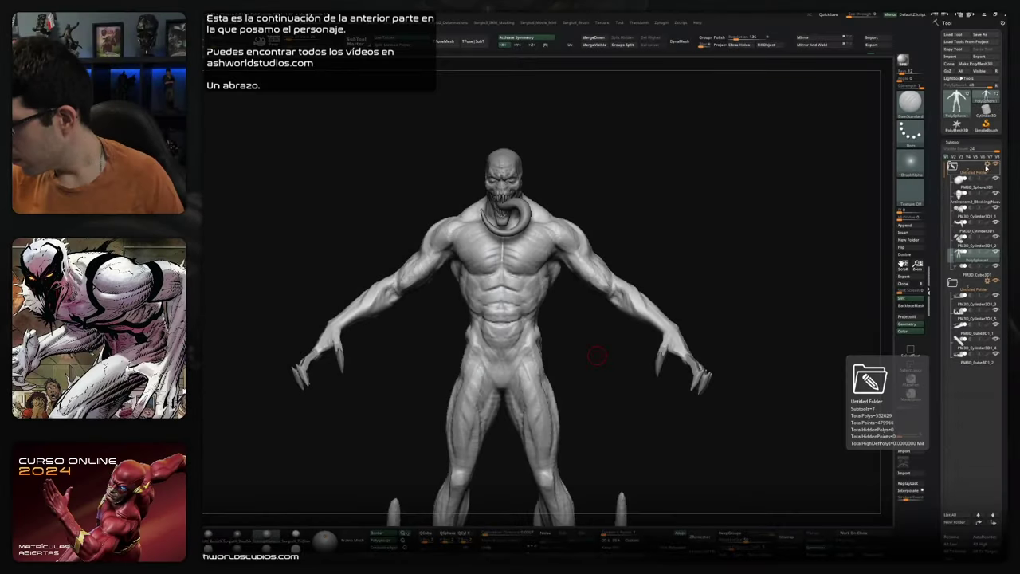
- Rename the first subtool folder to 'Anatomia'
click(951, 277)
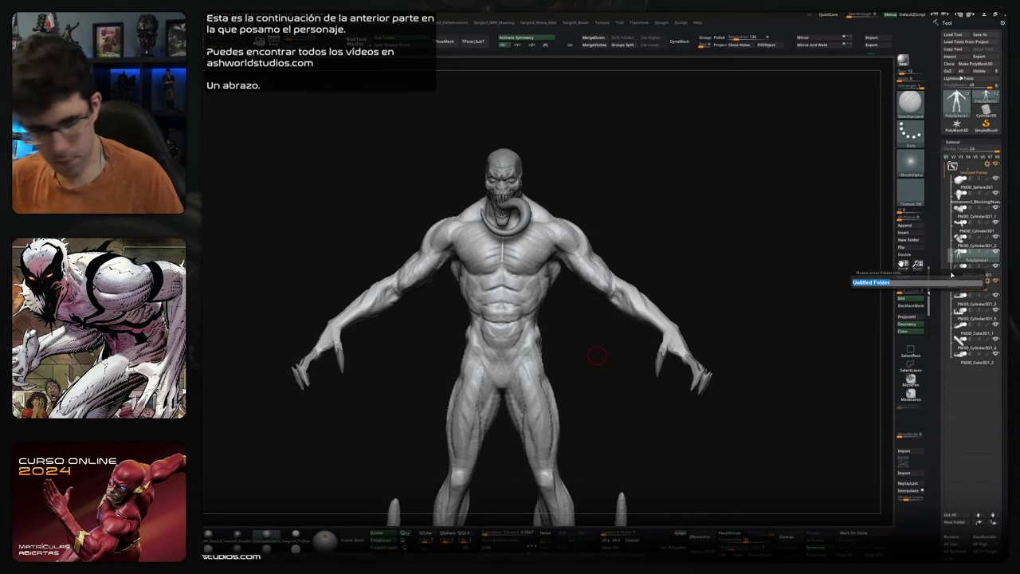
text(Anato)
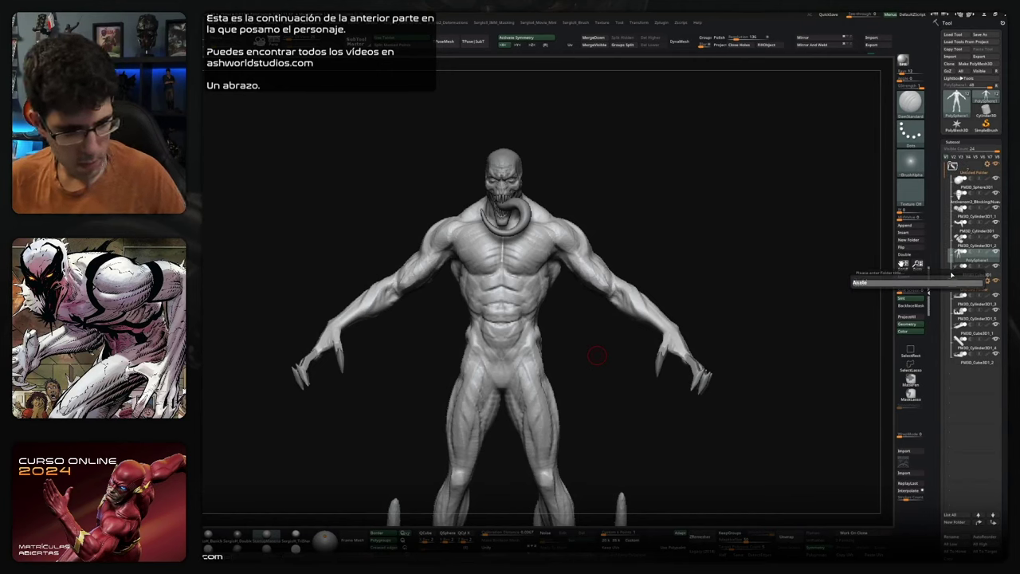
text(mia)
key(Return)
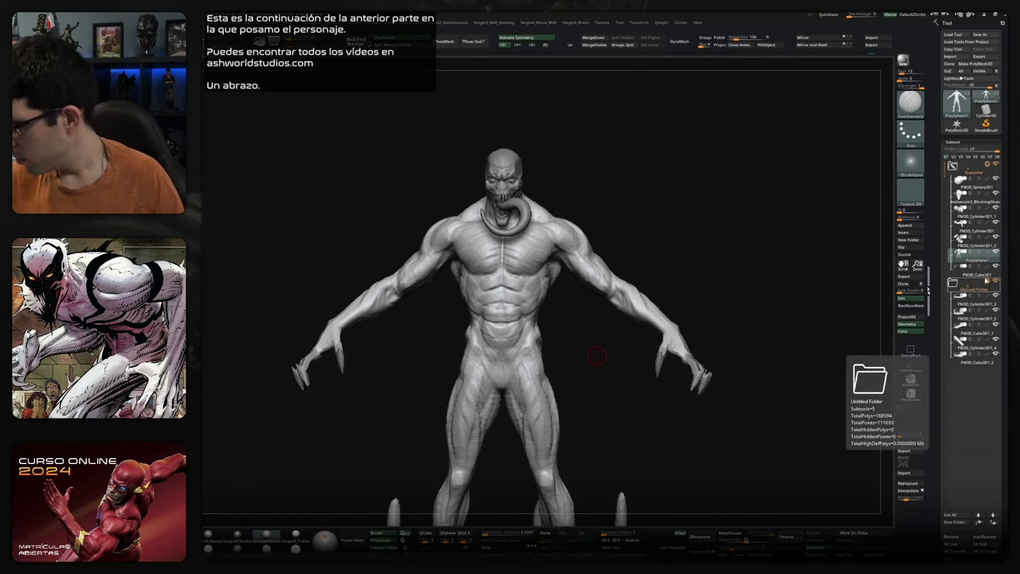
- Create a second subtool folder named 'Base'
click(987, 280)
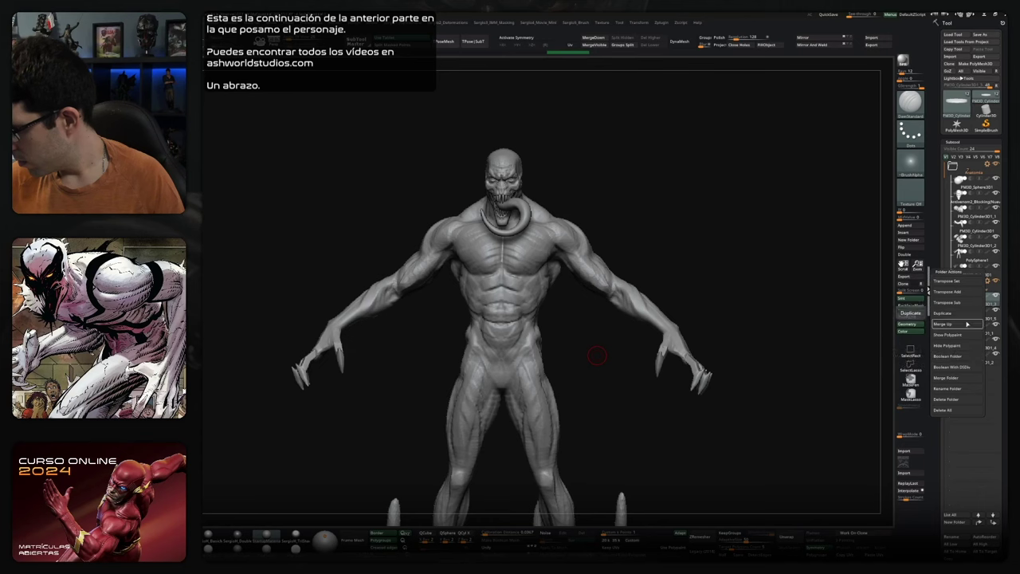
click(950, 388)
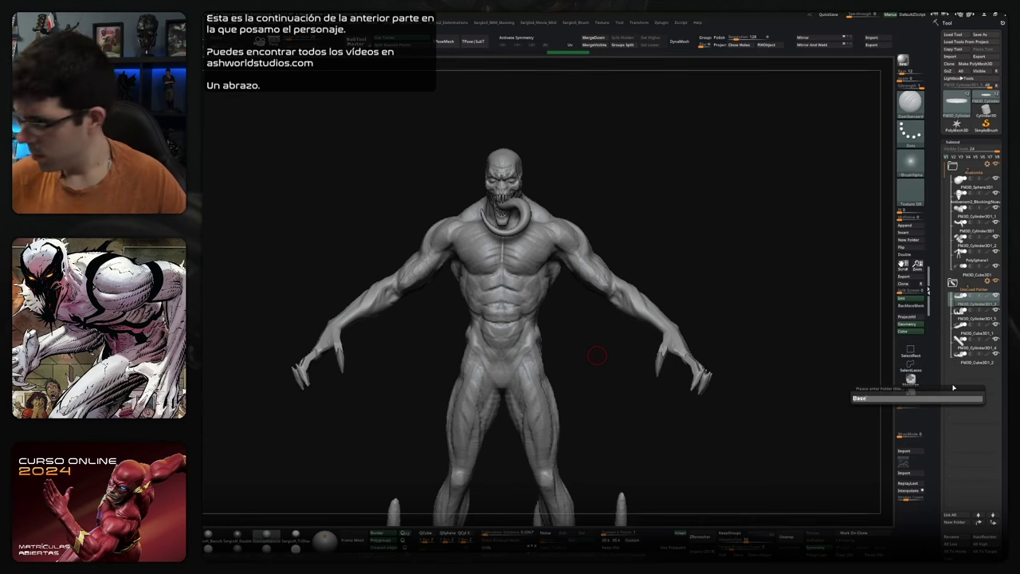
key(Return)
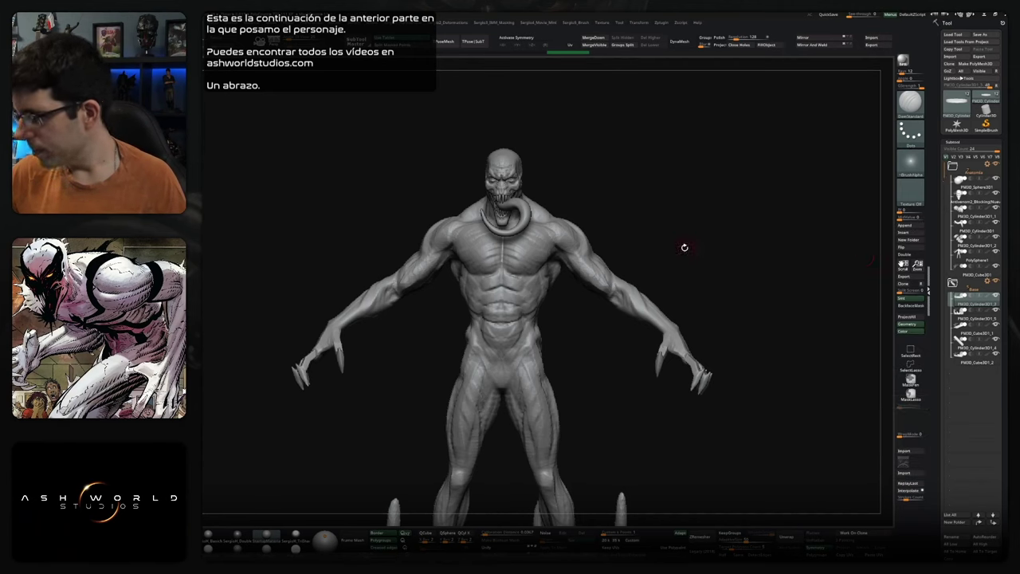
- Make the body mesh the active subtool and show its polygroups over a PolyFrame wireframe
key(ctrl+z)
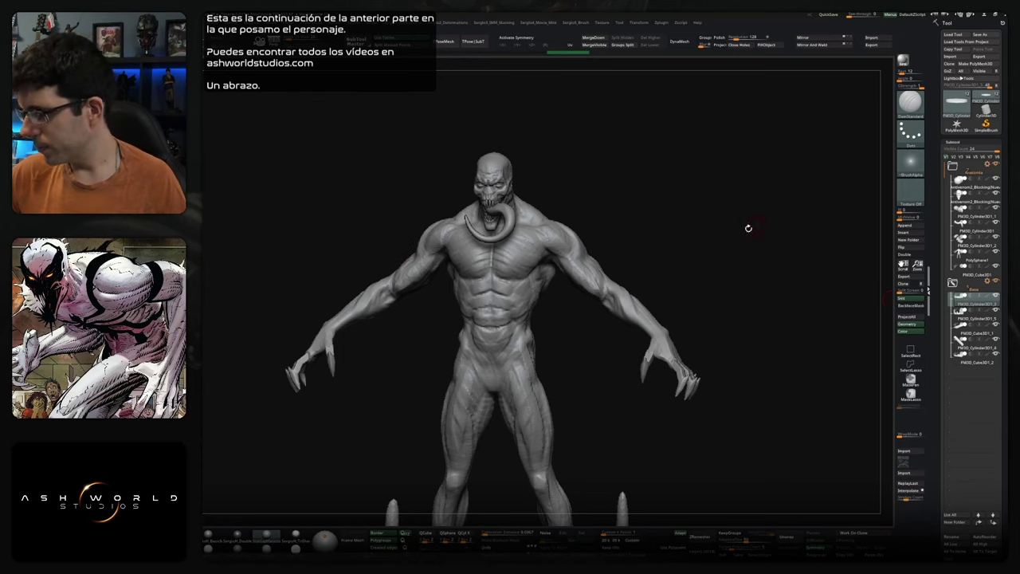
mouse_move(736, 240)
mouse_down()
mouse_move(747, 303)
mouse_move(695, 301)
mouse_up()
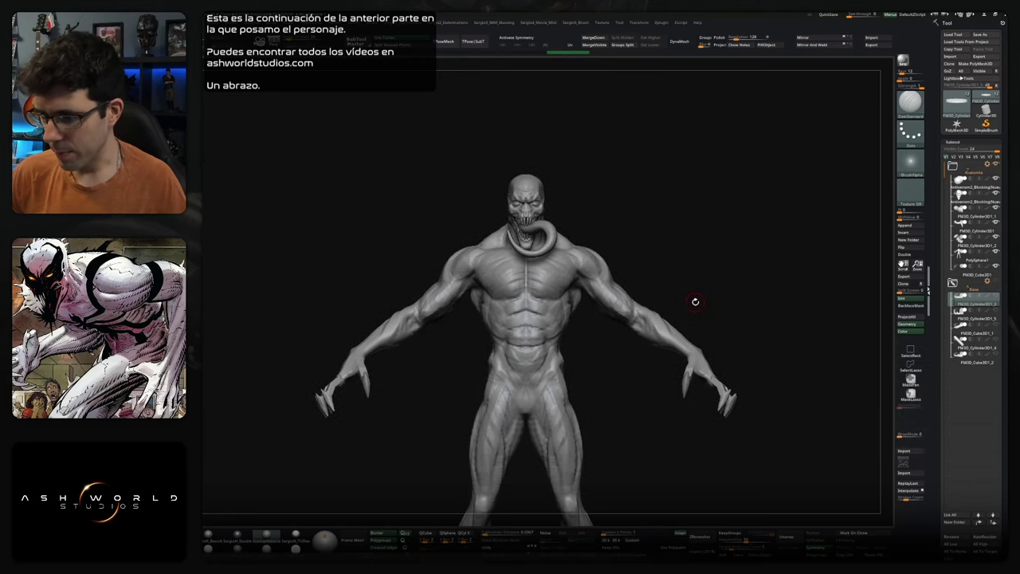
alt+click(569, 314)
mouse_move(590, 320)
mouse_down()
mouse_move(581, 298)
mouse_move(619, 250)
mouse_move(543, 361)
mouse_move(561, 323)
mouse_up()
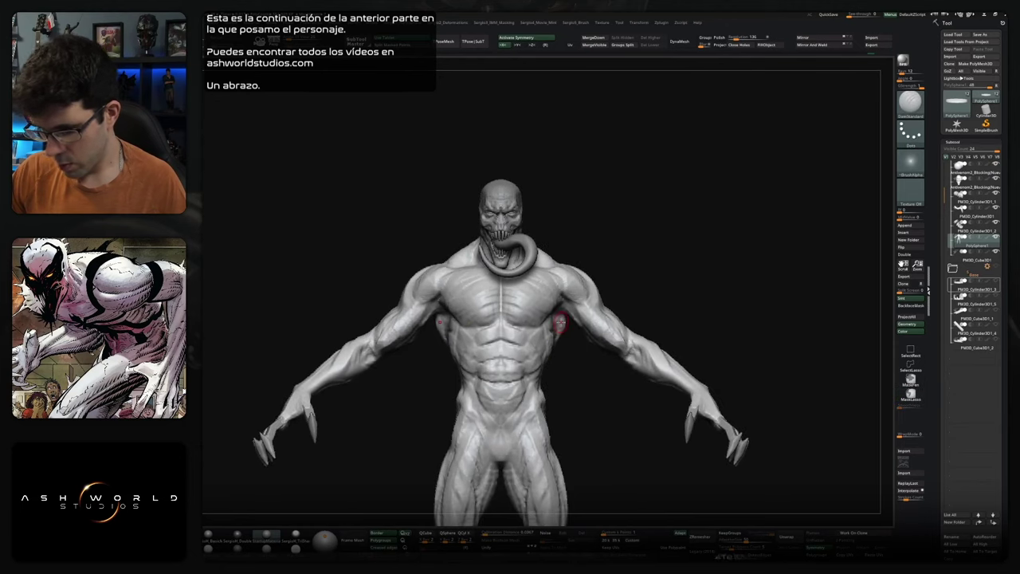
mouse_move(588, 382)
mouse_down()
mouse_move(592, 337)
mouse_move(592, 359)
mouse_up()
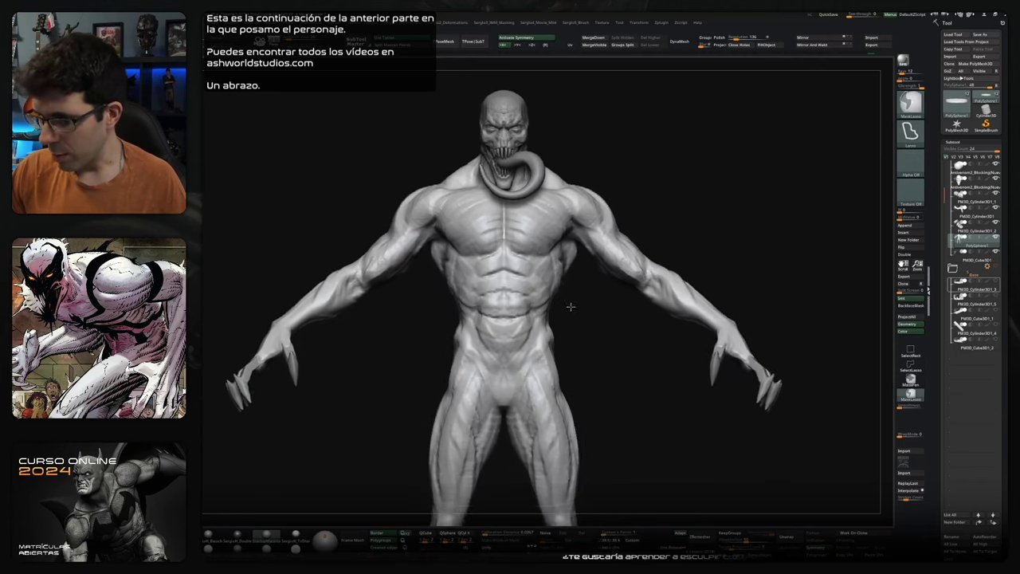
ctrl+right_drag(580, 323, 574, 346)
key(shift+f)
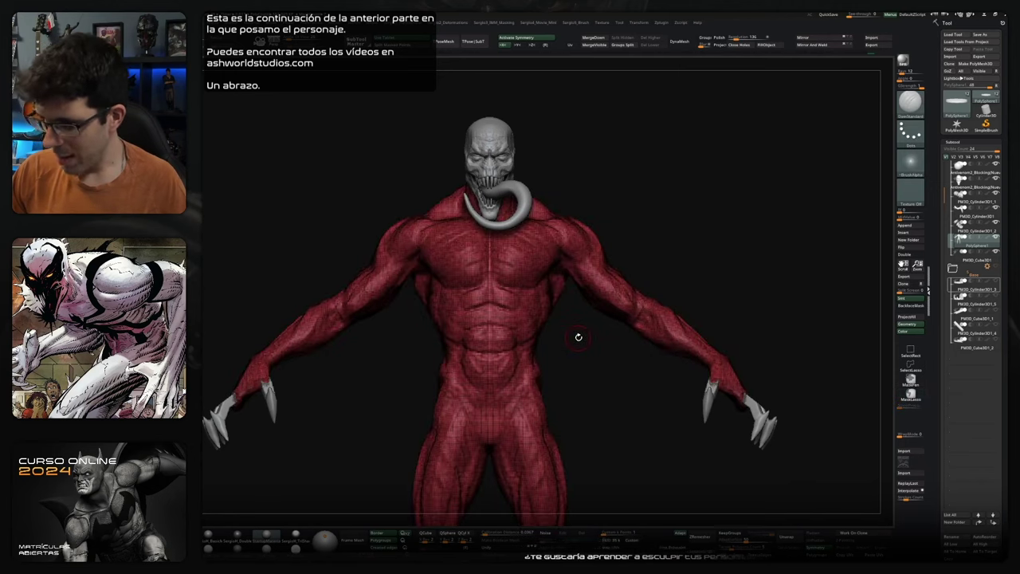
- Mask and hide the arms and shoulders, then split them off with Split Hidden
key(ctrl+w)
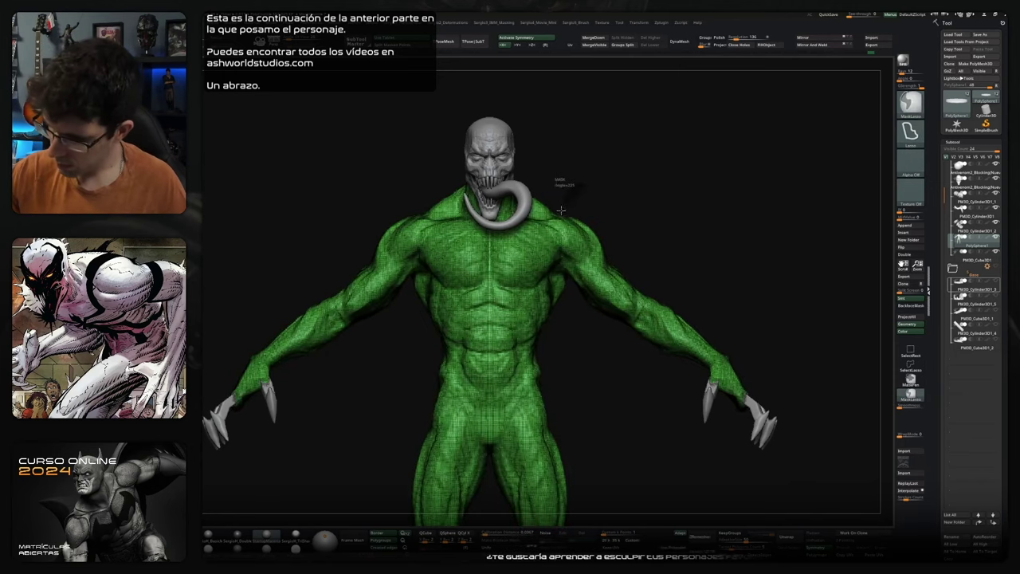
ctrl+drag(564, 265, 665, 336)
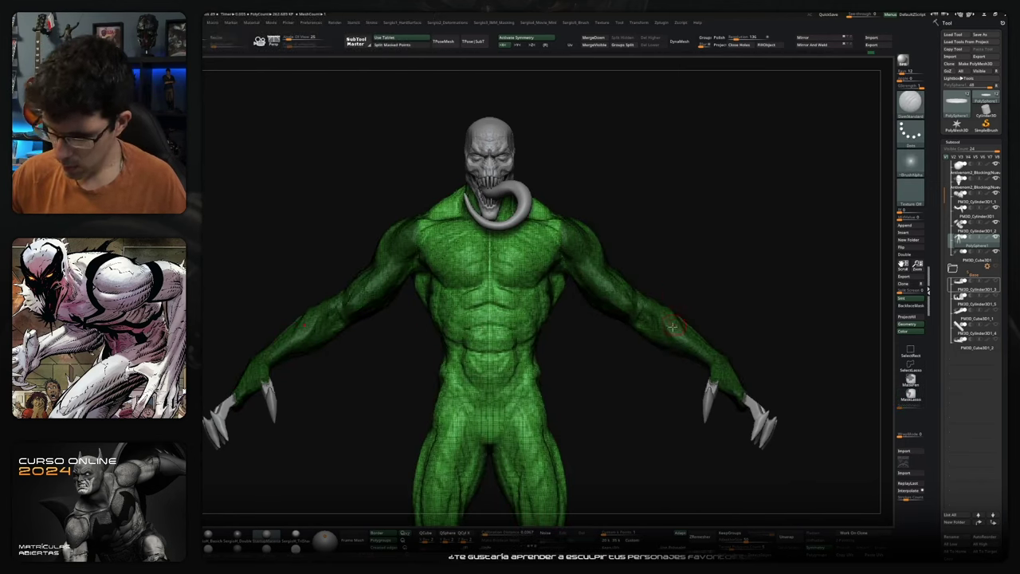
key(shift+f)
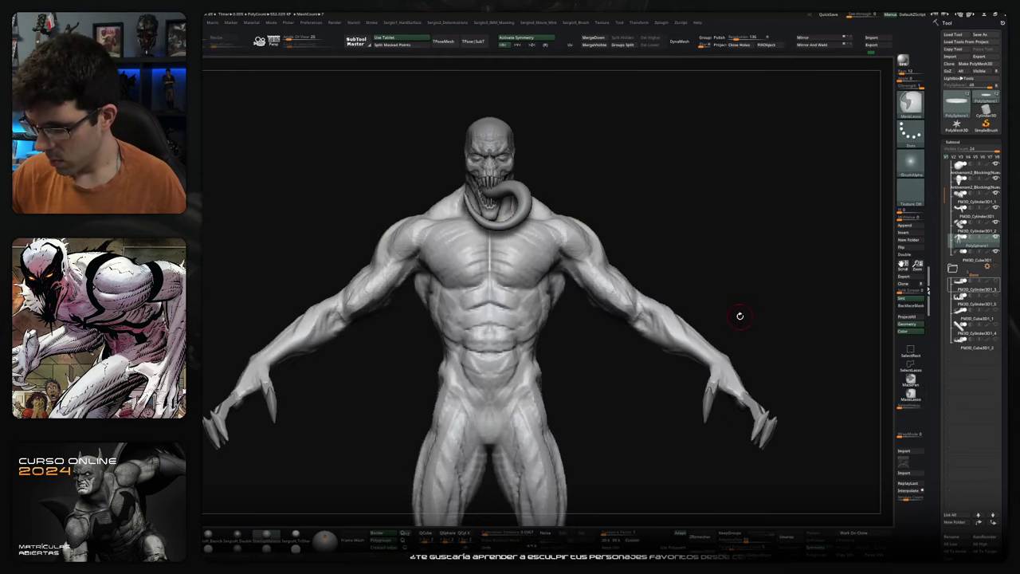
drag(740, 314, 744, 316)
ctrl+alt+shift+drag(774, 406, 581, 211)
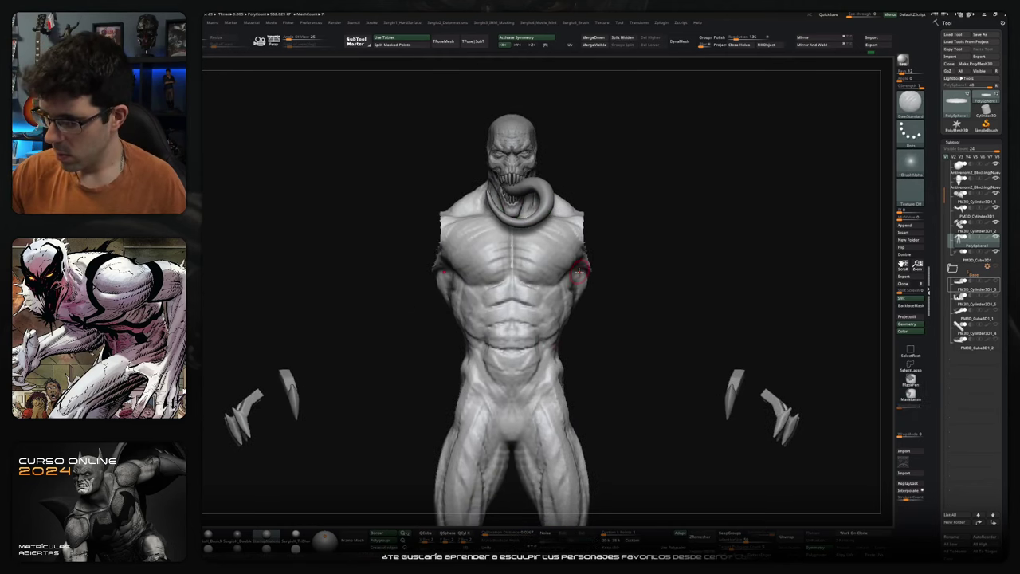
click(630, 40)
- Solo the torso, close and smooth its shoulder holes, and clone it into a separate tool
key(shift+alt+s)
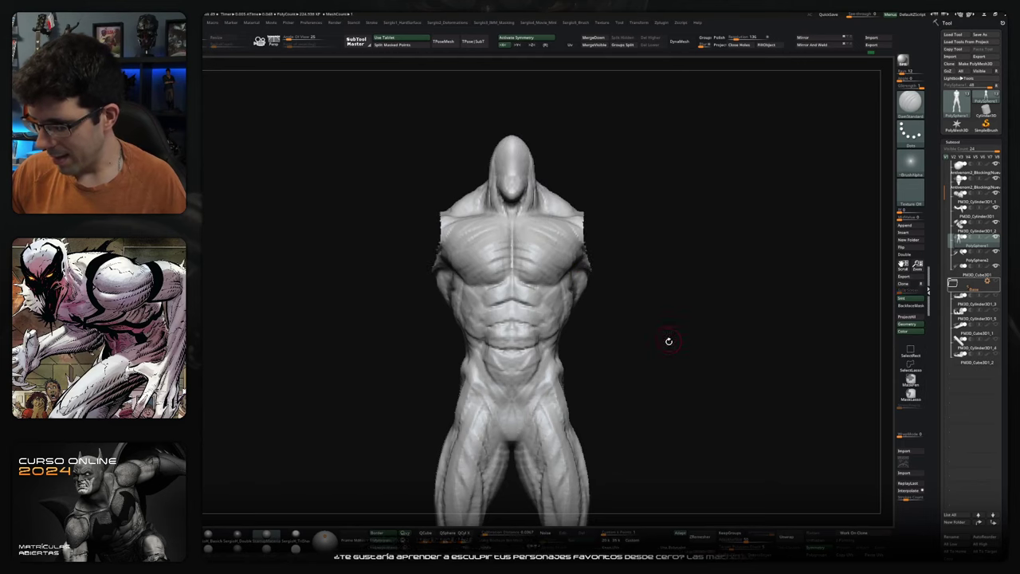
drag(667, 337, 675, 354)
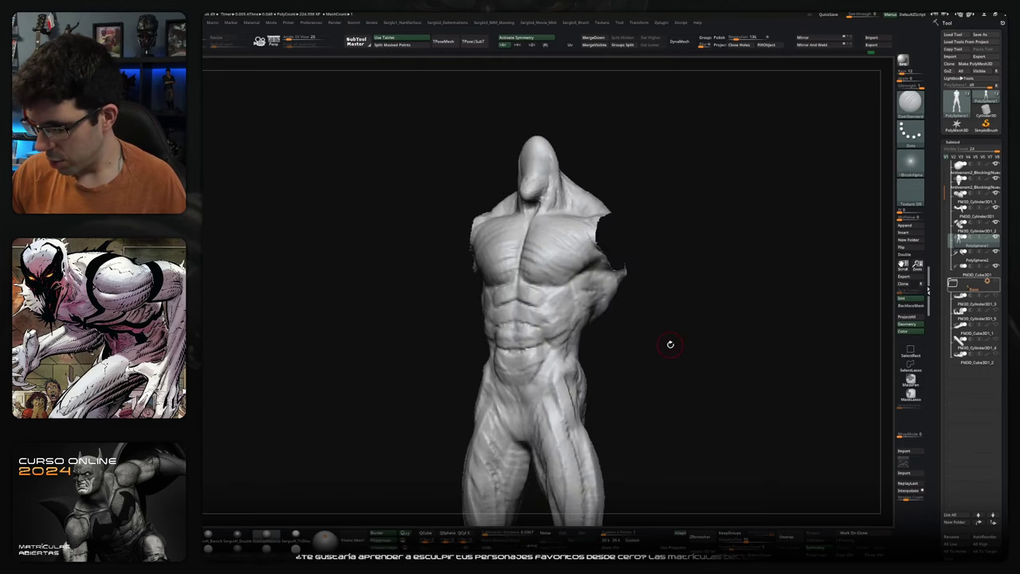
click(741, 45)
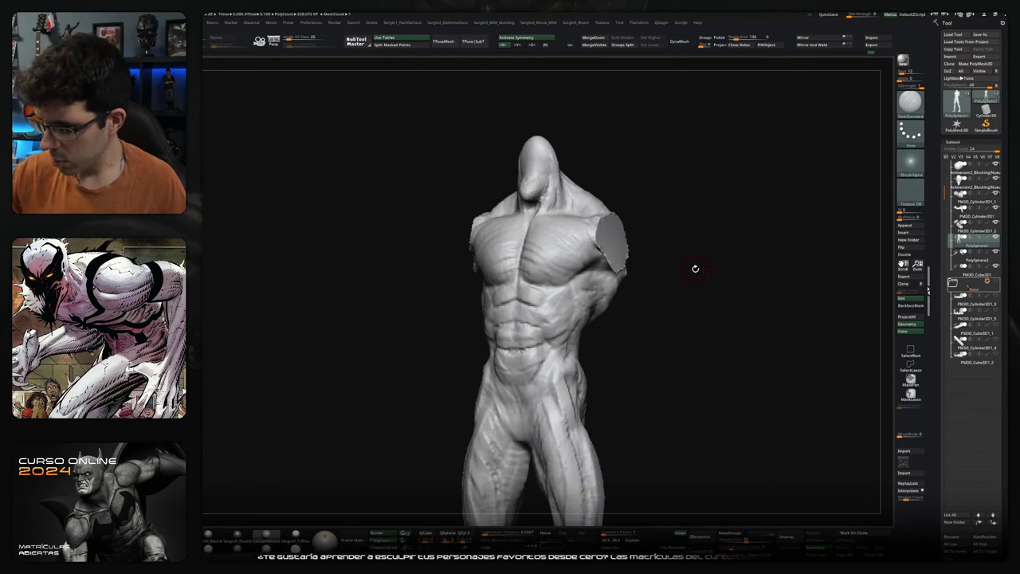
shift+drag(606, 241, 607, 237)
mouse_move(644, 282)
mouse_down()
mouse_move(683, 342)
mouse_move(657, 295)
mouse_up()
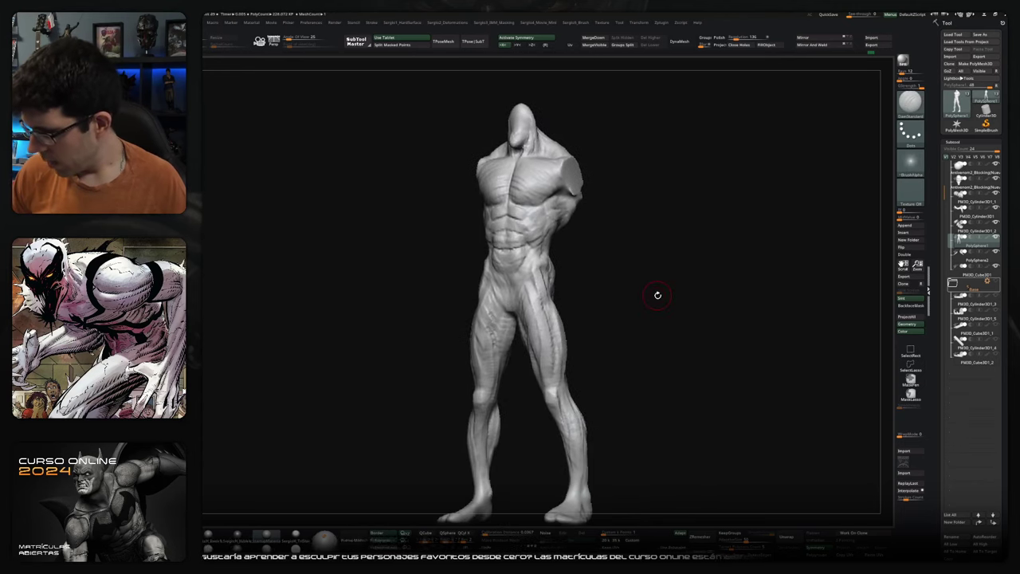
click(949, 64)
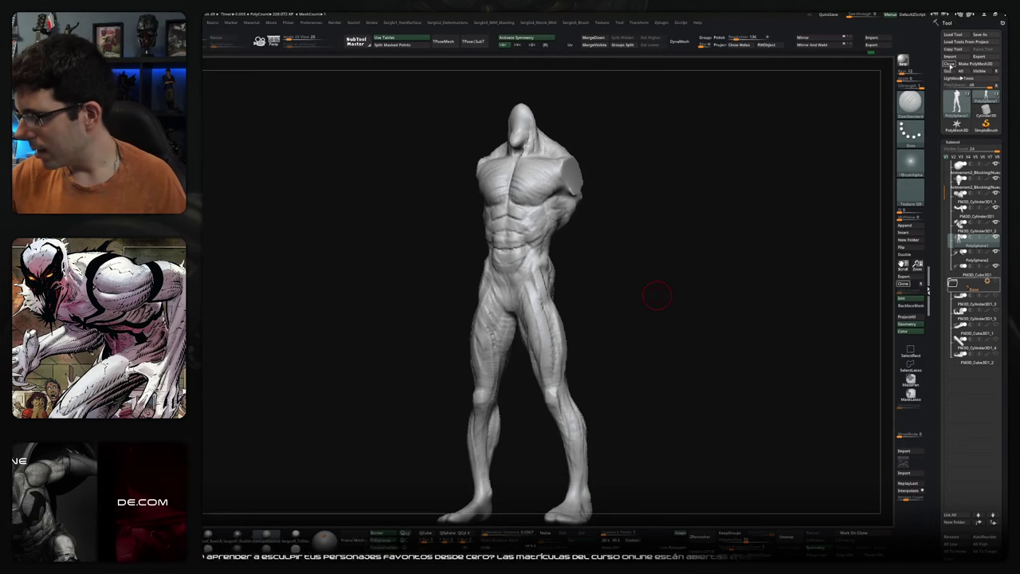
click(957, 102)
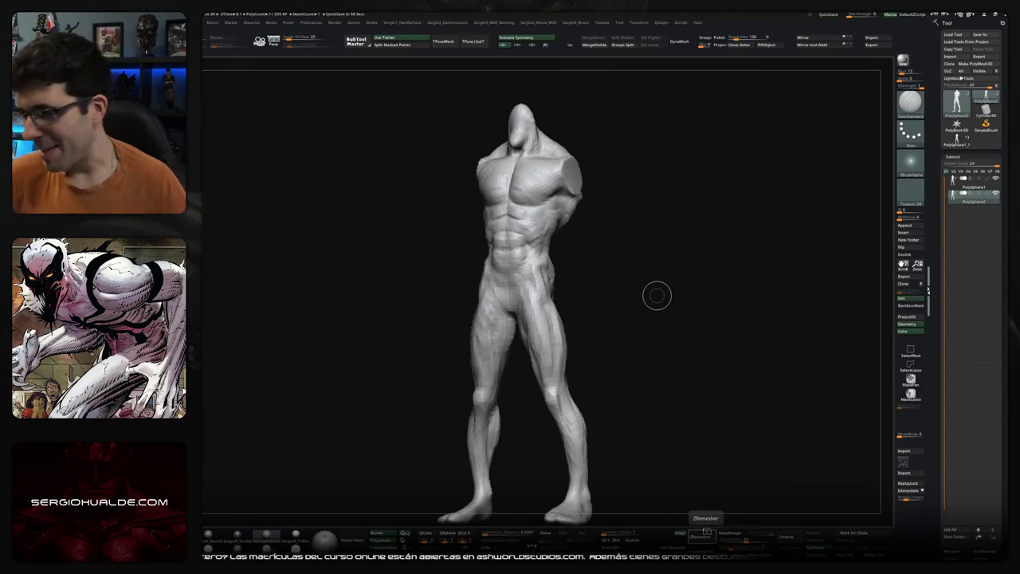
- Inspect the torso's polygroups, then subdivide it once from 11.555 to 46.22 thousand polygons
key(shift+f)
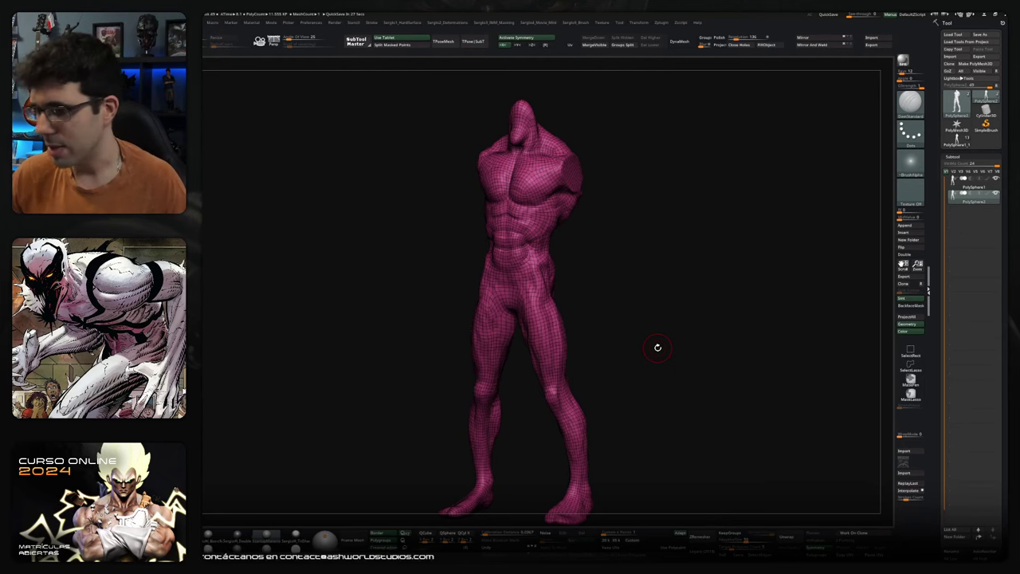
drag(669, 353, 653, 356)
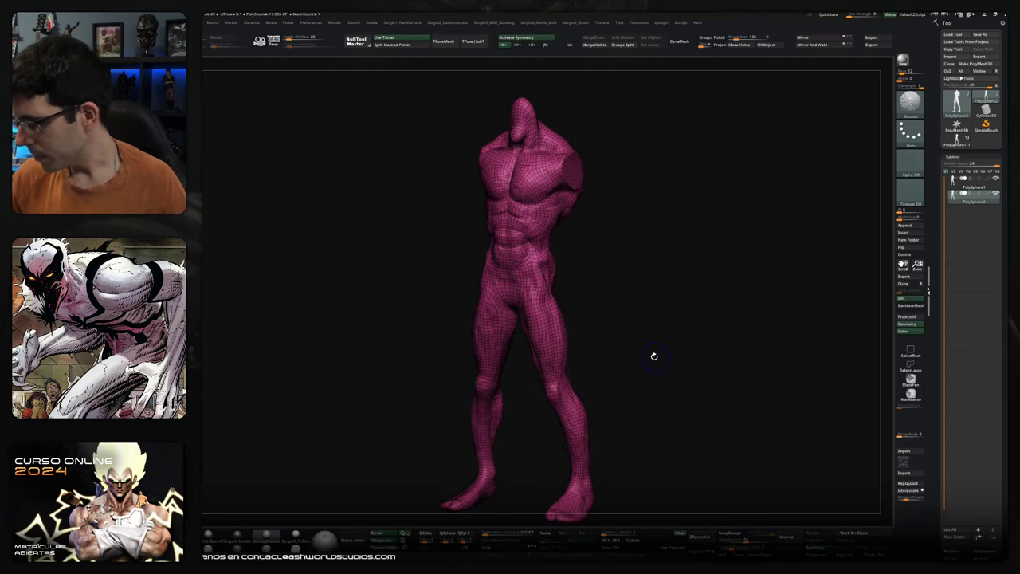
key(shift+f)
key(ctrl+d)
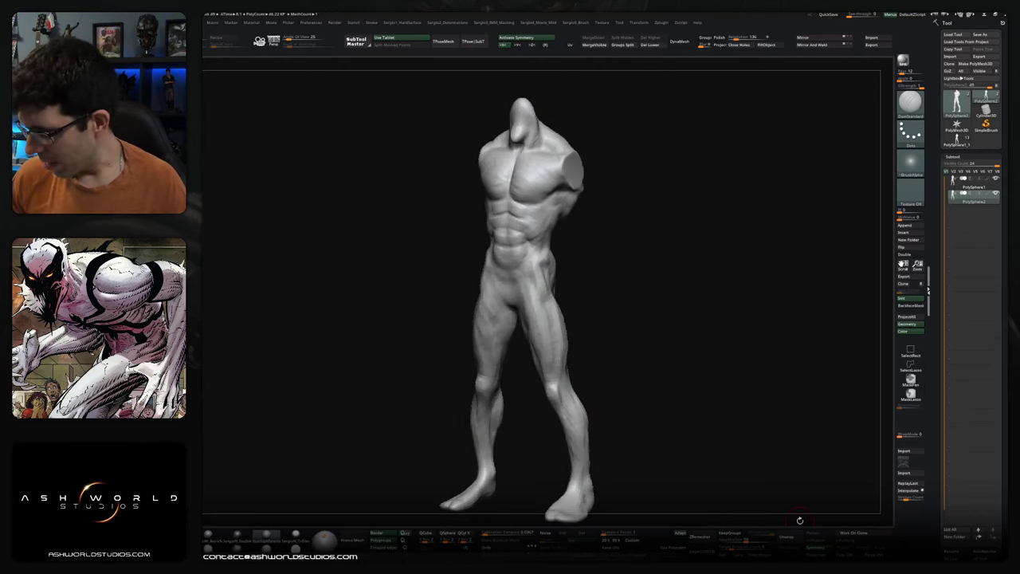
- Project the original detail onto the torso and insert it as a subtool into the full figure
click(916, 317)
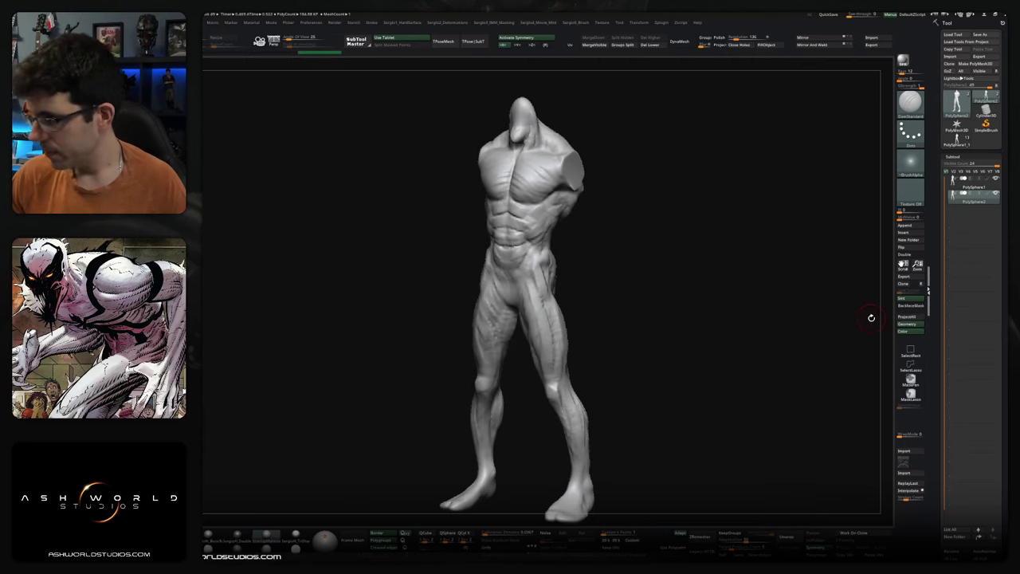
click(960, 143)
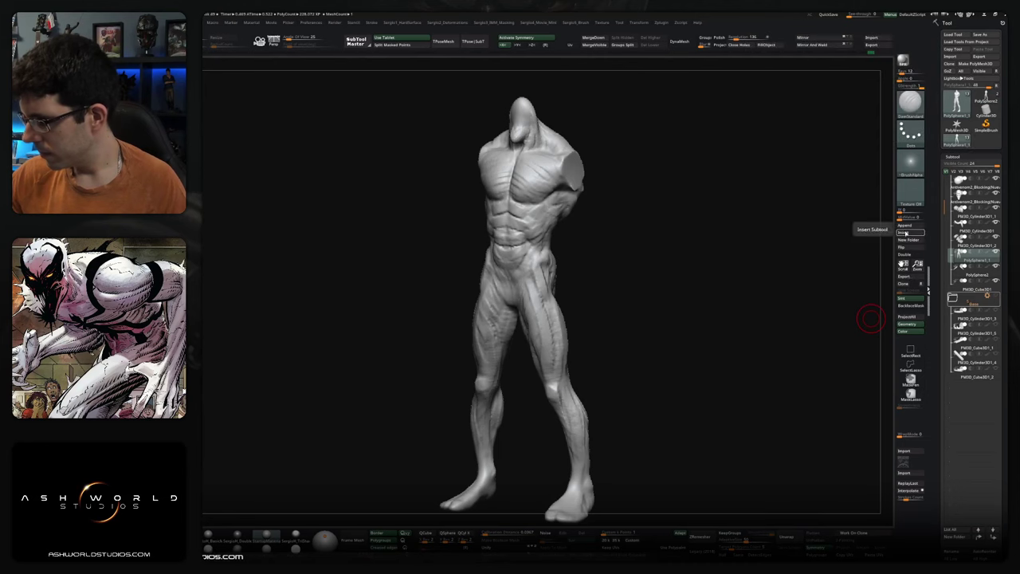
click(895, 234)
click(755, 253)
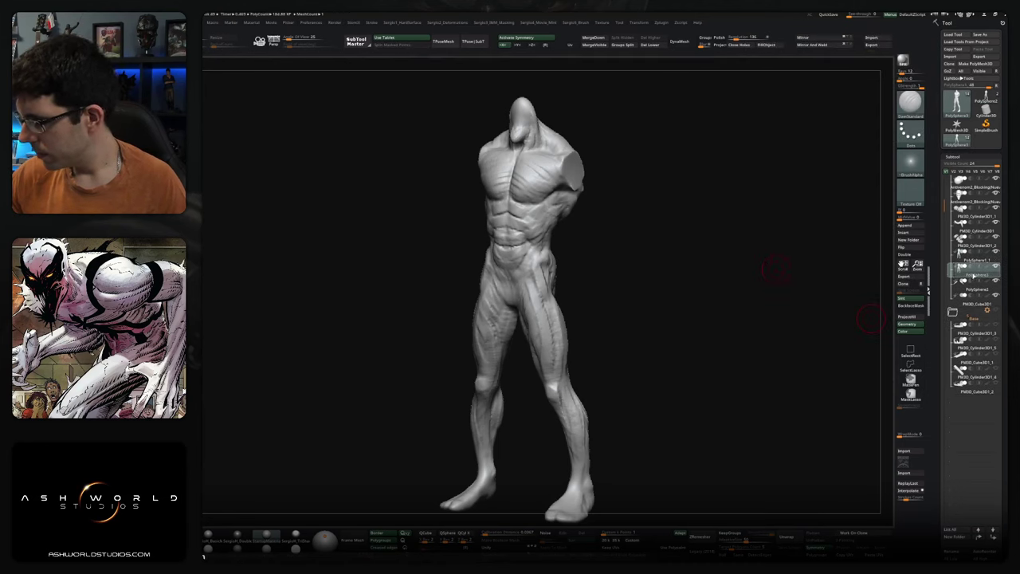
mouse_move(976, 275)
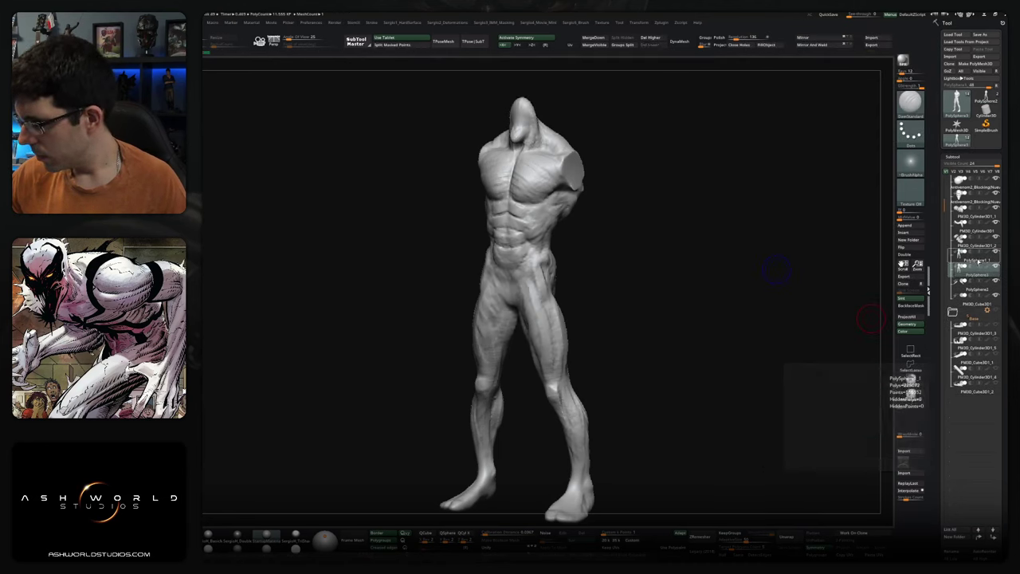
key(ctrl+z)
mouse_move(694, 317)
shift+mouse_down()
mouse_move(706, 323)
mouse_move(674, 266)
shift+mouse_up()
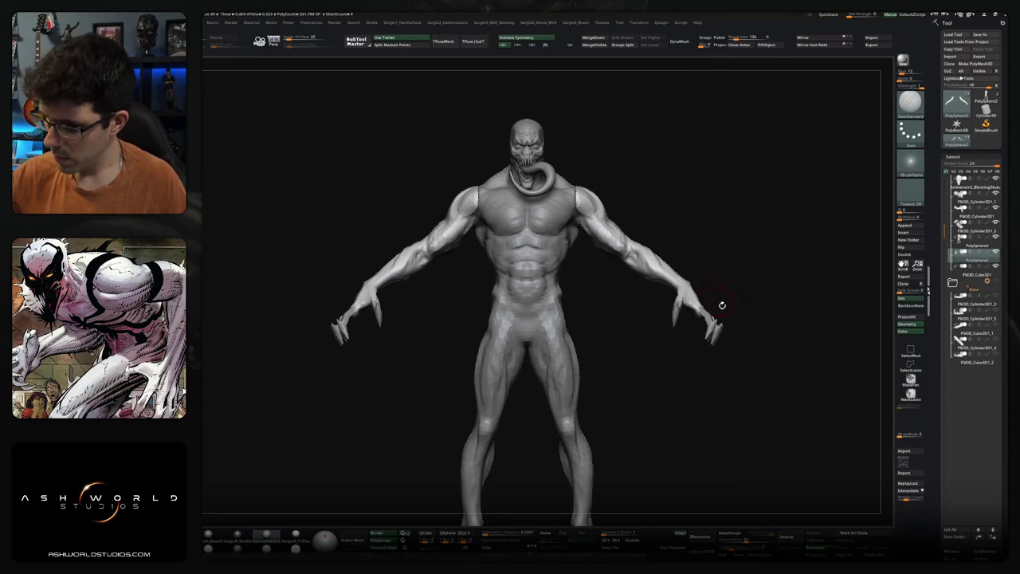
alt+drag(722, 304, 758, 305)
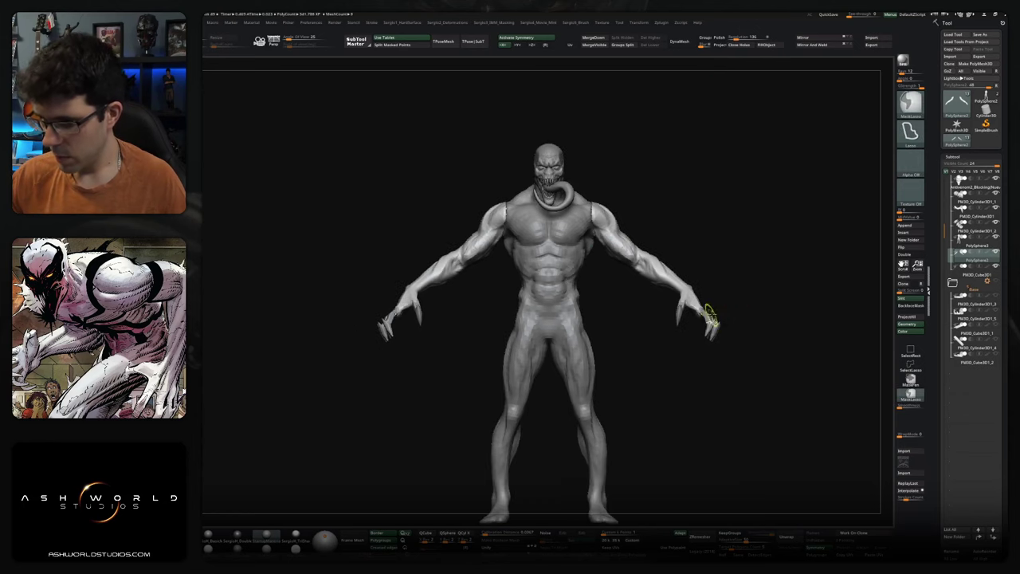
click(446, 42)
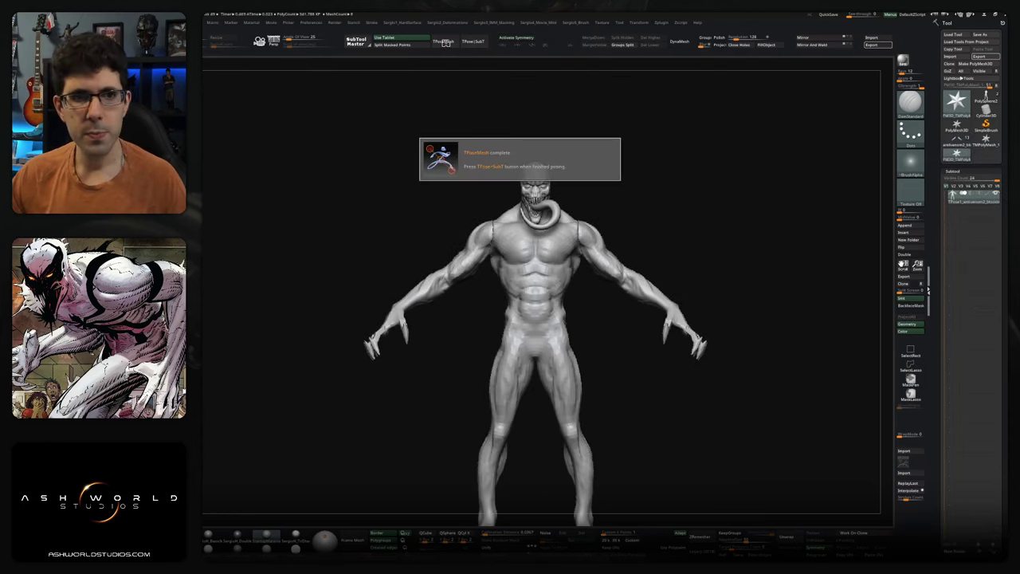
mouse_move(624, 358)
mouse_down()
mouse_move(618, 344)
mouse_move(614, 409)
mouse_move(594, 382)
mouse_up()
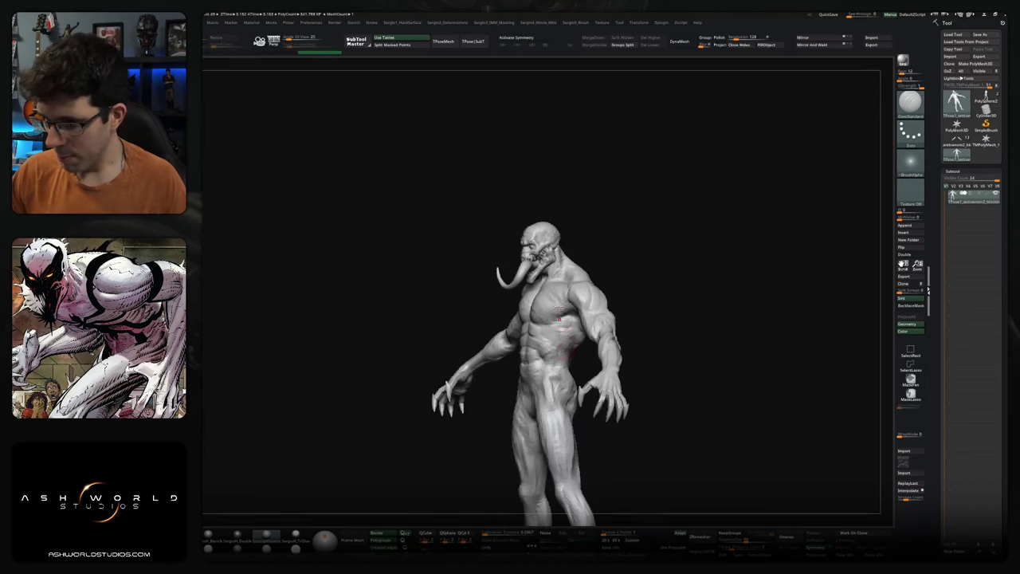
ctrl+right_drag(594, 383, 556, 275)
ctrl+alt+shift+click(530, 232)
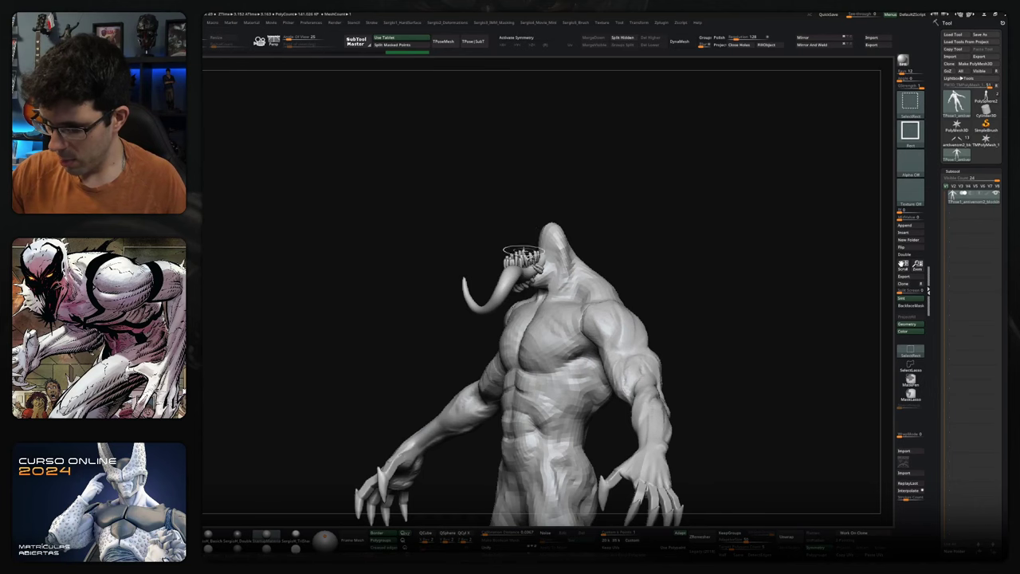
ctrl+alt+shift+click(519, 273)
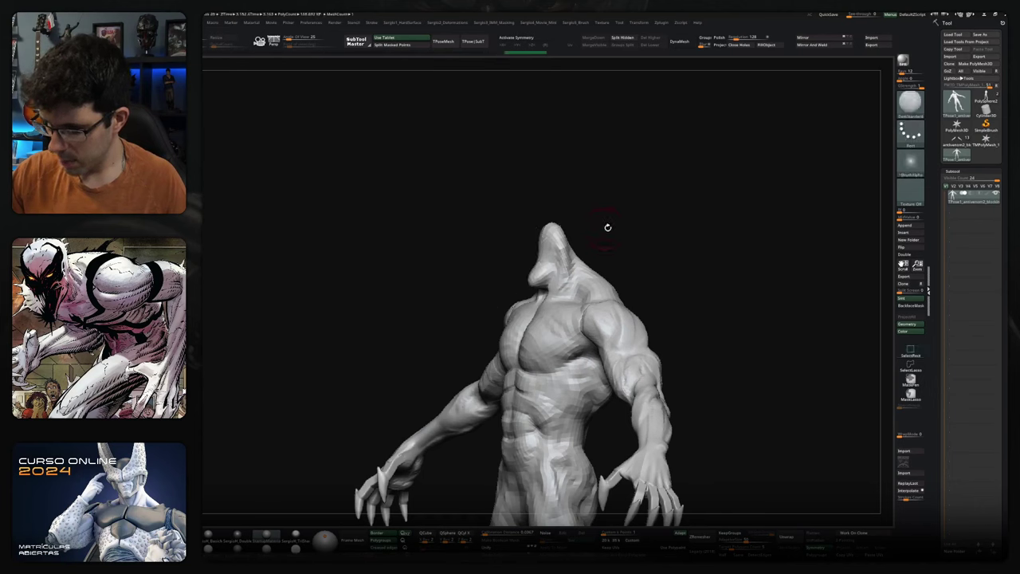
ctrl+shift+click(631, 254)
ctrl+shift+click(650, 260)
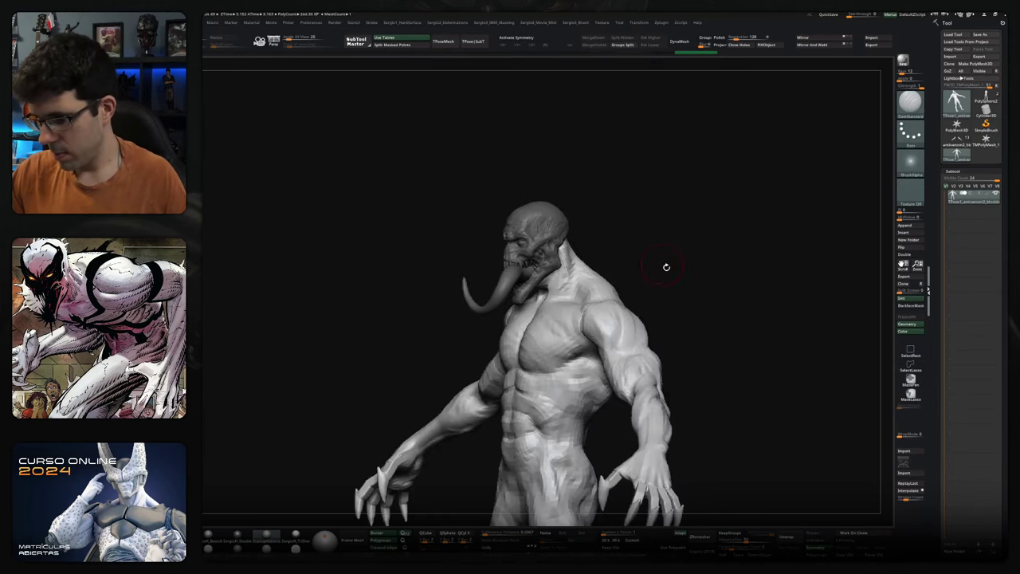
ctrl+click(681, 295)
ctrl+click(682, 295)
mouse_move(683, 301)
mouse_down()
mouse_move(663, 292)
mouse_move(639, 312)
mouse_up()
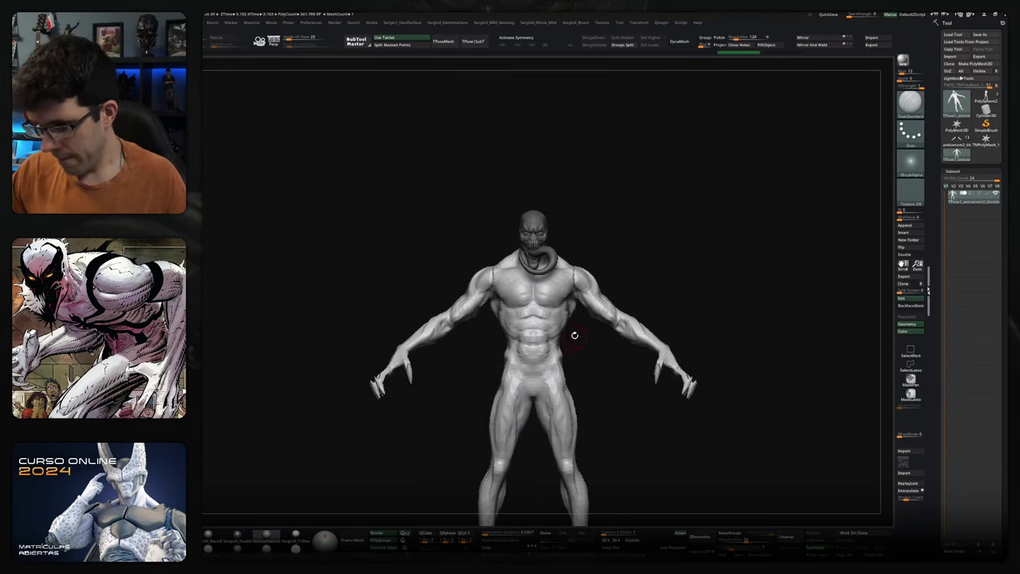
- Try rotating the model around a gizmo pivot at the neck, then undo it
key(w)
mouse_move(653, 278)
alt+mouse_down()
mouse_move(644, 298)
mouse_move(613, 308)
mouse_move(592, 265)
alt+mouse_up()
click(552, 280)
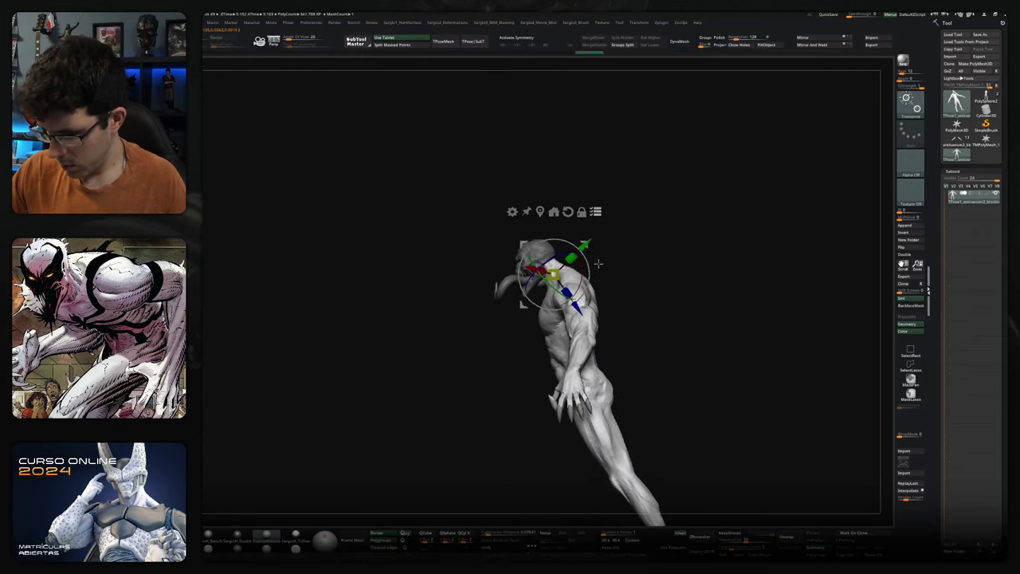
drag(588, 247, 589, 247)
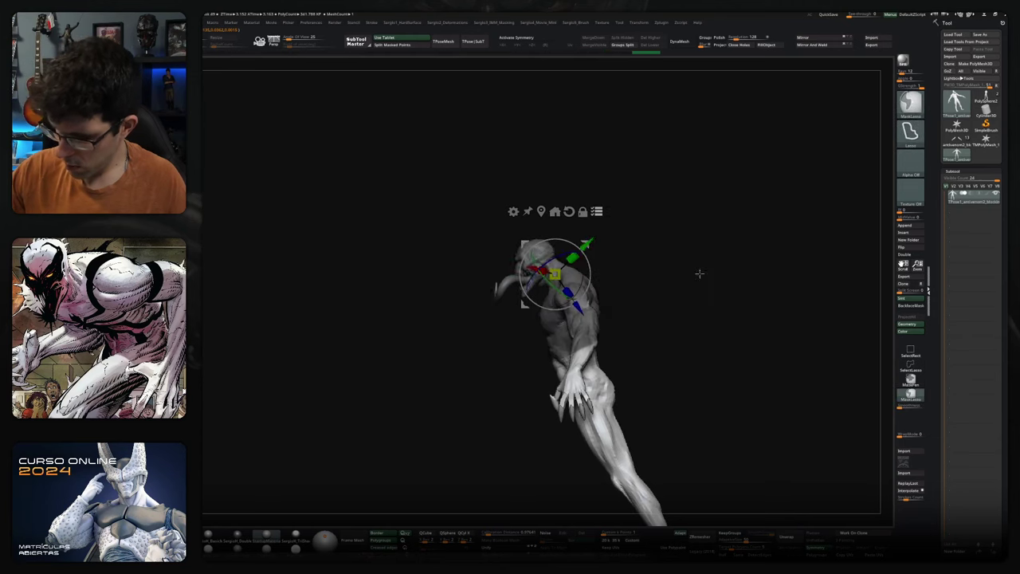
key(ctrl+z)
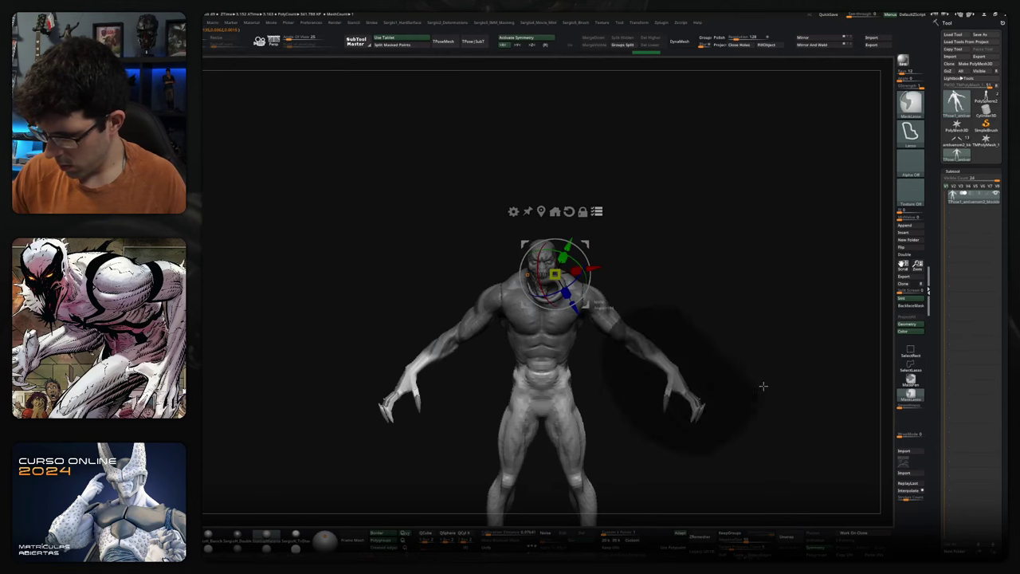
key(w)
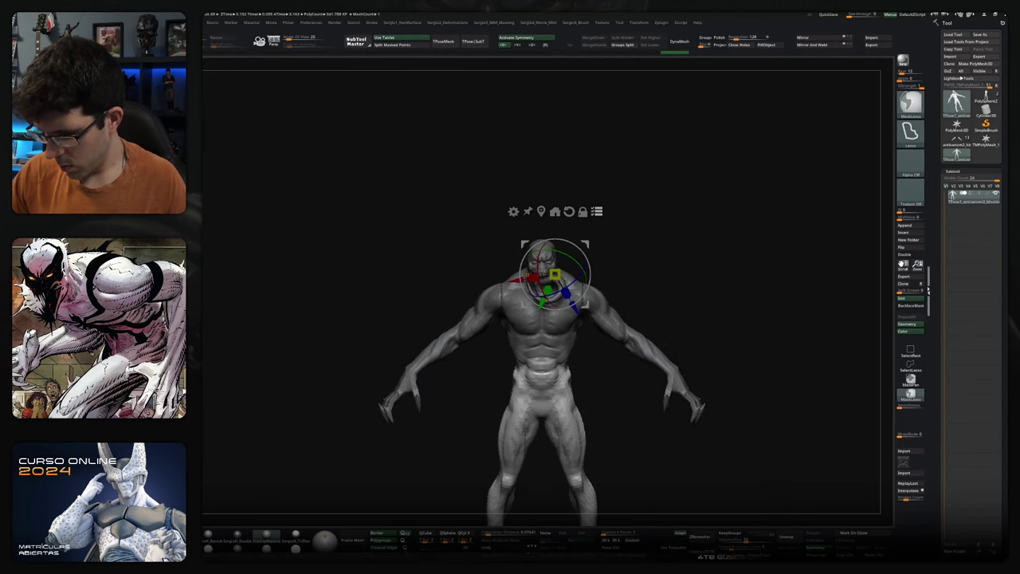
mouse_move(587, 375)
mouse_down()
mouse_move(558, 375)
mouse_move(626, 361)
mouse_up()
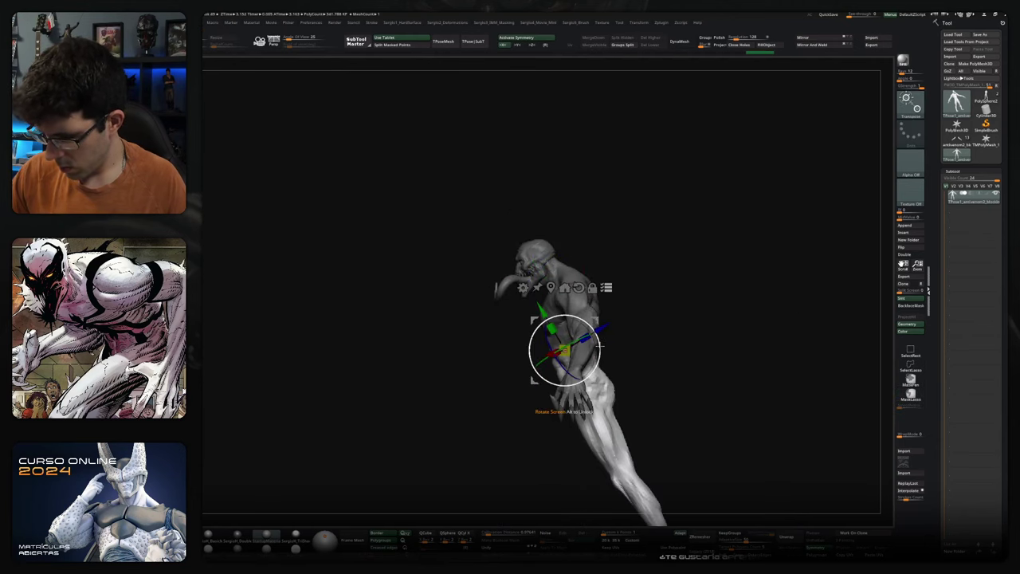
- Lasso-mask around the legs, invert the mask, and rotate the freed legs into a new pose
key(ctrl)
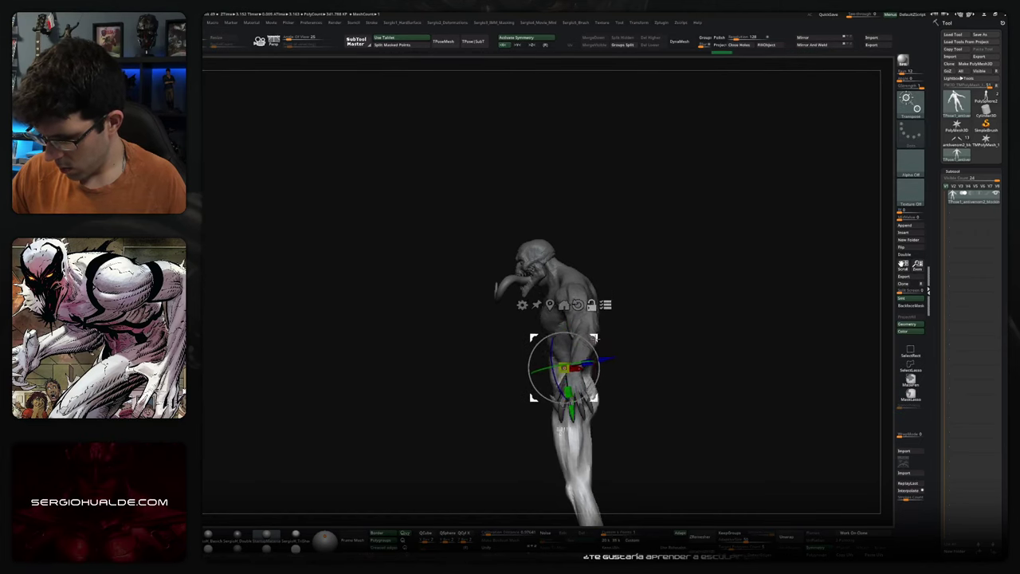
drag(597, 357, 599, 365)
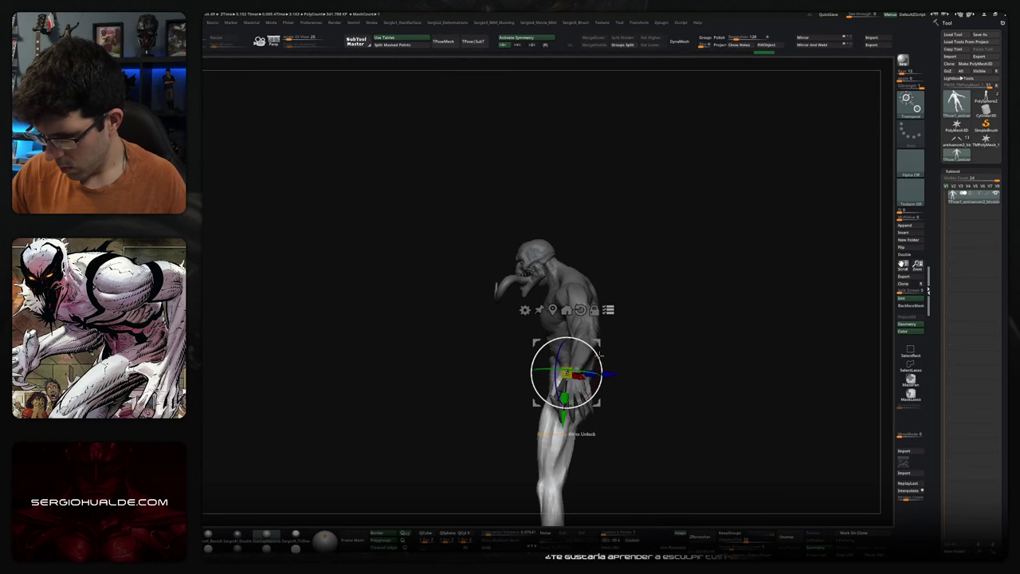
mouse_move(600, 351)
mouse_down()
mouse_move(724, 348)
mouse_move(684, 374)
mouse_move(654, 337)
mouse_up()
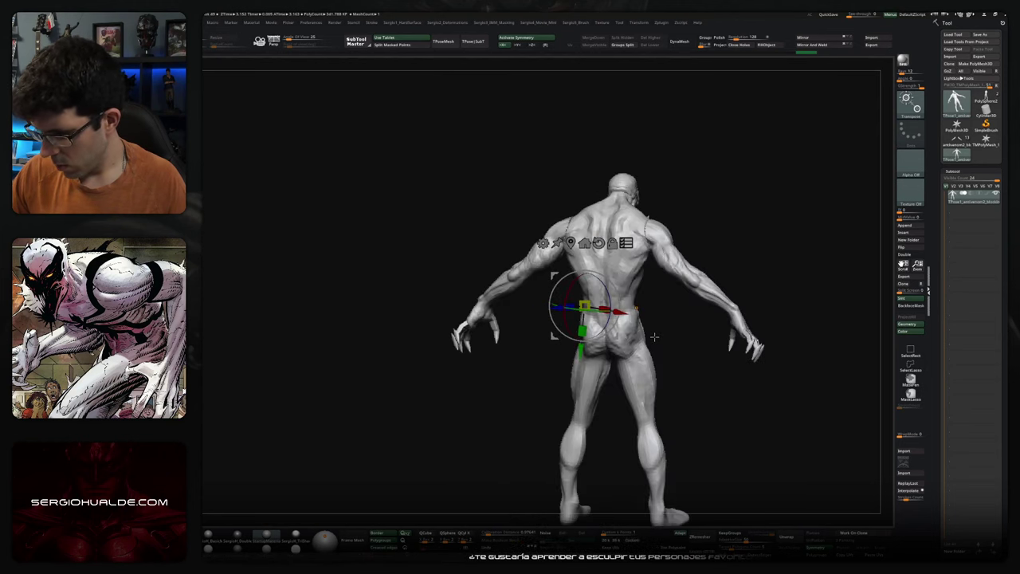
key(ctrl)
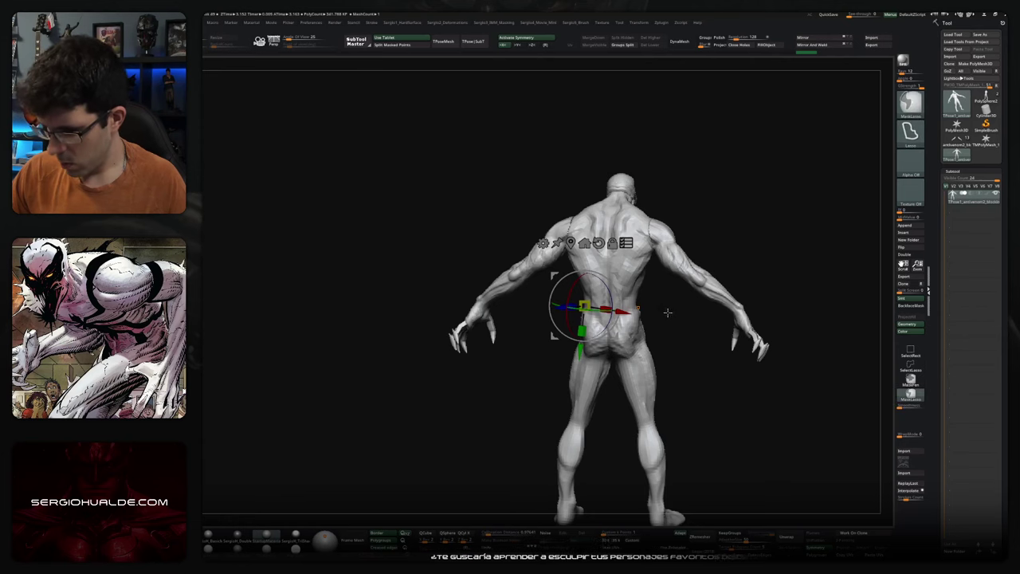
ctrl+drag(498, 441, 717, 492)
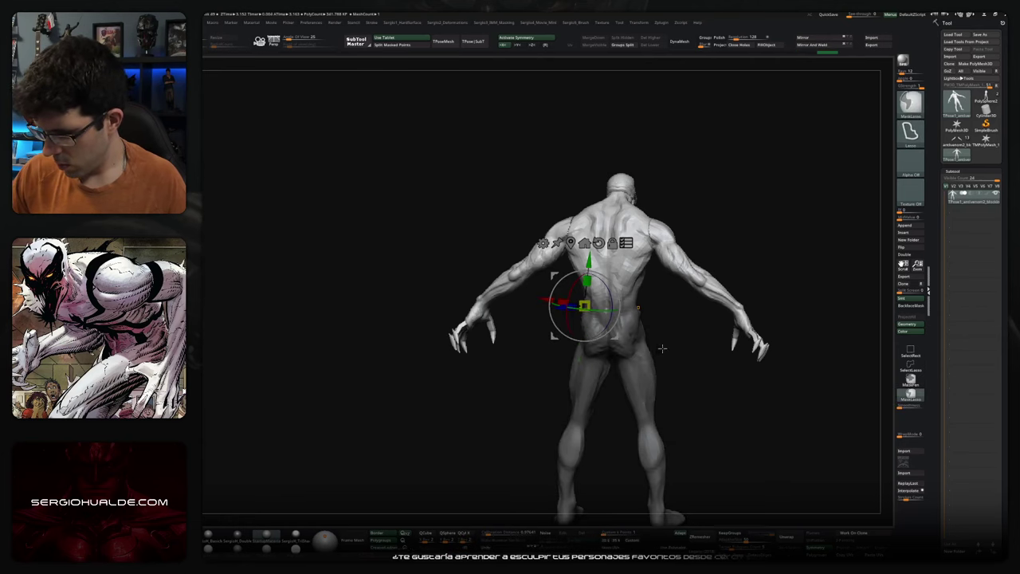
drag(627, 348, 628, 334)
ctrl+click(628, 334)
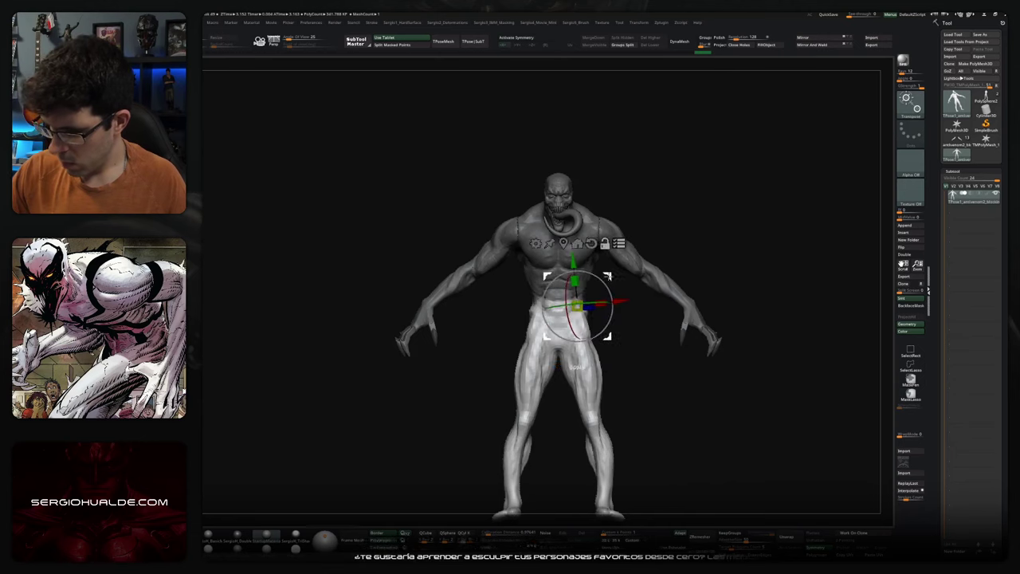
drag(574, 303, 588, 282)
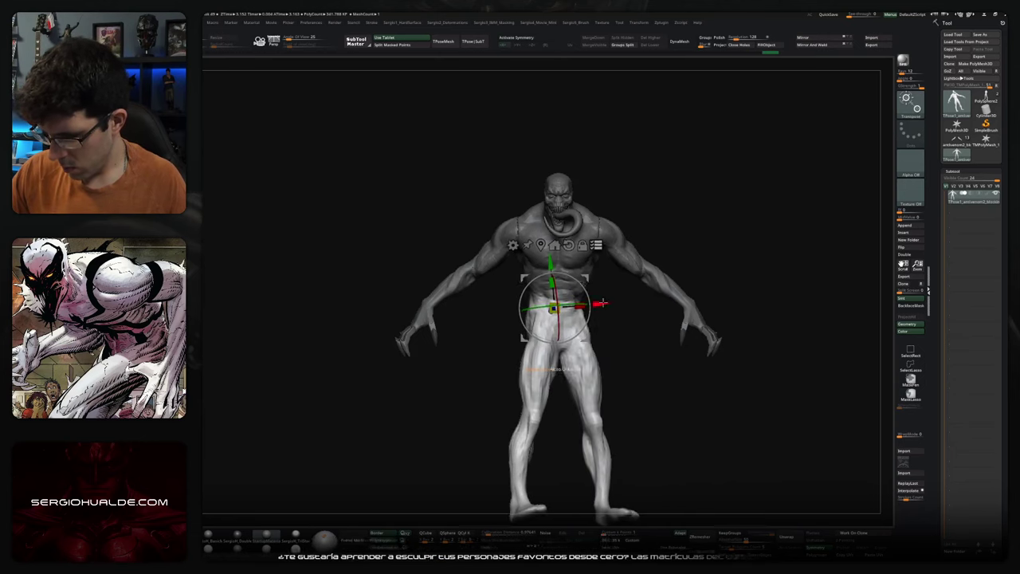
- Mask off one leg and swing the free leg forward and up from the hip
drag(597, 296, 586, 285)
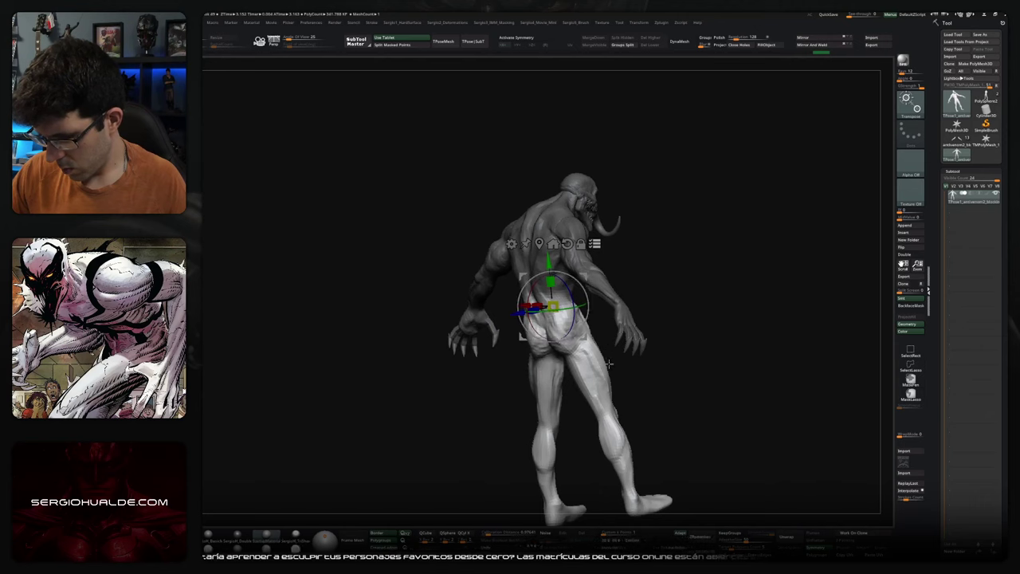
shift+drag(606, 353, 601, 312)
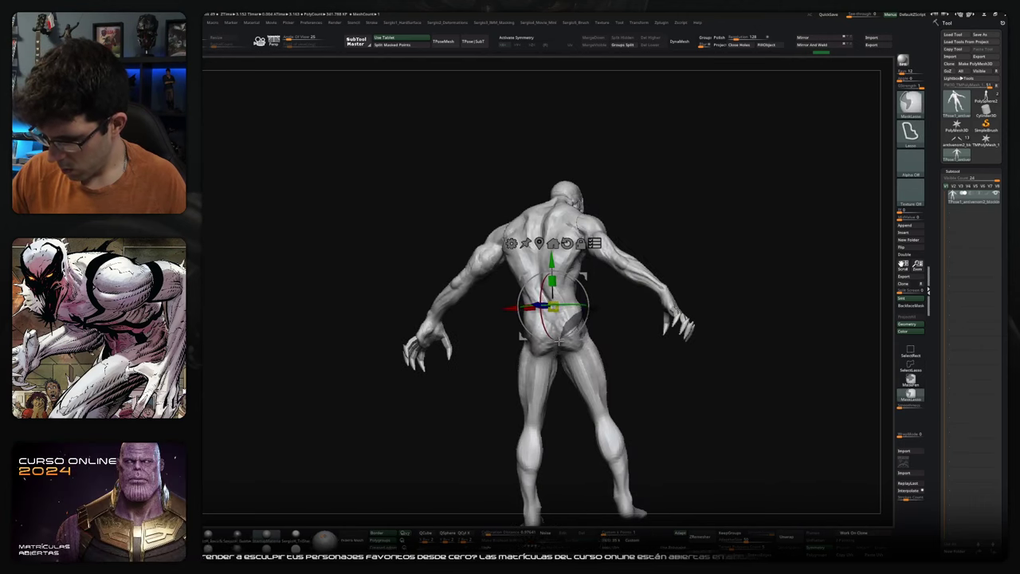
ctrl+drag(567, 415, 668, 436)
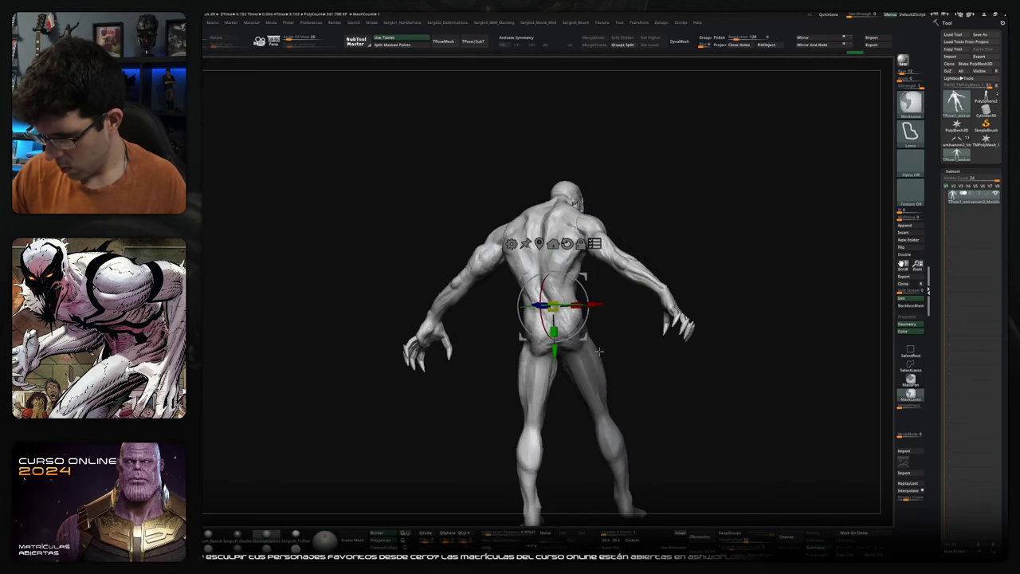
drag(598, 351, 576, 303)
drag(644, 314, 611, 305)
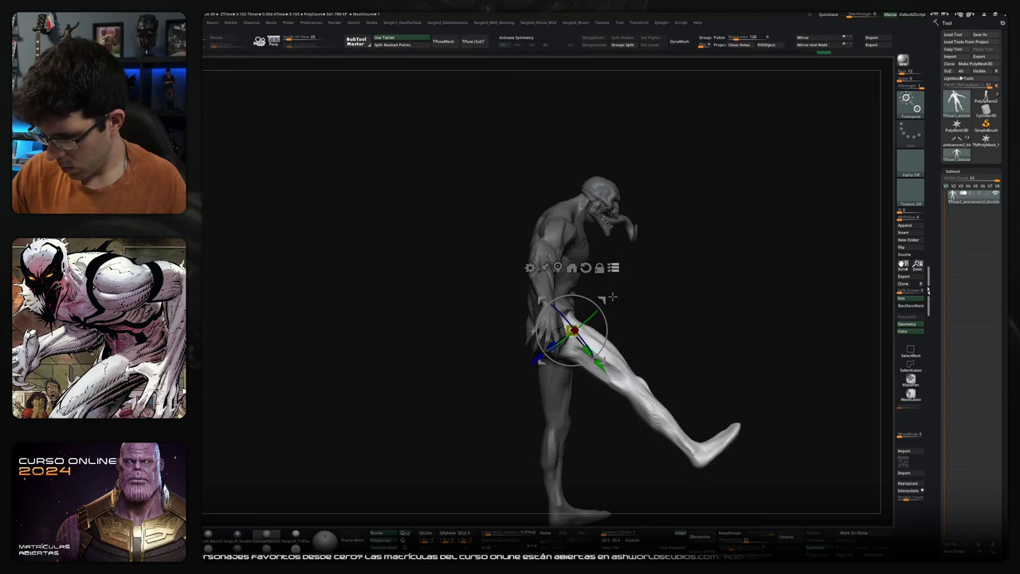
- Fine-tune the raised leg's rotation around the hip
drag(765, 239, 828, 239)
mouse_move(594, 327)
mouse_down()
mouse_move(567, 389)
mouse_move(586, 298)
mouse_up()
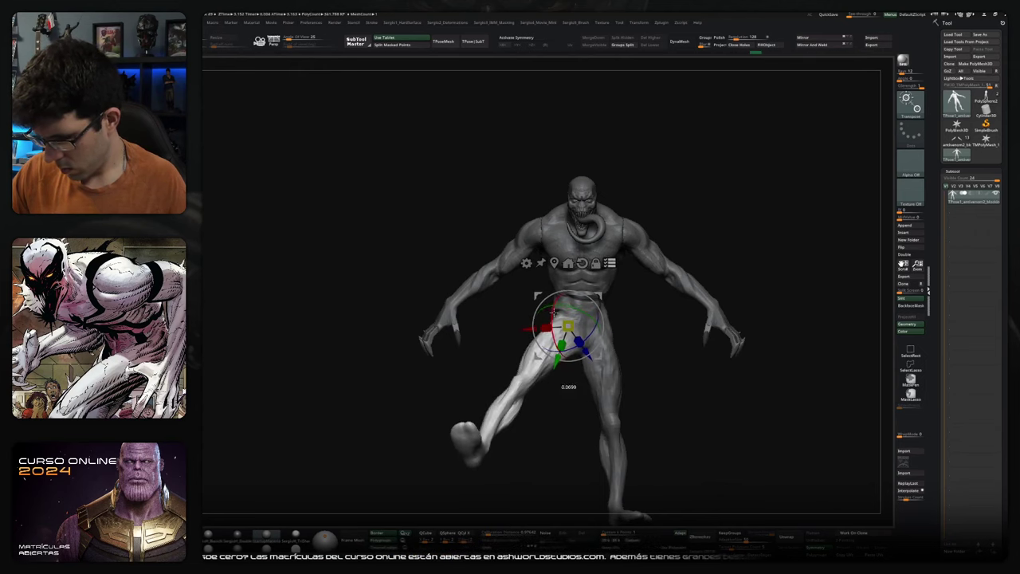
drag(568, 388, 564, 386)
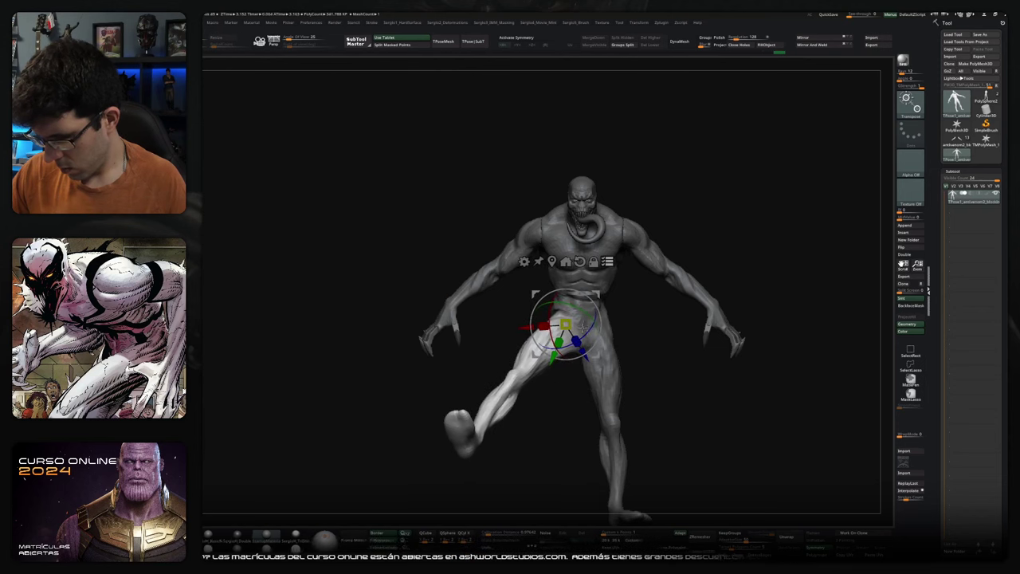
drag(582, 326, 674, 232)
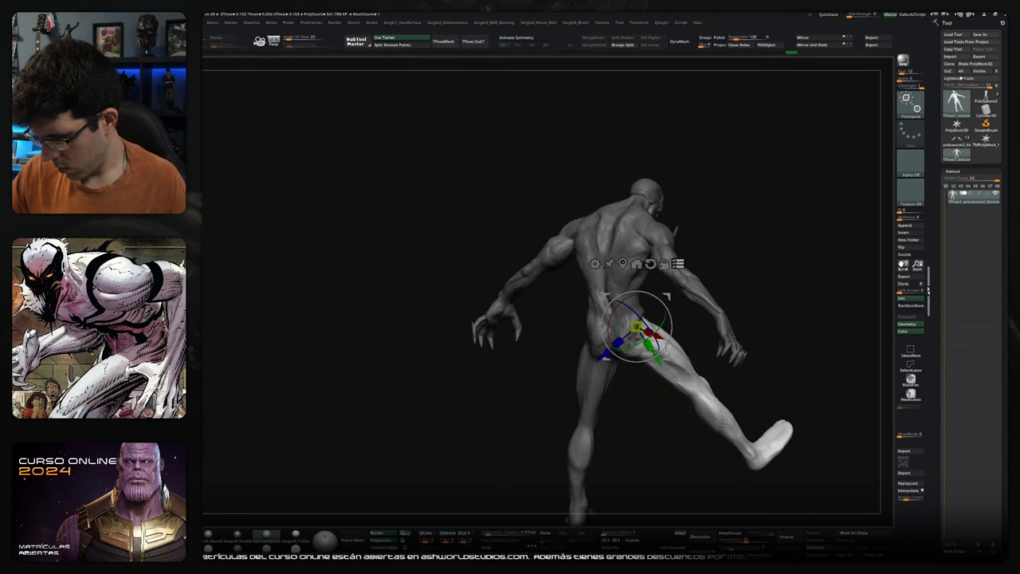
drag(667, 297, 664, 295)
mouse_move(731, 361)
mouse_down()
mouse_move(735, 231)
mouse_move(776, 318)
mouse_up()
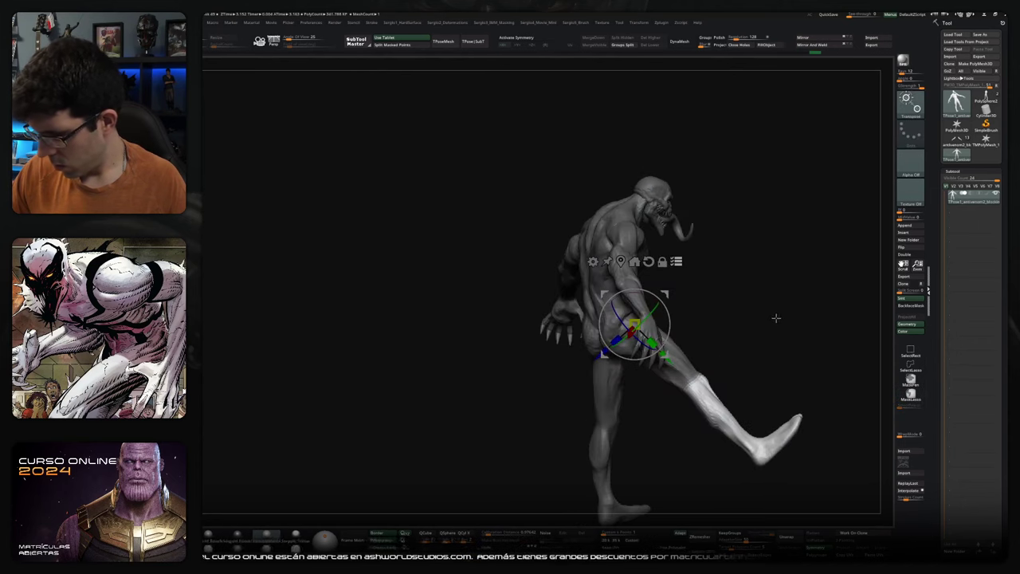
- Bend the lower leg down at the knee, then remask and lower the thigh from the hip
click(695, 379)
mouse_move(733, 365)
mouse_down()
mouse_move(736, 395)
mouse_move(750, 365)
mouse_move(738, 365)
mouse_move(729, 403)
mouse_up()
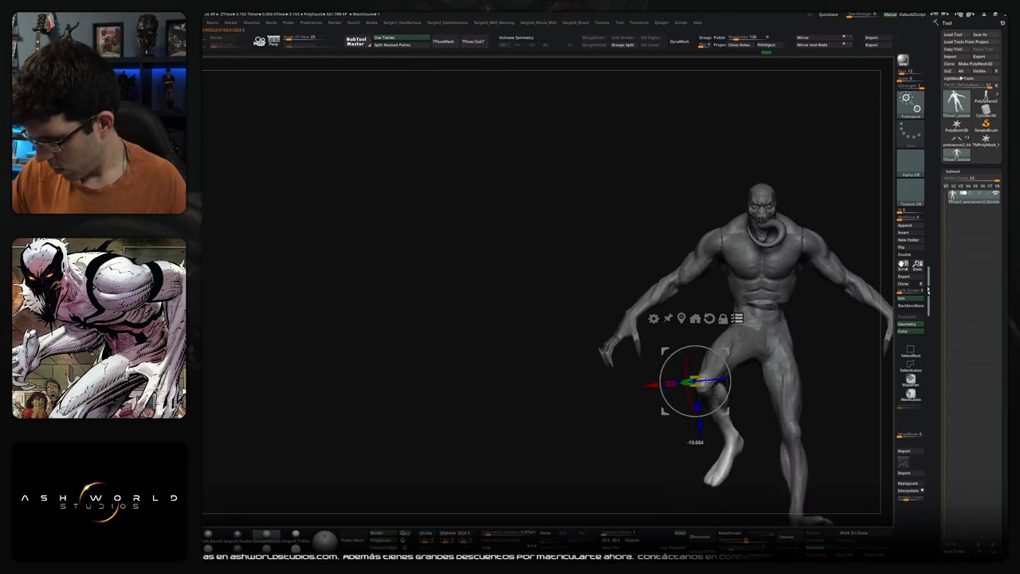
mouse_move(735, 365)
mouse_down()
mouse_move(613, 396)
mouse_move(576, 336)
mouse_up()
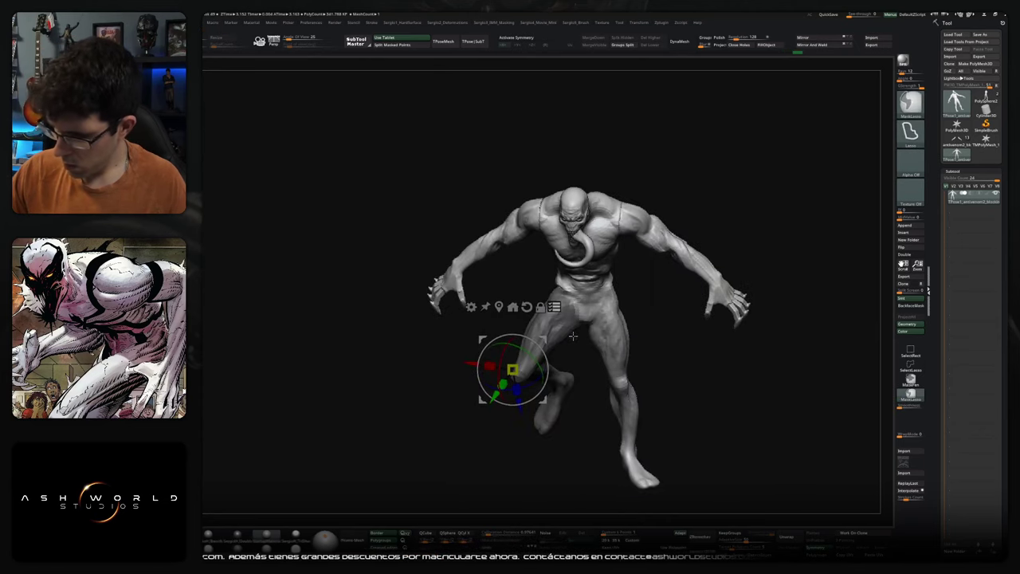
ctrl+click(558, 391)
mouse_move(589, 275)
mouse_down()
mouse_move(603, 306)
mouse_move(588, 318)
mouse_move(661, 269)
mouse_move(646, 314)
mouse_move(601, 322)
mouse_move(584, 307)
mouse_up()
mouse_move(619, 388)
mouse_down()
mouse_move(581, 387)
mouse_move(595, 369)
mouse_move(571, 341)
mouse_up()
ctrl+alt+click(571, 342)
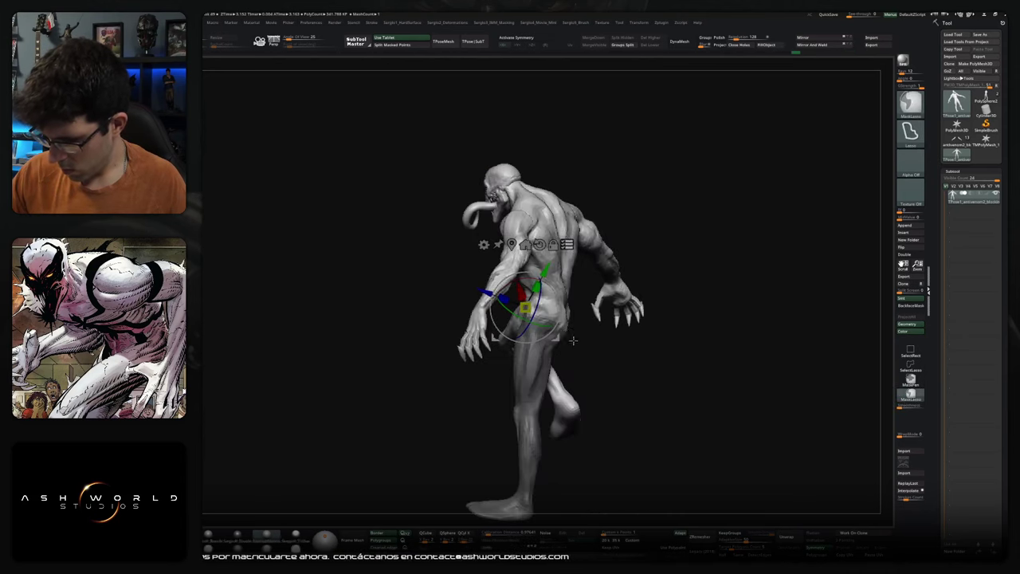
- Rotate the thigh at the hip so the knee rises nearly level with the hip
ctrl+click(578, 342)
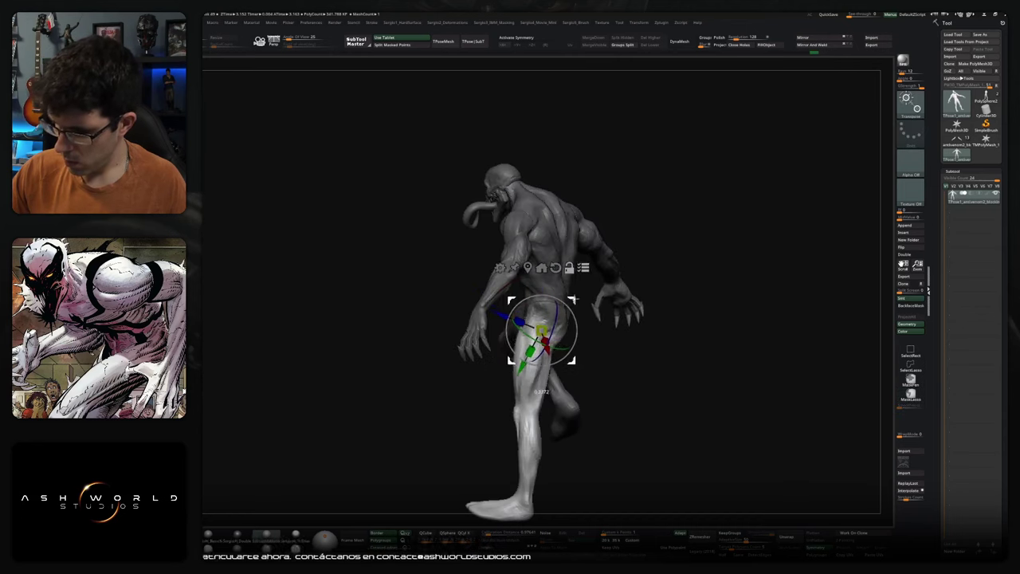
mouse_move(573, 311)
mouse_down()
mouse_move(614, 344)
mouse_move(592, 333)
mouse_up()
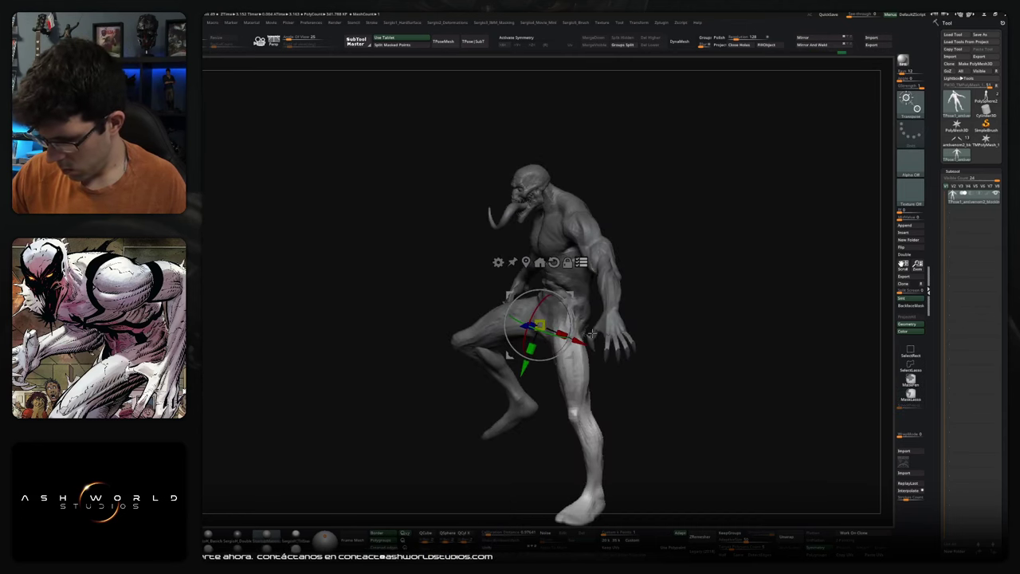
drag(605, 375, 616, 382)
drag(530, 363, 530, 368)
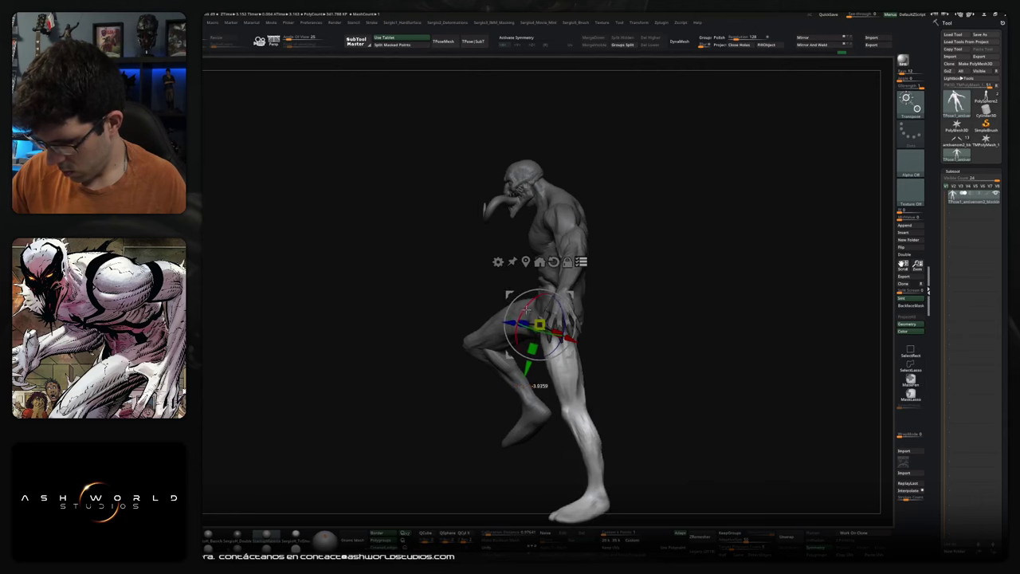
drag(520, 314, 527, 343)
drag(614, 351, 638, 335)
click(571, 296)
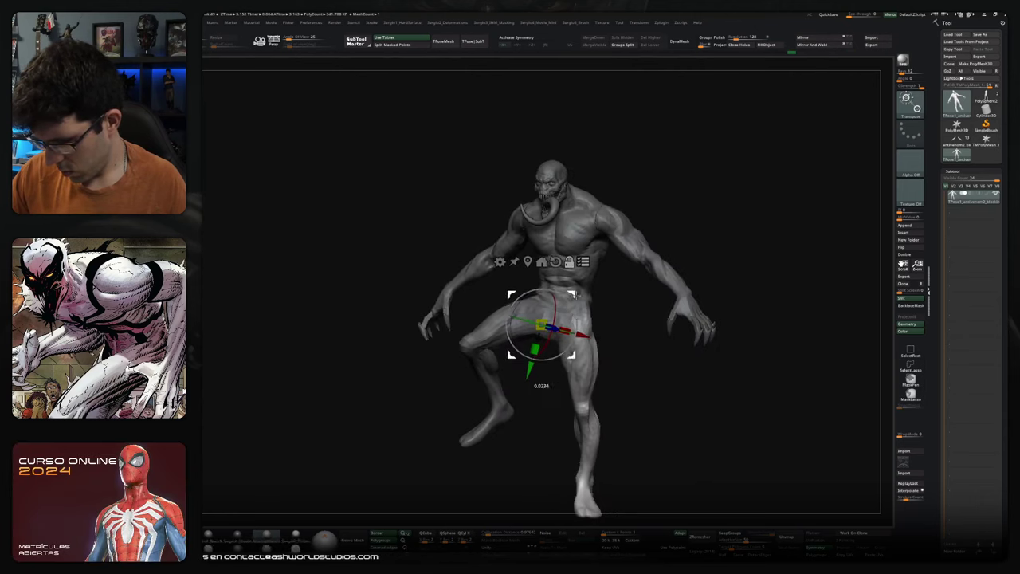
mouse_move(653, 368)
mouse_down()
mouse_move(606, 327)
mouse_move(617, 323)
mouse_move(667, 348)
mouse_move(681, 371)
mouse_move(543, 376)
mouse_up()
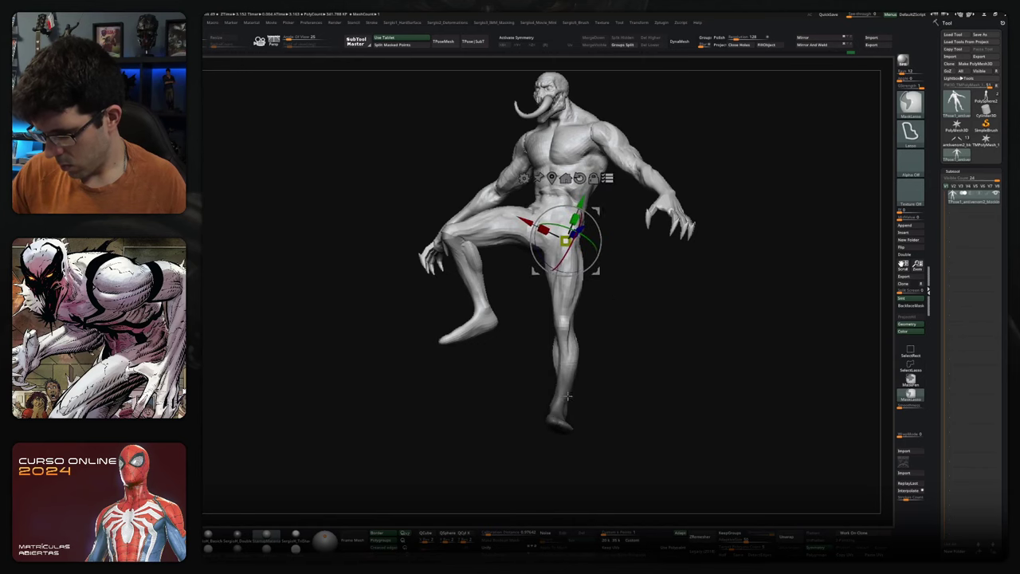
- Place the posing pivot on the standing shin and mask everything except the raised leg
ctrl+drag(568, 371, 584, 373)
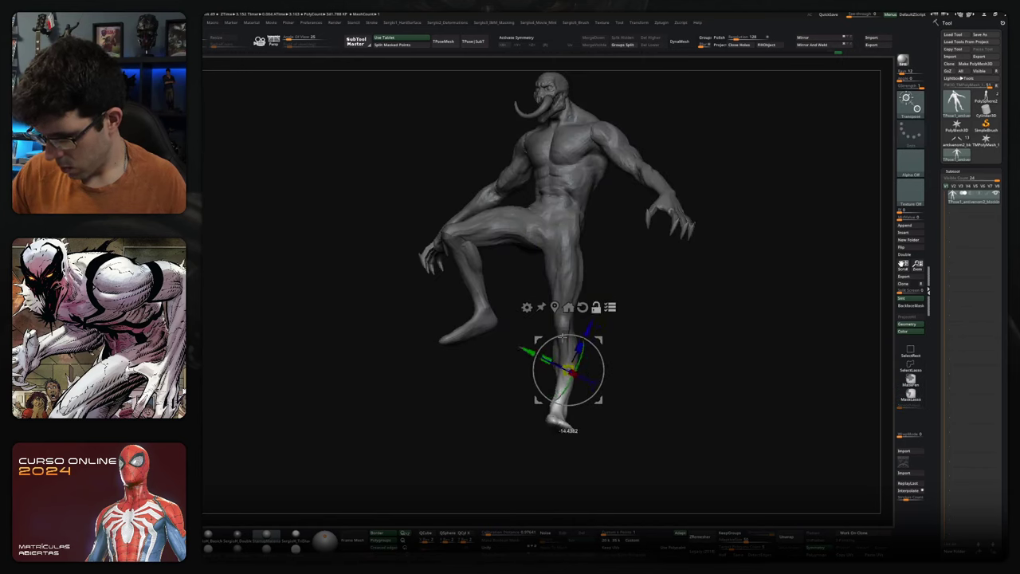
drag(626, 365, 656, 363)
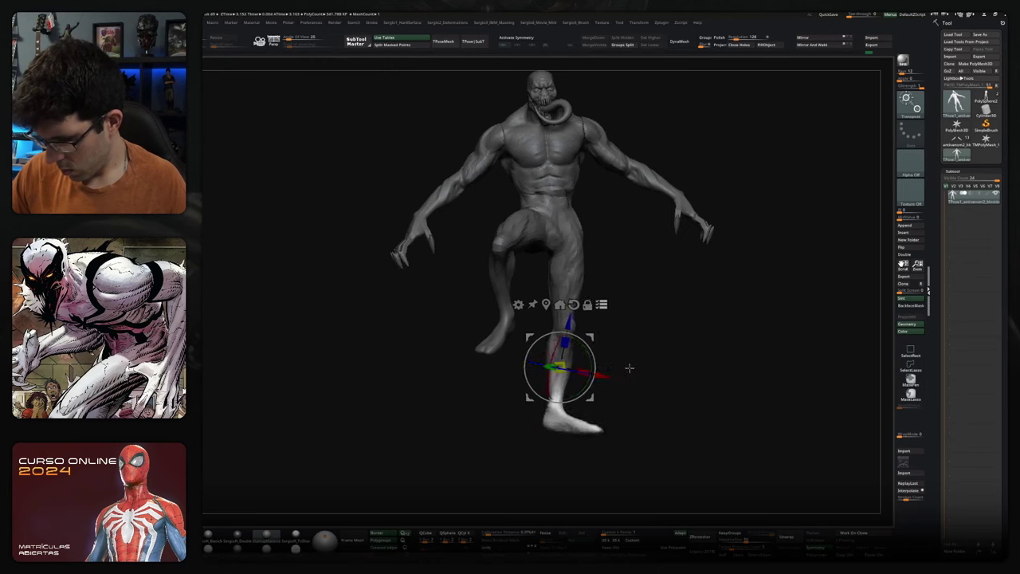
drag(629, 368, 561, 383)
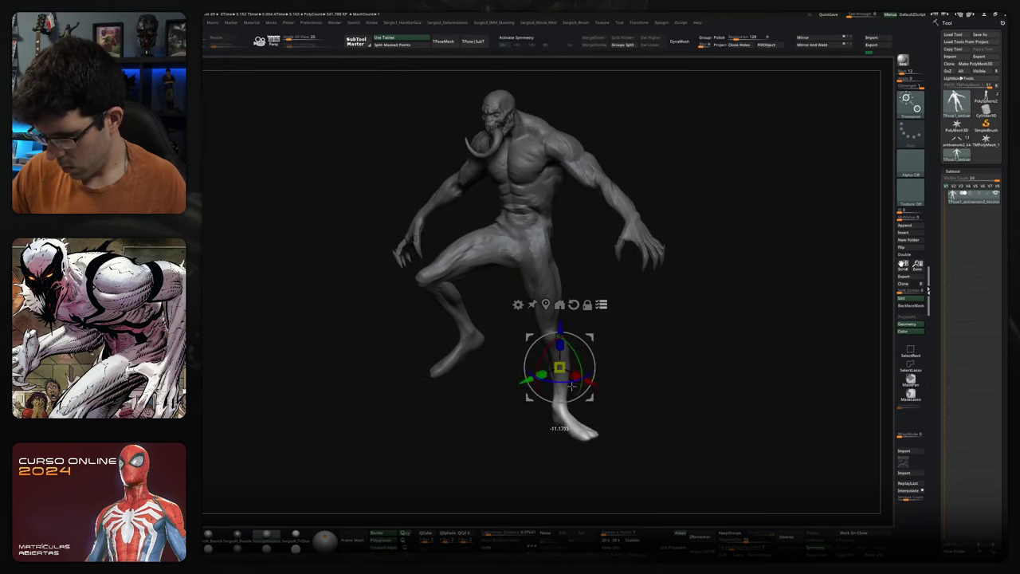
mouse_move(625, 365)
mouse_down()
mouse_move(639, 384)
mouse_move(601, 259)
mouse_up()
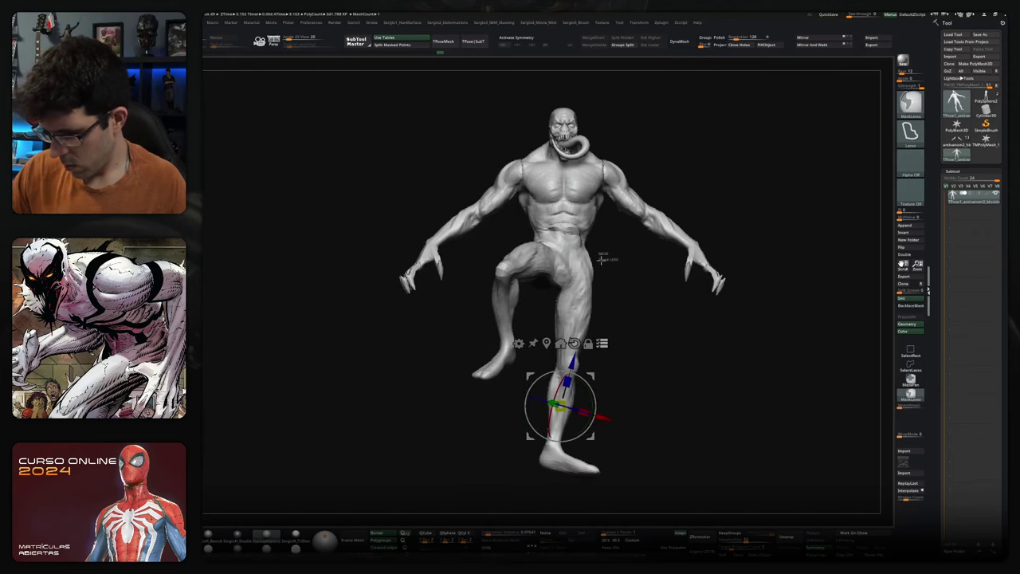
ctrl+click(578, 303)
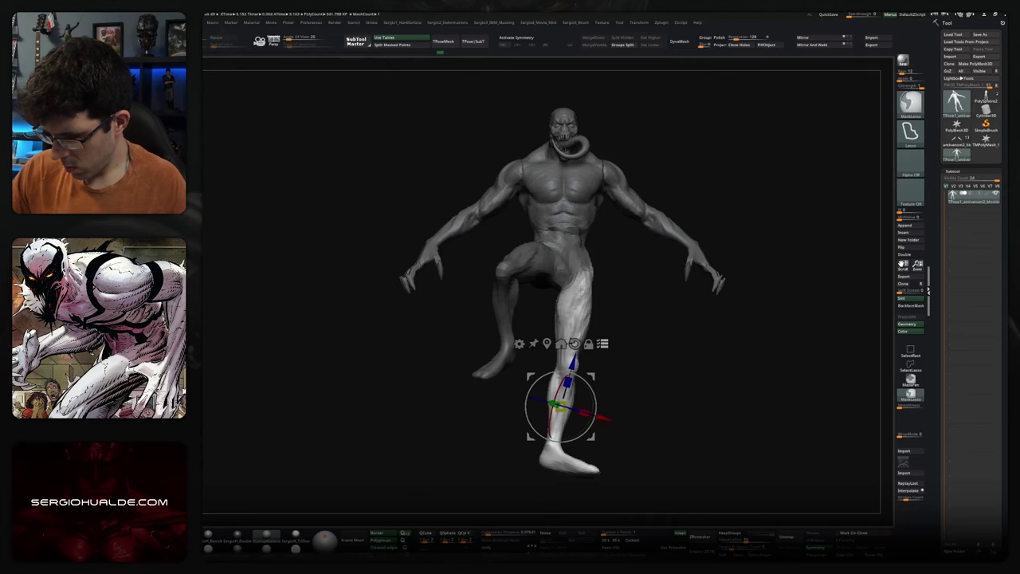
mouse_move(606, 318)
mouse_down()
mouse_move(618, 336)
mouse_move(594, 301)
mouse_move(560, 303)
mouse_move(593, 255)
mouse_up()
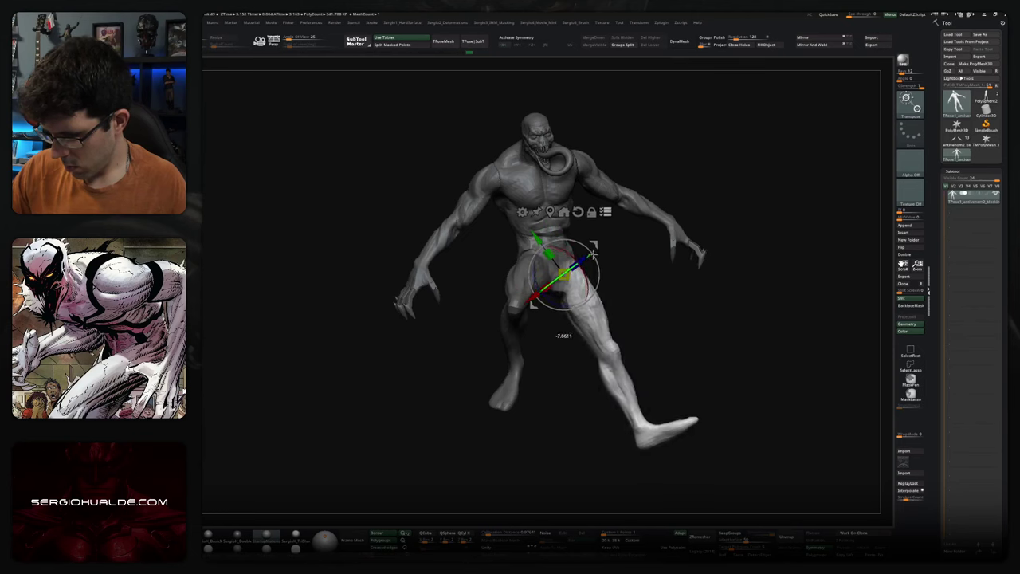
drag(623, 291, 625, 347)
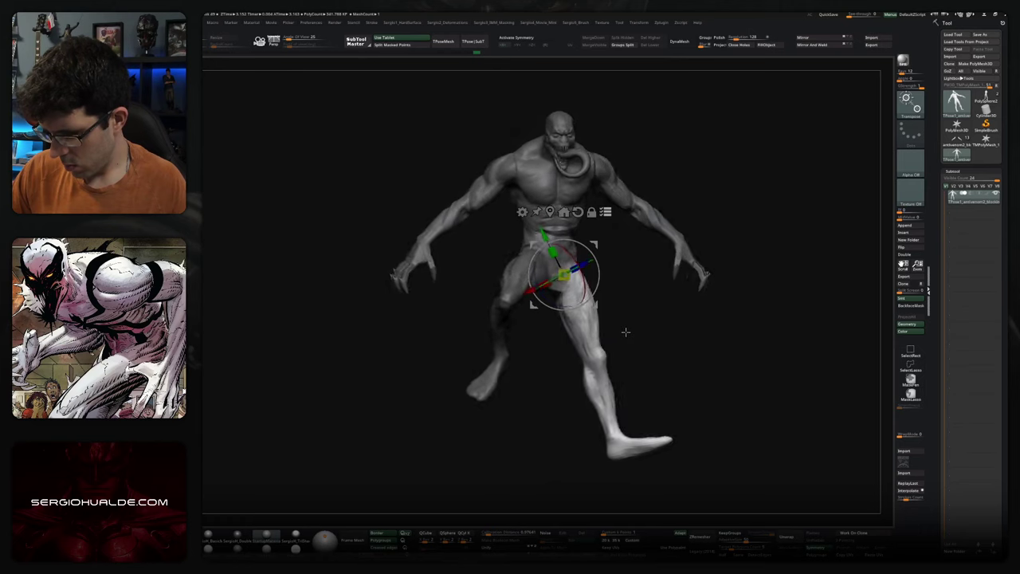
- Swing the lower leg down into a crouch, clear the mask, and isolate the head, tongue and claws
mouse_move(593, 382)
ctrl+mouse_down()
mouse_move(624, 359)
mouse_move(562, 389)
mouse_move(609, 390)
mouse_move(577, 374)
mouse_move(614, 433)
ctrl+mouse_up()
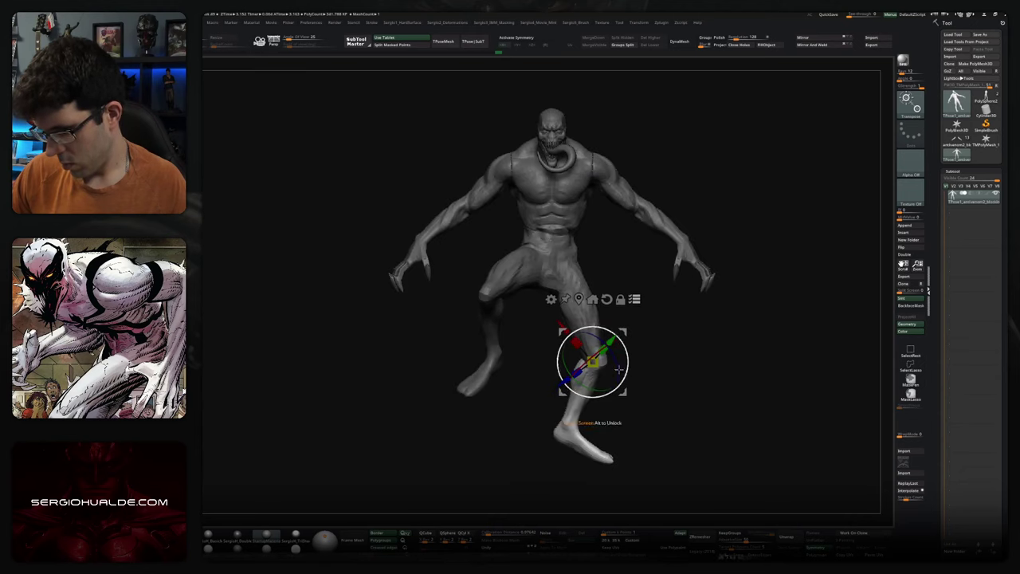
alt+drag(654, 369, 647, 428)
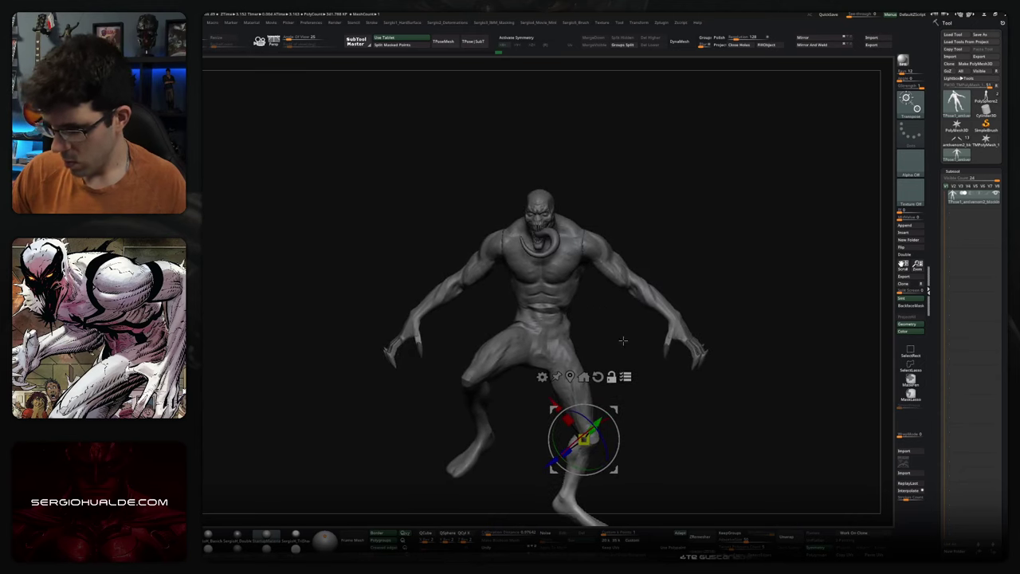
ctrl+click(605, 340)
ctrl+shift+click(582, 295)
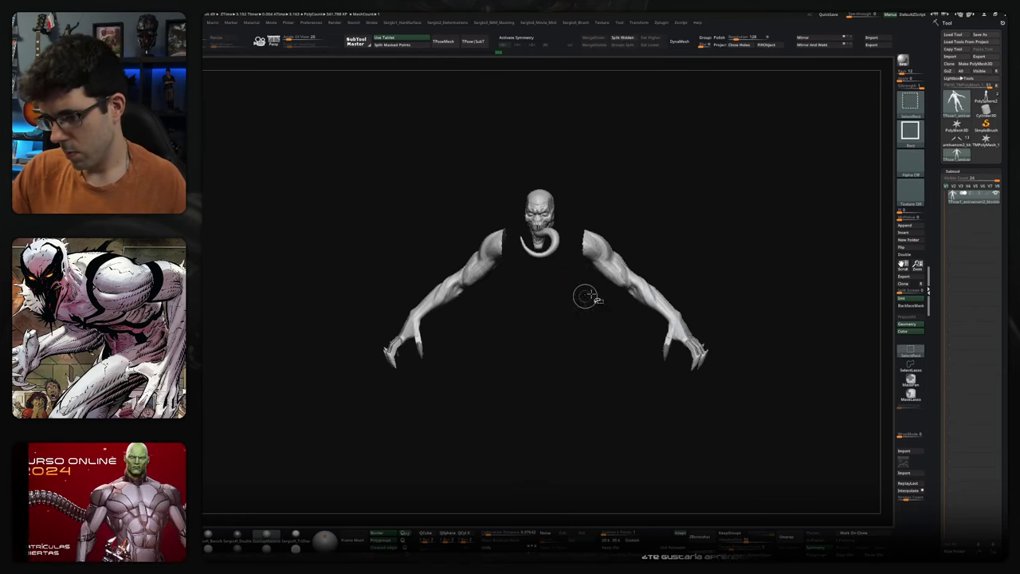
- Unhide the whole figure, lasso-mask the upper body, then invert so only the legs stay masked
mouse_move(701, 298)
ctrl+shift+mouse_down()
mouse_move(680, 414)
mouse_move(627, 424)
ctrl+shift+mouse_up()
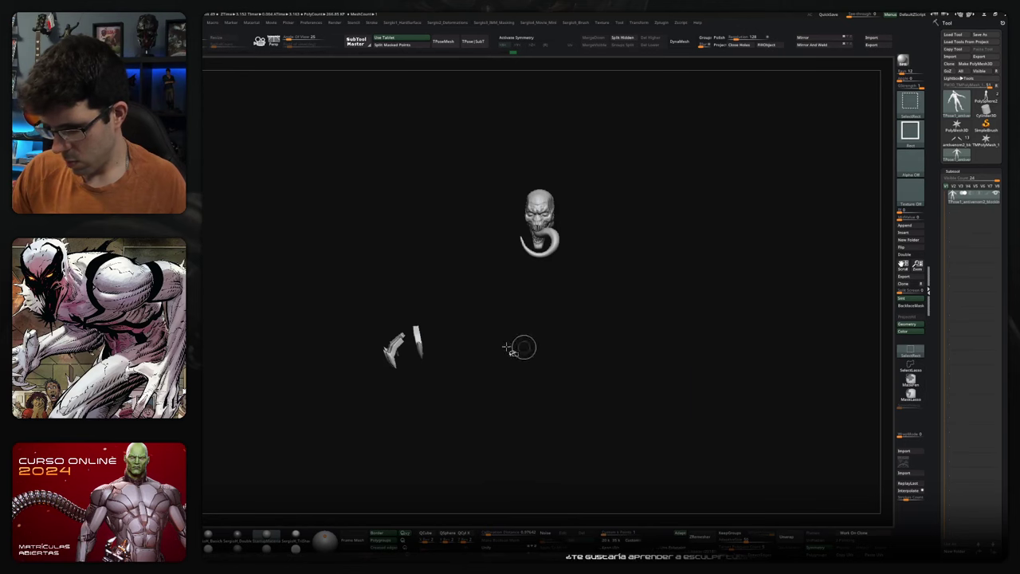
ctrl+alt+shift+drag(435, 294, 351, 396)
ctrl+shift+click(554, 412)
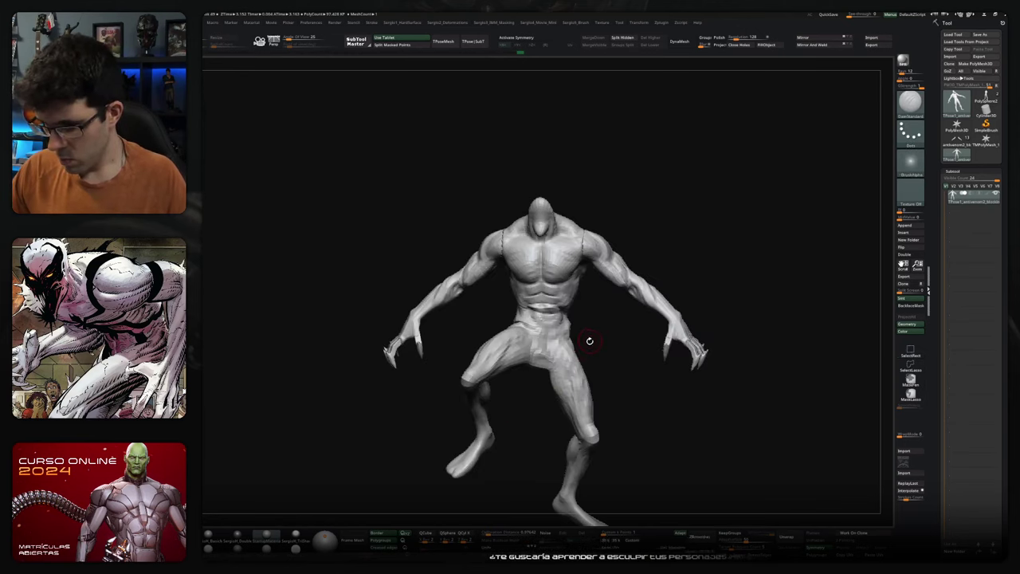
drag(655, 316, 612, 337)
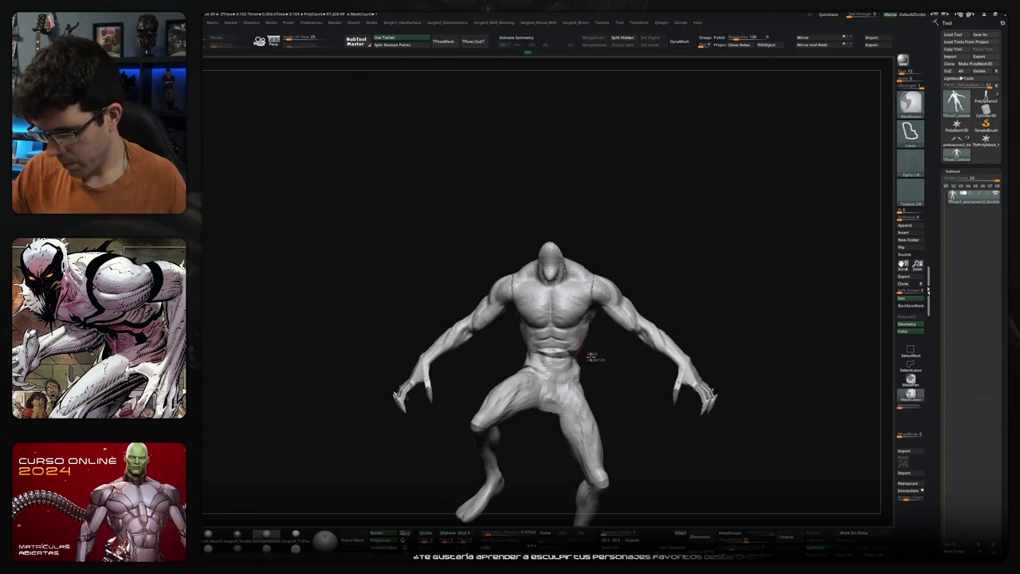
ctrl+drag(590, 357, 562, 367)
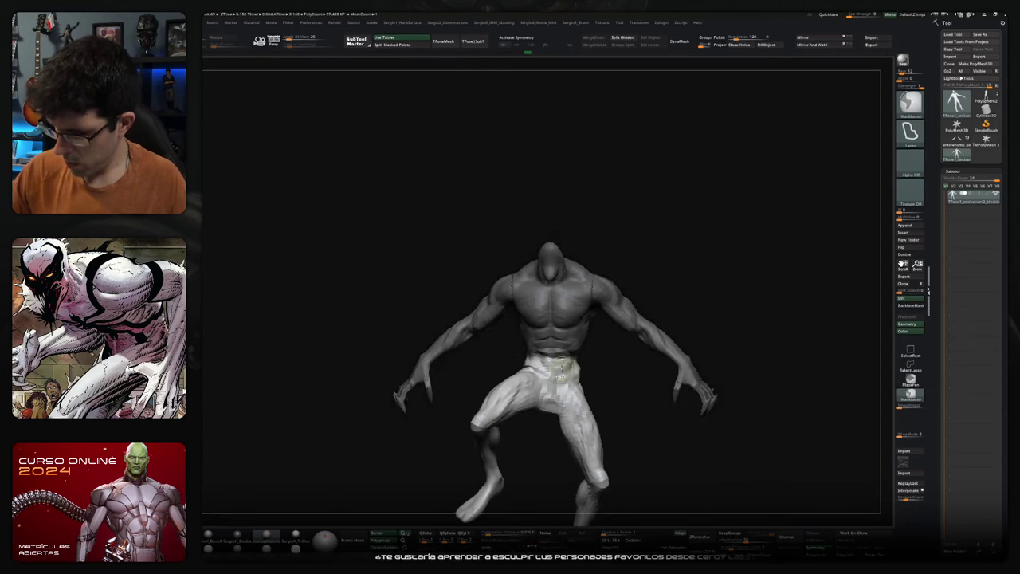
key(ctrl+i)
- Undo a trial sideways rotation, invert the mask, and set the Transpose pivot on the torso
key(w)
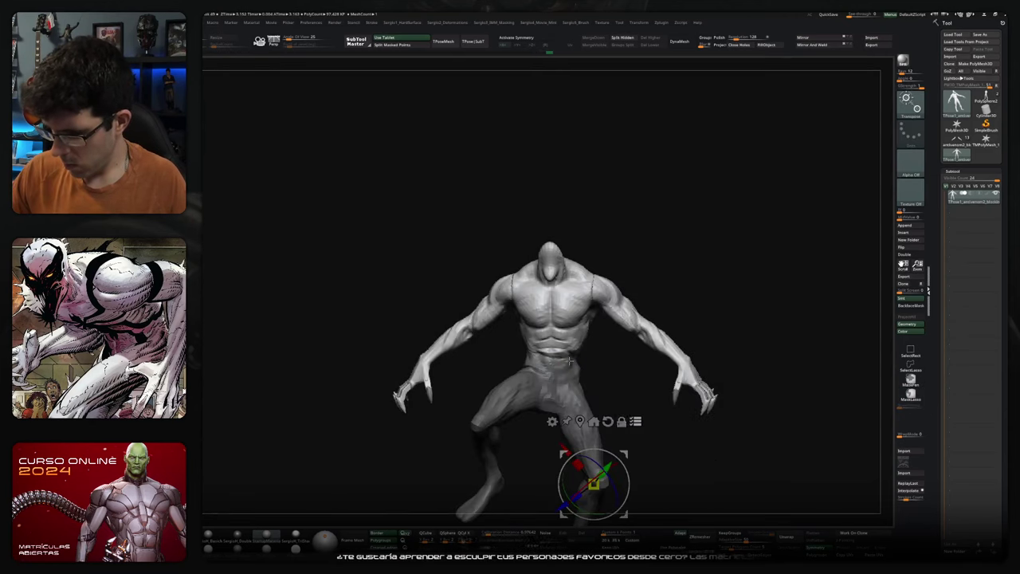
drag(590, 374, 620, 398)
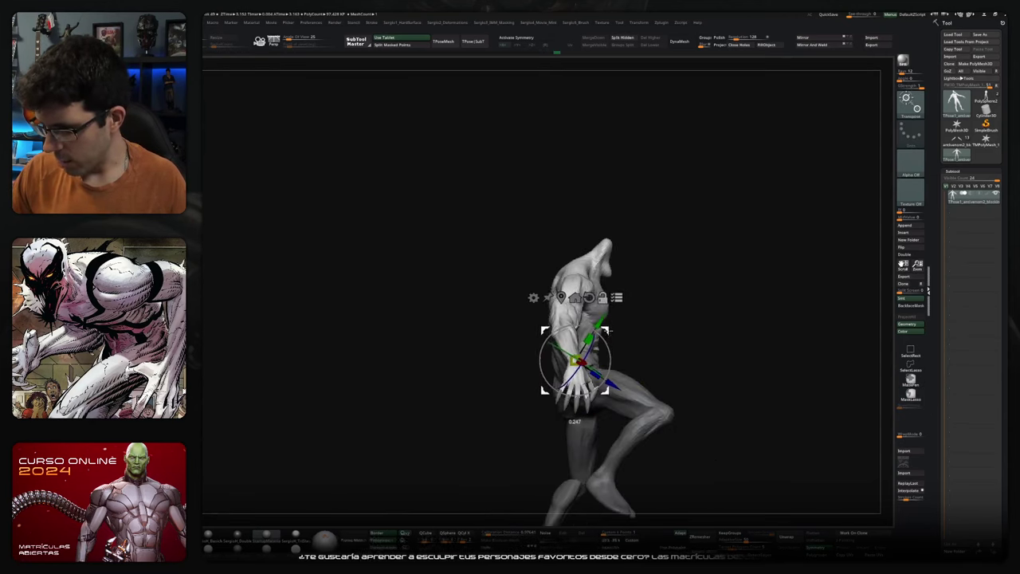
key(ctrl+z)
key(ctrl+z)
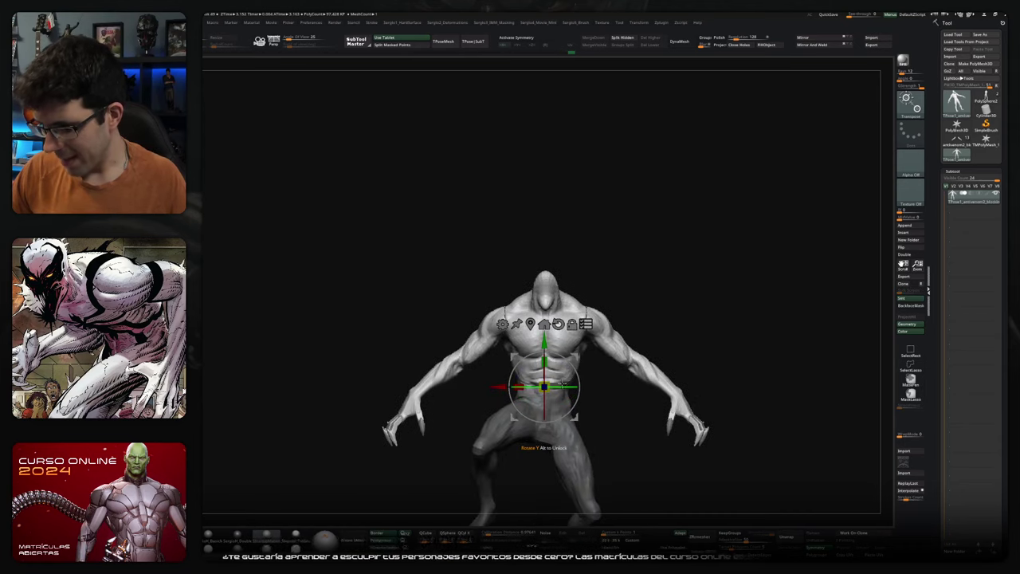
key(q)
ctrl+click(654, 326)
ctrl+shift+click(661, 325)
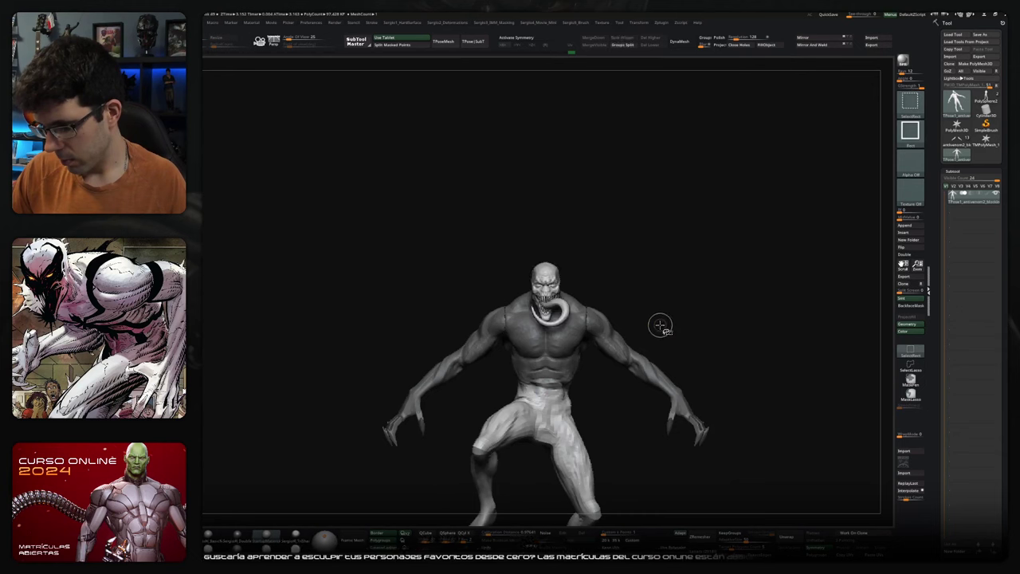
ctrl+click(664, 324)
key(w)
- Rotate the upper body slightly forward and tilt it around the pivot, checking from behind
mouse_move(569, 364)
mouse_down()
mouse_move(581, 389)
mouse_move(556, 398)
mouse_move(577, 392)
mouse_up()
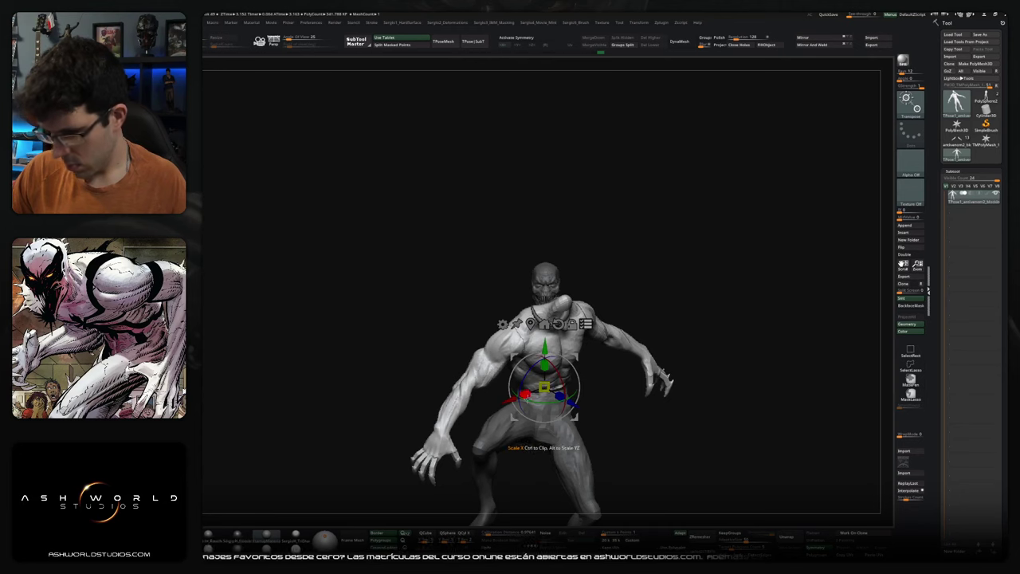
mouse_move(559, 367)
mouse_down()
mouse_move(545, 402)
mouse_move(528, 370)
mouse_up()
mouse_move(593, 383)
mouse_down()
mouse_move(654, 412)
mouse_move(629, 382)
mouse_move(603, 375)
mouse_move(594, 390)
mouse_move(566, 388)
mouse_up()
drag(570, 381, 519, 416)
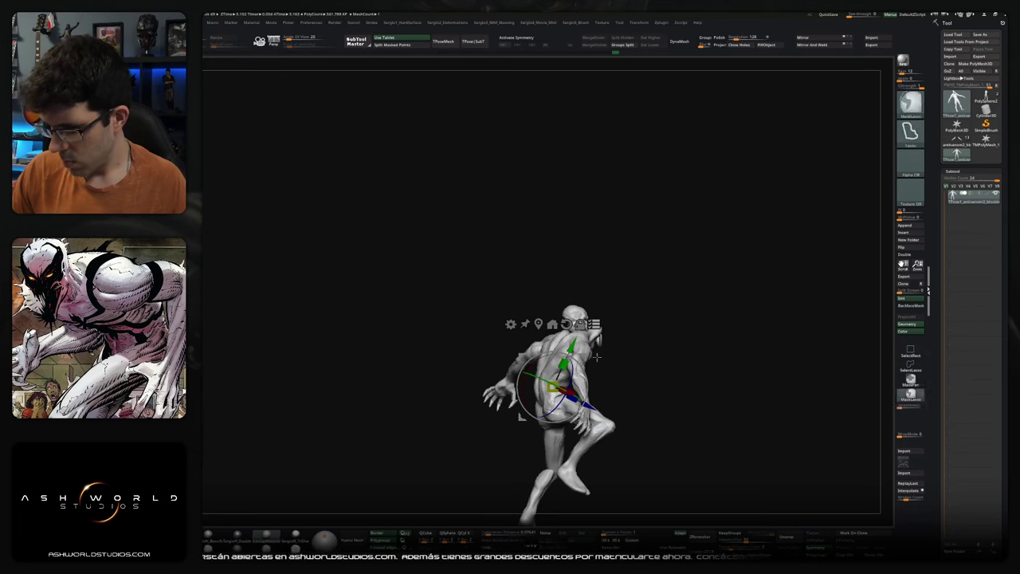
alt+drag(558, 386, 470, 458)
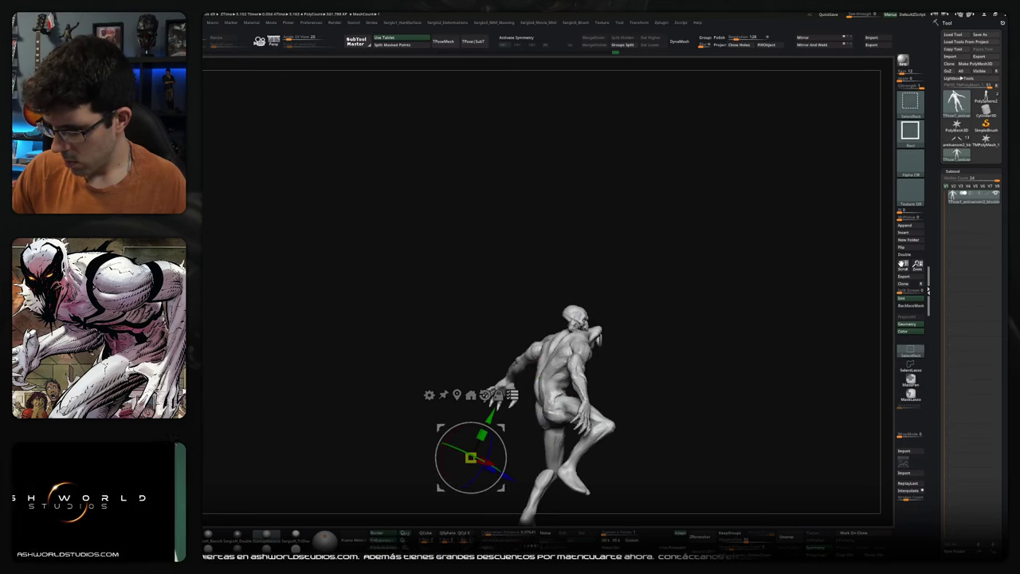
key(q)
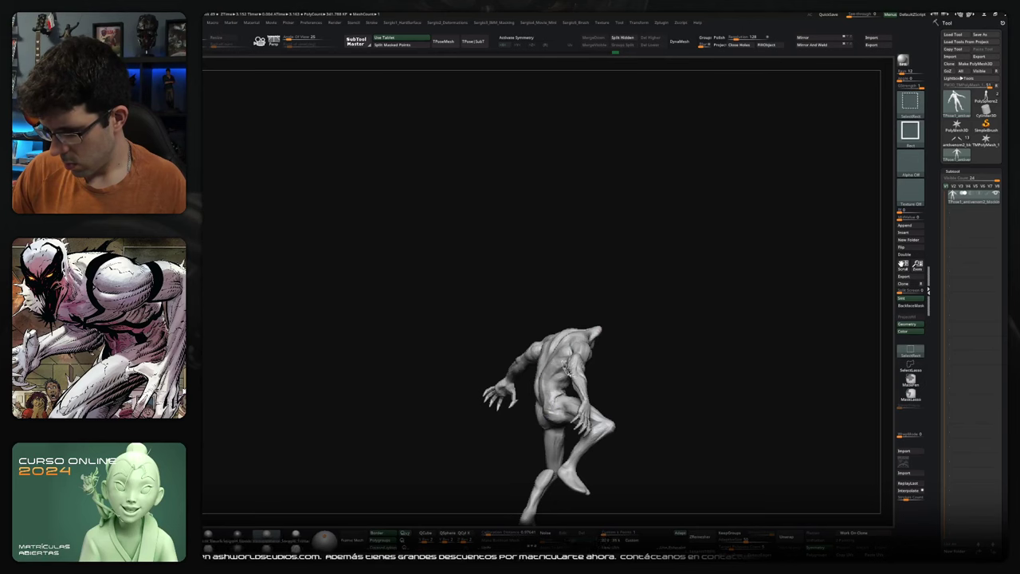
- Re-center the posing pivot on the figure and frame it in a close front view
drag(608, 357, 622, 360)
key(w)
drag(516, 412, 558, 410)
click(471, 395)
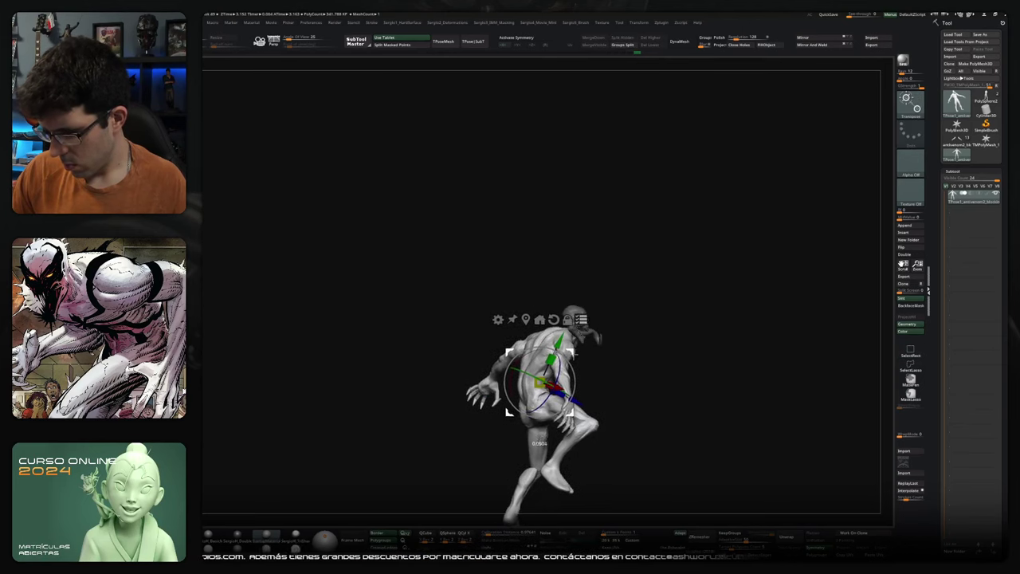
drag(510, 375, 555, 370)
mouse_move(554, 370)
ctrl+right_down()
mouse_move(557, 343)
mouse_move(526, 342)
mouse_move(553, 390)
ctrl+right_up()
- Inspect the new pose, briefly hiding and restoring the face and tongue pieces
key(q)
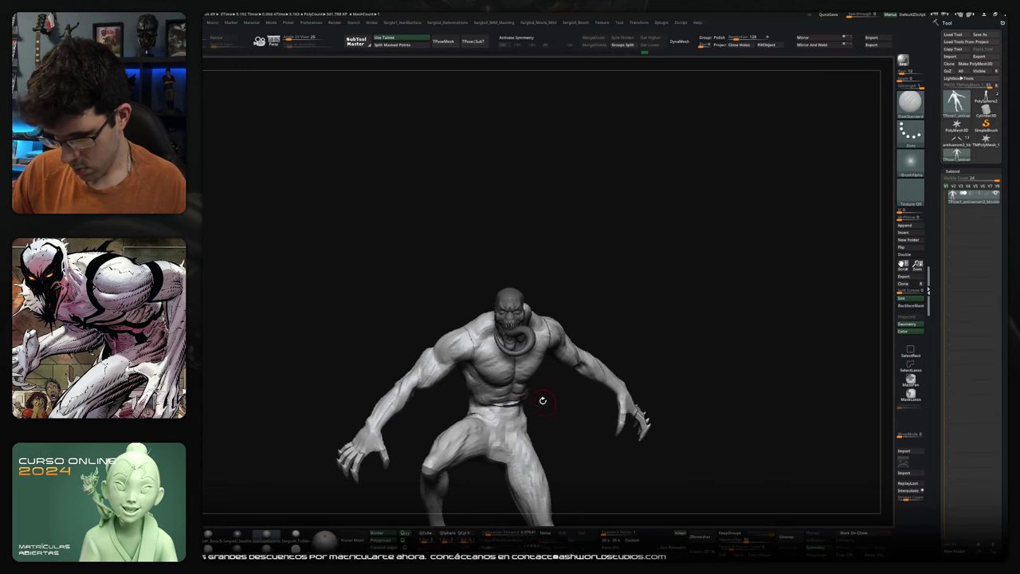
mouse_move(466, 386)
right_down()
mouse_move(447, 403)
mouse_move(433, 387)
right_up()
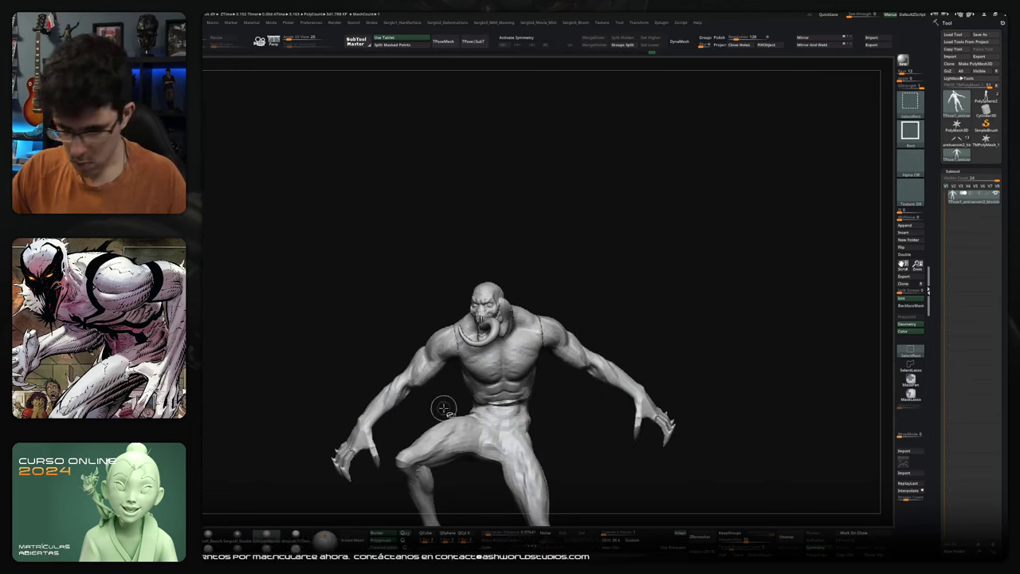
mouse_move(436, 390)
ctrl+shift+mouse_down()
mouse_move(481, 381)
mouse_move(396, 428)
ctrl+shift+mouse_up()
ctrl+shift+click(437, 392)
- Briefly isolate the right forearm piece, then restore the whole figure
ctrl+shift+click(396, 429)
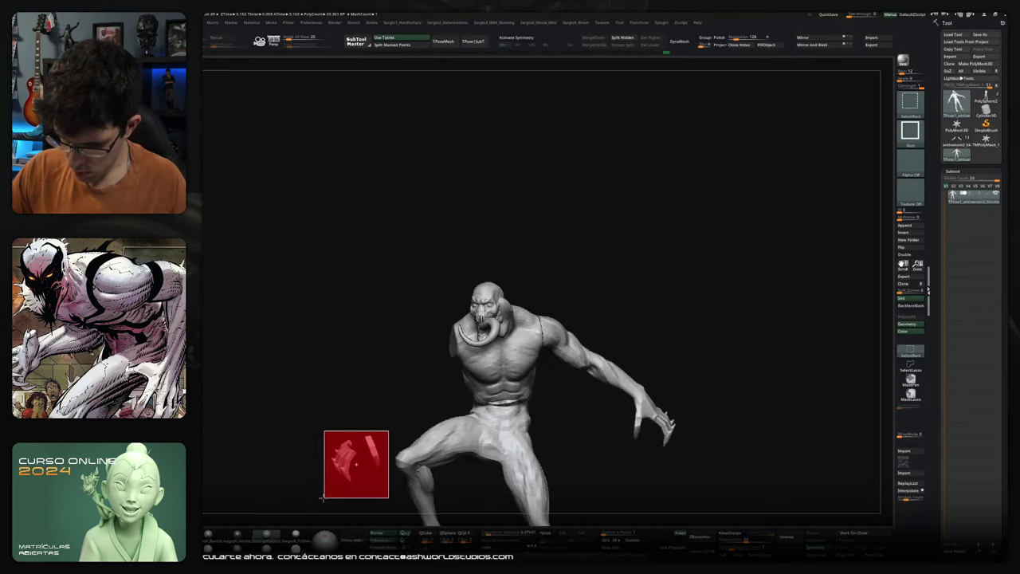
ctrl+shift+drag(335, 424, 330, 462)
ctrl+shift+click(347, 470)
ctrl+shift+click(371, 488)
- Swing the right arm out to the side and rotate it upward from the shoulder
key(w)
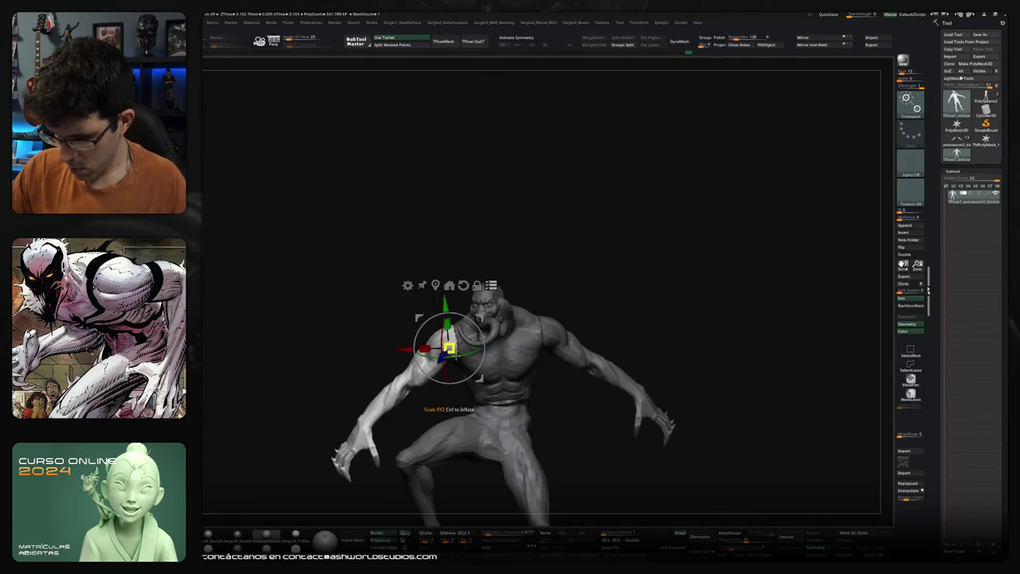
drag(526, 335, 472, 403)
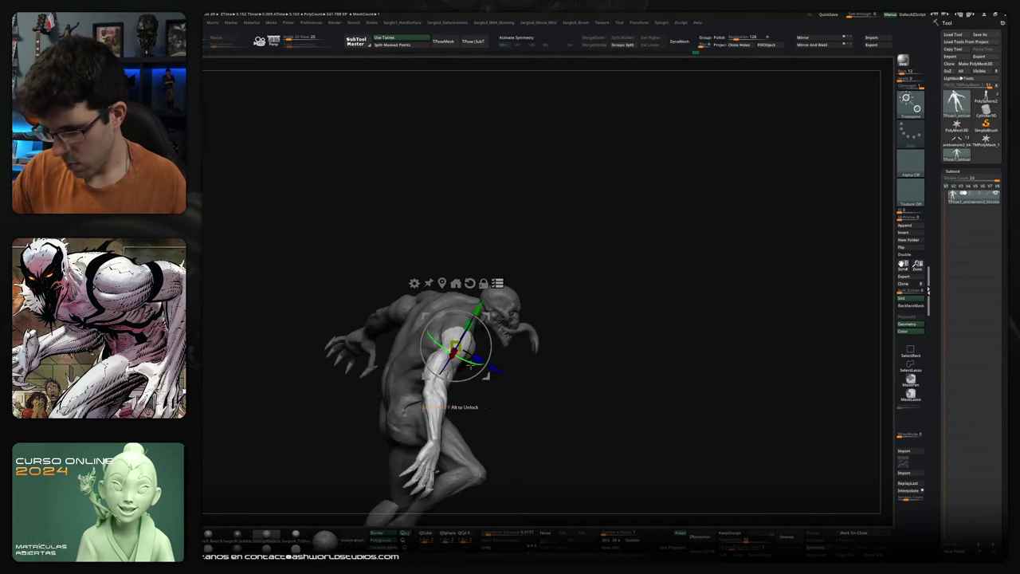
mouse_move(485, 319)
mouse_down()
mouse_move(529, 354)
mouse_move(447, 350)
mouse_move(558, 351)
mouse_up()
mouse_move(478, 358)
mouse_down()
mouse_move(462, 344)
mouse_move(469, 381)
mouse_up()
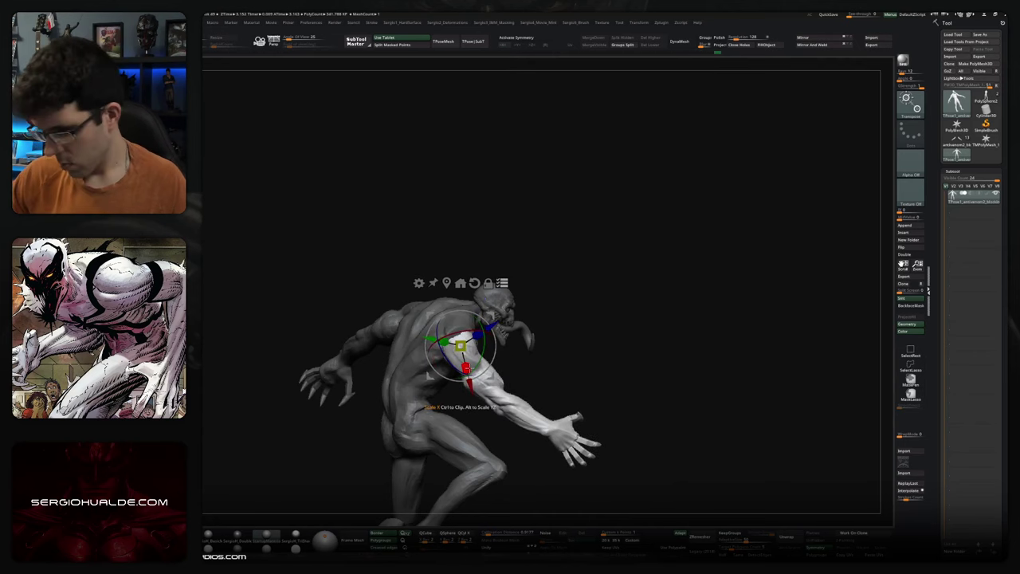
drag(470, 366, 553, 365)
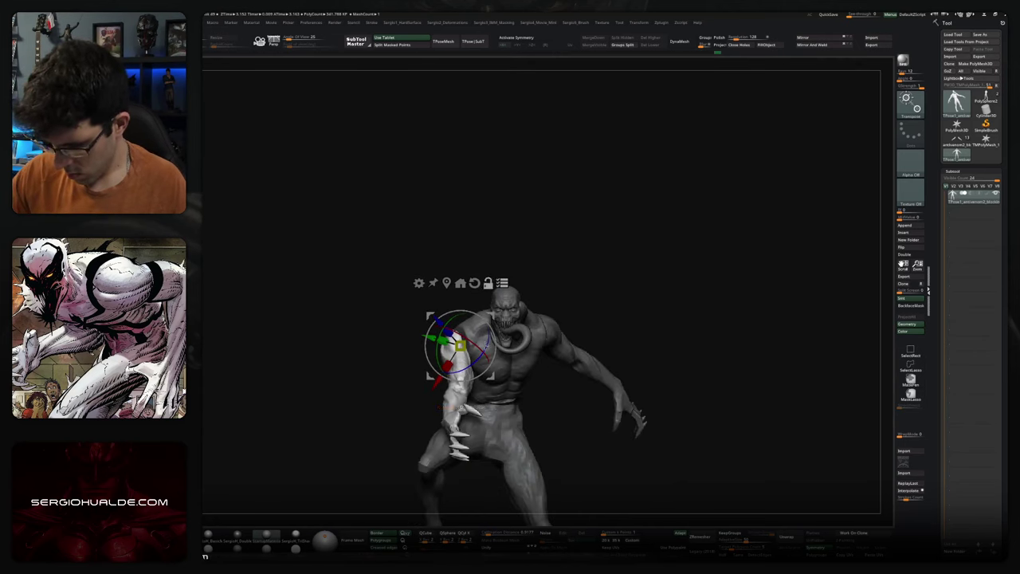
drag(478, 371, 484, 357)
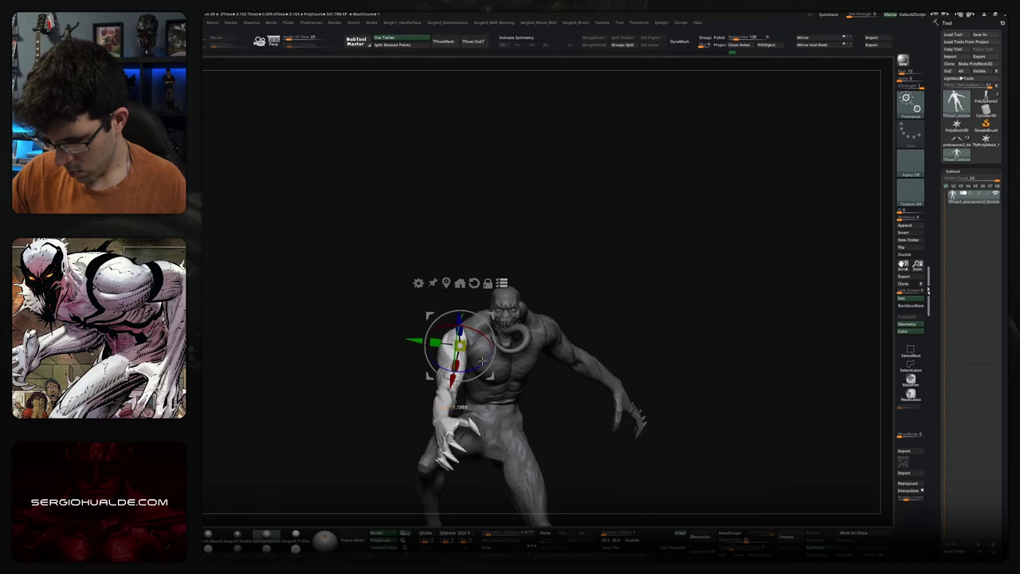
drag(460, 344, 461, 343)
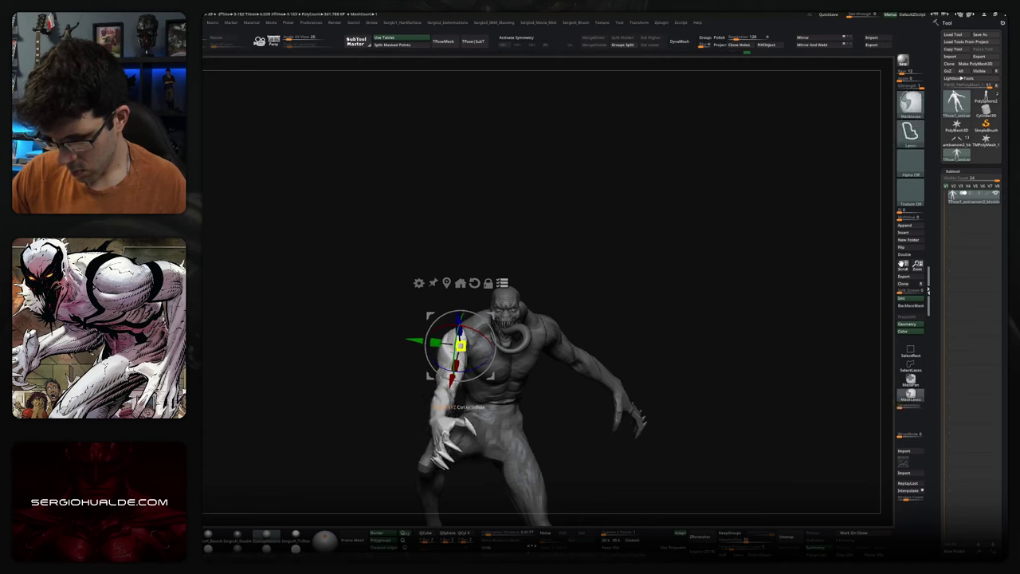
mouse_move(461, 408)
mouse_down()
mouse_move(502, 398)
mouse_move(470, 374)
mouse_up()
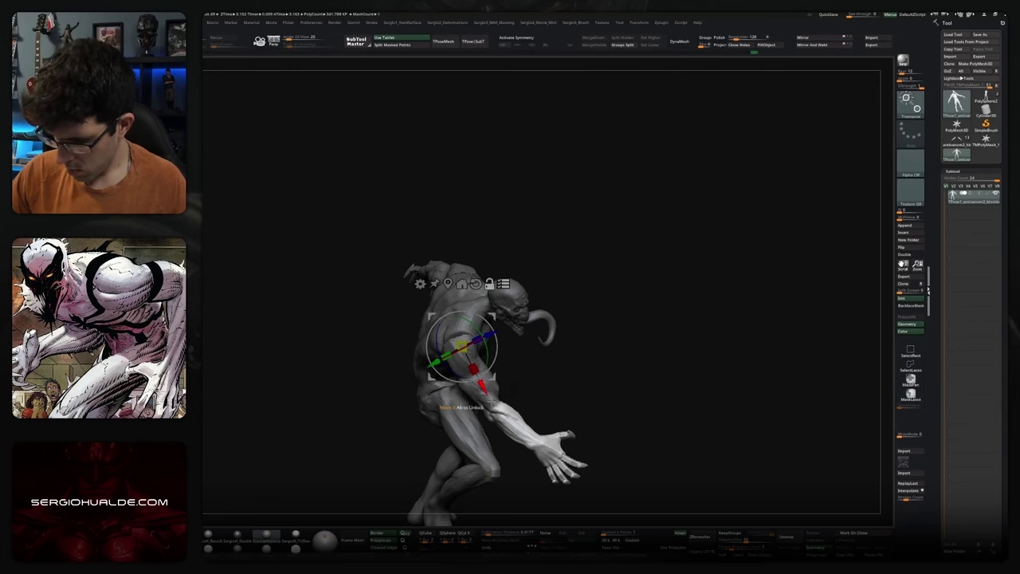
mouse_move(501, 410)
mouse_down()
mouse_move(491, 446)
mouse_move(581, 371)
mouse_move(531, 371)
mouse_up()
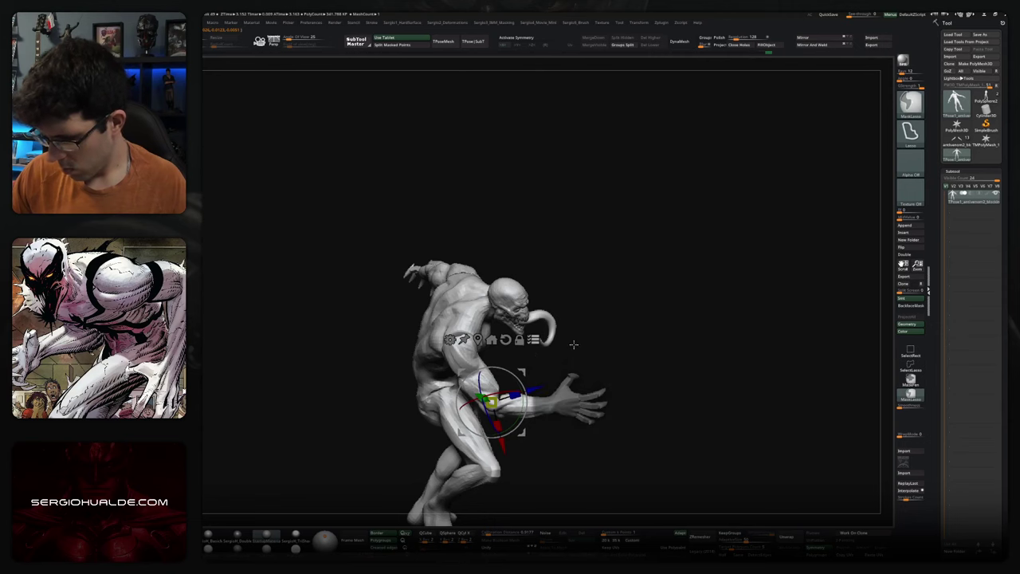
- Lasso-mask the body so only the hand stays free, then clear the mask
key(ctrl)
ctrl+click(556, 412)
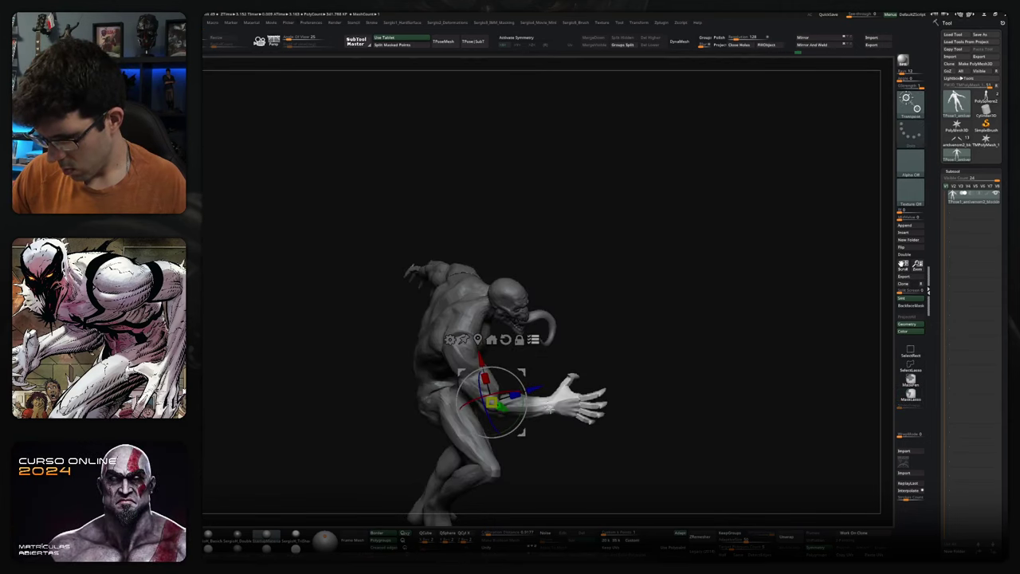
mouse_move(606, 446)
mouse_down()
mouse_move(574, 381)
mouse_move(556, 466)
mouse_move(510, 461)
mouse_move(447, 398)
mouse_move(496, 328)
mouse_up()
ctrl+click(415, 391)
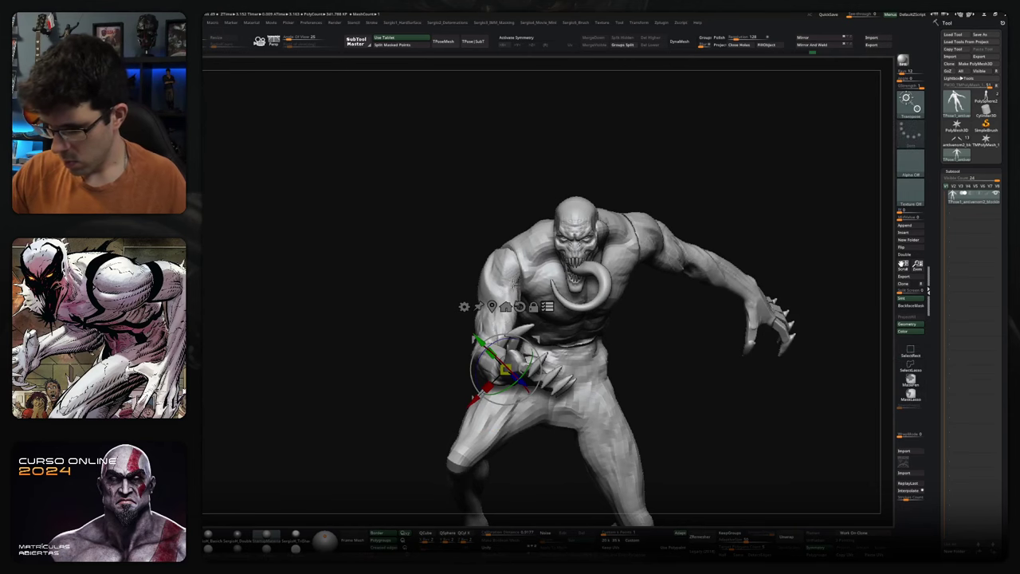
- Mask all but the right arm and rotate it to bring the claw before the chest
key(q)
ctrl+shift+click(500, 287)
ctrl+click(451, 312)
ctrl+shift+click(451, 312)
ctrl+click(454, 311)
key(w)
click(497, 275)
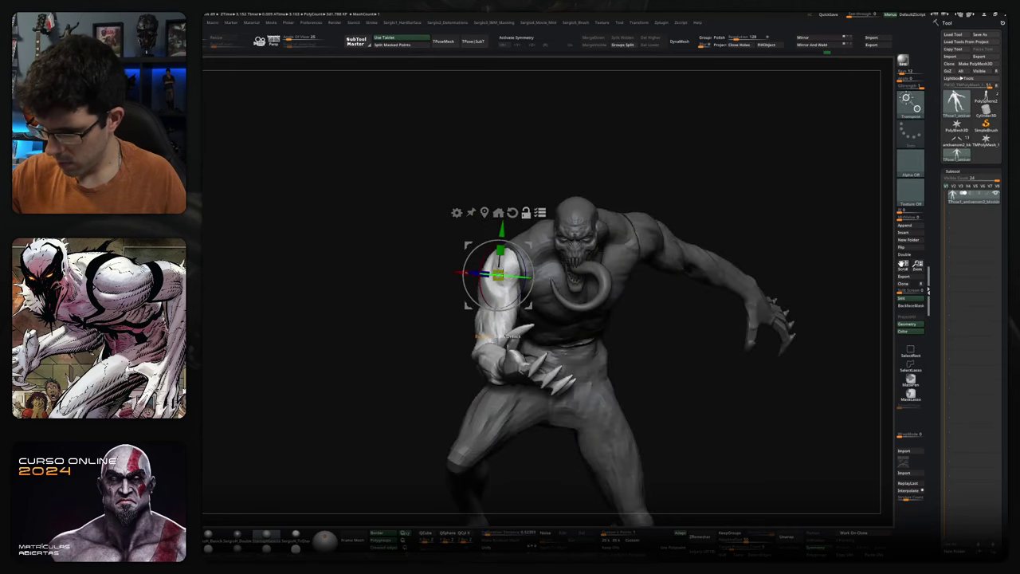
mouse_move(526, 249)
mouse_down()
mouse_move(539, 249)
mouse_move(542, 275)
mouse_up()
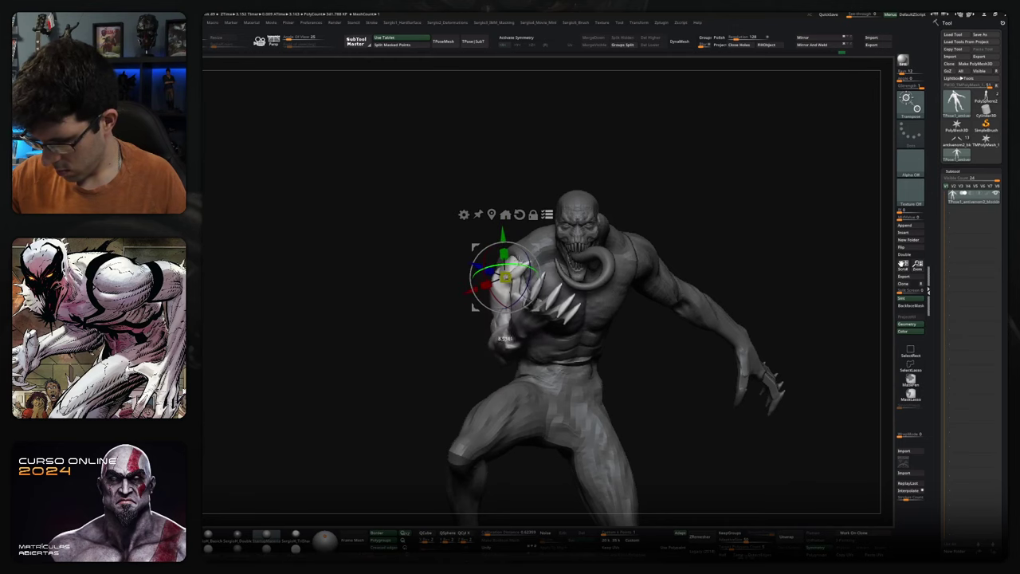
drag(542, 275, 531, 233)
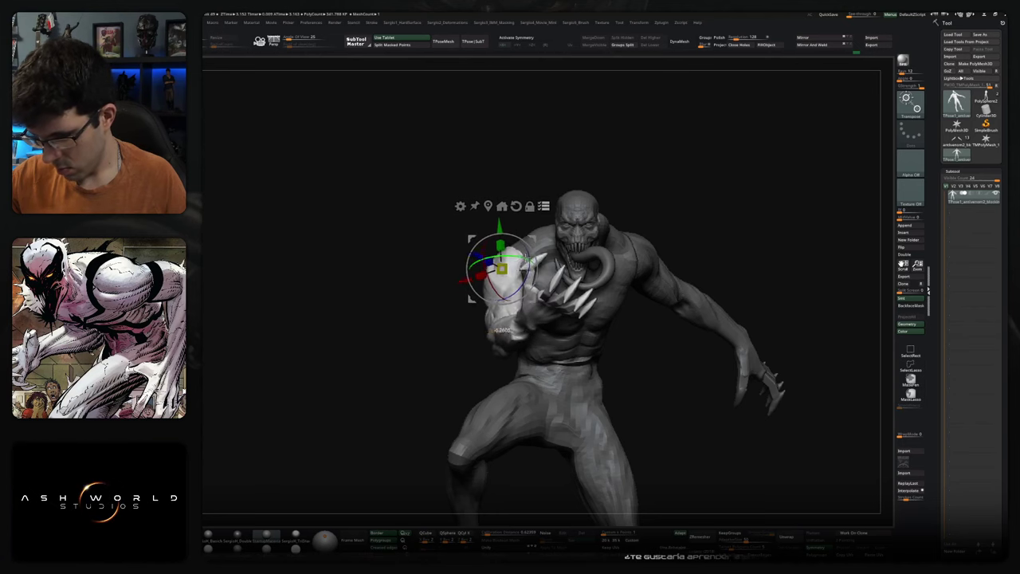
- Check the raised arm from several angles, then mask the body leaving only the hand free
mouse_move(574, 203)
mouse_down()
mouse_move(650, 205)
mouse_move(595, 397)
mouse_move(658, 412)
mouse_move(655, 378)
mouse_up()
key(ctrl)
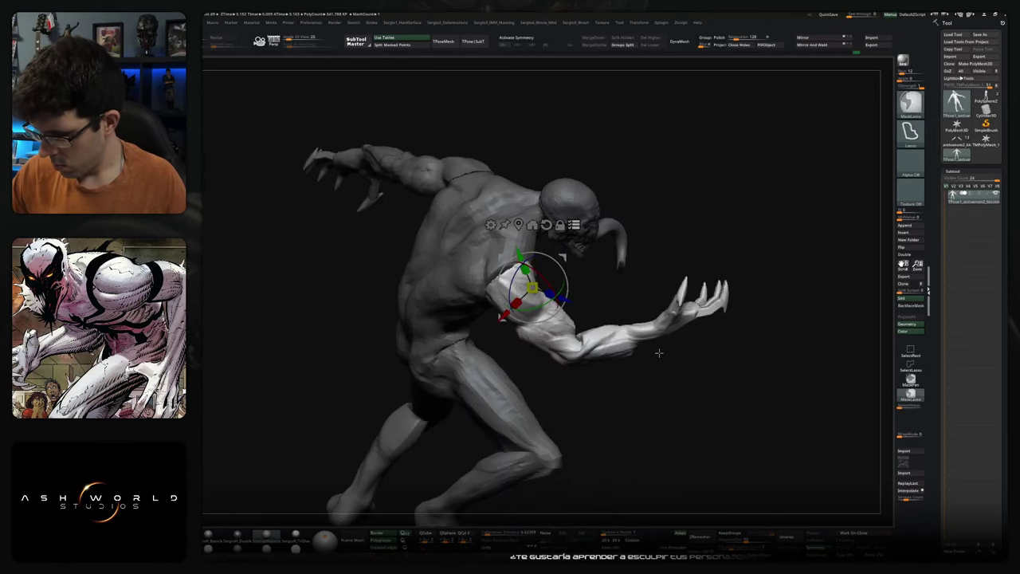
mouse_move(603, 381)
mouse_down()
mouse_move(562, 370)
mouse_move(511, 382)
mouse_move(526, 377)
mouse_up()
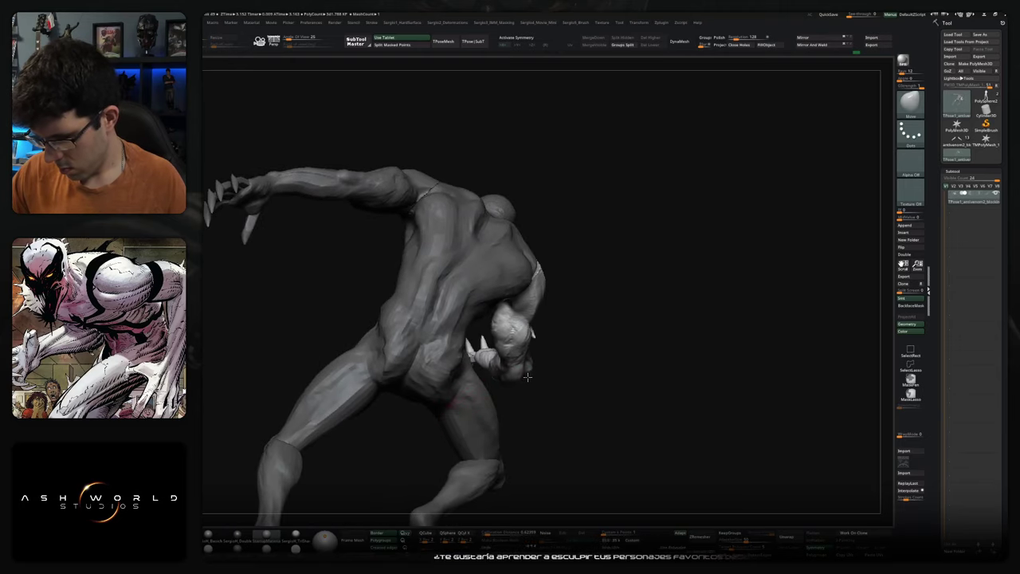
mouse_move(529, 336)
mouse_down()
mouse_move(462, 321)
mouse_move(586, 326)
mouse_up()
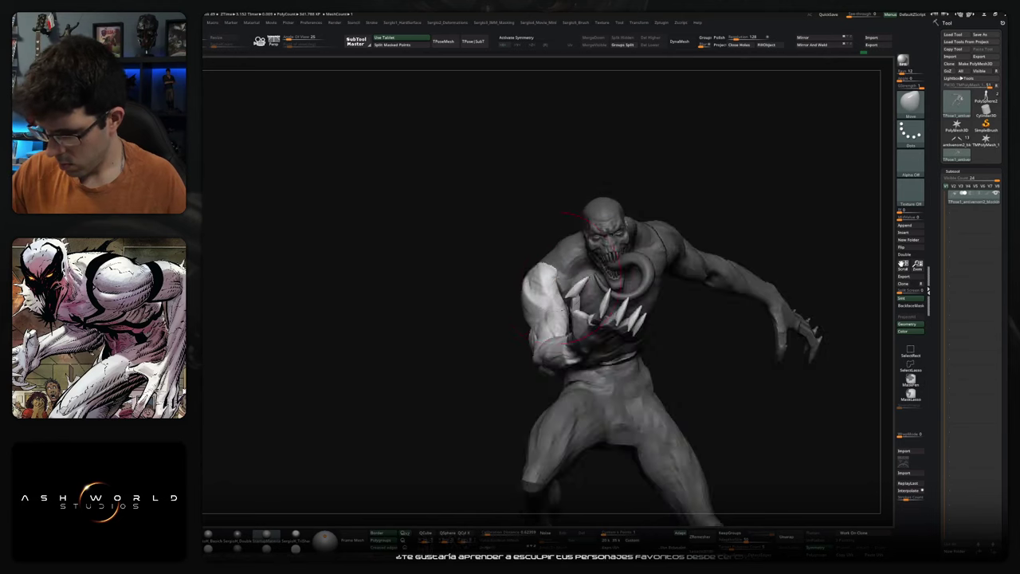
mouse_move(542, 287)
mouse_down()
mouse_move(529, 297)
mouse_move(525, 334)
mouse_up()
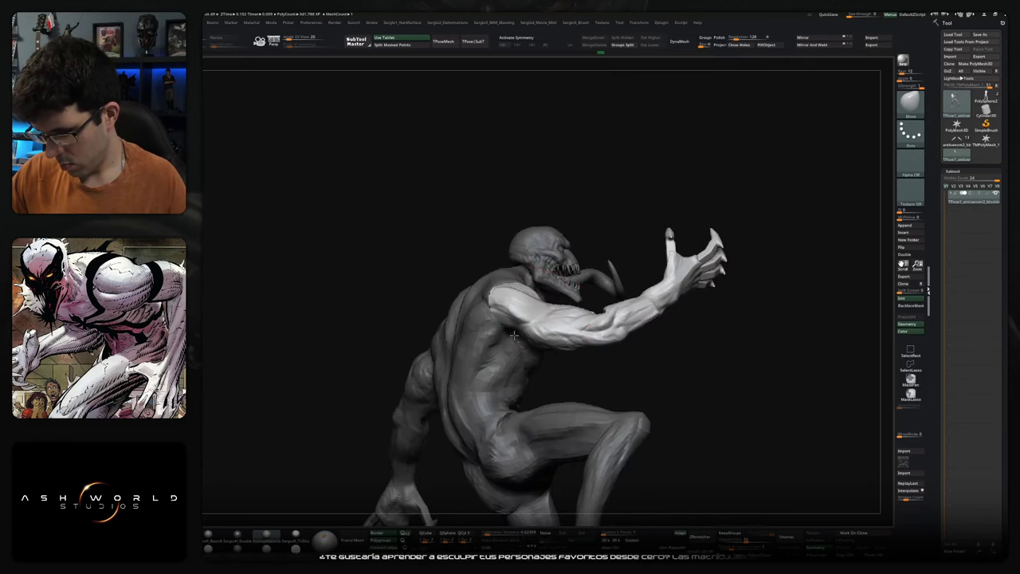
mouse_move(597, 348)
mouse_down()
mouse_move(581, 319)
mouse_move(550, 338)
mouse_move(606, 351)
mouse_move(614, 369)
mouse_move(585, 294)
mouse_up()
key(w)
ctrl+click(599, 323)
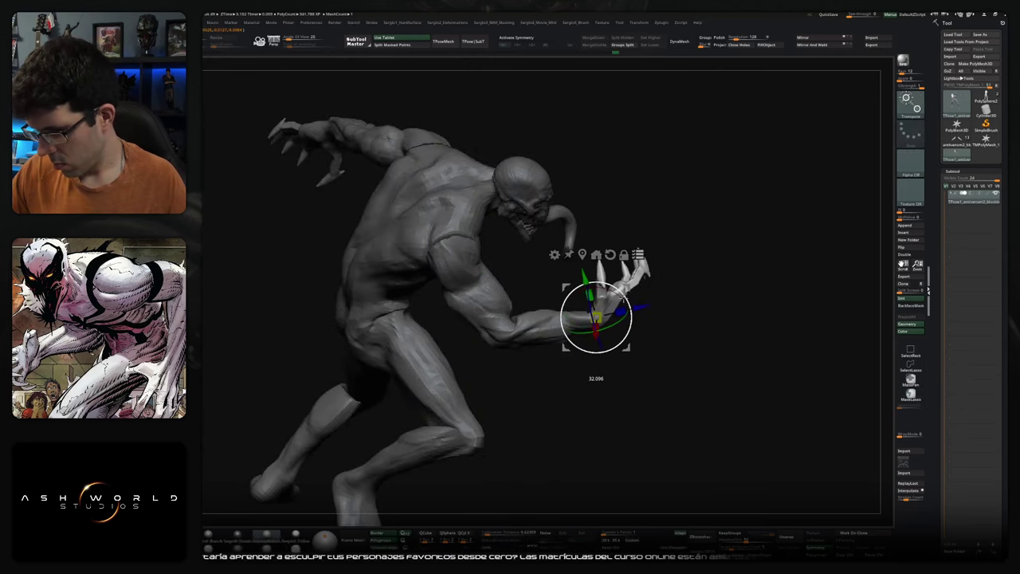
mouse_move(624, 300)
mouse_down()
mouse_move(646, 336)
mouse_move(605, 322)
mouse_up()
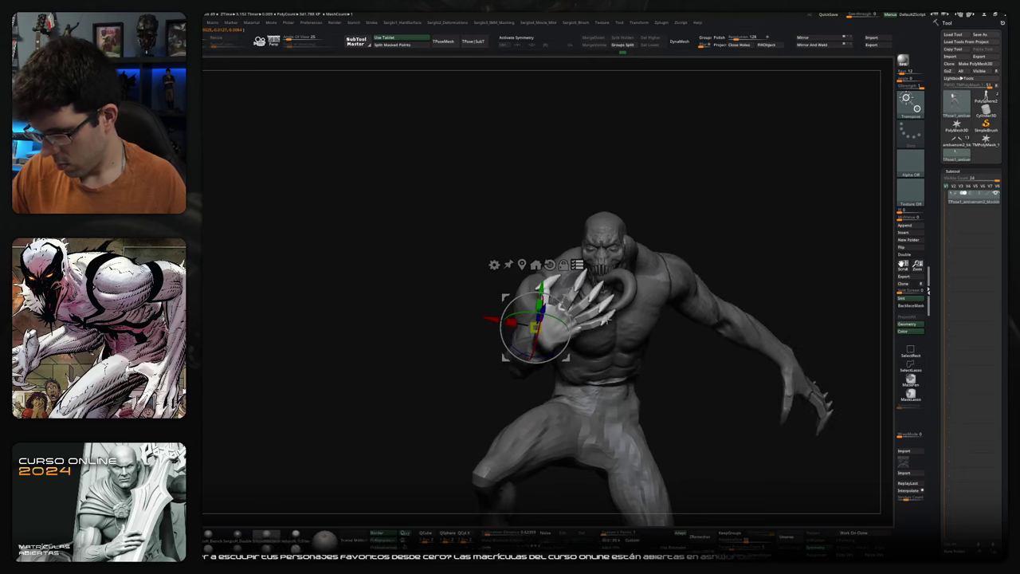
- Invert the mask and mask the arm, leaving torso and legs free, checking from front and back
ctrl+click(696, 224)
key(q)
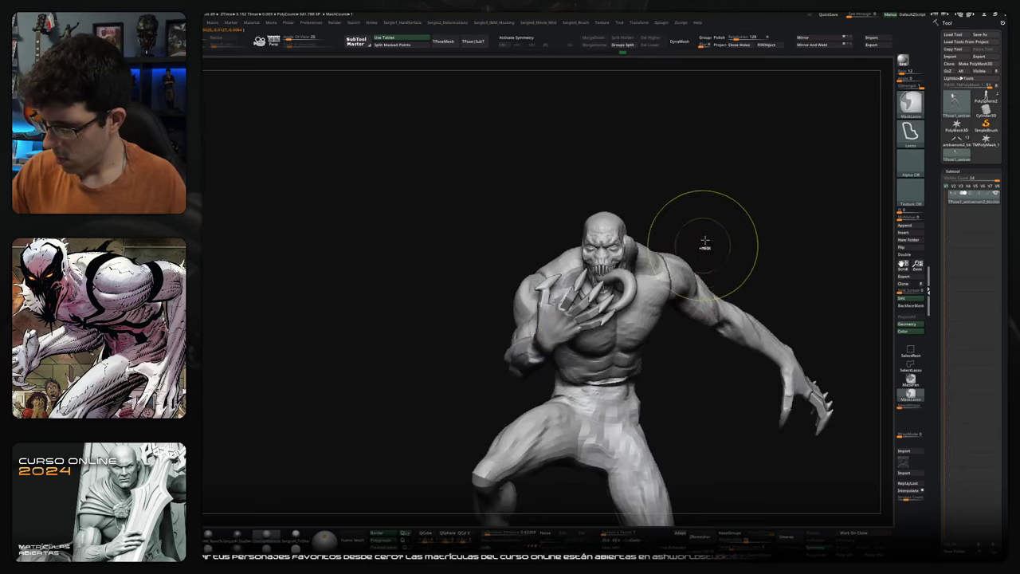
ctrl+shift+click(710, 243)
ctrl+shift+click(685, 282)
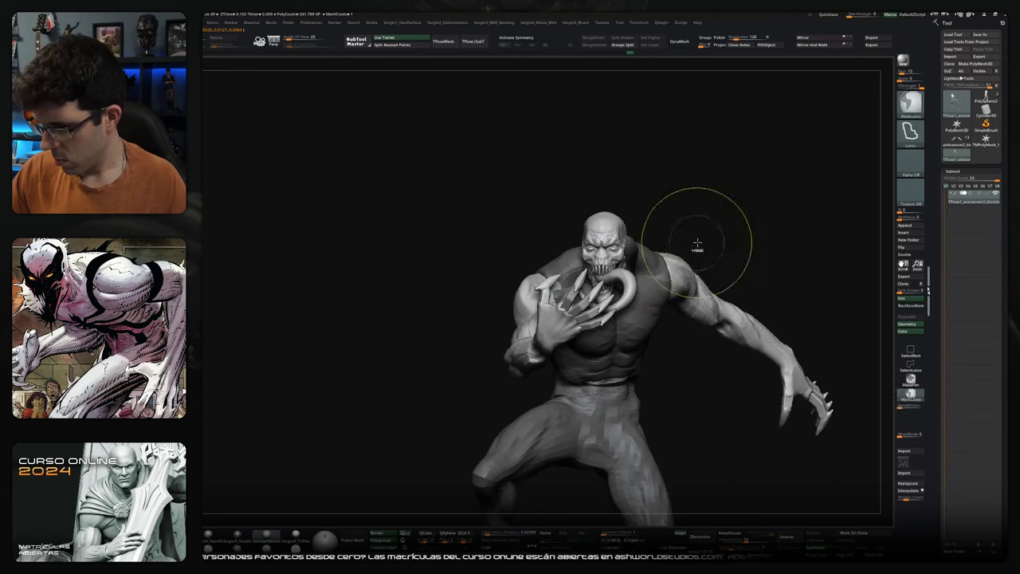
ctrl+click(632, 260)
drag(608, 260, 620, 238)
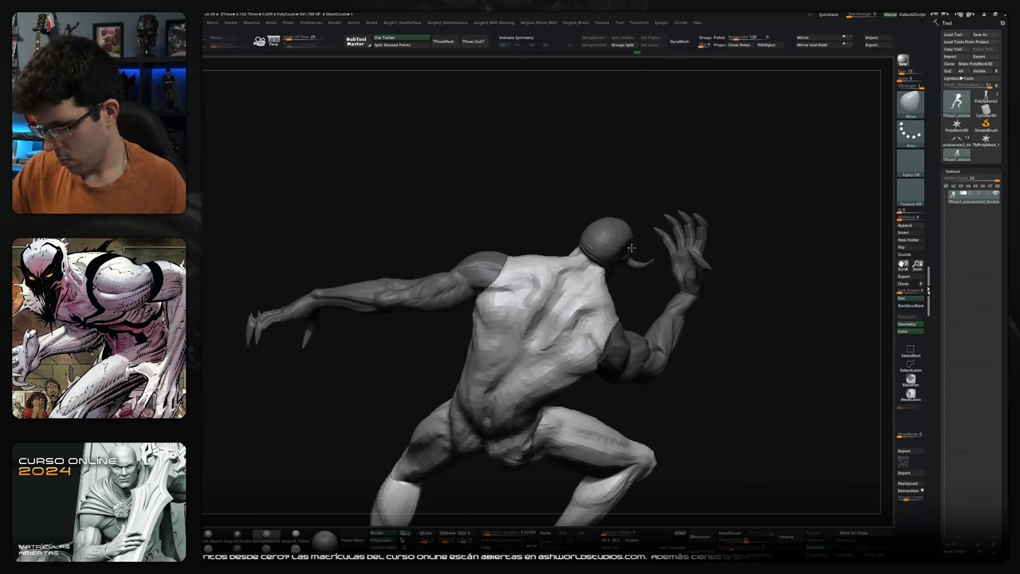
drag(584, 271, 582, 278)
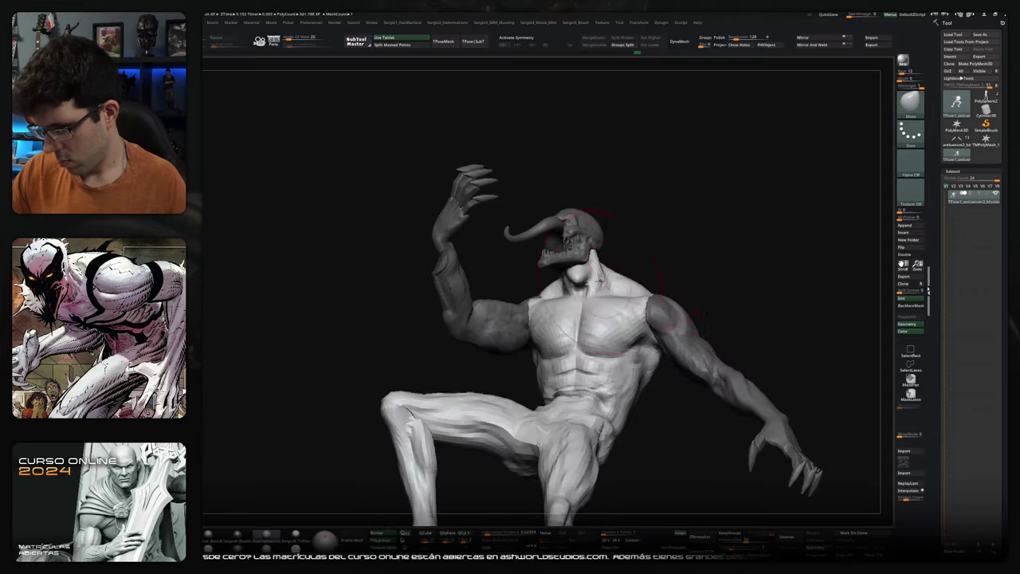
mouse_move(584, 271)
mouse_down()
mouse_move(573, 255)
mouse_move(562, 267)
mouse_move(596, 253)
mouse_move(619, 269)
mouse_move(652, 323)
mouse_move(657, 315)
mouse_up()
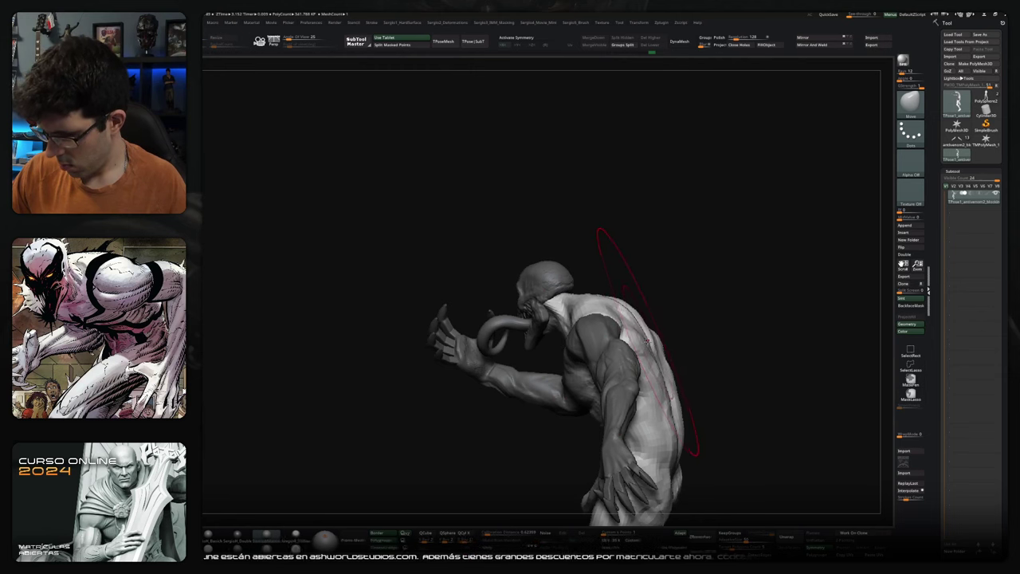
drag(650, 328, 622, 283)
mouse_move(639, 339)
mouse_down()
mouse_move(695, 323)
mouse_move(694, 314)
mouse_up()
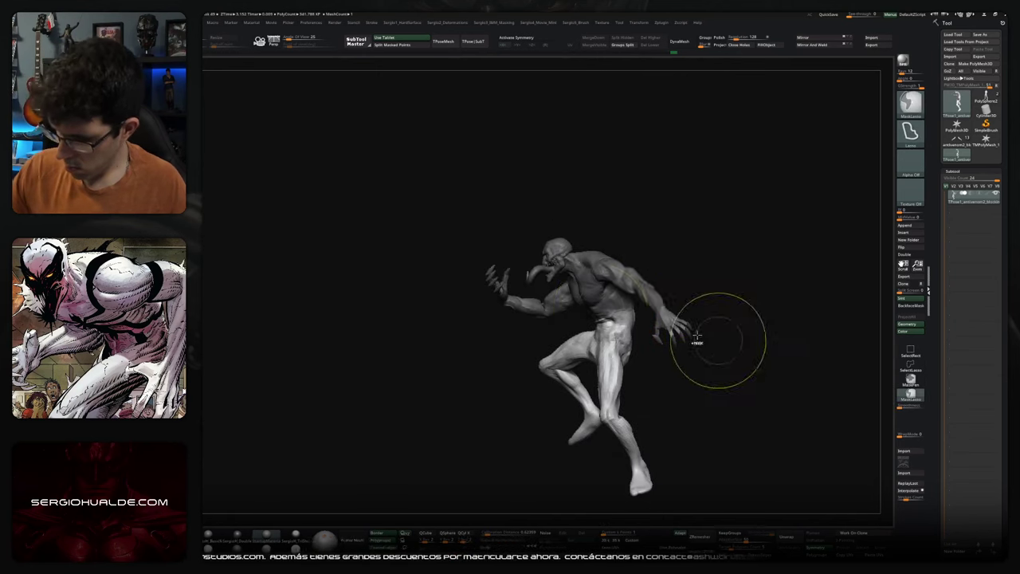
- Mask the upper body and re-pose the legs around the hips with the gizmo
drag(647, 351, 661, 335)
key(w)
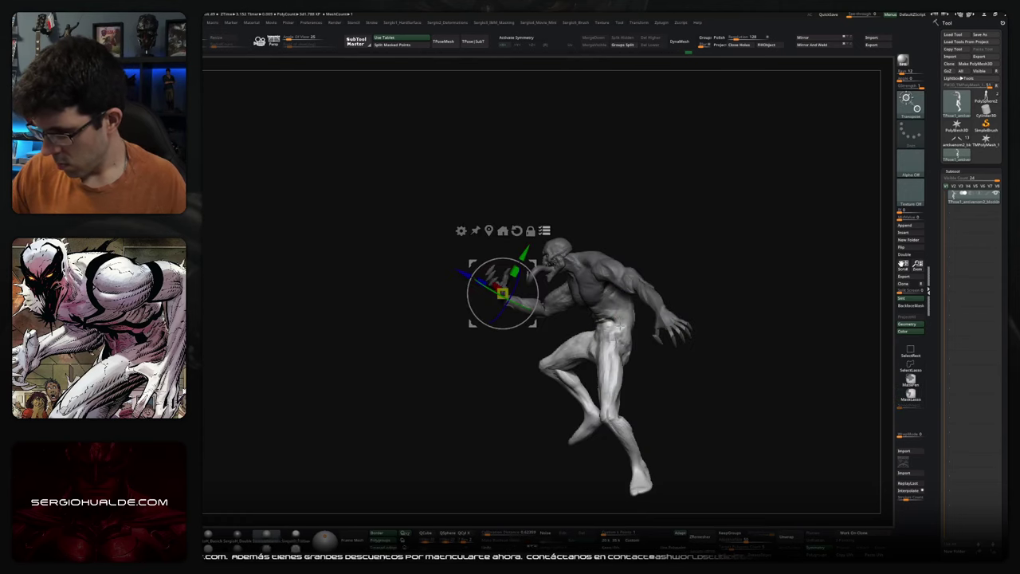
mouse_move(681, 282)
mouse_down()
mouse_move(695, 295)
mouse_move(650, 308)
mouse_up()
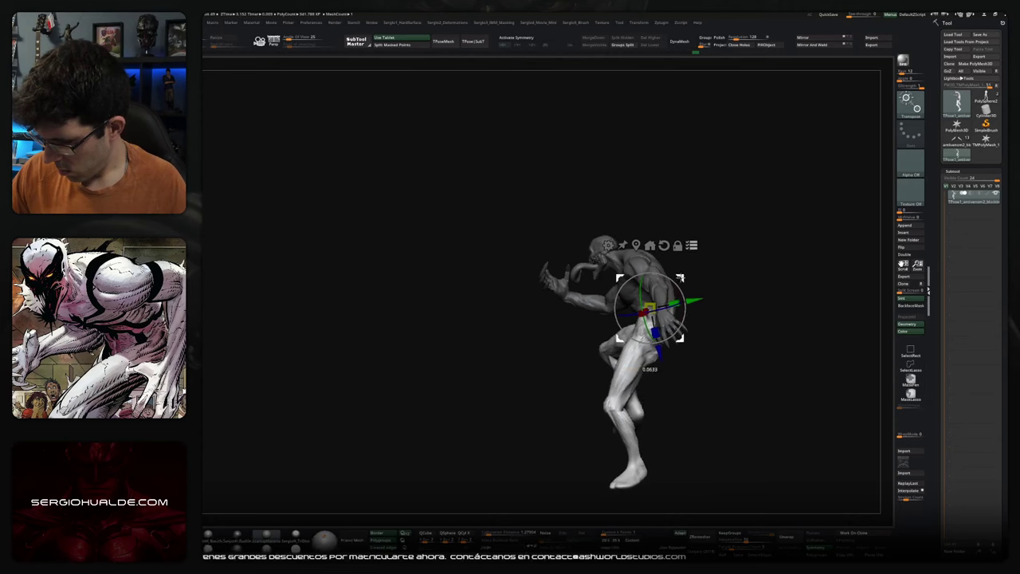
drag(713, 271, 721, 272)
drag(651, 308, 653, 311)
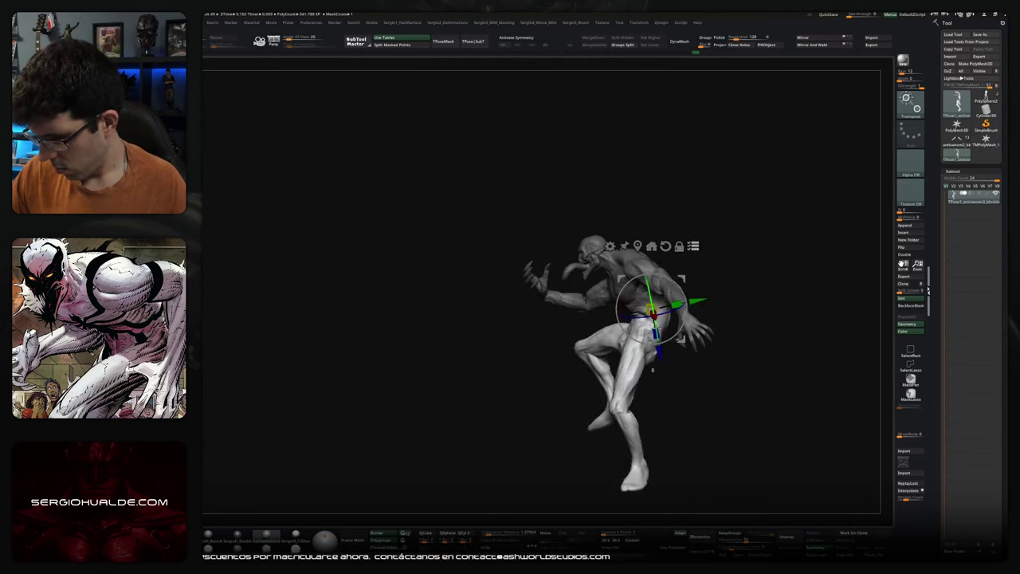
mouse_move(712, 377)
mouse_down()
mouse_move(708, 282)
mouse_move(754, 283)
mouse_move(741, 283)
mouse_up()
- Frame the model, re-mask and invert so the body is free, undoing a stray upper-body stroke
key(q)
key(f)
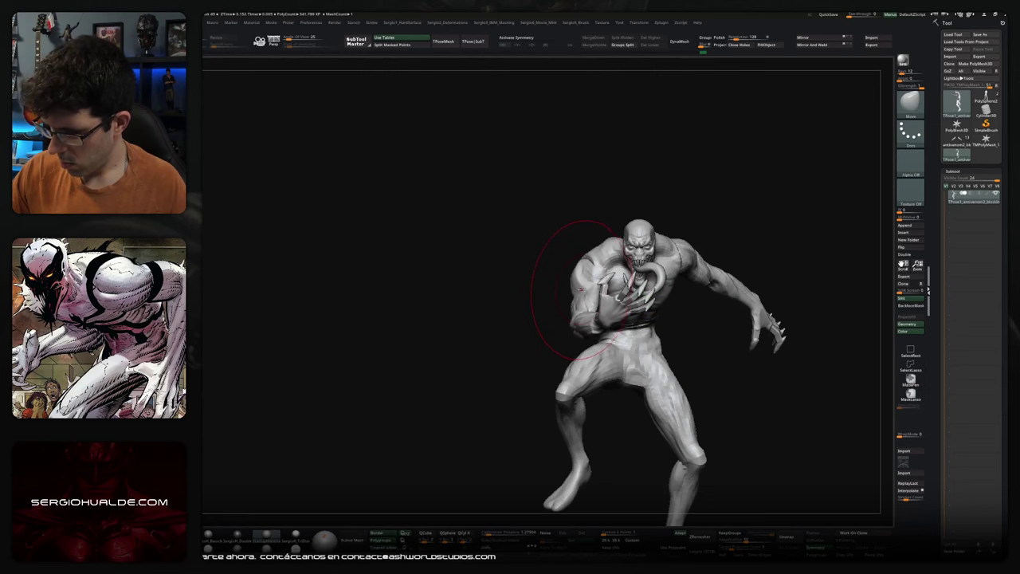
key(w)
key(q)
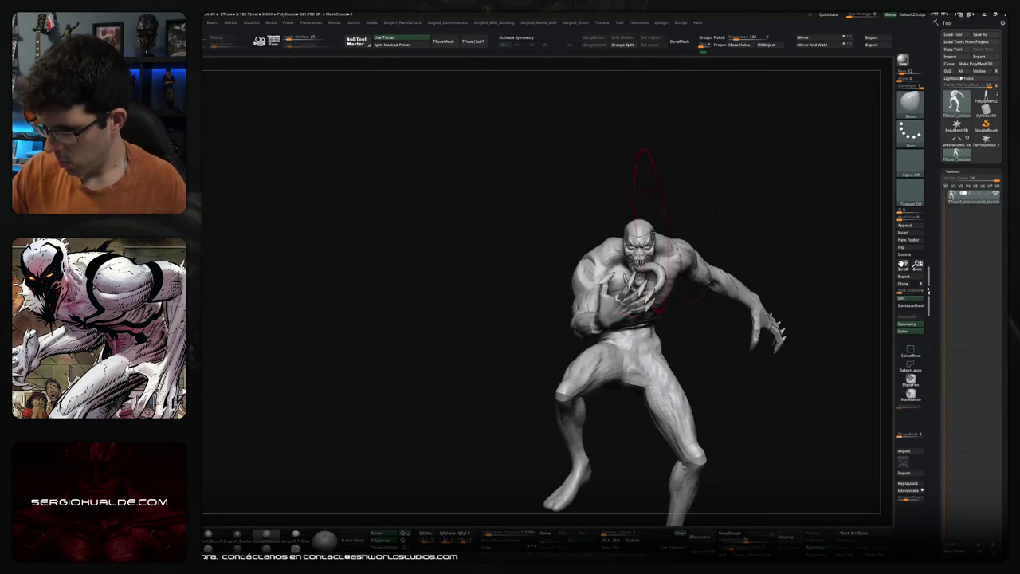
ctrl+shift+click(626, 239)
ctrl+click(688, 212)
ctrl+shift+click(692, 227)
ctrl+click(692, 227)
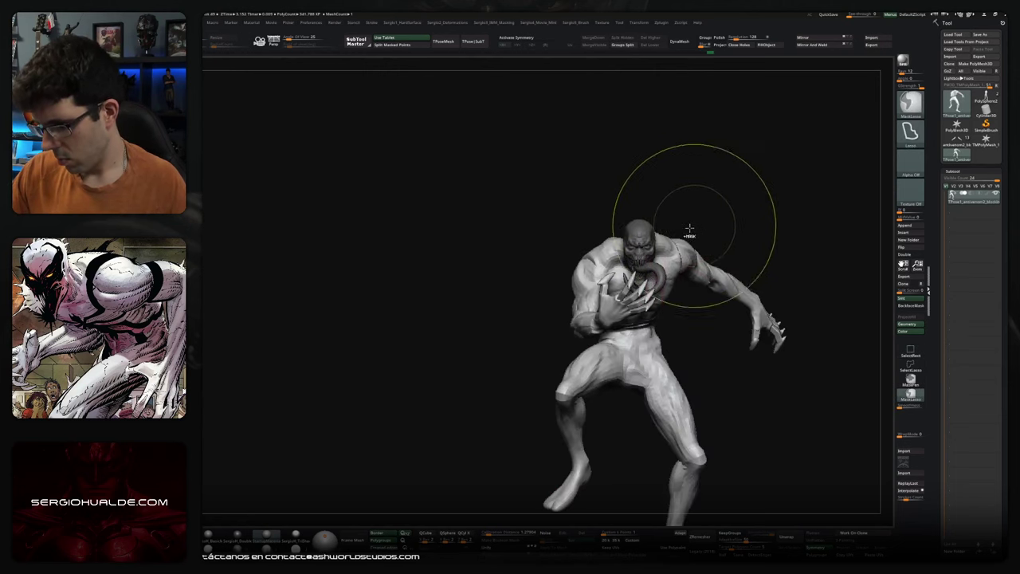
drag(678, 255, 654, 271)
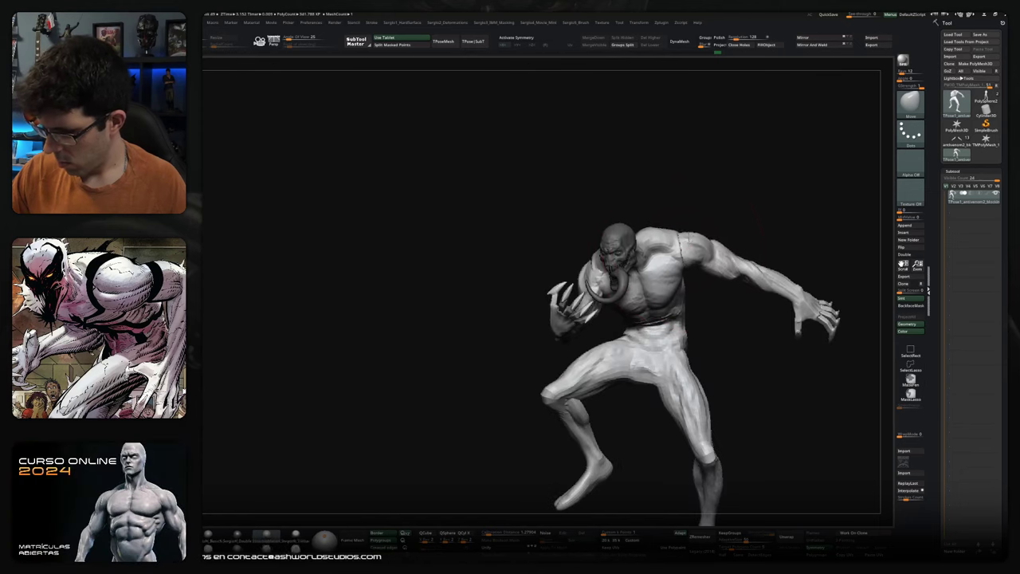
key(ctrl+z)
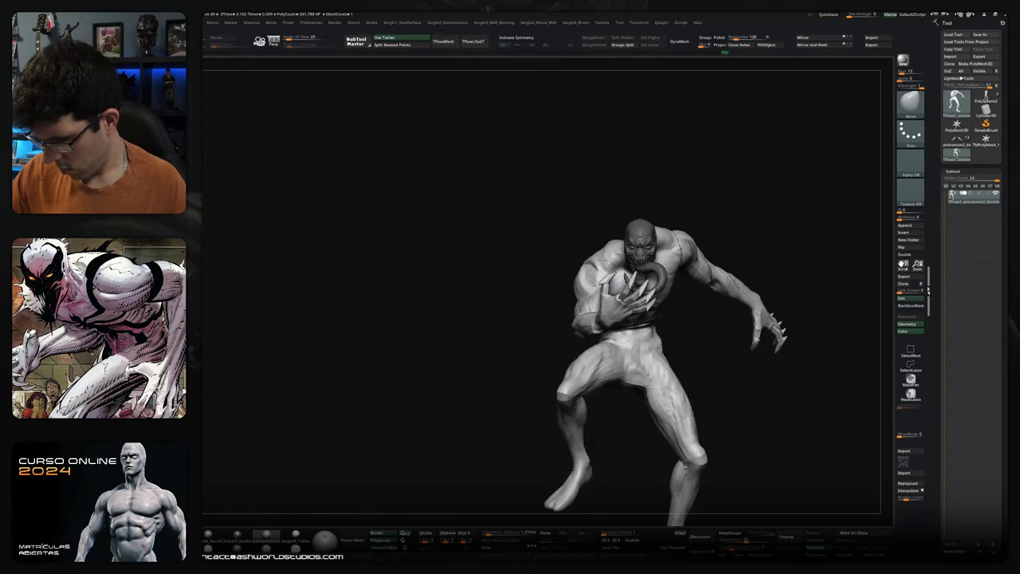
- Turn to the torso and isolate the right arm, hiding the rest of the figure
mouse_move(596, 260)
mouse_down()
mouse_move(590, 319)
mouse_move(562, 357)
mouse_move(569, 369)
mouse_move(558, 353)
mouse_move(597, 398)
mouse_move(583, 339)
mouse_move(542, 318)
mouse_move(508, 327)
mouse_move(477, 299)
mouse_move(528, 311)
mouse_move(569, 342)
mouse_move(547, 348)
mouse_move(487, 305)
mouse_up()
drag(460, 274, 537, 254)
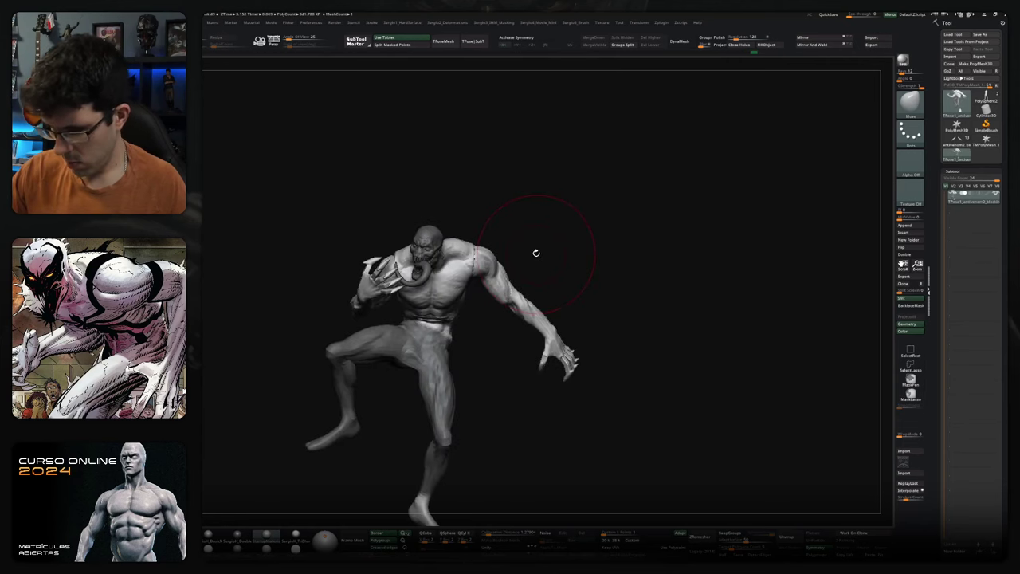
ctrl+shift+click(493, 265)
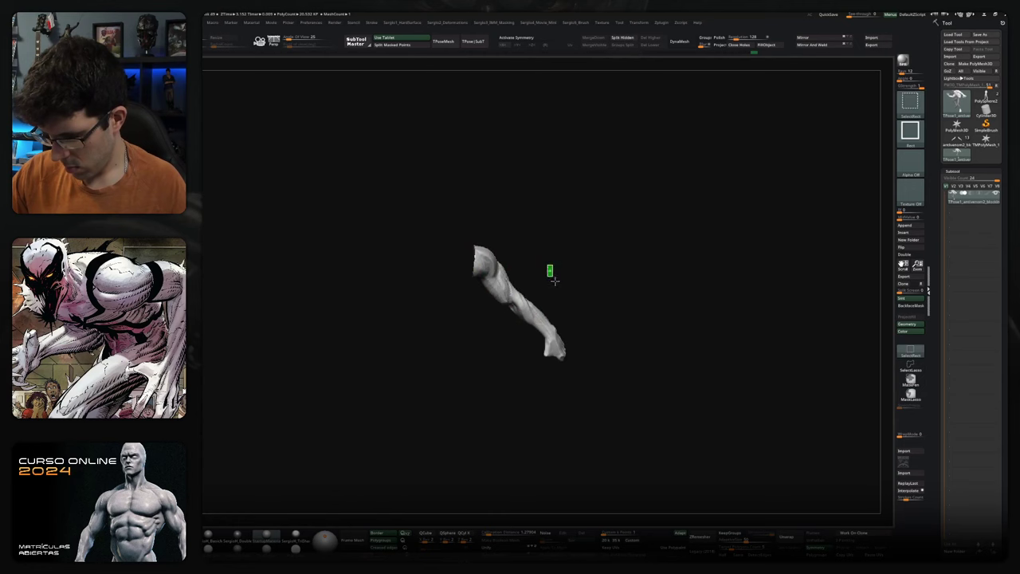
ctrl+shift+click(554, 279)
ctrl+alt+shift+drag(556, 305, 522, 417)
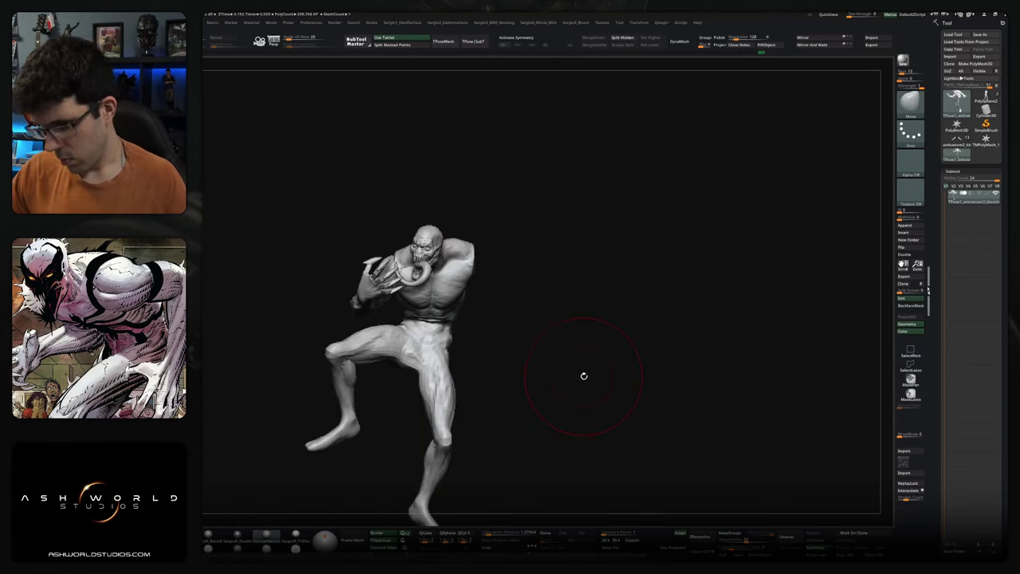
drag(587, 369, 588, 394)
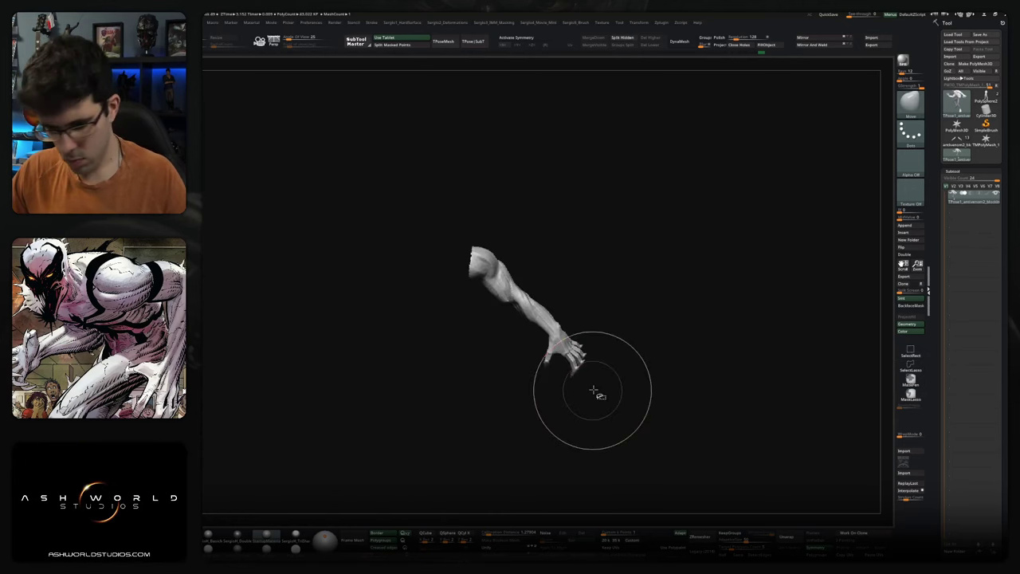
- Restore the full figure and rotate the right arm downward at the shoulder
ctrl+shift+click(611, 373)
mouse_move(622, 358)
mouse_down()
mouse_move(642, 351)
mouse_move(641, 307)
mouse_up()
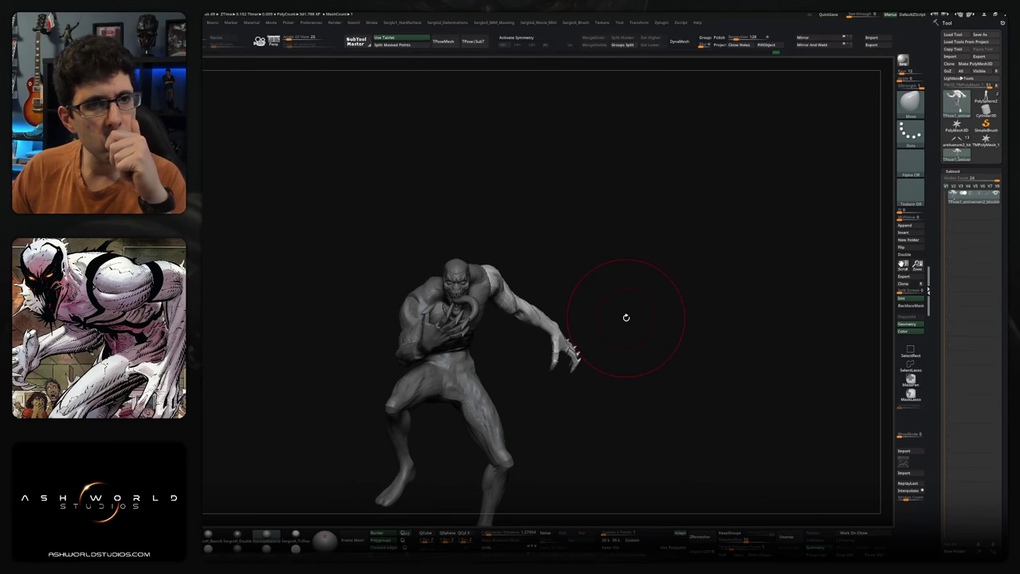
key(w)
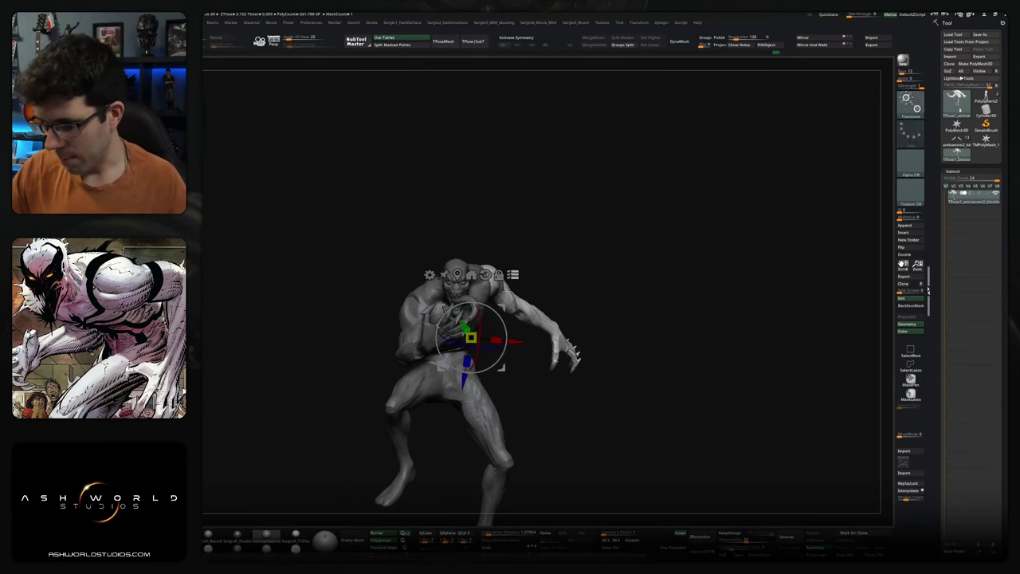
drag(648, 336, 504, 335)
mouse_move(469, 279)
mouse_down()
mouse_move(542, 282)
mouse_move(477, 338)
mouse_up()
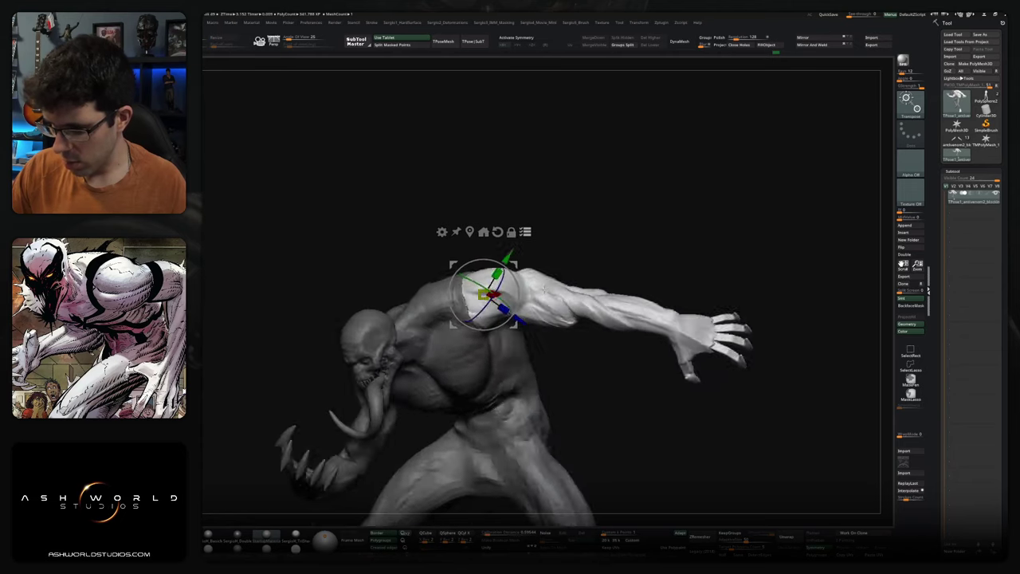
mouse_move(531, 260)
mouse_down()
mouse_move(527, 279)
mouse_move(540, 270)
mouse_up()
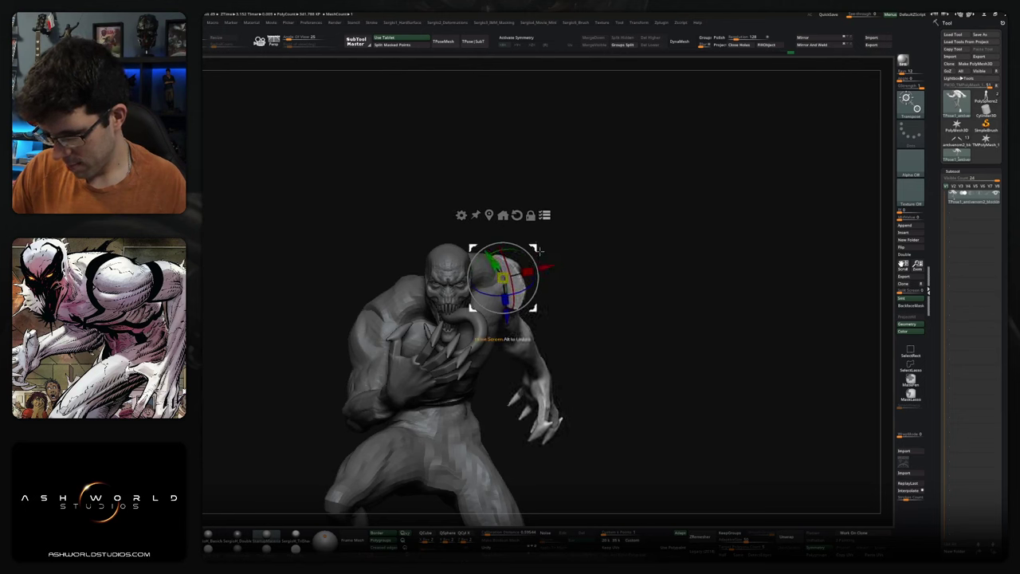
- Swing the arm up and outward at the shoulder, then turn the arm and claws downward
mouse_move(541, 254)
mouse_down()
mouse_move(549, 305)
mouse_move(525, 258)
mouse_move(610, 313)
mouse_move(609, 292)
mouse_up()
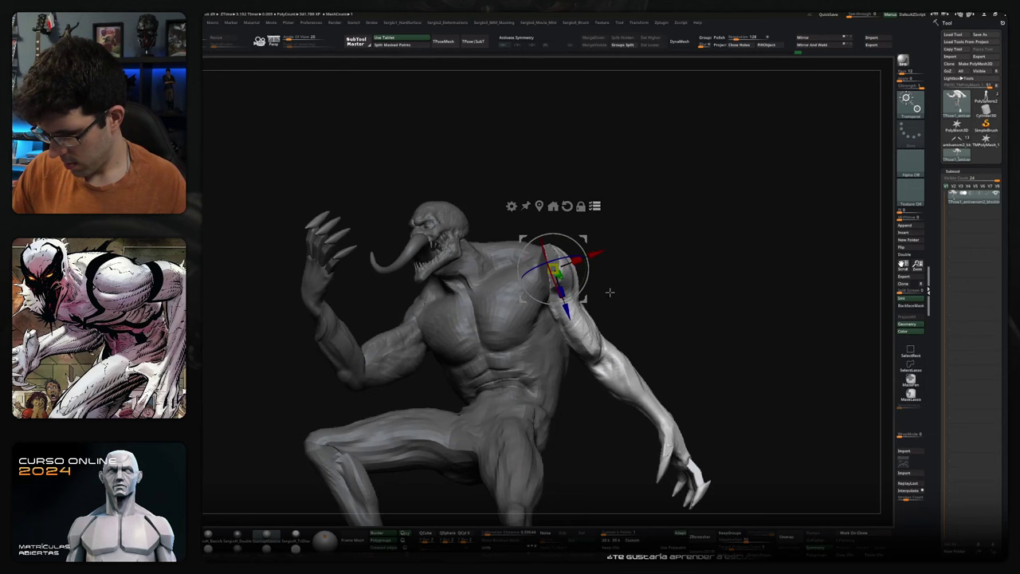
drag(567, 263, 638, 292)
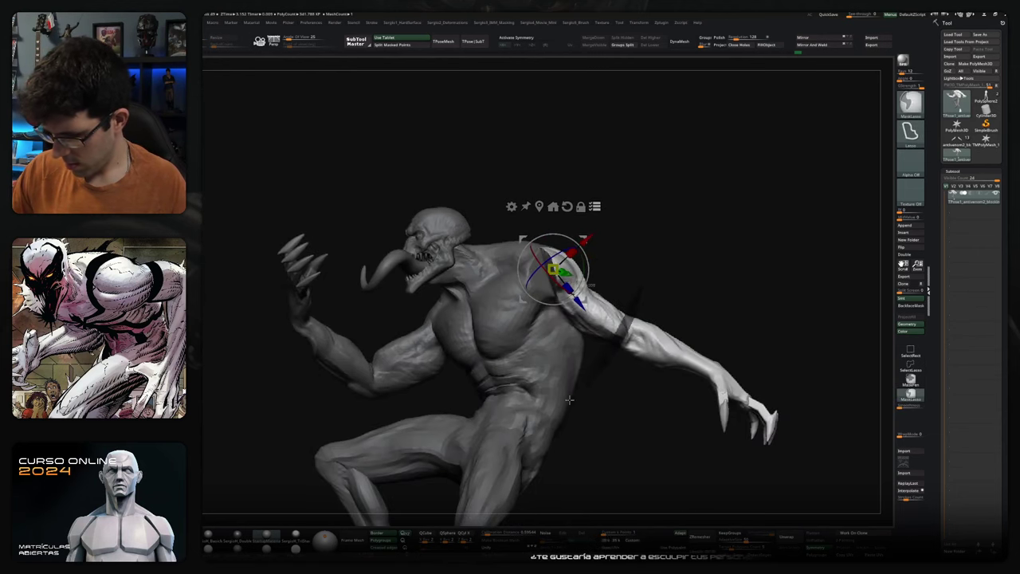
drag(569, 400, 683, 309)
mouse_move(602, 339)
mouse_down()
mouse_move(589, 337)
mouse_move(629, 246)
mouse_move(620, 229)
mouse_move(642, 297)
mouse_move(632, 295)
mouse_up()
drag(544, 249, 556, 234)
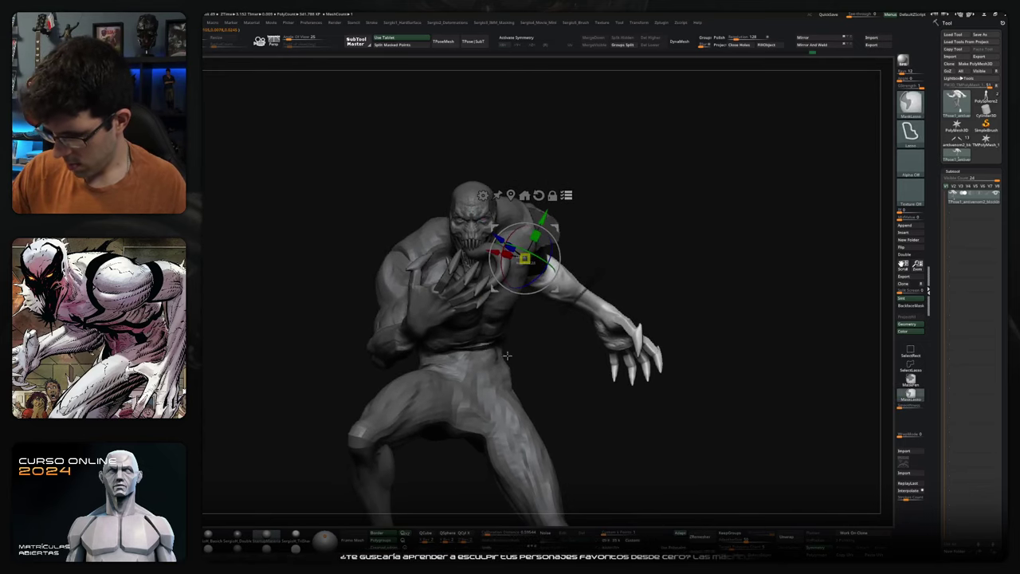
- Rotate the forearm and hand about a forearm pivot, then mask everything except the hand
drag(507, 356, 606, 301)
click(608, 299)
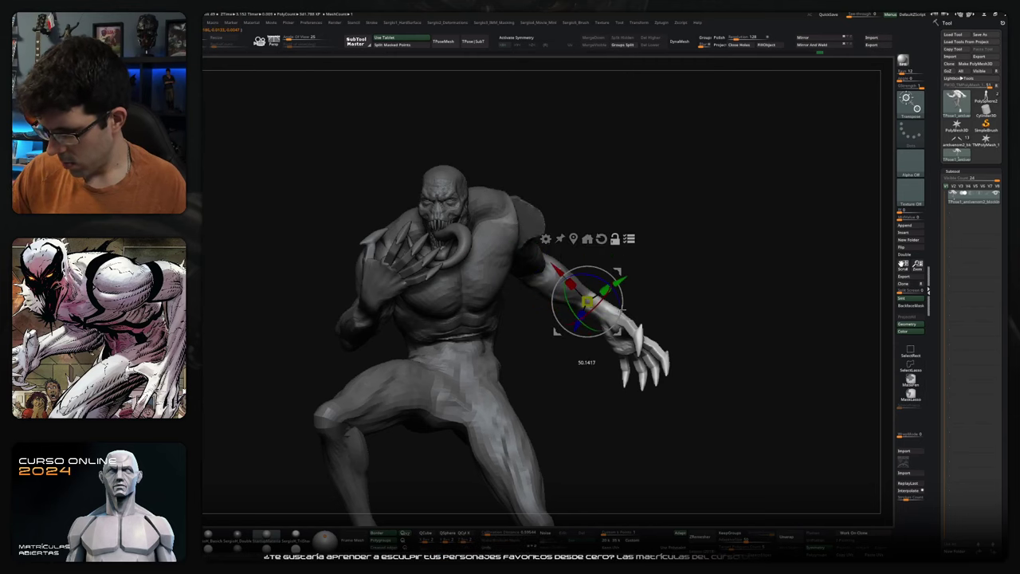
mouse_move(590, 302)
mouse_down()
mouse_move(610, 266)
mouse_move(622, 289)
mouse_move(661, 296)
mouse_move(660, 285)
mouse_up()
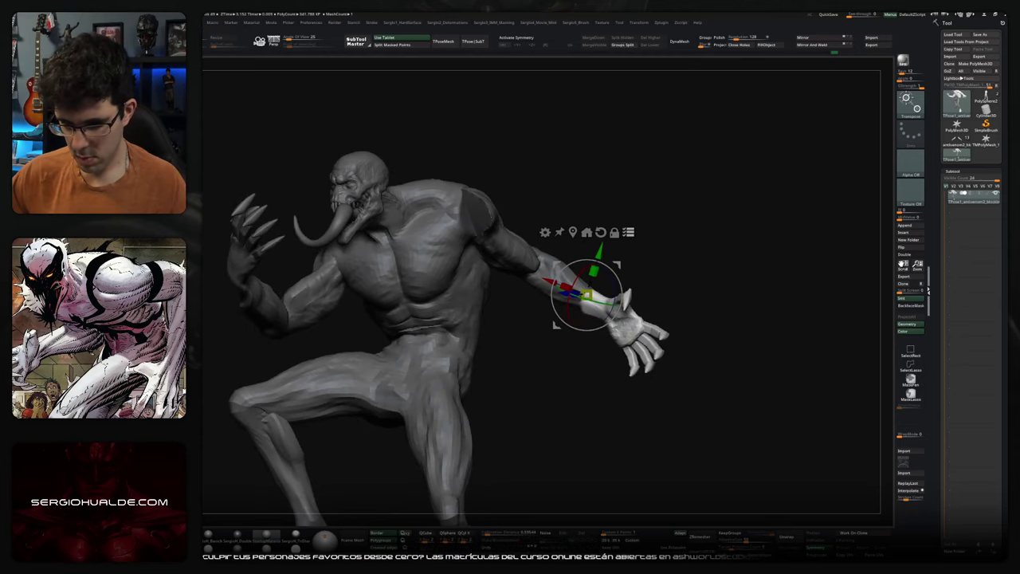
drag(660, 285, 724, 303)
mouse_move(704, 340)
mouse_down()
mouse_move(577, 380)
mouse_move(611, 406)
mouse_move(674, 385)
mouse_move(609, 405)
mouse_move(608, 439)
mouse_move(530, 400)
mouse_move(544, 239)
mouse_up()
mouse_move(518, 351)
ctrl+mouse_down()
mouse_move(694, 278)
mouse_move(557, 272)
mouse_move(538, 292)
mouse_move(595, 301)
ctrl+mouse_up()
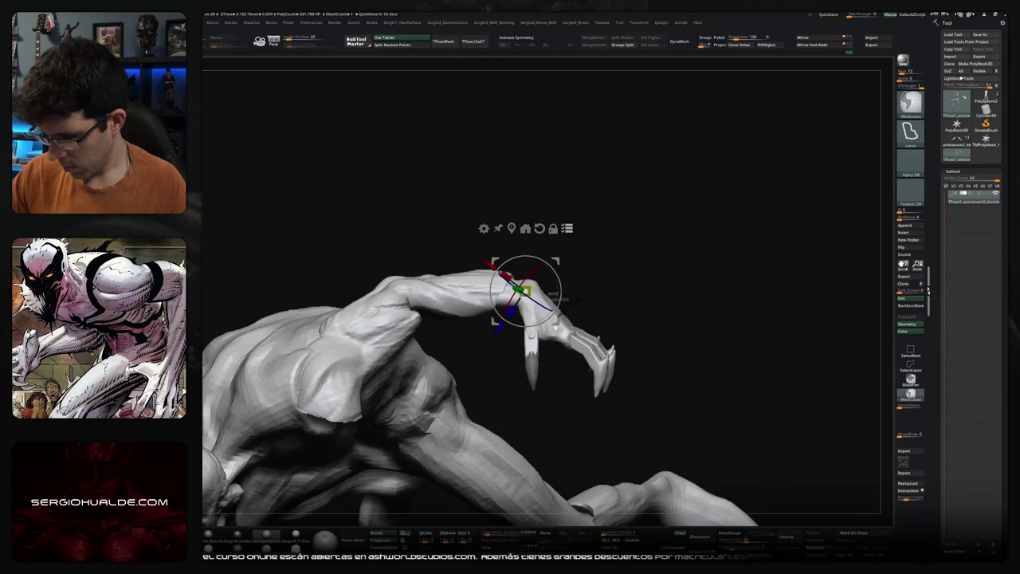
- Rotate the hand and claws about a pivot on the hand, checking from the back
ctrl+click(603, 308)
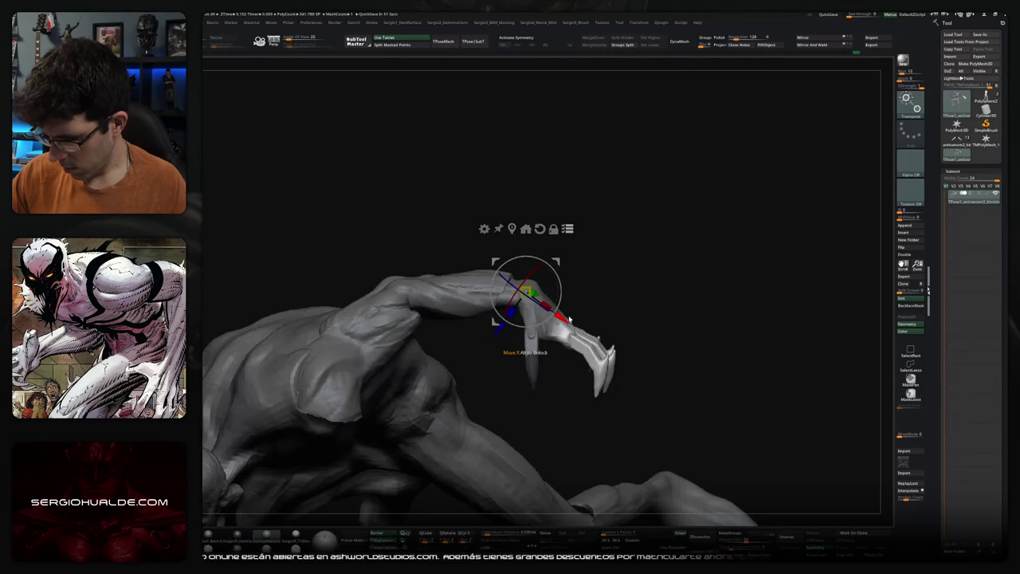
drag(526, 291, 537, 362)
drag(569, 279, 575, 303)
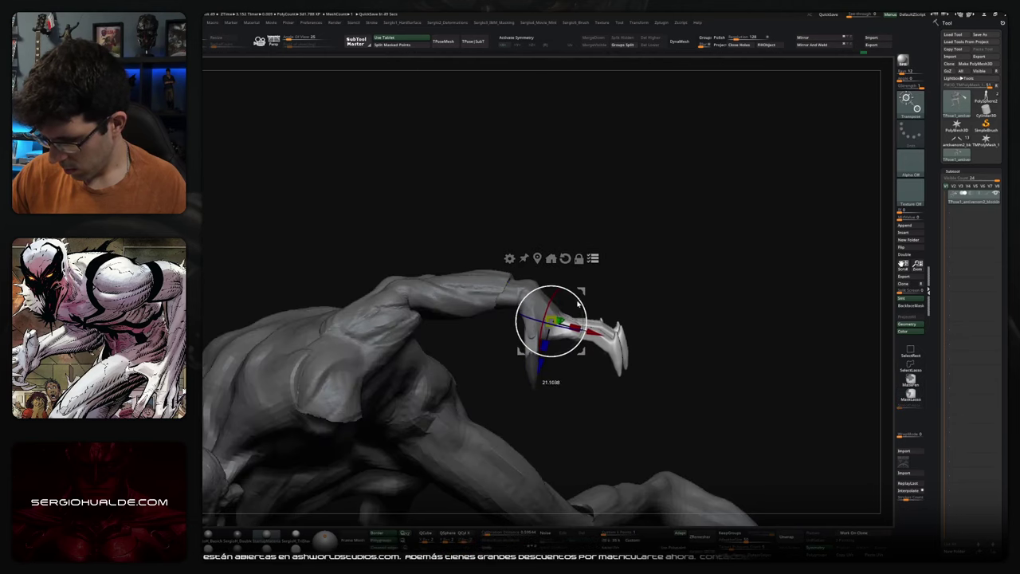
key(q)
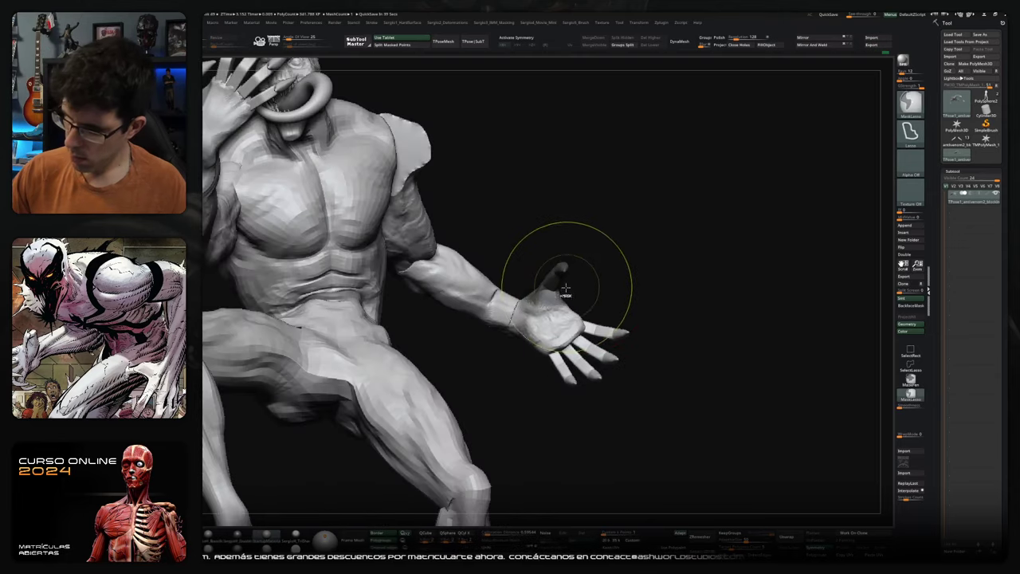
key(w)
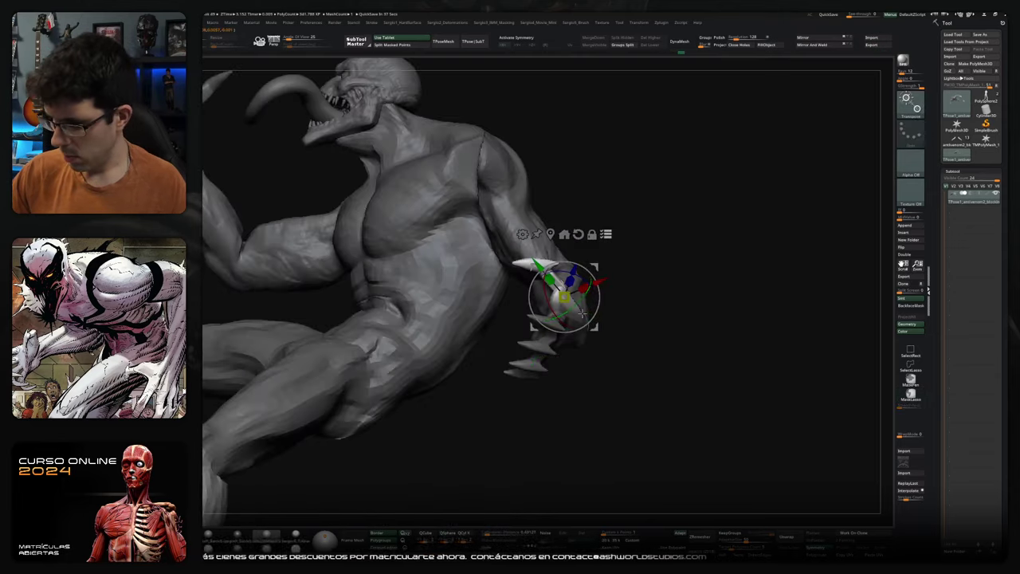
drag(593, 299, 589, 263)
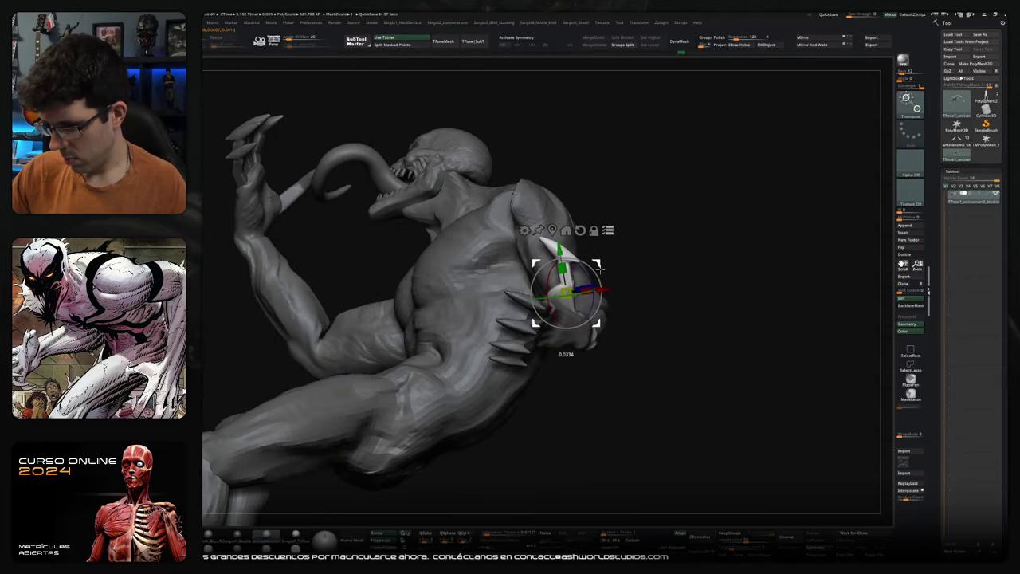
key(q)
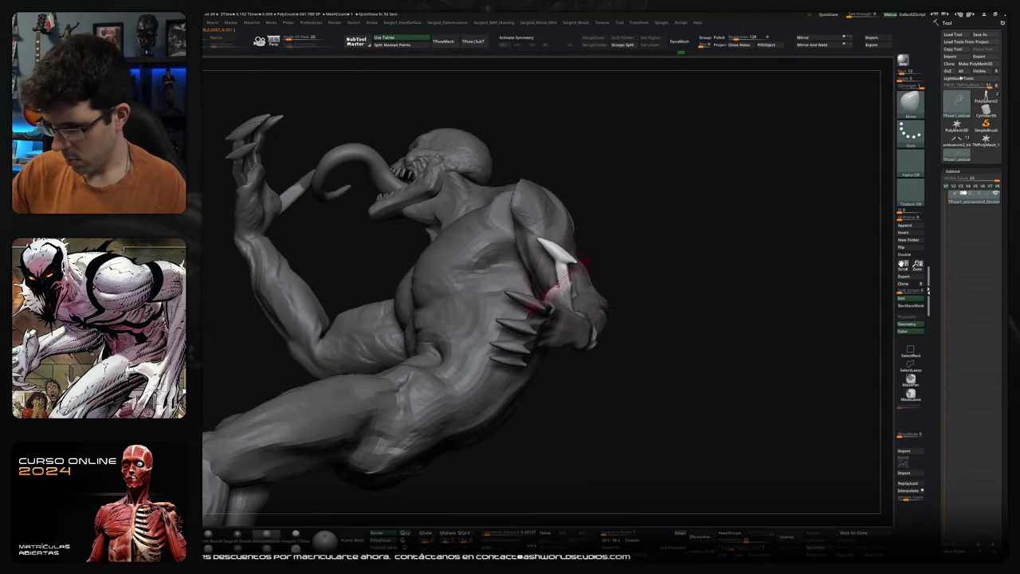
mouse_move(589, 303)
mouse_down()
mouse_move(613, 335)
mouse_move(626, 388)
mouse_move(637, 302)
mouse_up()
- Mask everything except the hand, nudge its angle, then clear the mask
key(ctrl)
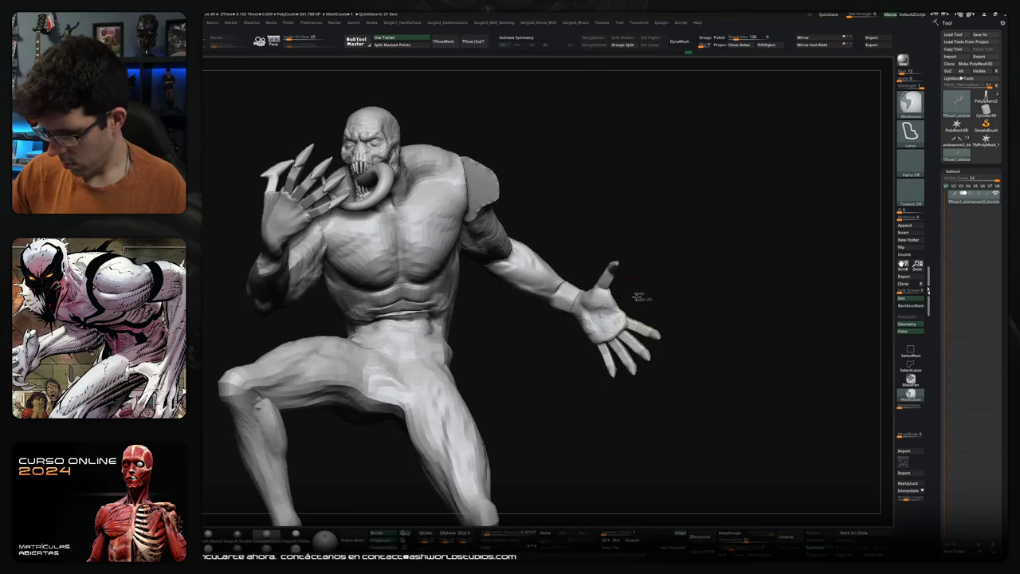
ctrl+click(609, 323)
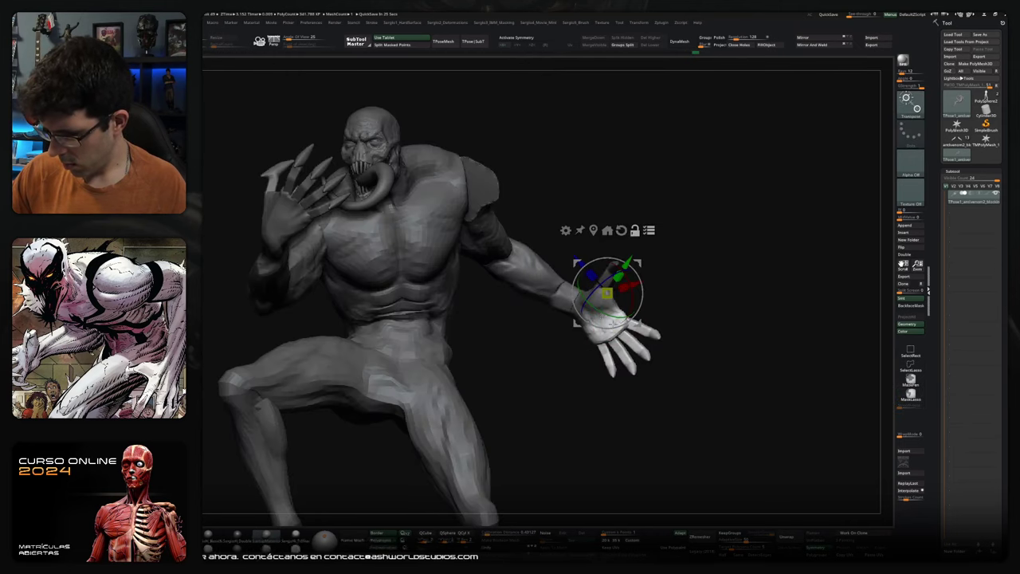
drag(599, 319, 602, 317)
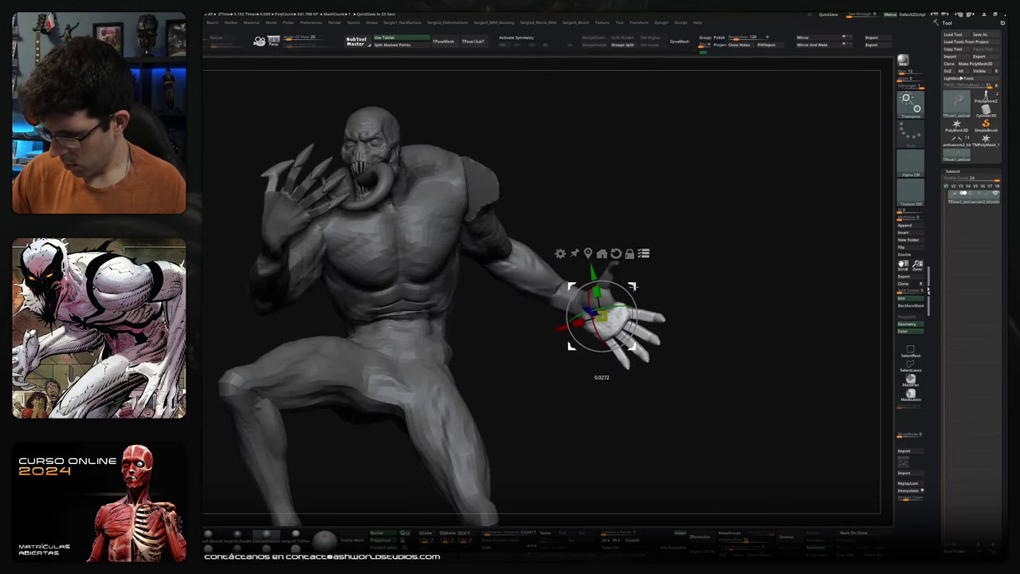
mouse_move(757, 399)
ctrl+mouse_down()
mouse_move(766, 414)
mouse_move(718, 398)
ctrl+mouse_up()
key(q)
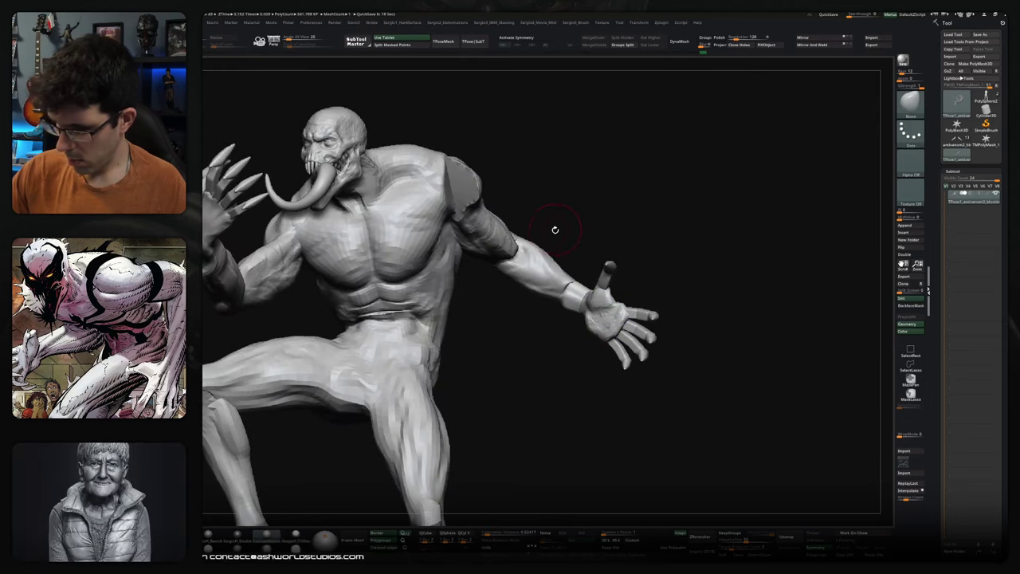
- Mask all but the arm and place the rotation pivot at the shoulder
ctrl+shift+click(550, 263)
ctrl+shift+drag(560, 212, 583, 212)
ctrl+click(570, 217)
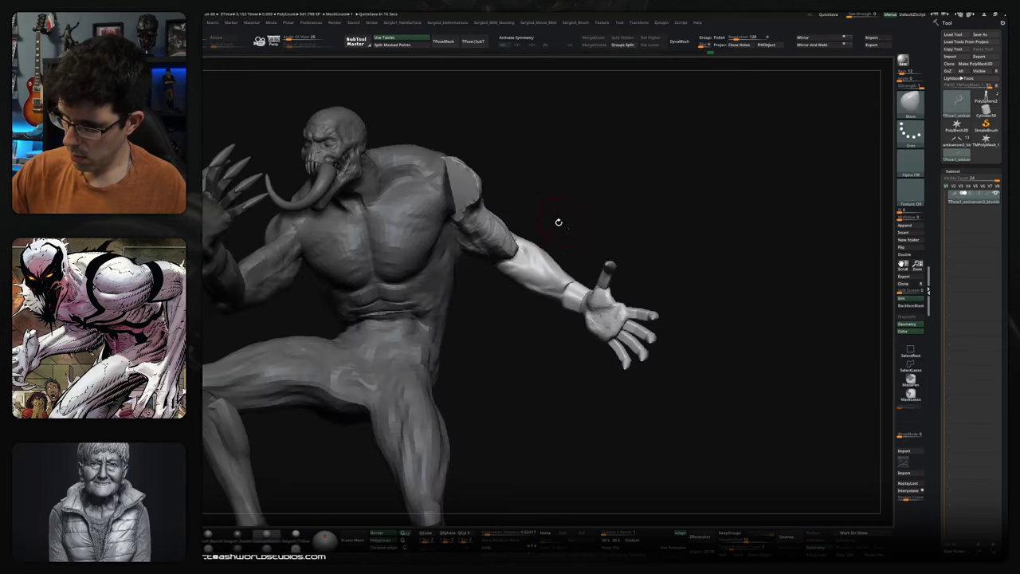
key(w)
alt+click(470, 195)
mouse_move(518, 188)
mouse_down()
mouse_move(502, 182)
mouse_move(540, 189)
mouse_move(534, 158)
mouse_move(537, 177)
mouse_up()
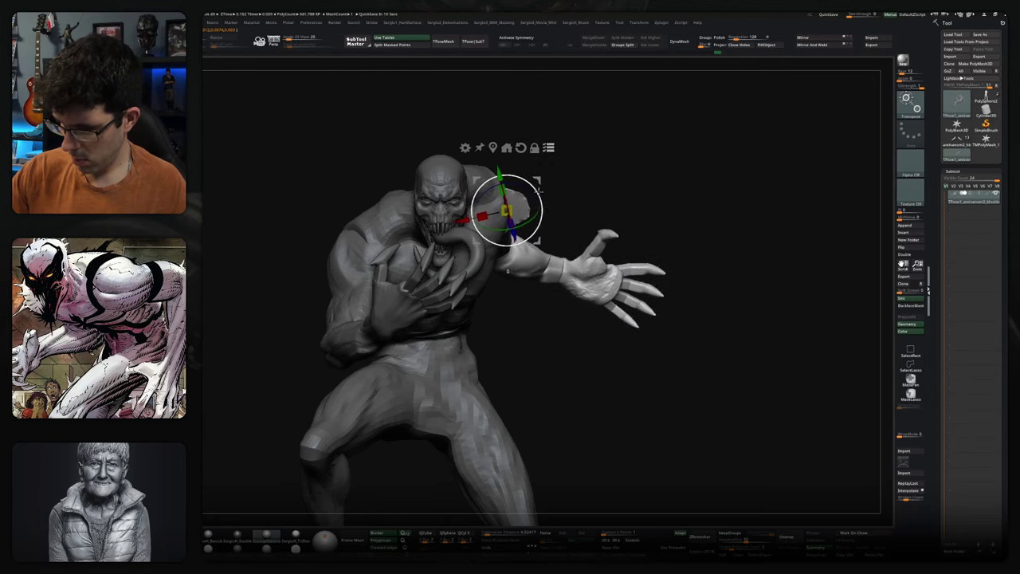
- Rotate the right arm downward at the shoulder, checking from above and below
drag(538, 186, 548, 374)
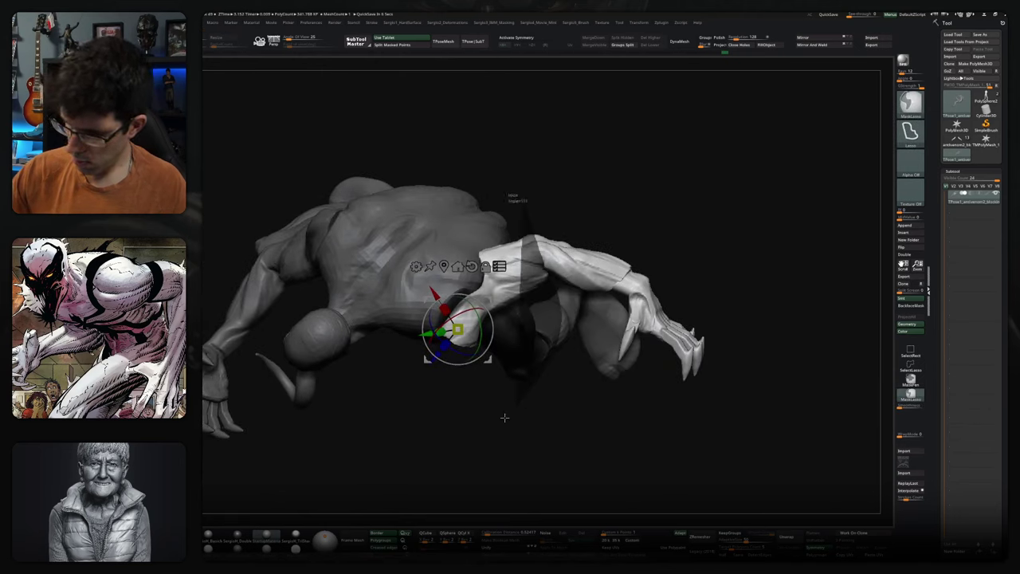
alt+click(541, 253)
mouse_move(573, 263)
mouse_down()
mouse_move(576, 280)
mouse_move(649, 274)
mouse_up()
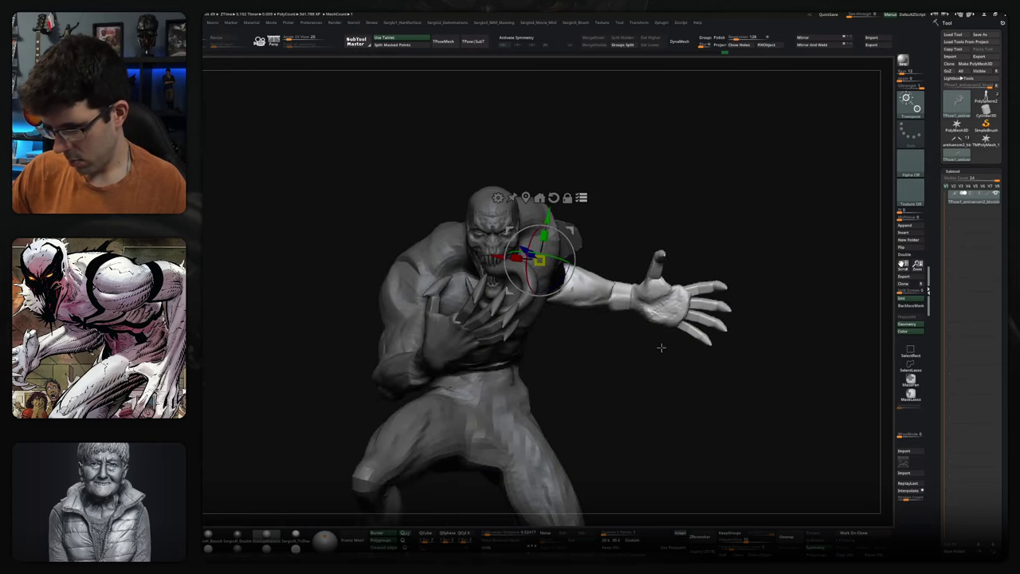
drag(662, 348, 667, 263)
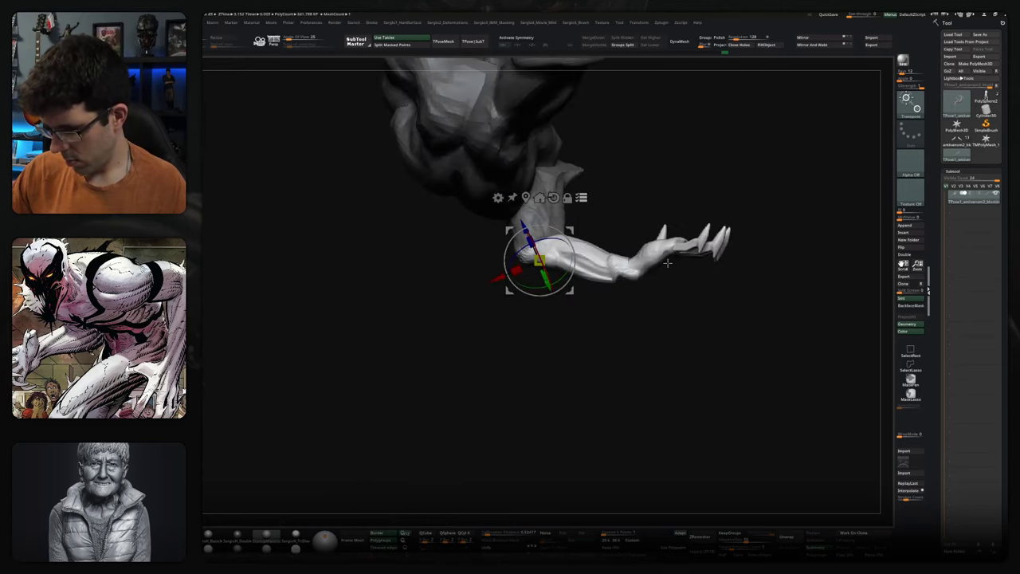
mouse_move(616, 284)
mouse_down()
mouse_move(566, 308)
mouse_move(587, 367)
mouse_up()
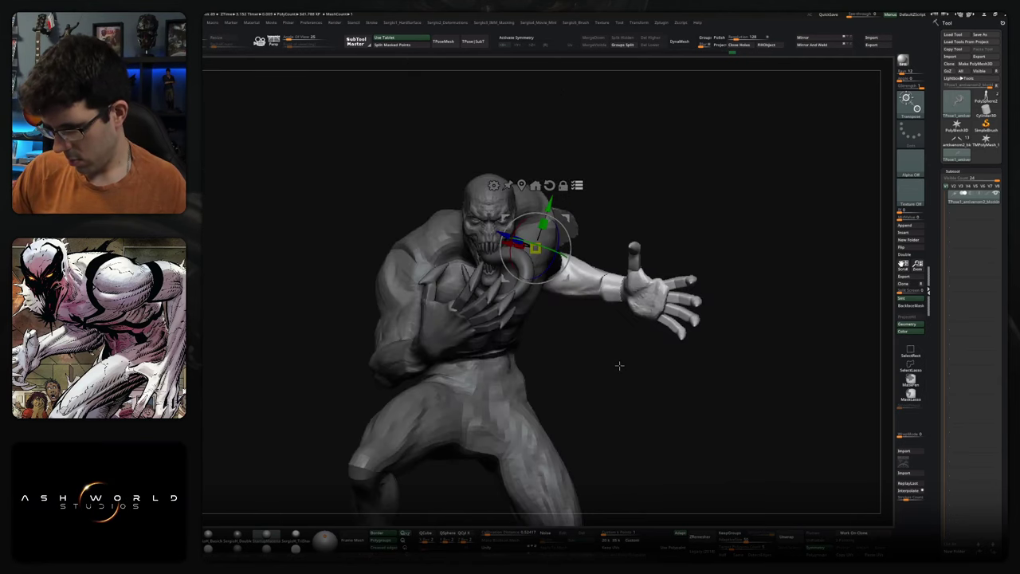
drag(628, 335, 608, 297)
- Try raising the arm and rotating the forearm upward, undoing the forearm rotation
mouse_move(557, 233)
mouse_down()
mouse_move(562, 199)
mouse_move(557, 233)
mouse_up()
alt+click(579, 274)
drag(612, 275, 602, 241)
key(ctrl+z)
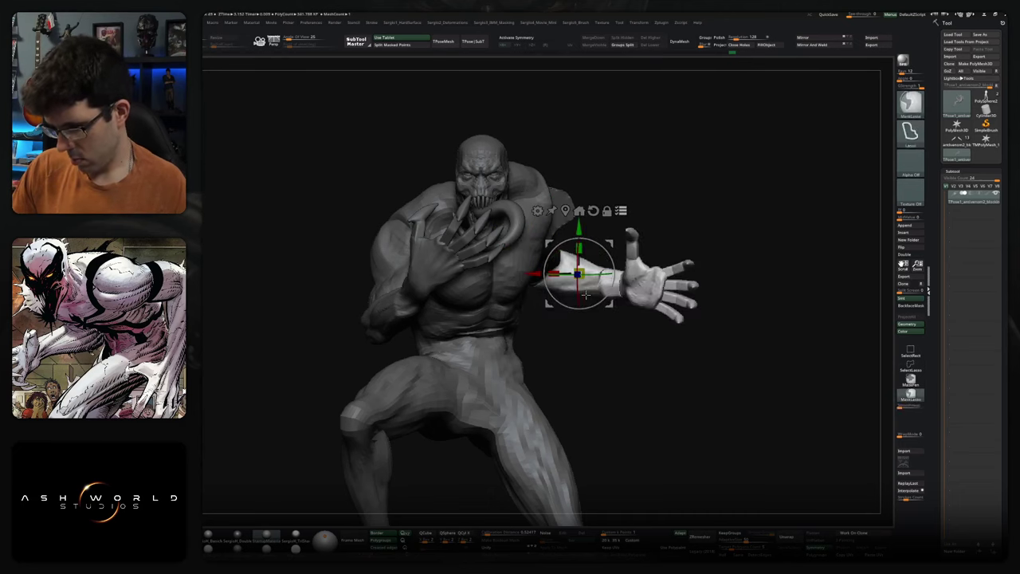
mouse_move(600, 298)
right_down()
mouse_move(630, 315)
mouse_move(637, 268)
right_up()
key(q)
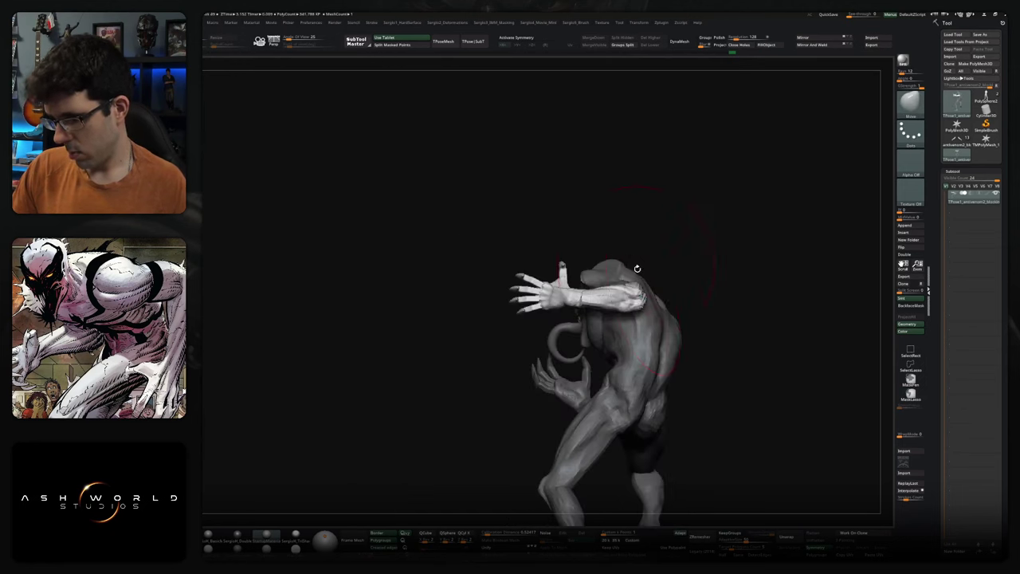
- Clear the old mask and mask the body, leaving the arm free
ctrl+drag(678, 282, 634, 301)
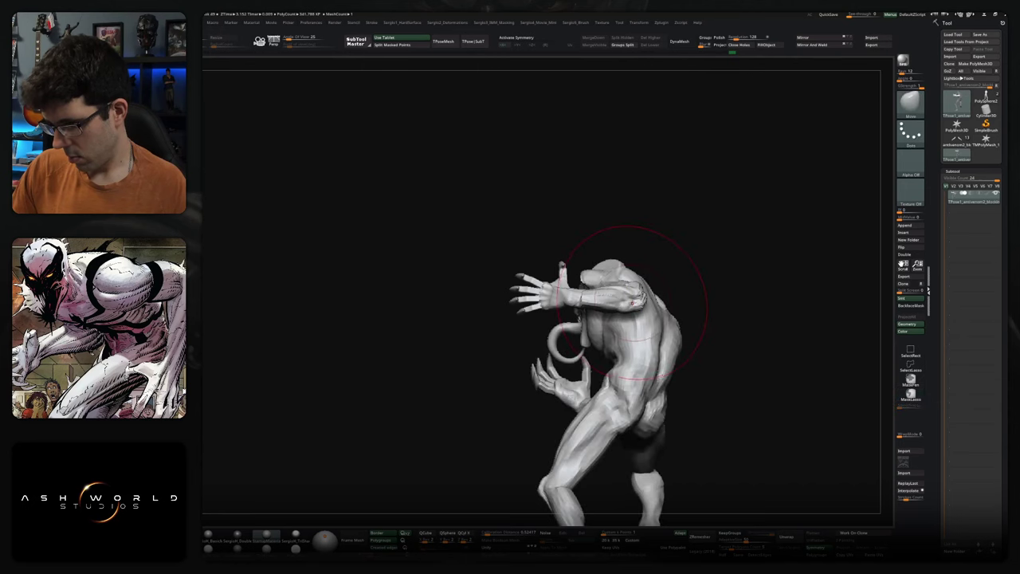
ctrl+shift+click(632, 301)
ctrl+click(697, 282)
ctrl+shift+click(676, 289)
ctrl+click(676, 290)
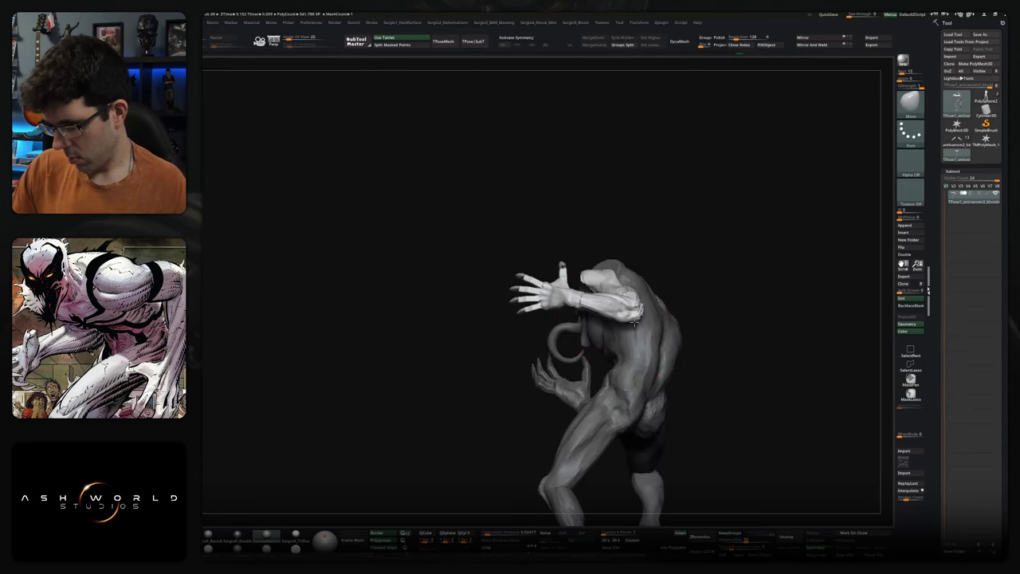
- Review the crouched figure from rear and three-quarter angles, then lasso-mask around the raised hand
mouse_move(638, 307)
right_down()
mouse_move(642, 315)
mouse_move(630, 297)
mouse_move(757, 233)
right_up()
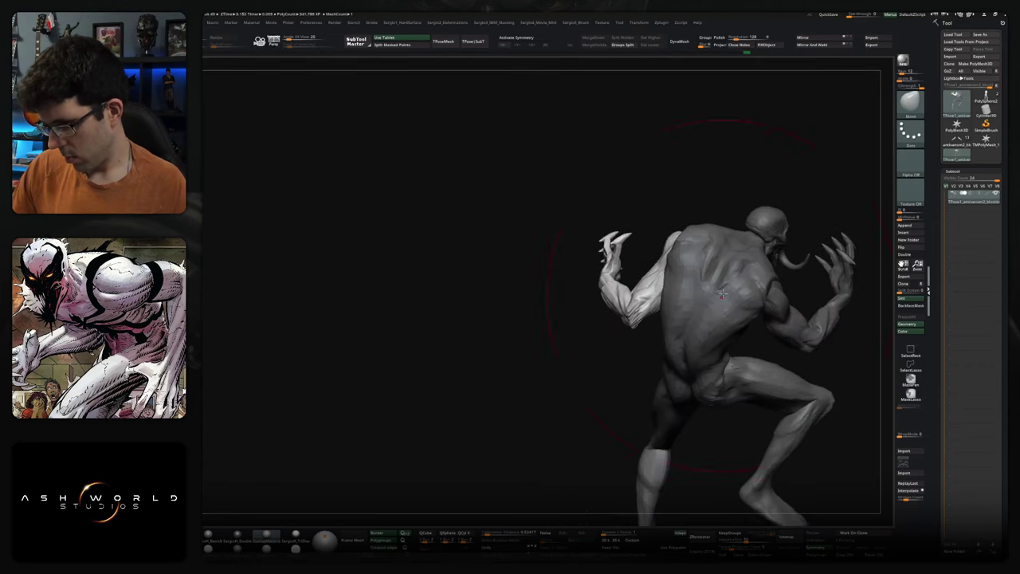
right_drag(569, 231, 602, 284)
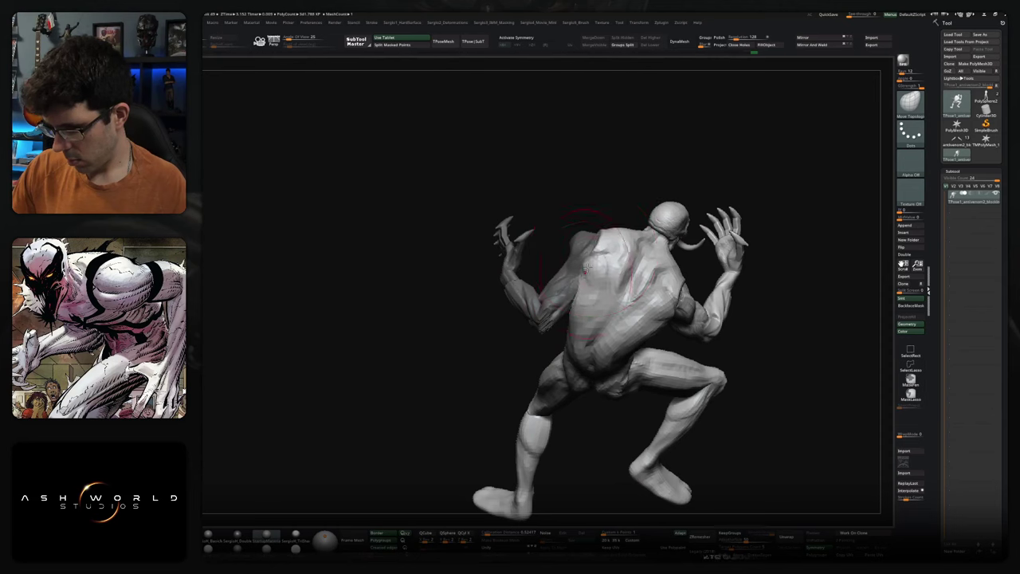
mouse_move(596, 231)
right_down()
mouse_move(638, 339)
mouse_move(626, 326)
right_up()
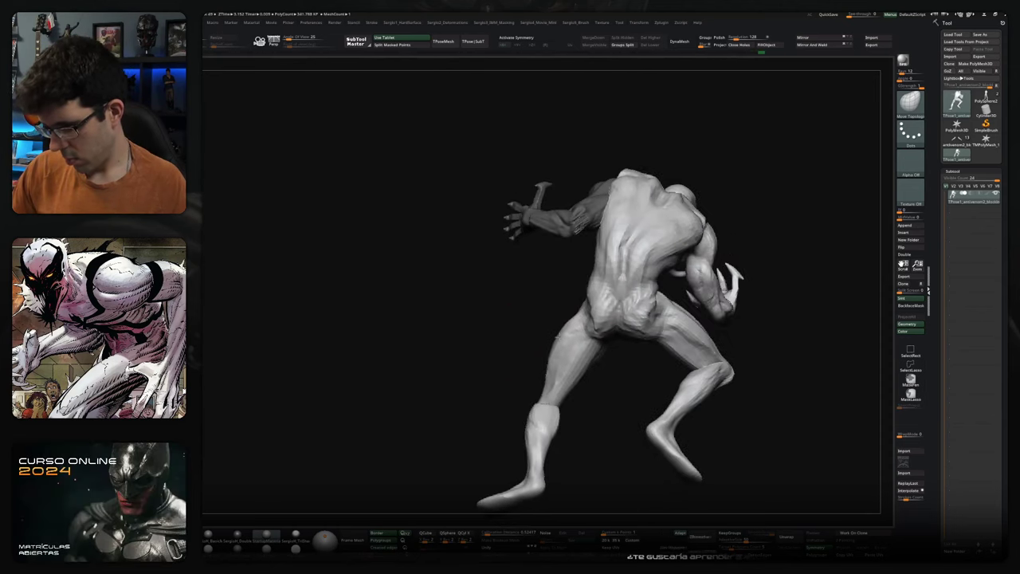
mouse_move(563, 337)
right_down()
mouse_move(606, 346)
mouse_move(589, 338)
right_up()
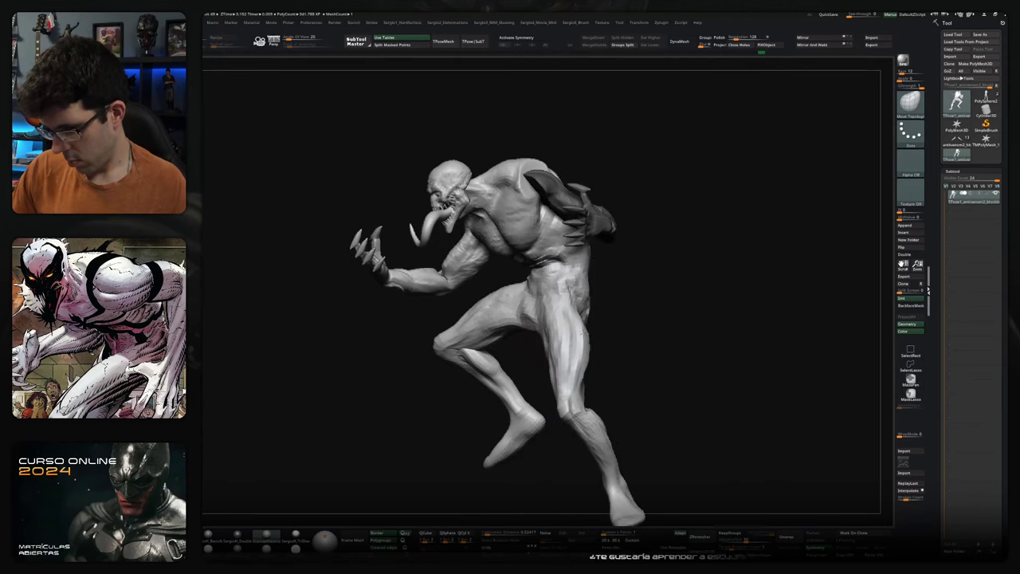
right_drag(580, 403, 627, 326)
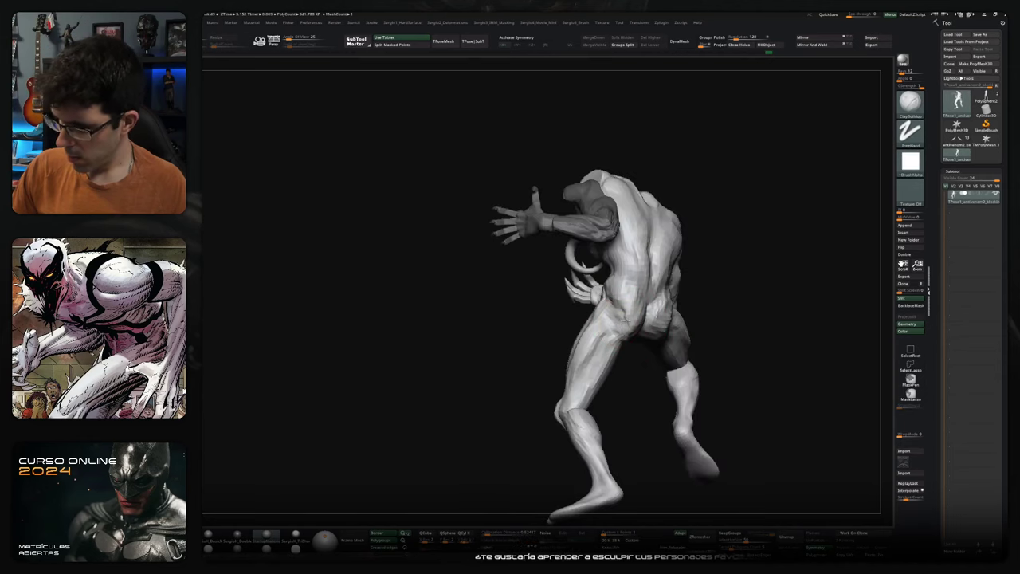
mouse_move(627, 326)
right_down()
mouse_move(634, 317)
mouse_move(673, 319)
mouse_move(661, 348)
mouse_move(615, 319)
right_up()
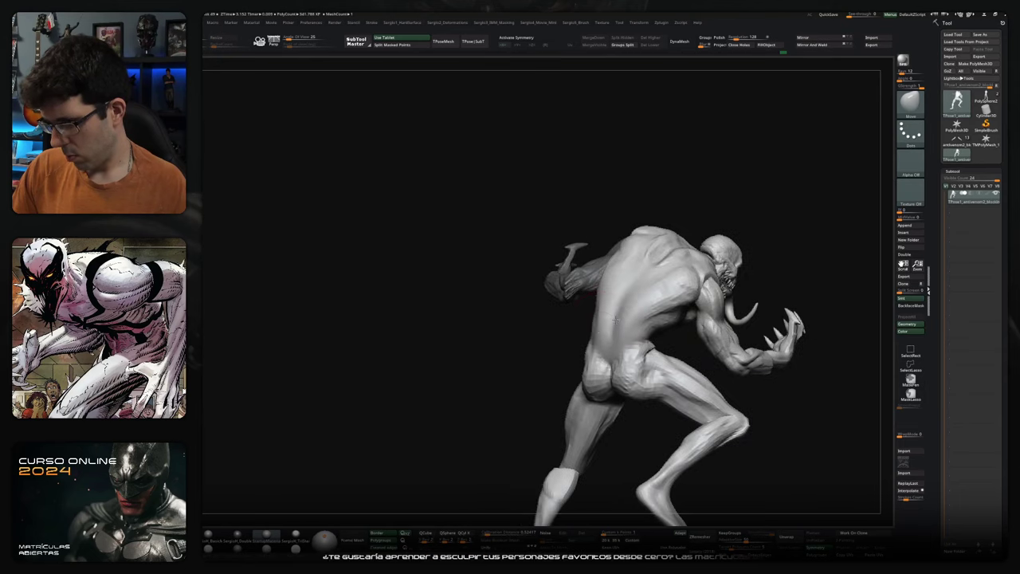
mouse_move(675, 286)
right_down()
mouse_move(643, 314)
mouse_move(653, 326)
mouse_move(494, 326)
mouse_move(658, 320)
mouse_move(654, 353)
mouse_move(676, 339)
mouse_move(643, 346)
right_up()
mouse_move(644, 347)
ctrl+mouse_down()
mouse_move(640, 208)
mouse_move(655, 295)
ctrl+mouse_up()
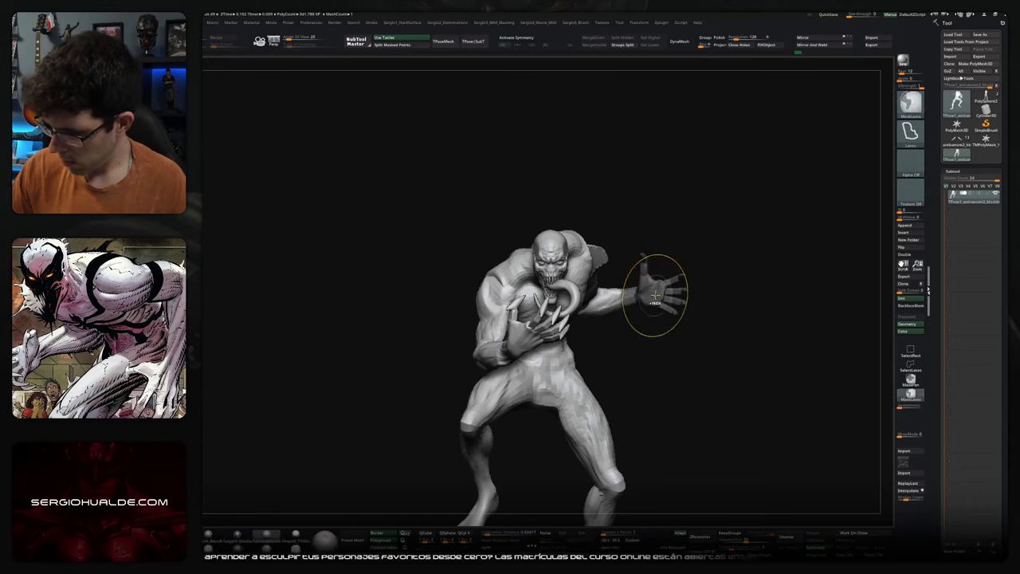
- Invert the mask and use the gizmo to move the isolated left arm slightly up and outward
ctrl+click(650, 337)
key(w)
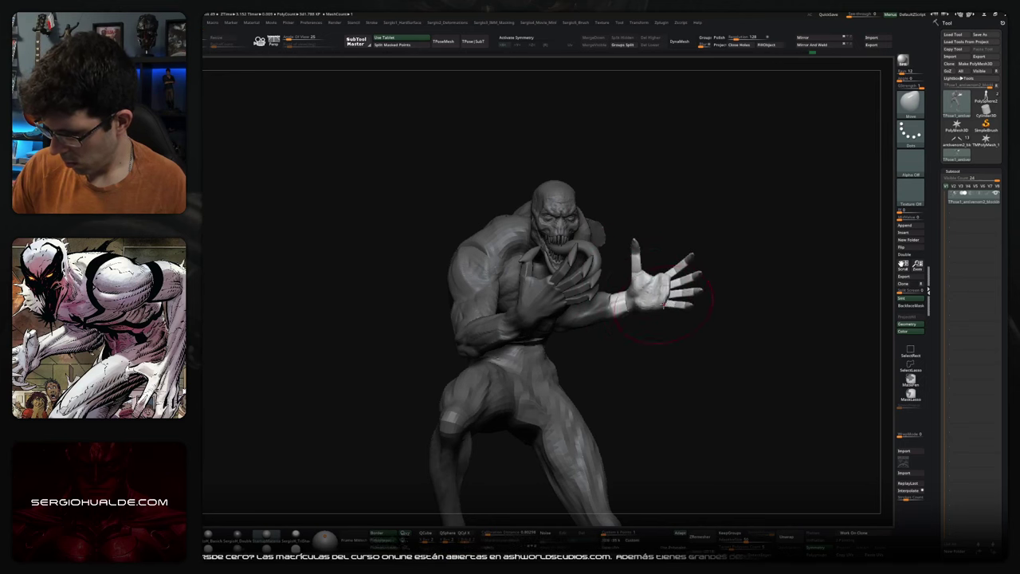
mouse_move(638, 303)
mouse_down()
mouse_move(612, 339)
mouse_move(486, 369)
mouse_move(491, 405)
mouse_move(467, 364)
mouse_up()
ctrl+shift+click(461, 390)
ctrl+shift+click(457, 407)
key(w)
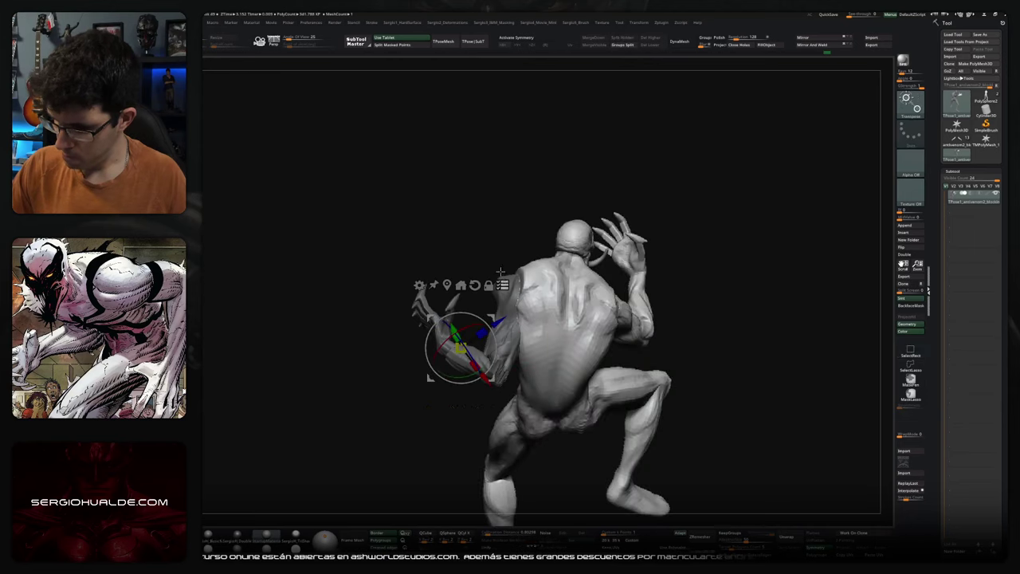
drag(529, 287, 536, 271)
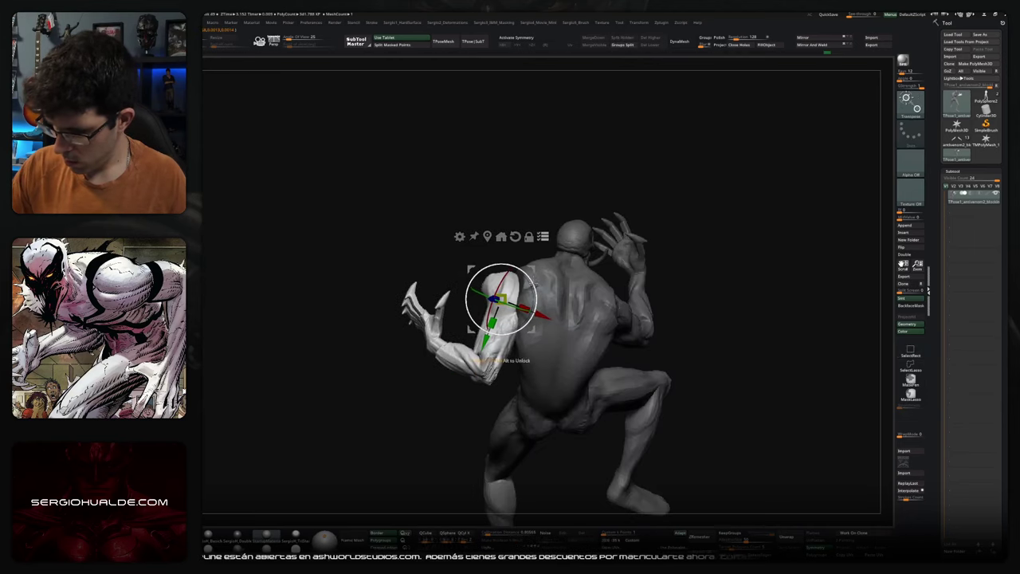
- Check the repositioned arm from front three-quarter, side and back views
drag(581, 339, 550, 347)
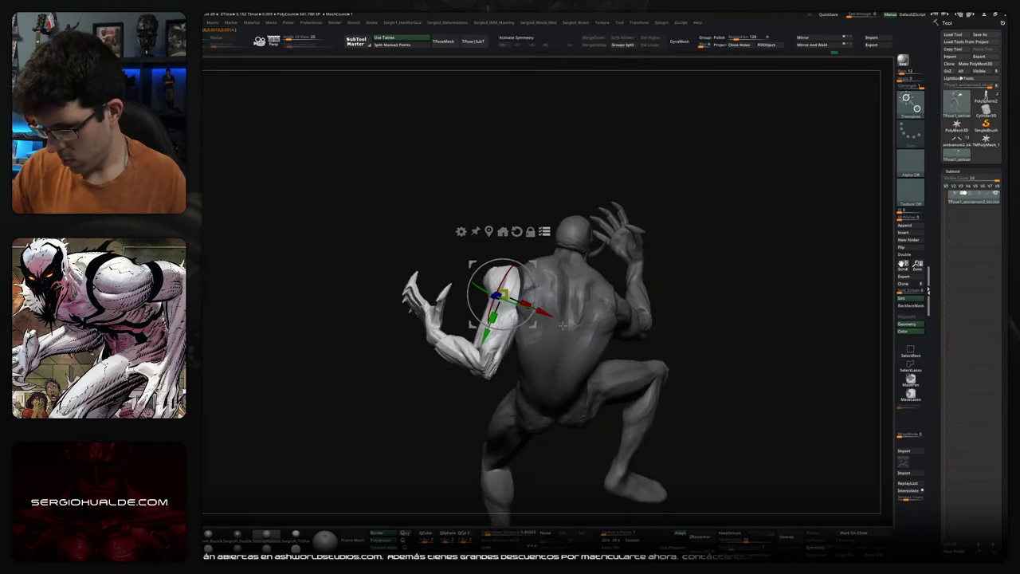
right_drag(560, 288, 688, 341)
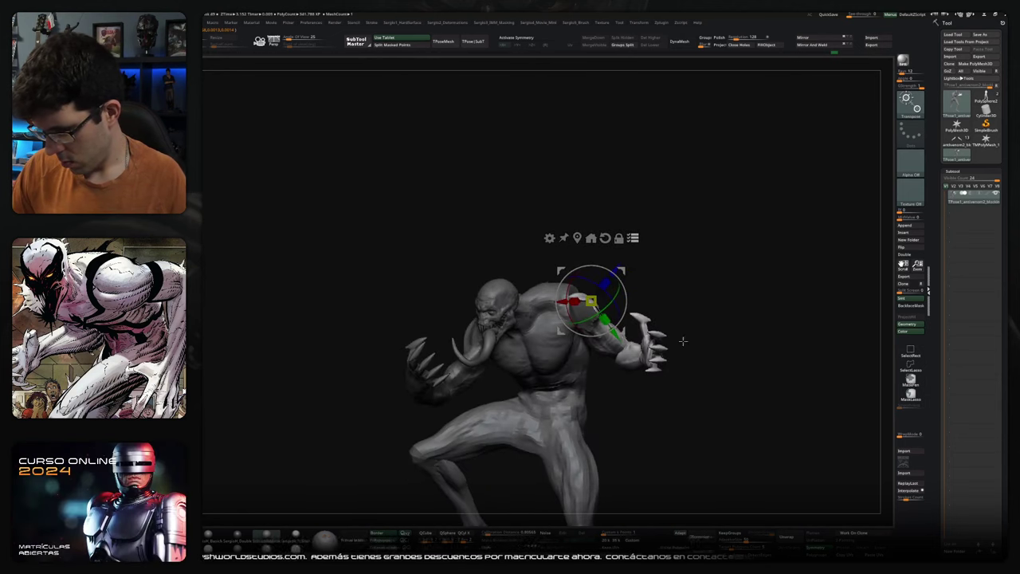
mouse_move(605, 352)
right_down()
mouse_move(685, 298)
mouse_move(665, 314)
right_up()
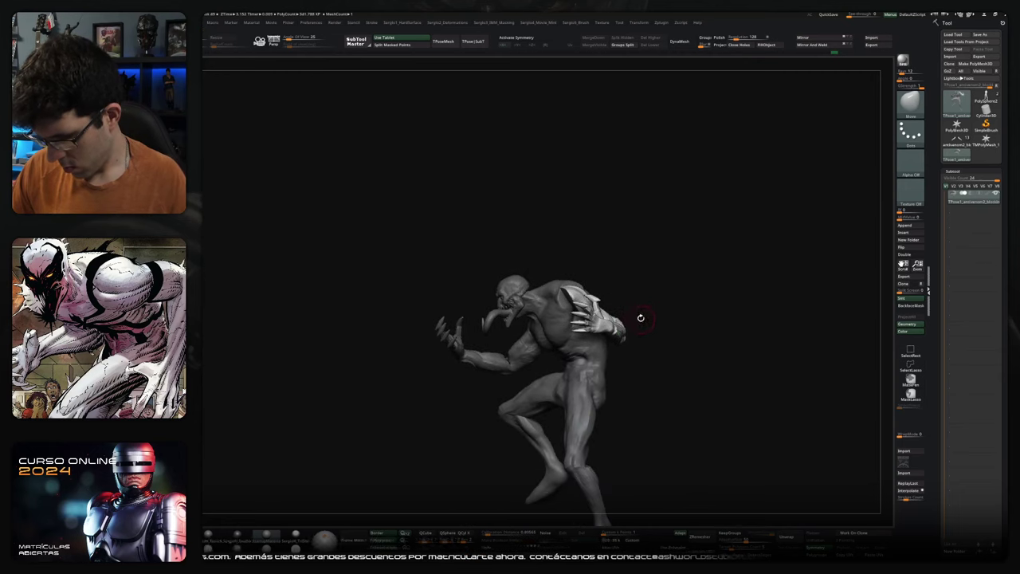
key(w)
mouse_move(641, 318)
right_down()
mouse_move(648, 282)
mouse_move(662, 280)
right_up()
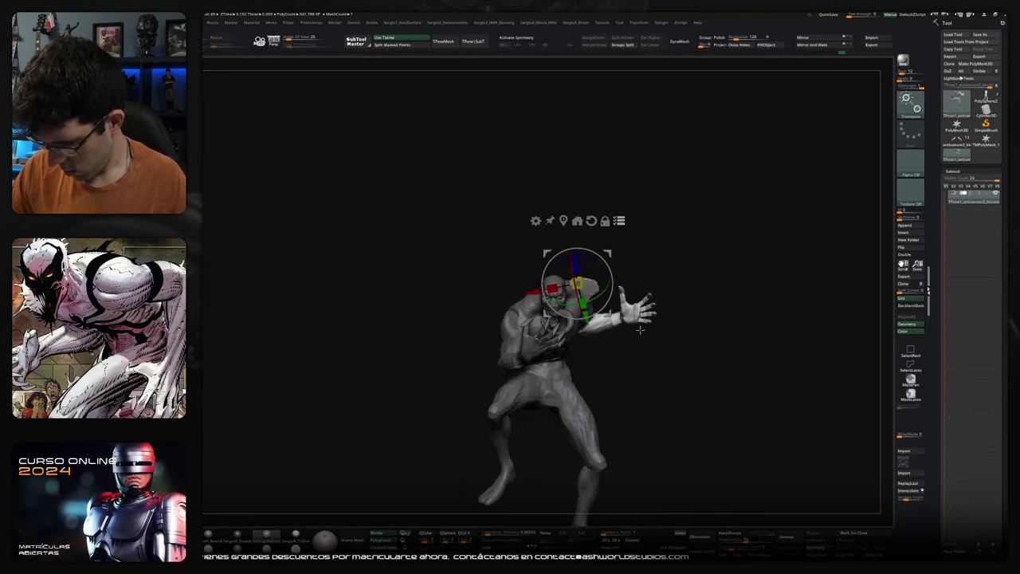
right_drag(623, 344, 686, 363)
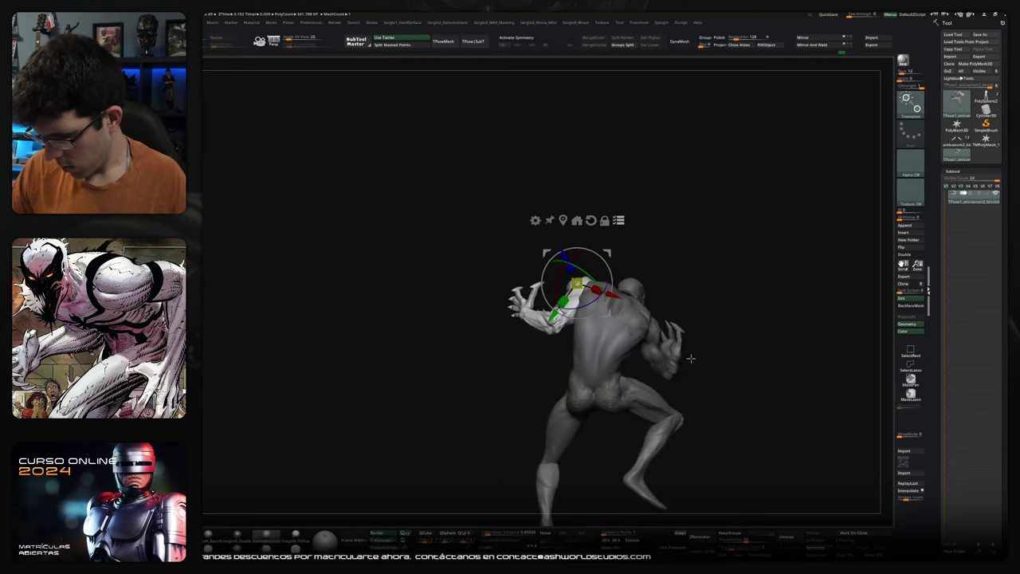
mouse_move(685, 363)
right_down()
mouse_move(631, 357)
mouse_move(621, 388)
right_up()
- With the Move brush active, lasso-mask the upper body, invert so only the legs are free, and inspect them
key(q)
key(s)
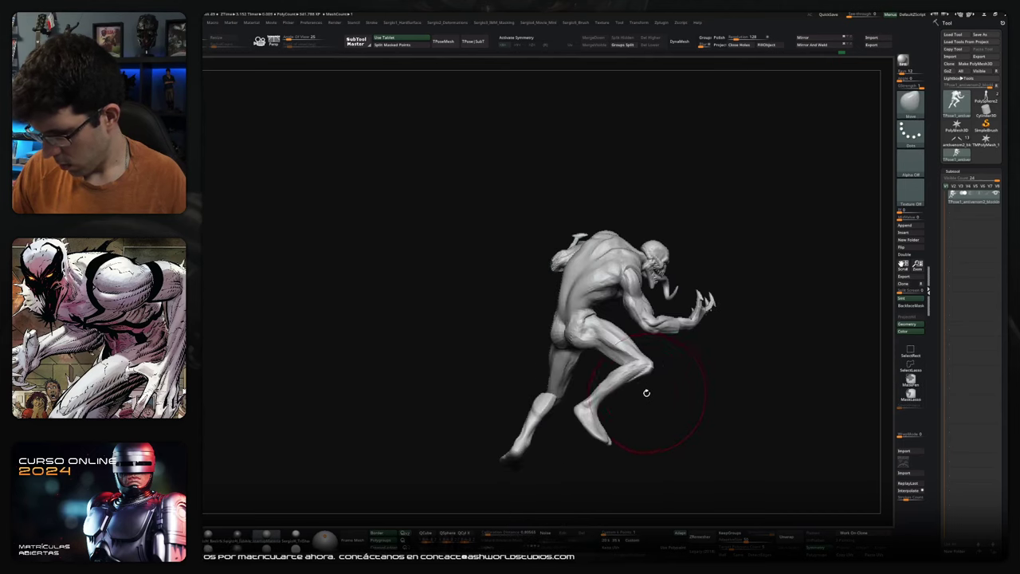
key(ctrl)
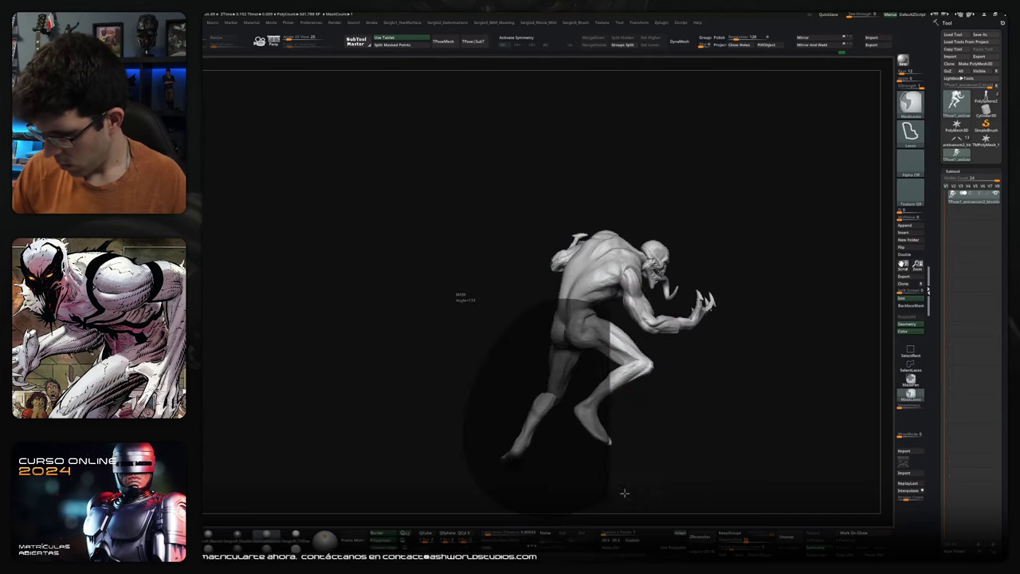
key(ctrl+i)
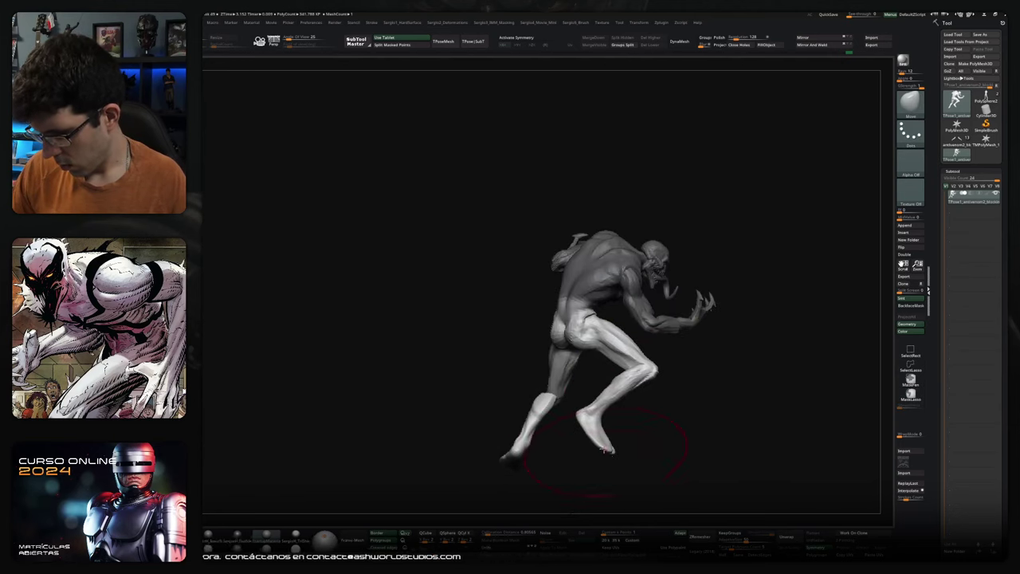
mouse_move(552, 422)
mouse_down()
mouse_move(640, 453)
mouse_move(605, 410)
mouse_move(626, 369)
mouse_move(621, 400)
mouse_up()
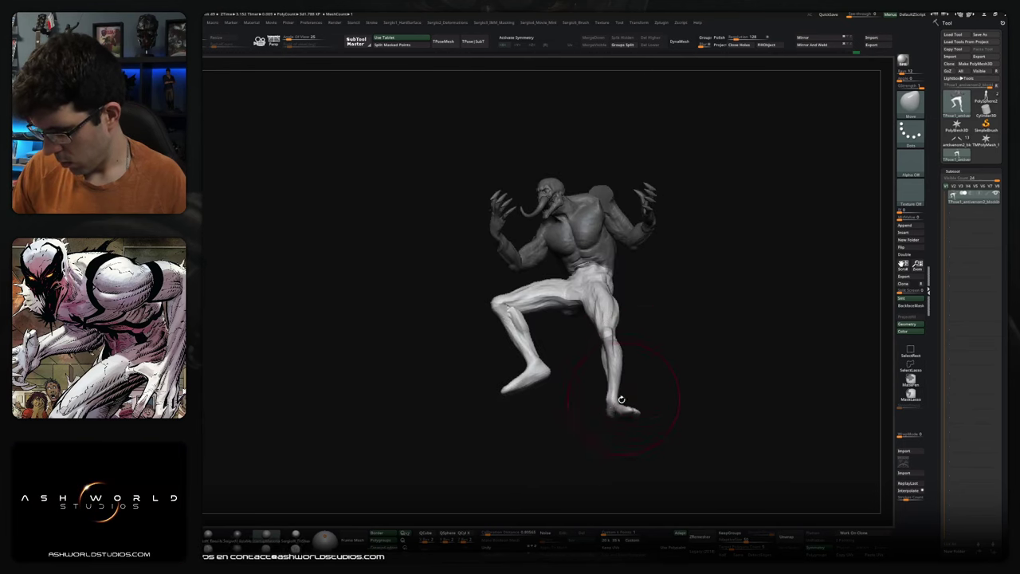
mouse_move(620, 346)
mouse_down()
mouse_move(619, 335)
mouse_move(617, 362)
mouse_move(693, 368)
mouse_move(715, 358)
mouse_move(597, 371)
mouse_move(576, 345)
mouse_move(534, 368)
mouse_up()
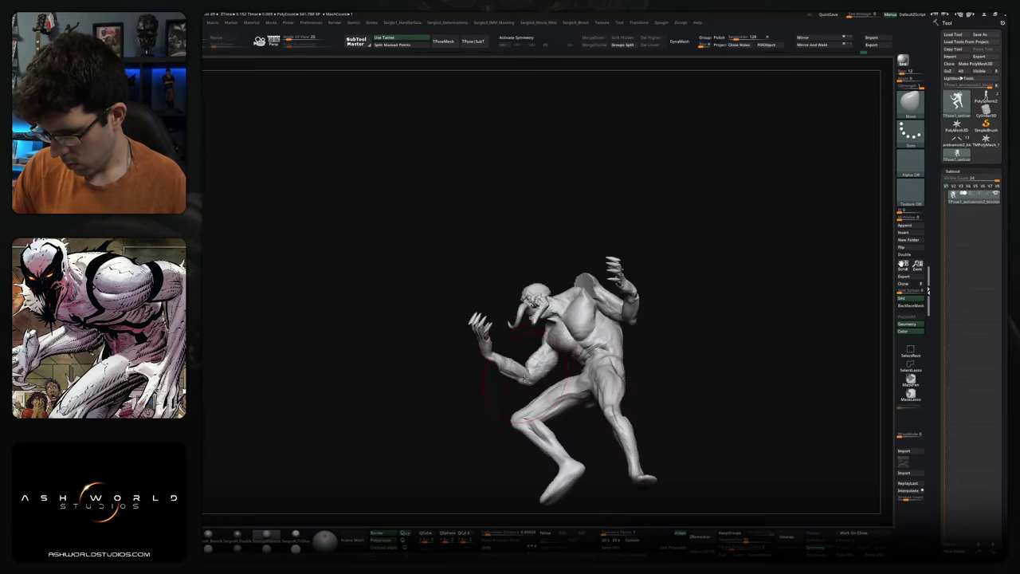
mouse_move(508, 372)
mouse_down()
mouse_move(662, 372)
mouse_move(663, 311)
mouse_up()
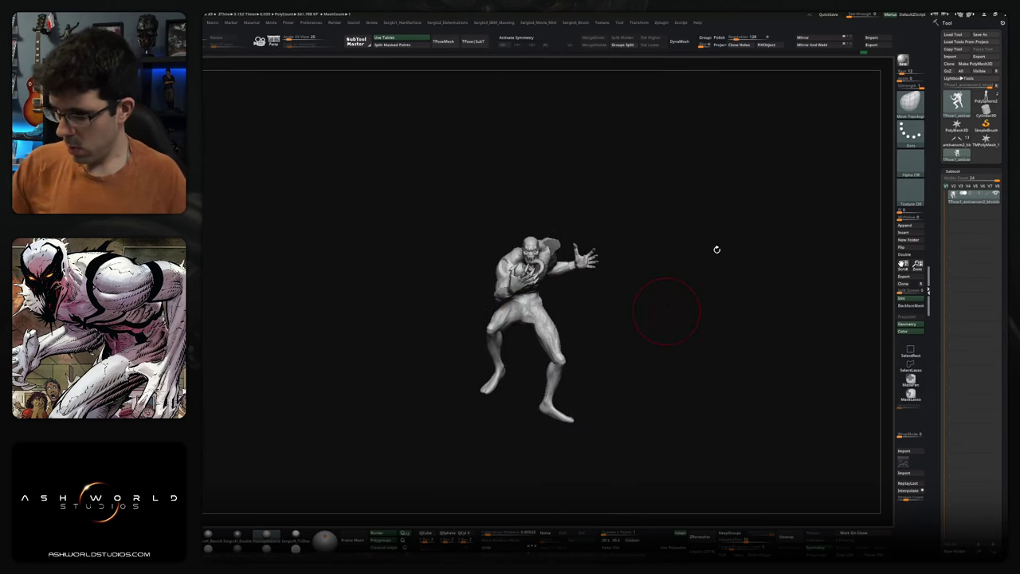
- Transfer the crouched TPose pose back onto all the SubTools with TPose|SubT
scroll(667, 311, up, 1)
scroll(669, 313, up, 2)
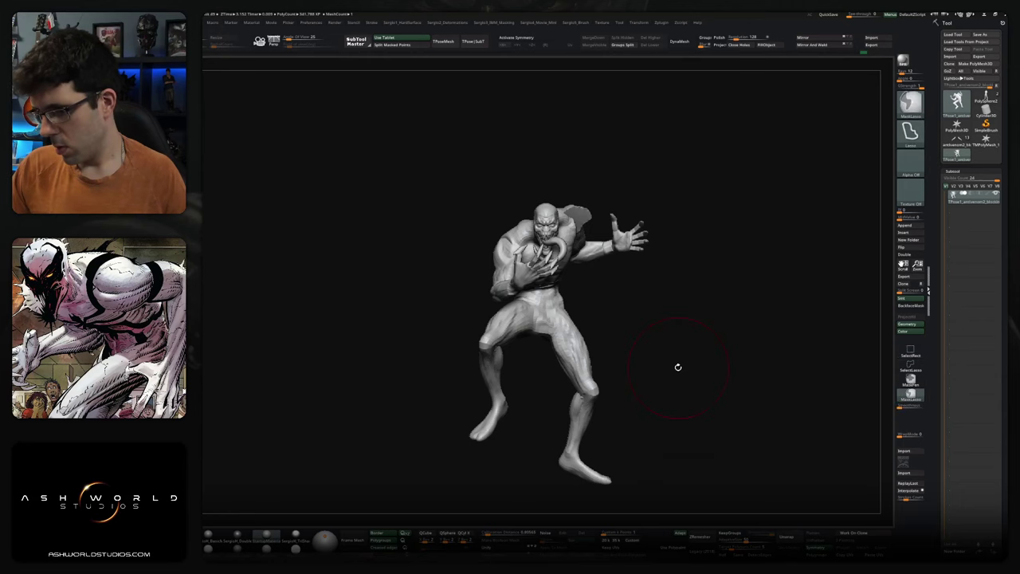
click(473, 42)
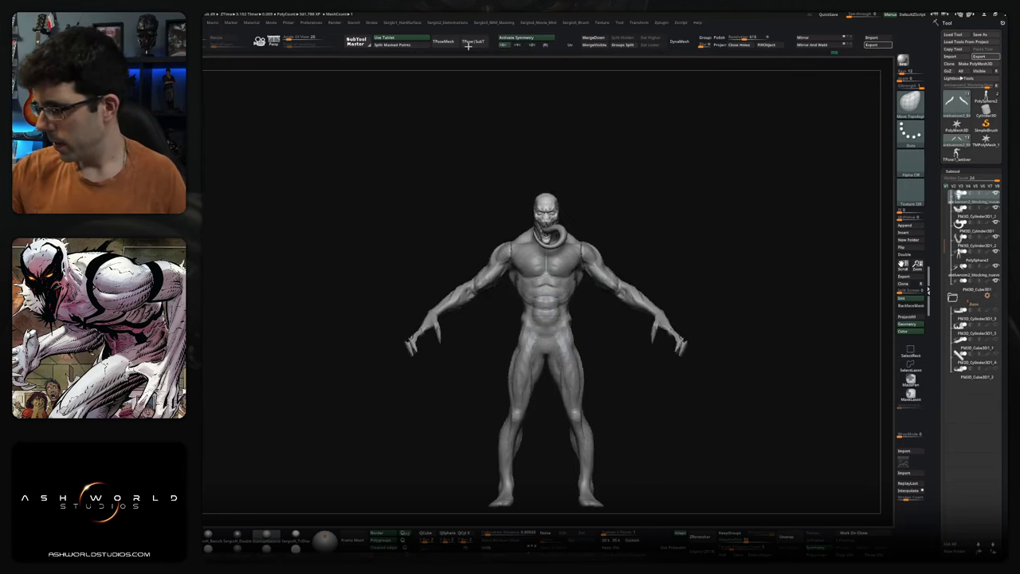
click(469, 45)
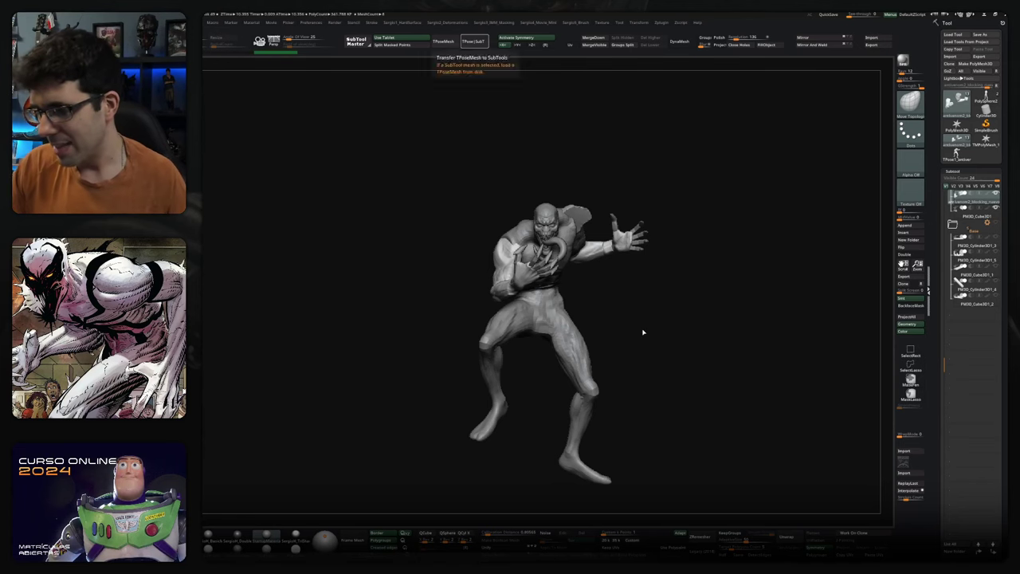
- Zoom in to check the posed head, then make the body subtool active
scroll(644, 335, up, 5)
mouse_move(588, 179)
right_down()
mouse_move(558, 183)
mouse_move(587, 227)
right_up()
scroll(574, 305, up, 5)
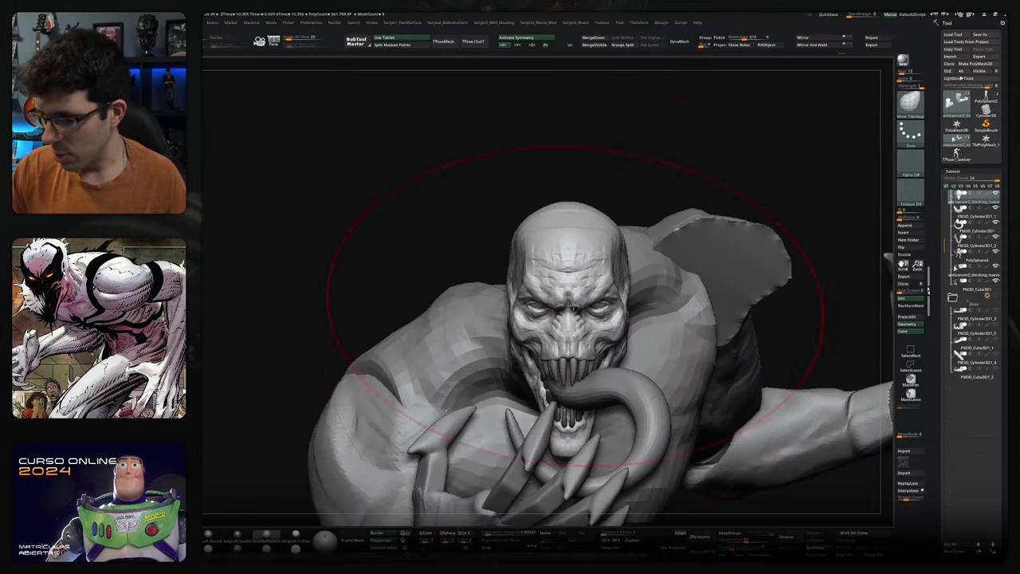
scroll(576, 289, down, 3)
scroll(576, 289, down, 2)
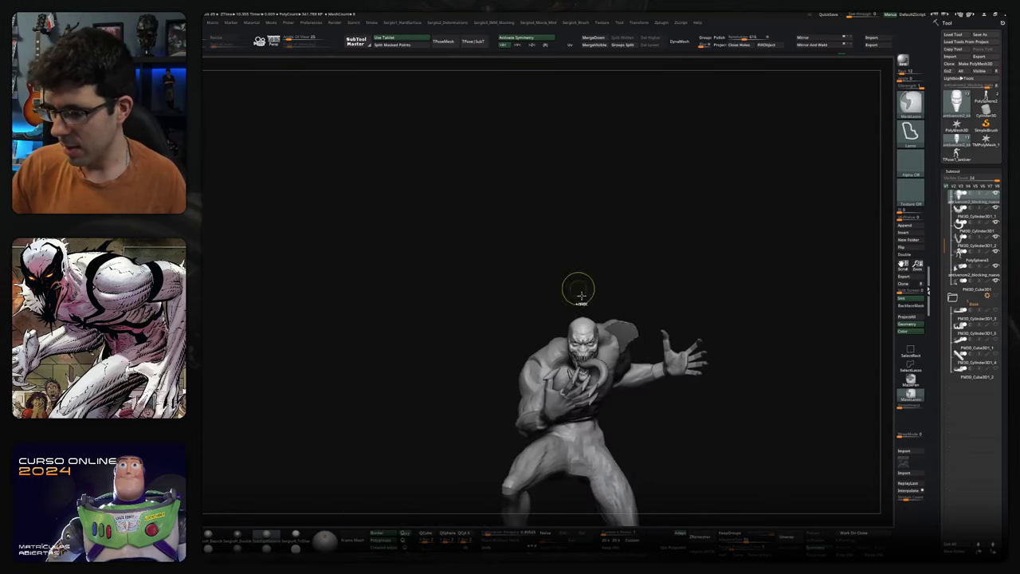
scroll(542, 243, up, 2)
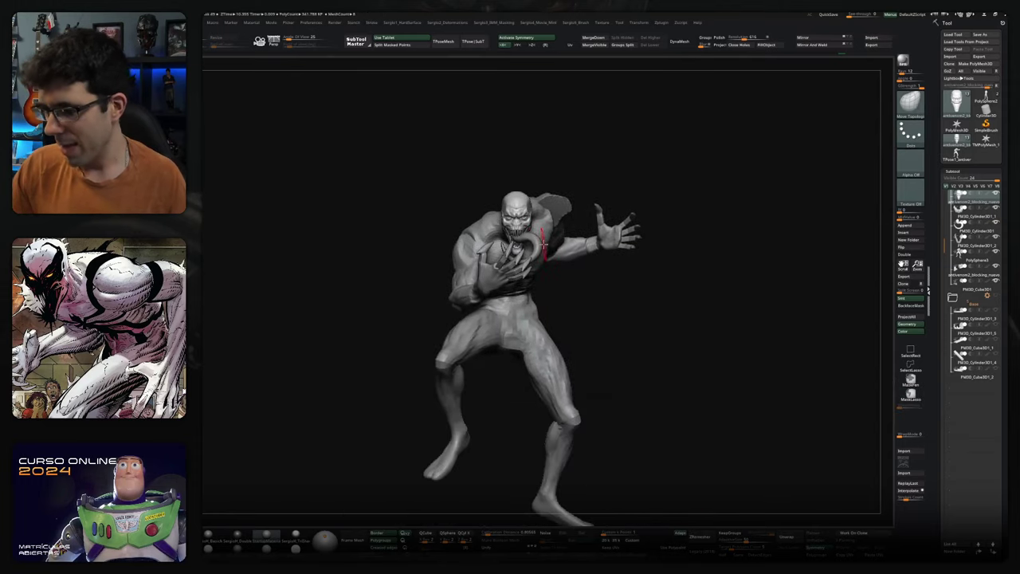
alt+click(570, 370)
mouse_move(608, 369)
right_down()
mouse_move(598, 369)
mouse_move(642, 358)
mouse_move(634, 381)
mouse_move(642, 321)
right_up()
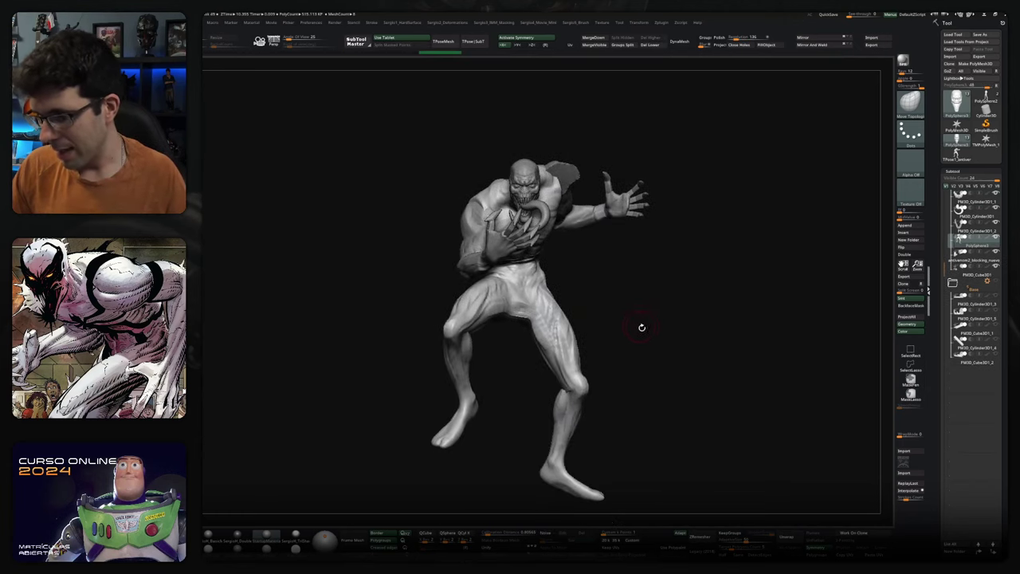
- Set the Transpose gizmo on the base folder and stretch the spiky base taller downward
key(f)
mouse_move(667, 358)
right_down()
mouse_move(633, 346)
mouse_move(658, 322)
right_up()
click(987, 281)
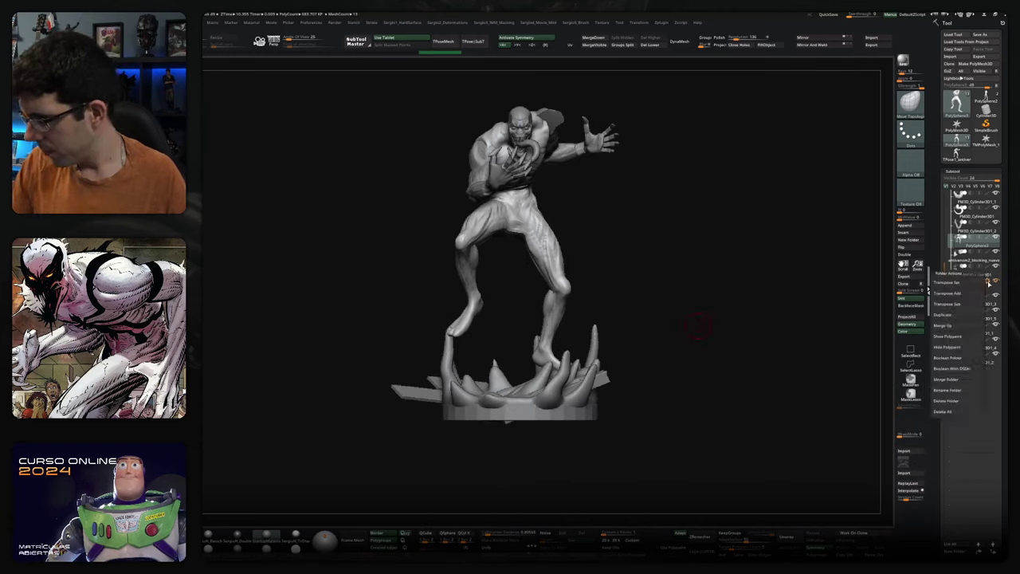
click(948, 282)
mouse_move(519, 215)
alt+mouse_down()
mouse_move(520, 365)
mouse_move(625, 293)
alt+mouse_up()
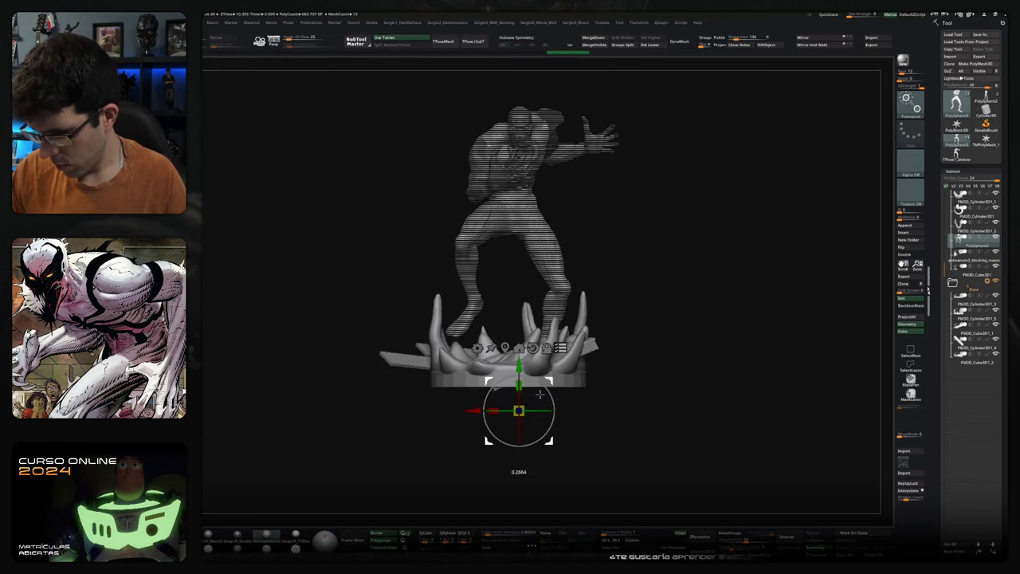
mouse_move(619, 310)
mouse_down()
mouse_move(618, 341)
mouse_move(617, 316)
mouse_up()
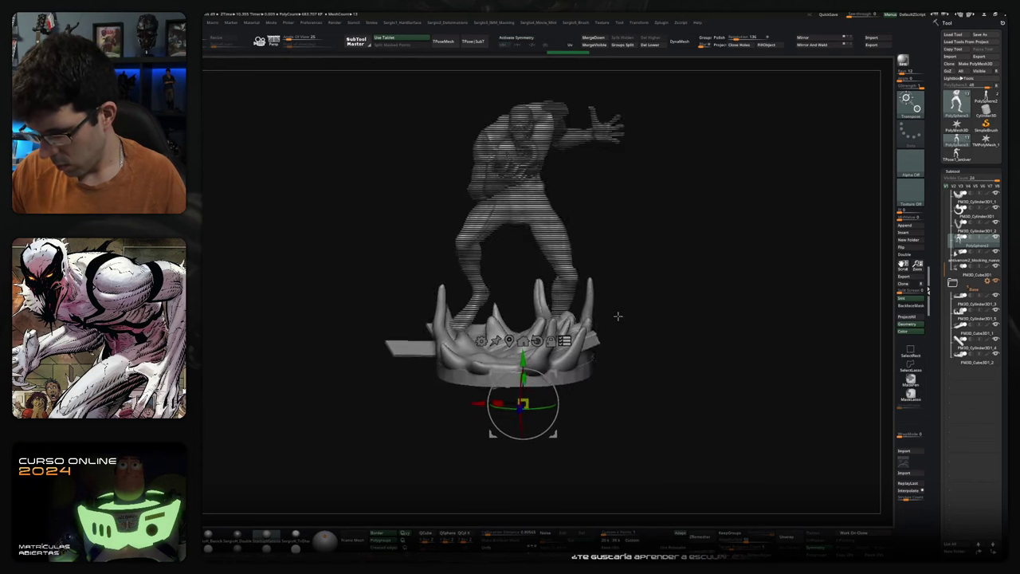
drag(555, 372, 550, 396)
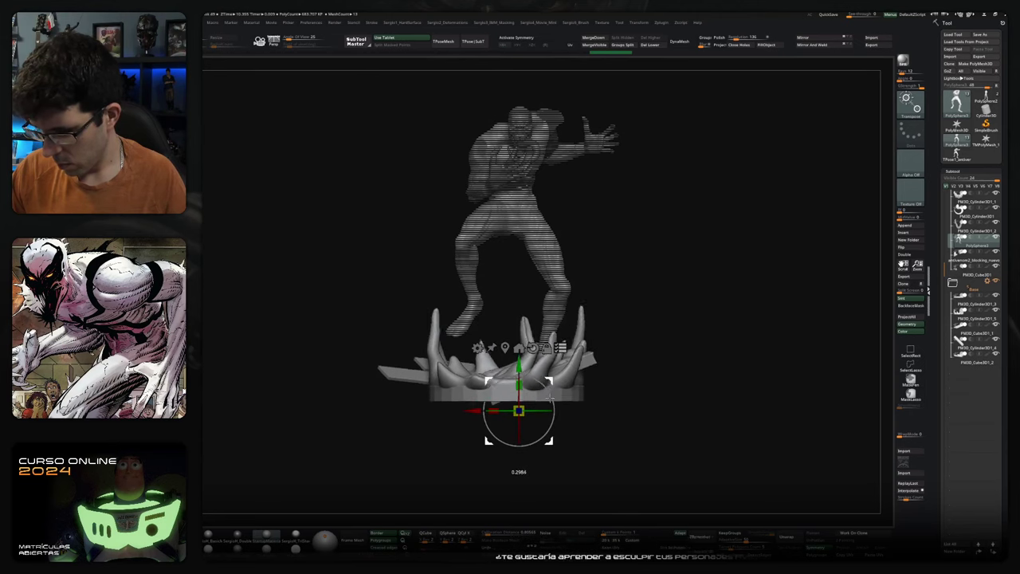
key(q)
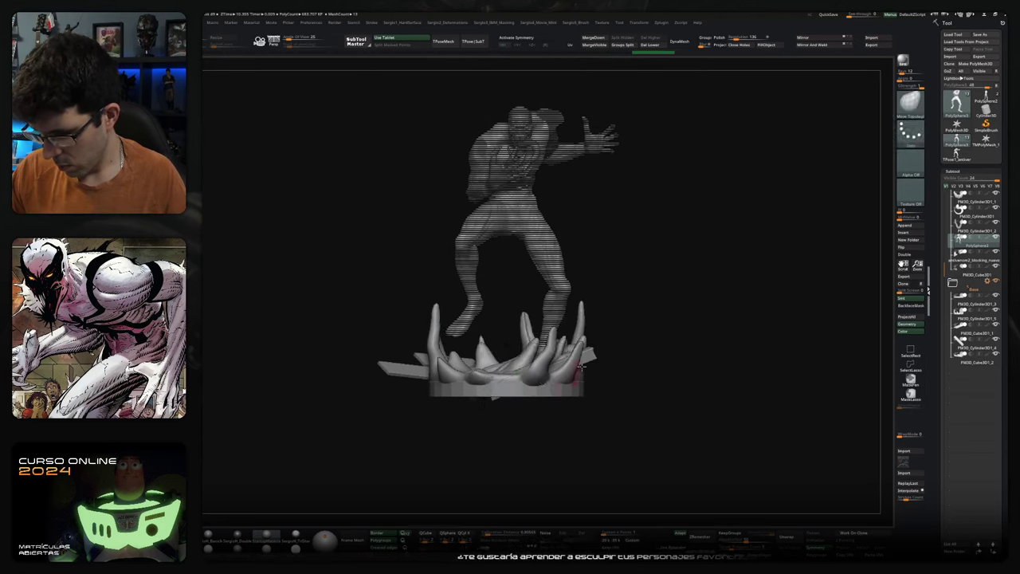
- Stretch the base wider along X with the gizmo and return to the Move brush
drag(623, 332, 675, 340)
key(w)
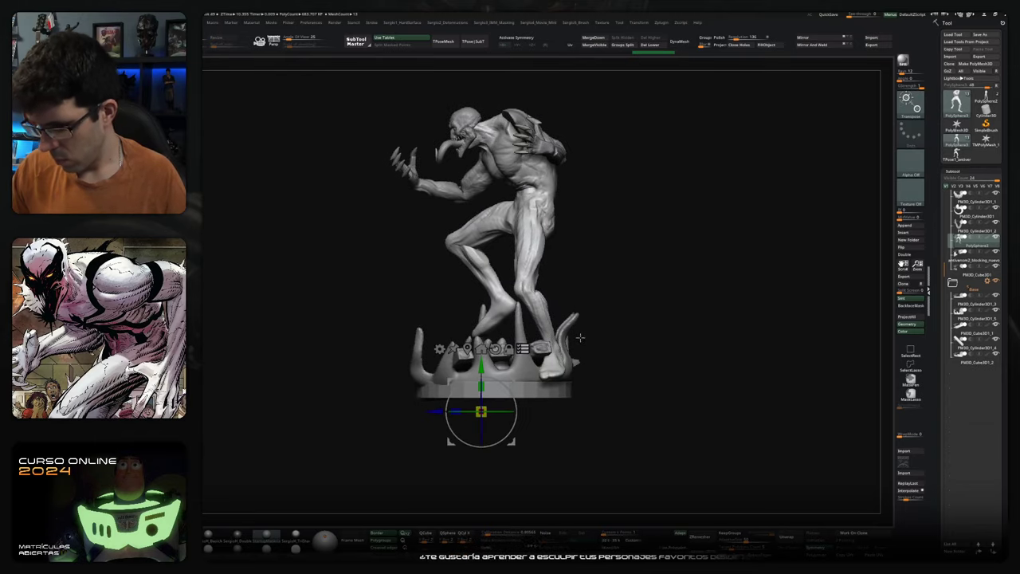
drag(481, 383, 644, 371)
drag(439, 412, 422, 412)
mouse_move(593, 376)
mouse_down()
mouse_move(627, 348)
mouse_move(618, 377)
mouse_up()
key(q)
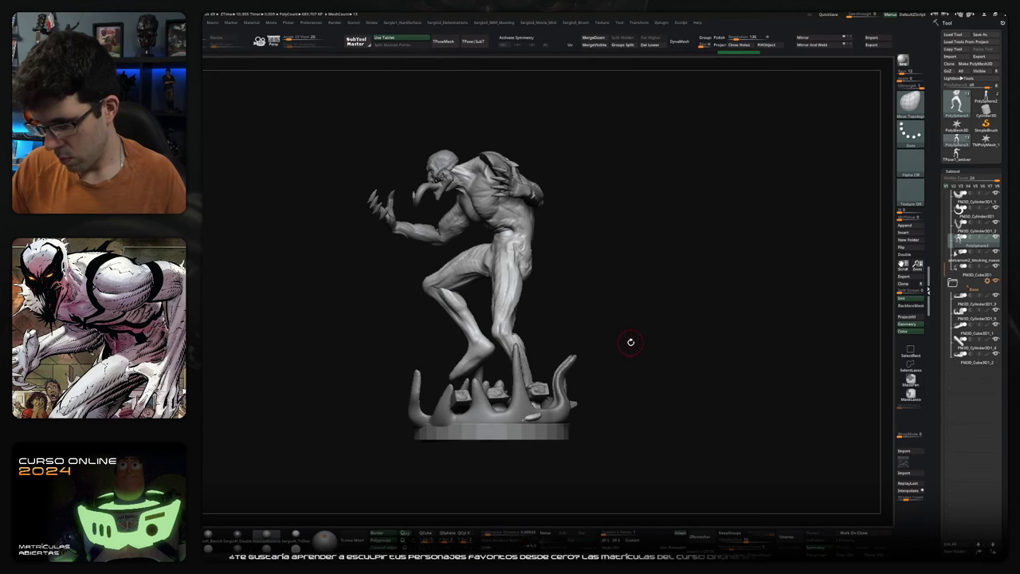
mouse_move(630, 342)
mouse_down()
mouse_move(678, 351)
mouse_move(639, 316)
mouse_up()
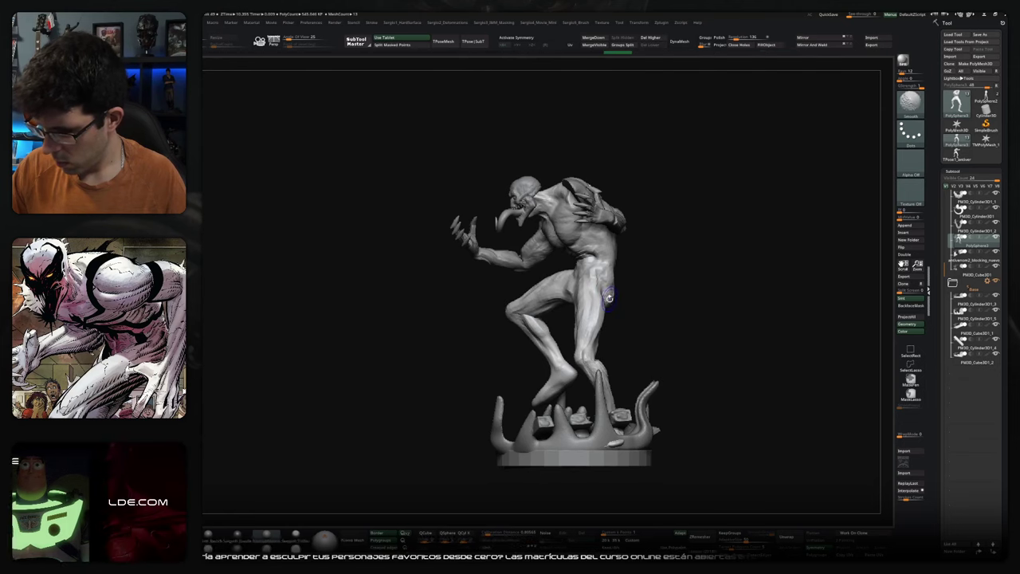
- Mask across the hips, lower the free leg along Y, and reshape the pelvis and inner thigh
mouse_move(614, 269)
ctrl+mouse_down()
mouse_move(509, 283)
mouse_move(612, 278)
ctrl+mouse_up()
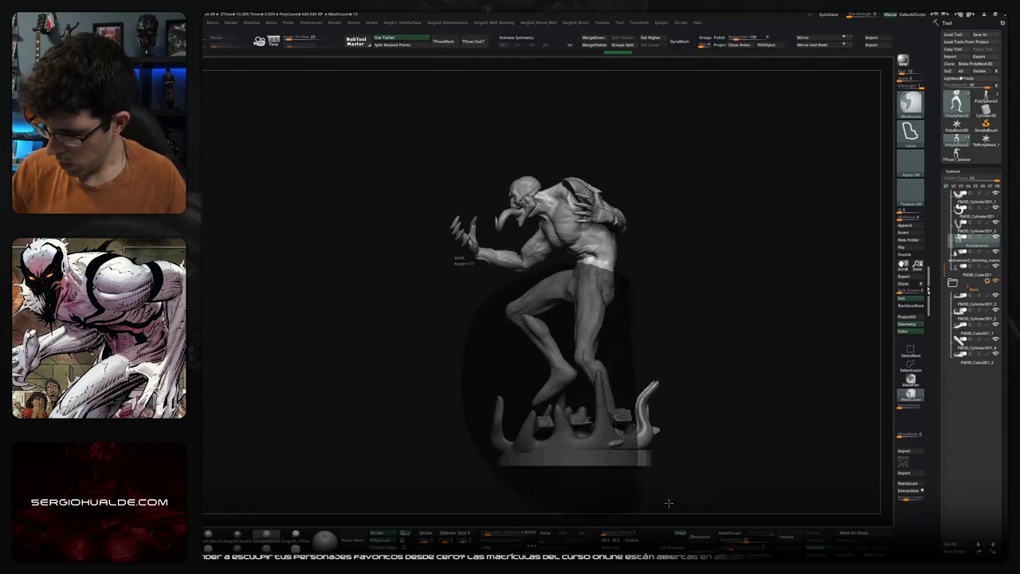
key(w)
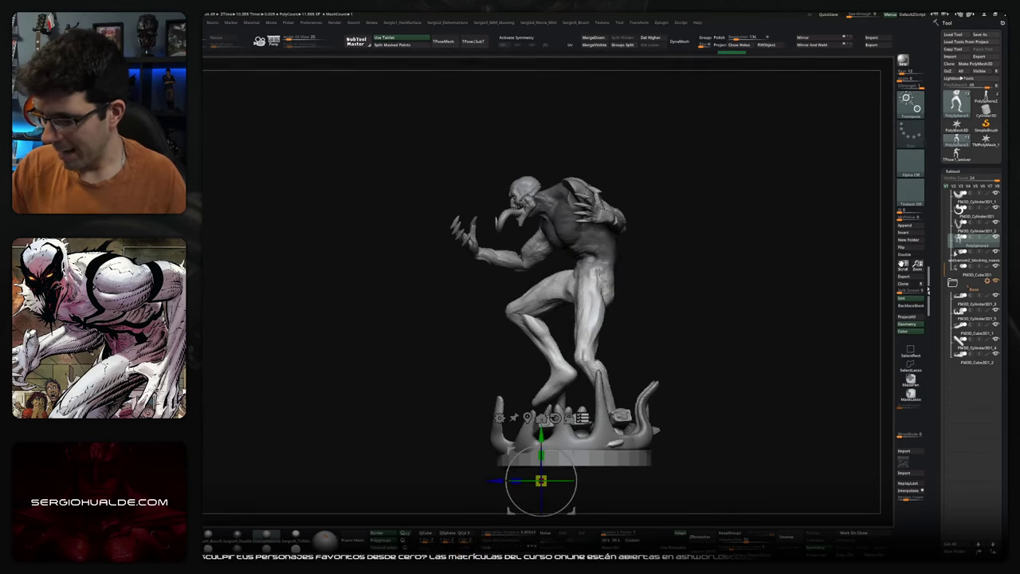
click(615, 279)
ctrl+drag(628, 287, 631, 283)
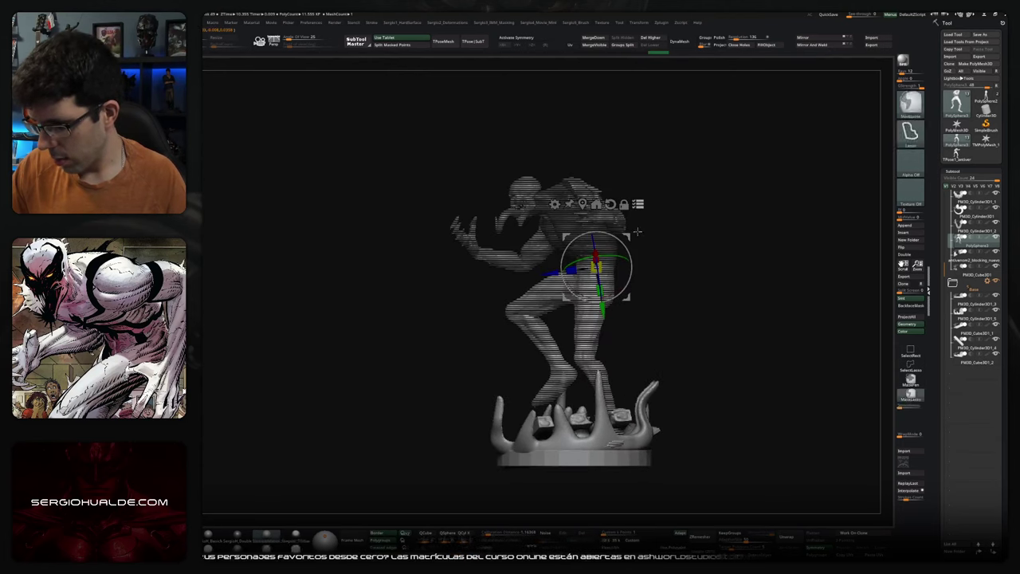
drag(599, 325, 596, 324)
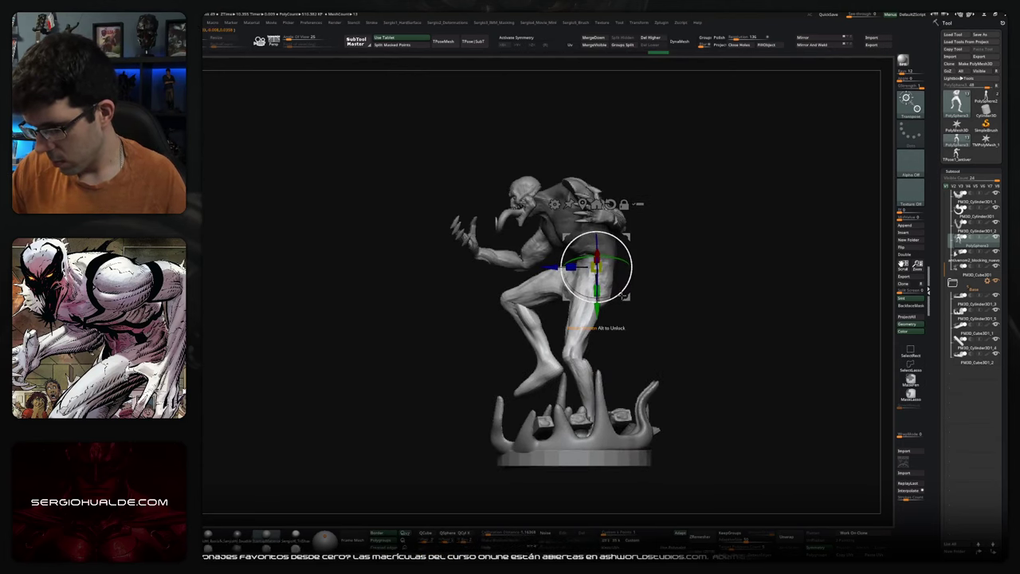
key(q)
drag(571, 297, 565, 297)
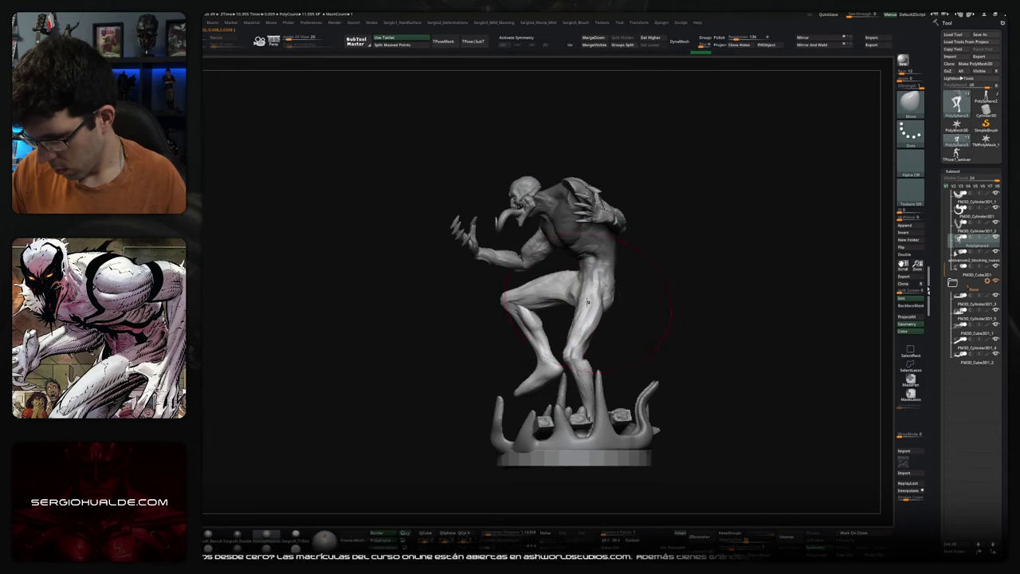
- Orbit around the figure to check the lowered leg from several angles
right_drag(643, 301, 630, 284)
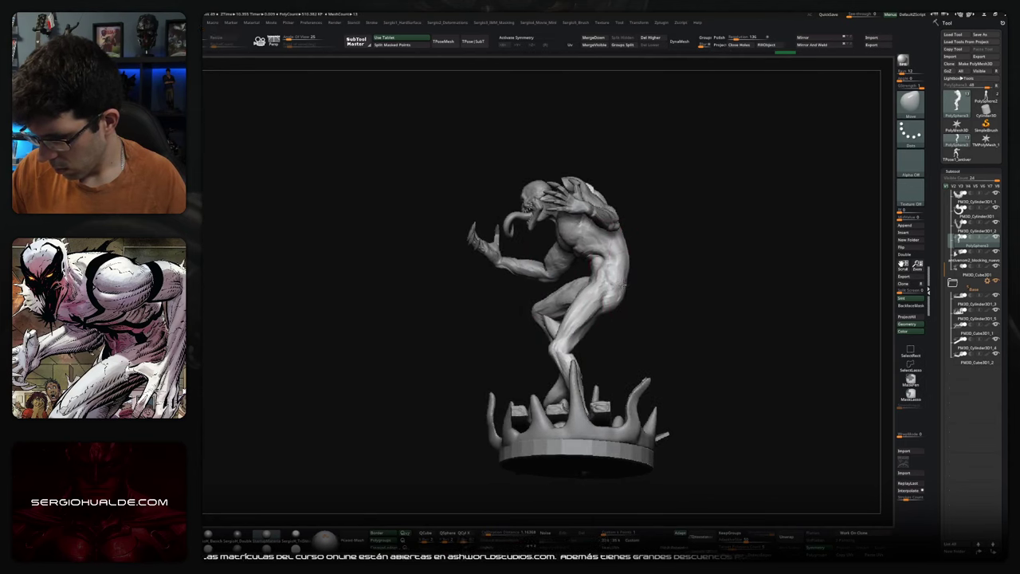
mouse_move(633, 289)
right_down()
mouse_move(642, 310)
mouse_move(628, 285)
mouse_move(610, 291)
mouse_move(619, 294)
mouse_move(588, 275)
right_up()
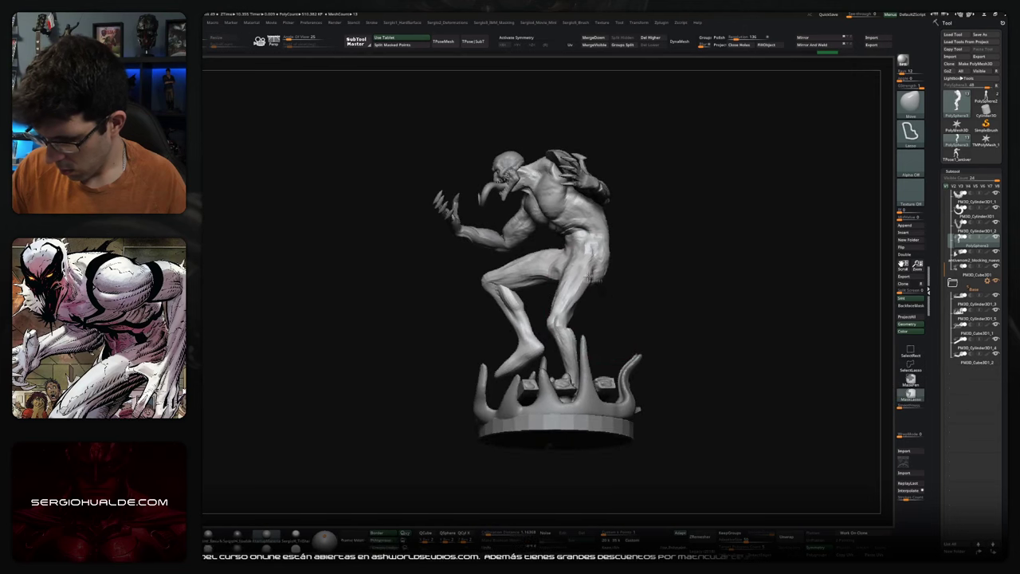
mouse_move(446, 317)
right_down()
mouse_move(661, 321)
mouse_move(598, 289)
mouse_move(618, 279)
mouse_move(630, 291)
mouse_move(654, 279)
mouse_move(658, 308)
mouse_move(683, 310)
mouse_move(683, 295)
mouse_move(680, 324)
mouse_move(672, 316)
right_up()
key(w)
key(q)
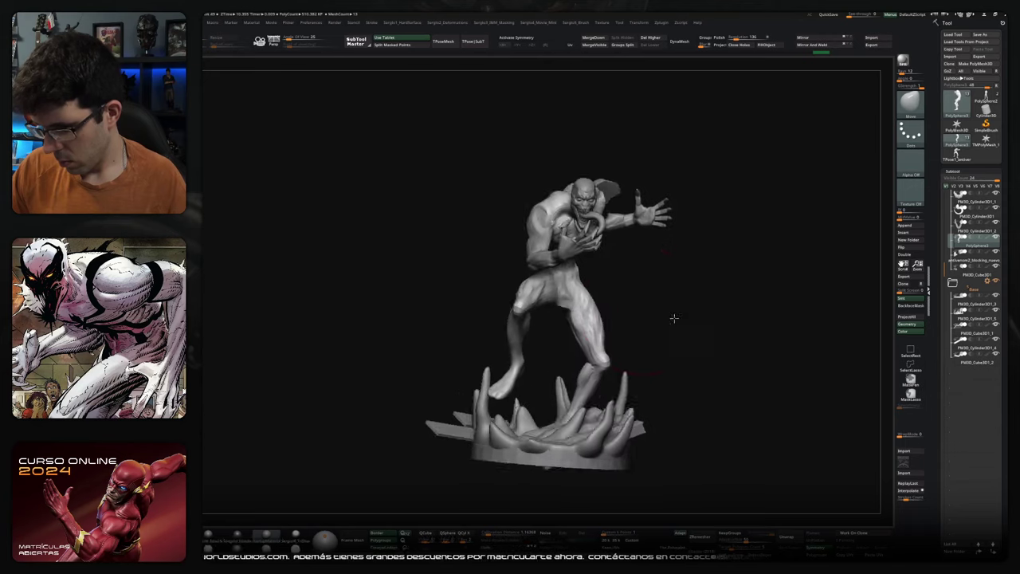
mouse_move(588, 302)
right_down()
mouse_move(577, 327)
mouse_move(582, 268)
right_up()
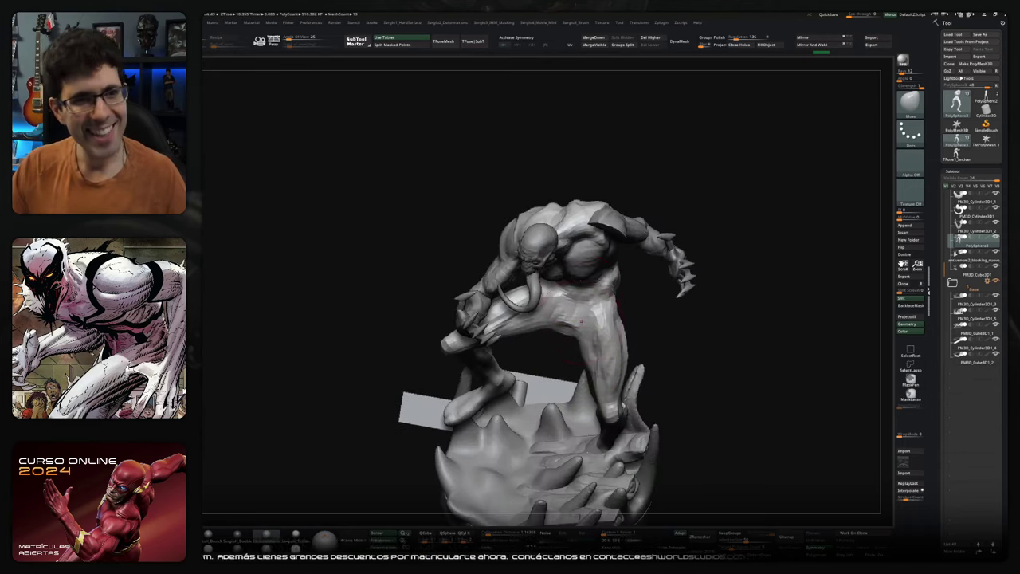
mouse_move(581, 333)
right_down()
mouse_move(653, 335)
mouse_move(643, 318)
mouse_move(625, 334)
mouse_move(667, 335)
mouse_move(661, 378)
mouse_move(604, 296)
right_up()
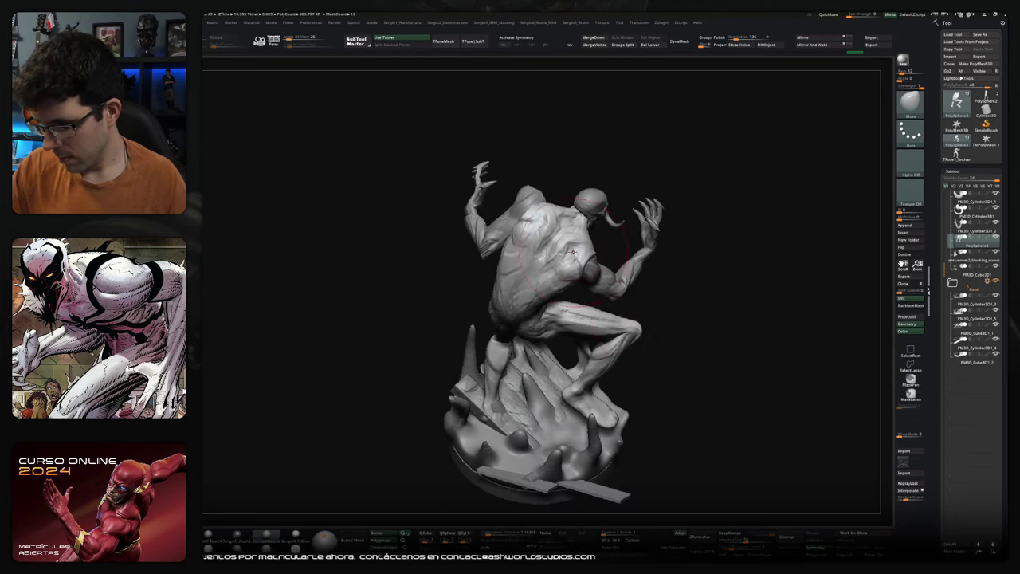
right_drag(561, 256, 580, 291)
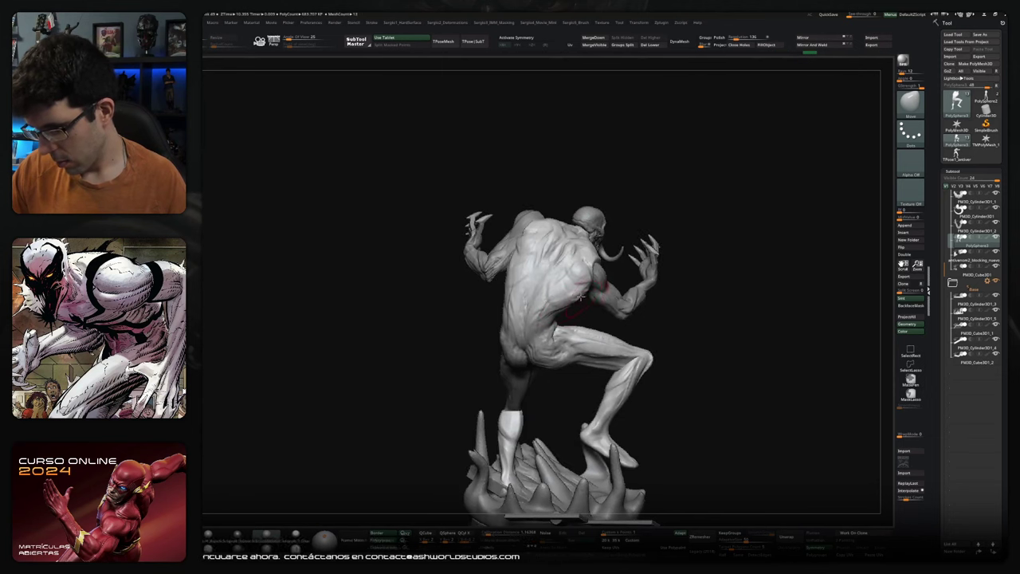
mouse_move(594, 277)
right_down()
mouse_move(584, 256)
mouse_move(564, 264)
mouse_move(644, 341)
mouse_move(639, 321)
mouse_move(683, 213)
right_up()
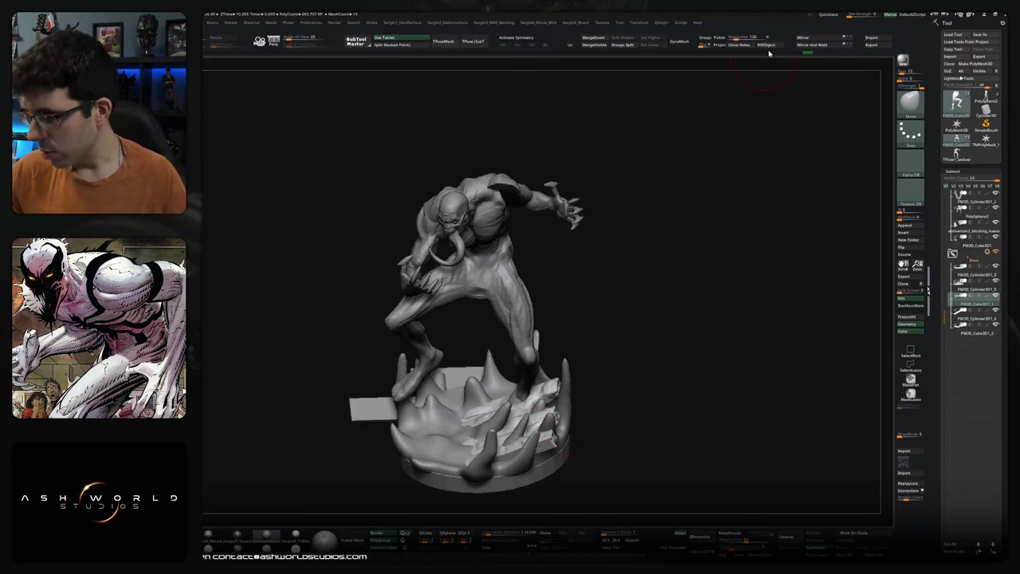
- Mirror the broken plank and the small plank to the right side of the base
click(803, 38)
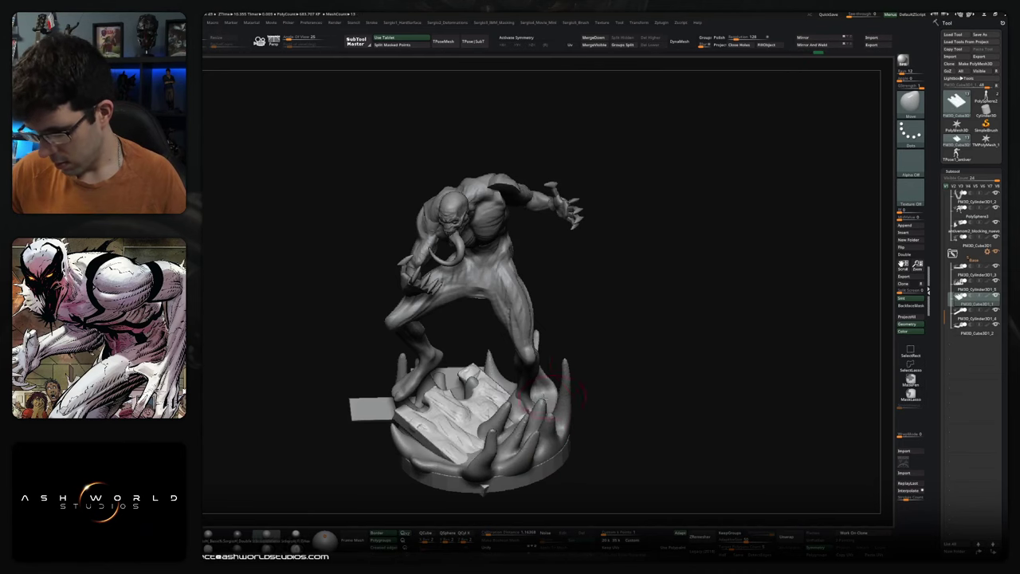
alt+click(371, 408)
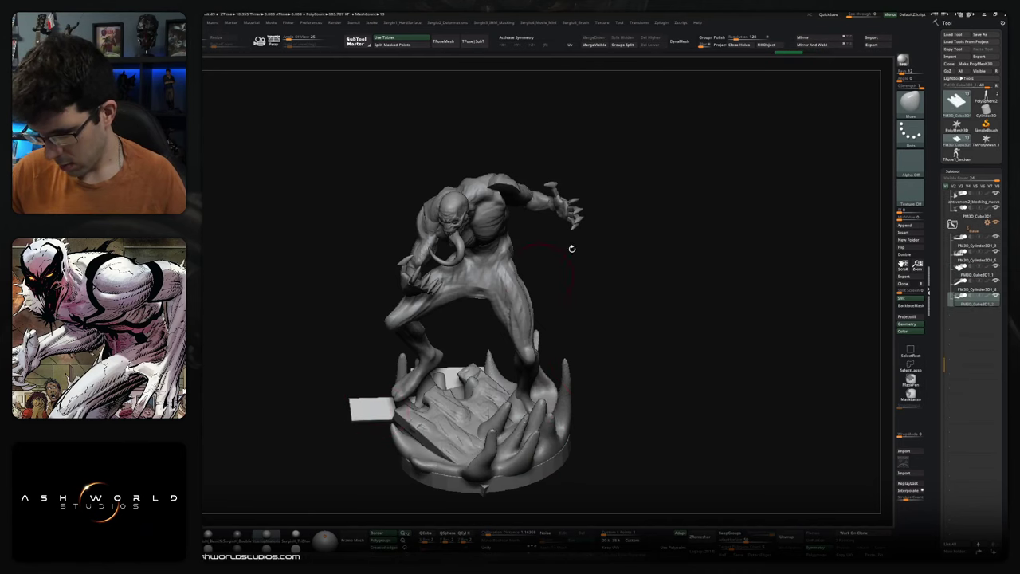
click(806, 38)
- Select the spike tendrils subtool and mirror the spikes across the base
click(968, 284)
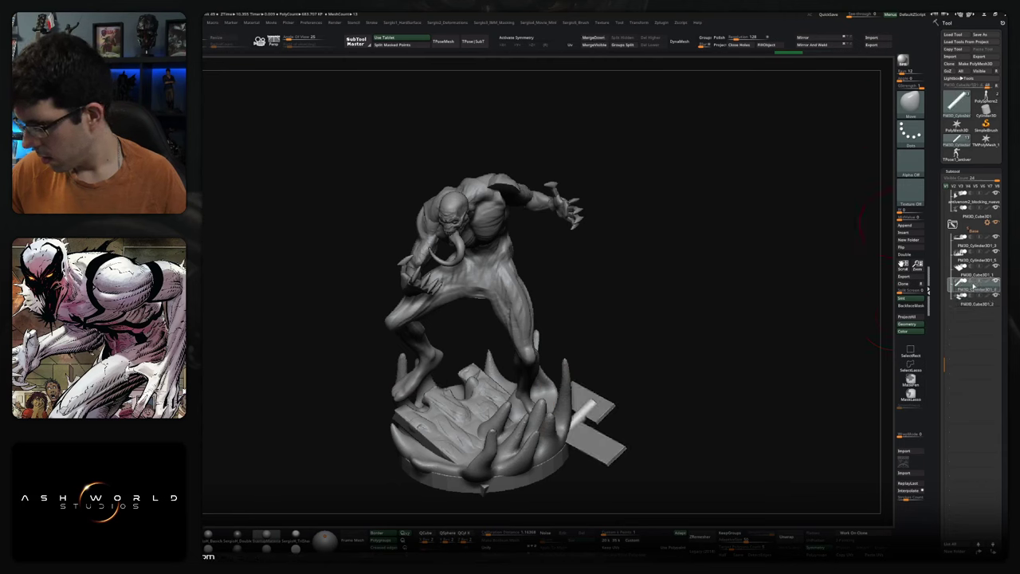
click(966, 271)
mouse_move(974, 260)
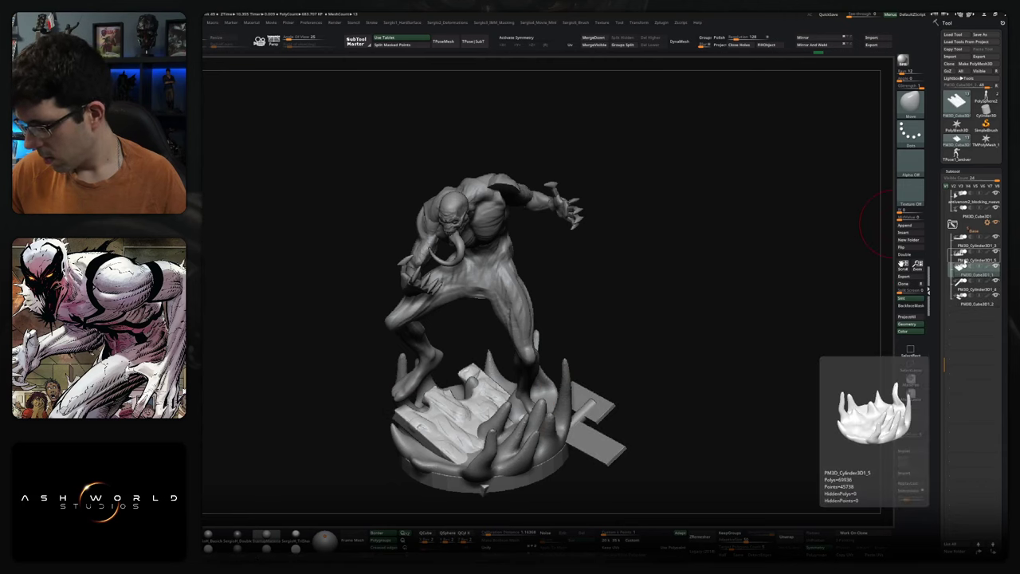
click(963, 261)
click(831, 39)
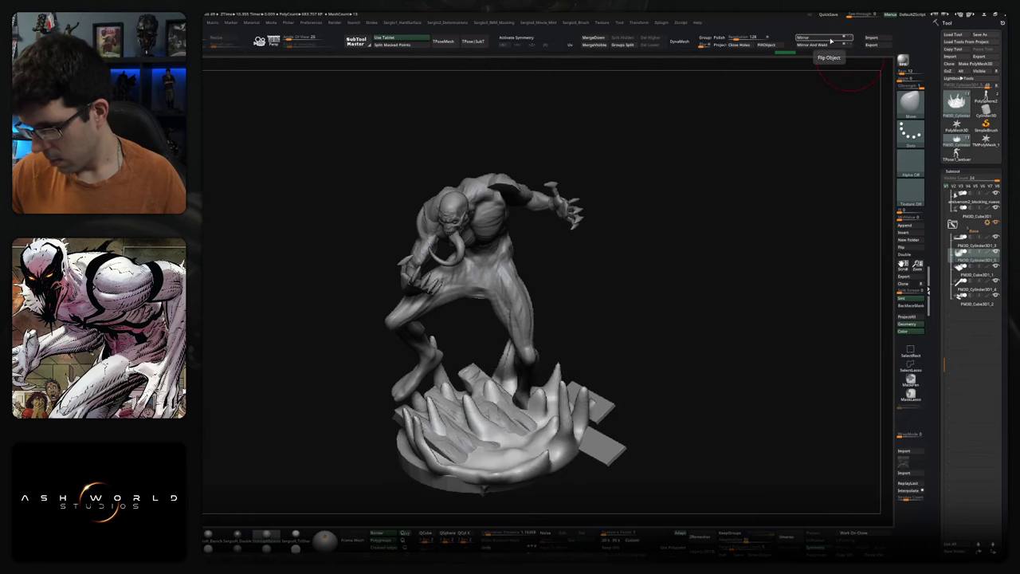
click(963, 239)
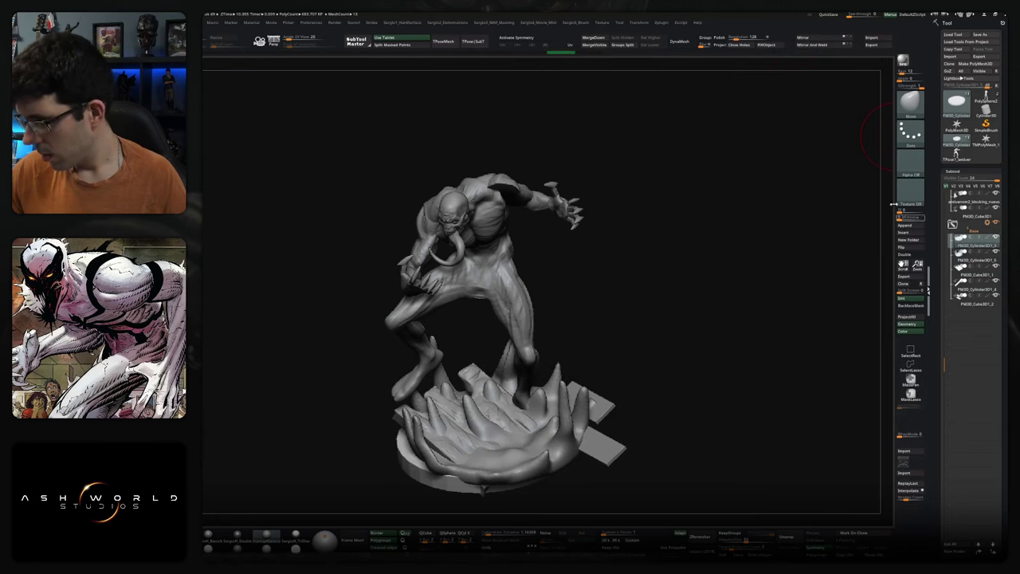
- Mirror the base piece too and set the Transpose gizmo on the base folder
click(807, 39)
drag(590, 384, 552, 405)
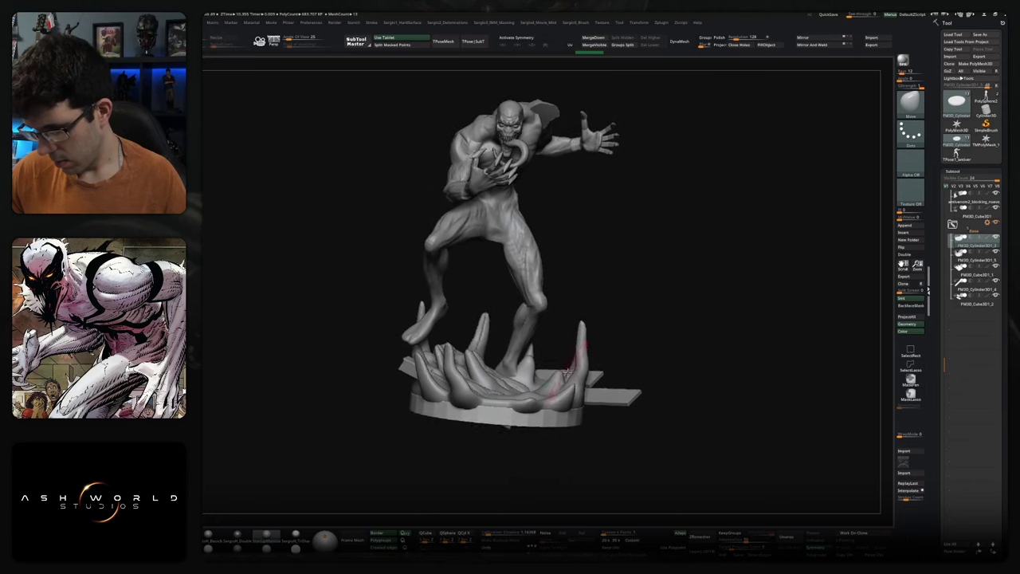
key(w)
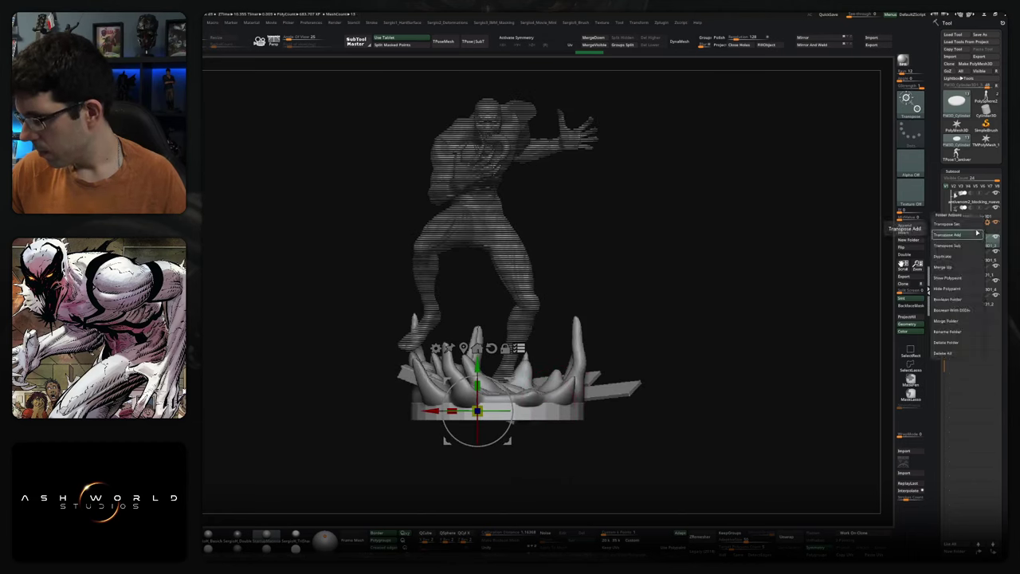
click(987, 225)
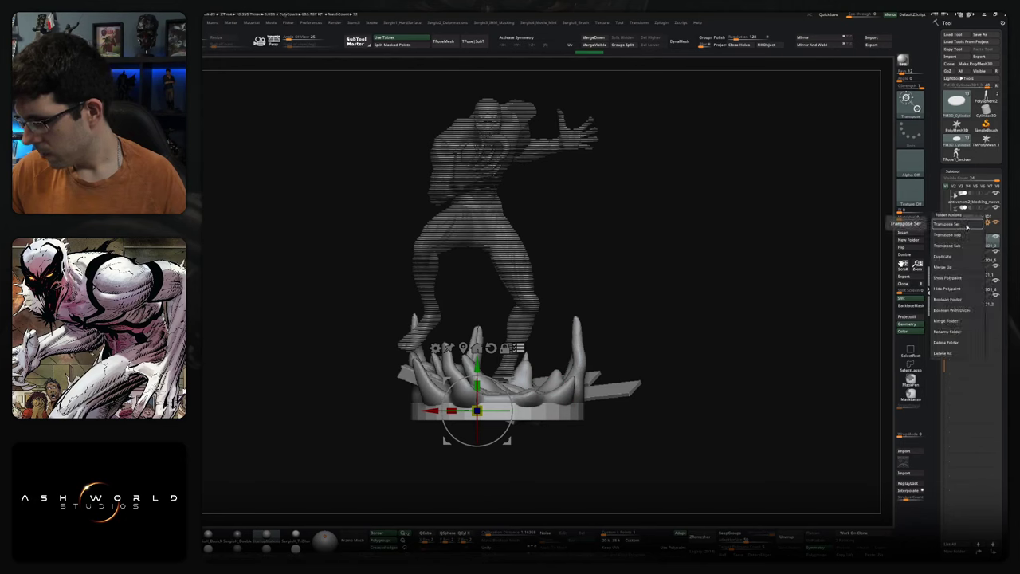
click(966, 226)
- Slide the whole base assembly to the left beneath the figure
drag(476, 411, 438, 412)
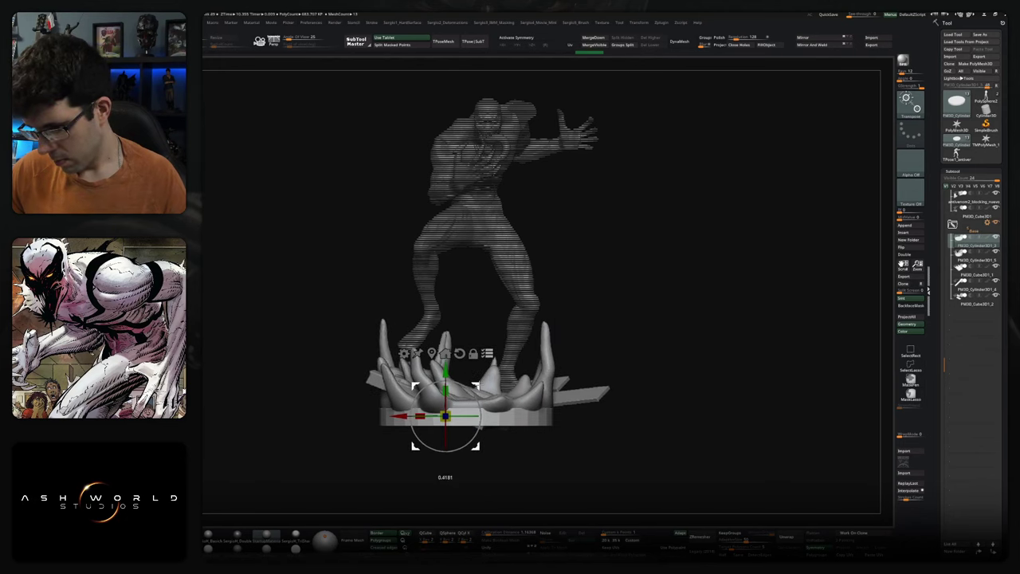
mouse_move(581, 348)
mouse_down()
mouse_move(603, 399)
mouse_move(615, 318)
mouse_move(639, 362)
mouse_up()
key(q)
key(w)
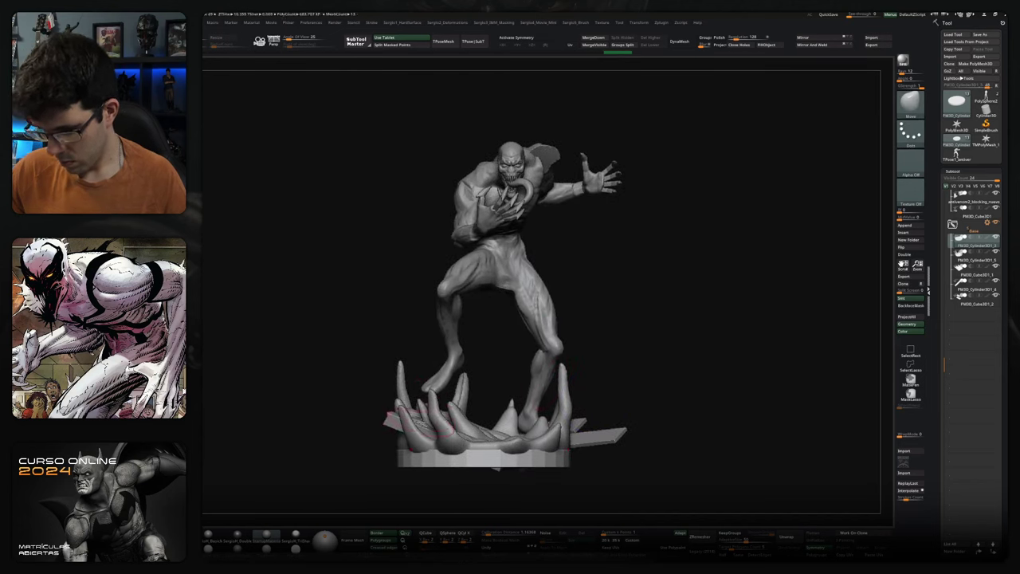
drag(515, 403, 518, 383)
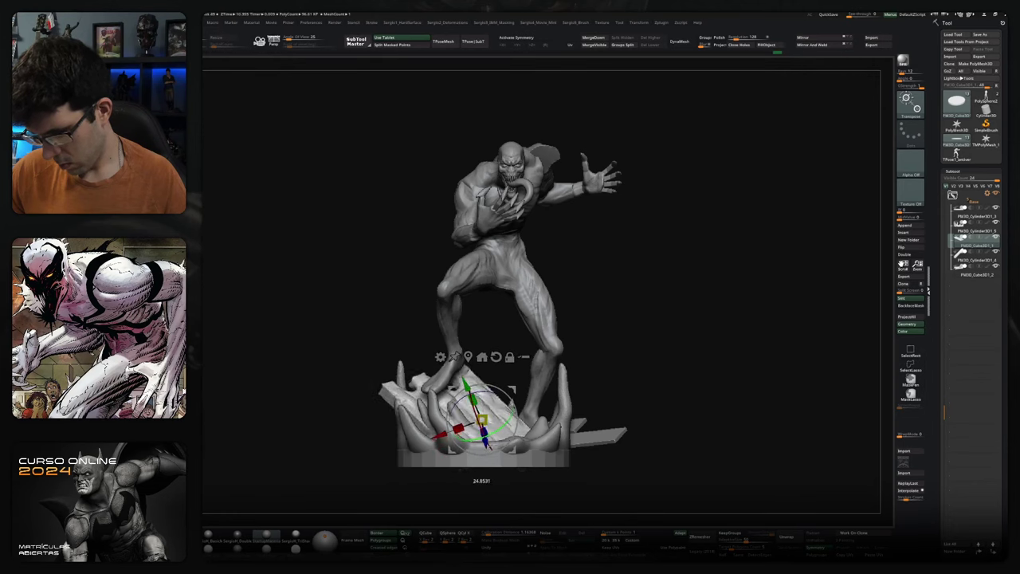
- Reposition the gizmo on the plank and shift and angle the plank across the base
mouse_move(524, 432)
mouse_down()
mouse_move(446, 435)
mouse_move(542, 430)
mouse_up()
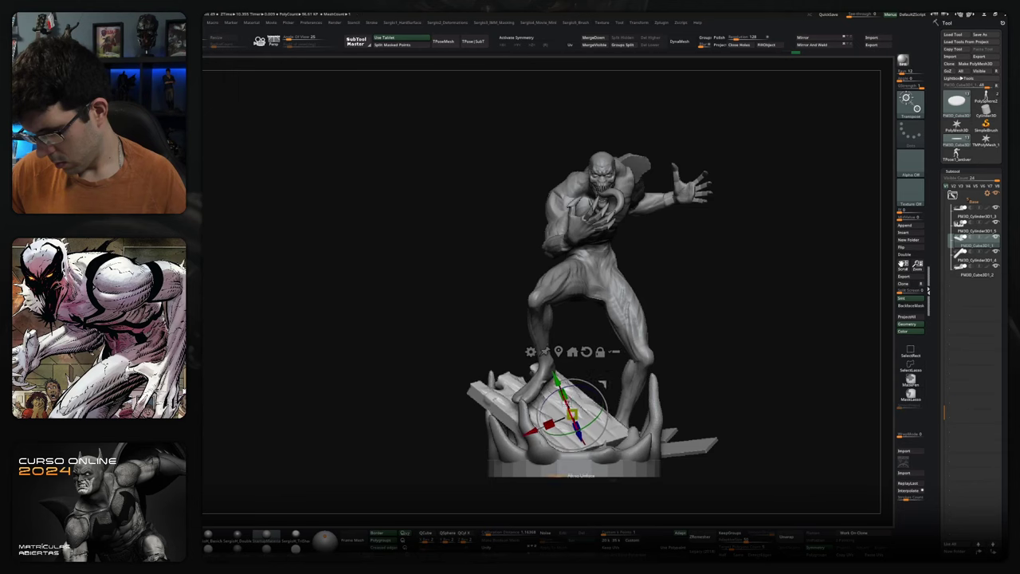
mouse_move(572, 414)
mouse_down()
mouse_move(580, 401)
mouse_move(590, 430)
mouse_up()
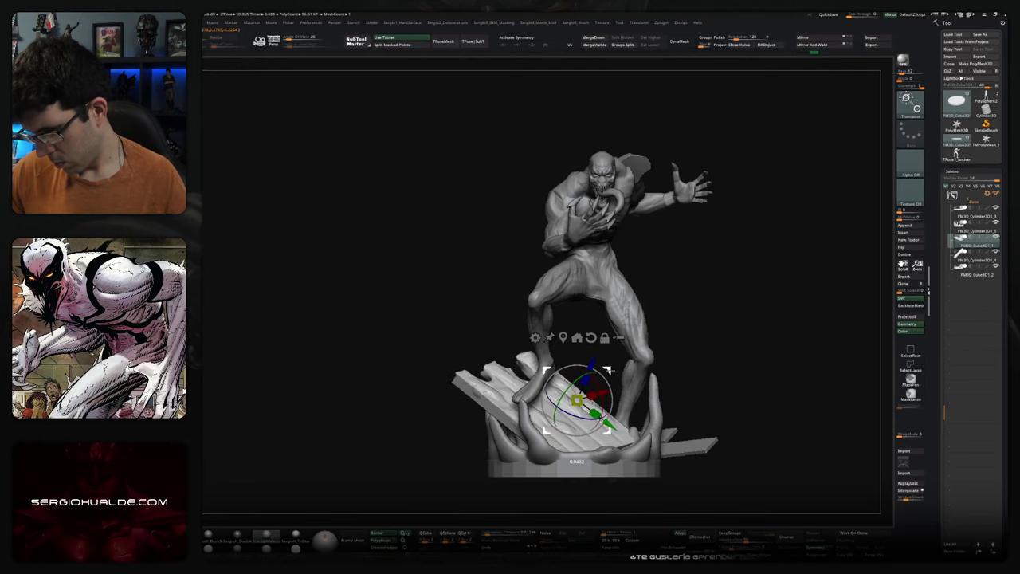
mouse_move(478, 416)
mouse_down()
mouse_move(678, 414)
mouse_move(569, 392)
mouse_move(595, 393)
mouse_move(612, 356)
mouse_up()
alt+click(570, 392)
- Exit Transpose and insert a Cylinder3D mesh as a new SubTool
key(q)
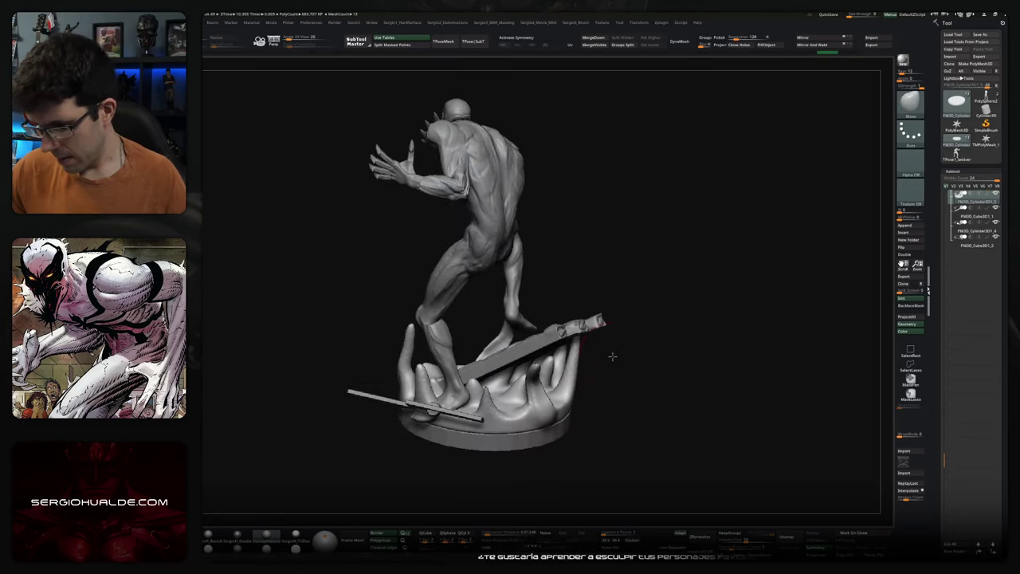
drag(694, 352, 703, 332)
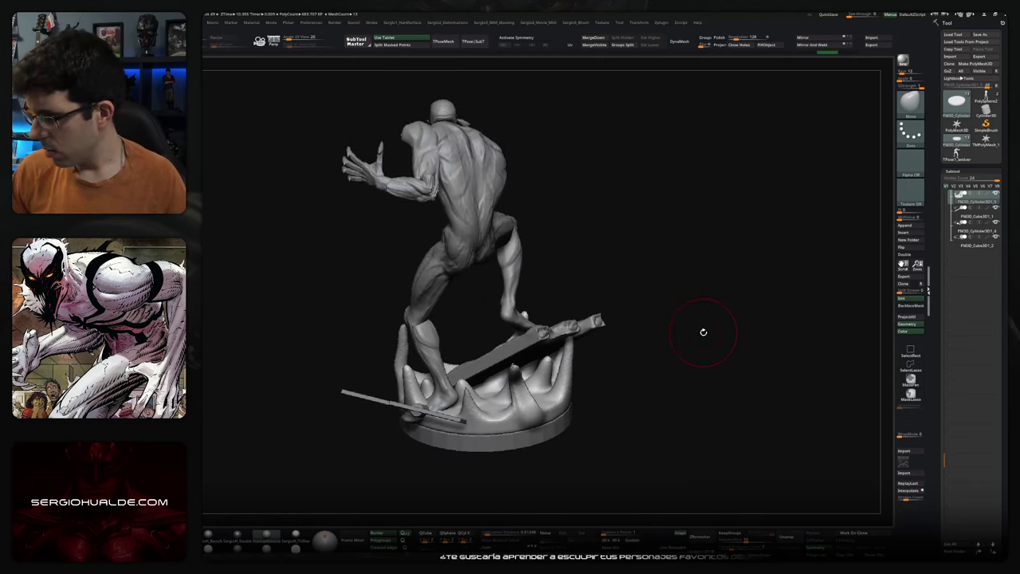
click(911, 232)
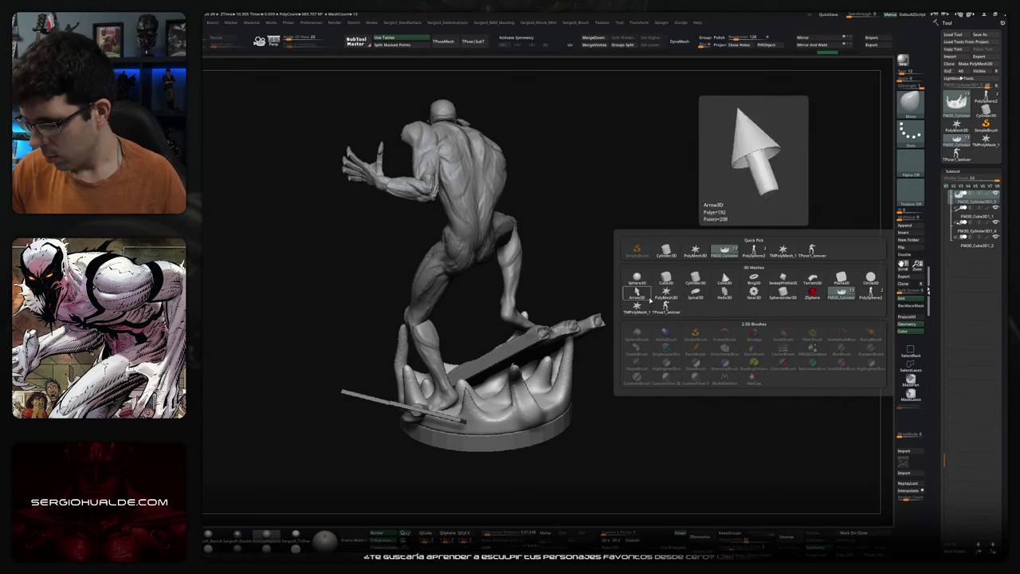
click(911, 232)
click(700, 285)
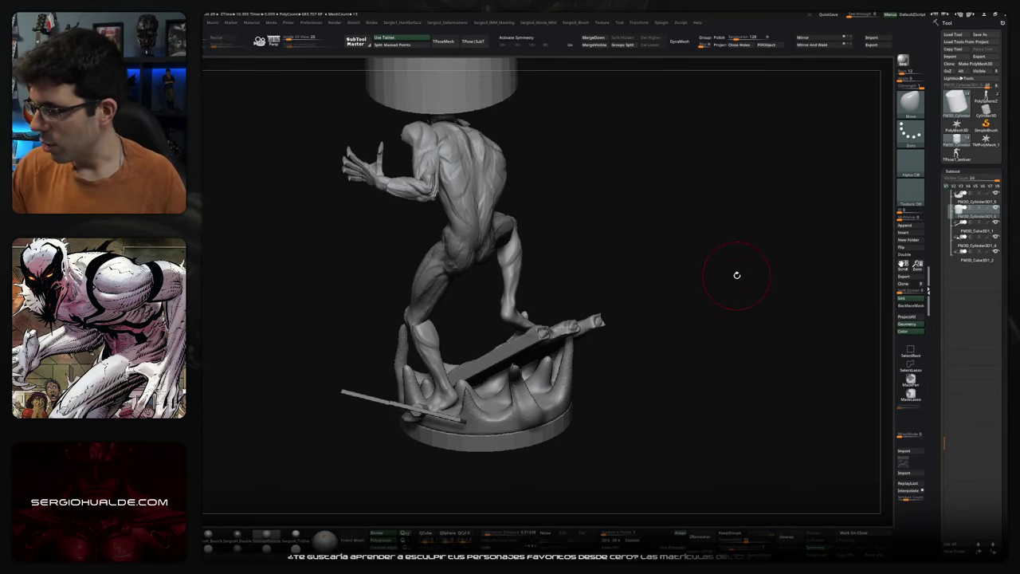
mouse_move(496, 104)
right_down()
mouse_move(574, 269)
mouse_move(465, 281)
mouse_move(558, 319)
right_up()
- With the Transpose gizmo, scale the cylinder into a flat disc and move it onto the base
key(w)
drag(564, 327, 561, 365)
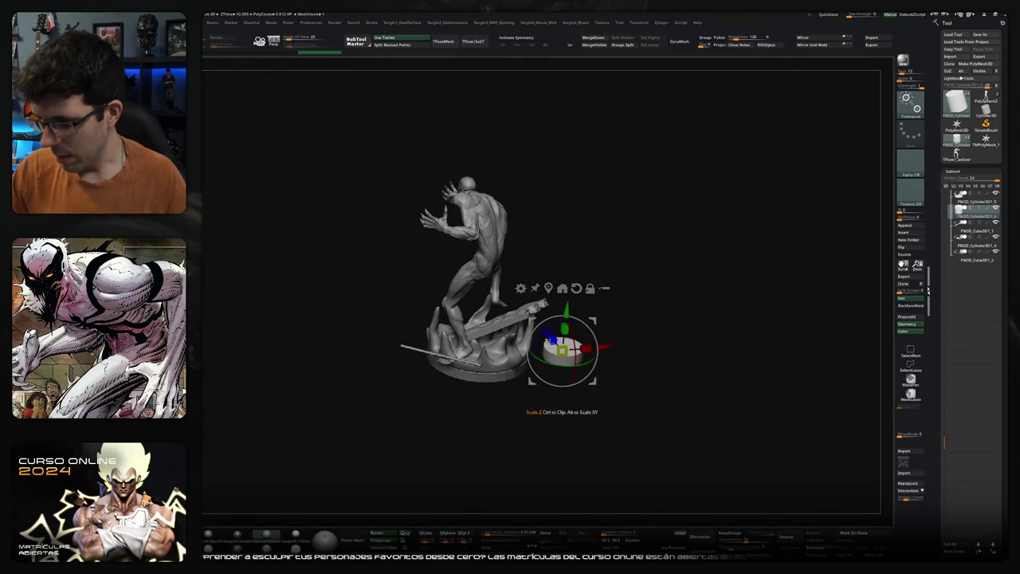
scroll(569, 354, up, 3)
mouse_move(580, 354)
mouse_down()
mouse_move(457, 334)
mouse_move(486, 350)
mouse_up()
mouse_move(605, 239)
right_down()
mouse_move(685, 247)
mouse_move(569, 353)
right_up()
drag(478, 319, 478, 343)
mouse_move(569, 353)
right_down()
mouse_move(558, 343)
mouse_move(689, 379)
mouse_move(677, 386)
mouse_move(512, 353)
mouse_move(638, 446)
mouse_move(709, 367)
right_up()
- Rotate, stretch and tilt the disc so it sits between the spikes beside the standing leg
scroll(693, 387, up, 3)
drag(670, 375, 646, 431)
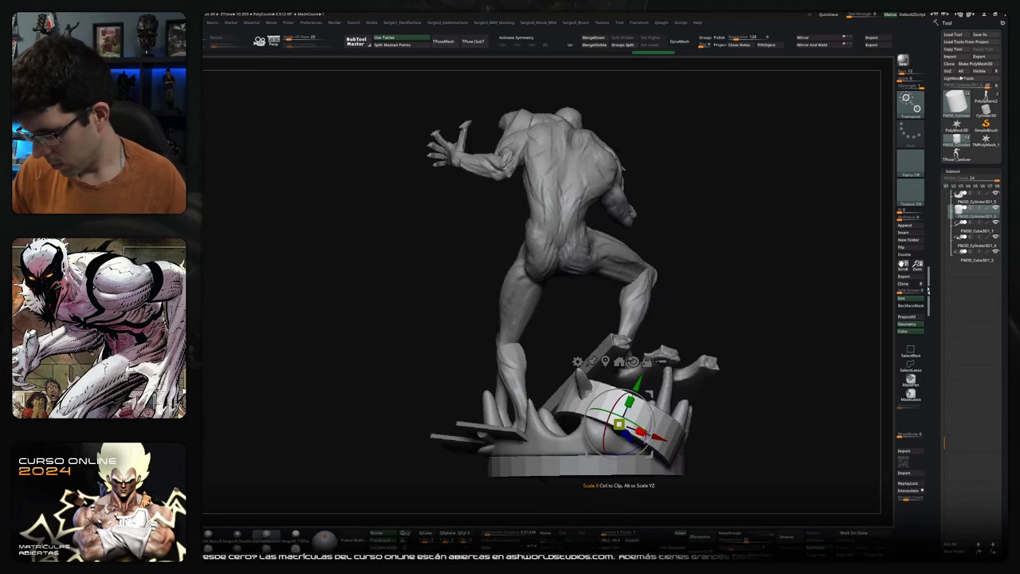
right_drag(645, 430, 639, 449)
drag(685, 374, 706, 396)
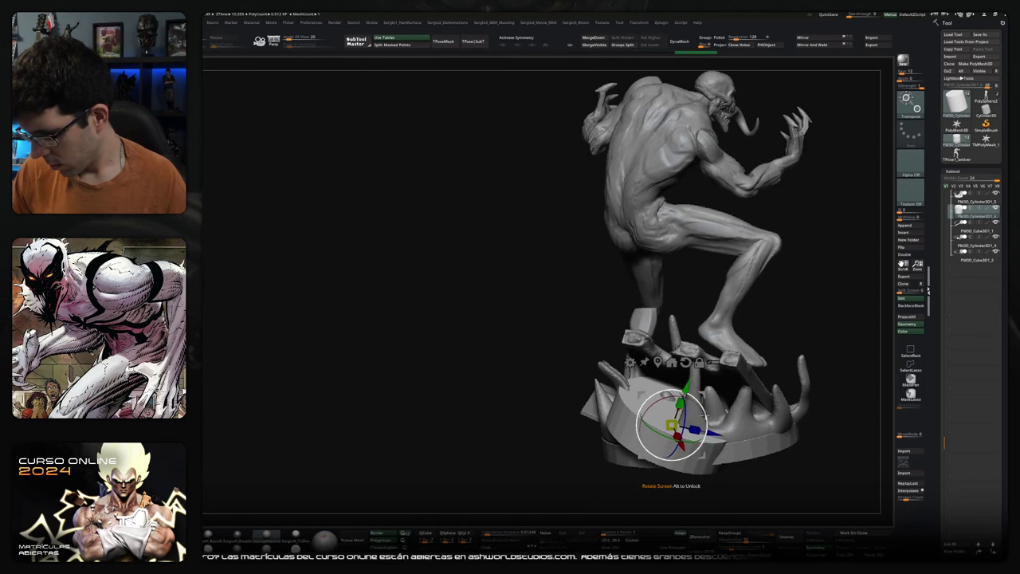
mouse_move(704, 396)
right_down()
mouse_move(671, 374)
mouse_move(701, 384)
right_up()
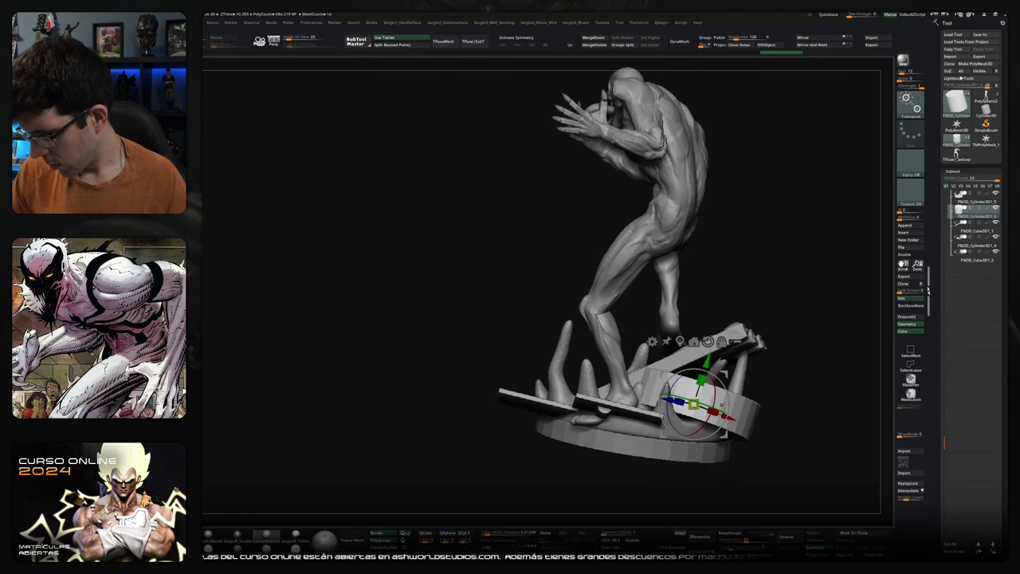
drag(723, 374, 712, 373)
right_drag(701, 399, 730, 389)
drag(765, 396, 761, 415)
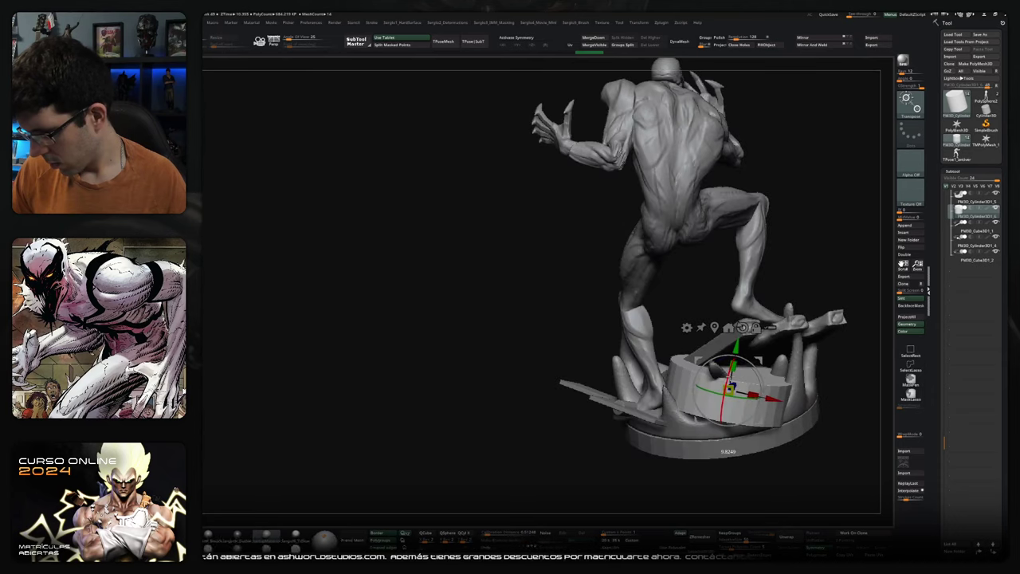
key(q)
mouse_move(729, 391)
alt+right_down()
mouse_move(719, 388)
mouse_move(717, 405)
alt+right_up()
alt+click(719, 387)
- Switch to the ZModeler brush and Solo the cylinder disc
key(b)
key(z)
key(m)
key(space)
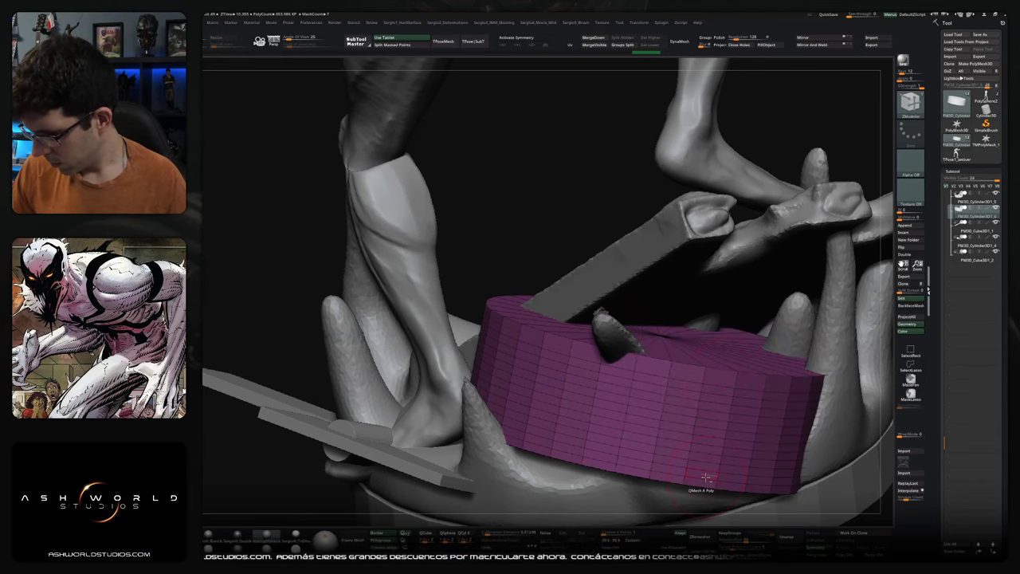
key(alt+s)
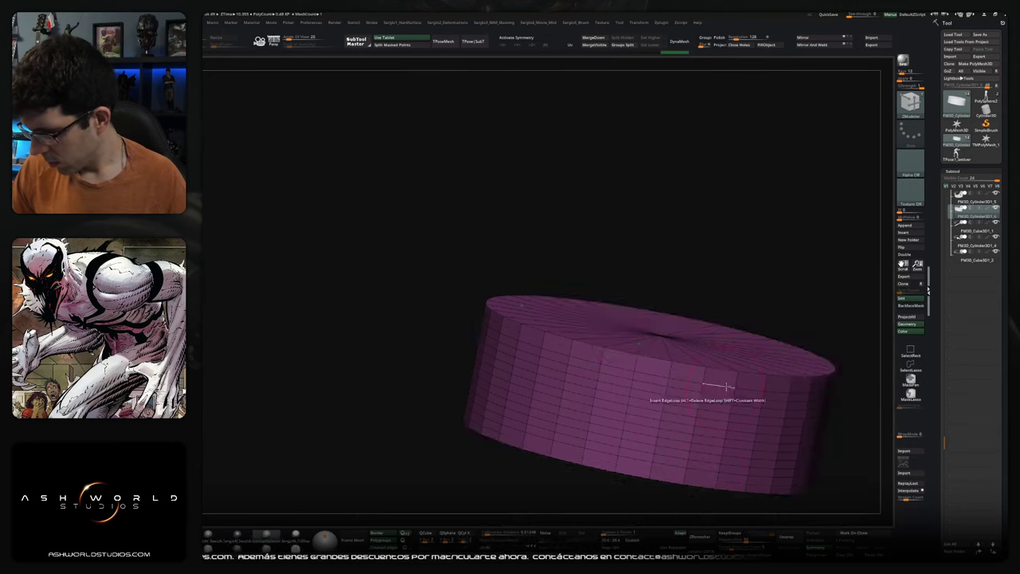
right_drag(706, 446, 718, 383)
- Insert an edge loop around the disc's top rim with Edge > Insert EdgeLoop
key(space)
click(732, 360)
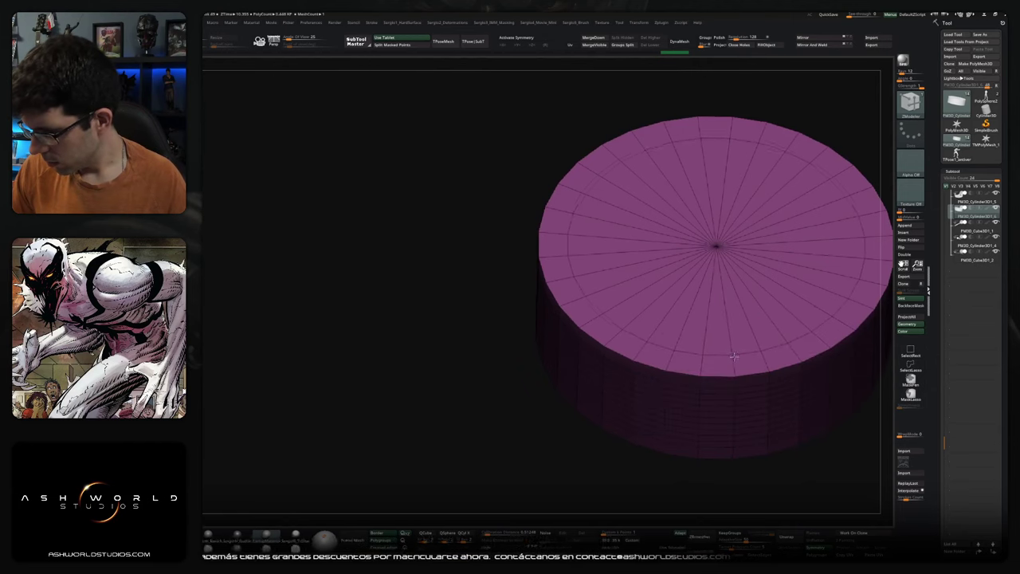
right_drag(733, 367, 695, 368)
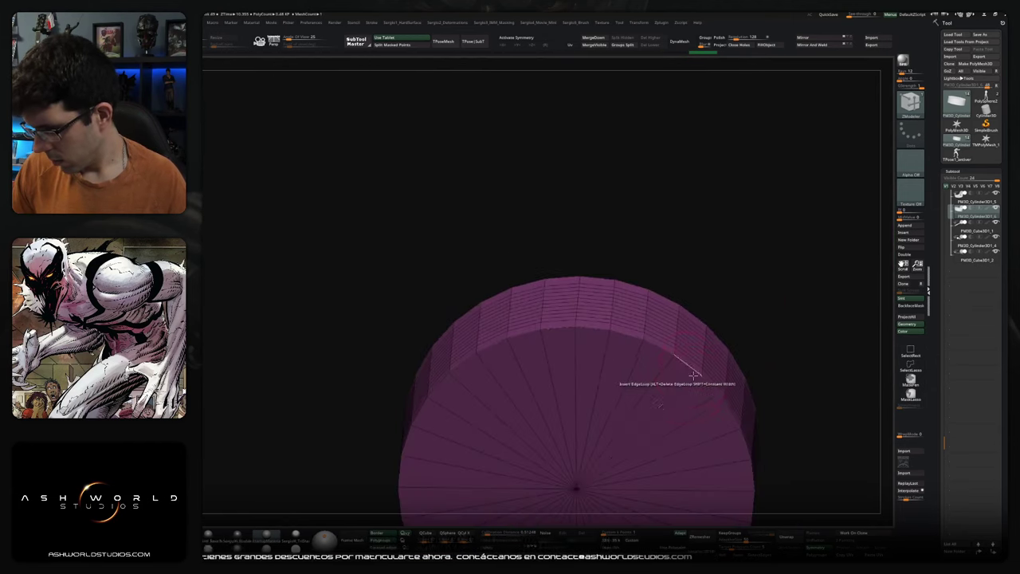
right_drag(688, 388, 685, 411)
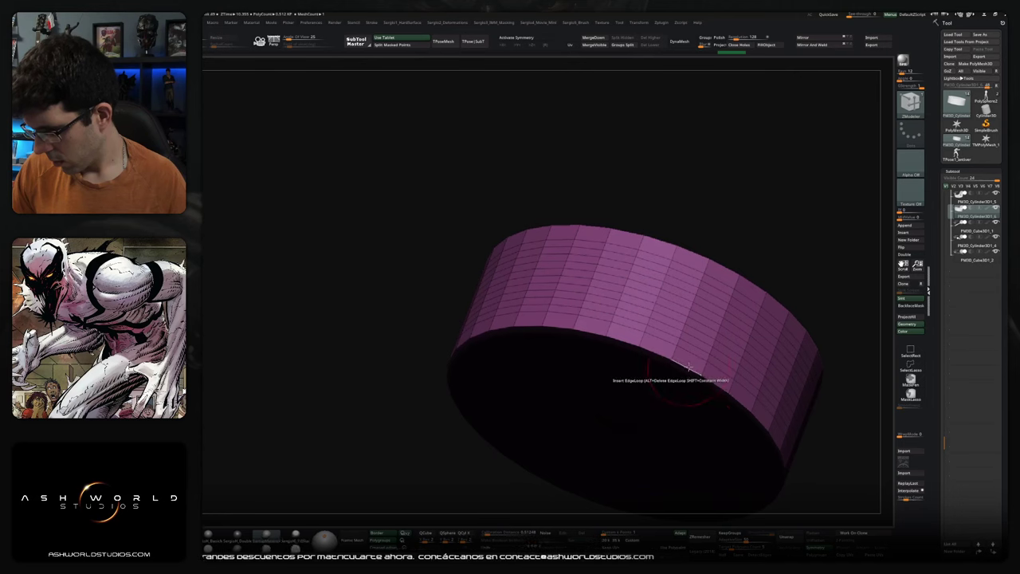
key(space)
right_drag(689, 367, 710, 329)
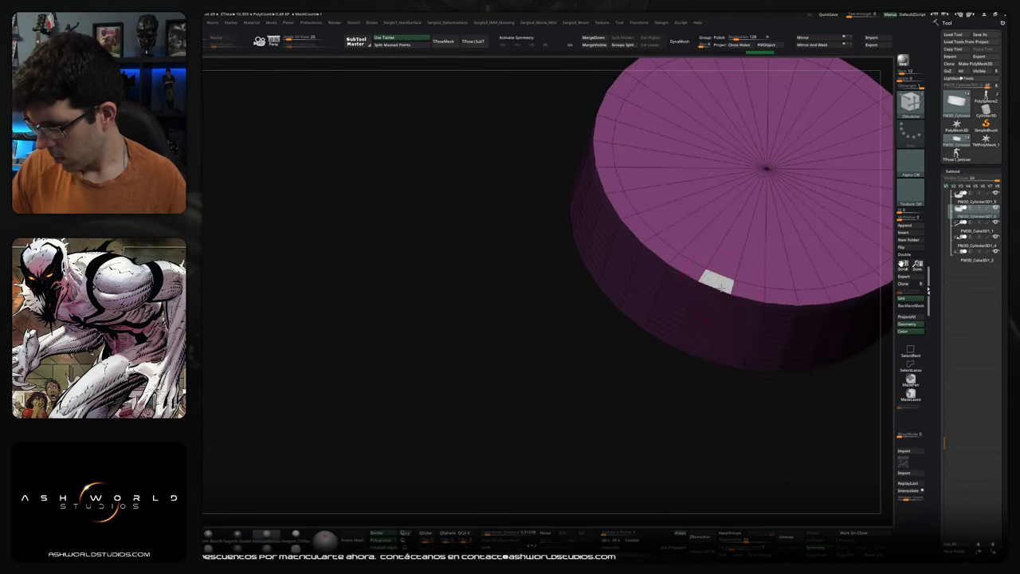
click(721, 290)
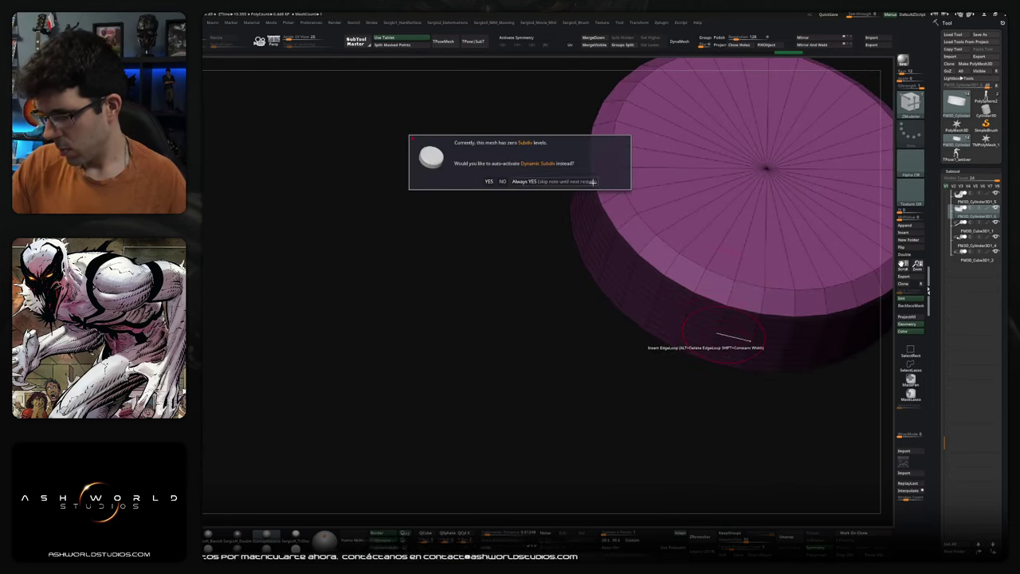
- Show the whole statue again and return to the sculpting brush
mouse_move(663, 314)
alt+right_down()
mouse_move(685, 335)
mouse_move(727, 342)
mouse_move(627, 335)
mouse_move(614, 374)
mouse_move(622, 384)
mouse_move(637, 342)
mouse_move(719, 341)
mouse_move(768, 374)
mouse_move(808, 371)
mouse_move(739, 337)
alt+right_up()
key(w)
key(q)
mouse_move(635, 288)
right_down()
mouse_move(656, 268)
mouse_move(645, 228)
mouse_move(671, 225)
right_up()
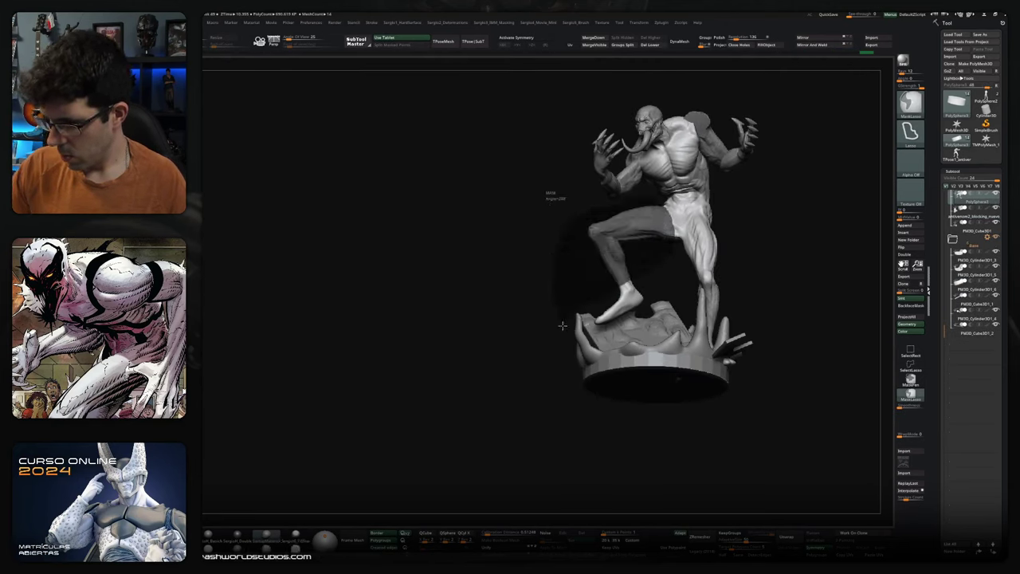
- Rotate the figure's front leg at the hip with the Transpose gizmo
key(w)
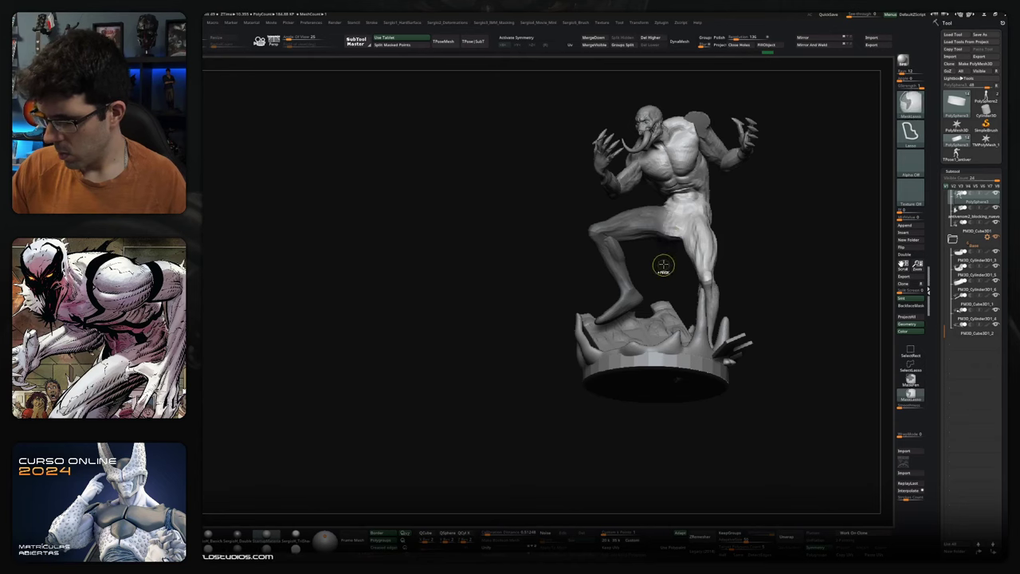
right_drag(669, 239, 666, 255)
drag(666, 255, 670, 271)
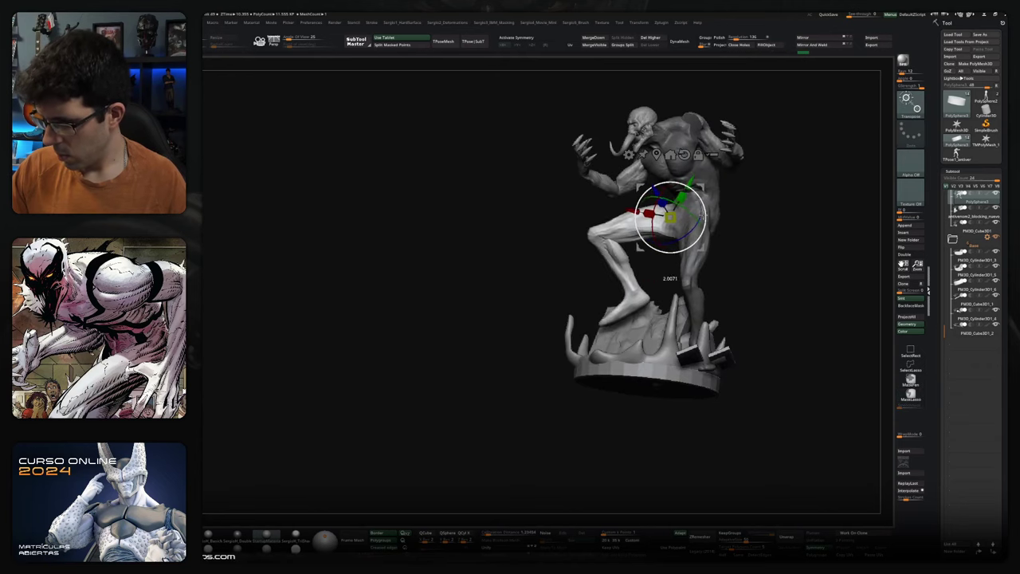
mouse_move(674, 261)
right_down()
mouse_move(635, 303)
mouse_move(676, 272)
right_up()
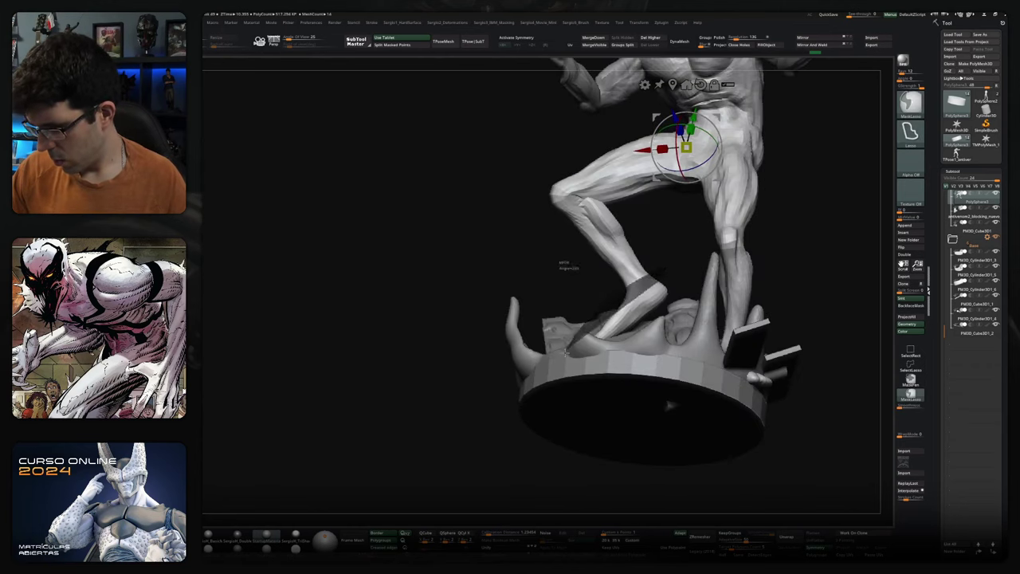
- Mask the body so only the front foot stays free, checking the plank beneath it
ctrl+click(661, 275)
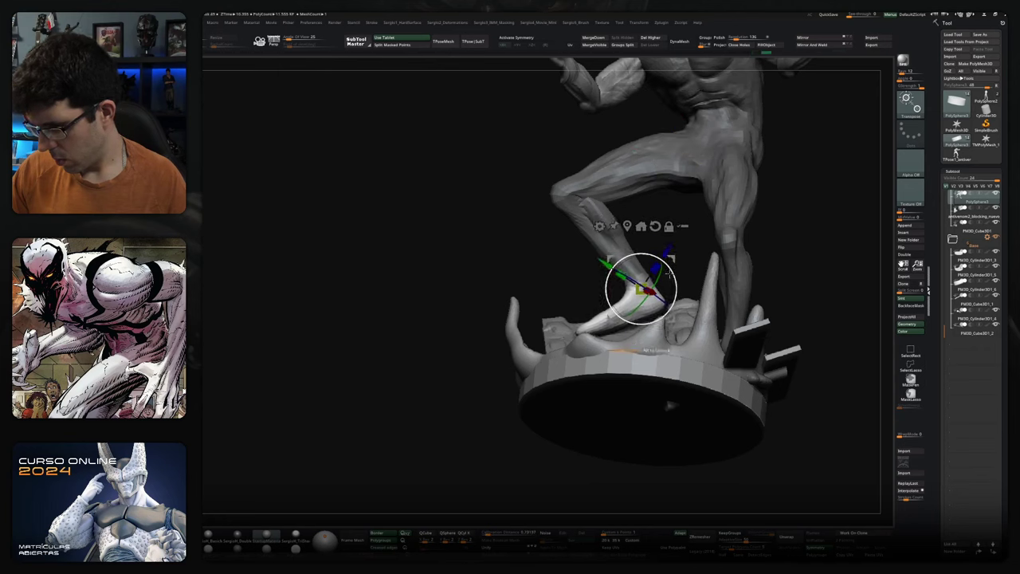
right_drag(642, 291, 670, 296)
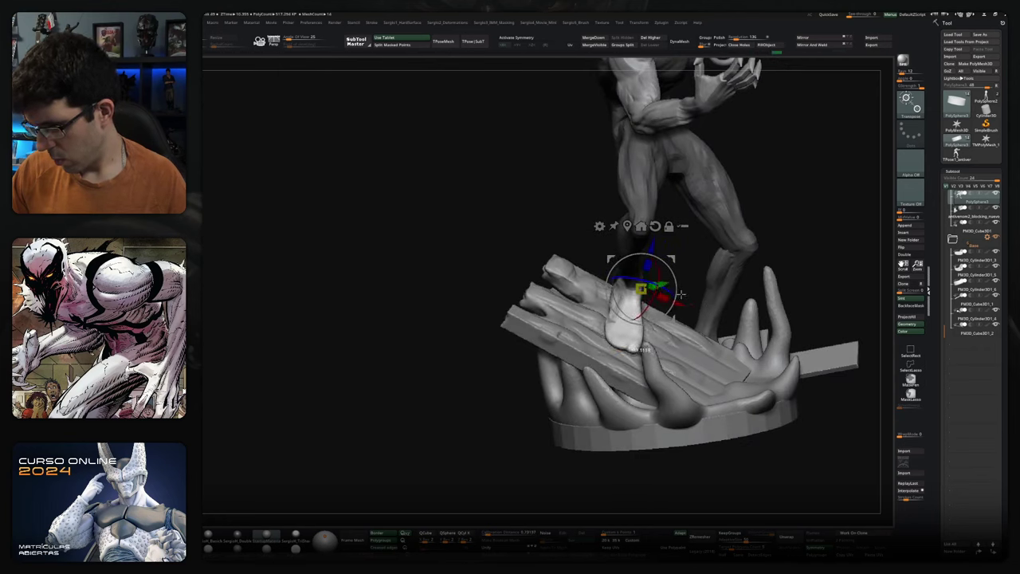
mouse_move(641, 291)
right_down()
mouse_move(618, 286)
mouse_move(634, 270)
right_up()
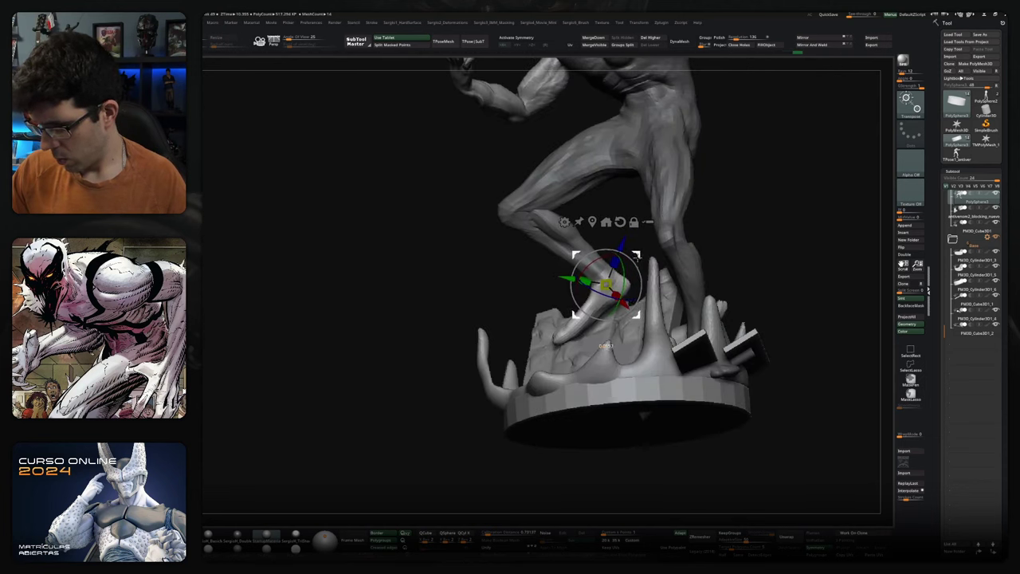
right_drag(638, 271, 638, 263)
right_drag(583, 317, 581, 302)
key(q)
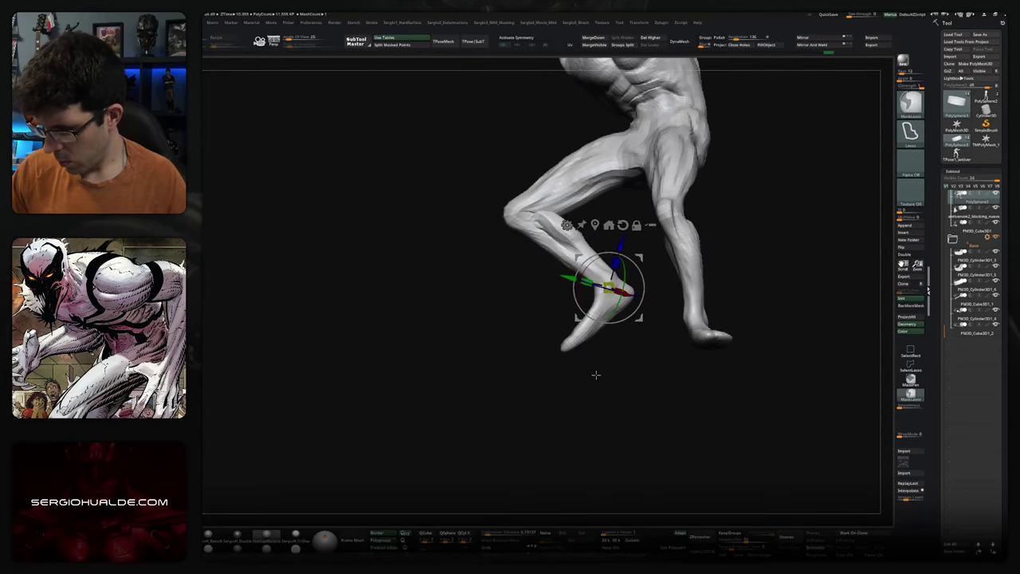
key(w)
ctrl+click(581, 338)
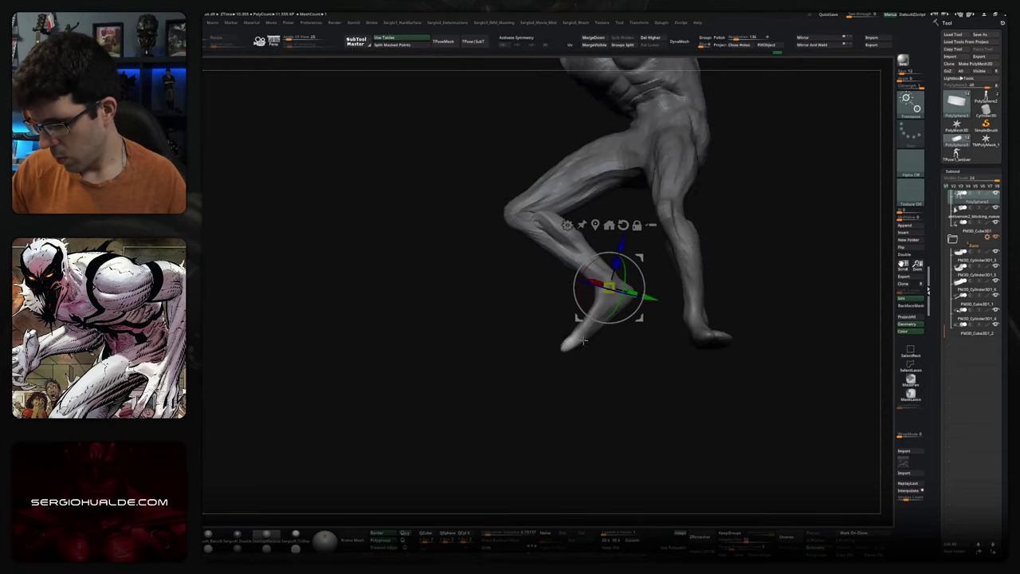
mouse_move(611, 355)
right_down()
mouse_move(637, 392)
mouse_move(651, 314)
mouse_move(648, 344)
mouse_move(663, 353)
mouse_move(617, 329)
mouse_move(617, 314)
mouse_move(618, 329)
mouse_move(548, 328)
mouse_move(572, 458)
right_up()
- Review the posed statue from three-quarter and front views, then switch to MaskLasso
mouse_move(550, 326)
right_down()
mouse_move(542, 330)
mouse_move(570, 331)
mouse_move(556, 353)
mouse_move(594, 330)
mouse_move(591, 269)
mouse_move(575, 263)
mouse_move(613, 263)
mouse_move(586, 316)
right_up()
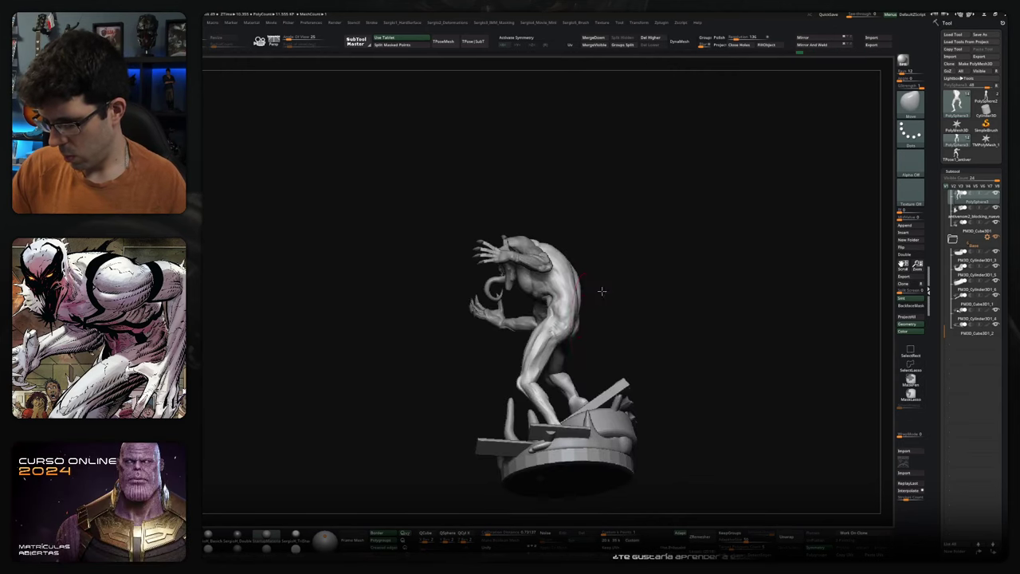
right_drag(577, 325, 578, 321)
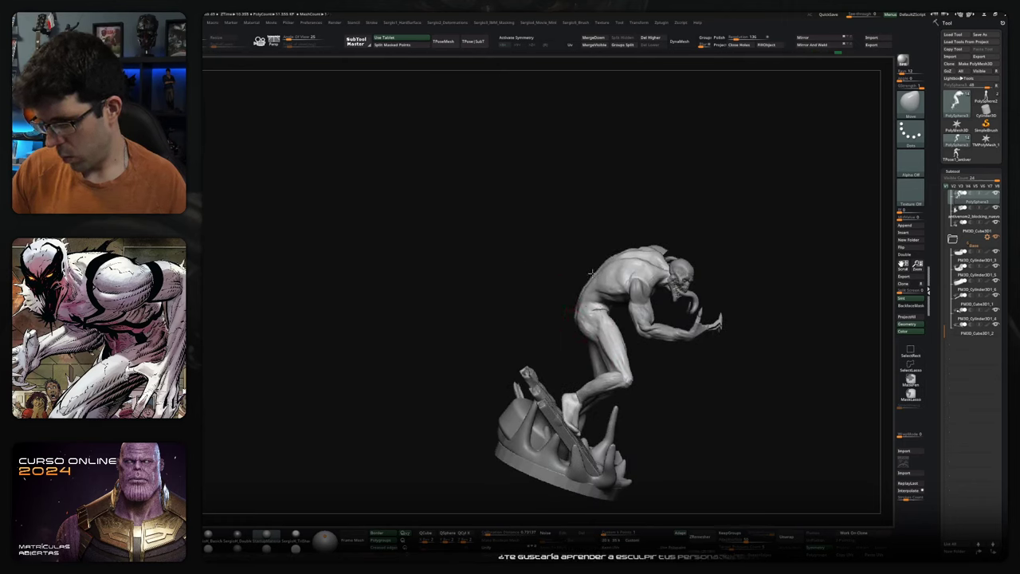
right_drag(581, 294, 626, 296)
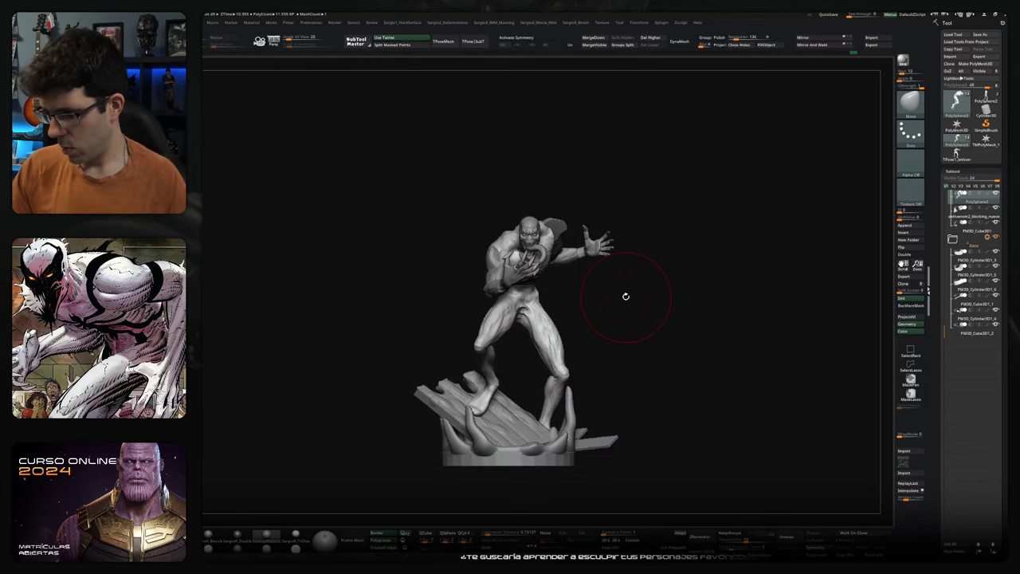
key(ctrl)
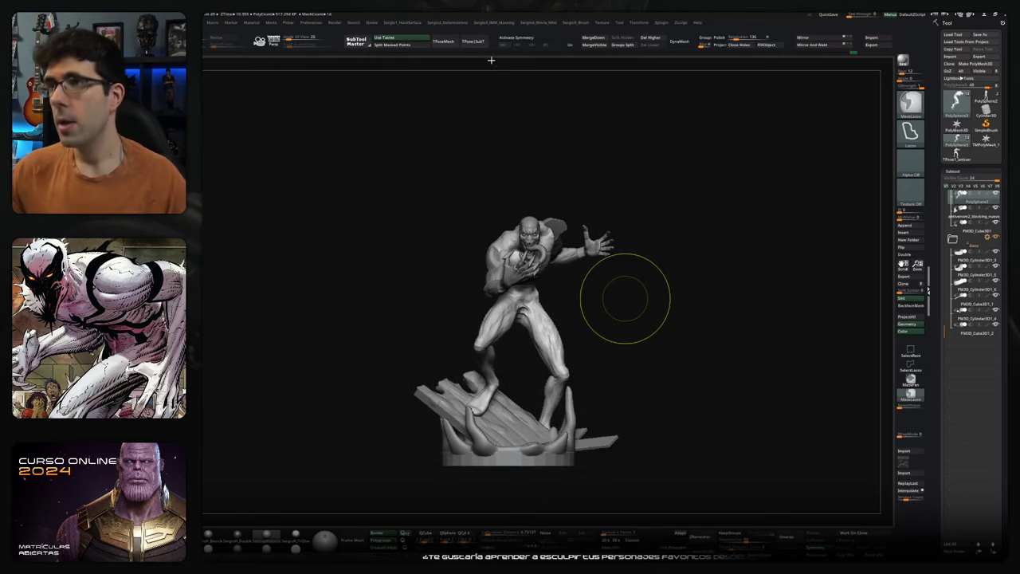
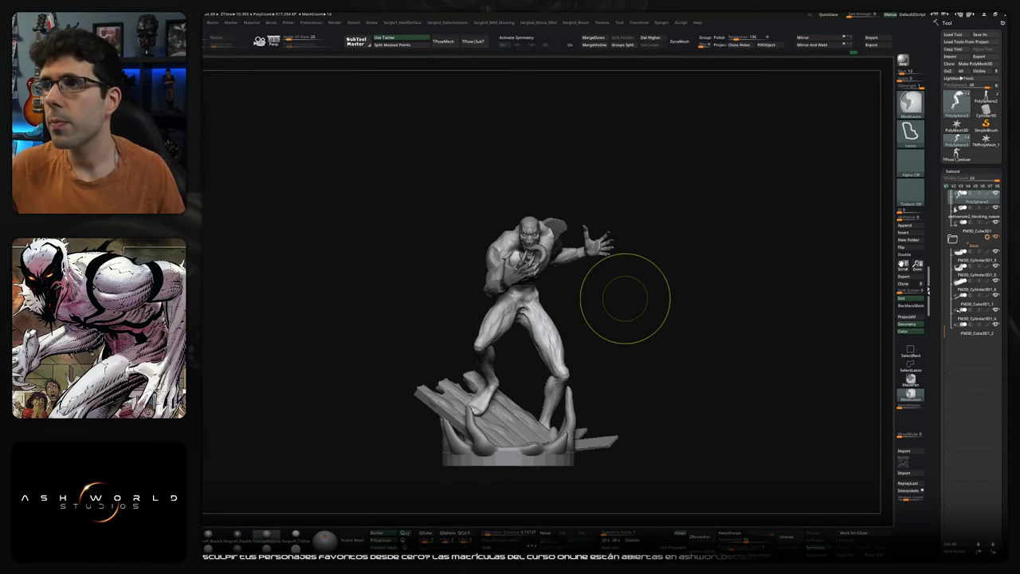
- Zoom in on the upper body and step the arm mesh up one subdivision level
key(ctrl)
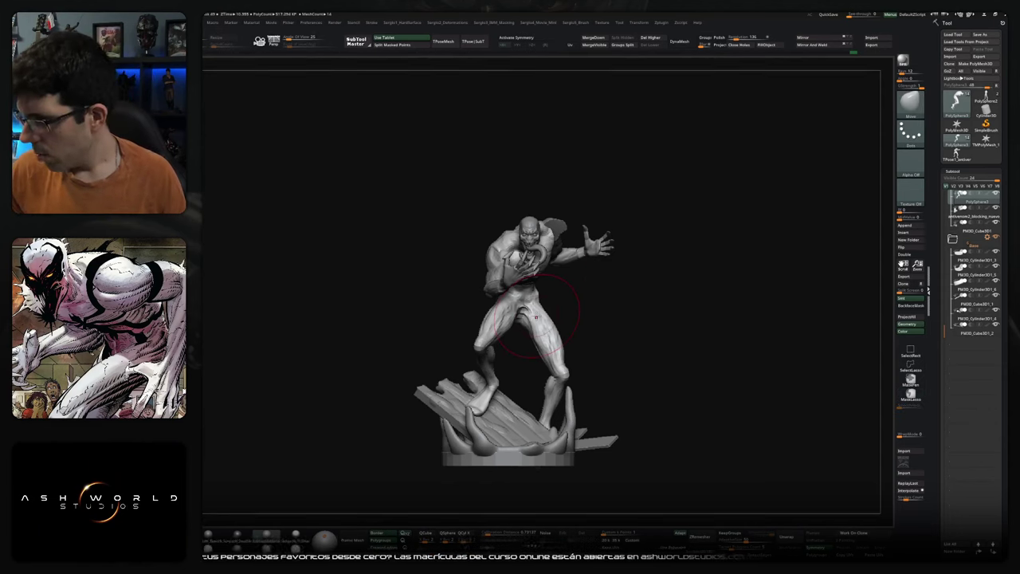
mouse_move(701, 338)
ctrl+right_down()
mouse_move(550, 314)
mouse_move(601, 323)
ctrl+right_up()
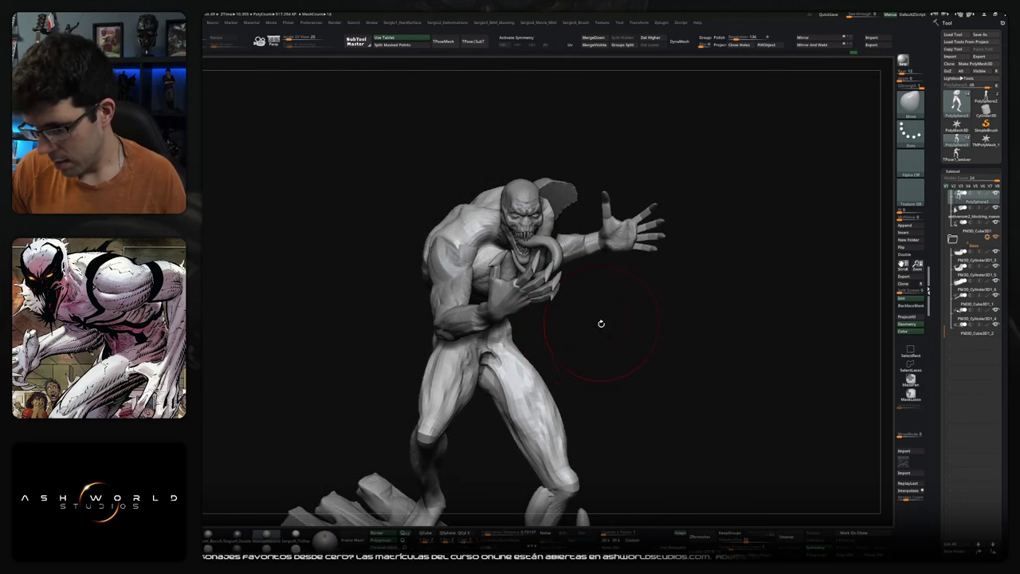
key(d)
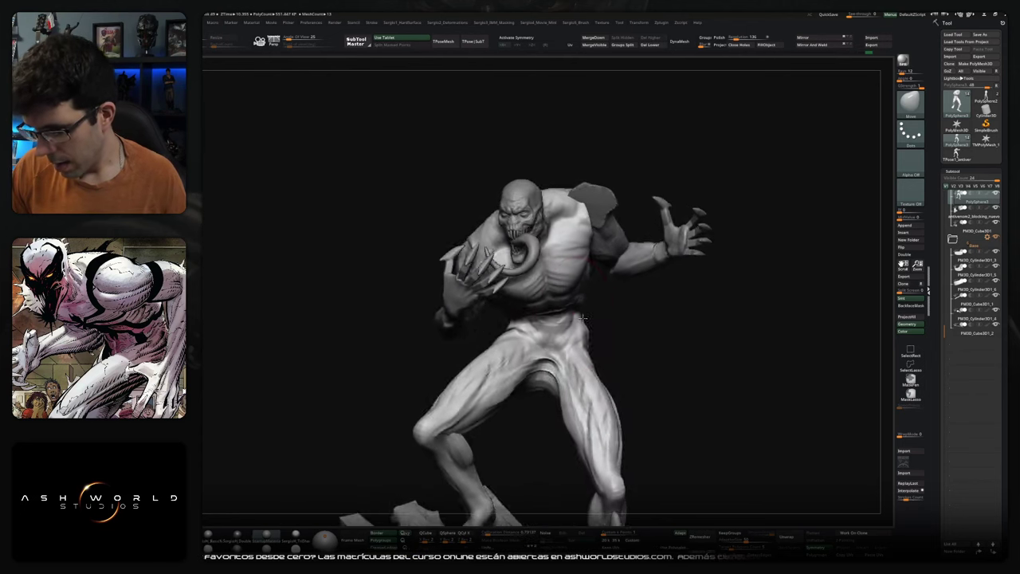
right_drag(533, 326, 539, 301)
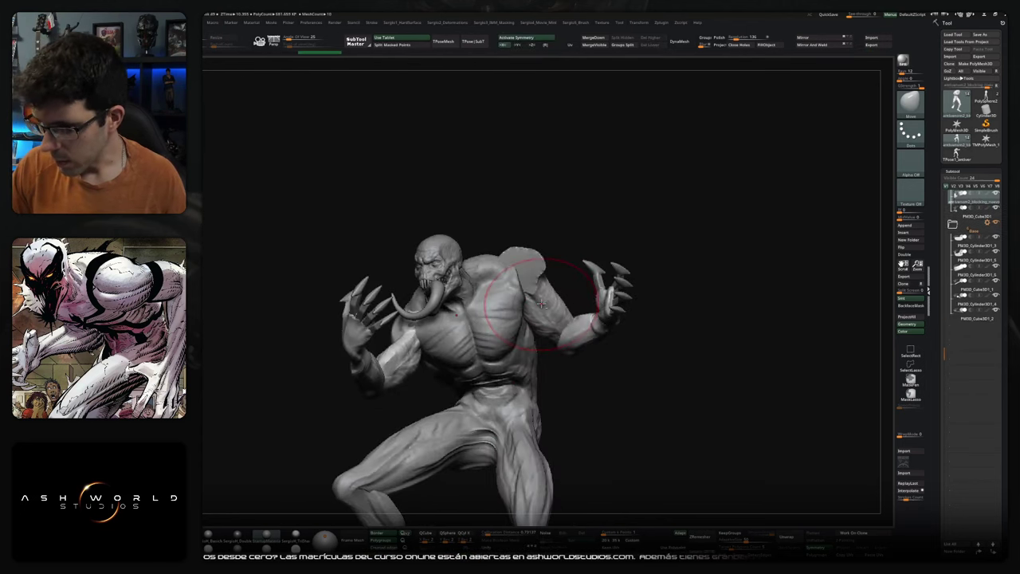
- Toggle Solo on the arm subtool, then view the figure from above and the side
ctrl+shift+click(533, 284)
ctrl+shift+click(533, 284)
ctrl+shift+click(532, 283)
ctrl+shift+click(533, 287)
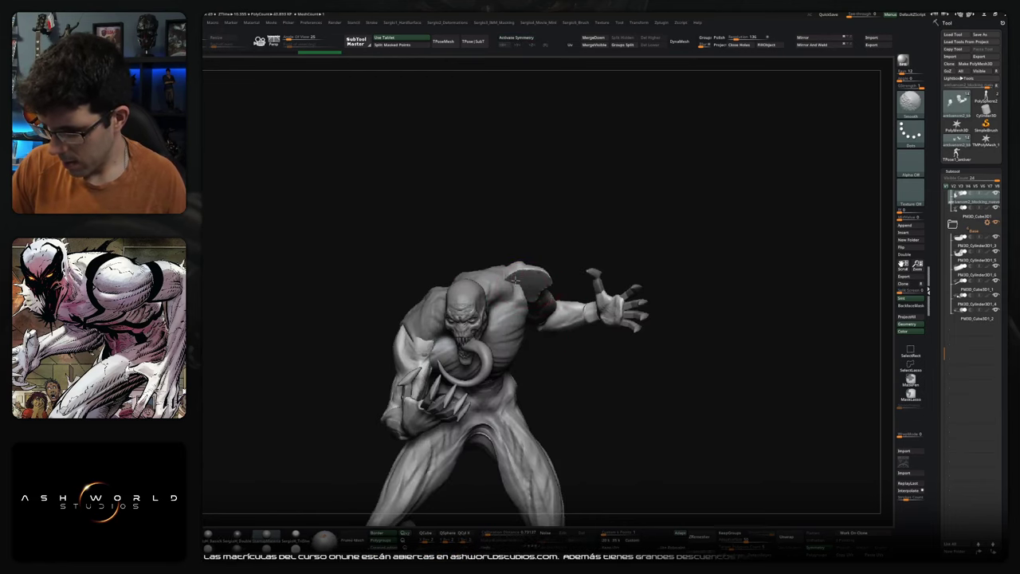
mouse_move(526, 288)
right_down()
mouse_move(569, 319)
mouse_move(524, 319)
mouse_move(518, 270)
mouse_move(557, 316)
mouse_move(557, 308)
mouse_move(559, 335)
right_up()
right_drag(551, 299, 536, 310)
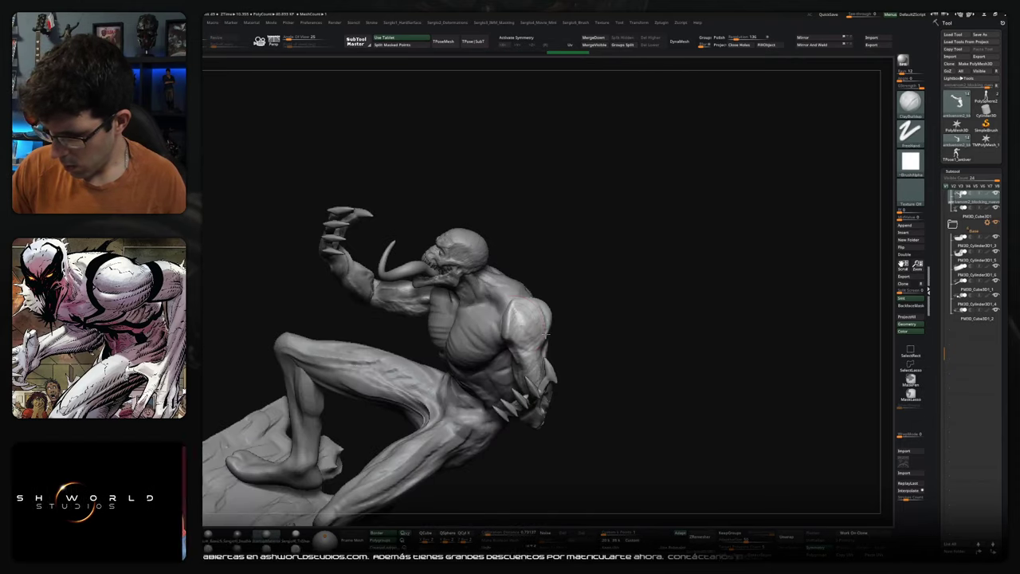
mouse_move(504, 327)
right_down()
mouse_move(514, 331)
mouse_move(492, 317)
mouse_move(502, 335)
mouse_move(526, 328)
right_up()
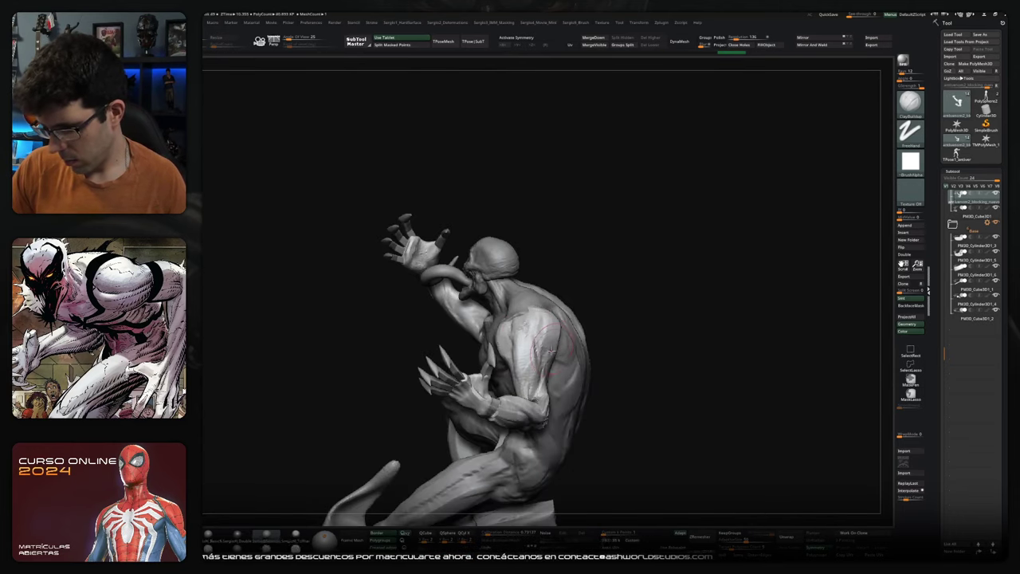
- Switch to the Move brush and turn the model to a front three-quarter view
key(b)
key(m)
key(v)
mouse_move(502, 330)
right_down()
mouse_move(532, 327)
mouse_move(522, 327)
mouse_move(518, 278)
right_up()
- Build up the right shoulder mass with ClayBuildup strokes, checking it from the side
key(b)
key(c)
key(b)
drag(514, 280, 542, 307)
mouse_move(530, 296)
right_down()
mouse_move(517, 300)
mouse_move(564, 279)
right_up()
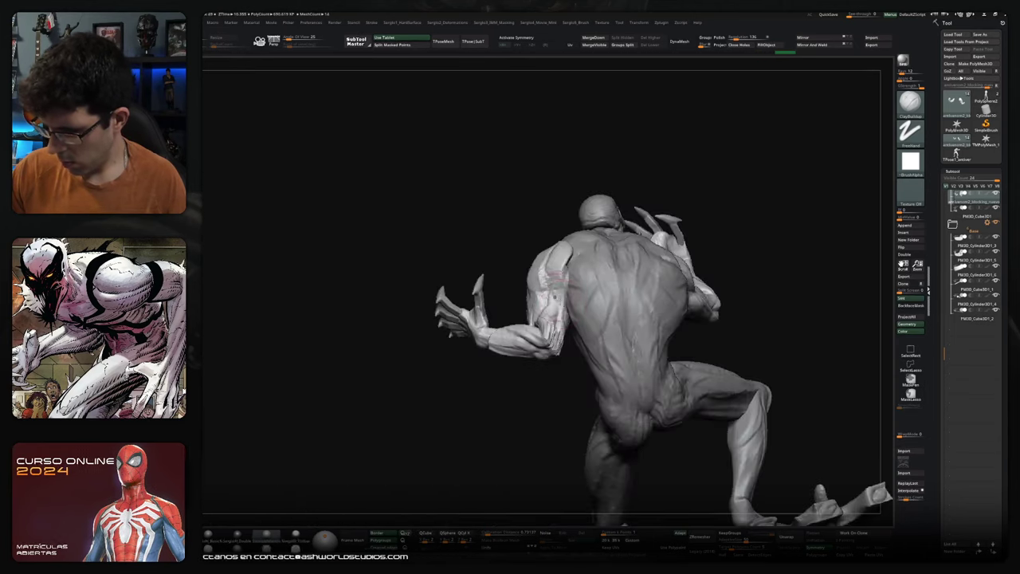
right_drag(555, 247, 565, 279)
ctrl+shift+click(564, 282)
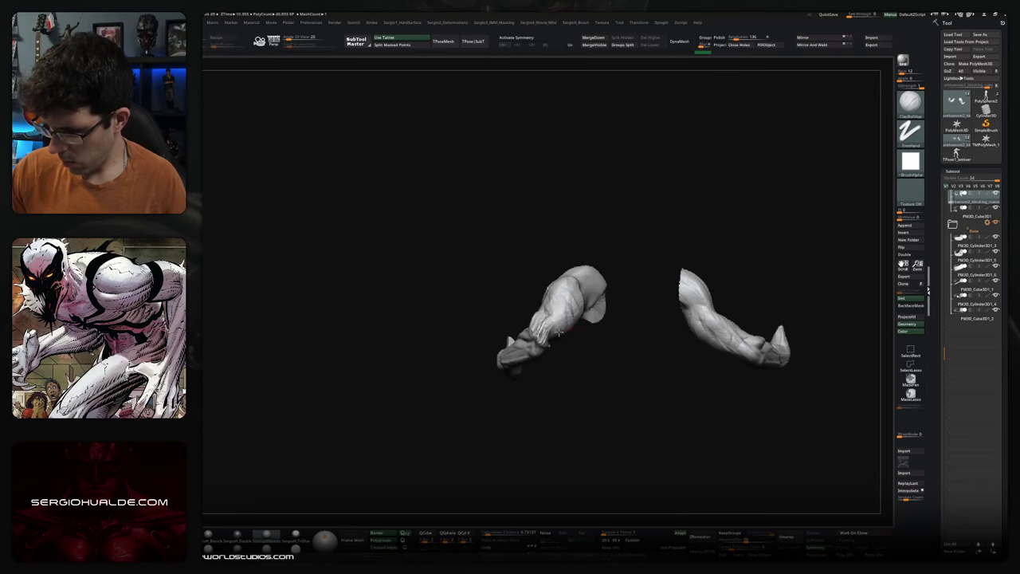
- Reshape the top of the isolated left arm, then return to the full figure
mouse_move(605, 299)
right_down()
mouse_move(622, 348)
mouse_move(629, 269)
right_up()
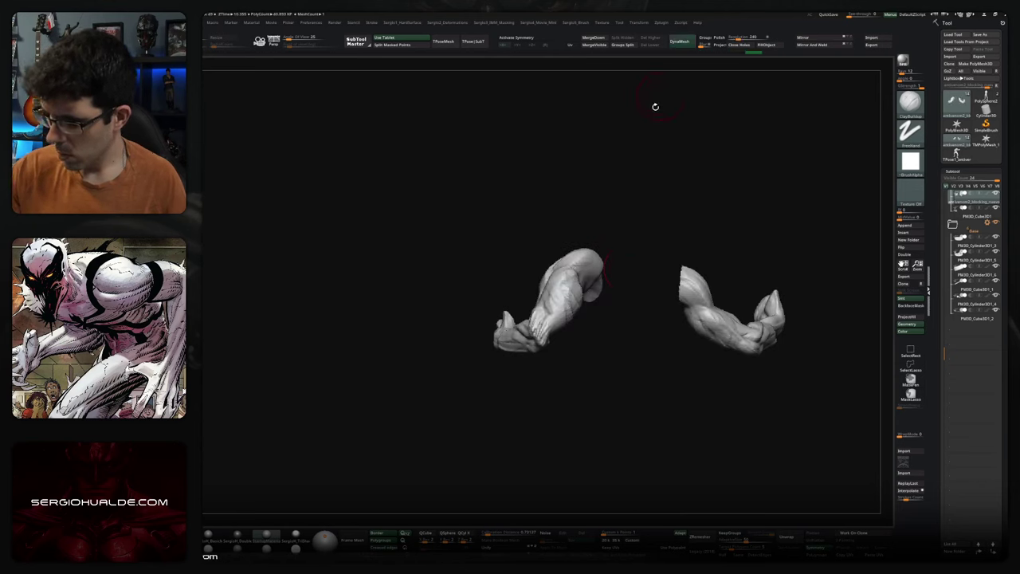
drag(572, 259, 550, 323)
mouse_move(567, 323)
right_down()
mouse_move(574, 330)
mouse_move(576, 307)
right_up()
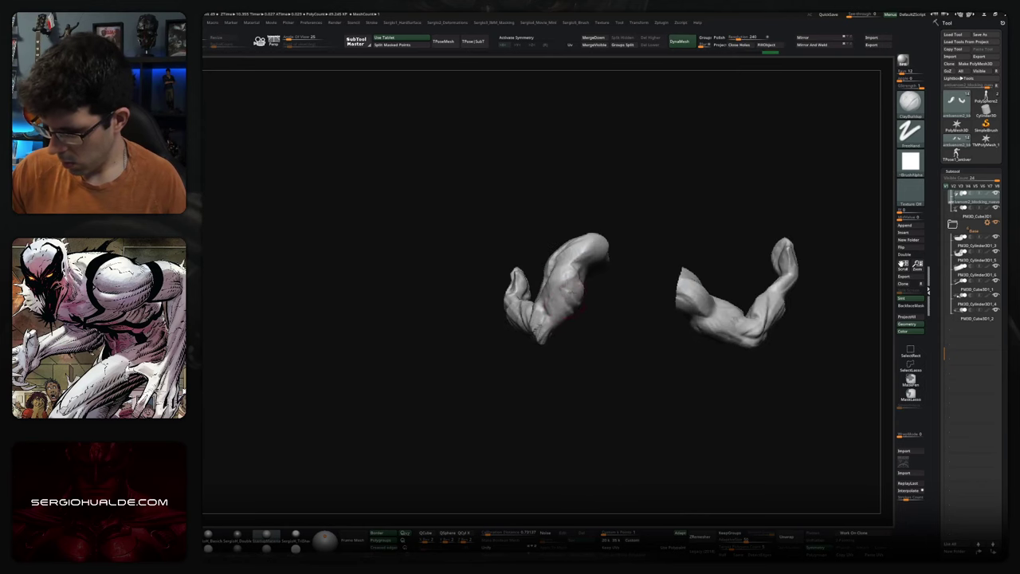
mouse_move(558, 277)
right_down()
mouse_move(573, 312)
mouse_move(608, 273)
mouse_move(617, 308)
mouse_move(528, 303)
mouse_move(549, 311)
mouse_move(536, 298)
mouse_move(537, 280)
right_up()
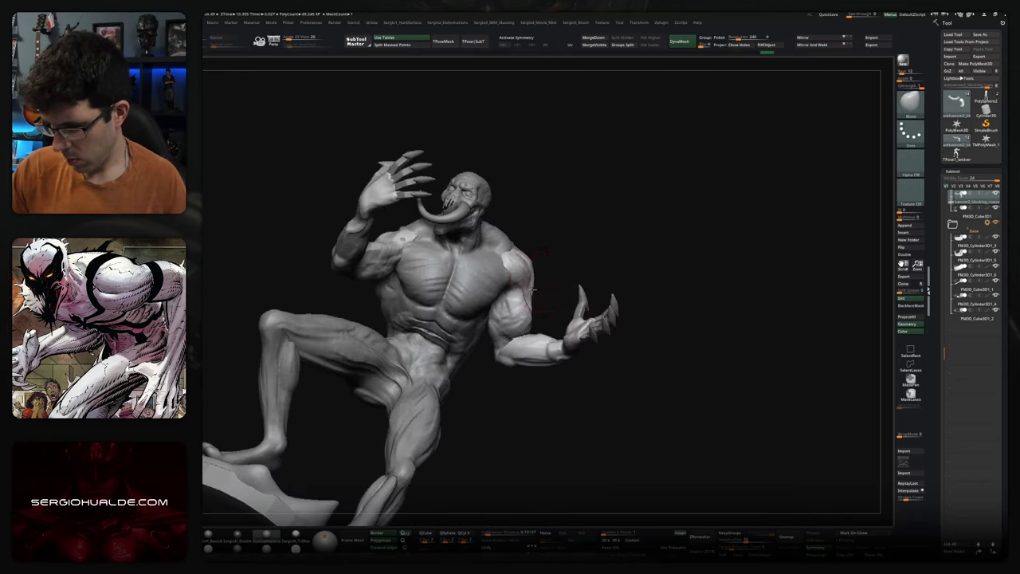
right_drag(529, 283, 508, 335)
- Switch to ClayBuildup and view the creature from low side and rear three-quarter angles
key(b)
key(c)
key(b)
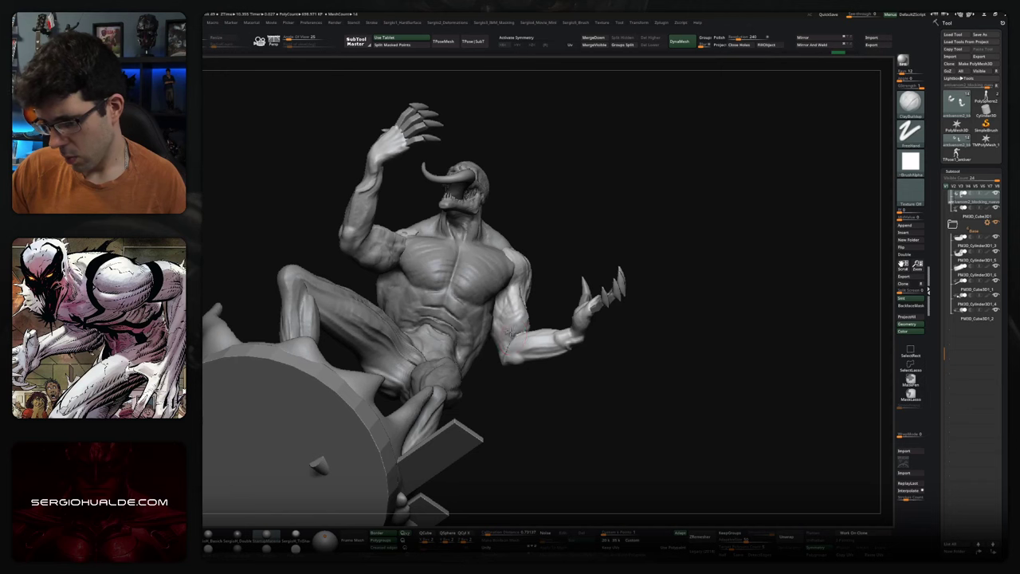
right_drag(511, 344, 514, 327)
right_drag(511, 259, 450, 112)
mouse_move(561, 279)
right_down()
mouse_move(570, 269)
mouse_move(571, 291)
right_up()
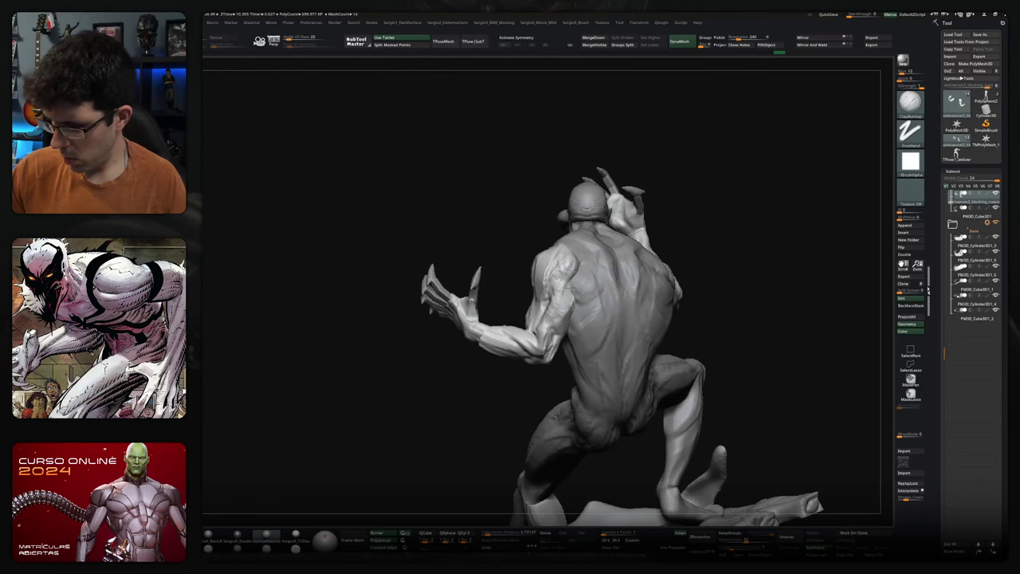
mouse_move(566, 331)
right_down()
mouse_move(548, 265)
mouse_move(559, 372)
mouse_move(528, 351)
mouse_move(546, 380)
mouse_move(539, 364)
right_up()
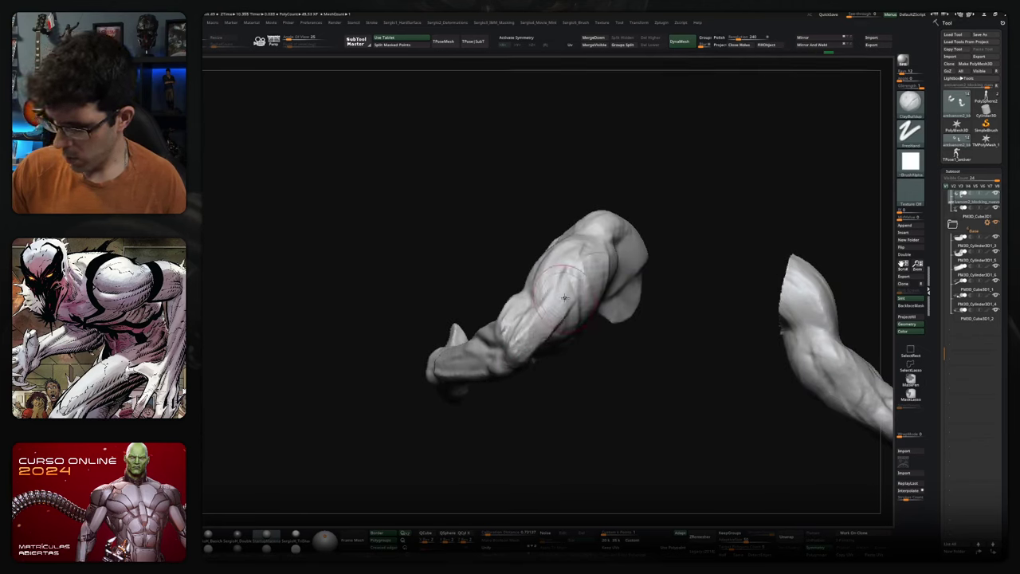
- Inspect the bent arm from foreshortened, frontal and side angles
mouse_move(558, 299)
right_down()
mouse_move(524, 315)
mouse_move(591, 324)
mouse_move(534, 297)
mouse_move(639, 310)
mouse_move(491, 303)
right_up()
right_drag(494, 372, 496, 349)
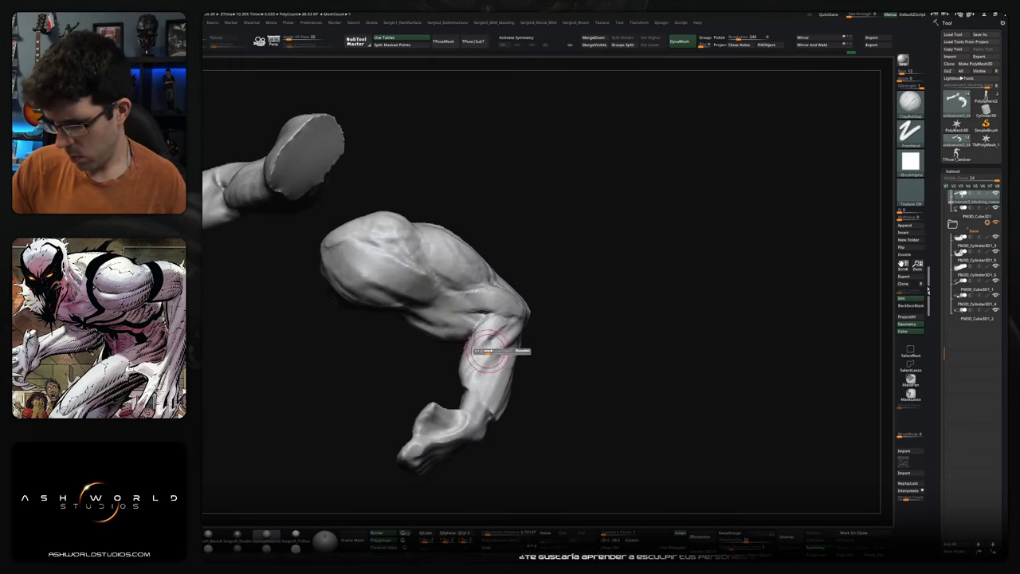
right_drag(525, 313, 454, 350)
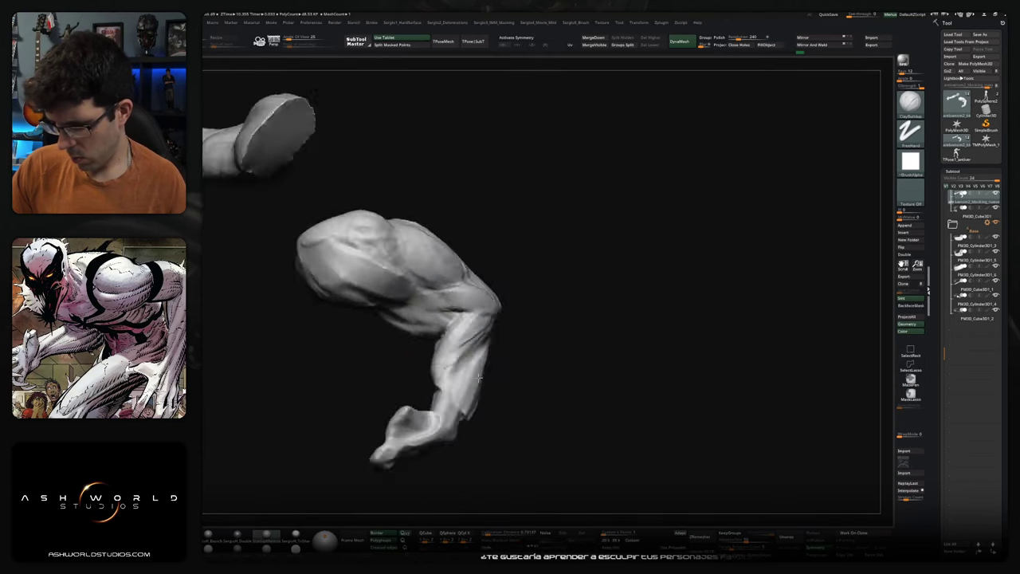
mouse_move(442, 394)
right_down()
mouse_move(412, 396)
mouse_move(480, 387)
mouse_move(516, 307)
mouse_move(462, 357)
right_up()
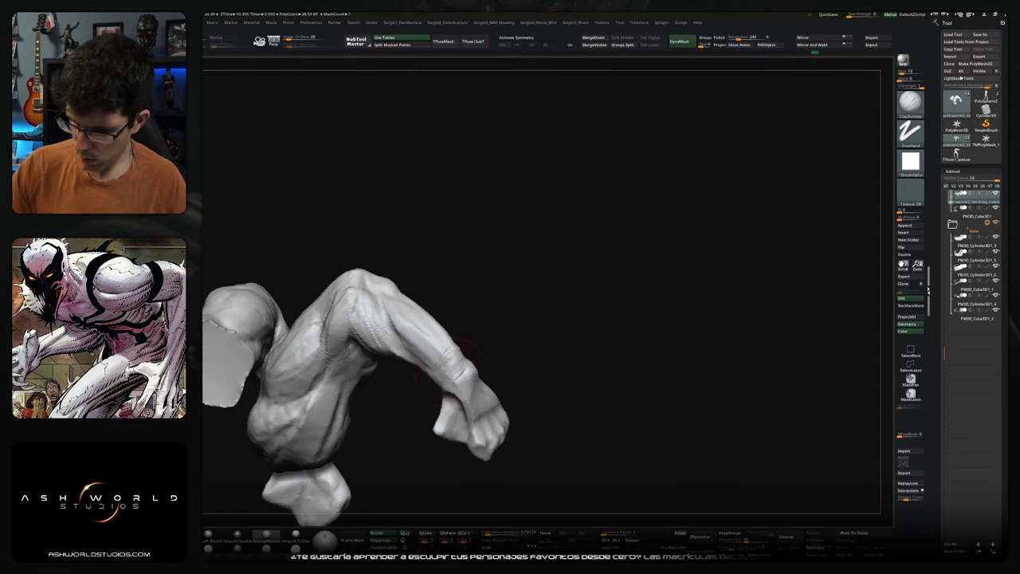
mouse_move(462, 351)
right_down()
mouse_move(523, 292)
mouse_move(527, 310)
mouse_move(486, 334)
mouse_move(442, 338)
mouse_move(478, 375)
right_up()
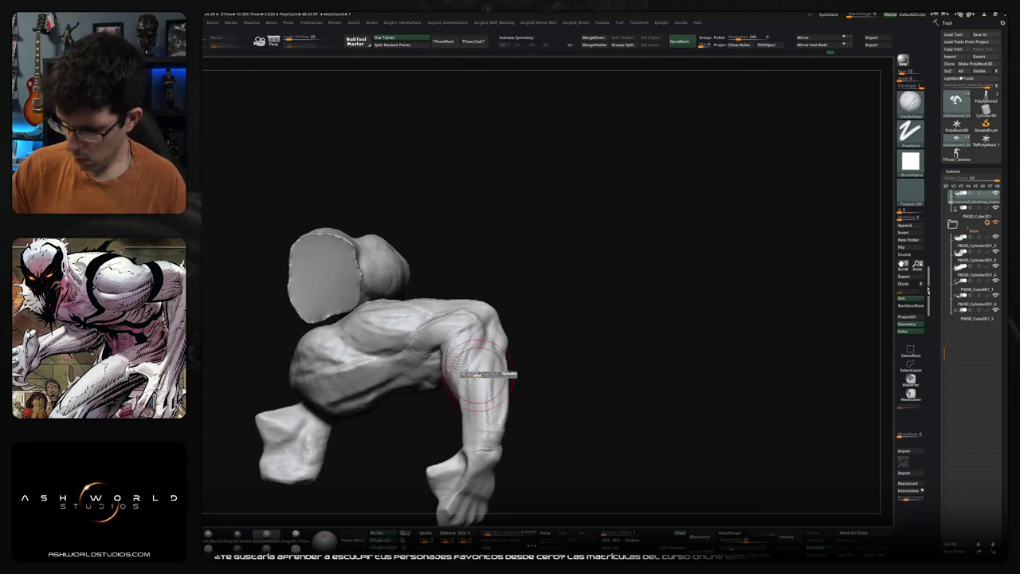
mouse_move(491, 423)
right_down()
mouse_move(505, 348)
mouse_move(521, 348)
mouse_move(480, 320)
mouse_move(537, 296)
mouse_move(581, 296)
mouse_move(494, 317)
mouse_move(507, 322)
right_up()
key(b)
key(m)
key(v)
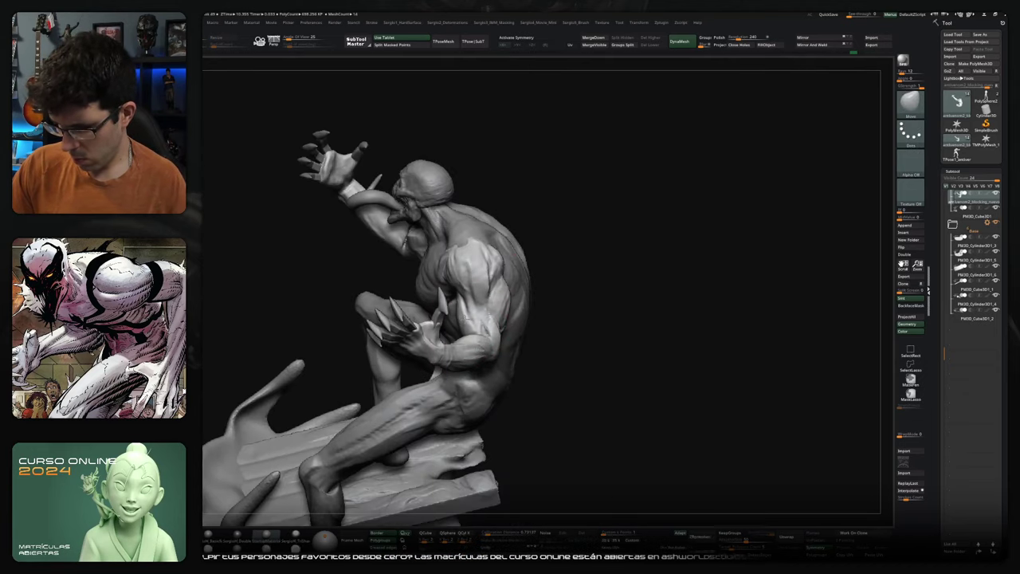
- Carve crease lines into the shoulder, upper arm and elbow, checking them from front, side and above
mouse_move(507, 305)
mouse_down()
mouse_move(496, 308)
mouse_move(502, 298)
mouse_up()
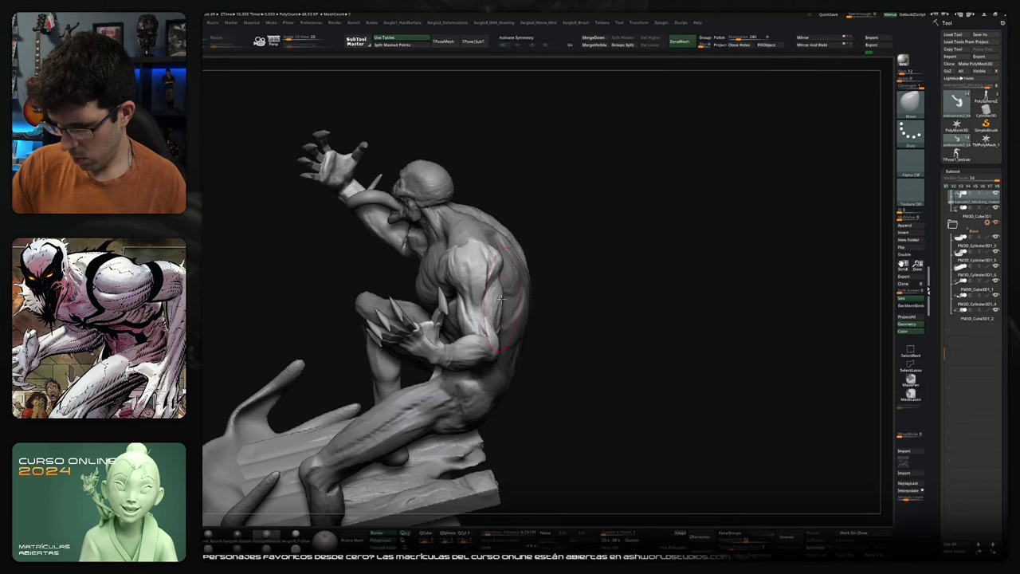
right_drag(507, 297, 508, 298)
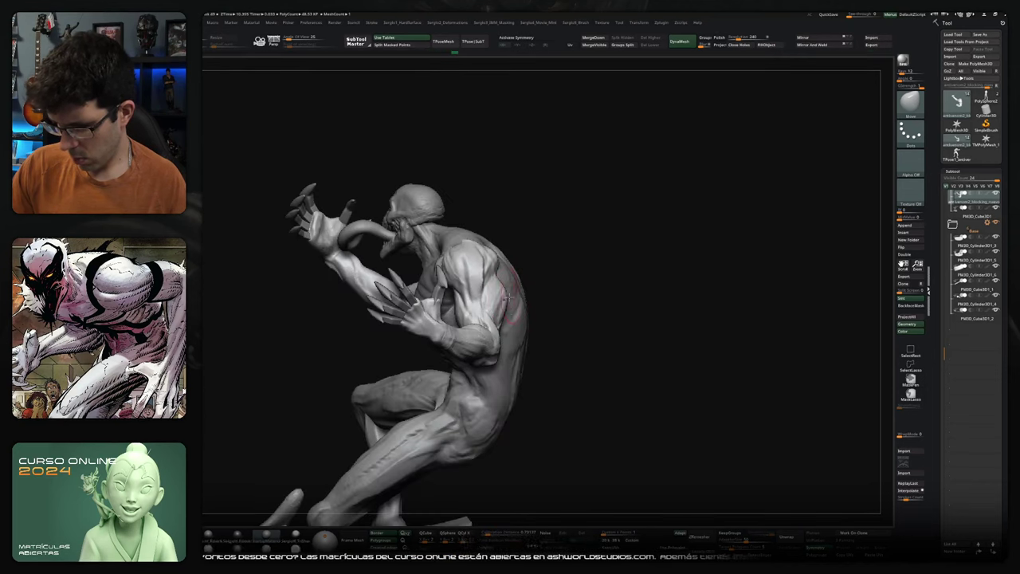
drag(506, 275, 500, 277)
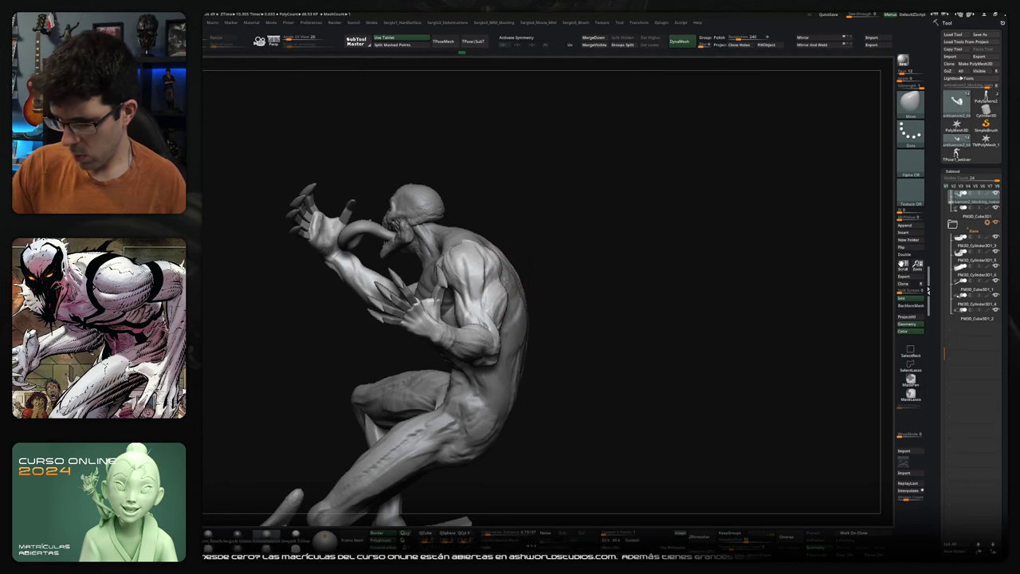
mouse_move(502, 271)
right_down()
mouse_move(432, 264)
mouse_move(424, 287)
right_up()
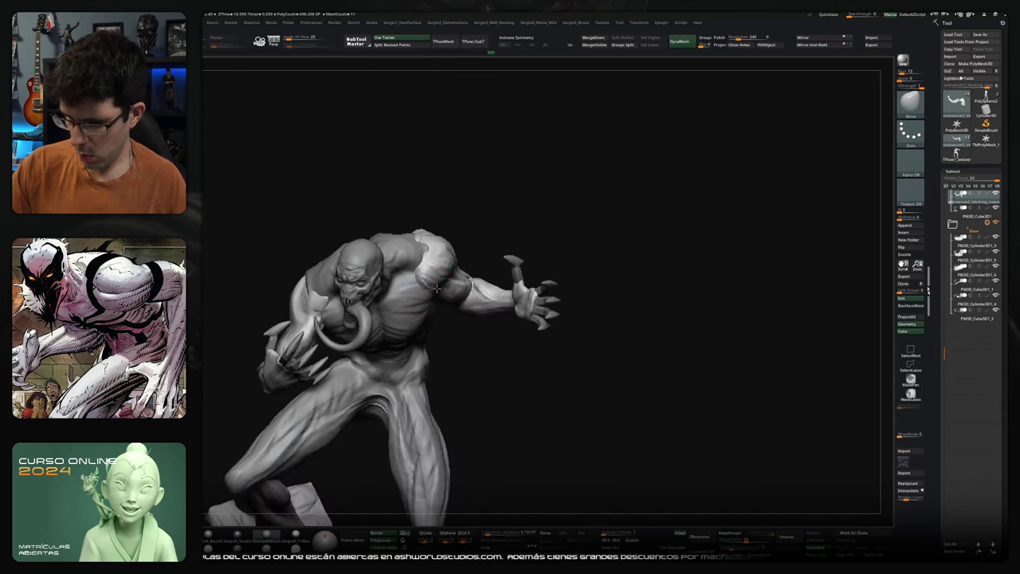
mouse_move(422, 286)
right_down()
mouse_move(423, 296)
mouse_move(612, 286)
mouse_move(515, 296)
right_up()
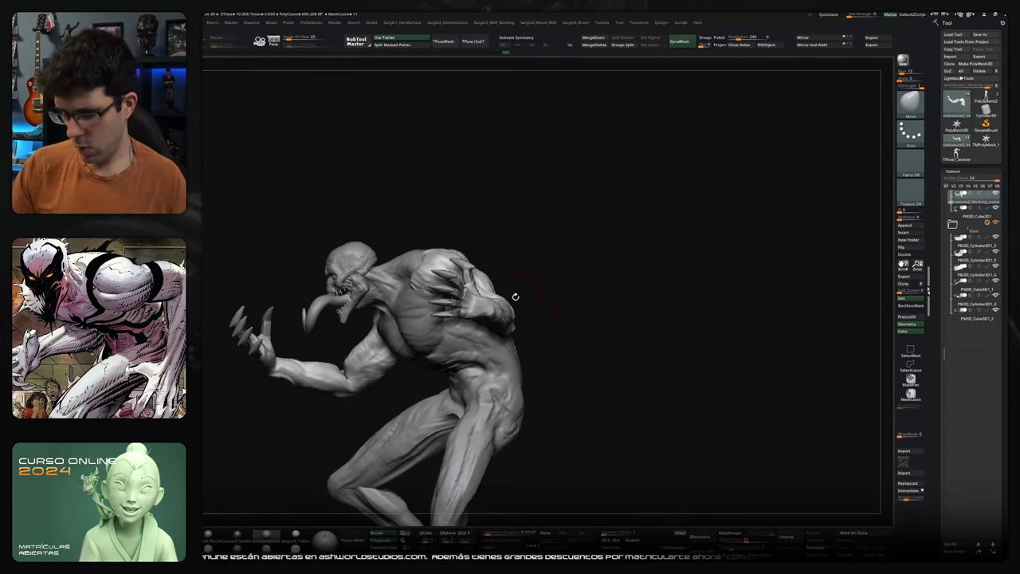
alt+right_drag(423, 252, 430, 267)
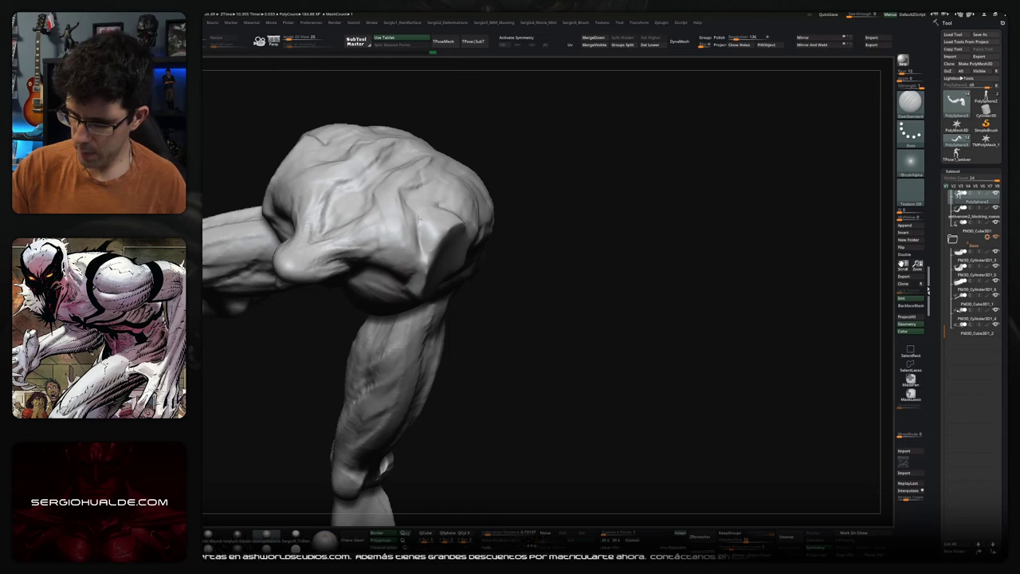
- Turn to the figure's back and carve a ClayBuildup groove along the spine
right_drag(430, 268, 435, 210)
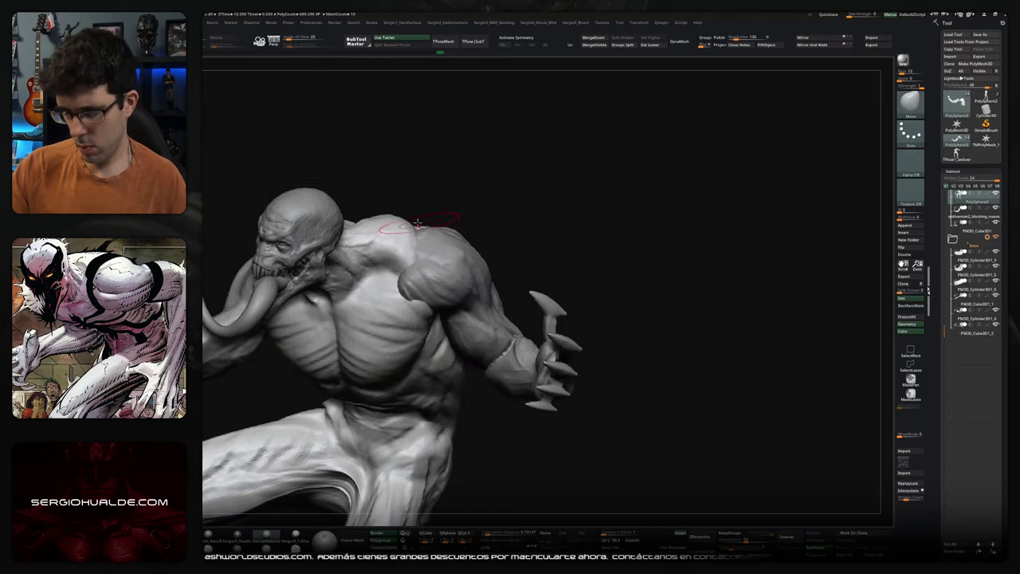
mouse_move(437, 212)
right_down()
mouse_move(479, 225)
mouse_move(452, 247)
right_up()
key(b)
key(c)
key(b)
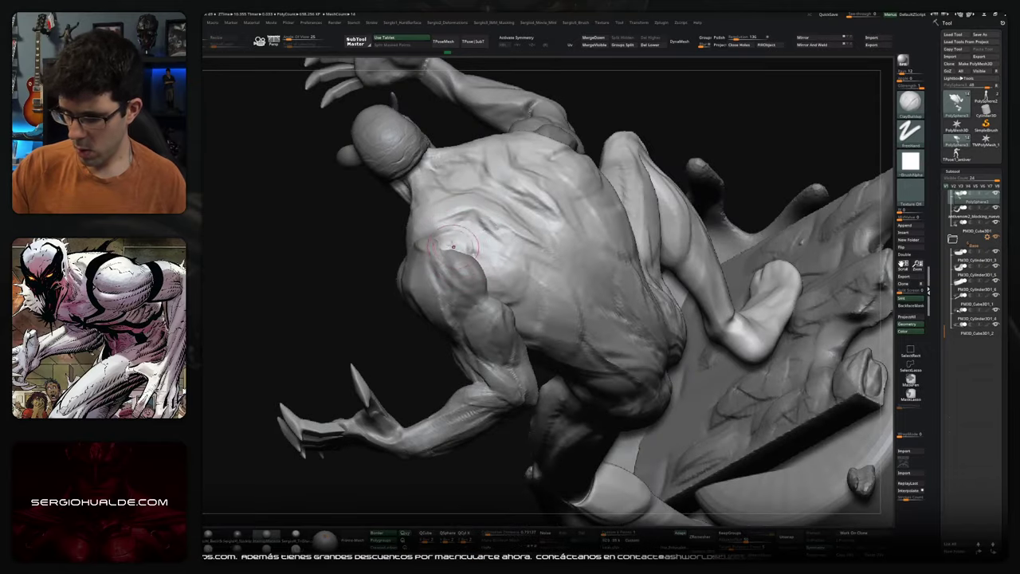
mouse_move(502, 223)
right_down()
mouse_move(551, 273)
mouse_move(526, 334)
mouse_move(478, 263)
right_up()
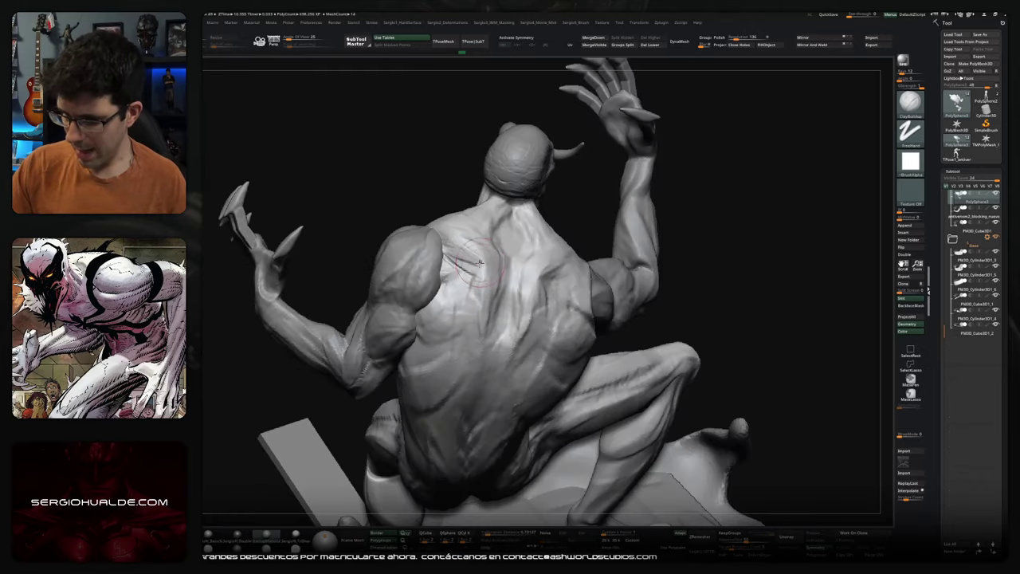
right_drag(489, 302, 491, 268)
right_drag(479, 317, 479, 375)
drag(471, 399, 482, 387)
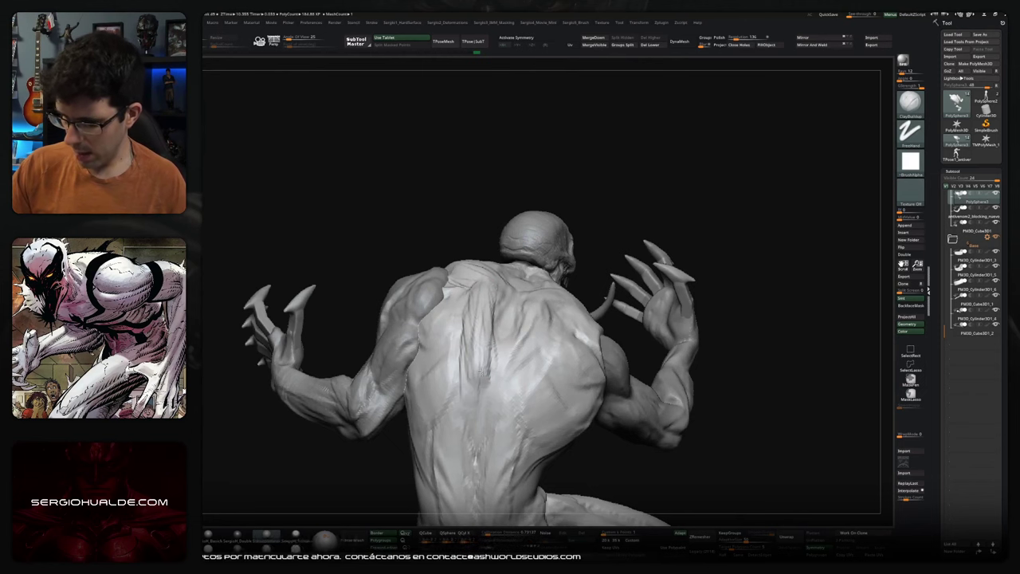
- Build up the shoulder surface slightly and sculpt striation detail into the back muscles
right_drag(499, 307, 497, 318)
right_drag(512, 224, 493, 267)
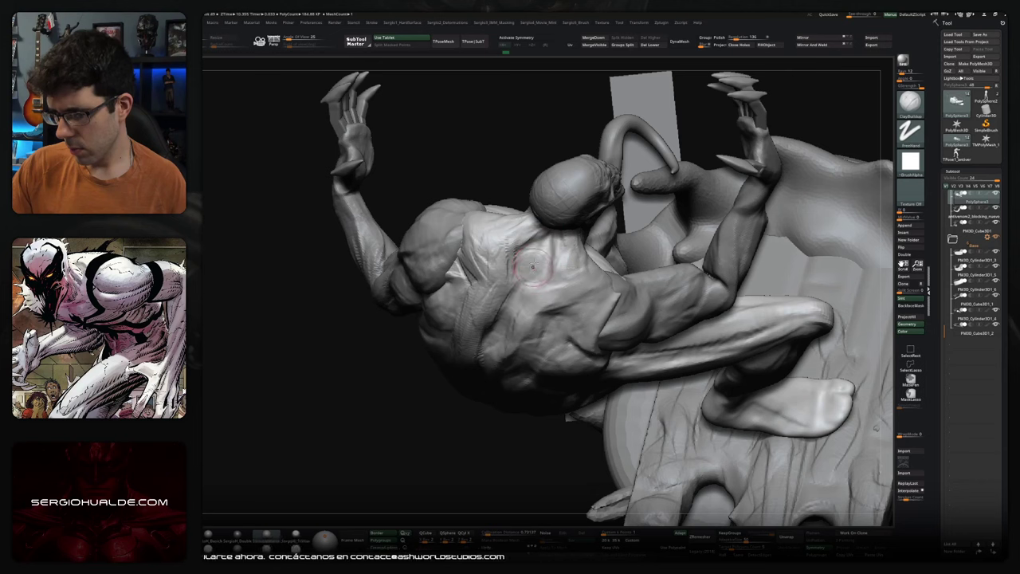
drag(534, 269, 530, 267)
mouse_move(492, 339)
right_down()
mouse_move(526, 310)
mouse_move(528, 332)
mouse_move(546, 327)
mouse_move(560, 289)
mouse_move(532, 319)
right_up()
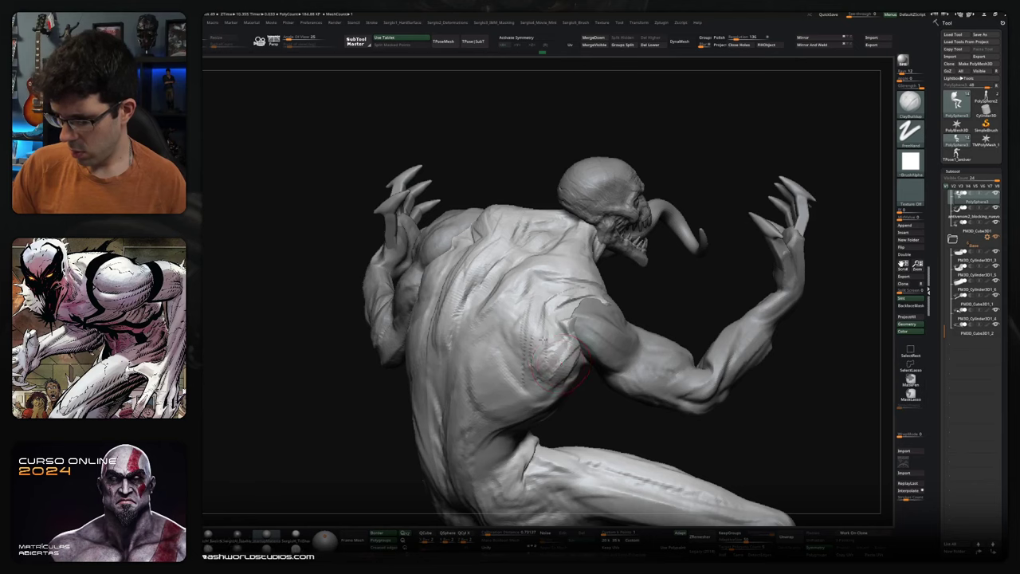
right_drag(558, 341, 526, 311)
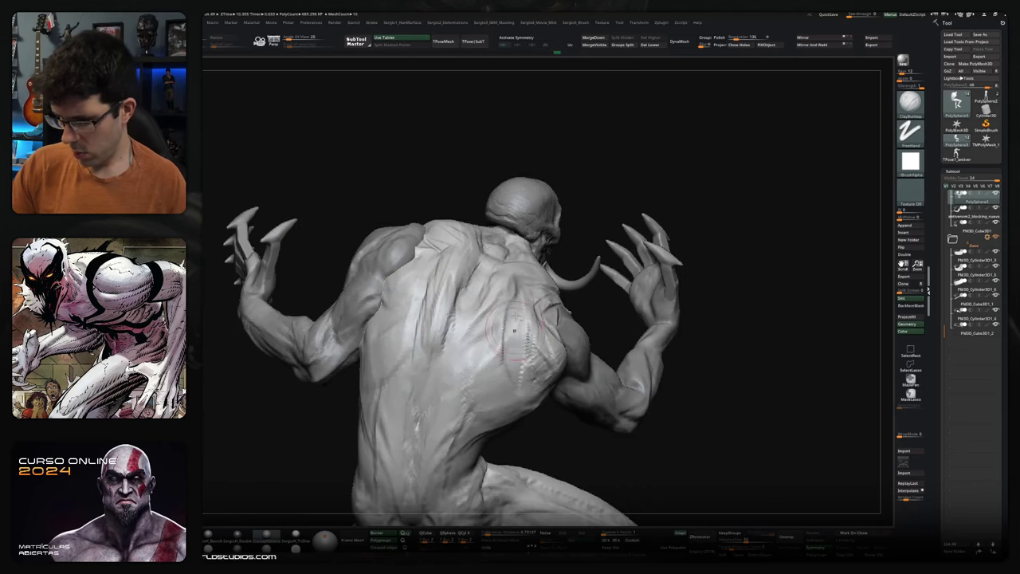
drag(433, 363, 494, 309)
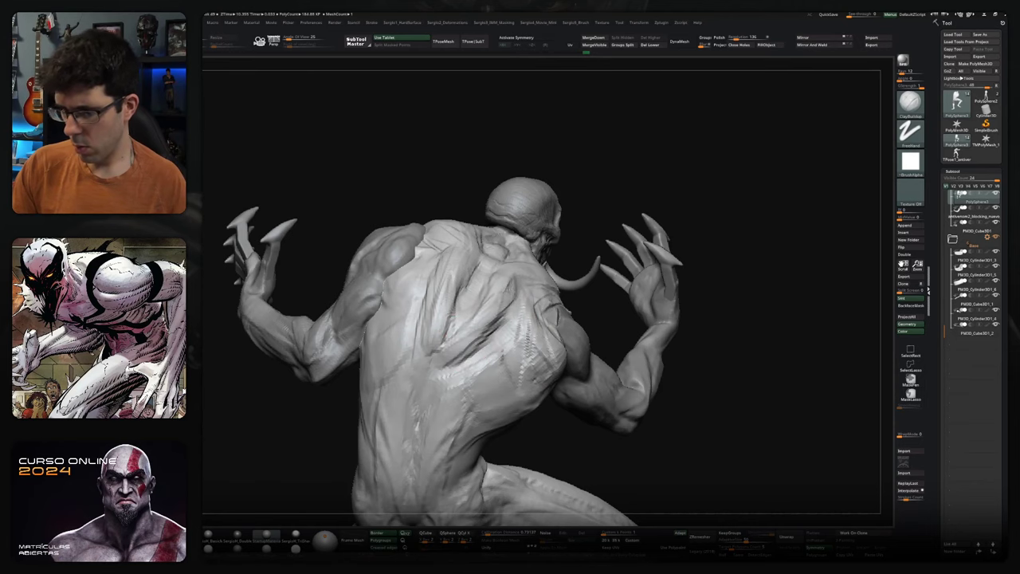
- Orbit around the back, side and legs to review the carved muscle grooves
right_drag(519, 279, 468, 275)
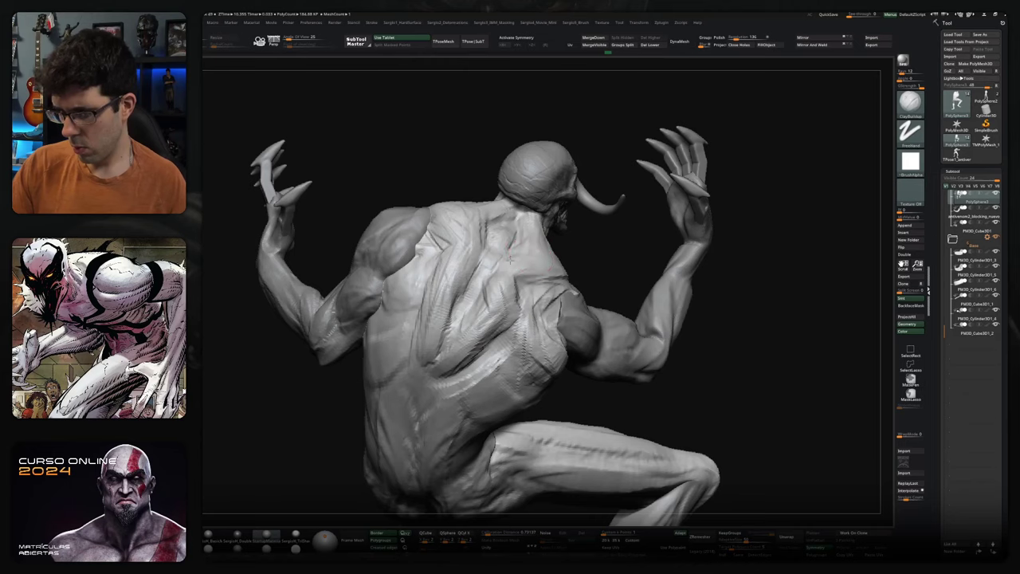
mouse_move(495, 275)
mouse_down()
mouse_move(550, 211)
mouse_move(550, 263)
mouse_up()
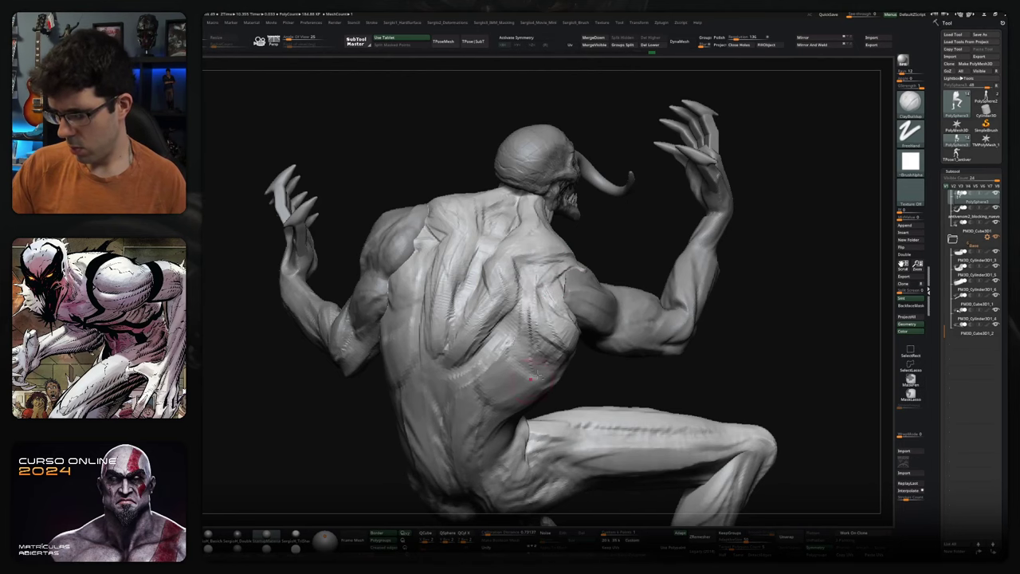
drag(525, 382, 518, 381)
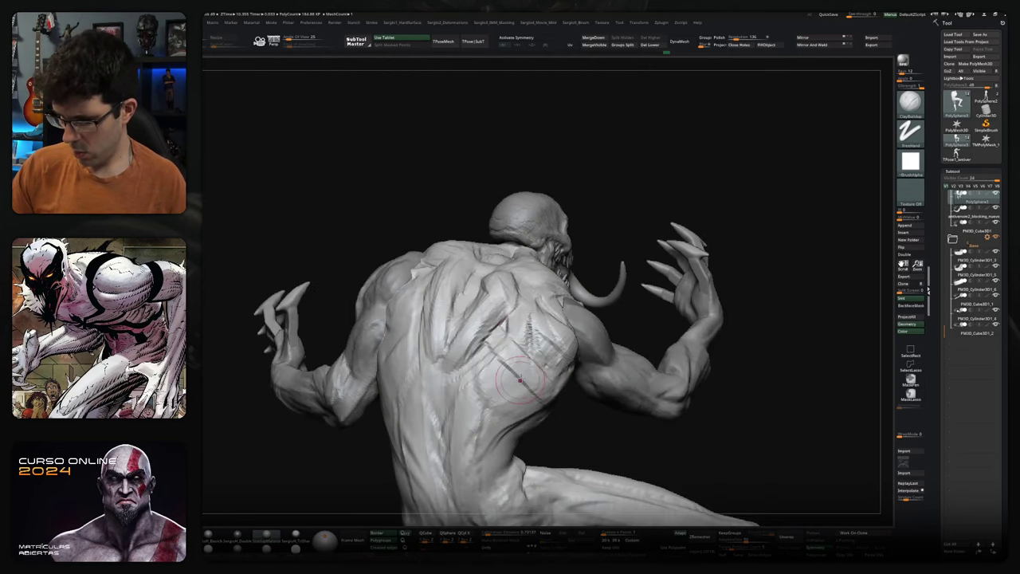
mouse_move(553, 417)
mouse_down()
mouse_move(540, 376)
mouse_move(577, 353)
mouse_move(530, 349)
mouse_move(569, 278)
mouse_up()
mouse_move(597, 310)
mouse_down()
mouse_move(591, 275)
mouse_move(574, 310)
mouse_move(493, 310)
mouse_up()
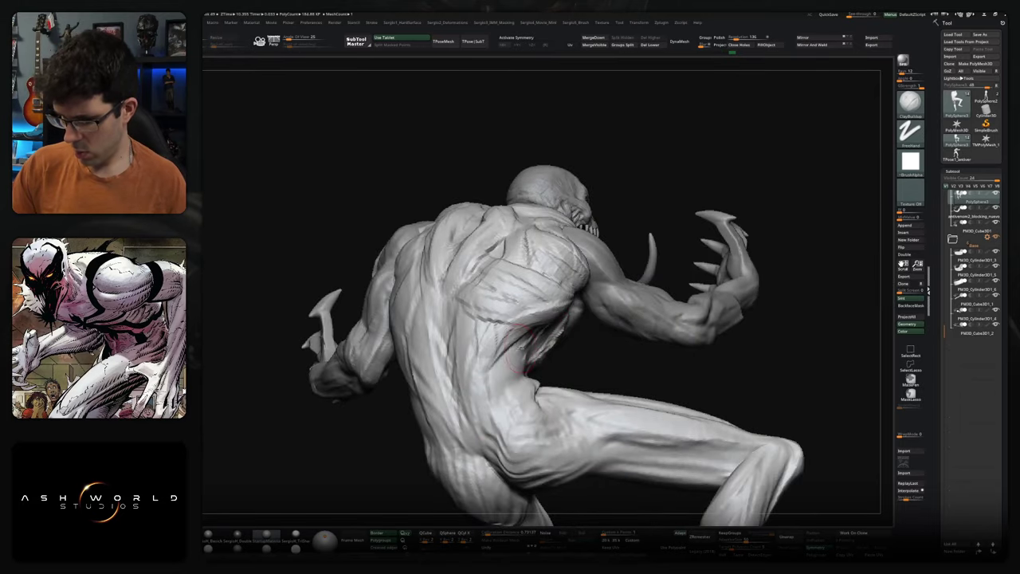
drag(502, 318, 478, 351)
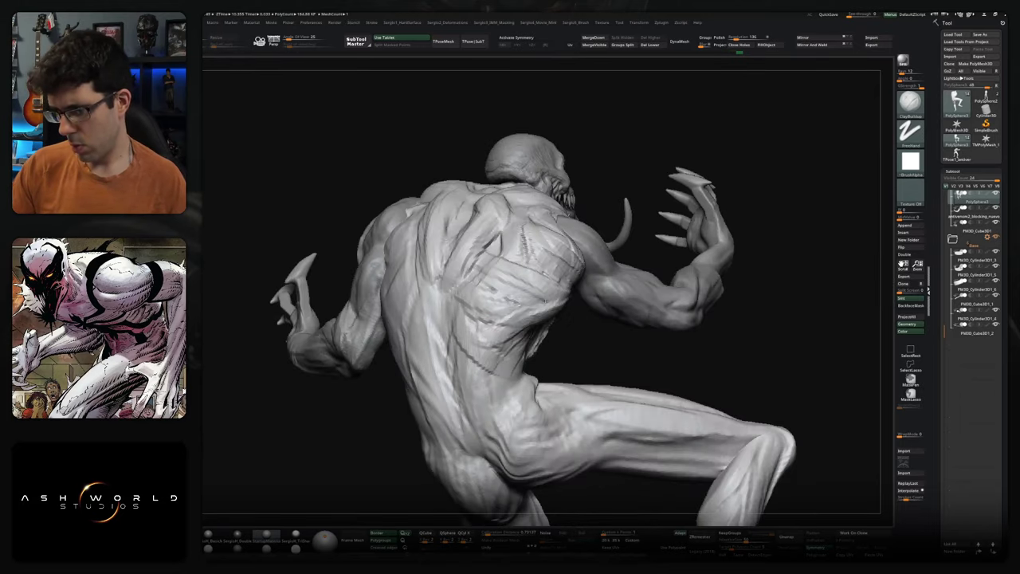
mouse_move(487, 335)
mouse_down()
mouse_move(474, 351)
mouse_move(523, 371)
mouse_up()
- Smooth the hip area with the Smooth brush
key(b)
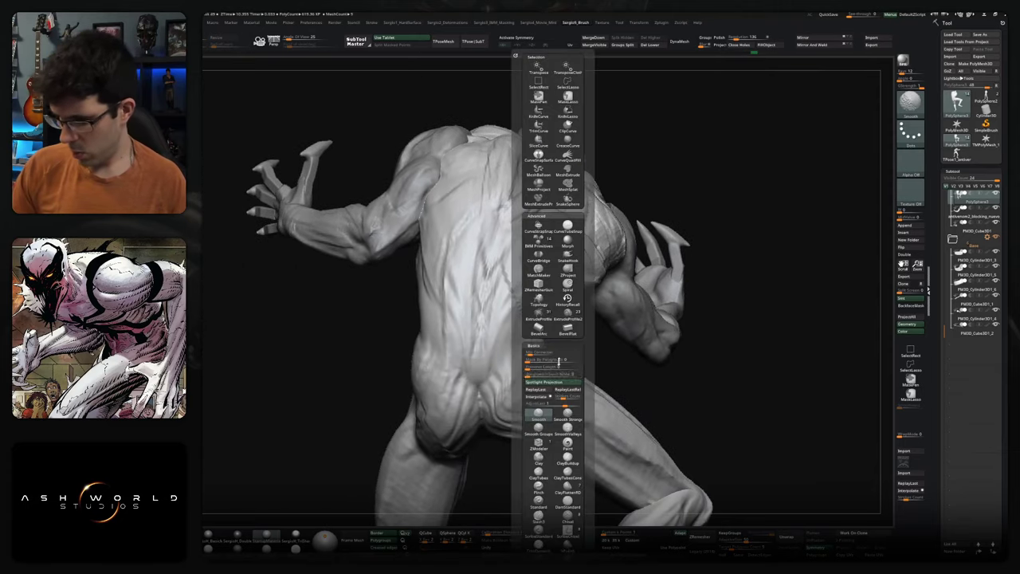
key(s)
key(m)
drag(437, 303, 518, 351)
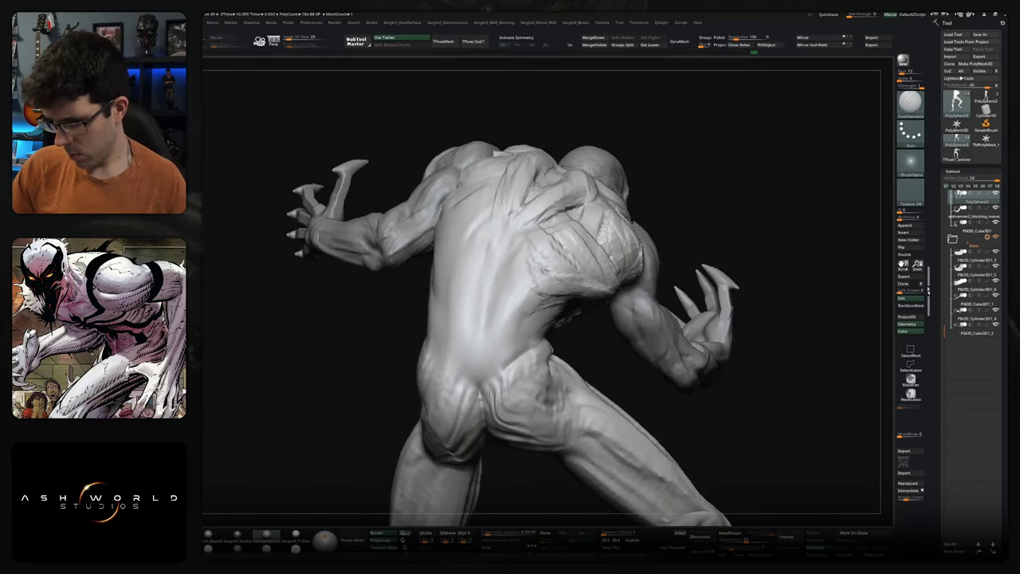
- Add ClayBuildup strand lines down the thigh, then review the whole figure
key(b)
key(c)
key(b)
drag(530, 369, 542, 351)
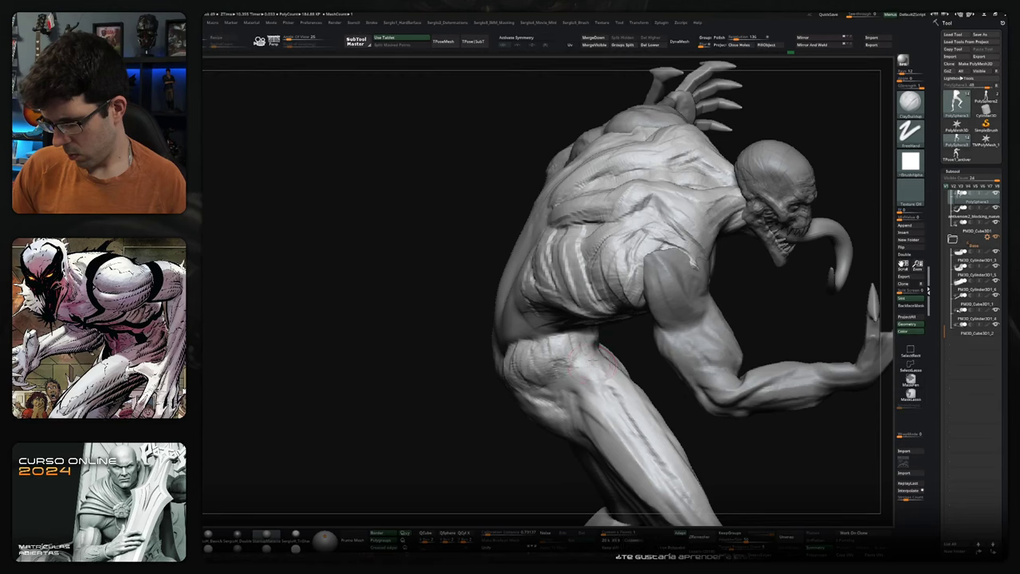
drag(591, 358, 580, 405)
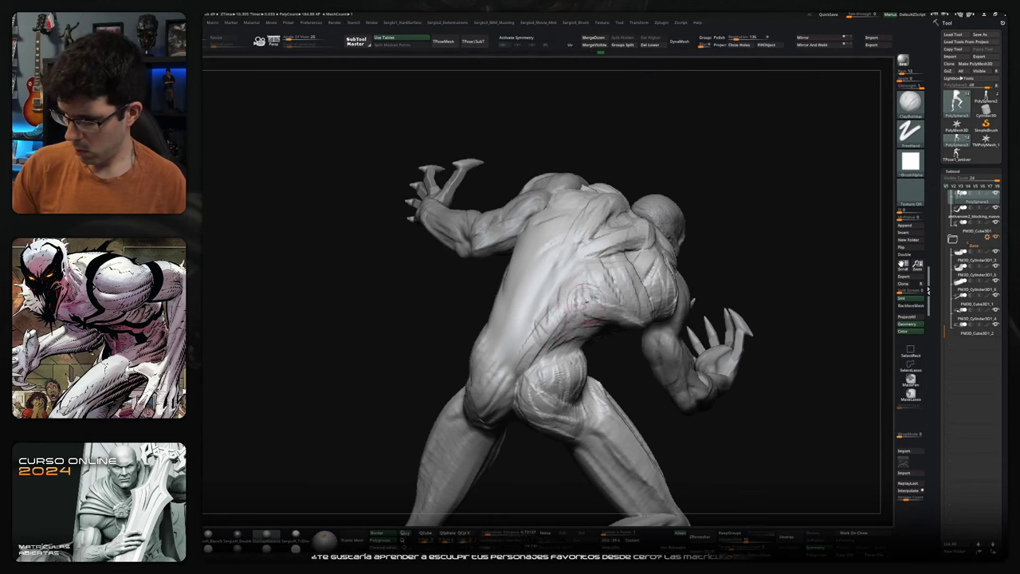
mouse_move(576, 349)
right_down()
mouse_move(594, 335)
mouse_move(538, 323)
right_up()
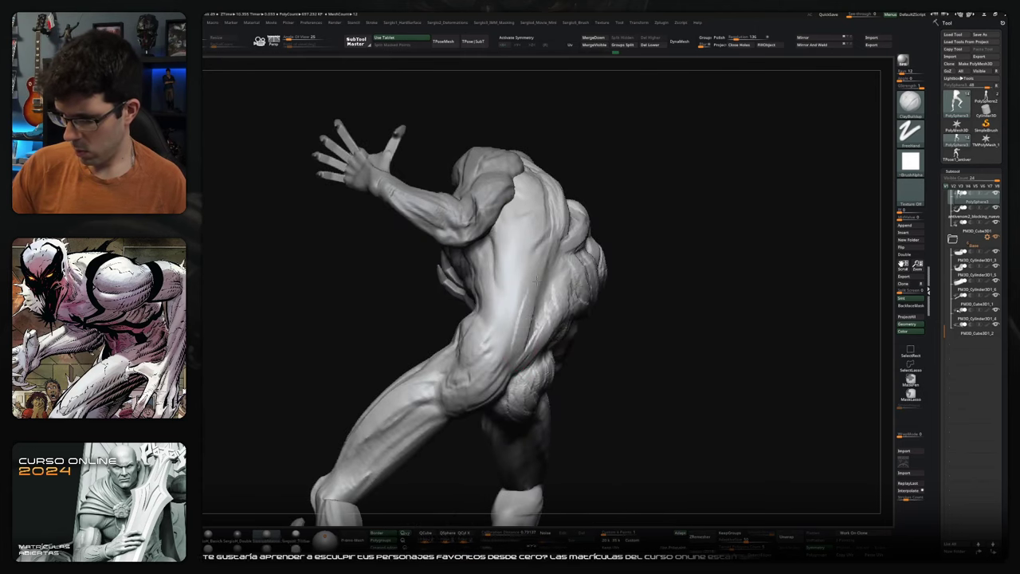
right_drag(538, 278, 530, 301)
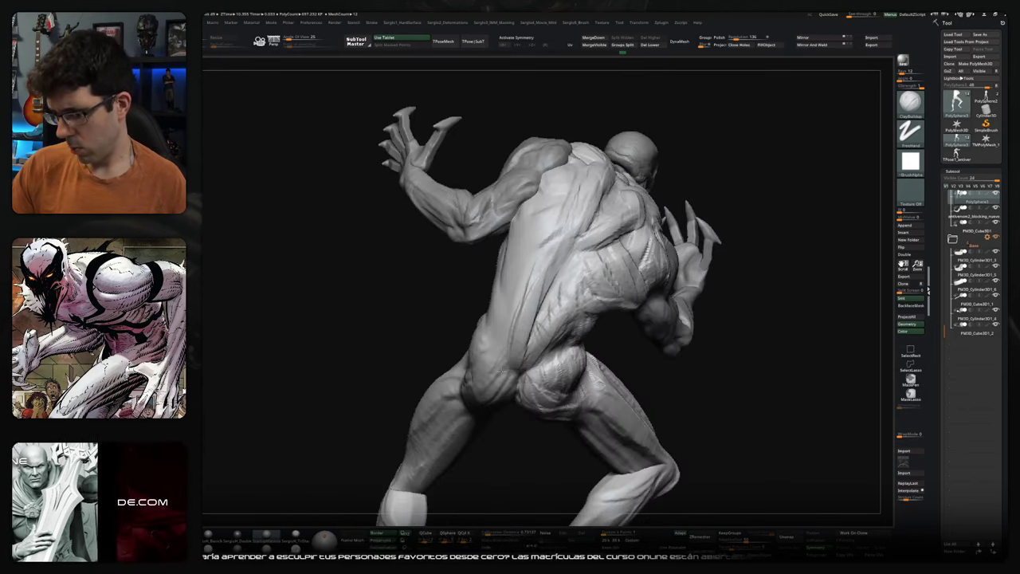
mouse_move(568, 265)
ctrl+right_down()
mouse_move(702, 378)
mouse_move(694, 383)
ctrl+right_up()
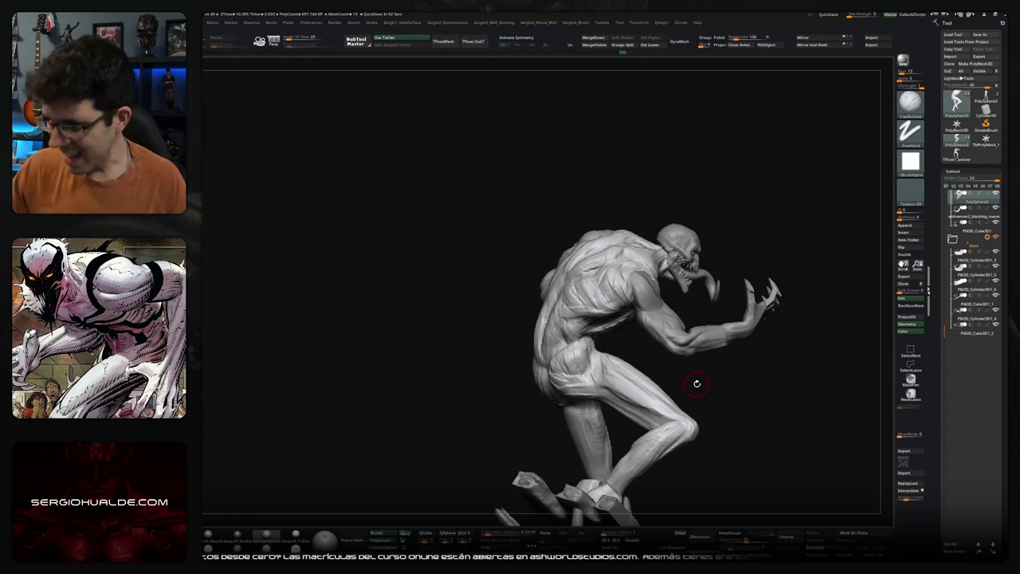
mouse_move(696, 383)
mouse_down()
mouse_move(729, 358)
mouse_move(724, 367)
mouse_move(564, 261)
mouse_up()
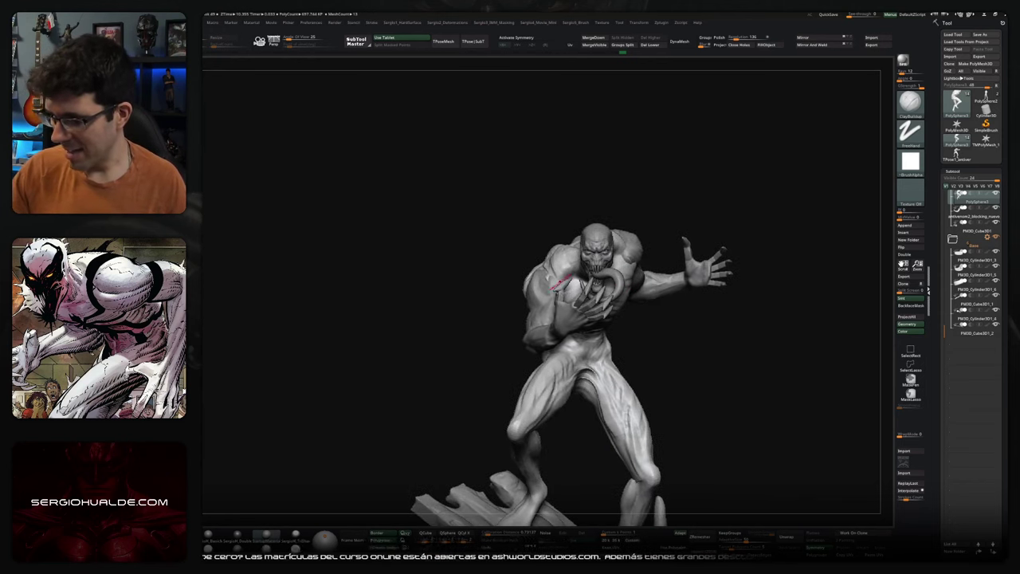
- Zoom in on the legs and adjust their forms with the Move brush
mouse_move(686, 342)
mouse_down()
mouse_move(713, 349)
mouse_move(667, 340)
mouse_move(667, 295)
mouse_move(558, 346)
mouse_move(563, 295)
mouse_up()
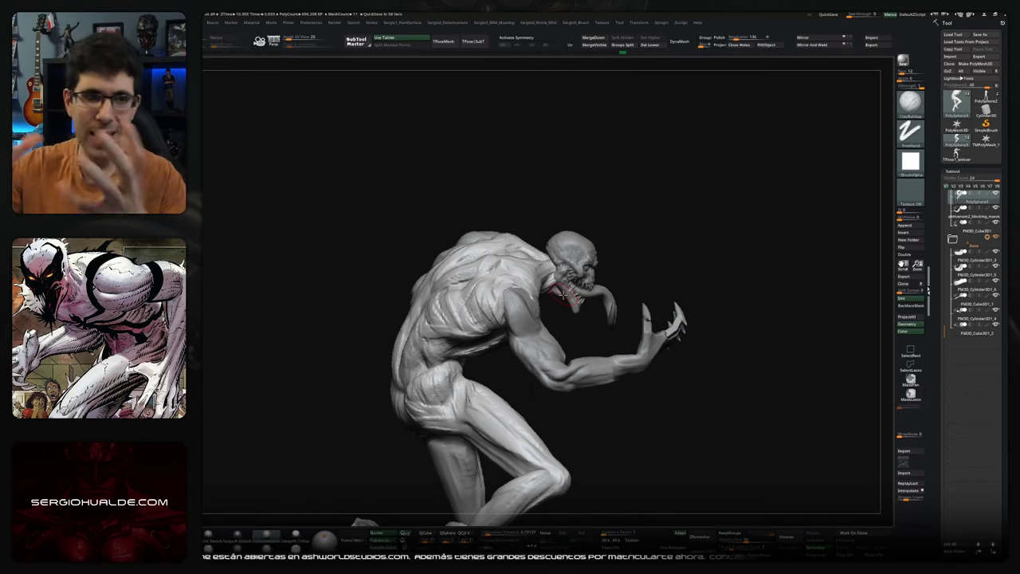
mouse_move(638, 408)
mouse_down()
mouse_move(663, 407)
mouse_move(457, 342)
mouse_up()
key(b)
key(m)
key(v)
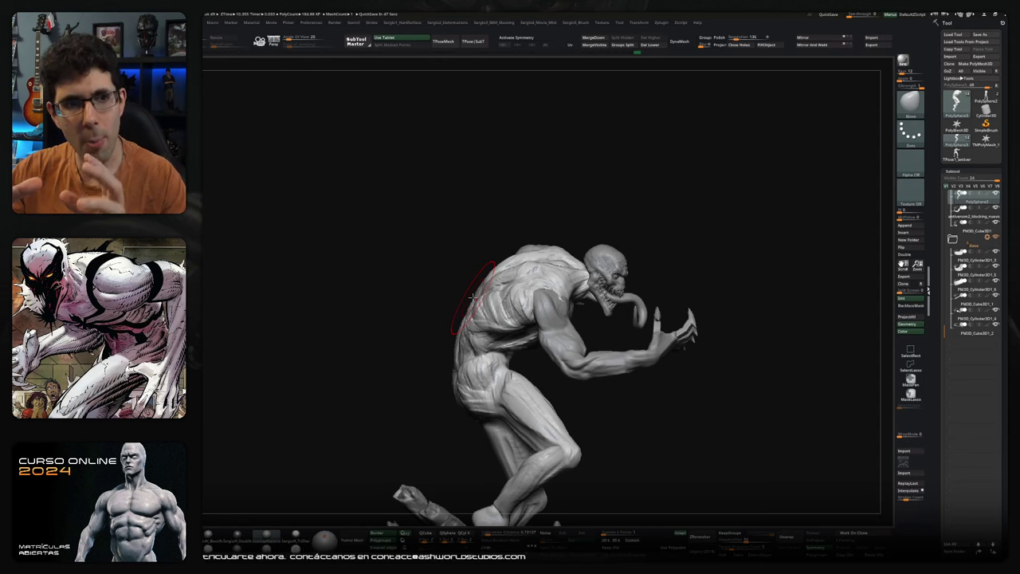
- Build up clay on the upper thigh with ClayBuildup and check the legs from side and front
mouse_move(629, 408)
mouse_down()
mouse_move(648, 409)
mouse_move(671, 382)
mouse_move(569, 388)
mouse_up()
key(b)
key(c)
key(b)
drag(510, 357, 498, 309)
mouse_move(510, 374)
mouse_down()
mouse_move(491, 397)
mouse_move(558, 399)
mouse_move(544, 374)
mouse_up()
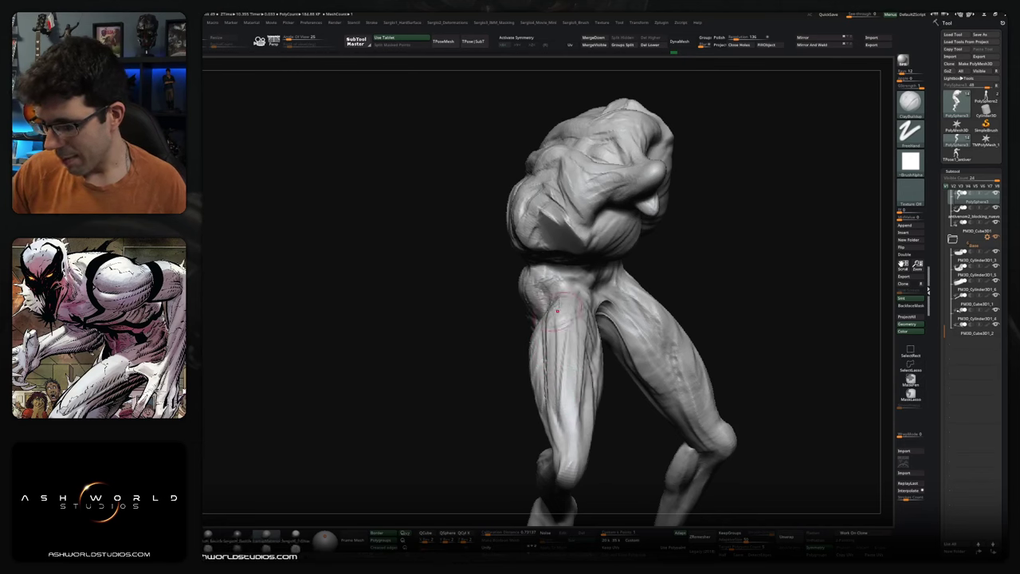
mouse_move(556, 340)
mouse_down()
mouse_move(562, 418)
mouse_move(626, 287)
mouse_up()
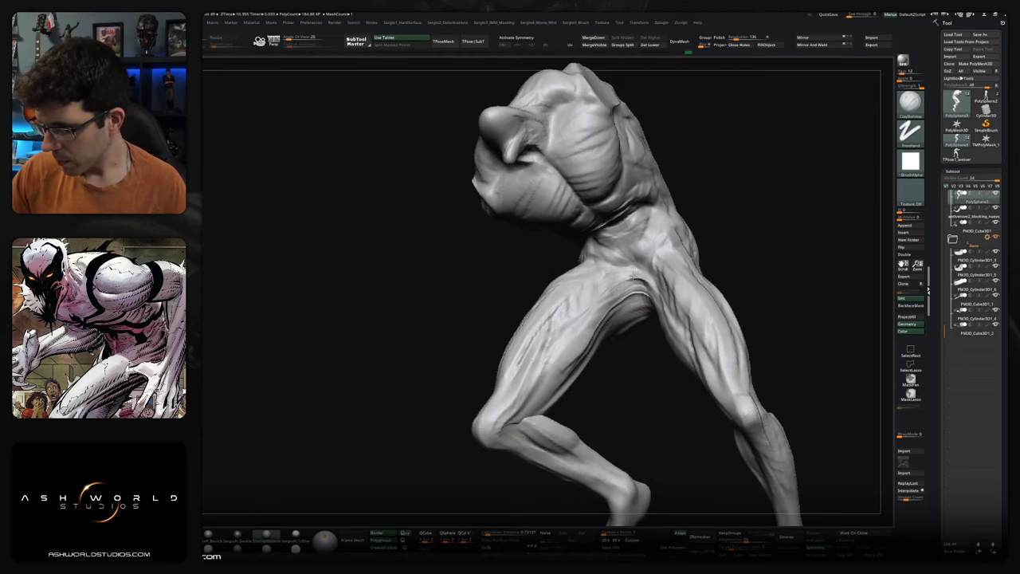
drag(629, 296, 663, 276)
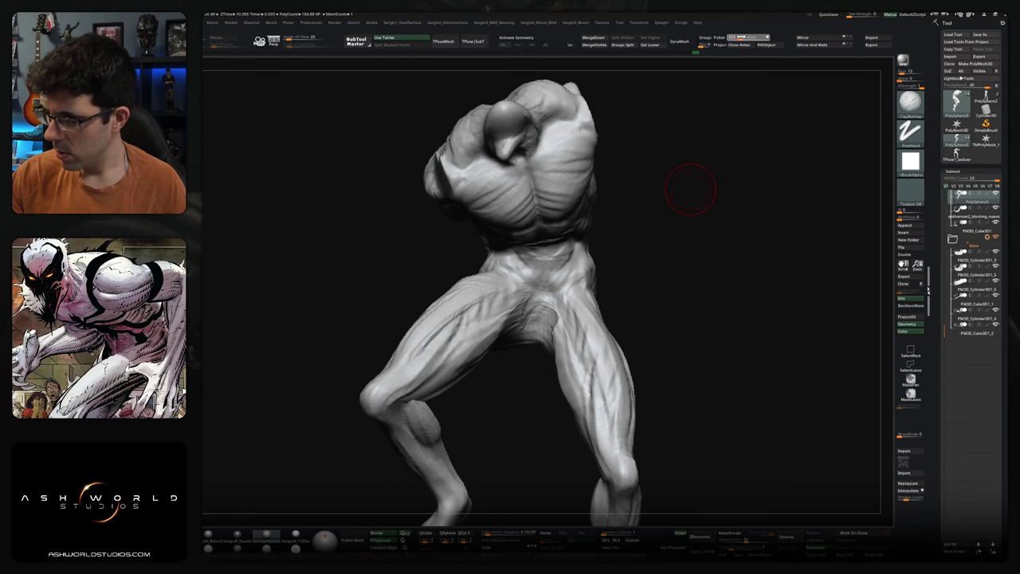
click(680, 42)
click(666, 60)
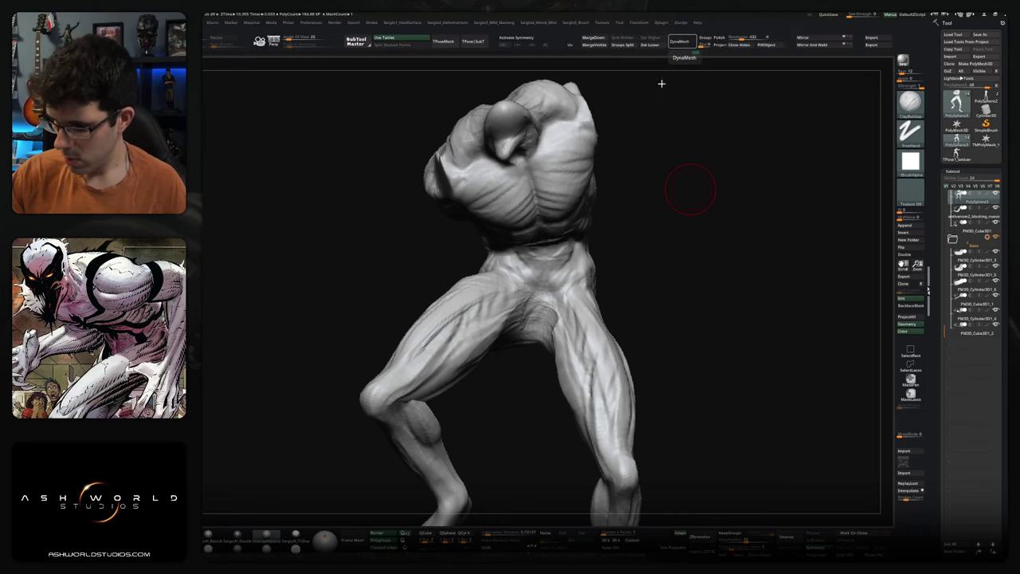
right_drag(493, 342, 507, 335)
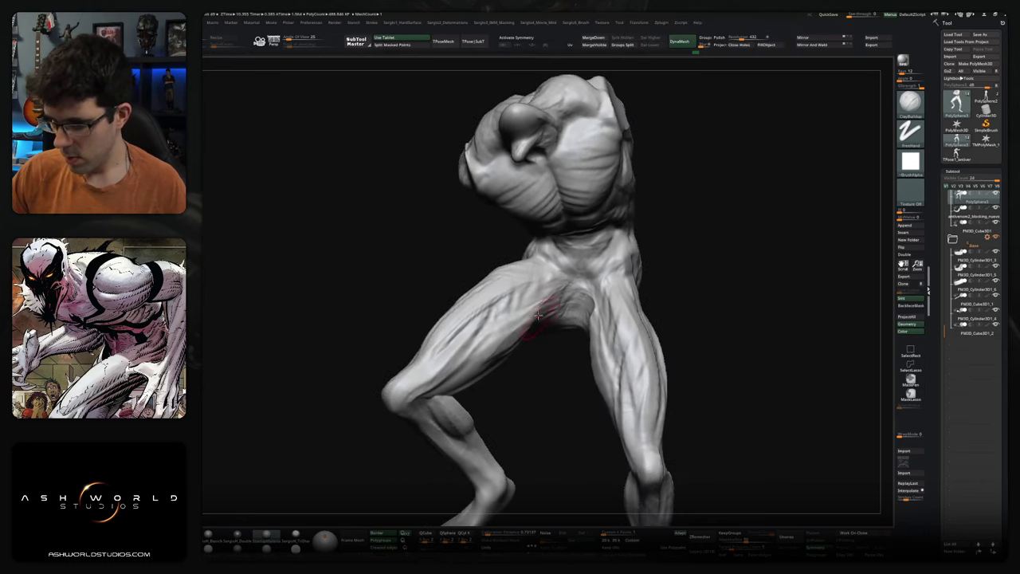
key(space)
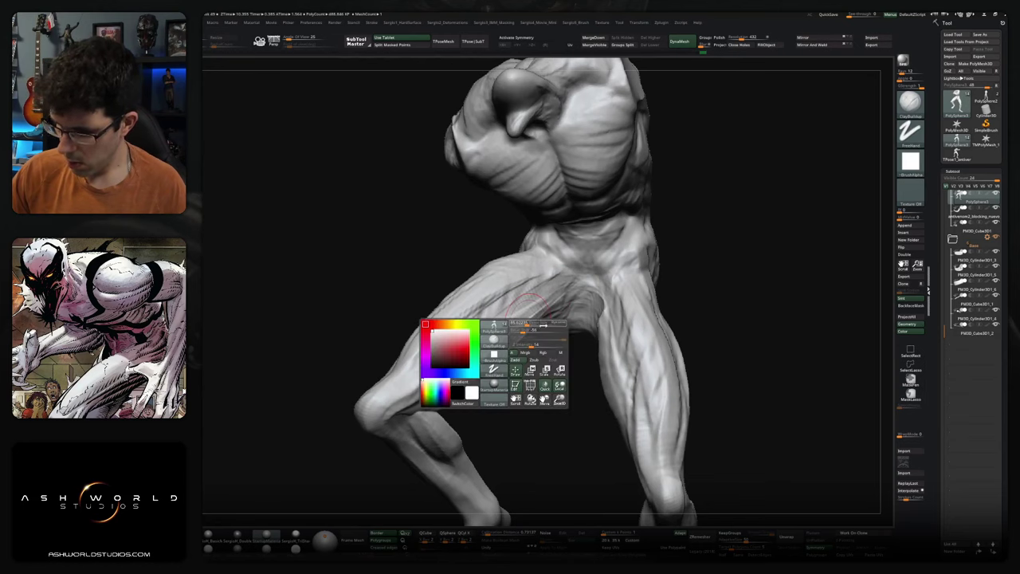
right_drag(556, 299, 534, 285)
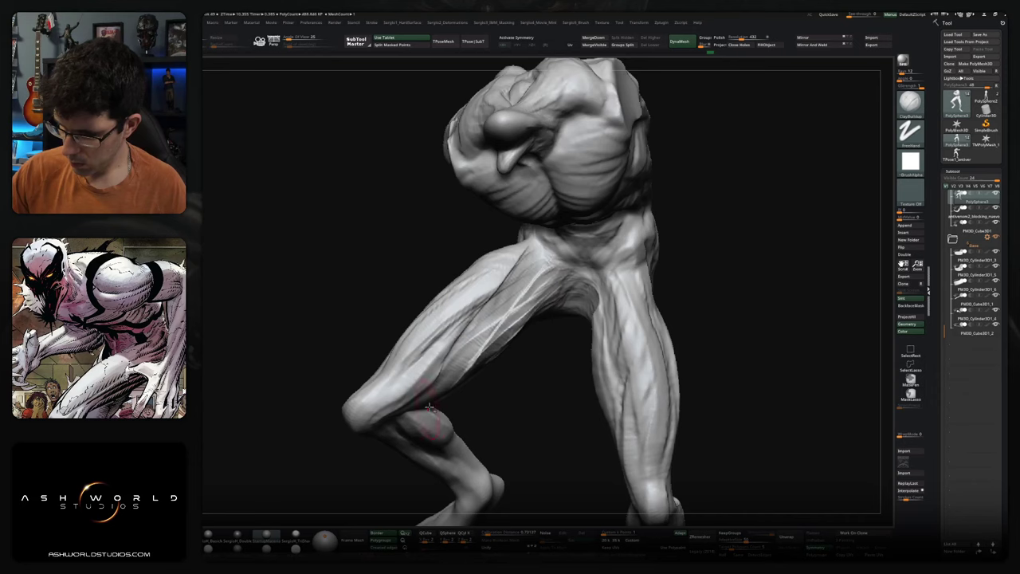
right_drag(529, 287, 506, 297)
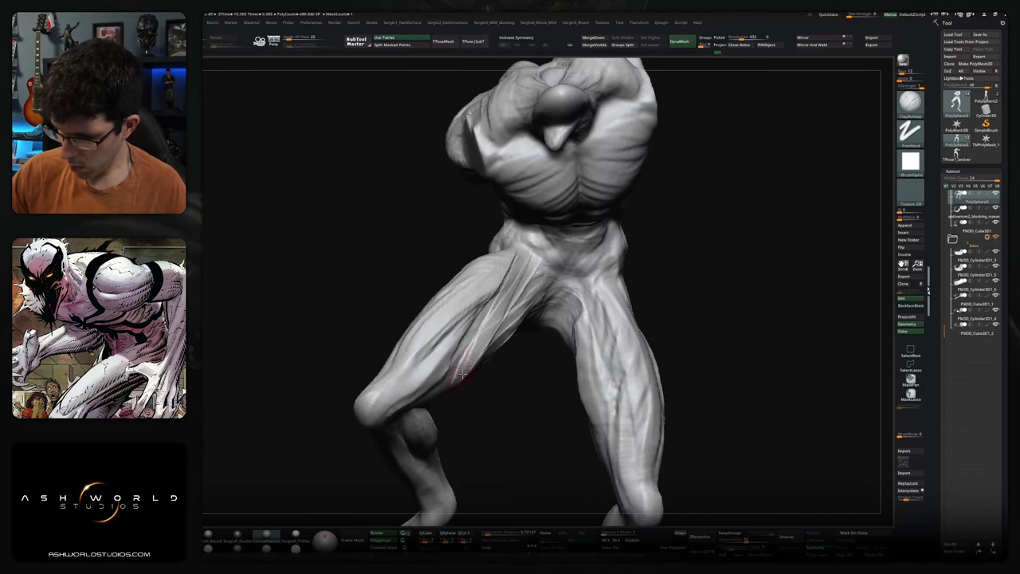
right_drag(447, 373, 439, 378)
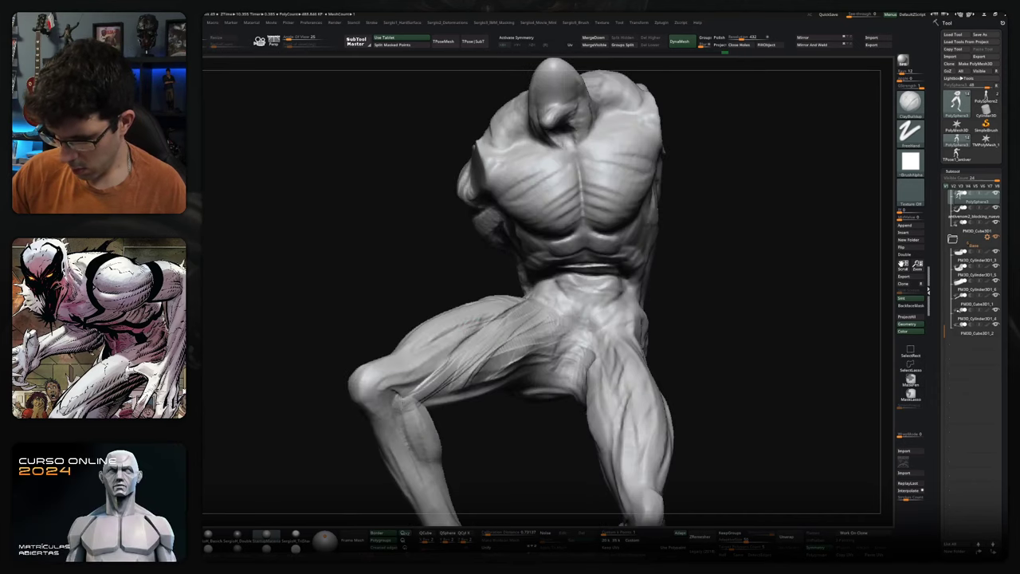
drag(402, 391, 440, 369)
mouse_move(398, 404)
right_down()
mouse_move(373, 409)
mouse_move(385, 395)
right_up()
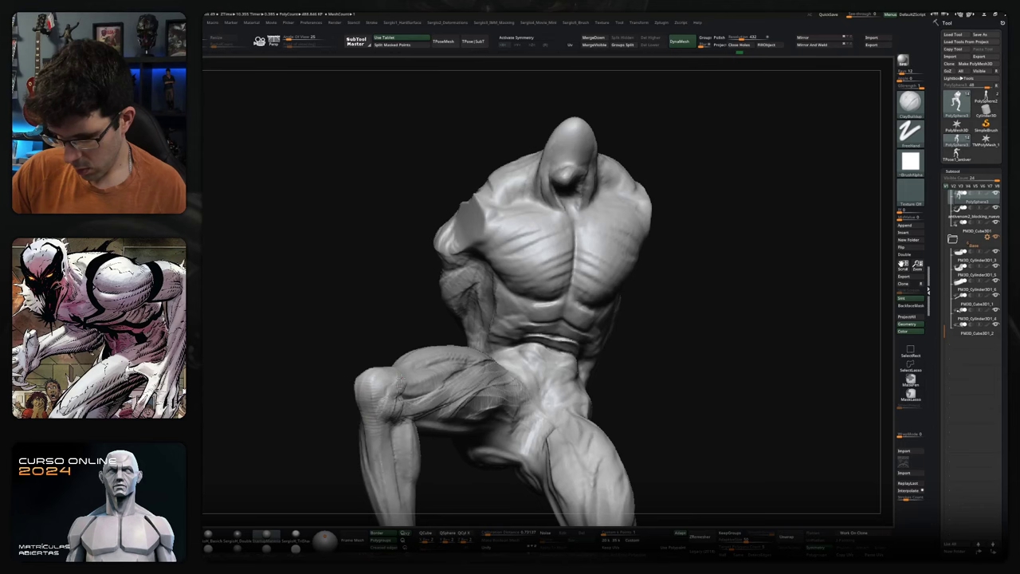
right_drag(397, 420, 420, 363)
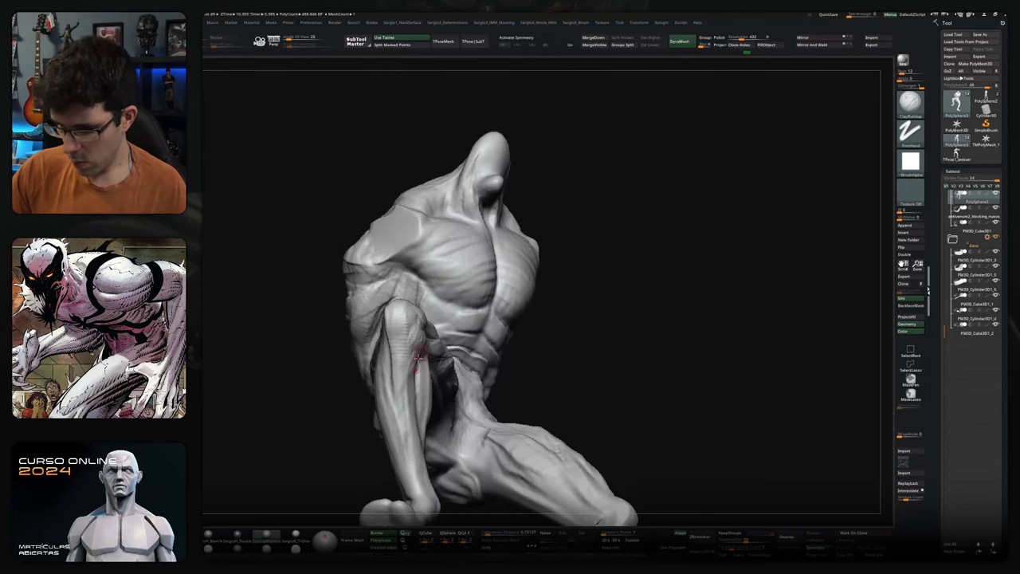
right_drag(398, 319, 391, 310)
mouse_move(389, 350)
alt+right_down()
mouse_move(397, 320)
mouse_move(409, 335)
mouse_move(422, 303)
mouse_move(462, 324)
mouse_move(526, 307)
alt+right_up()
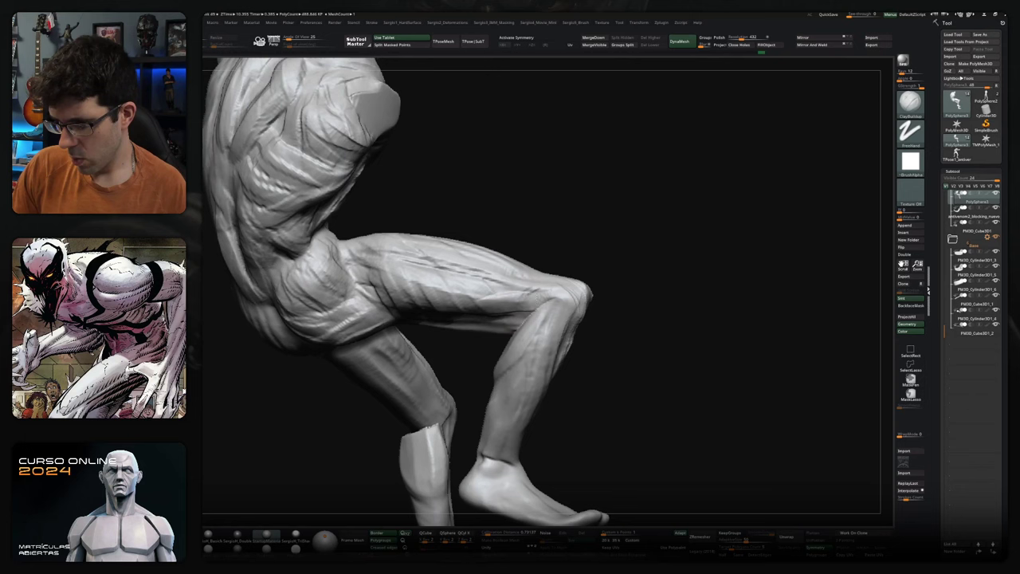
- Sculpt striation strokes down the shin and along the back of the calf
mouse_move(481, 305)
right_down()
mouse_move(414, 402)
mouse_move(429, 408)
mouse_move(403, 286)
mouse_move(386, 253)
mouse_move(368, 249)
mouse_move(383, 275)
mouse_move(430, 285)
mouse_move(393, 345)
right_up()
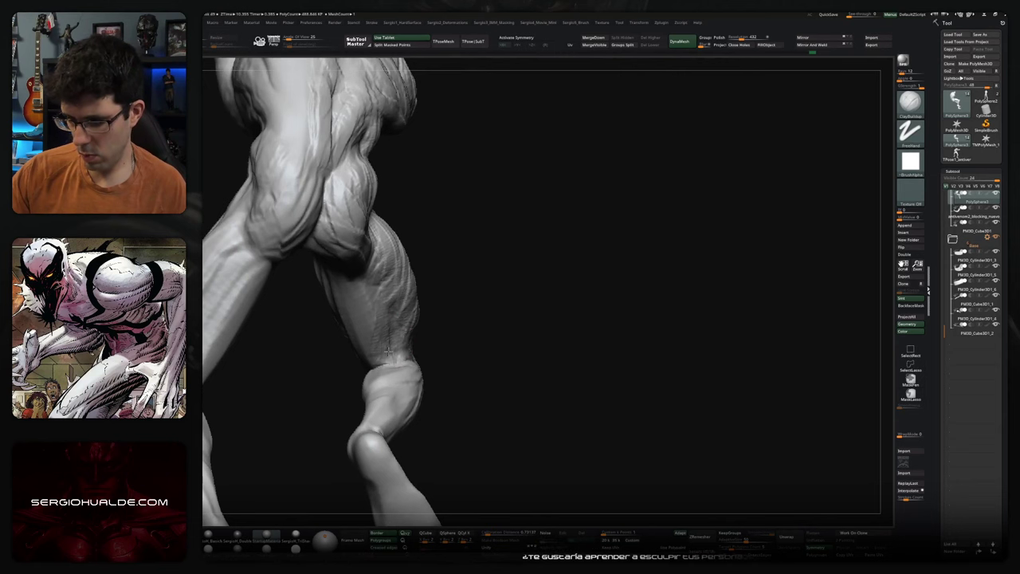
mouse_move(384, 336)
right_down()
mouse_move(390, 279)
mouse_move(377, 243)
mouse_move(384, 323)
mouse_move(343, 274)
mouse_move(383, 270)
mouse_move(470, 299)
mouse_move(485, 195)
mouse_move(399, 256)
mouse_move(476, 391)
mouse_move(451, 373)
right_up()
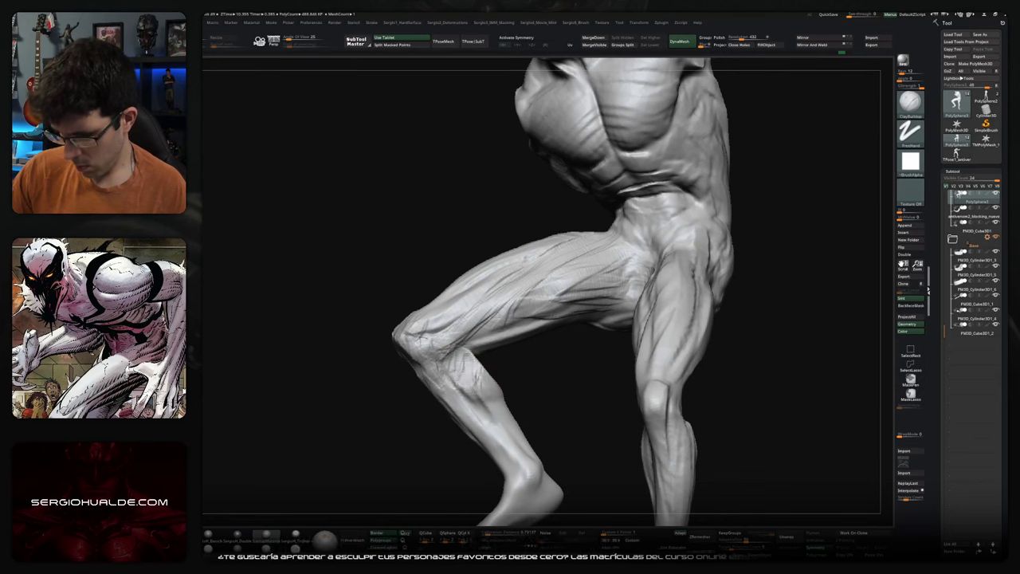
right_drag(479, 359, 467, 383)
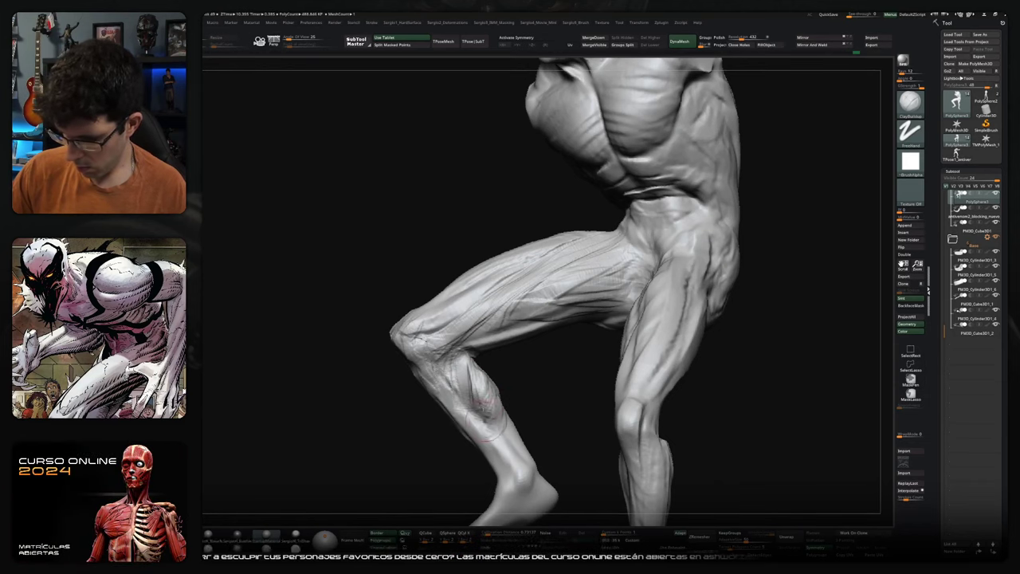
mouse_move(484, 391)
right_down()
mouse_move(518, 392)
mouse_move(538, 362)
mouse_move(517, 365)
mouse_move(550, 327)
right_up()
drag(552, 364, 532, 454)
drag(527, 374, 526, 354)
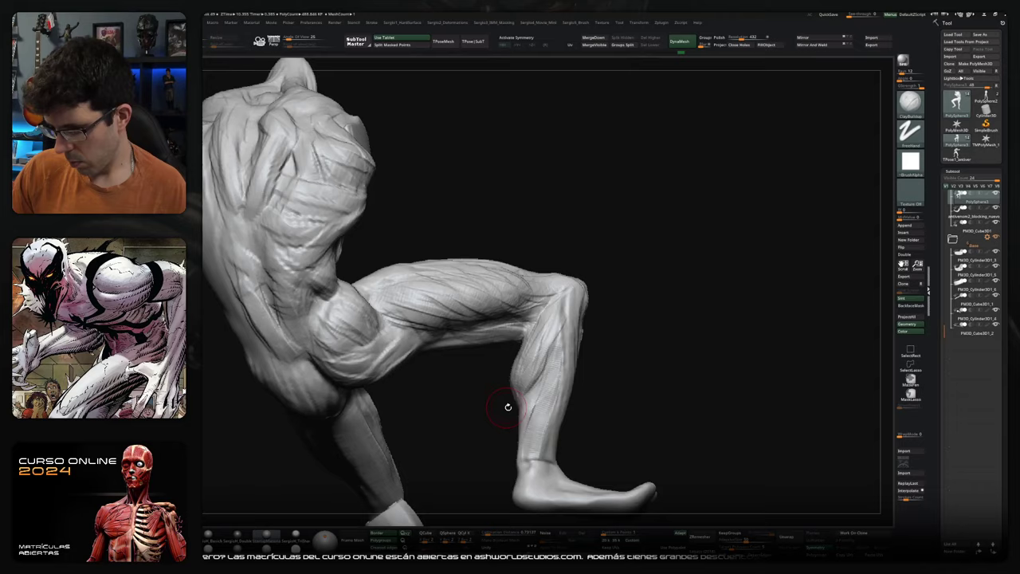
- Tweak the lower leg from a close side view with Move, then return to ClayBuildup
drag(506, 406, 507, 327)
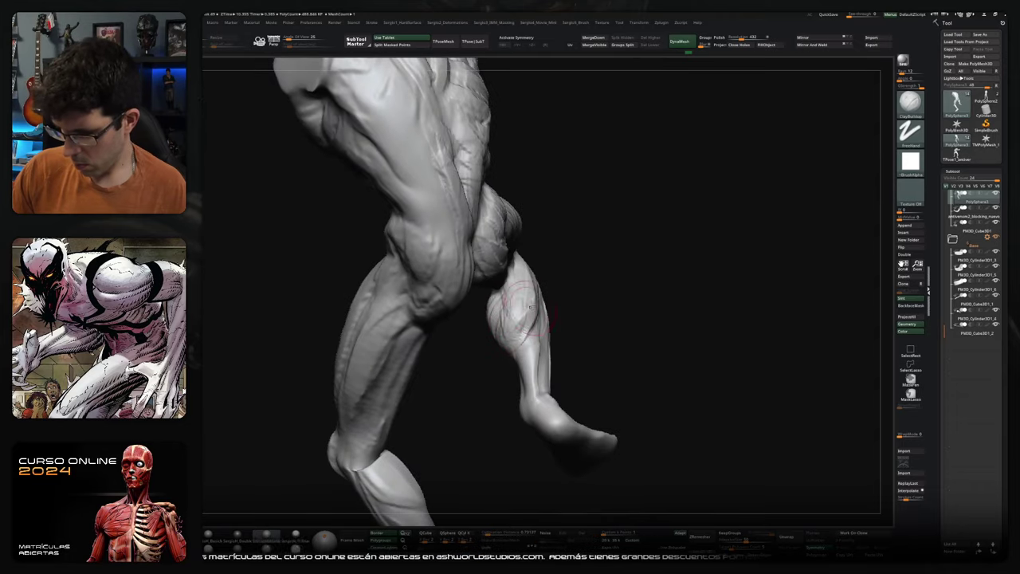
drag(518, 319, 479, 329)
key(b)
key(m)
key(v)
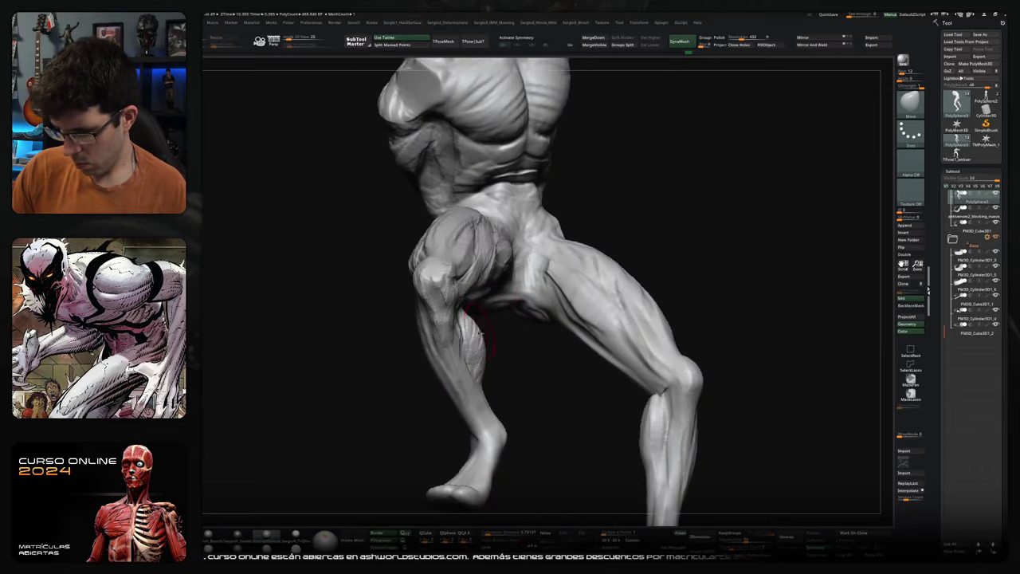
drag(483, 342, 433, 326)
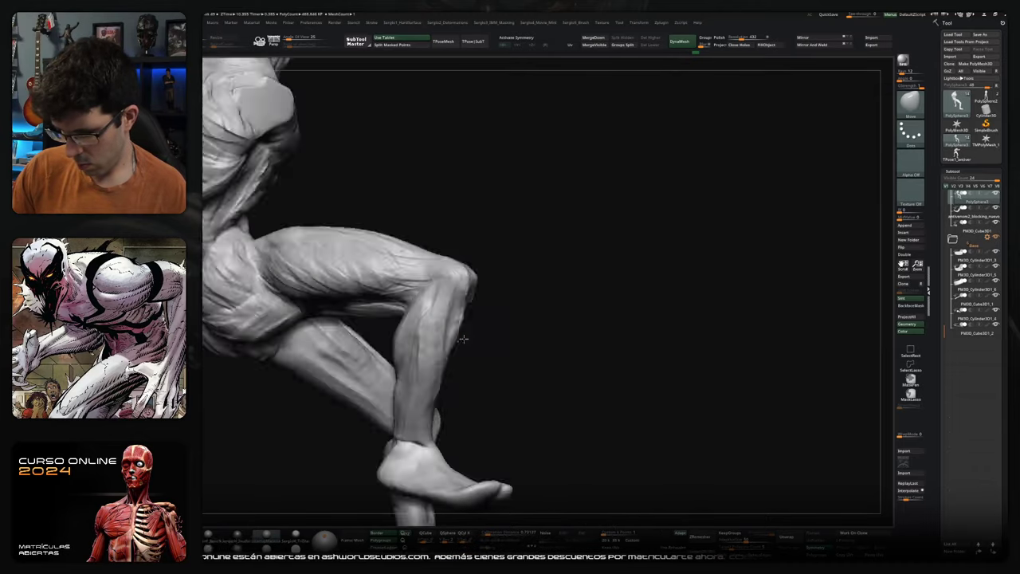
key(b)
key(c)
key(b)
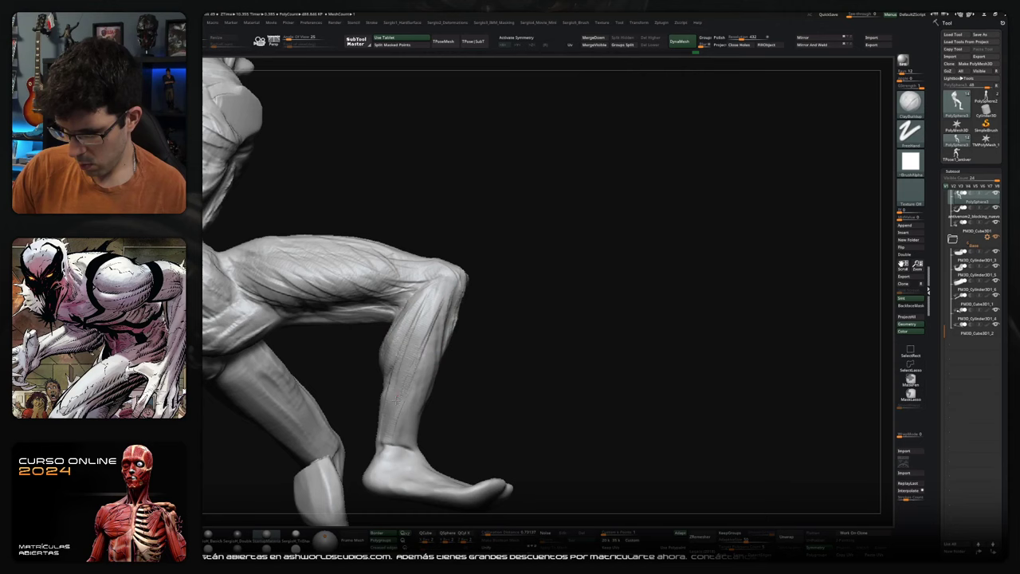
drag(449, 315, 441, 351)
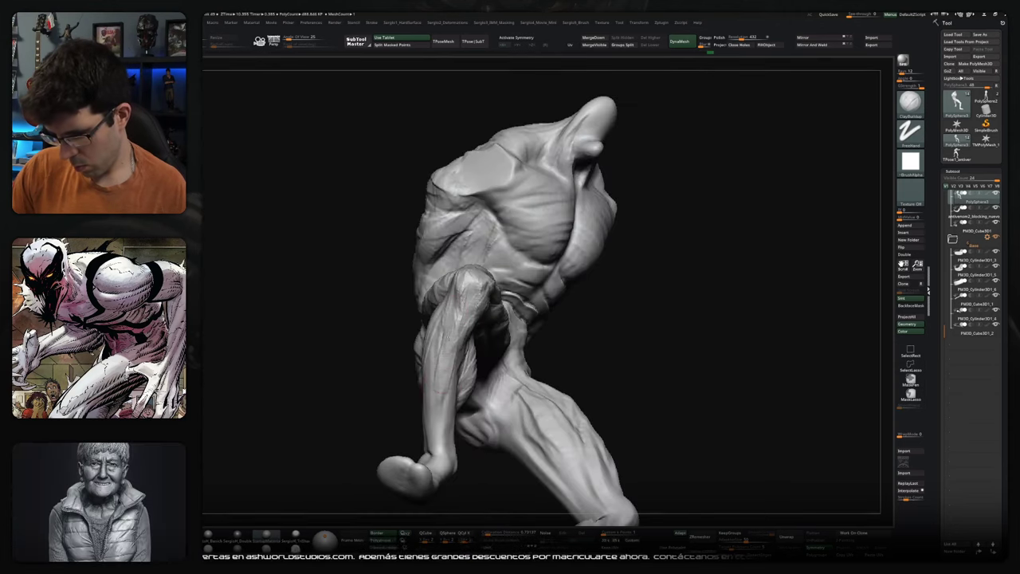
- Bring the bent legs into a side-on view and select the Move brush
mouse_move(427, 428)
mouse_down()
mouse_move(451, 433)
mouse_move(483, 403)
mouse_up()
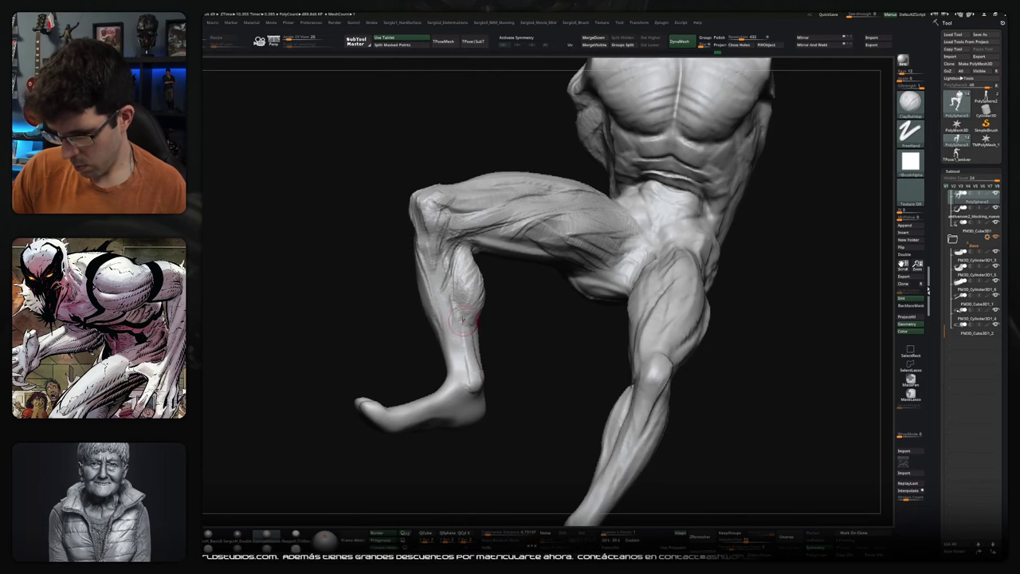
drag(478, 387, 459, 354)
drag(472, 404, 507, 399)
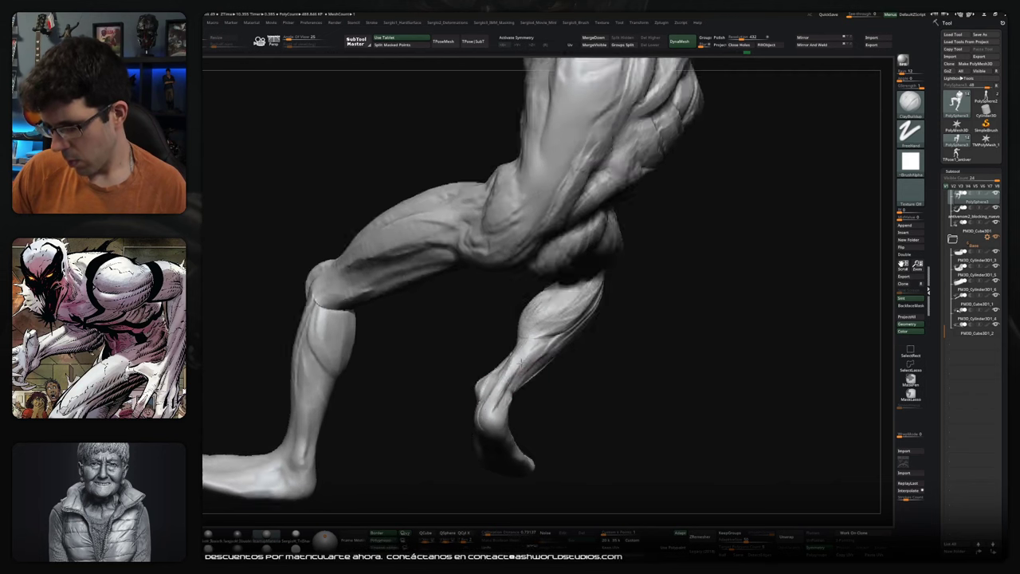
mouse_move(510, 389)
right_down()
mouse_move(522, 363)
mouse_move(546, 387)
mouse_move(531, 351)
right_up()
key(b)
key(m)
key(v)
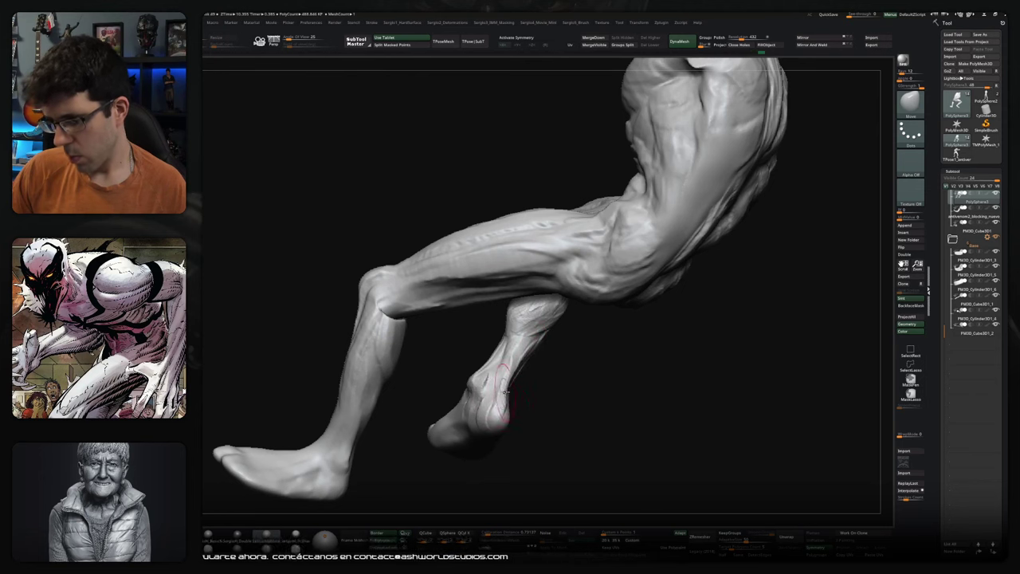
- Shape the calf and foot with Move, viewing the foot from side and frontal angles
mouse_move(513, 383)
right_down()
mouse_move(550, 414)
mouse_move(523, 397)
mouse_move(550, 396)
mouse_move(569, 414)
mouse_move(538, 381)
mouse_move(549, 369)
mouse_move(565, 385)
mouse_move(562, 421)
right_up()
right_drag(536, 461, 540, 437)
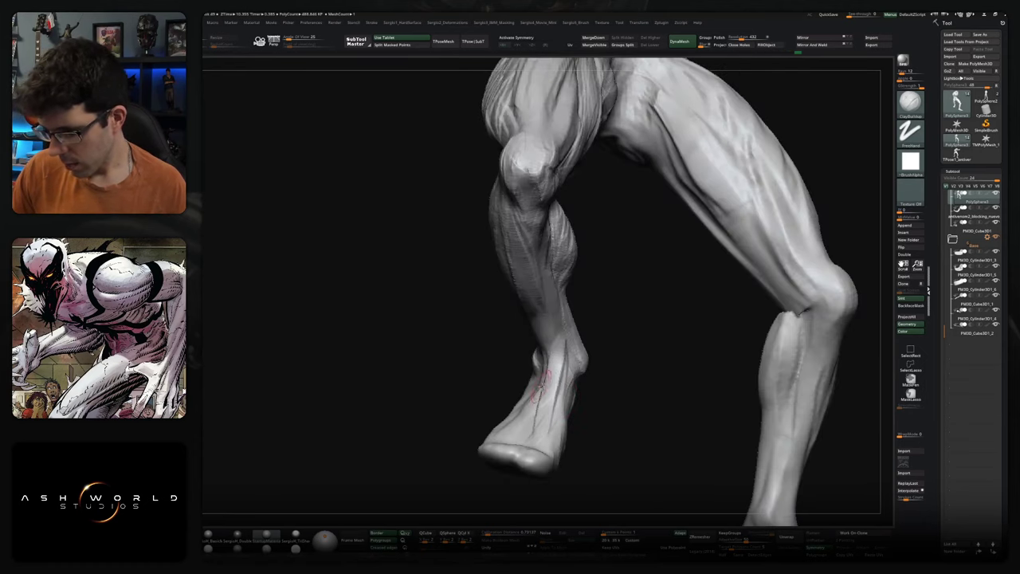
right_drag(540, 387, 526, 374)
right_drag(517, 414, 501, 384)
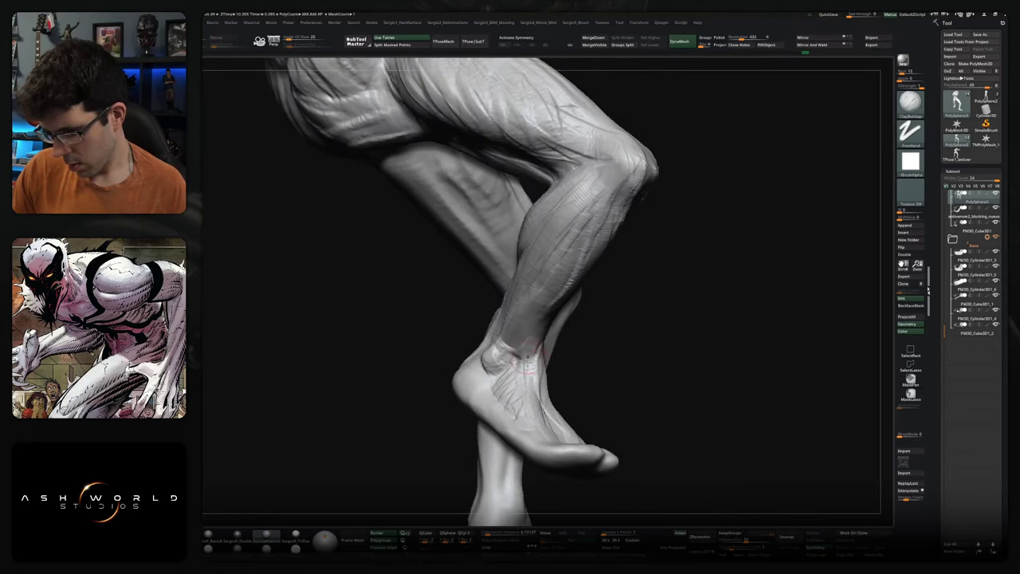
right_drag(527, 359, 536, 333)
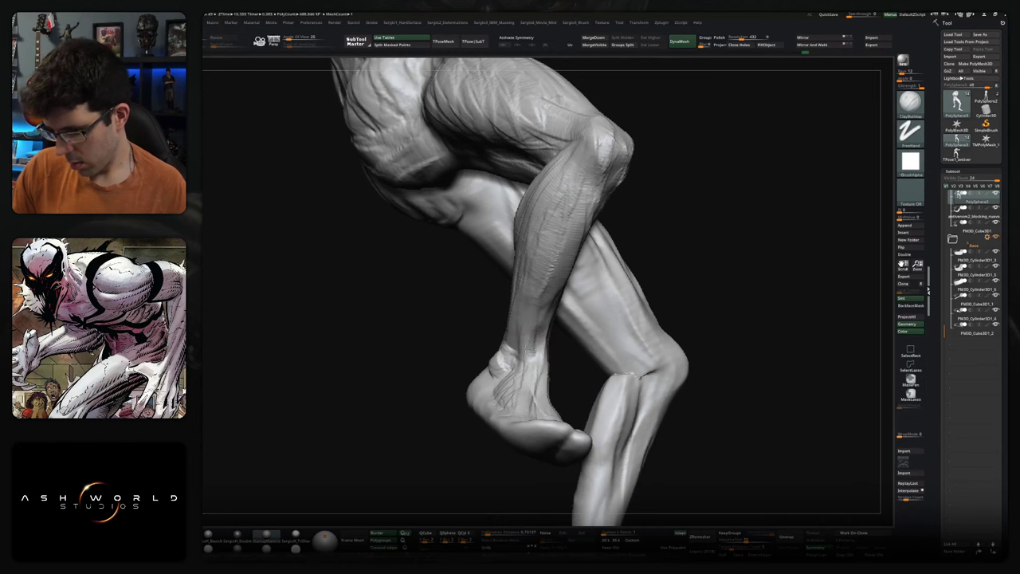
mouse_move(529, 339)
right_down()
mouse_move(505, 343)
mouse_move(515, 334)
mouse_move(513, 353)
mouse_move(487, 362)
mouse_move(463, 361)
mouse_move(459, 338)
mouse_move(440, 330)
right_up()
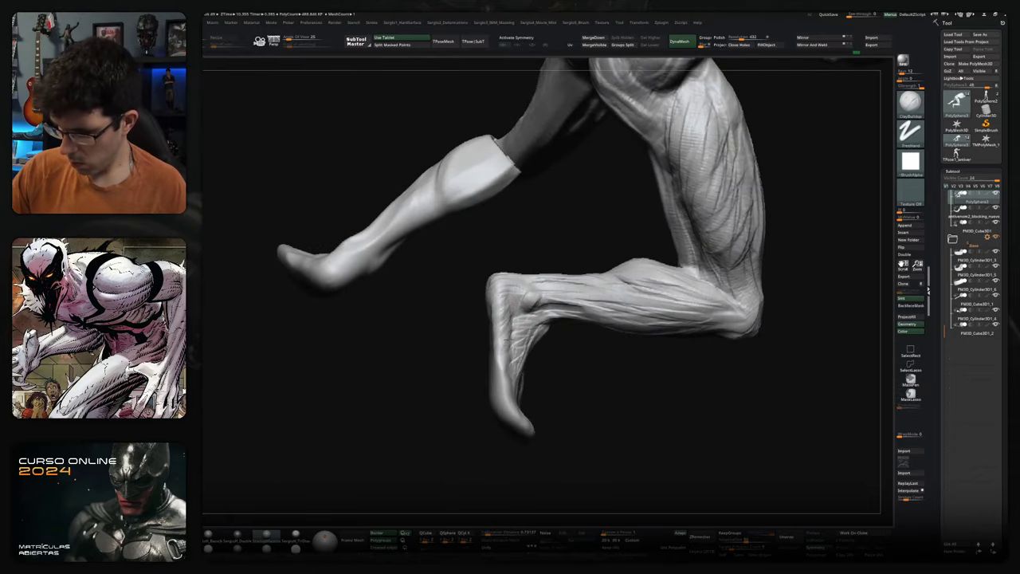
right_drag(519, 377, 505, 365)
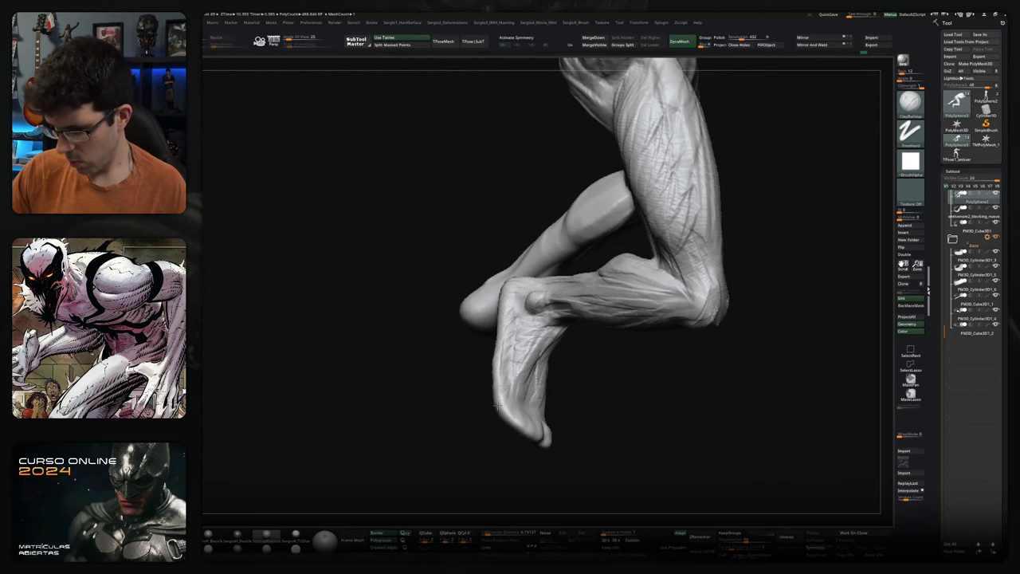
- Frame the bent lower leg and feet, alternating Move and ClayBuildup brushes across several angles
mouse_move(494, 338)
right_down()
mouse_move(529, 433)
mouse_move(489, 397)
mouse_move(455, 415)
right_up()
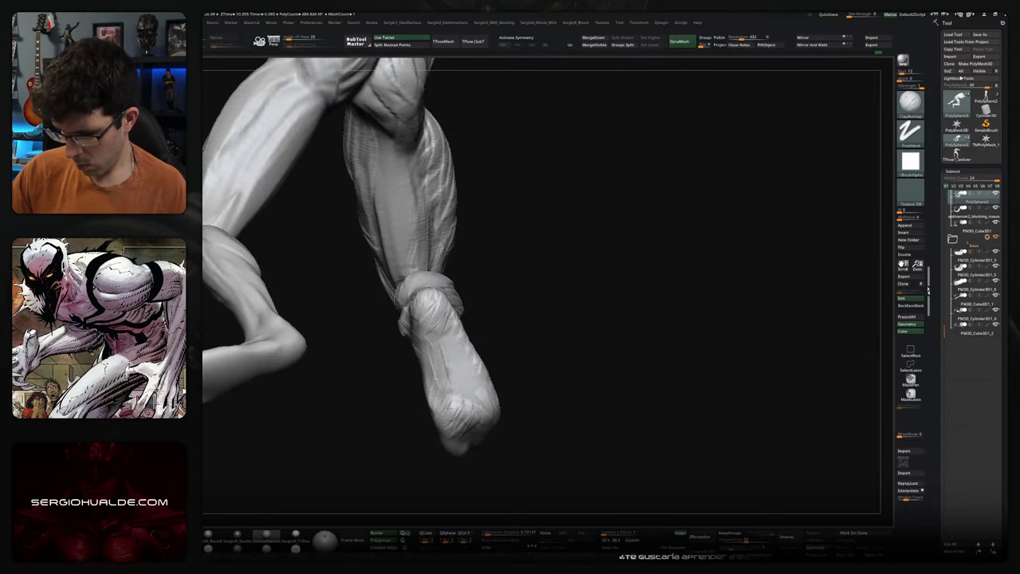
right_drag(467, 363, 492, 343)
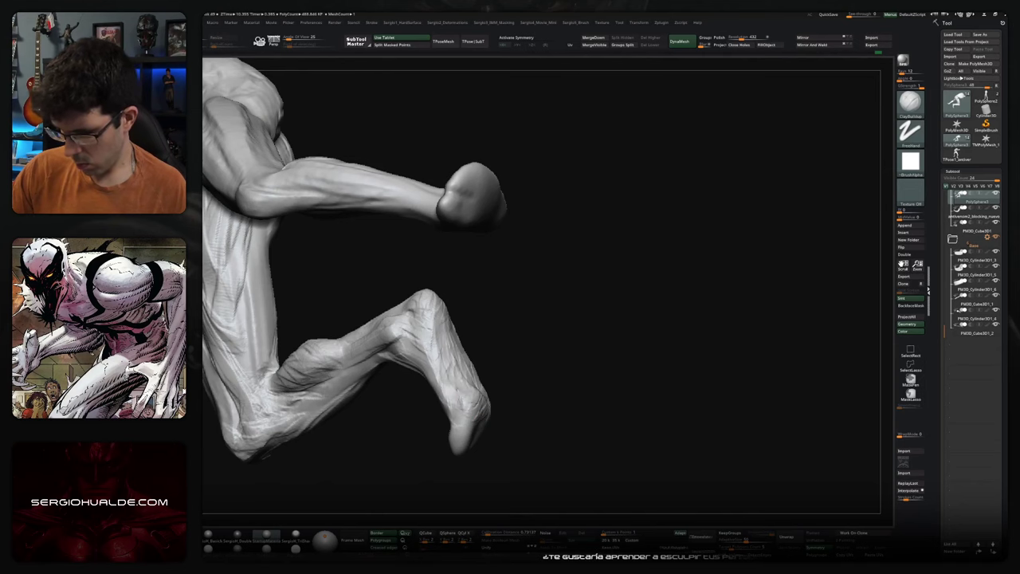
right_drag(462, 398, 505, 364)
key(b)
key(m)
key(v)
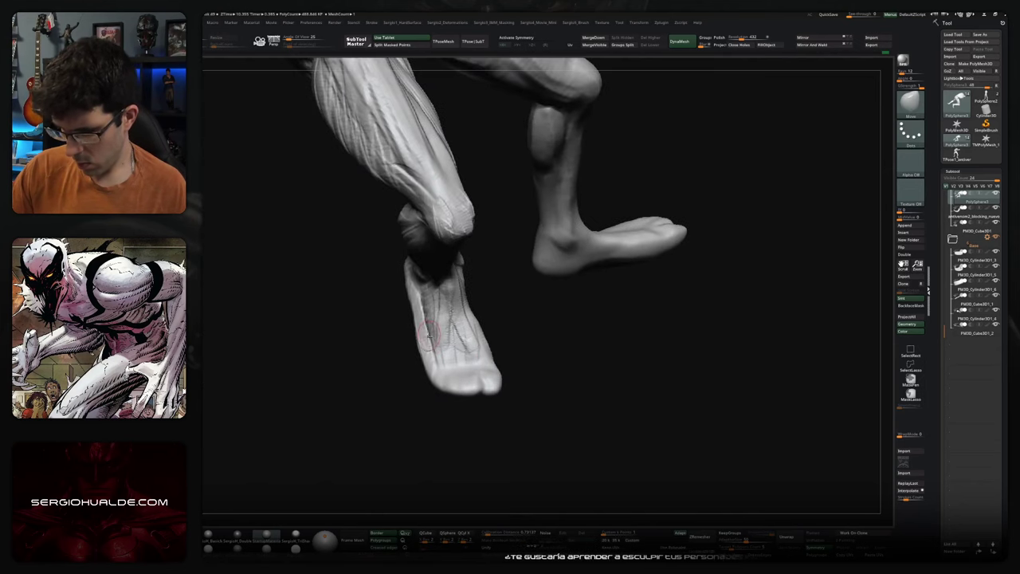
right_drag(430, 339, 424, 338)
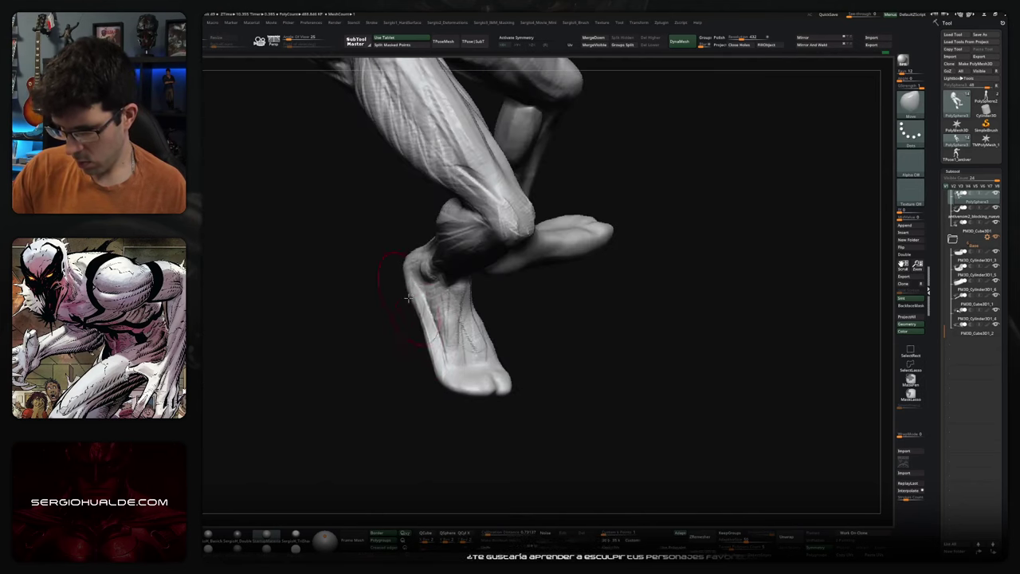
mouse_move(408, 298)
right_down()
mouse_move(486, 333)
mouse_move(435, 344)
right_up()
key(b)
key(c)
key(b)
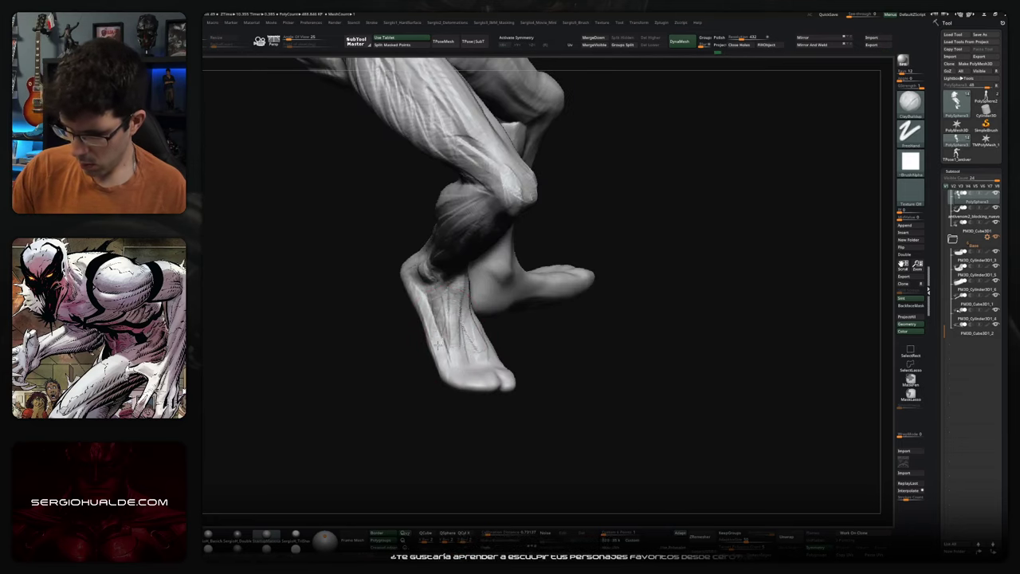
mouse_move(450, 316)
right_down()
mouse_move(475, 379)
mouse_move(526, 375)
mouse_move(519, 333)
mouse_move(534, 404)
mouse_move(519, 384)
mouse_move(547, 398)
mouse_move(525, 385)
mouse_move(539, 353)
mouse_move(556, 383)
mouse_move(546, 430)
mouse_move(536, 398)
mouse_move(523, 401)
mouse_move(550, 387)
right_up()
- Push the foot forms with the Move brush from side and profile views
key(b)
key(m)
key(v)
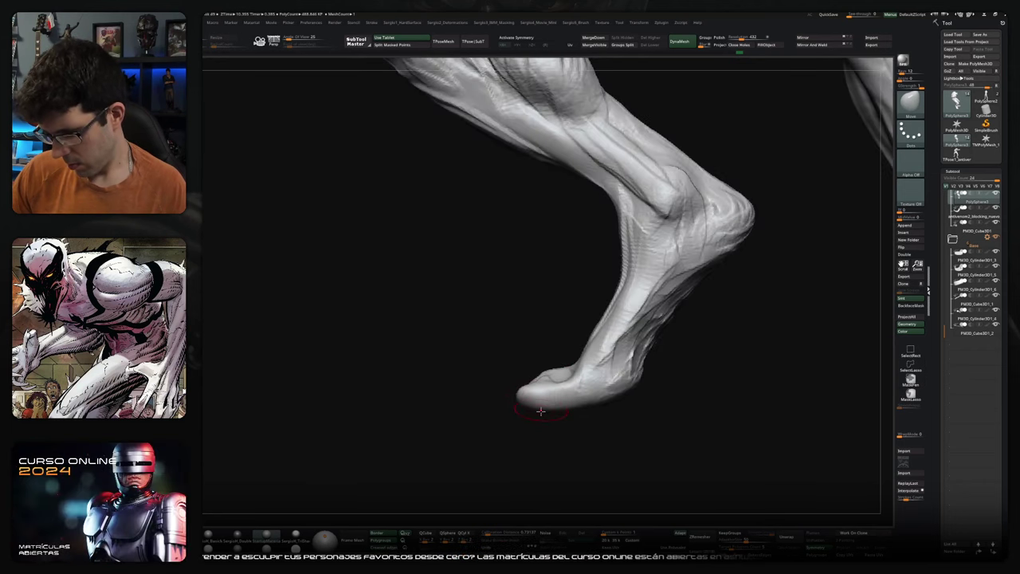
mouse_move(517, 394)
right_down()
mouse_move(564, 410)
mouse_move(522, 421)
mouse_move(508, 409)
mouse_move(539, 398)
mouse_move(538, 408)
mouse_move(512, 404)
right_up()
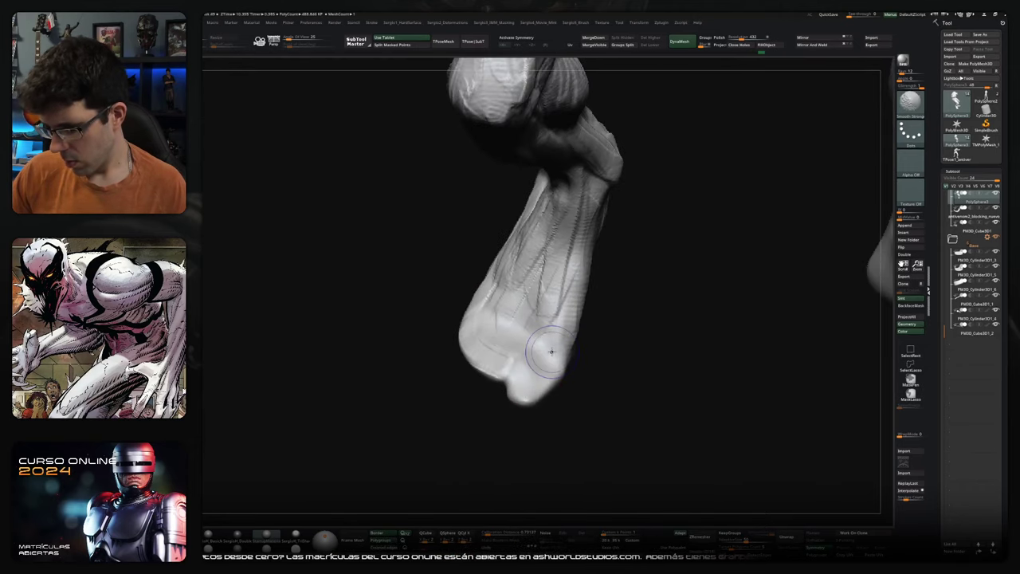
shift+right_drag(551, 351, 511, 384)
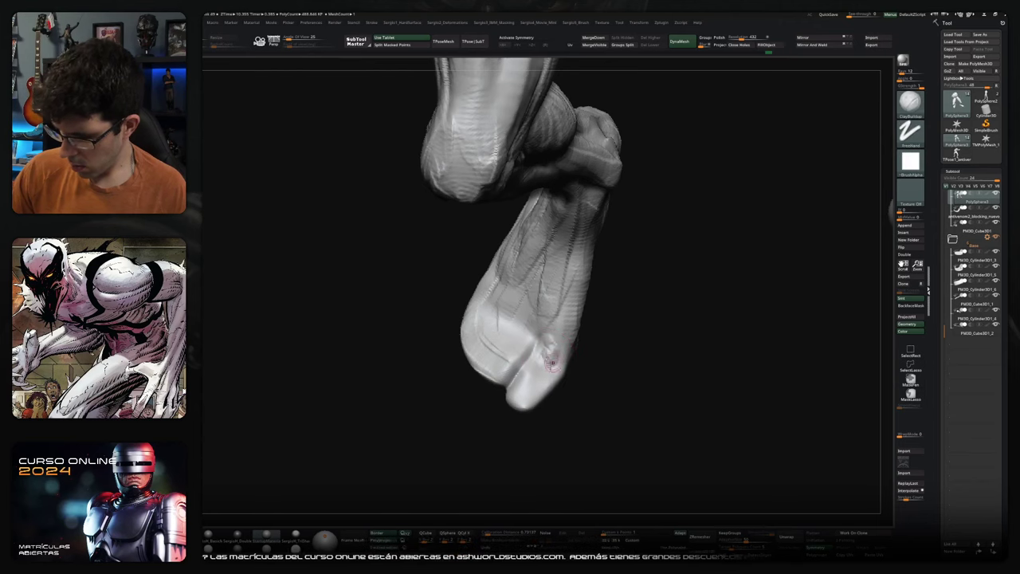
shift+right_drag(542, 390, 540, 372)
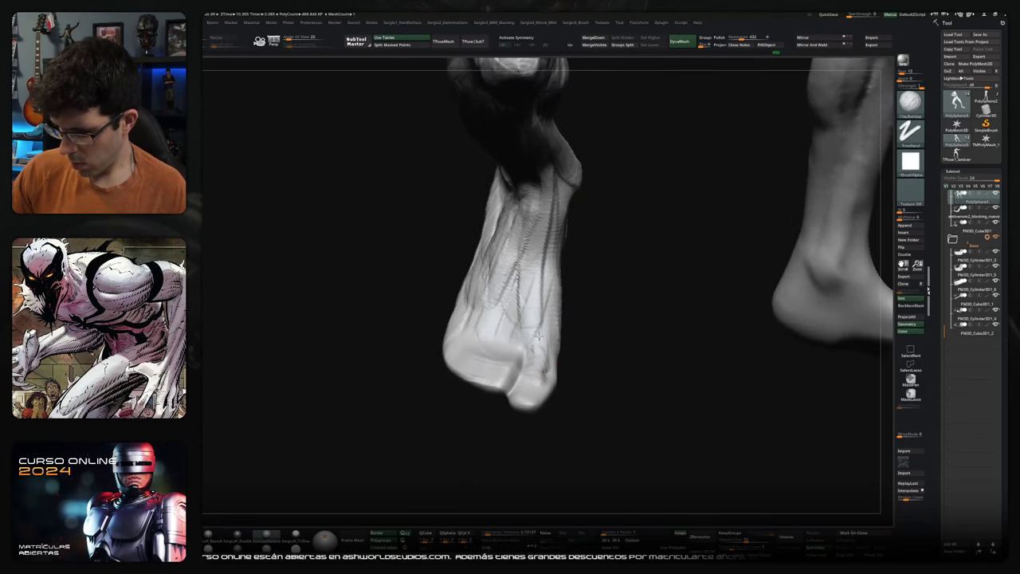
right_drag(529, 315, 547, 330)
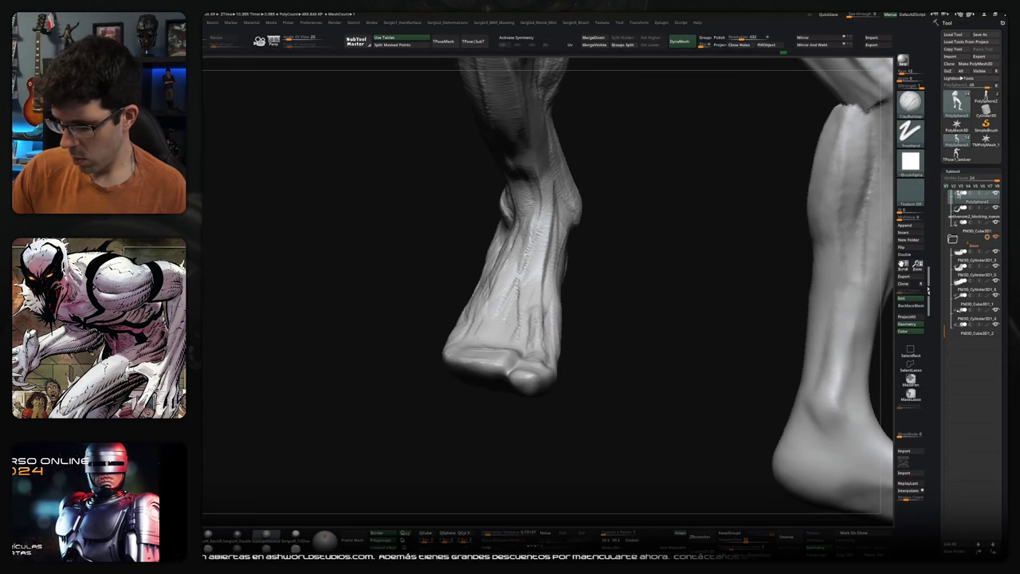
mouse_move(538, 319)
right_down()
mouse_move(505, 357)
mouse_move(554, 359)
mouse_move(565, 410)
mouse_move(565, 383)
mouse_move(503, 357)
right_up()
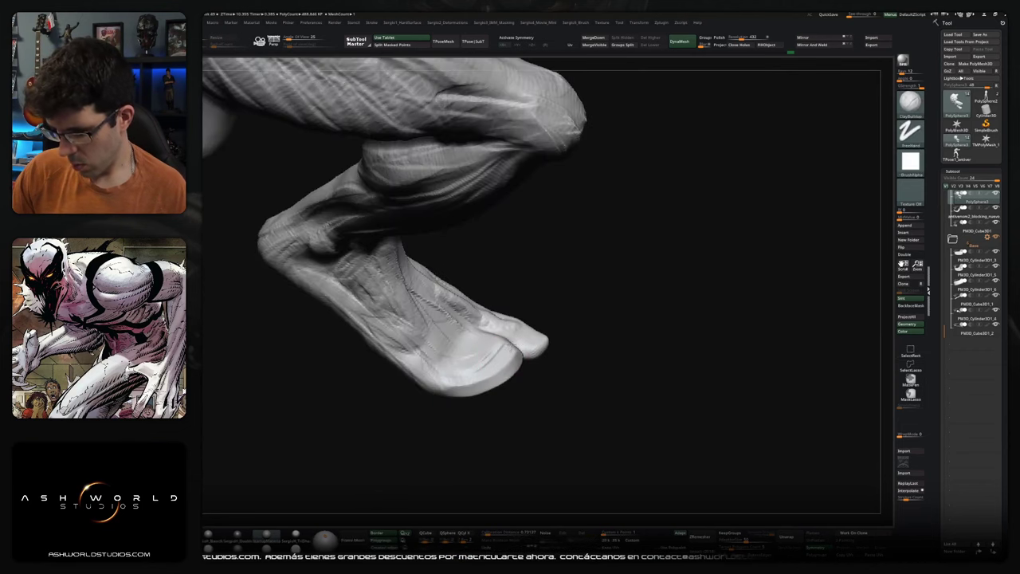
- Refine the foot with the Standard brush, then Move, and zoom out to both legs
key(b)
key(s)
key(t)
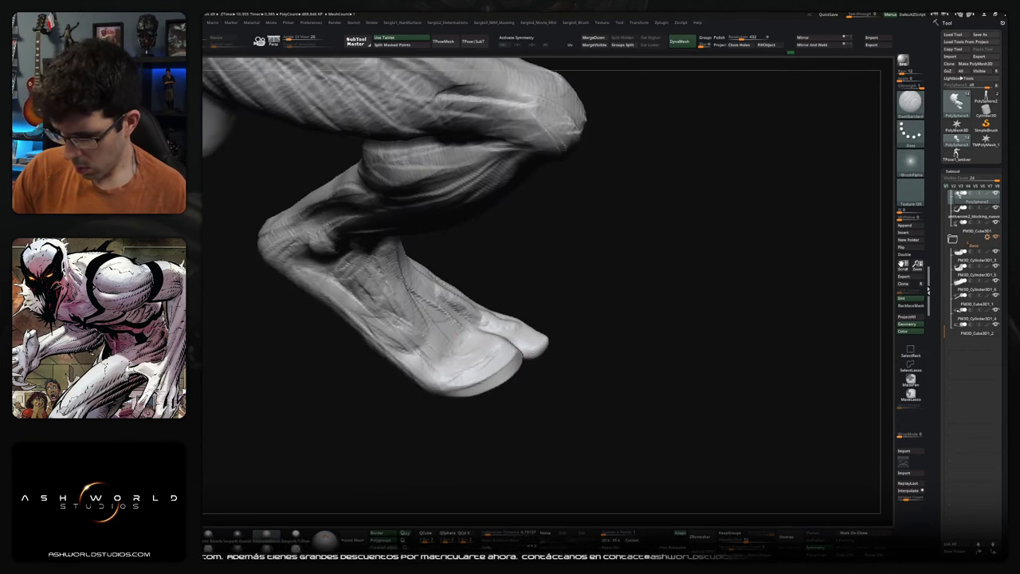
right_drag(467, 335, 500, 385)
key(b)
key(m)
key(v)
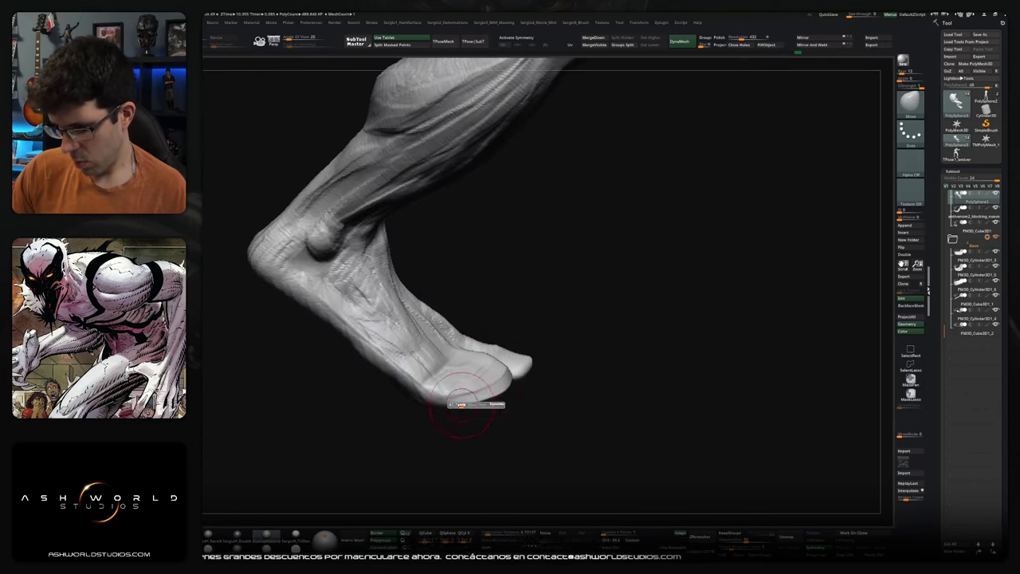
mouse_move(462, 405)
right_down()
mouse_move(546, 327)
mouse_move(542, 387)
mouse_move(553, 362)
mouse_move(510, 396)
mouse_move(503, 483)
mouse_move(617, 373)
mouse_move(542, 358)
right_up()
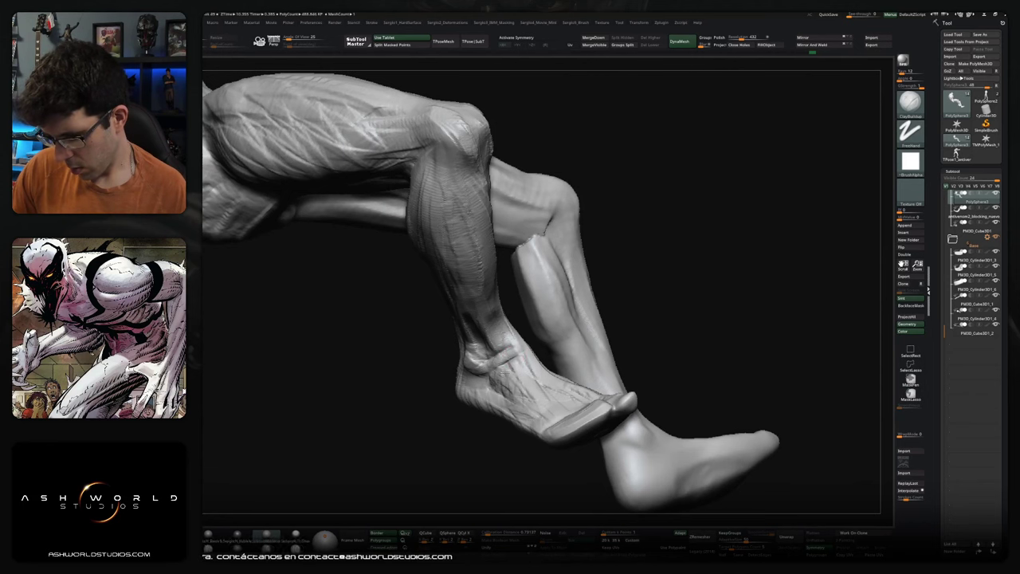
- View the full figure from behind while switching to another sculpting brush, then Move
mouse_move(478, 351)
right_down()
mouse_move(534, 368)
mouse_move(510, 379)
right_up()
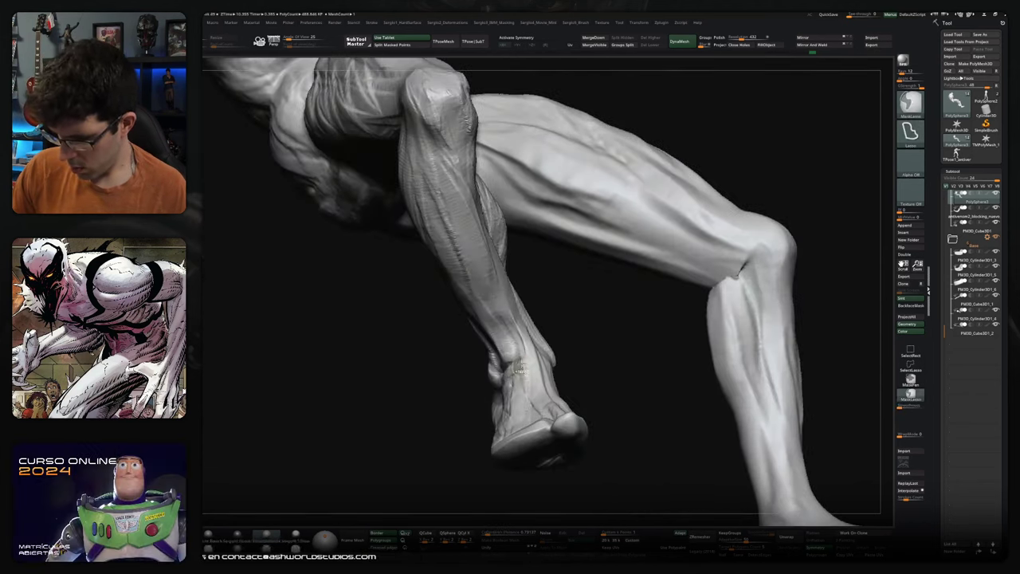
key(b)
key(d)
key(s)
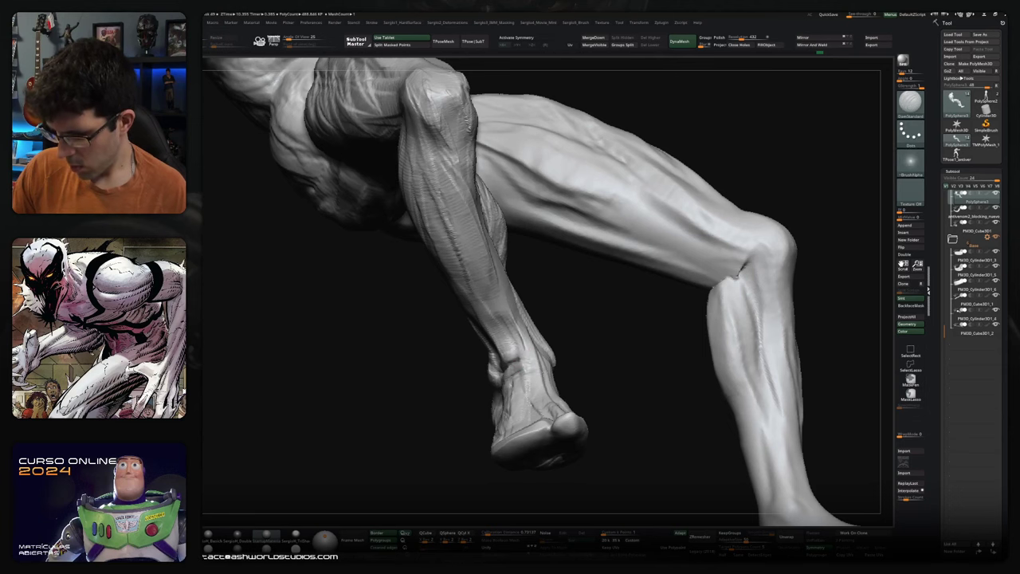
mouse_move(504, 410)
right_down()
mouse_move(576, 365)
mouse_move(564, 338)
mouse_move(594, 369)
mouse_move(550, 351)
mouse_move(459, 279)
mouse_move(474, 310)
mouse_move(449, 272)
mouse_move(468, 254)
mouse_move(471, 207)
mouse_move(460, 216)
mouse_move(458, 204)
right_up()
key(b)
key(m)
key(v)
- Add two ClayBuildup strokes of muscle detail into the thigh
key(b)
key(c)
key(b)
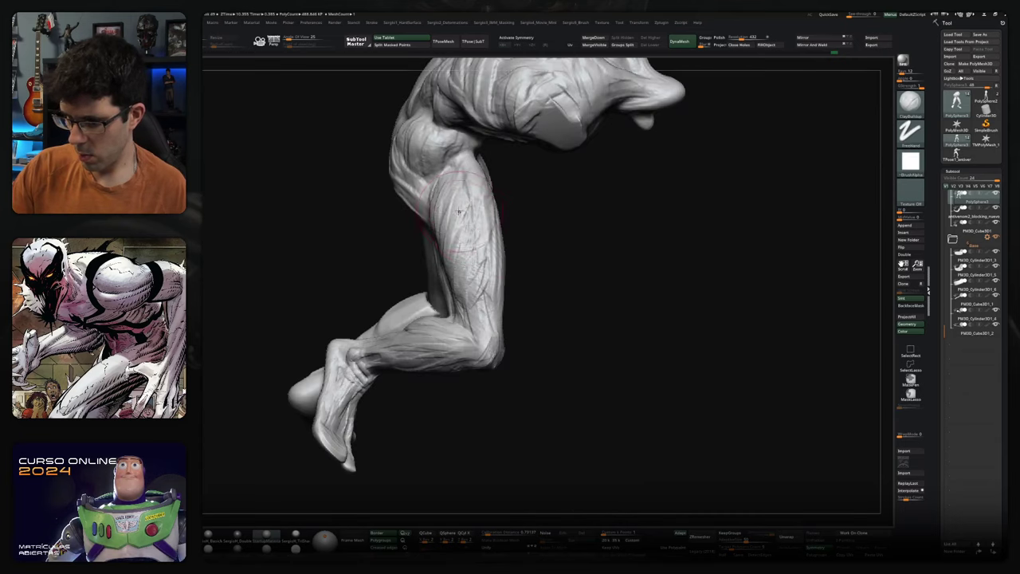
drag(461, 209, 455, 215)
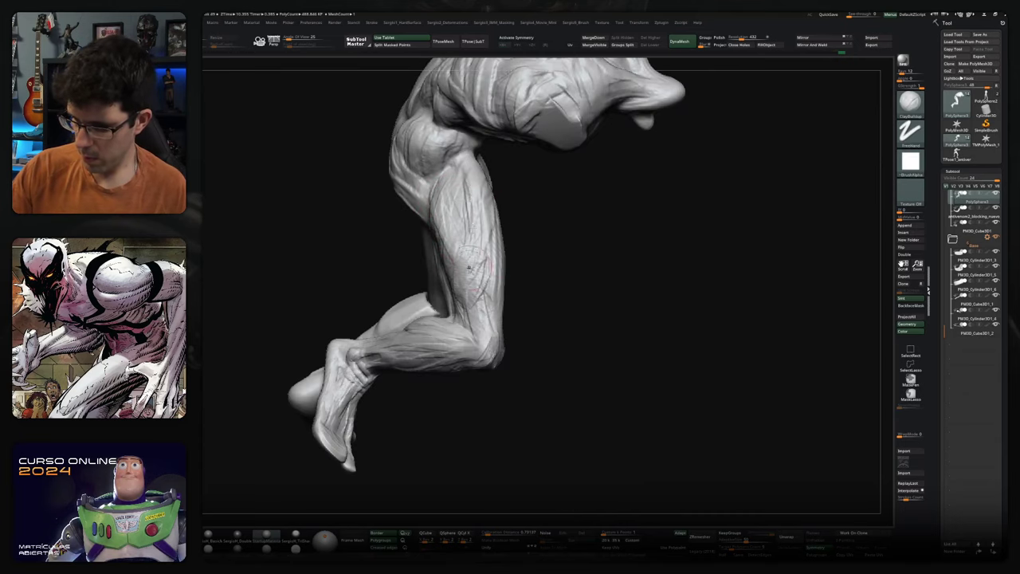
drag(469, 238, 469, 225)
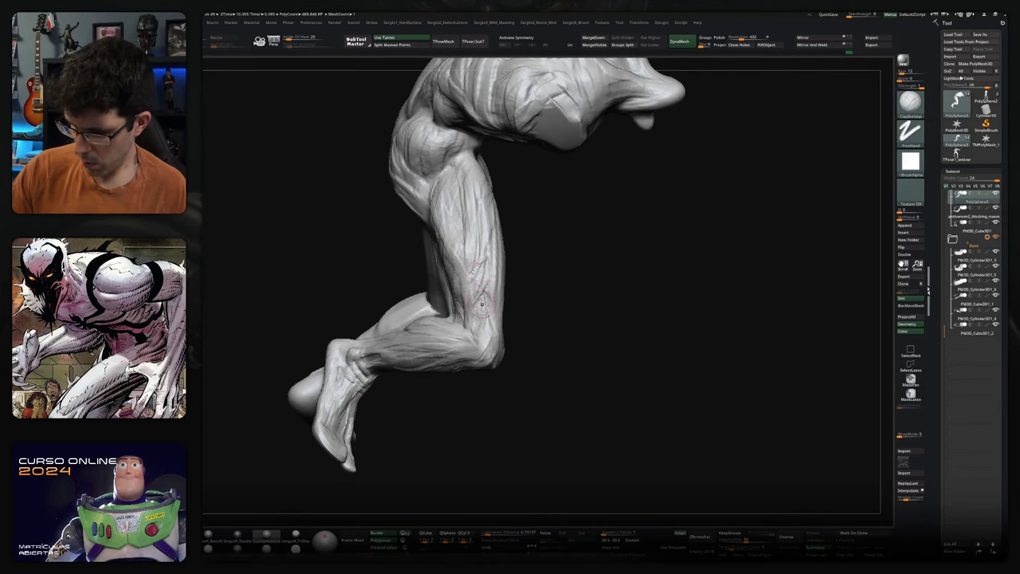
- Orbit to a front view of the lower legs and carve three grooves up the shin
right_drag(482, 304, 511, 306)
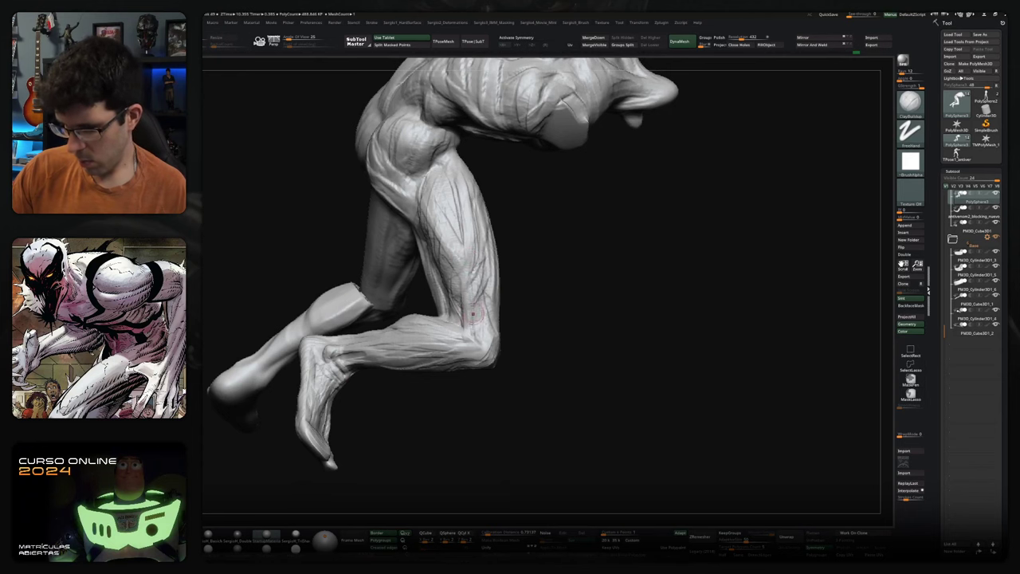
mouse_move(488, 326)
right_down()
mouse_move(537, 337)
mouse_move(576, 372)
mouse_move(560, 398)
mouse_move(518, 358)
mouse_move(539, 377)
mouse_move(558, 364)
right_up()
mouse_move(495, 360)
right_down()
mouse_move(510, 367)
mouse_move(482, 382)
right_up()
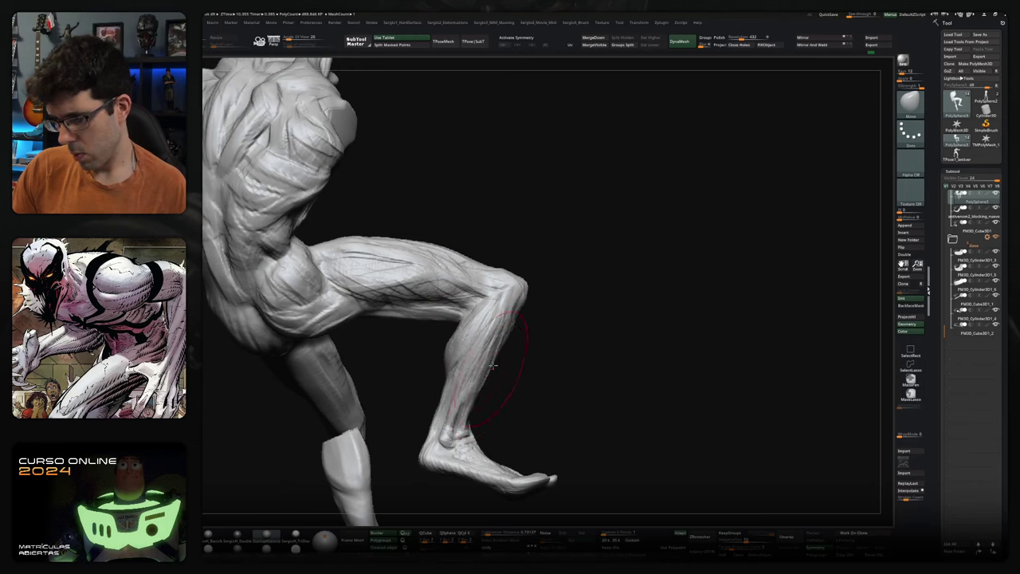
mouse_move(476, 388)
right_down()
mouse_move(490, 345)
mouse_move(488, 283)
mouse_move(508, 313)
right_up()
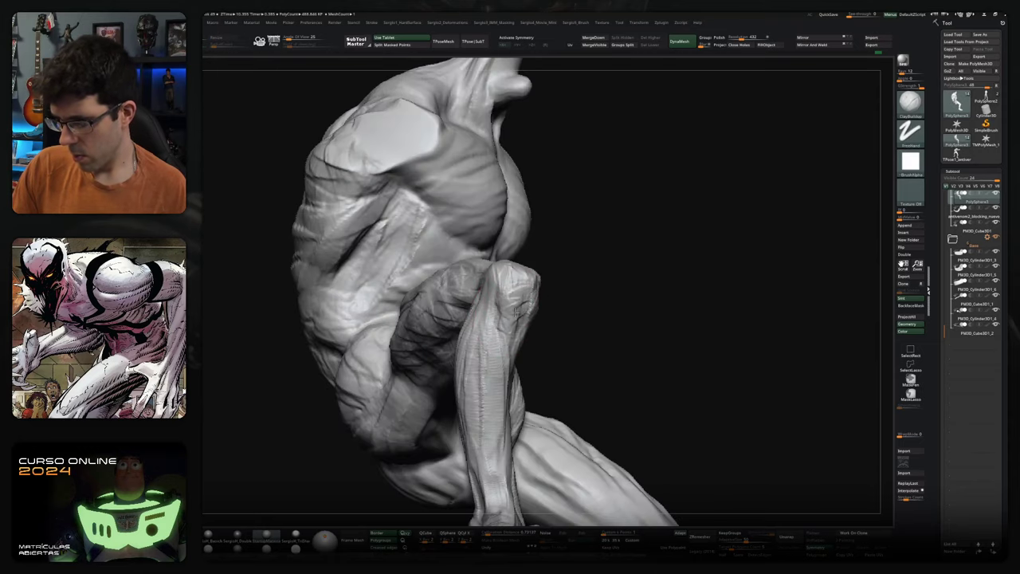
right_drag(508, 313, 537, 318)
mouse_move(547, 275)
right_down()
mouse_move(514, 285)
mouse_move(528, 286)
mouse_move(518, 268)
right_up()
right_drag(502, 310, 483, 319)
drag(490, 317, 446, 196)
drag(458, 247, 431, 155)
drag(437, 204, 422, 164)
- Rotate and zoom out to show the whole figure on its base
drag(574, 303, 434, 271)
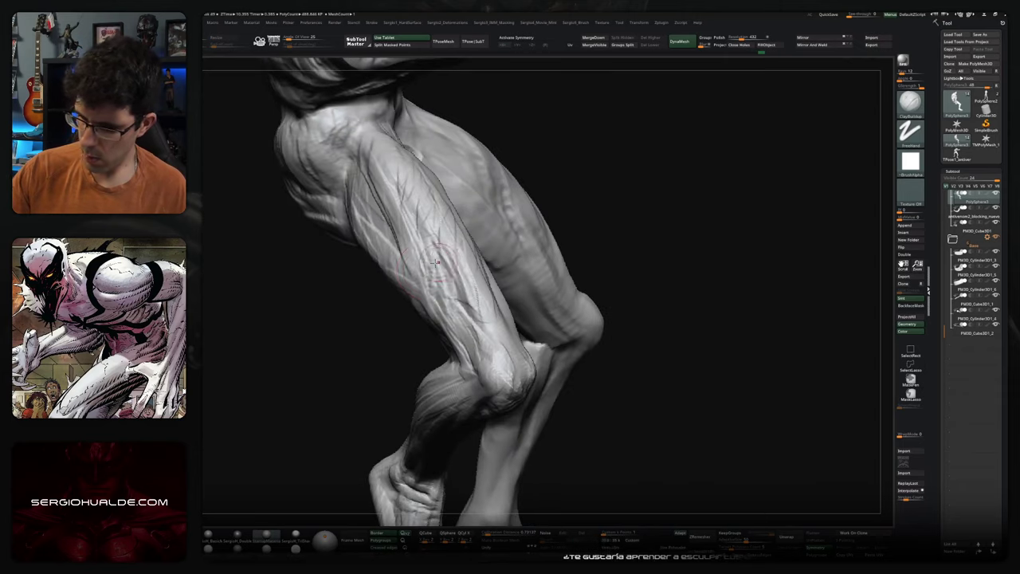
key(ctrl)
mouse_move(469, 338)
mouse_down()
mouse_move(558, 292)
mouse_move(592, 298)
mouse_move(606, 330)
mouse_move(631, 324)
mouse_move(660, 289)
mouse_move(492, 352)
mouse_move(638, 353)
mouse_up()
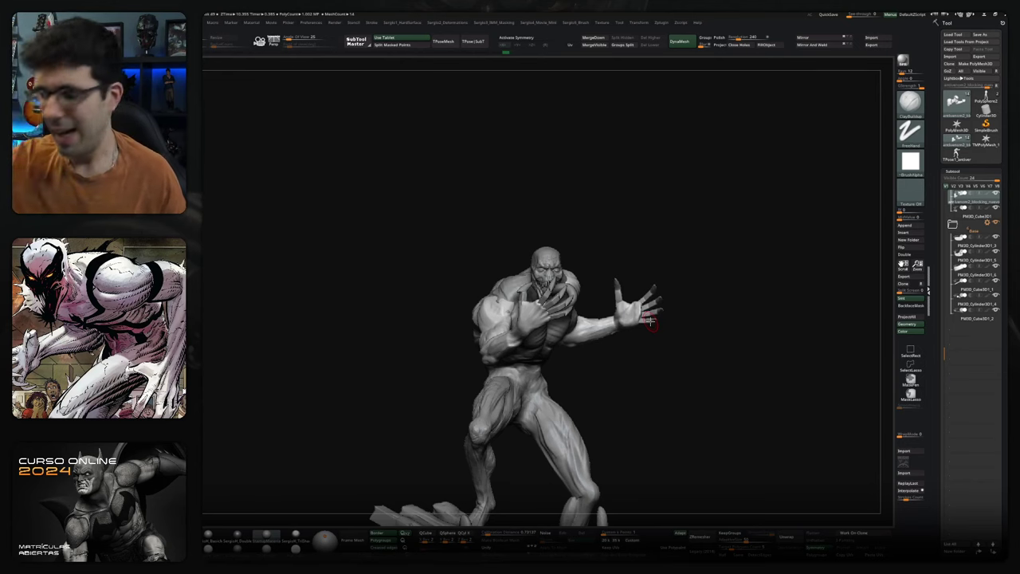
- Orbit to a three-quarter view of the full figure on its base
mouse_move(648, 378)
mouse_down()
mouse_move(639, 385)
mouse_move(630, 367)
mouse_up()
- Turn the figure to face front, activate the Move transpose gizmo, and pan the view up
scroll(519, 304, up, 3)
mouse_move(519, 303)
right_down()
mouse_move(555, 255)
mouse_move(607, 330)
right_up()
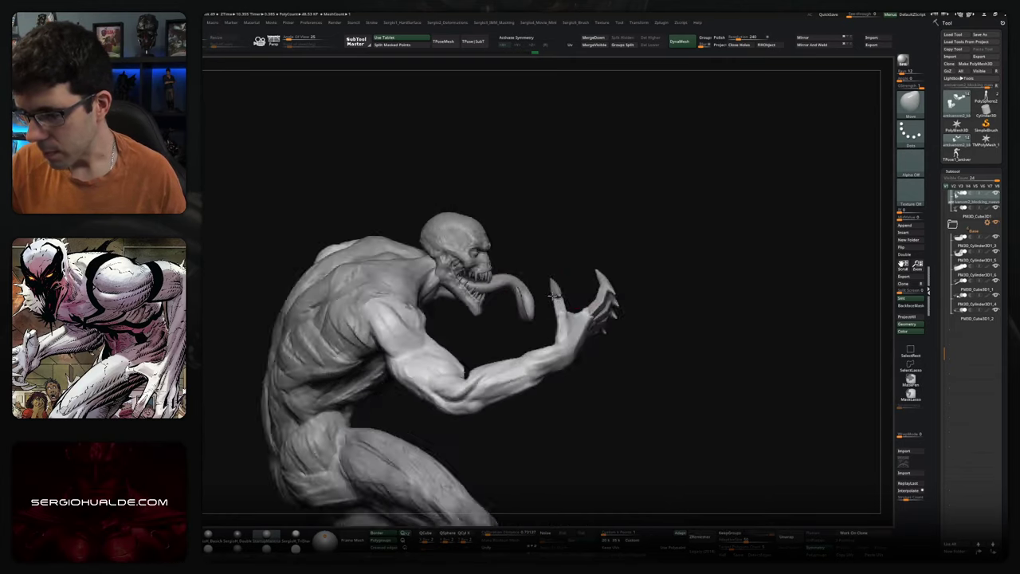
key(w)
alt+right_drag(606, 330, 609, 263)
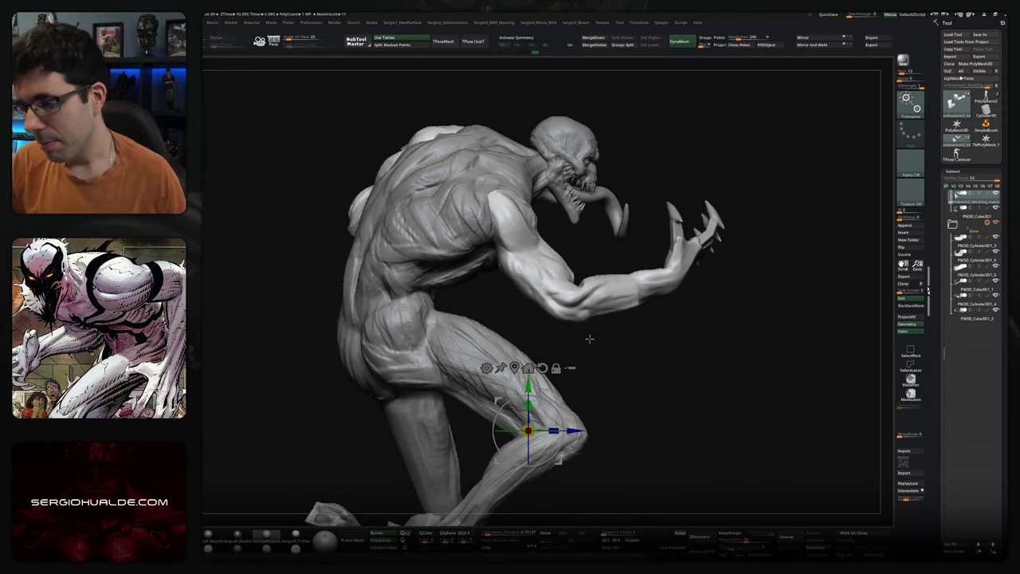
- Select the arm subtool, enable transforming all parts, and mask everything except the forearm
alt+drag(588, 337, 618, 362)
alt+click(620, 343)
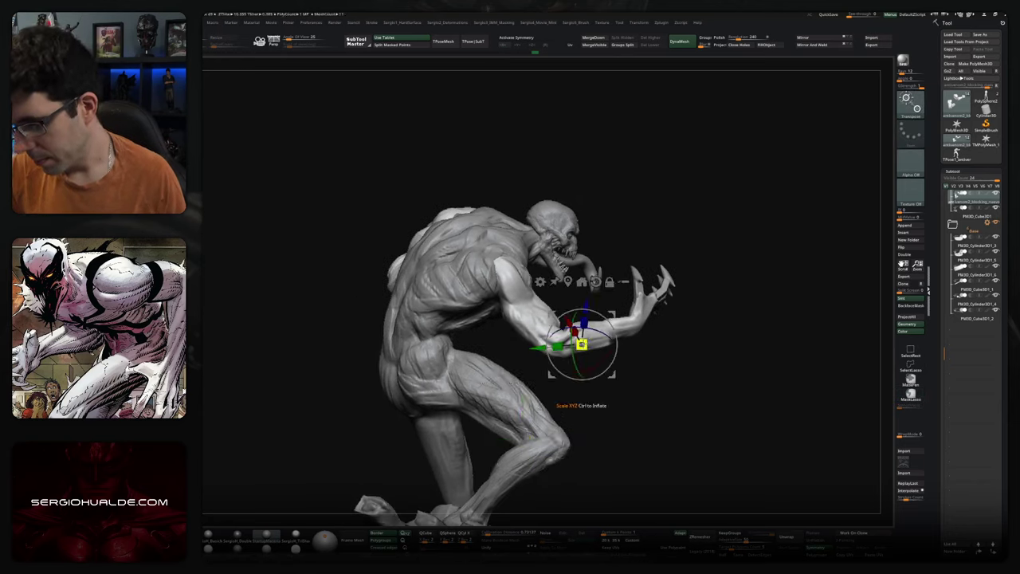
ctrl+shift+click(661, 358)
ctrl+shift+click(659, 353)
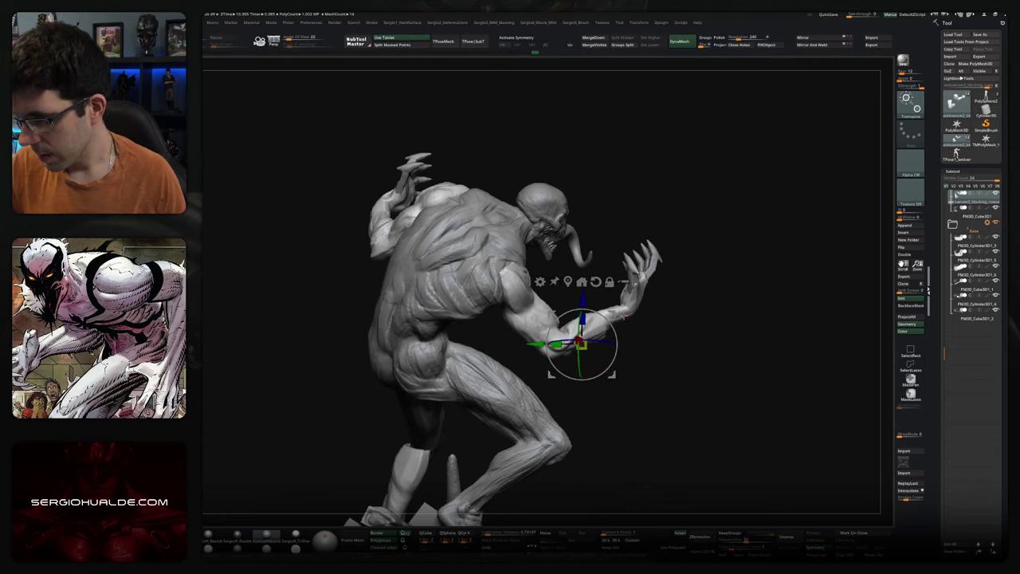
click(623, 281)
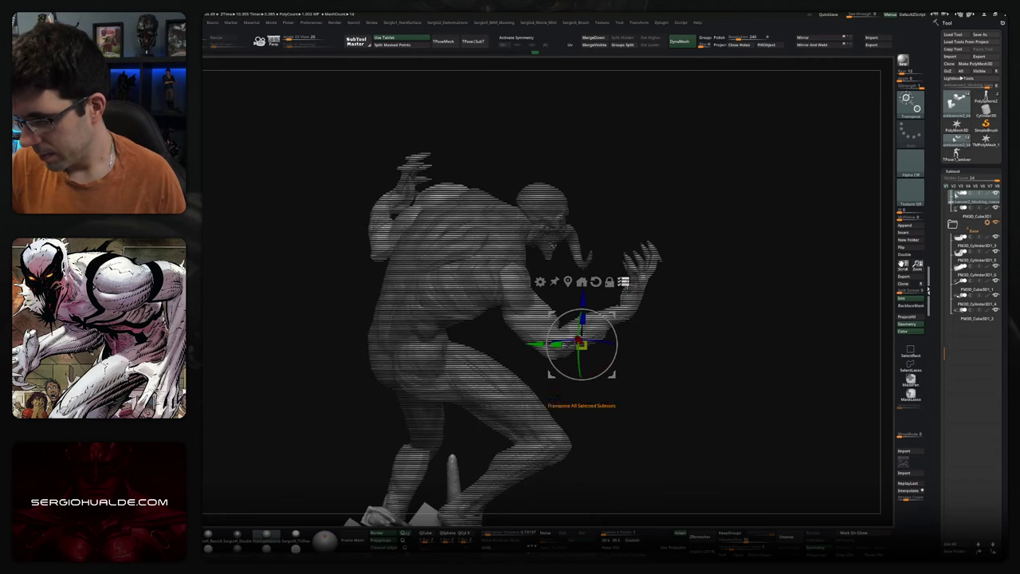
alt+click(636, 310)
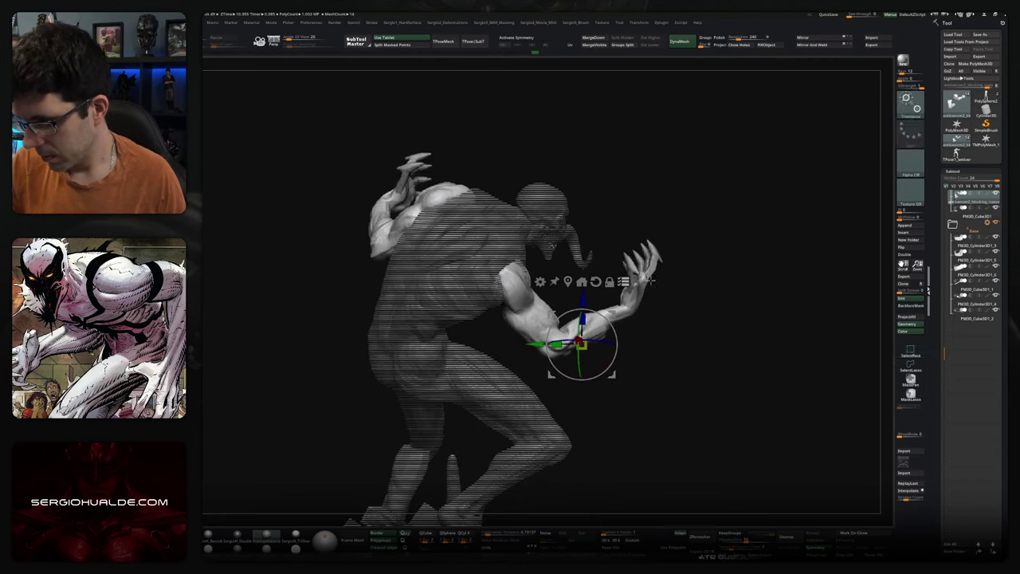
ctrl+shift+drag(690, 279, 473, 369)
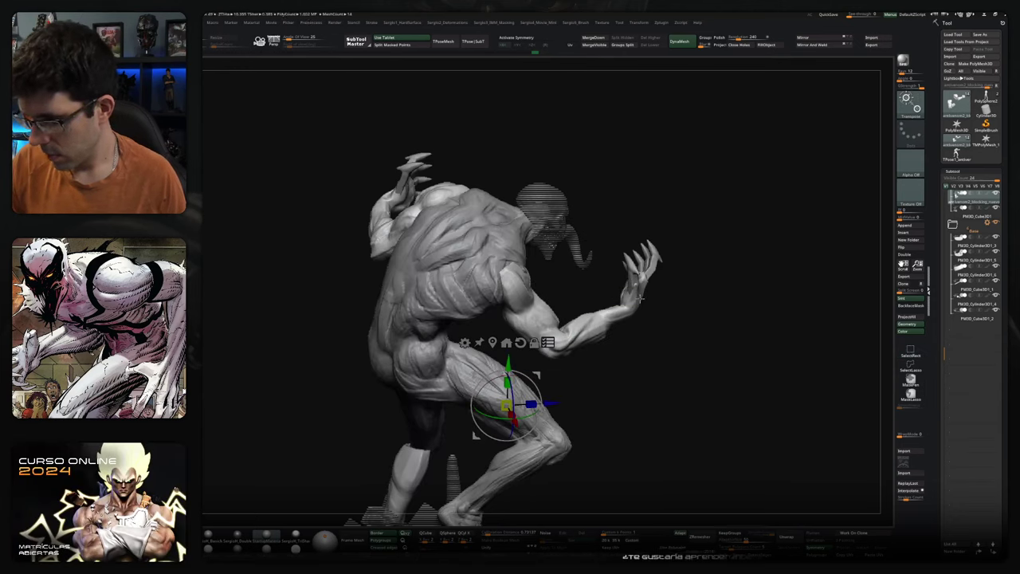
alt+click(581, 343)
ctrl+shift+drag(676, 255, 631, 293)
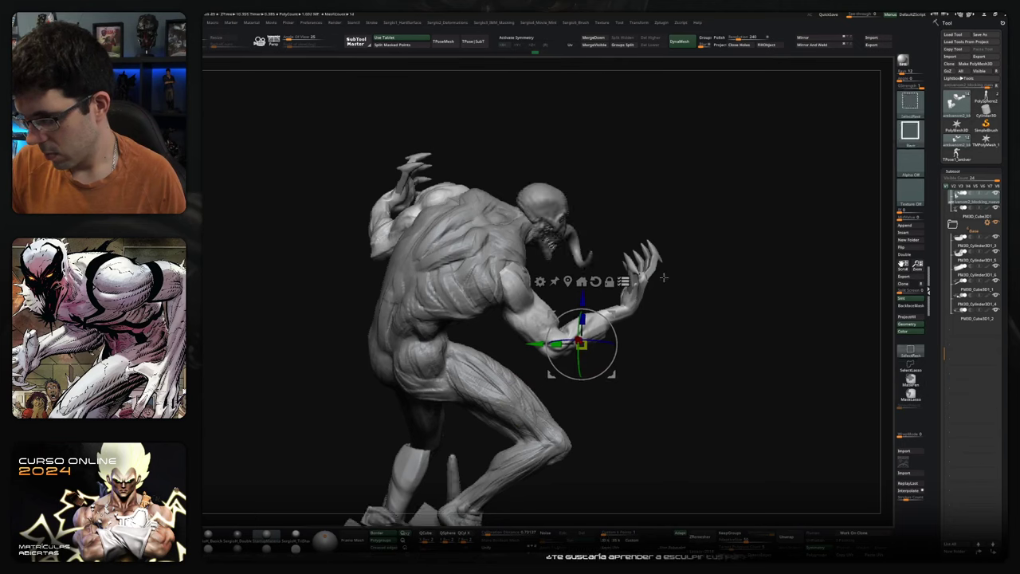
ctrl+click(664, 277)
ctrl+shift+click(633, 303)
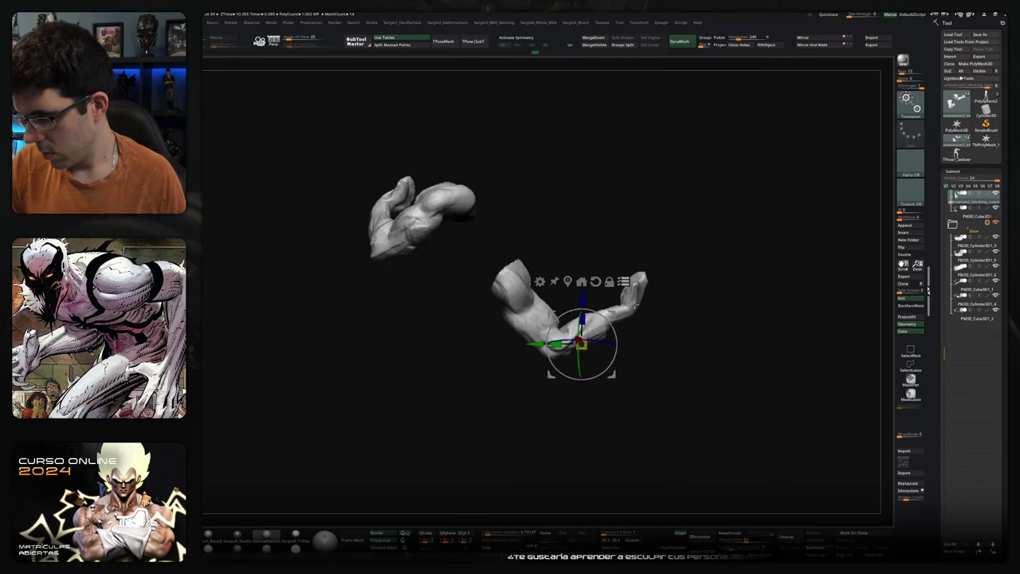
- Lasso-mask the area around the forearm with MaskLasso and bring the body back
key(b)
key(m)
key(l)
mouse_move(569, 228)
ctrl+mouse_down()
mouse_move(479, 393)
mouse_move(685, 255)
mouse_move(614, 323)
ctrl+mouse_up()
ctrl+shift+click(702, 273)
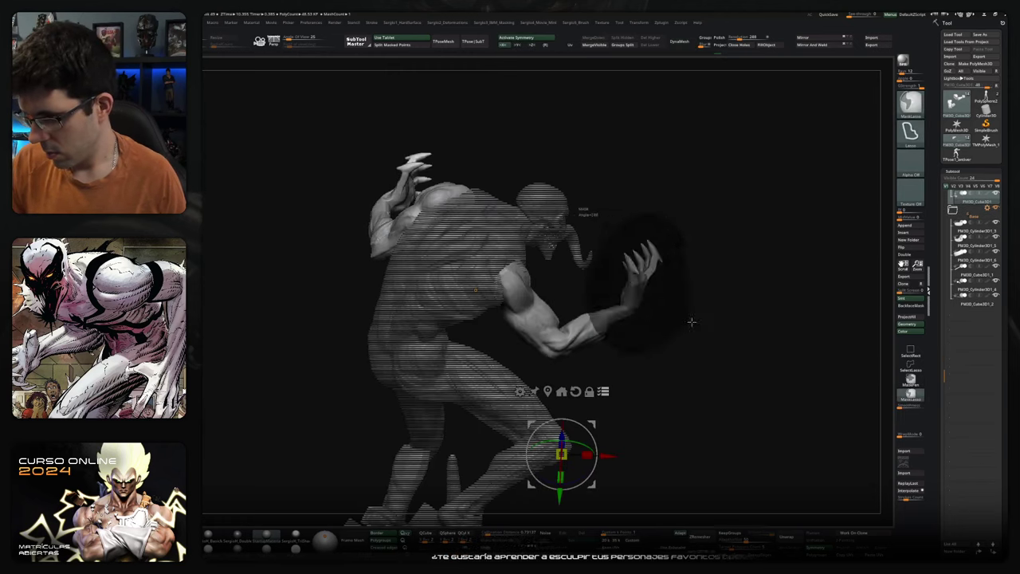
- Shift the forearm and hand down, rotate them horizontal, then clear the mask
key(q)
key(w)
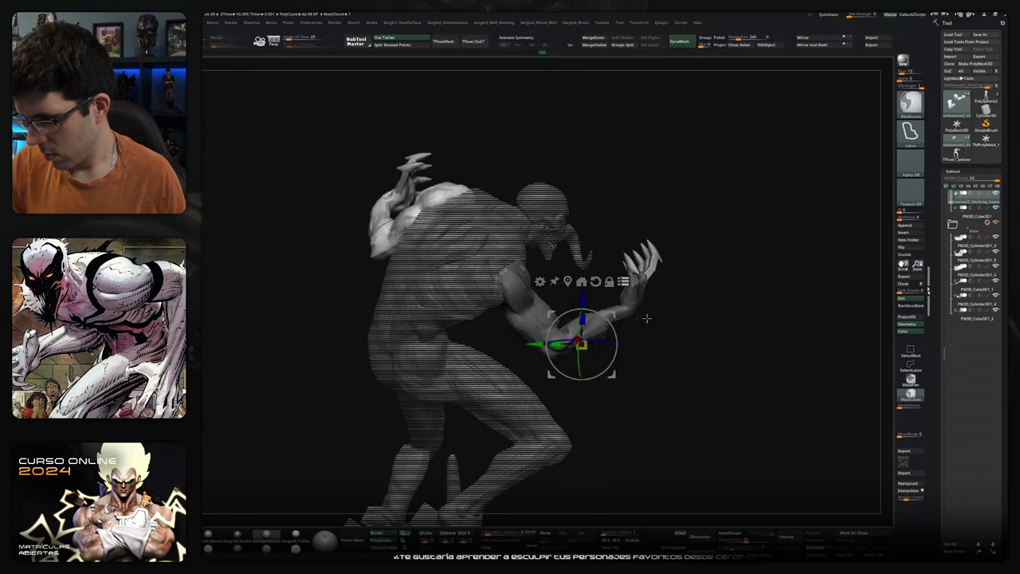
mouse_move(613, 317)
mouse_down()
mouse_move(609, 326)
mouse_move(658, 335)
mouse_up()
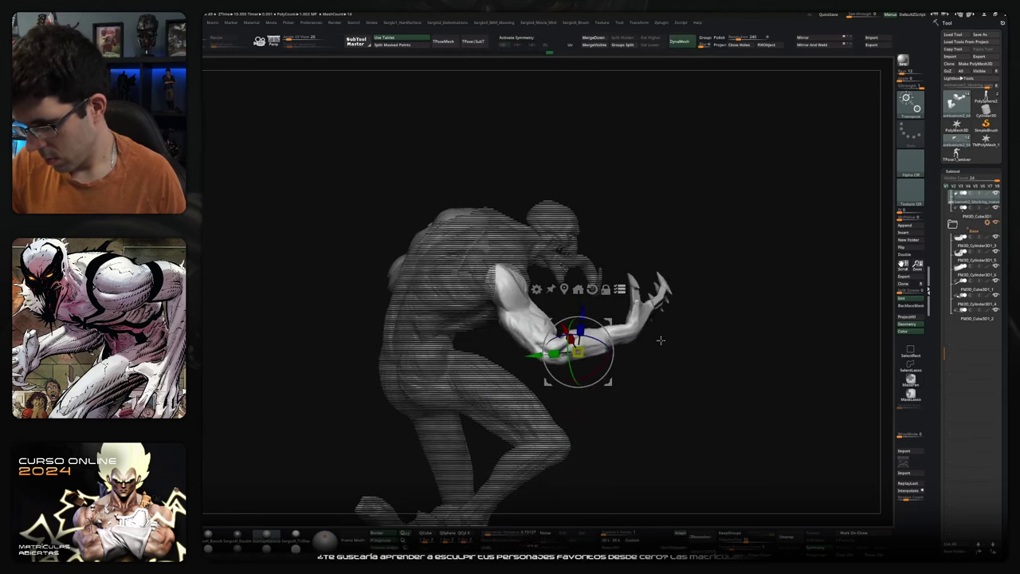
drag(581, 386, 574, 340)
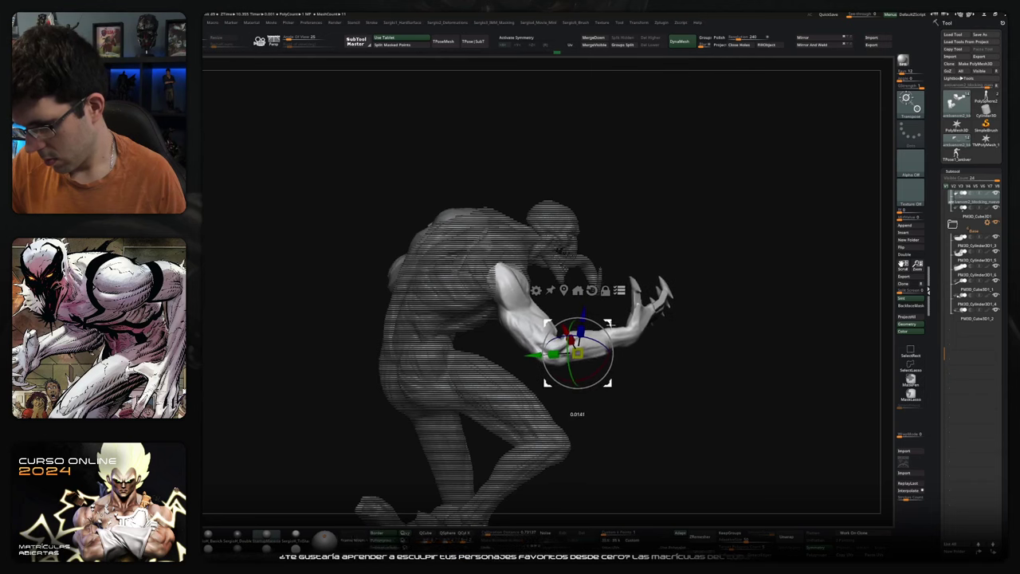
key(q)
ctrl+click(627, 367)
drag(628, 366, 626, 292)
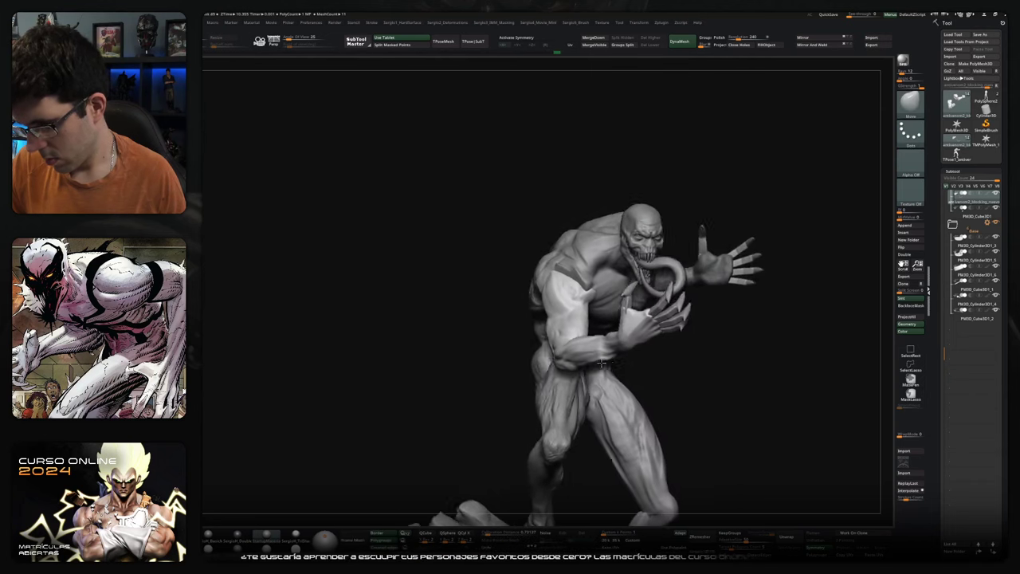
- Inspect the hunched figure from side to back, then solo the two arm pieces
drag(620, 275, 581, 275)
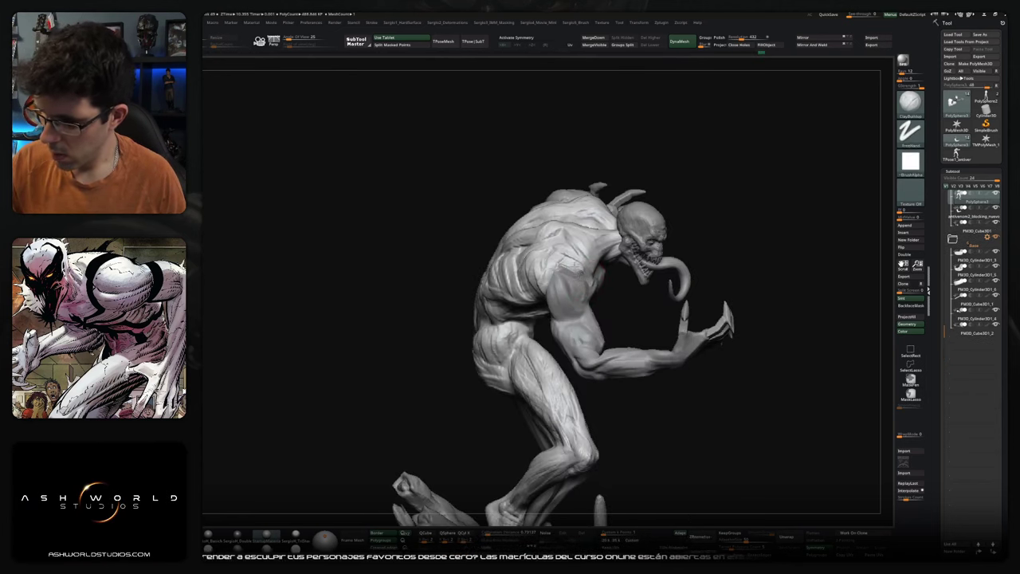
mouse_move(566, 249)
mouse_down()
mouse_move(530, 270)
mouse_move(566, 288)
mouse_up()
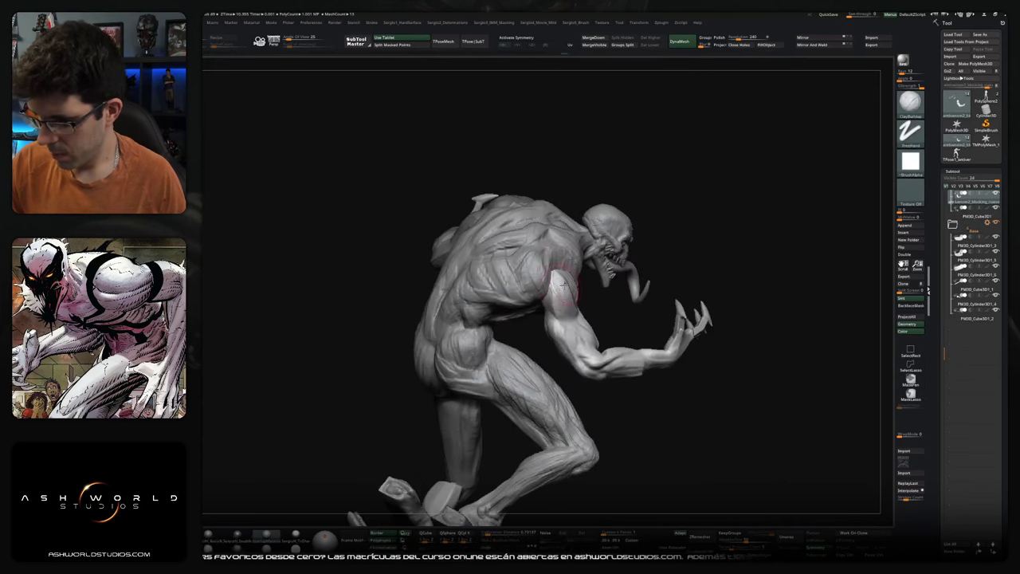
drag(561, 277, 551, 261)
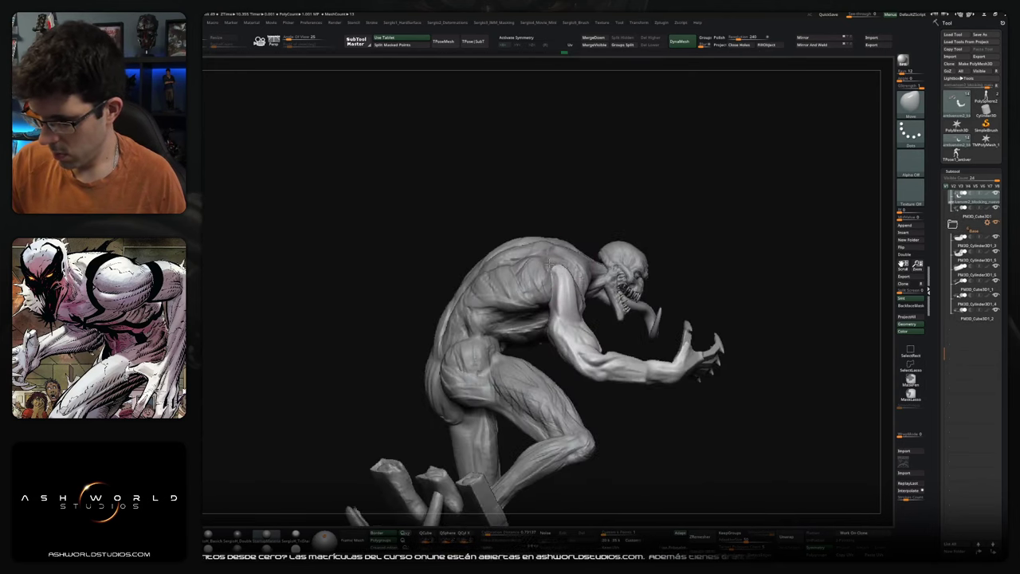
mouse_move(558, 319)
mouse_down()
mouse_move(582, 266)
mouse_move(567, 250)
mouse_move(582, 256)
mouse_move(571, 304)
mouse_move(620, 294)
mouse_move(590, 308)
mouse_move(549, 297)
mouse_move(572, 295)
mouse_move(593, 276)
mouse_up()
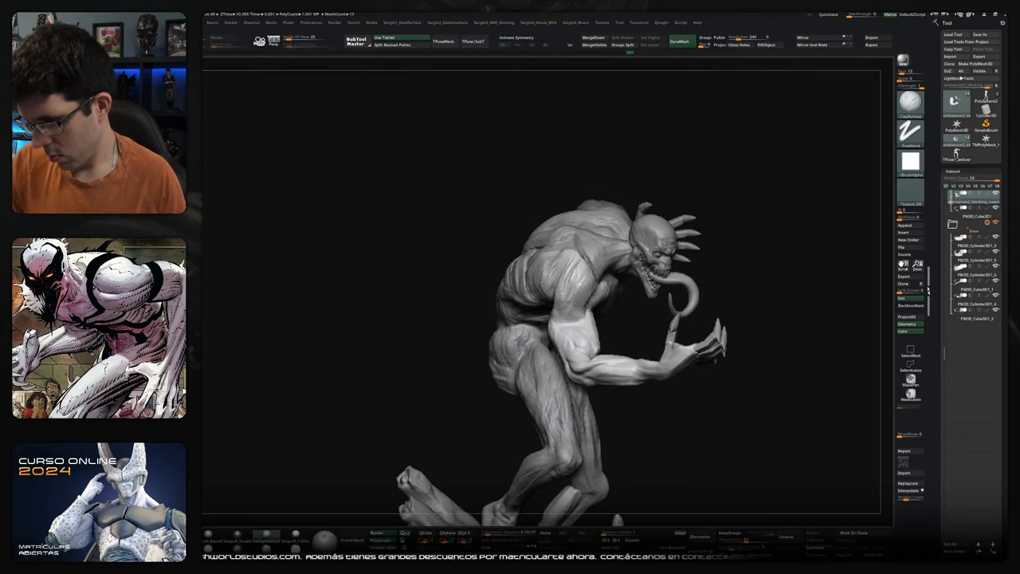
drag(569, 330, 572, 286)
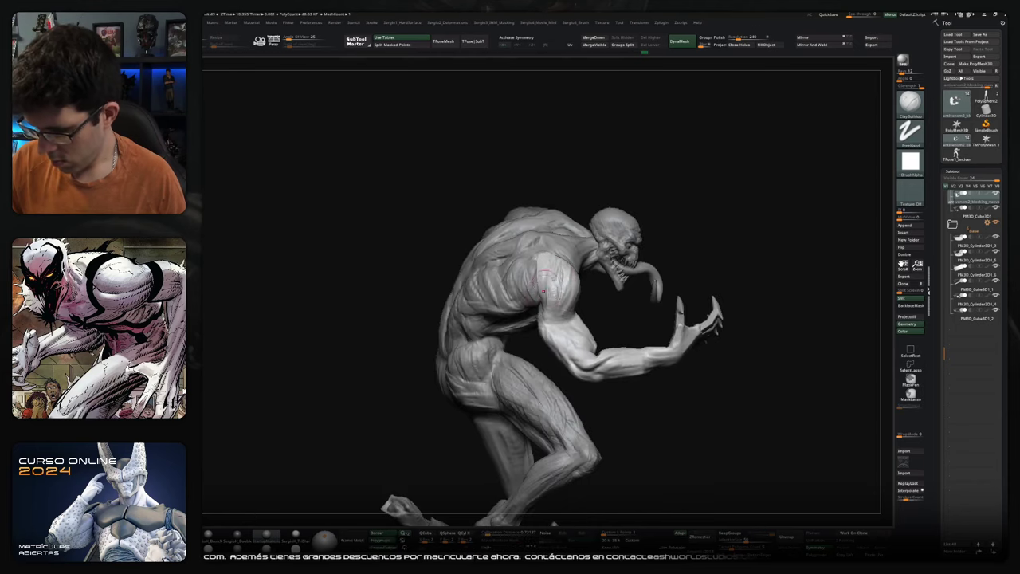
mouse_move(554, 330)
mouse_down()
mouse_move(544, 317)
mouse_move(565, 338)
mouse_up()
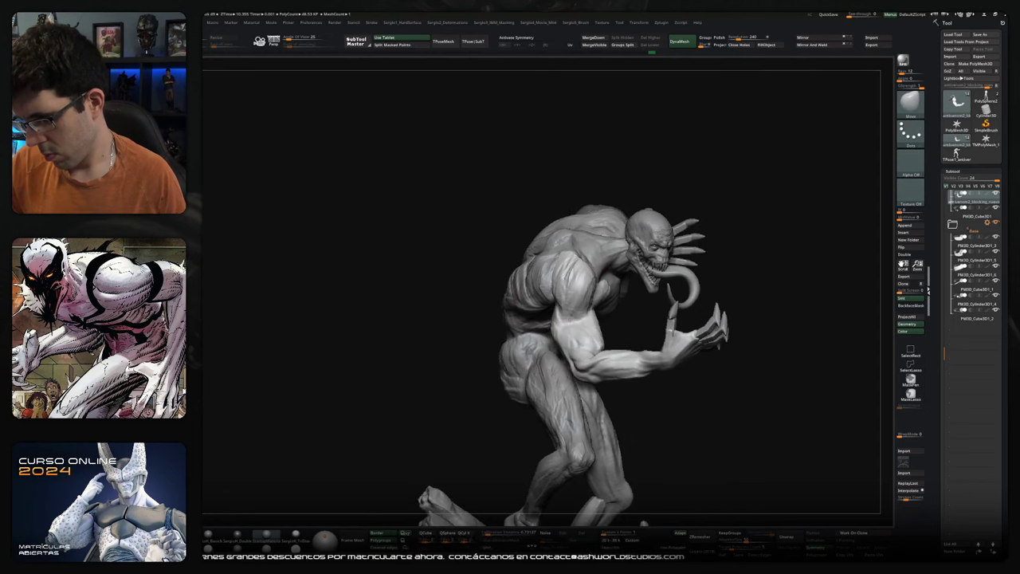
mouse_move(572, 322)
mouse_down()
mouse_move(597, 323)
mouse_move(591, 335)
mouse_move(542, 338)
mouse_up()
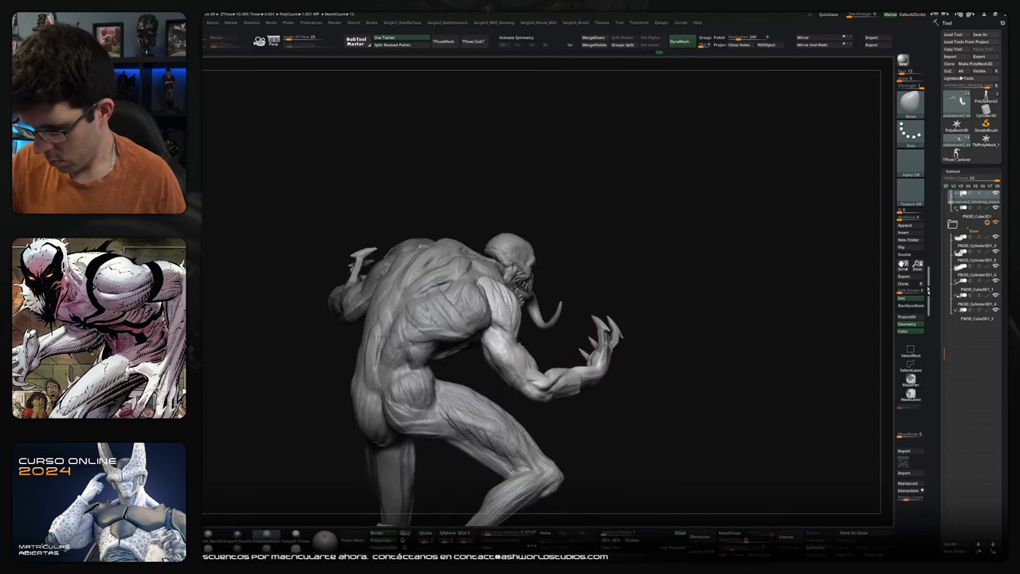
ctrl+shift+click(532, 348)
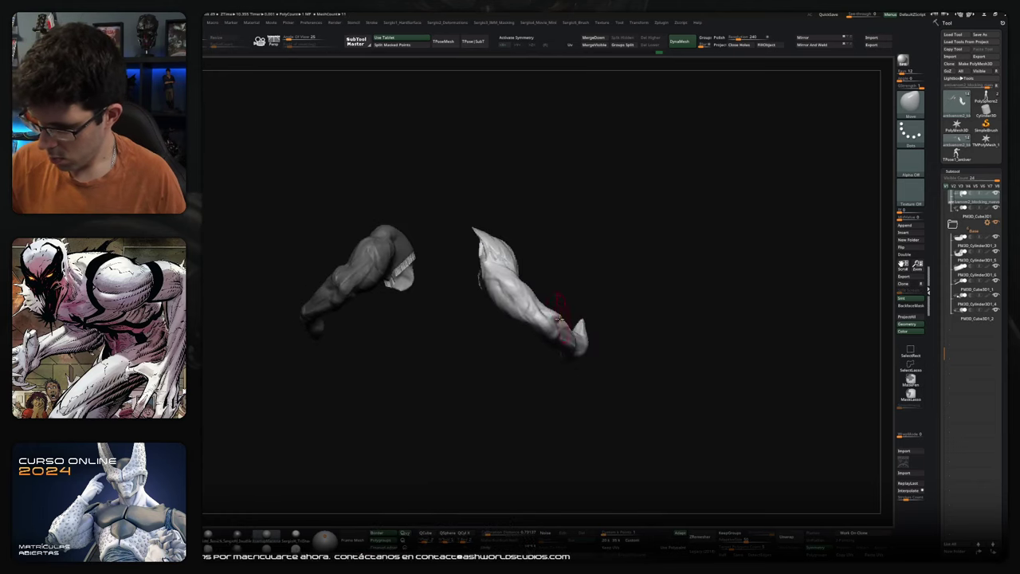
- Build up clay on the isolated arm while orbiting it and the torso piece
drag(546, 344, 523, 339)
key(b)
key(c)
key(b)
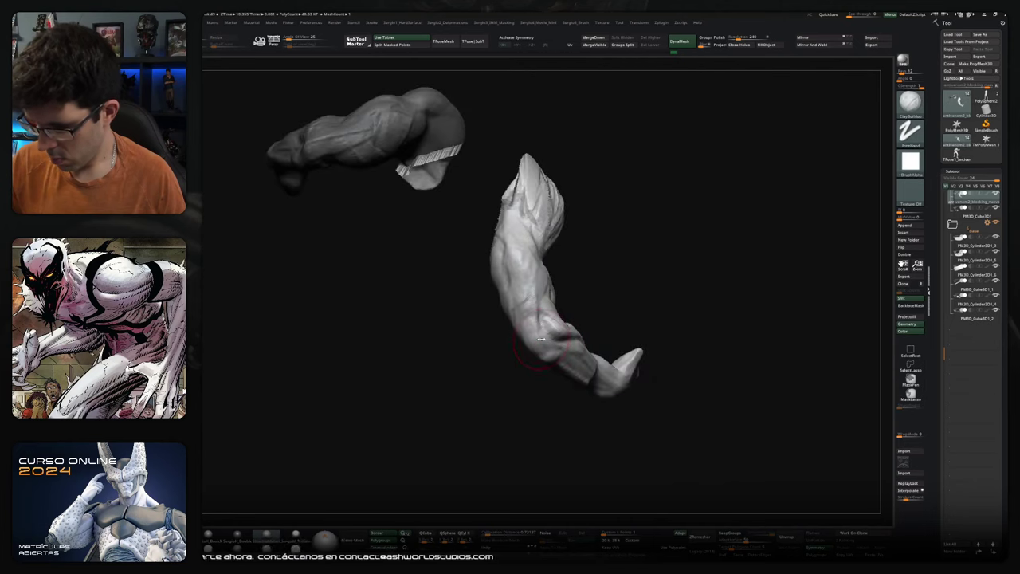
right_drag(535, 360, 535, 352)
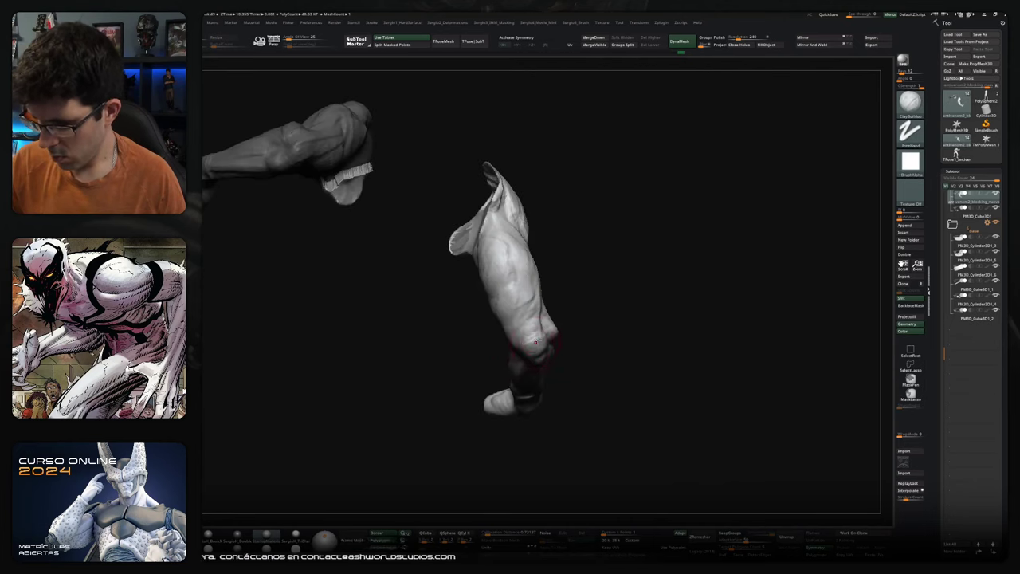
mouse_move(536, 345)
right_down()
mouse_move(539, 355)
mouse_move(562, 337)
right_up()
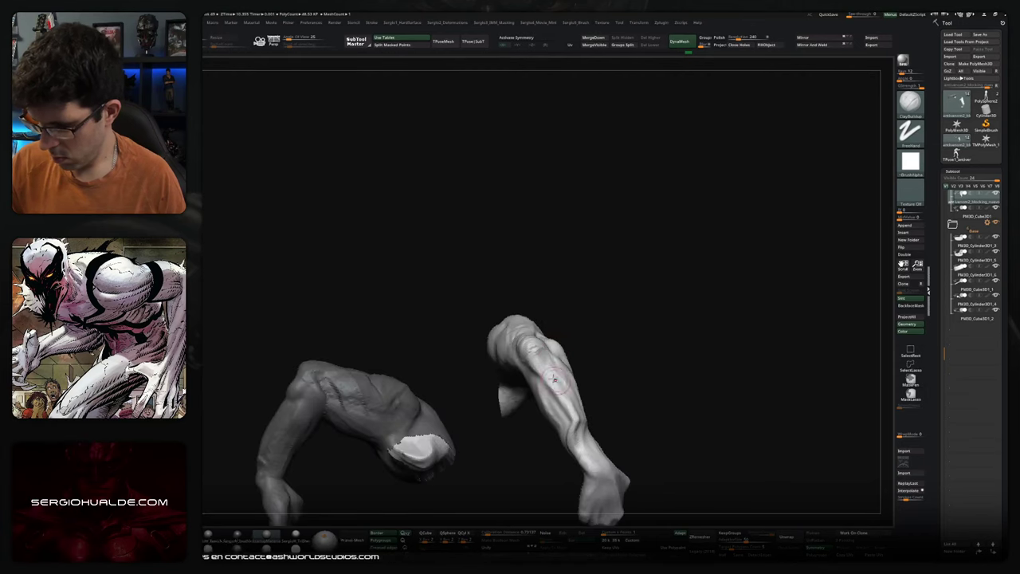
right_drag(555, 373, 556, 375)
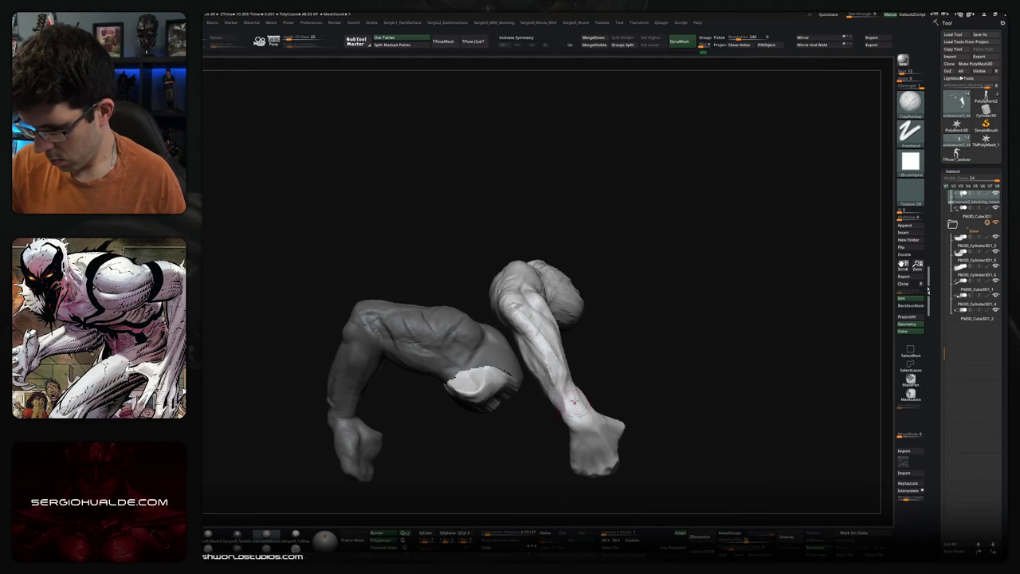
mouse_move(580, 409)
right_down()
mouse_move(693, 371)
mouse_move(667, 388)
mouse_move(631, 352)
mouse_move(531, 386)
right_up()
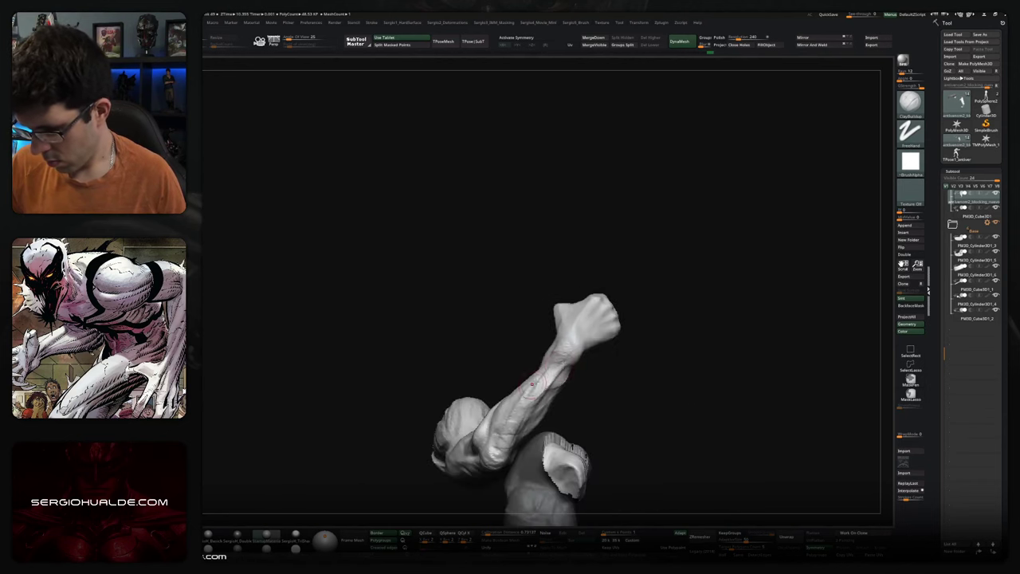
mouse_move(576, 347)
right_down()
mouse_move(549, 359)
mouse_move(542, 346)
mouse_move(538, 358)
right_up()
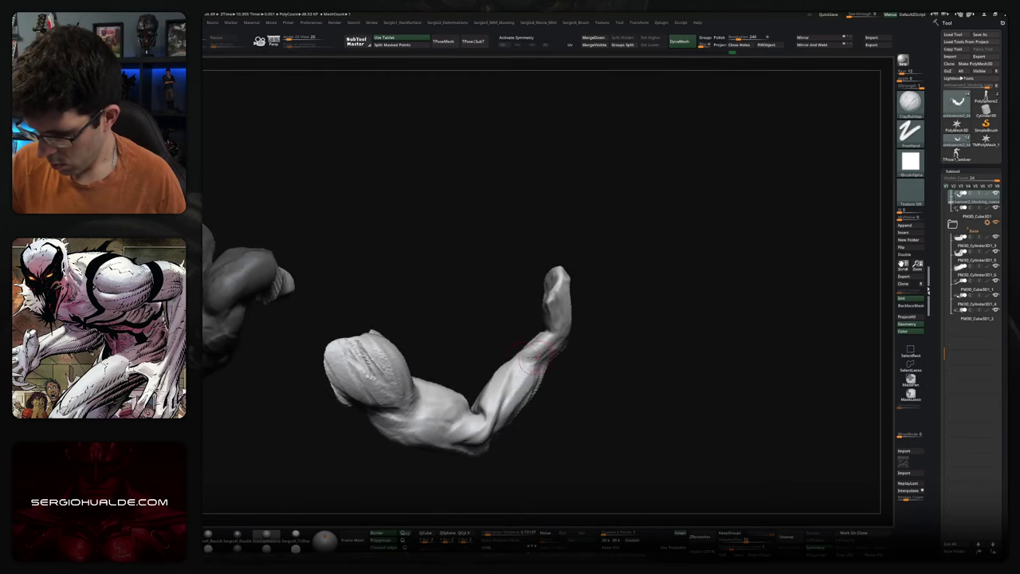
mouse_move(549, 366)
right_down()
mouse_move(524, 383)
mouse_move(569, 409)
mouse_move(542, 344)
mouse_move(490, 371)
mouse_move(486, 349)
mouse_move(450, 352)
mouse_move(527, 335)
mouse_move(512, 307)
mouse_move(494, 303)
mouse_move(500, 292)
right_up()
right_drag(469, 346, 460, 365)
- Alternate ClayBuildup and Move on the bent arm, shoulder and upper arm
key(b)
key(c)
key(b)
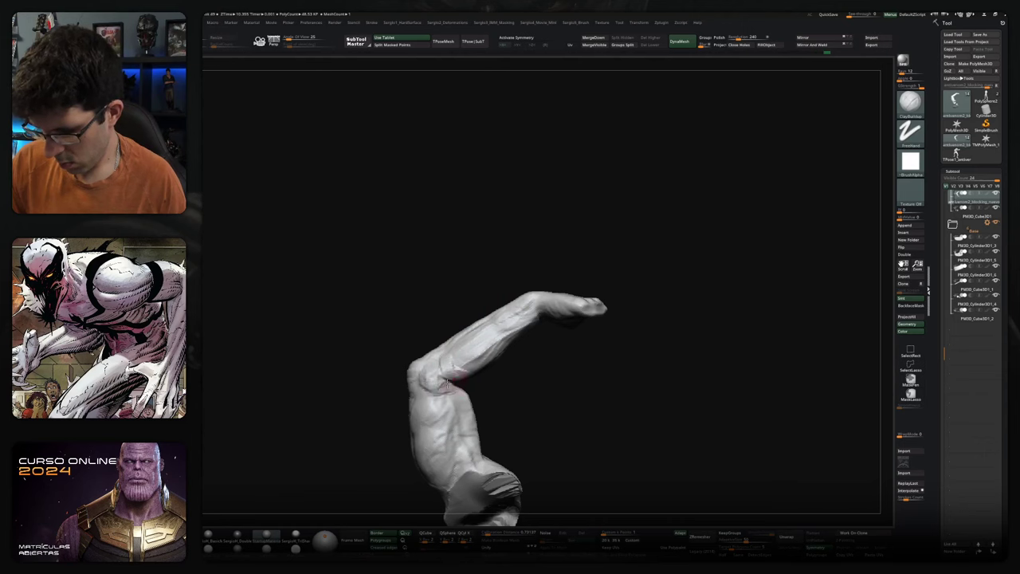
mouse_move(478, 342)
right_down()
mouse_move(470, 351)
mouse_move(521, 322)
right_up()
mouse_move(463, 346)
right_down()
mouse_move(501, 323)
mouse_move(489, 376)
mouse_move(518, 353)
mouse_move(449, 372)
mouse_move(421, 356)
right_up()
key(b)
key(m)
key(v)
key(b)
key(c)
key(b)
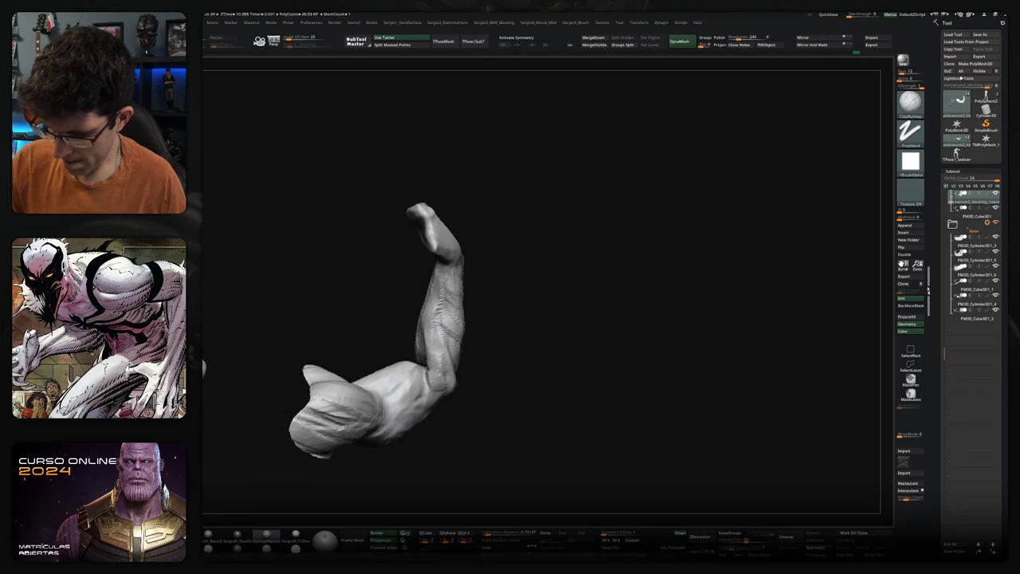
mouse_move(448, 388)
right_down()
mouse_move(420, 365)
mouse_move(434, 338)
right_up()
- Keep reshaping the arm pieces with Move and ClayBuildup, then show the whole figure
key(b)
key(m)
key(v)
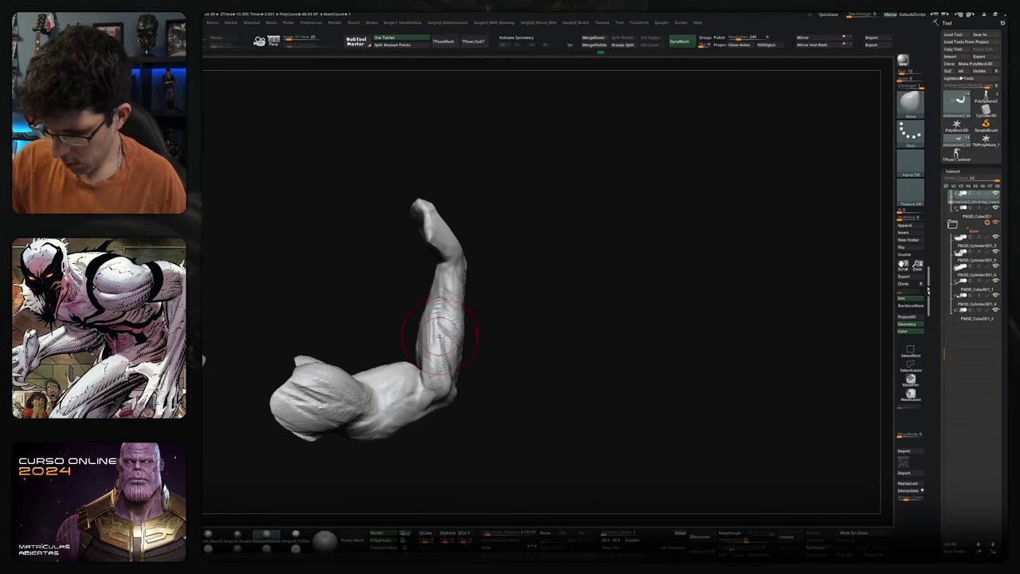
mouse_move(427, 363)
right_down()
mouse_move(420, 398)
mouse_move(415, 374)
mouse_move(406, 382)
mouse_move(431, 403)
mouse_move(470, 406)
mouse_move(473, 427)
mouse_move(431, 342)
right_up()
key(b)
key(c)
key(b)
key(b)
key(m)
key(v)
key(b)
key(c)
key(b)
scroll(447, 344, up, 3)
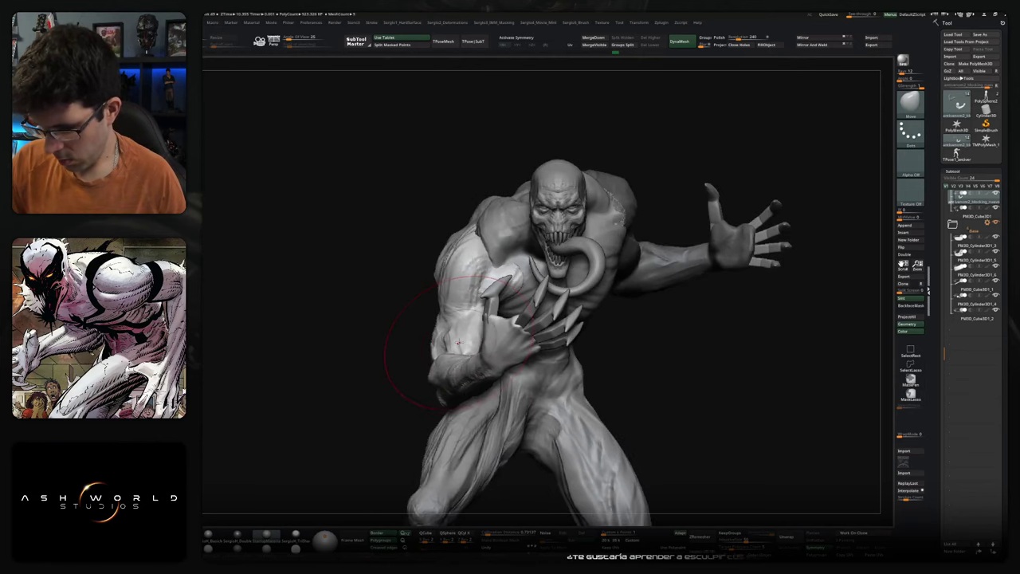
- Solo the arm and shoulder pieces and sculpt muscle bumps into the forearm
scroll(455, 345, up, 5)
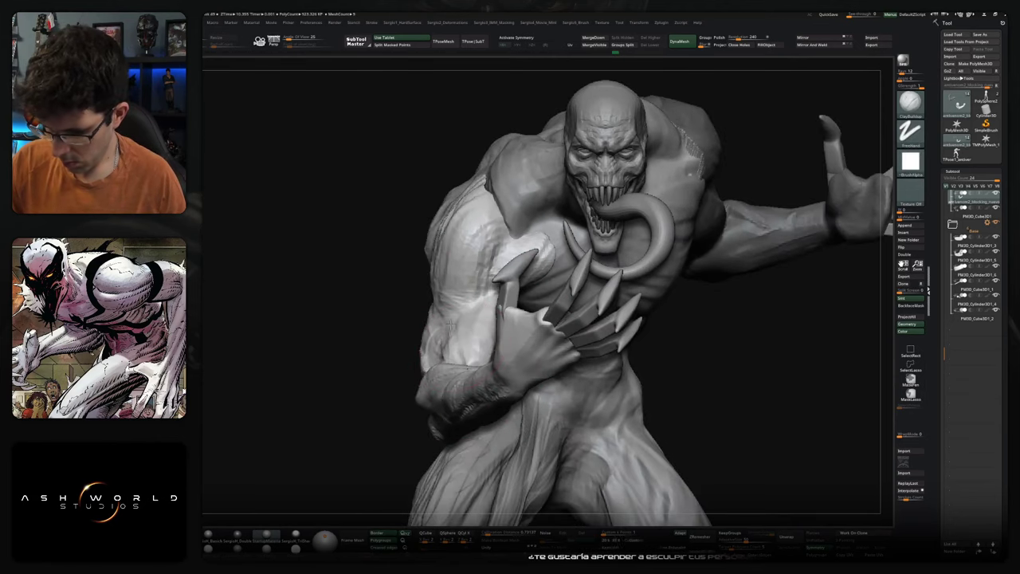
mouse_move(461, 347)
right_down()
mouse_move(466, 319)
mouse_move(488, 347)
right_up()
ctrl+shift+click(487, 349)
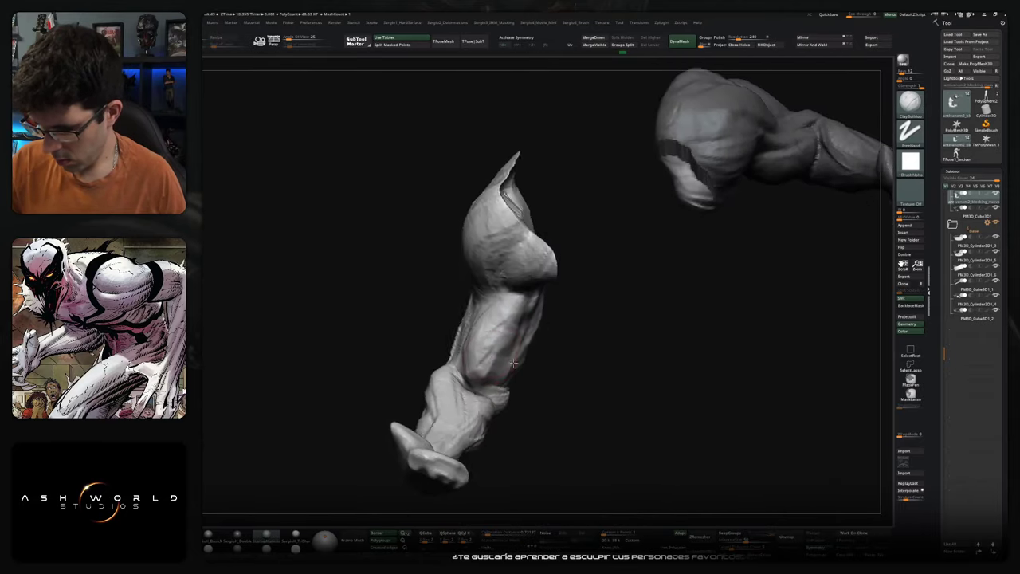
mouse_move(488, 351)
mouse_down()
mouse_move(502, 319)
mouse_move(474, 377)
mouse_up()
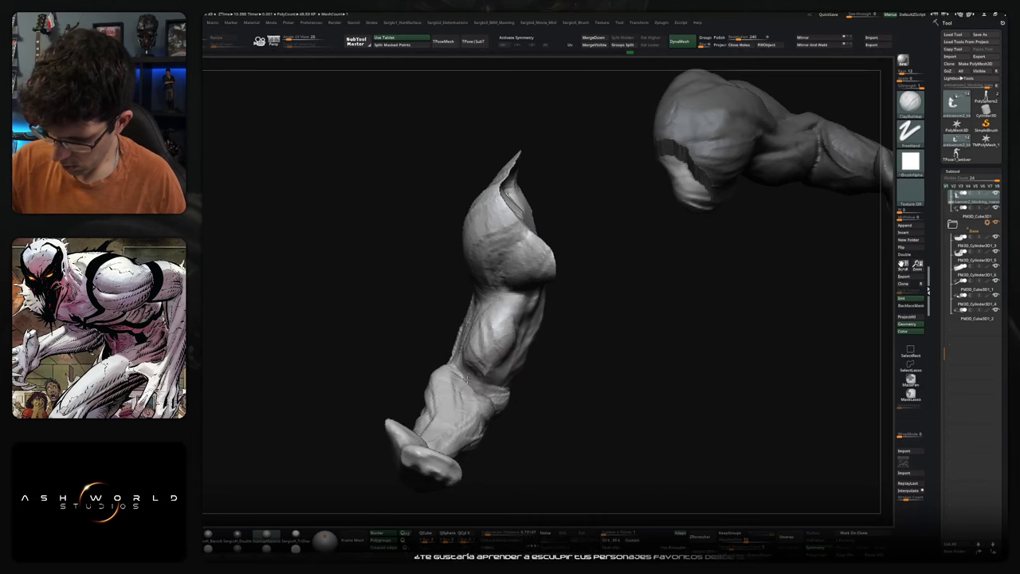
right_drag(492, 389, 470, 390)
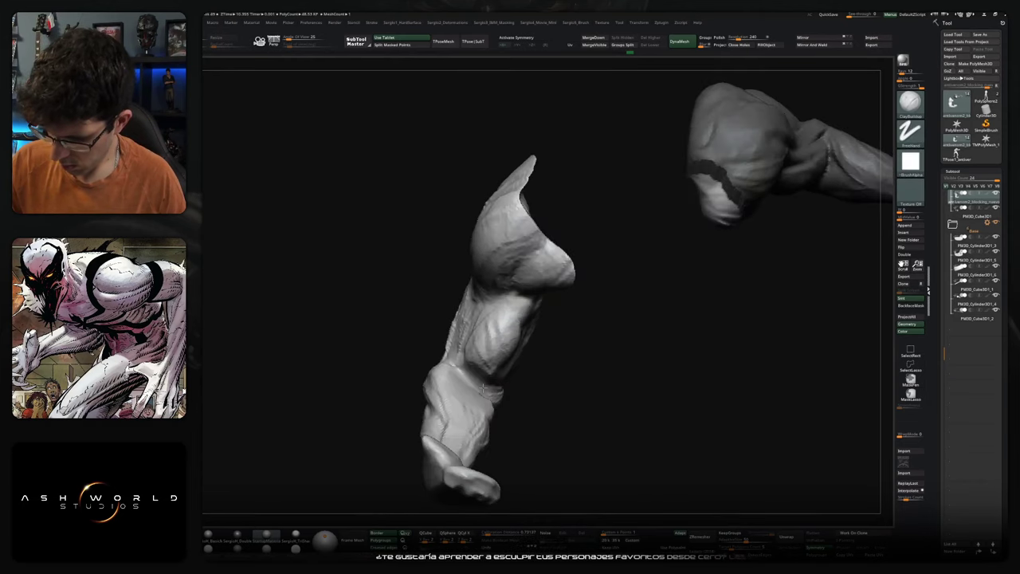
right_drag(470, 375, 514, 358)
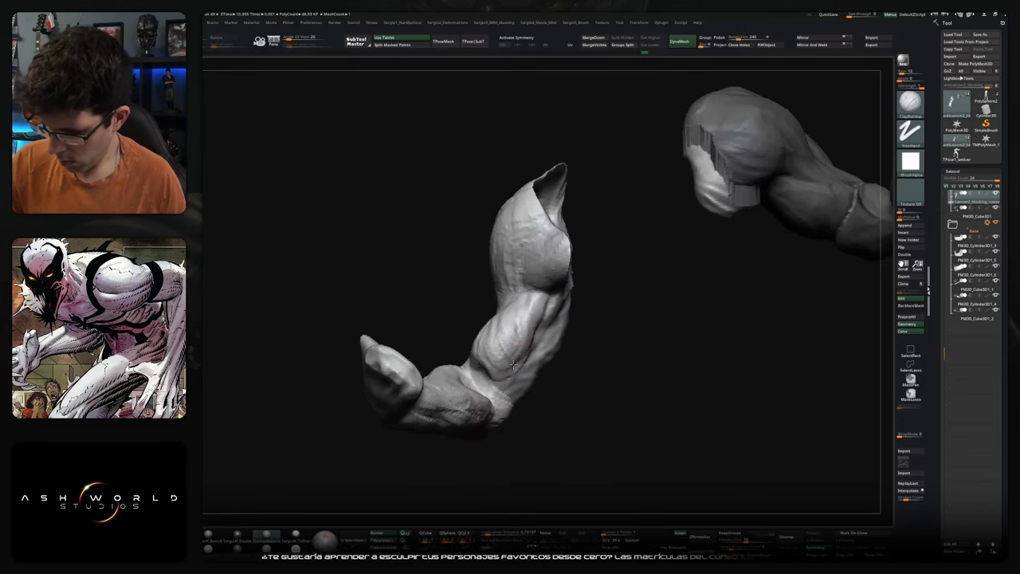
mouse_move(517, 355)
right_down()
mouse_move(500, 323)
mouse_move(440, 317)
mouse_move(454, 306)
right_up()
- Build up clay across the chest and pectoral with freehand ClayBuildup and a new alpha
key(b)
key(c)
key(b)
drag(454, 306, 462, 261)
mouse_move(455, 307)
mouse_down()
mouse_move(446, 342)
mouse_move(458, 355)
mouse_move(451, 304)
mouse_up()
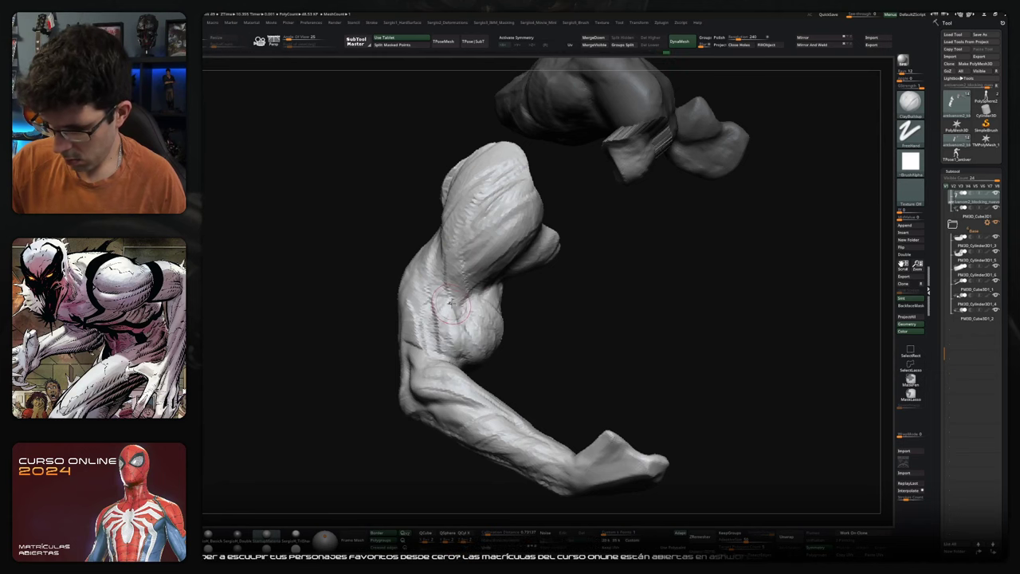
right_drag(421, 302, 414, 319)
mouse_move(422, 360)
right_down()
mouse_move(435, 335)
mouse_move(366, 281)
right_up()
mouse_move(372, 331)
right_down()
mouse_move(351, 317)
mouse_move(323, 328)
mouse_move(427, 275)
right_up()
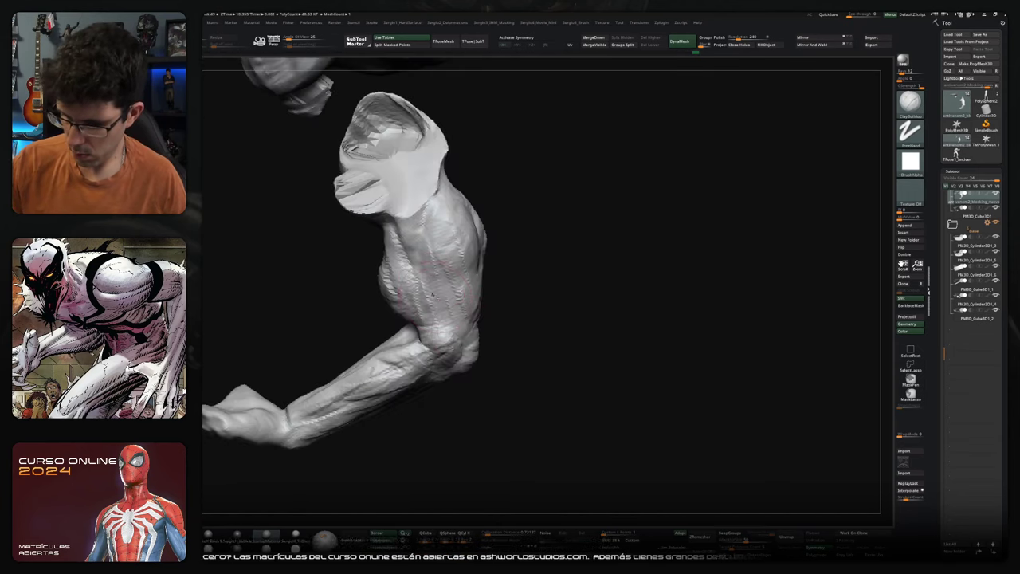
mouse_move(448, 275)
right_down()
mouse_move(437, 296)
mouse_move(494, 330)
right_up()
- Switch back to the Move brush and orbit around the full creature
key(b)
key(m)
key(v)
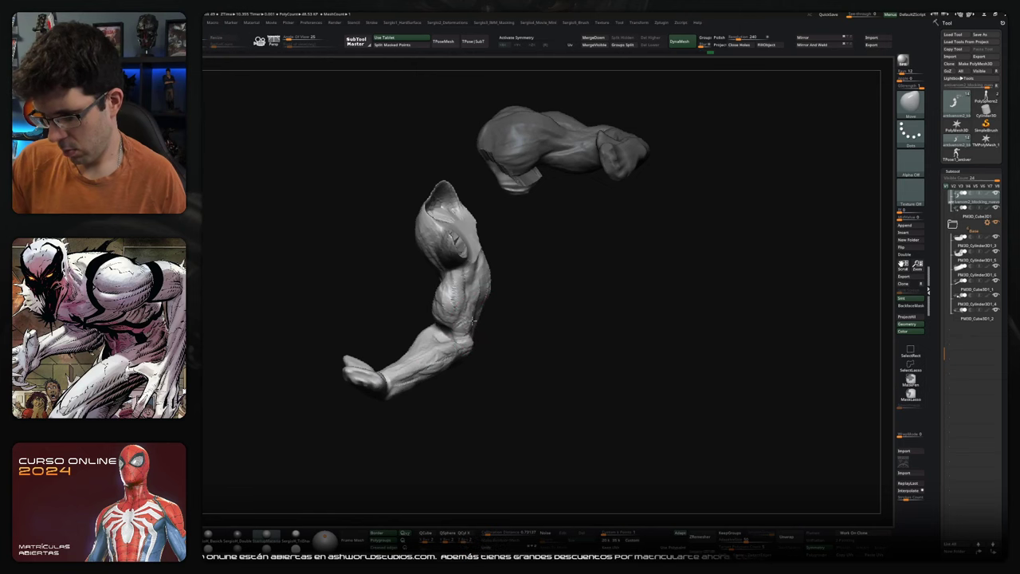
right_drag(471, 322, 484, 326)
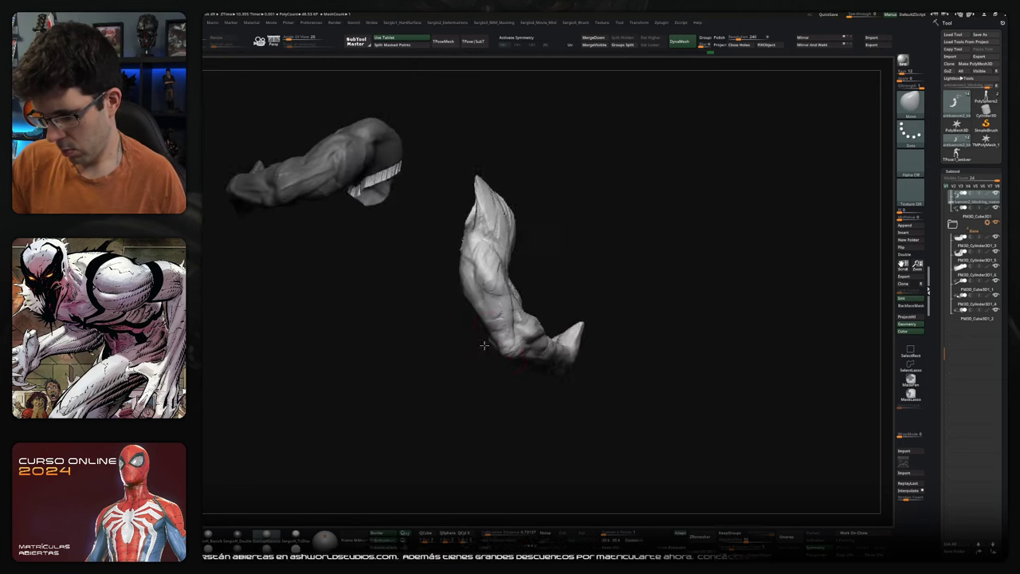
mouse_move(483, 327)
right_down()
mouse_move(518, 396)
mouse_move(507, 352)
mouse_move(520, 334)
mouse_move(513, 317)
mouse_move(514, 326)
right_up()
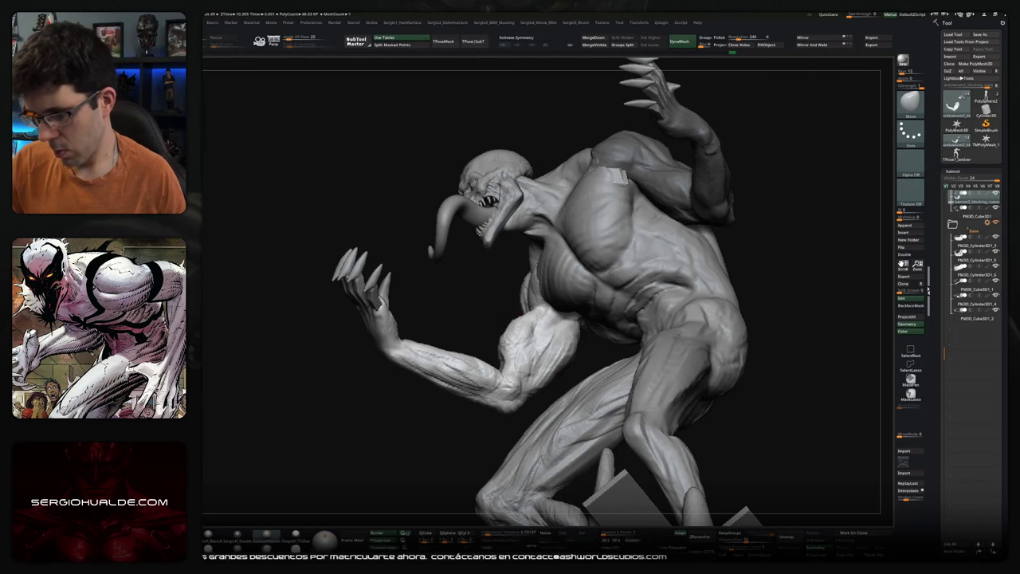
mouse_move(499, 341)
right_down()
mouse_move(516, 337)
mouse_move(507, 327)
mouse_move(497, 341)
mouse_move(486, 335)
mouse_move(516, 318)
mouse_move(494, 343)
mouse_move(478, 328)
right_up()
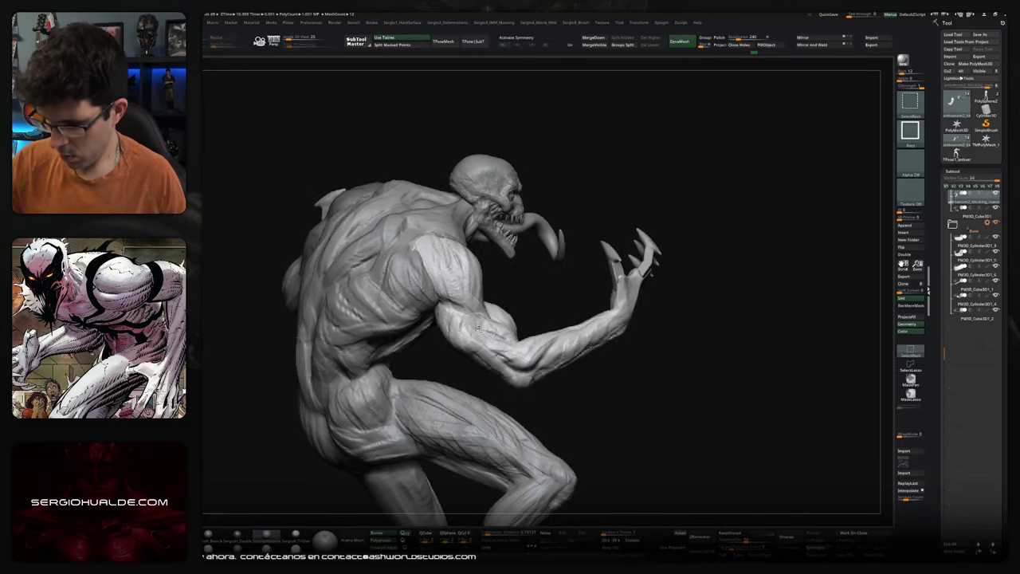
right_drag(517, 368, 512, 330)
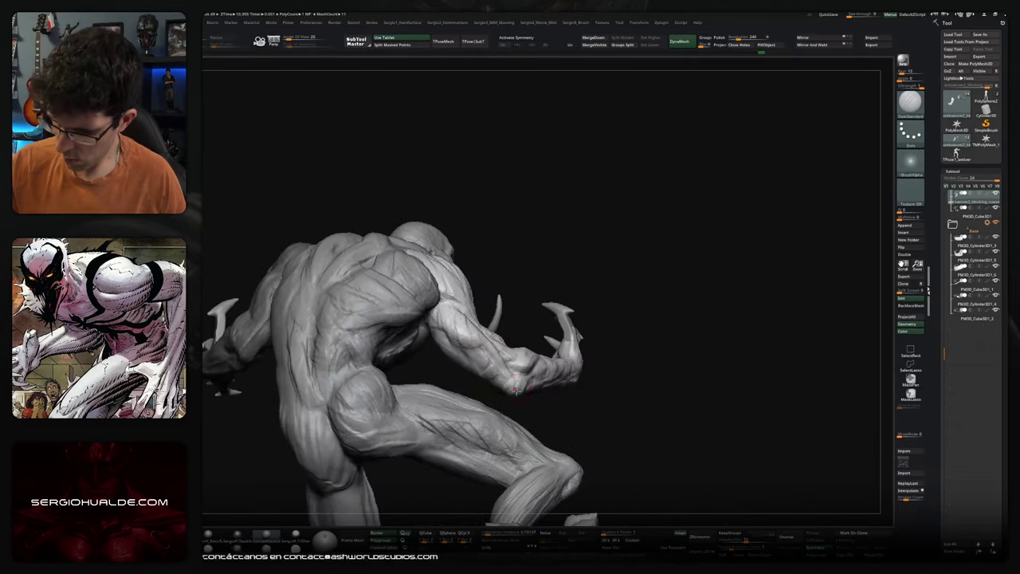
mouse_move(518, 386)
right_down()
mouse_move(583, 419)
mouse_move(602, 321)
mouse_move(678, 341)
mouse_move(662, 330)
mouse_move(517, 333)
right_up()
- Pick ClayBuildup with the BC hotkey and orbit the figure to a side view of the torso
key(b)
key(c)
key(b)
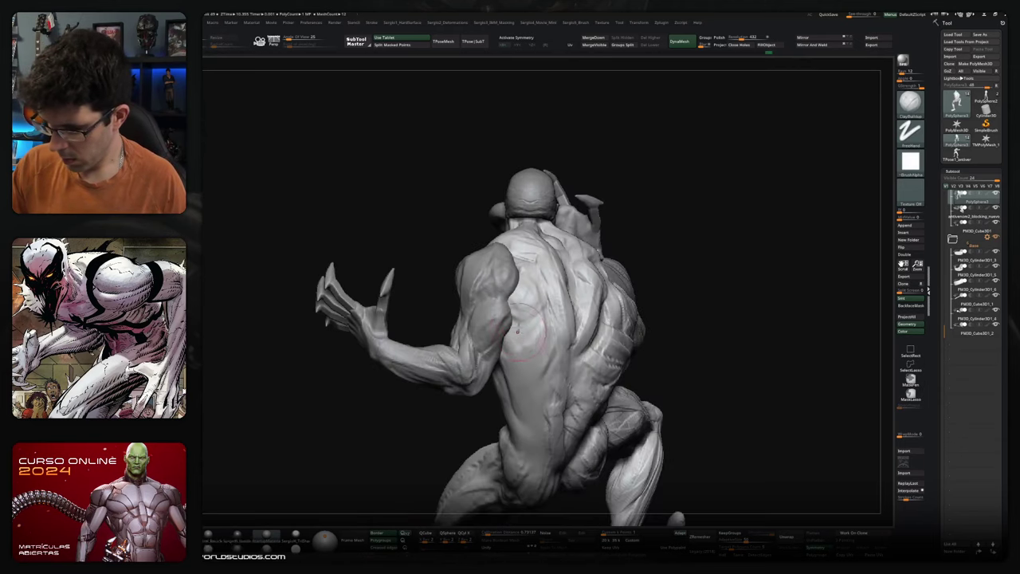
mouse_move(552, 319)
right_down()
mouse_move(530, 291)
mouse_move(540, 282)
right_up()
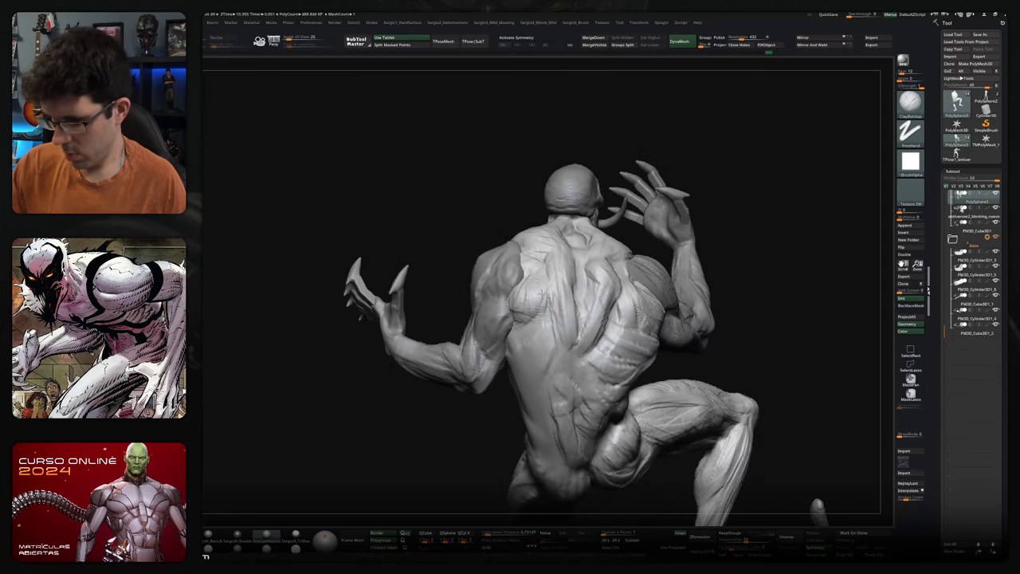
right_drag(529, 365, 524, 344)
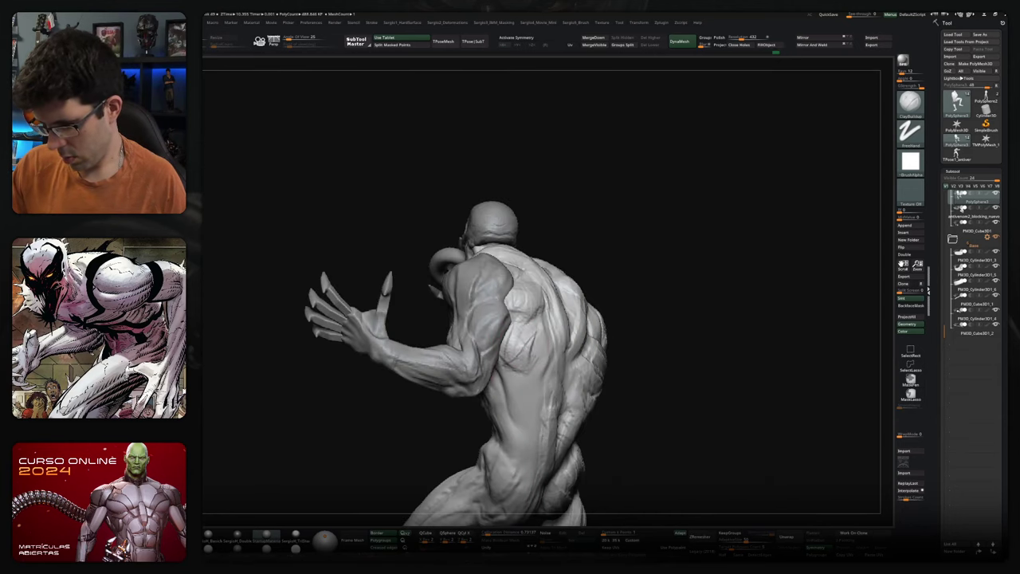
right_drag(520, 390, 514, 352)
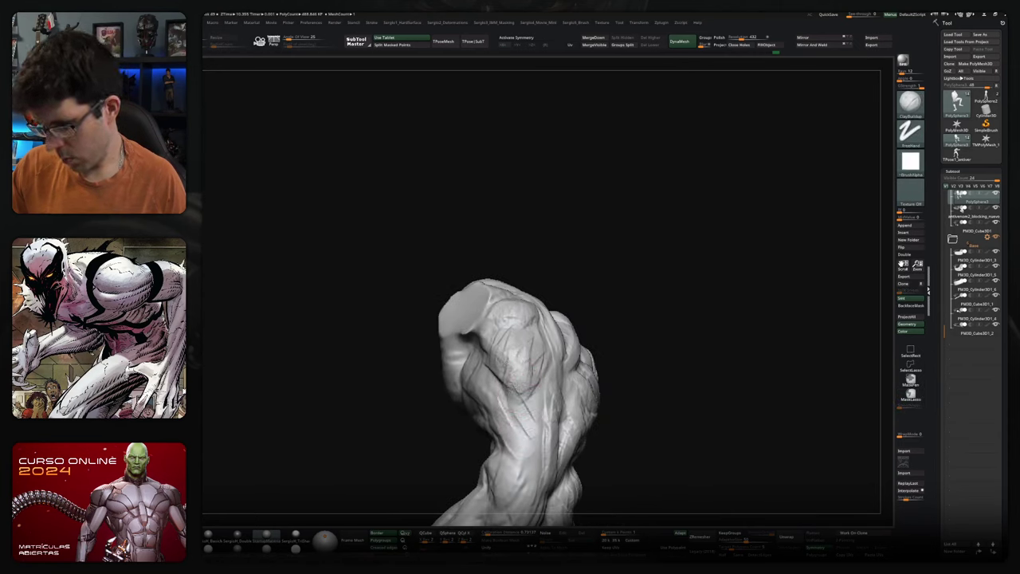
mouse_move(548, 386)
right_down()
mouse_move(555, 367)
mouse_move(547, 382)
mouse_move(546, 372)
right_up()
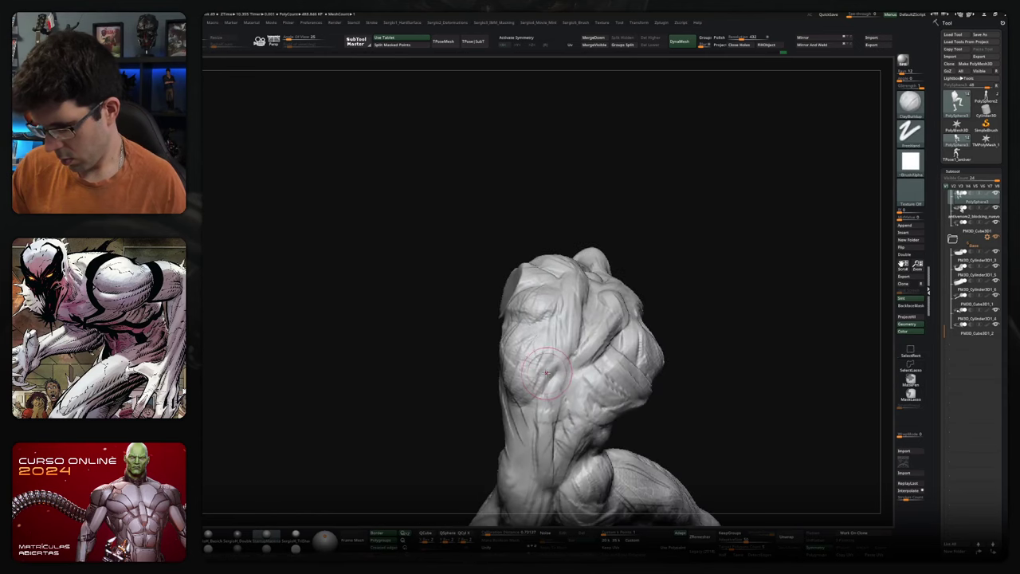
mouse_move(544, 409)
right_down()
mouse_move(536, 387)
mouse_move(562, 387)
mouse_move(527, 362)
mouse_move(510, 355)
mouse_move(508, 369)
mouse_move(488, 370)
right_up()
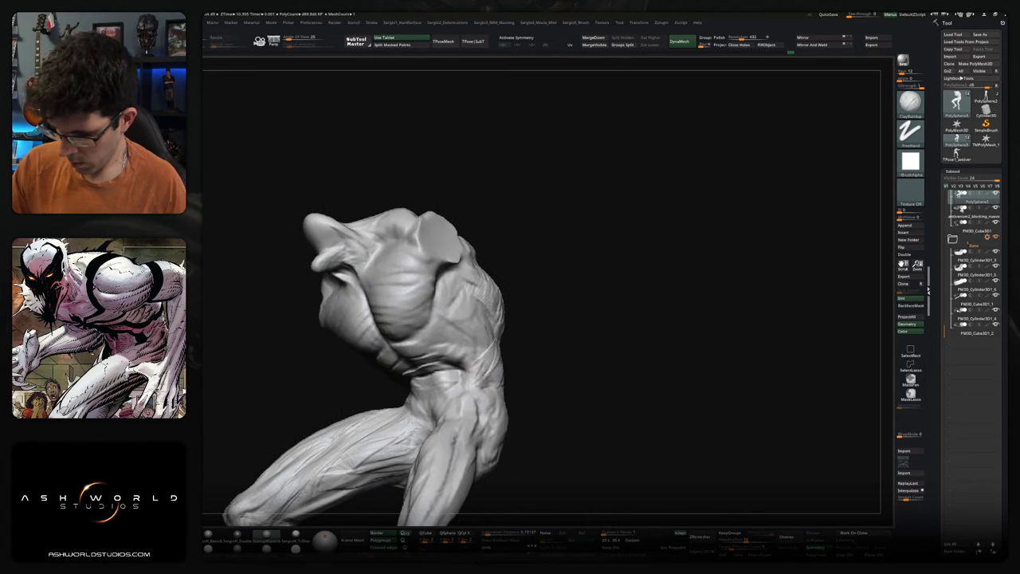
right_drag(460, 328, 492, 372)
- Build clay strokes along the right flank and waist, then switch to the Move brush (BMV)
drag(483, 398, 507, 341)
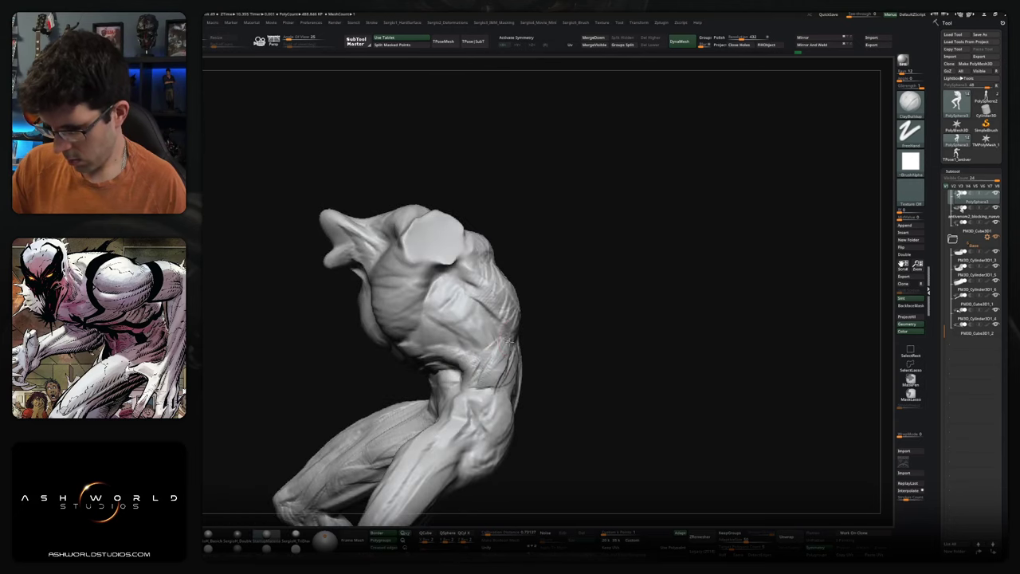
mouse_move(477, 331)
right_down()
mouse_move(462, 351)
mouse_move(464, 341)
mouse_move(486, 373)
mouse_move(486, 288)
mouse_move(476, 385)
mouse_move(478, 374)
mouse_move(458, 375)
mouse_move(402, 402)
mouse_move(417, 351)
right_up()
key(b)
key(m)
key(v)
- Cycle DamStandard, ClayBuildup and Move on the chest from three-quarter and frontal views
key(b)
key(d)
key(s)
mouse_move(382, 271)
right_down()
mouse_move(330, 346)
mouse_move(416, 242)
right_up()
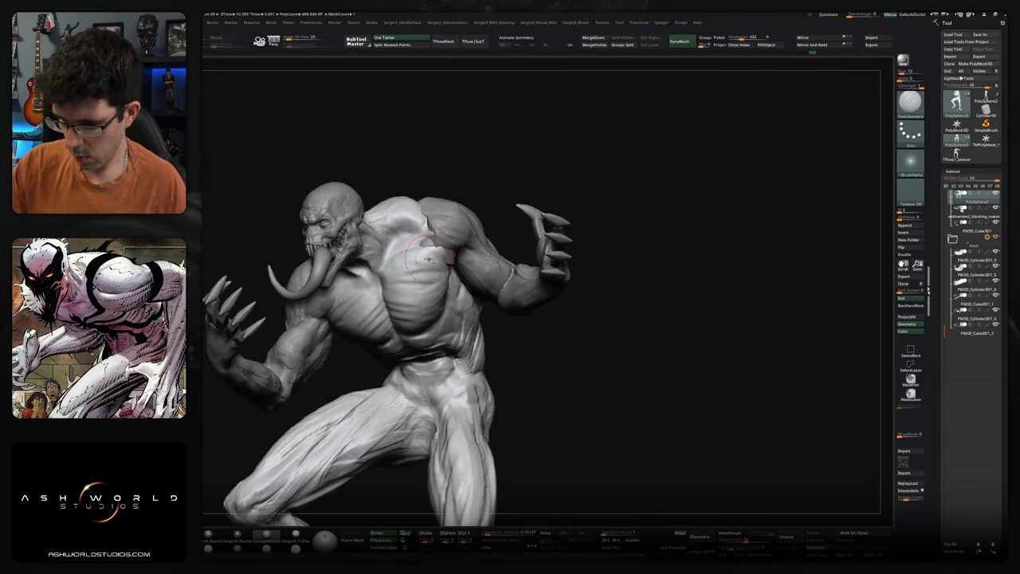
key(b)
key(c)
key(b)
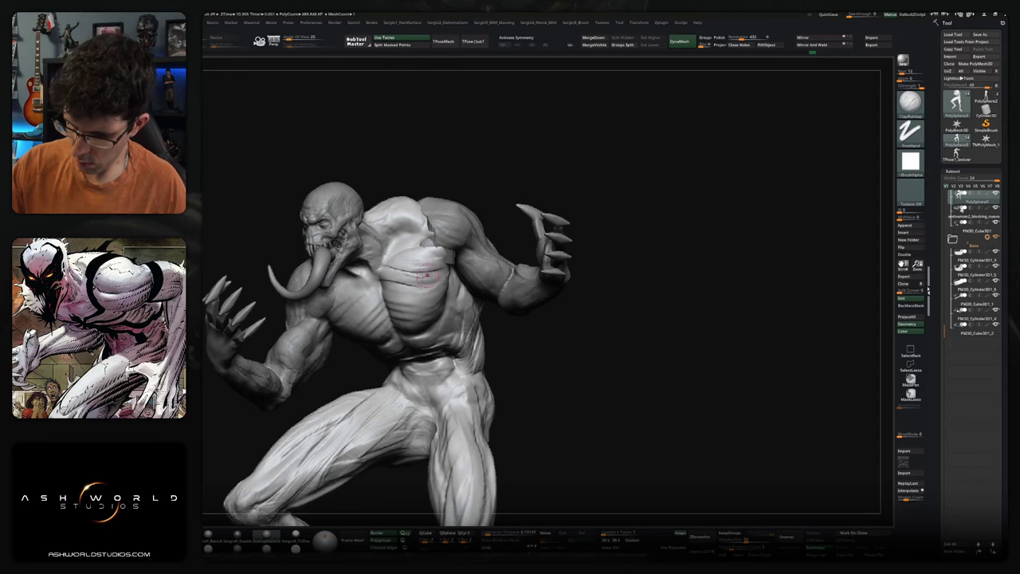
mouse_move(392, 291)
right_down()
mouse_move(439, 322)
mouse_move(448, 306)
mouse_move(452, 320)
mouse_move(396, 338)
right_up()
key(b)
key(m)
key(v)
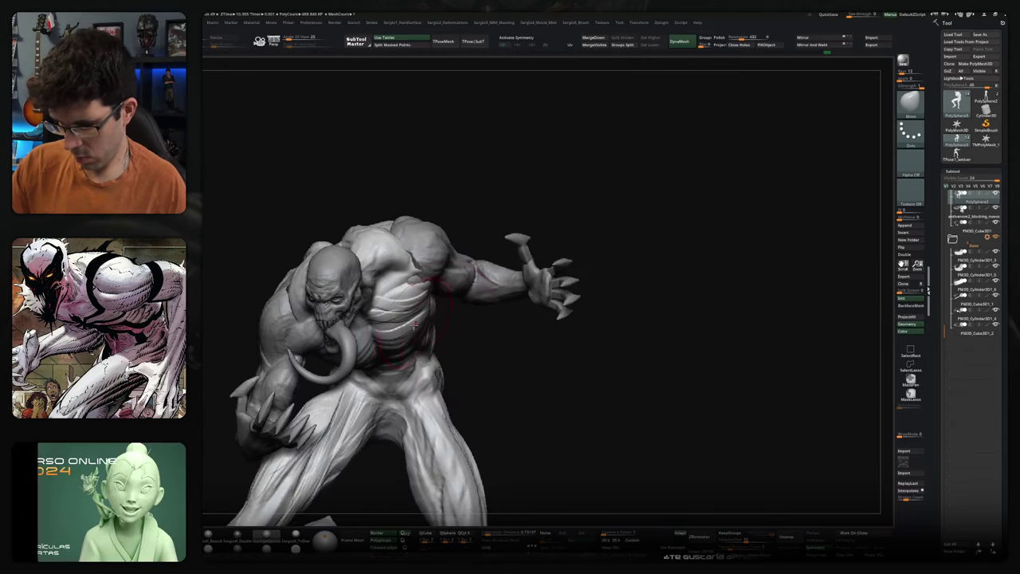
- Check the torso from the side, front and below, building clay on it, then return to Move
right_drag(422, 322, 428, 285)
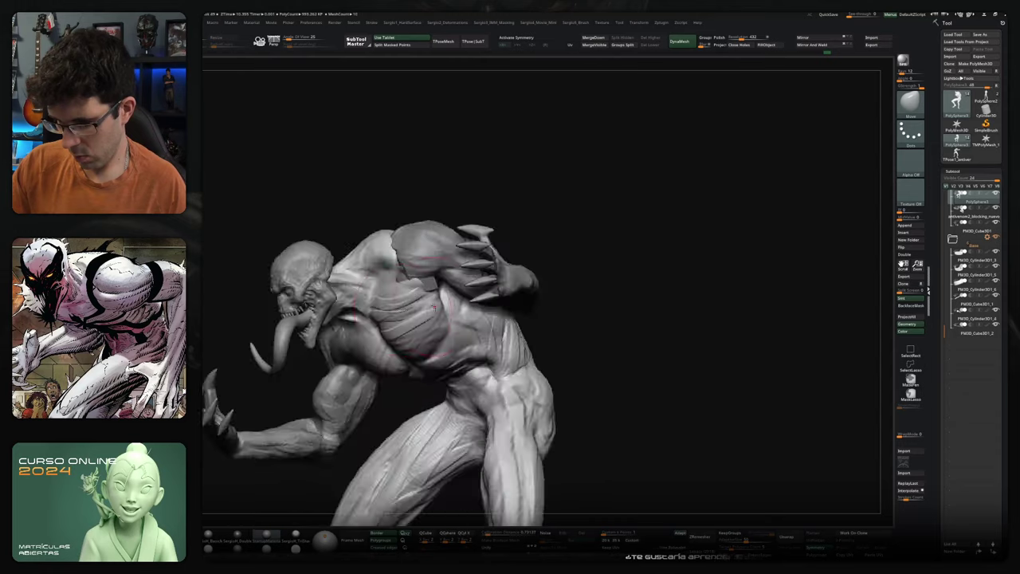
right_drag(360, 289, 446, 343)
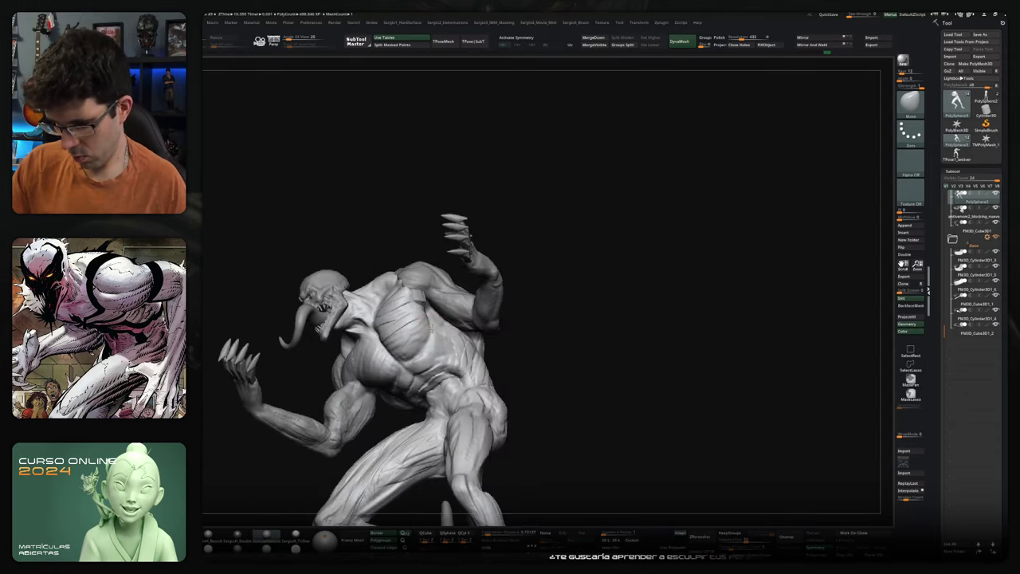
mouse_move(414, 342)
right_down()
mouse_move(478, 307)
mouse_move(369, 360)
mouse_move(396, 325)
right_up()
key(b)
key(c)
key(b)
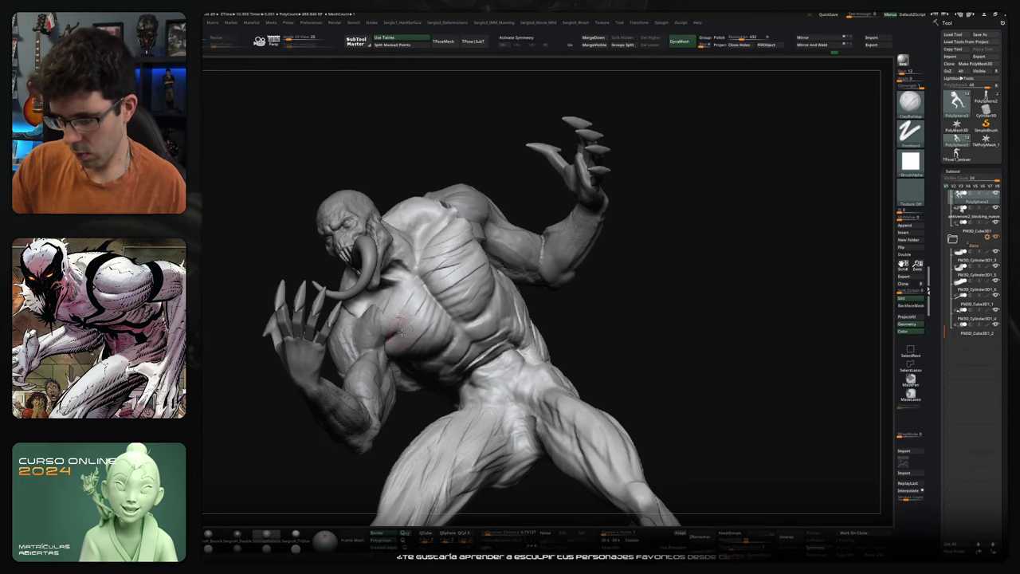
mouse_move(384, 327)
right_down()
mouse_move(386, 349)
mouse_move(519, 314)
mouse_move(490, 331)
mouse_move(437, 313)
right_up()
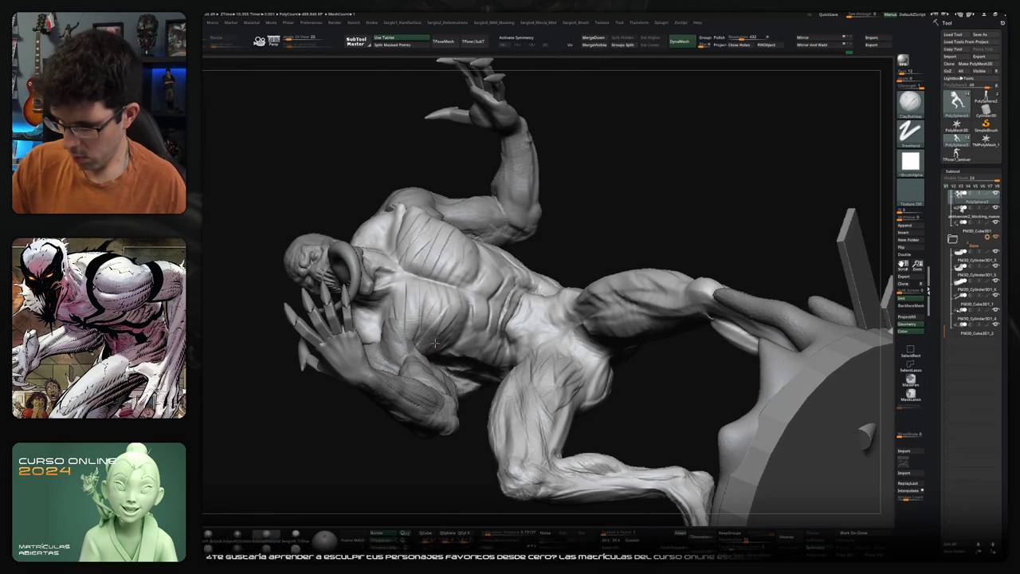
mouse_move(450, 271)
right_down()
mouse_move(395, 291)
mouse_move(447, 279)
mouse_move(496, 239)
mouse_move(530, 253)
mouse_move(547, 246)
mouse_move(597, 290)
mouse_move(537, 297)
right_up()
key(b)
key(m)
key(v)
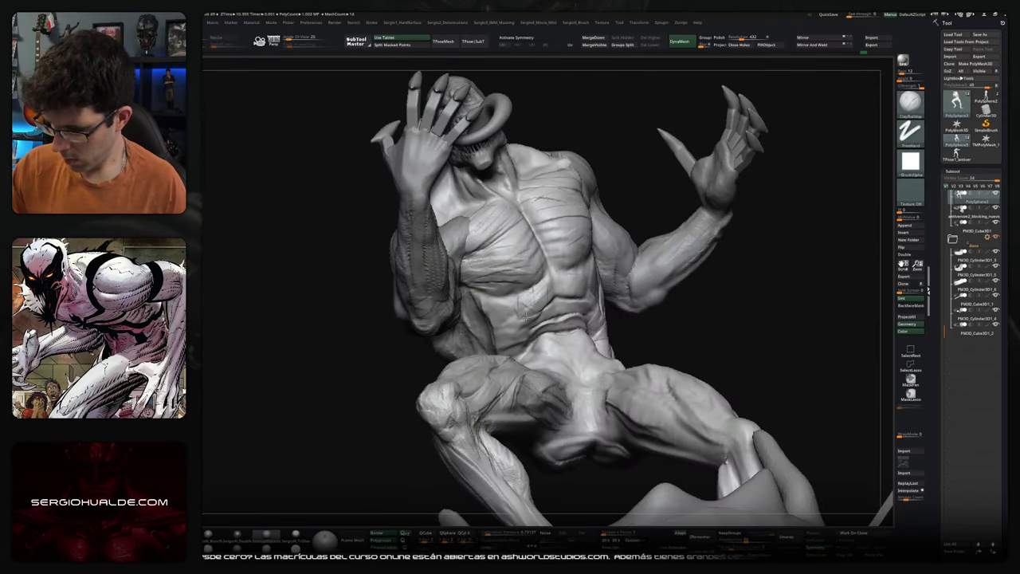
- Turn the torso through low, frontal and side angles, then pick ClayBuildup and DamStandard
mouse_move(510, 322)
right_down()
mouse_move(494, 327)
mouse_move(456, 299)
right_up()
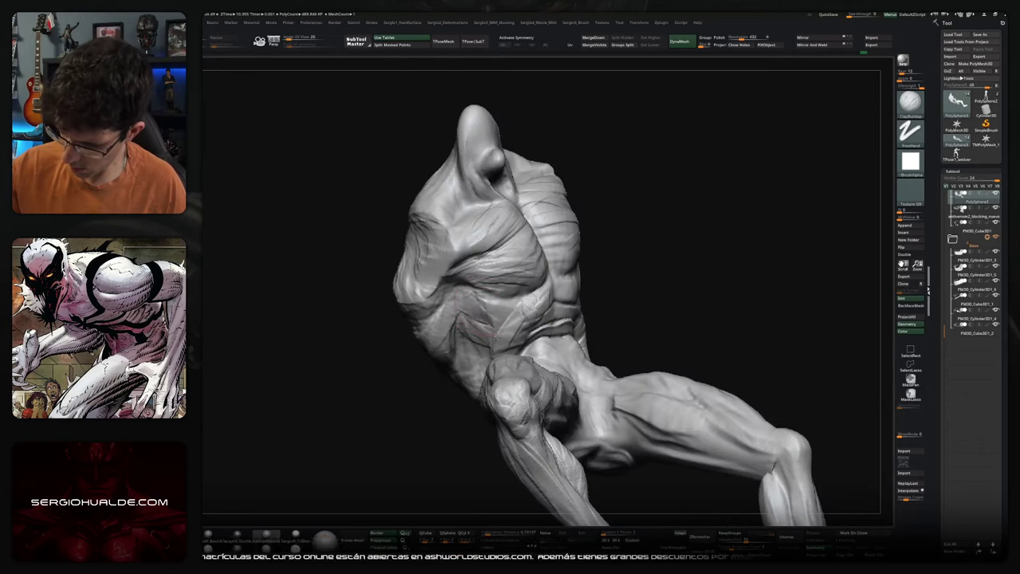
mouse_move(474, 325)
right_down()
mouse_move(489, 362)
mouse_move(392, 388)
right_up()
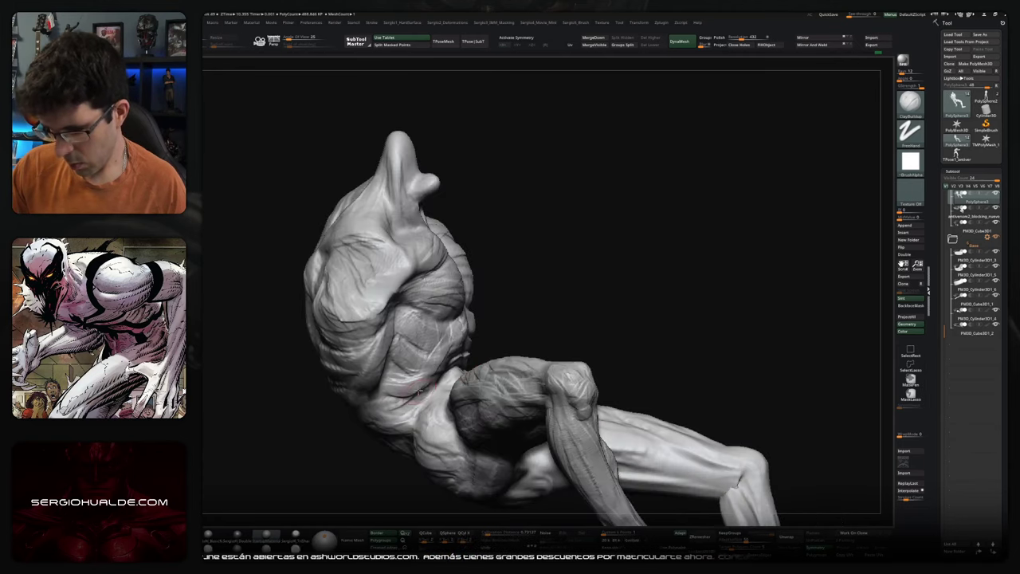
right_drag(437, 345, 448, 367)
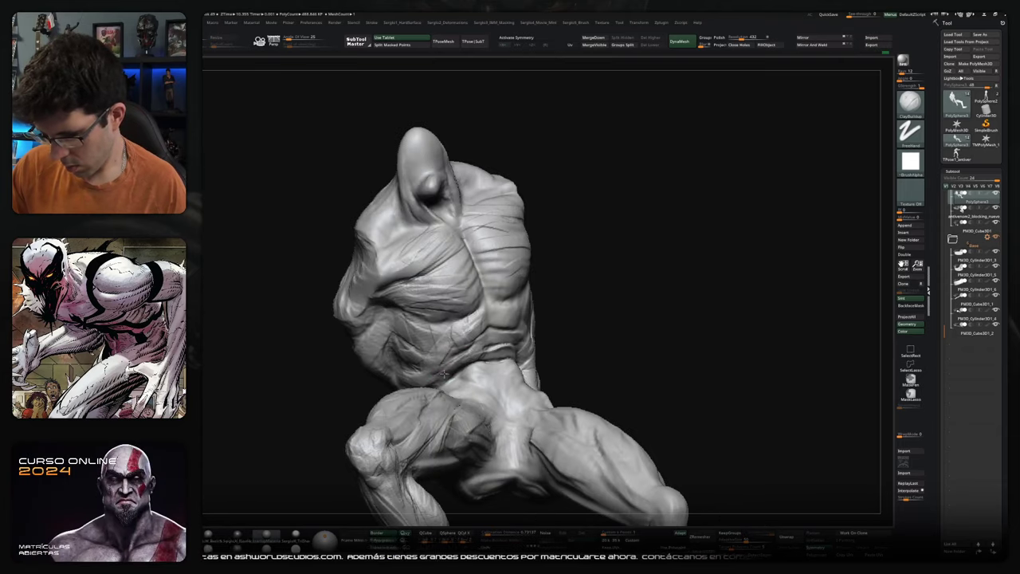
right_drag(505, 352, 510, 351)
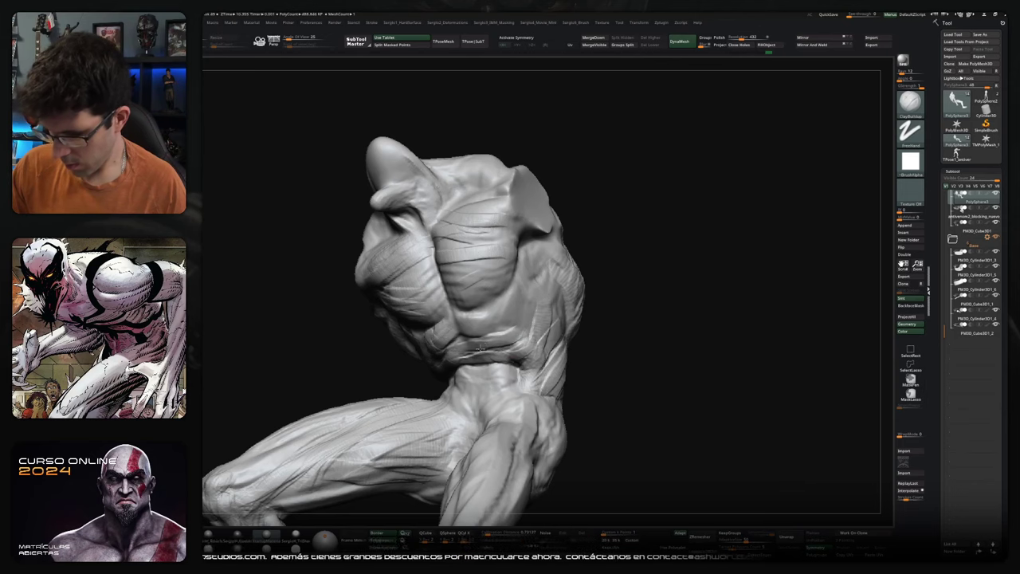
right_drag(486, 345, 492, 348)
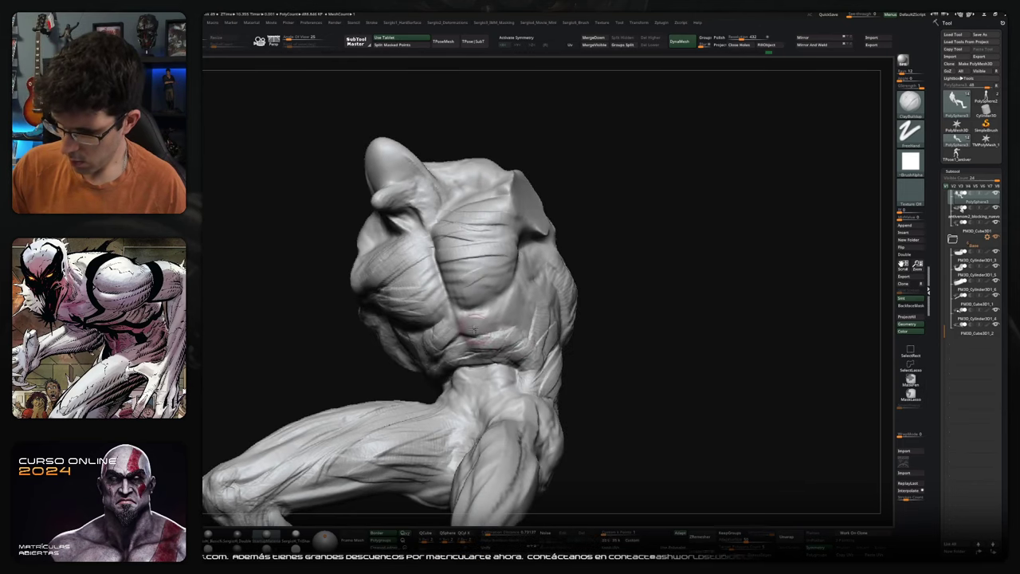
right_drag(477, 337, 453, 344)
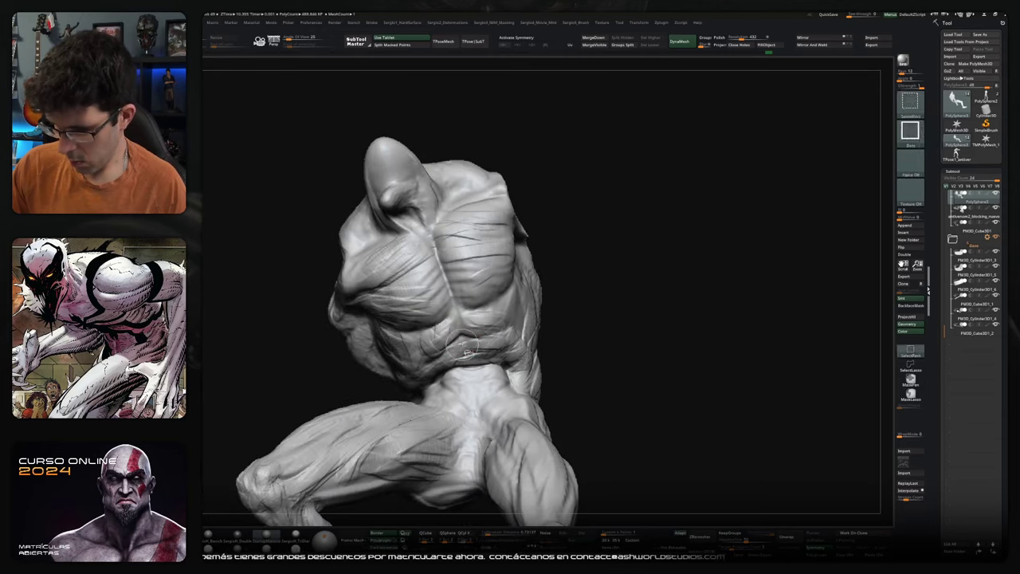
key(b)
key(c)
key(b)
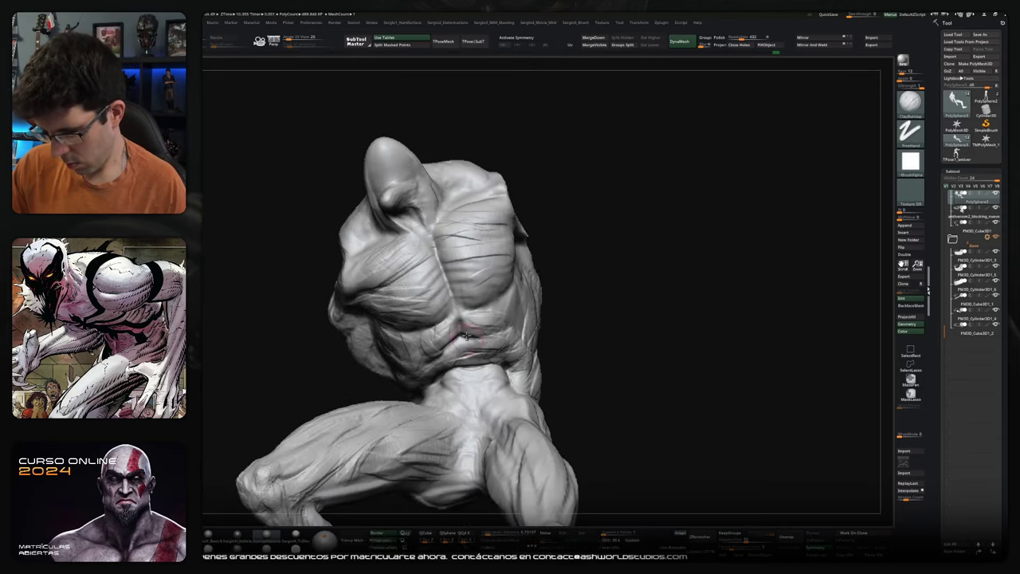
key(b)
key(d)
key(s)
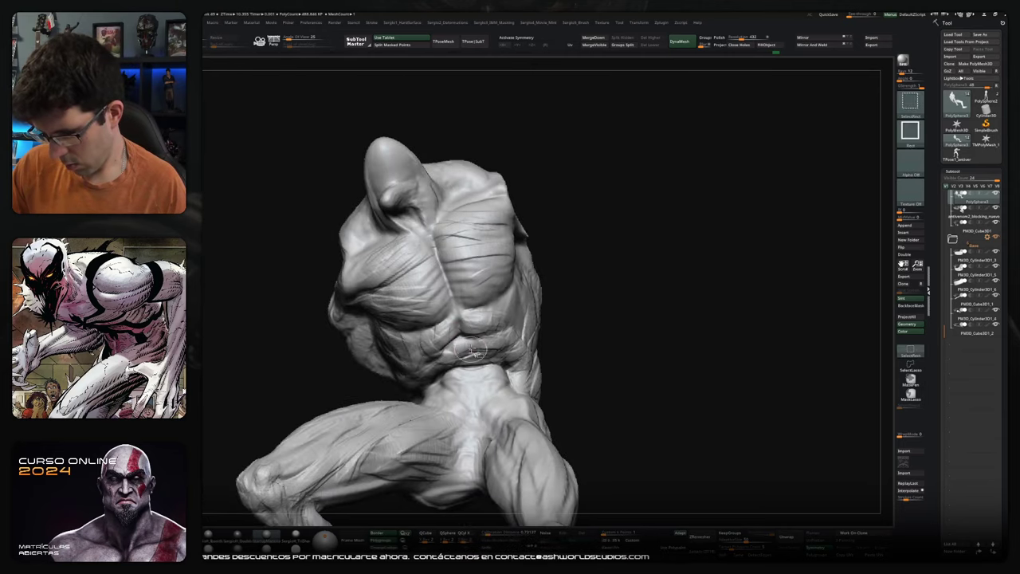
- Sculpt the torso from side-on angles, alternating ClayBuildup, Standard and ClayBuildup brushes
right_drag(476, 375, 502, 373)
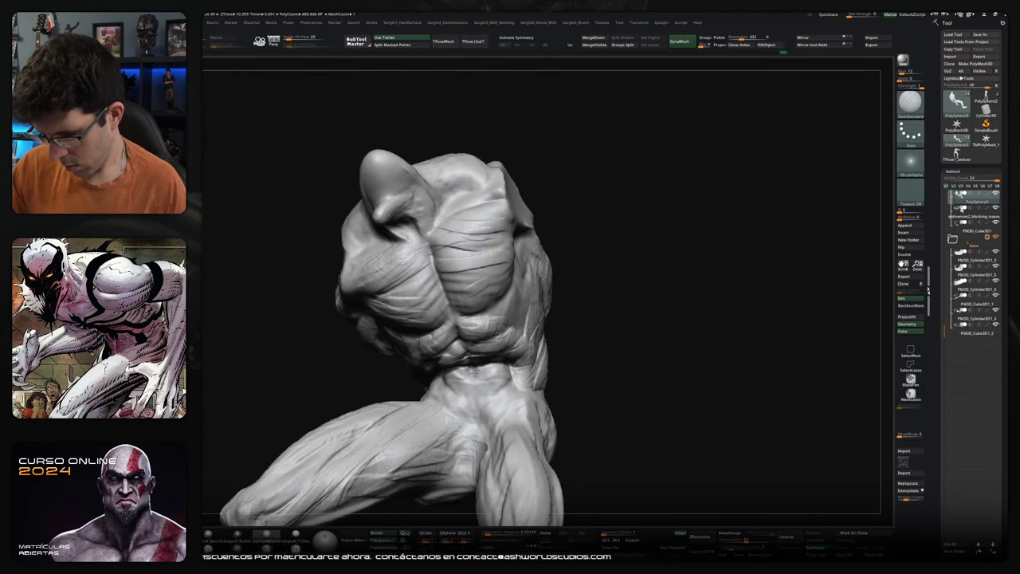
key(b)
key(c)
key(b)
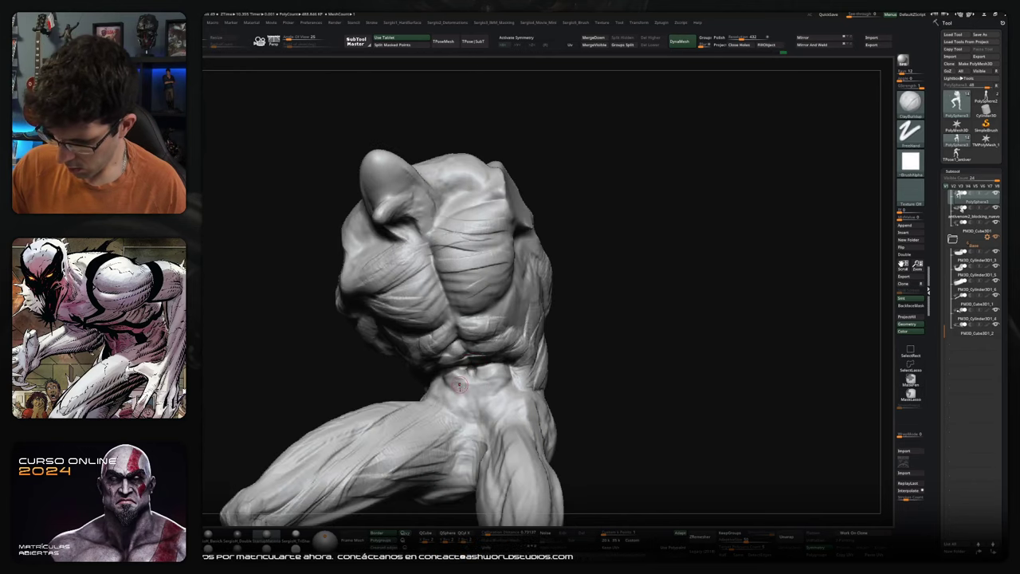
mouse_move(438, 382)
right_down()
mouse_move(425, 375)
mouse_move(437, 387)
mouse_move(448, 372)
mouse_move(515, 384)
right_up()
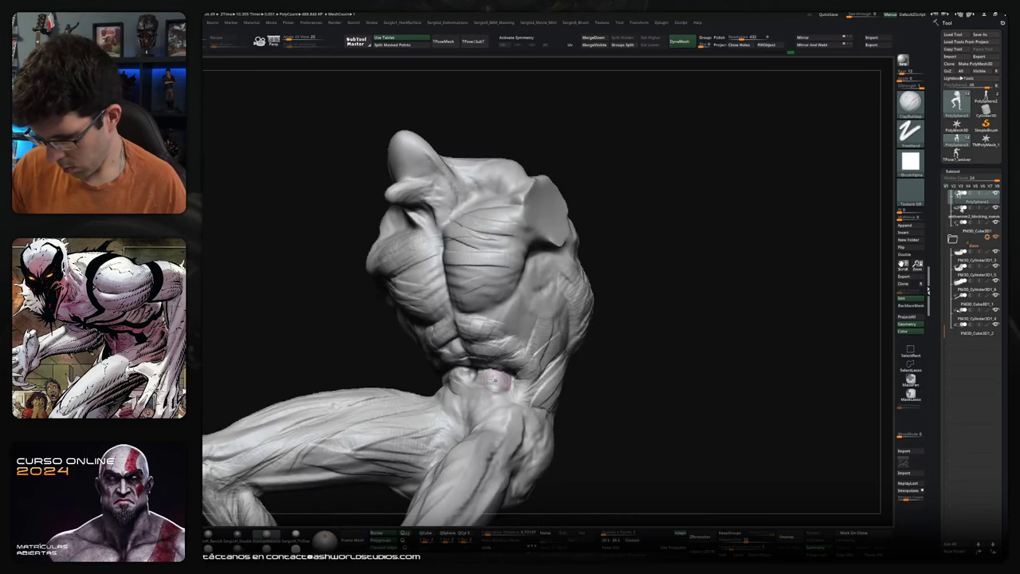
key(b)
key(s)
key(t)
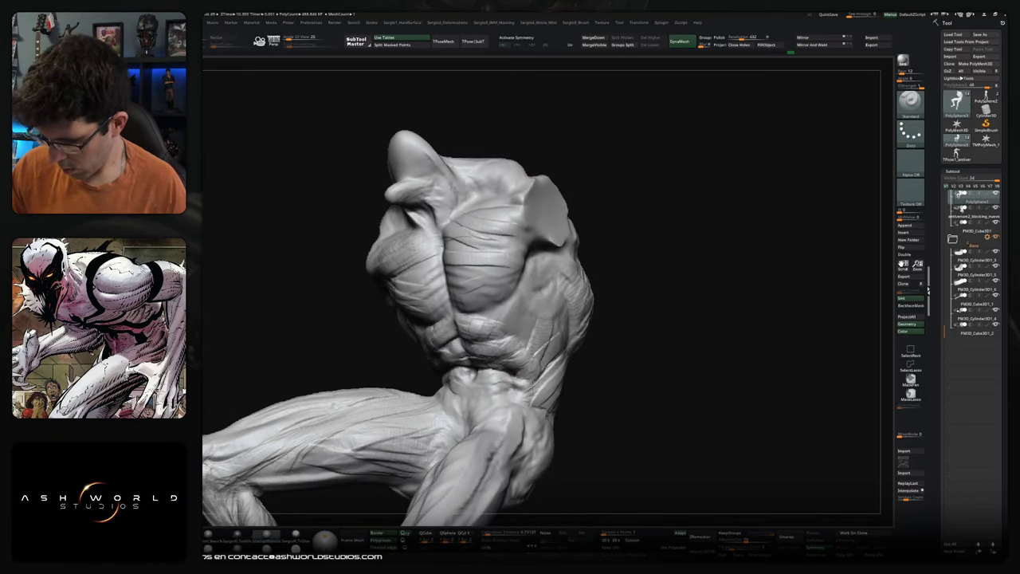
mouse_move(533, 384)
right_down()
mouse_move(503, 388)
mouse_move(576, 356)
mouse_move(603, 401)
mouse_move(514, 351)
right_up()
key(b)
key(c)
key(b)
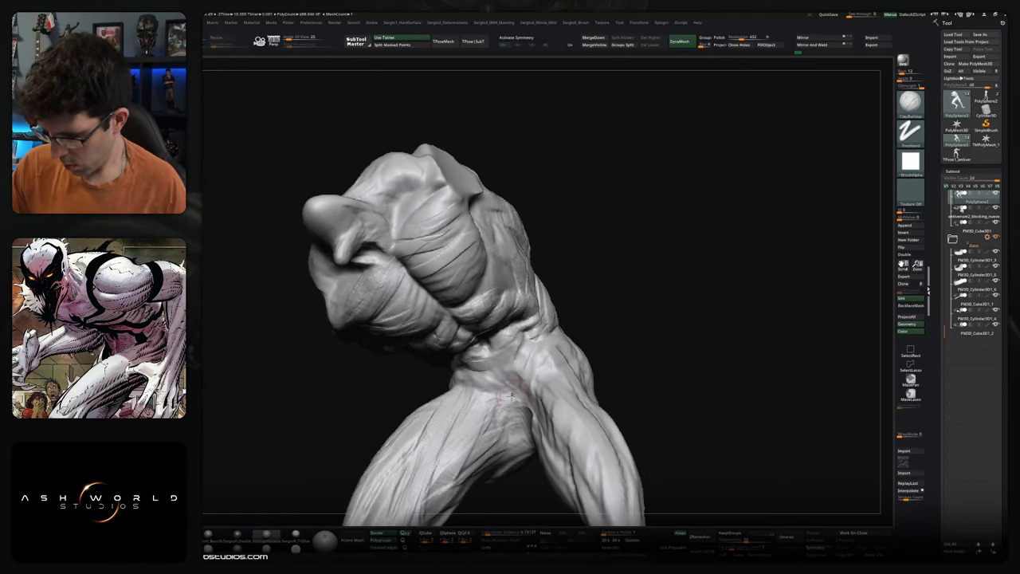
- Turn the fist, torso and legs toward the viewer and zoom out to check the legs
right_drag(506, 408, 520, 409)
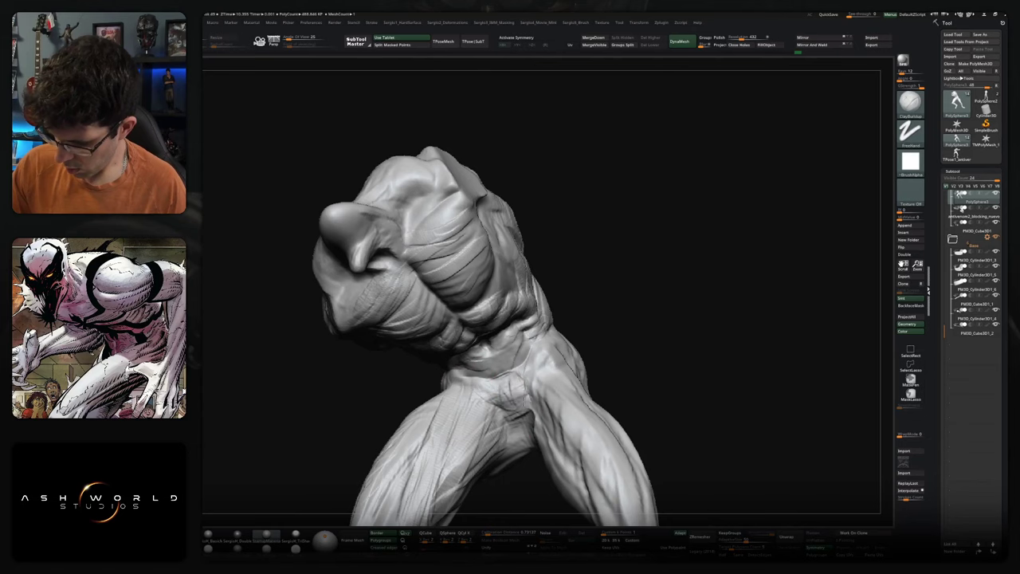
right_drag(516, 381, 526, 363)
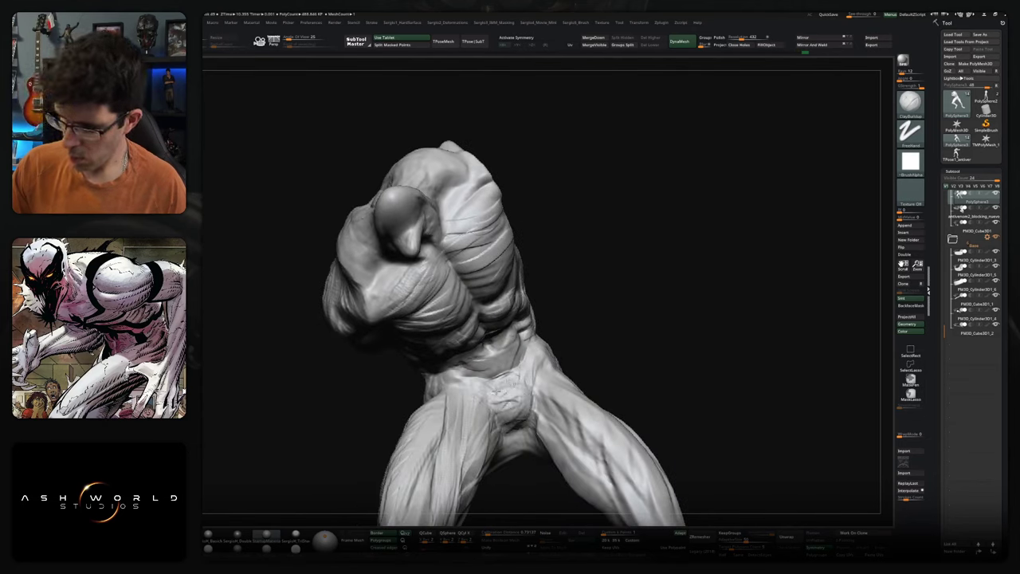
right_drag(520, 377, 495, 414)
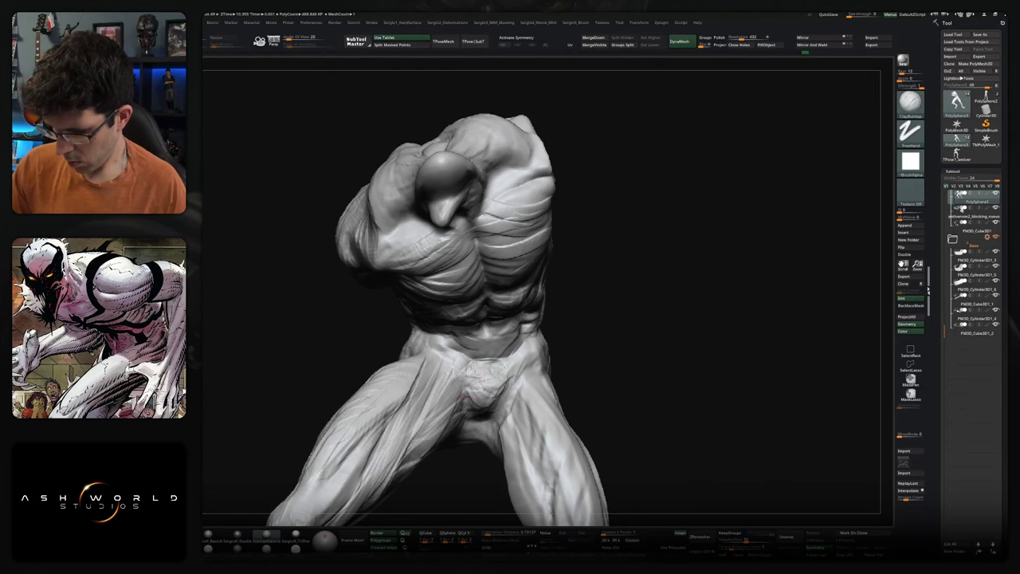
right_drag(462, 362, 451, 367)
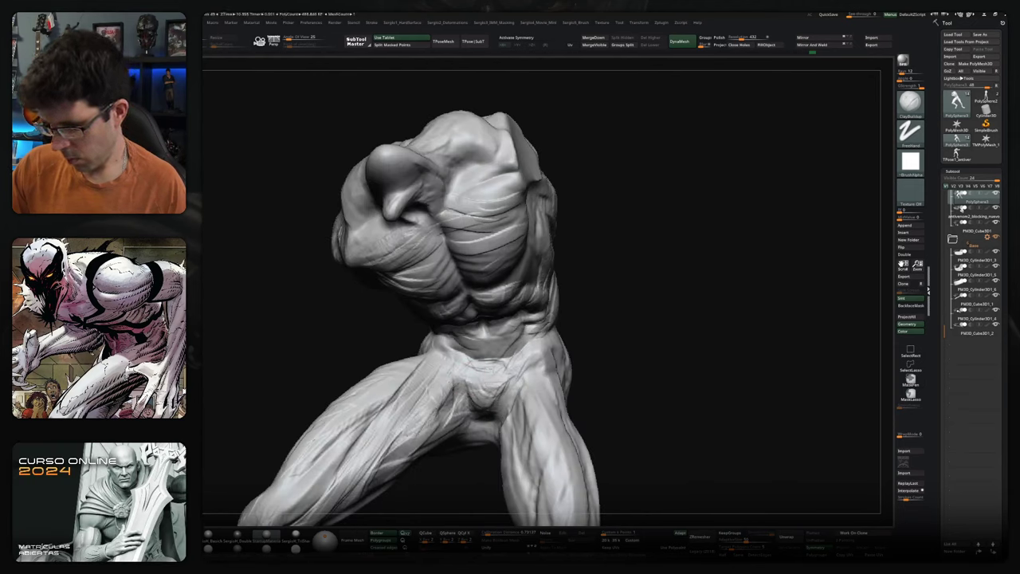
mouse_move(456, 415)
right_down()
mouse_move(534, 431)
mouse_move(554, 422)
mouse_move(526, 335)
right_up()
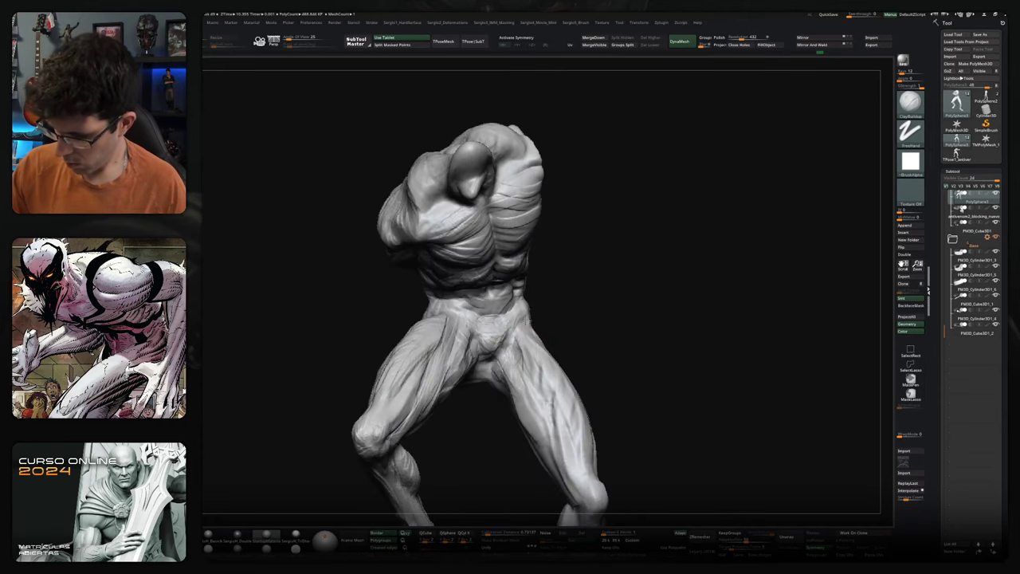
right_drag(538, 434, 526, 383)
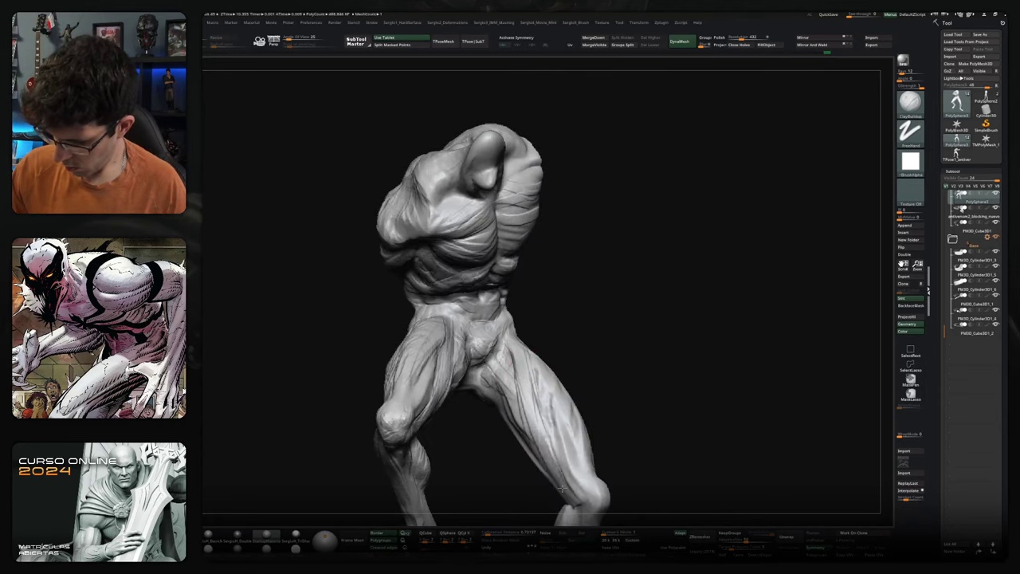
right_drag(561, 437, 548, 420)
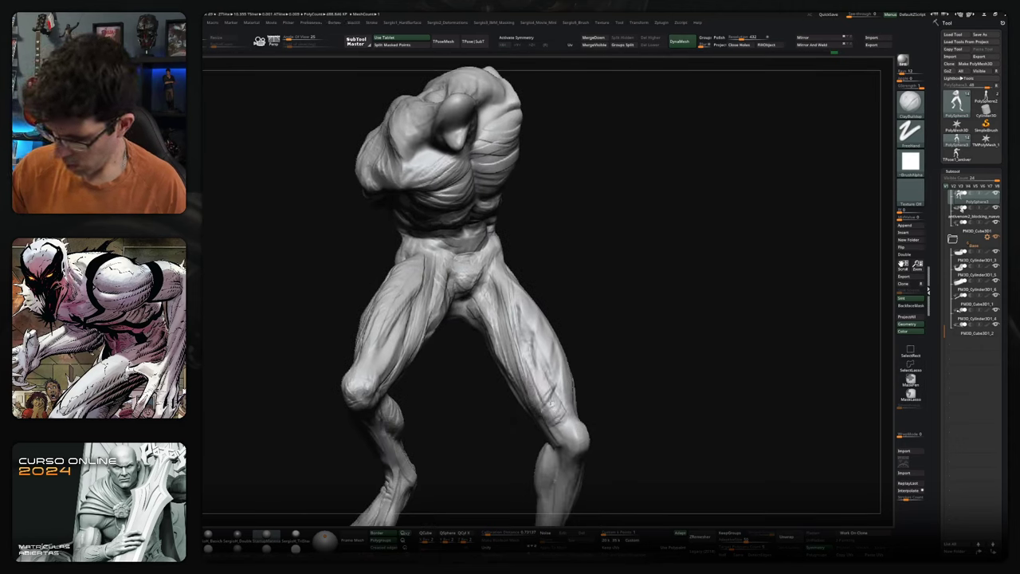
mouse_move(542, 383)
right_down()
mouse_move(556, 378)
mouse_move(528, 348)
mouse_move(549, 355)
right_up()
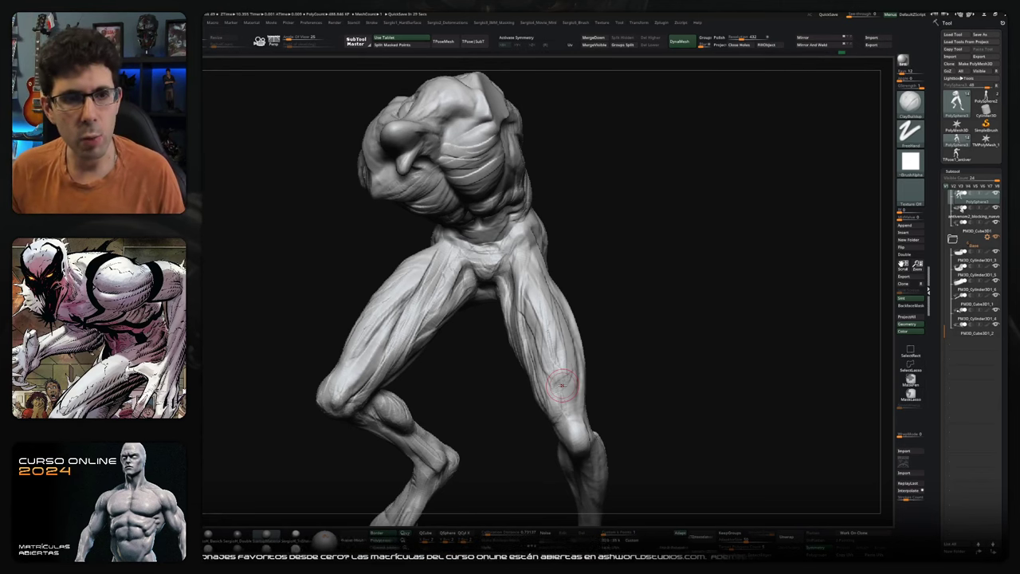
- Orbit around the legs to study them from below and behind, recentring the figure
mouse_move(562, 385)
mouse_down()
mouse_move(683, 346)
mouse_move(647, 321)
mouse_move(581, 312)
mouse_move(516, 221)
mouse_up()
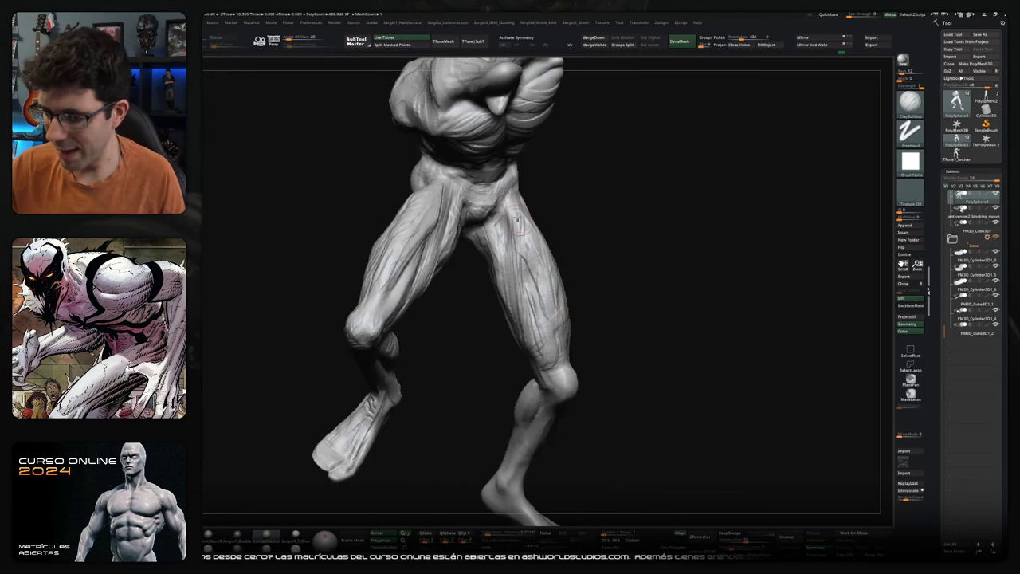
drag(518, 236, 462, 288)
mouse_move(462, 289)
right_down()
mouse_move(453, 270)
mouse_move(458, 279)
right_up()
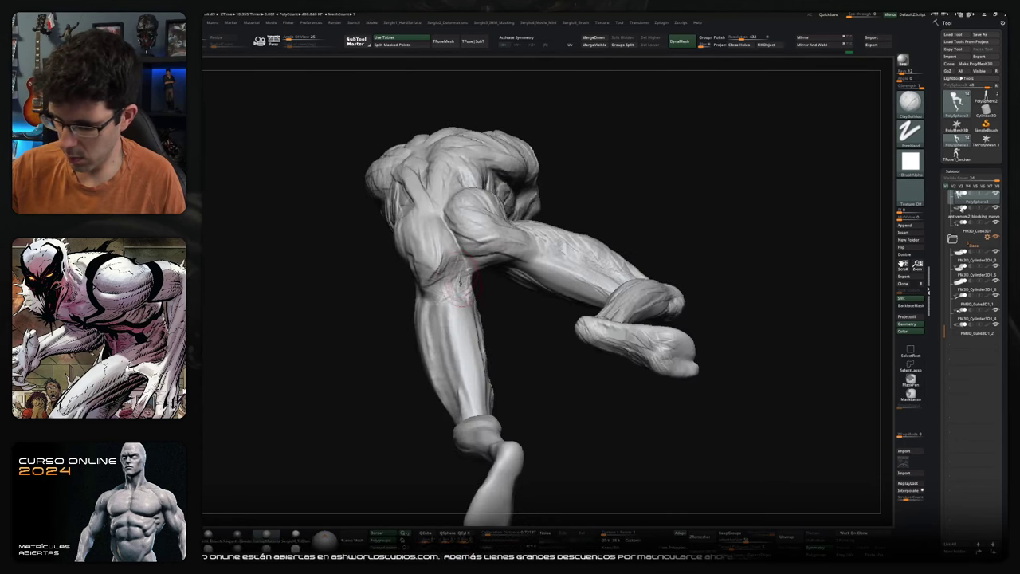
mouse_move(451, 272)
right_down()
mouse_move(442, 280)
mouse_move(390, 251)
right_up()
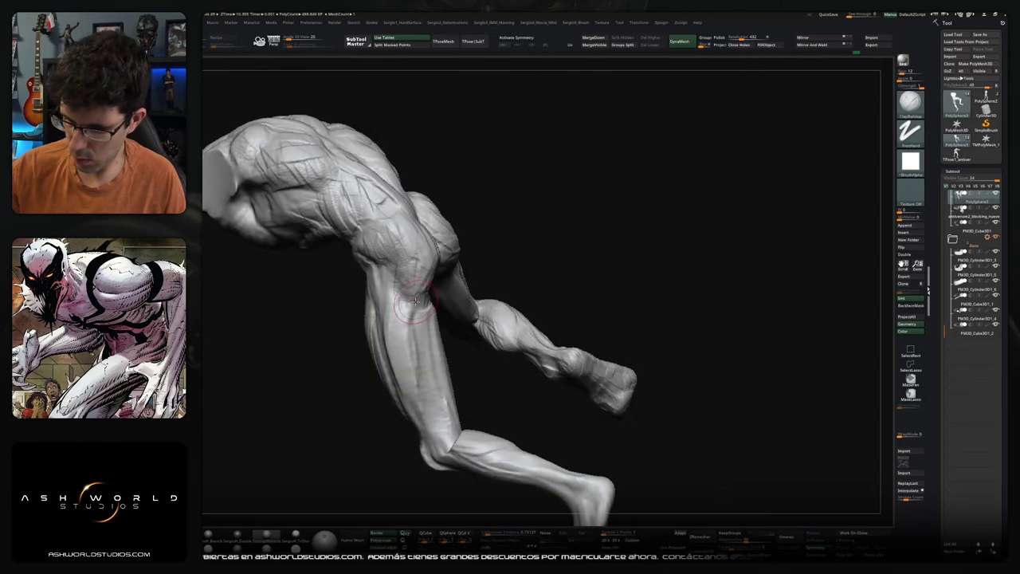
mouse_move(414, 303)
right_down()
mouse_move(407, 301)
mouse_move(443, 253)
mouse_move(337, 243)
right_up()
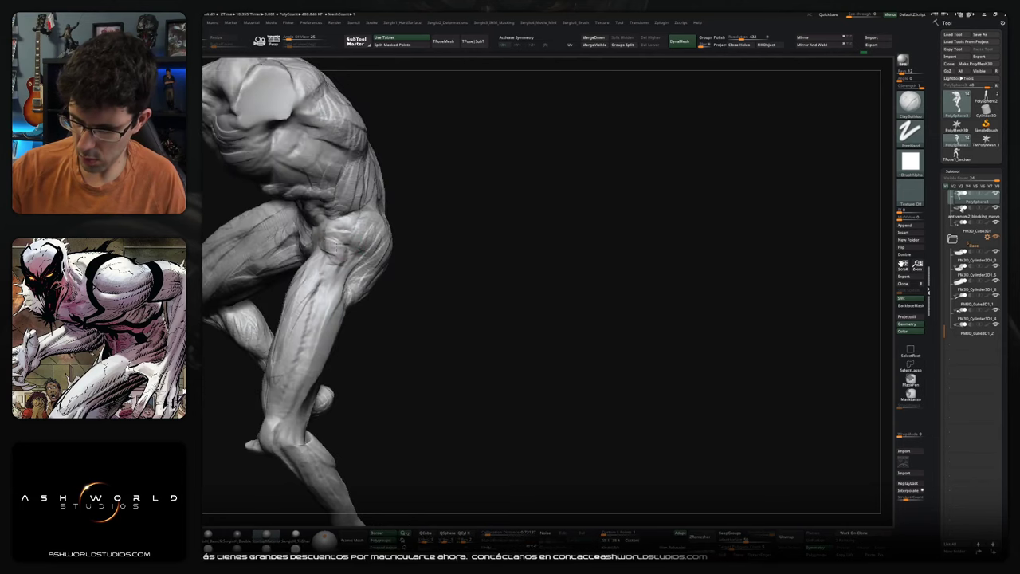
mouse_move(330, 271)
alt+right_down()
mouse_move(484, 267)
mouse_move(430, 384)
alt+right_up()
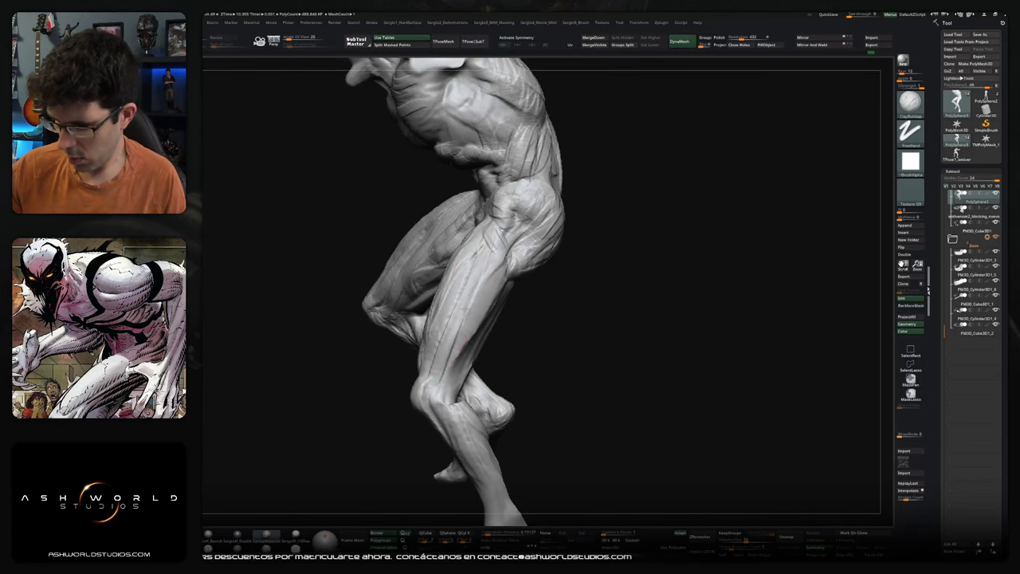
- Examine the bent leg's side and knee, ending on a frontal view of both legs
right_drag(472, 345, 458, 335)
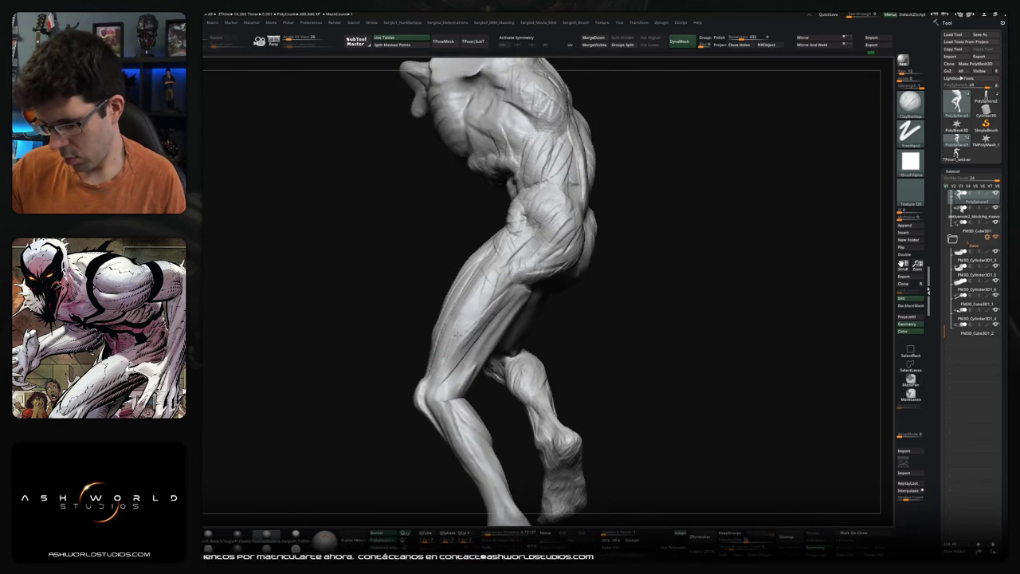
mouse_move(488, 297)
right_down()
mouse_move(480, 354)
mouse_move(462, 271)
right_up()
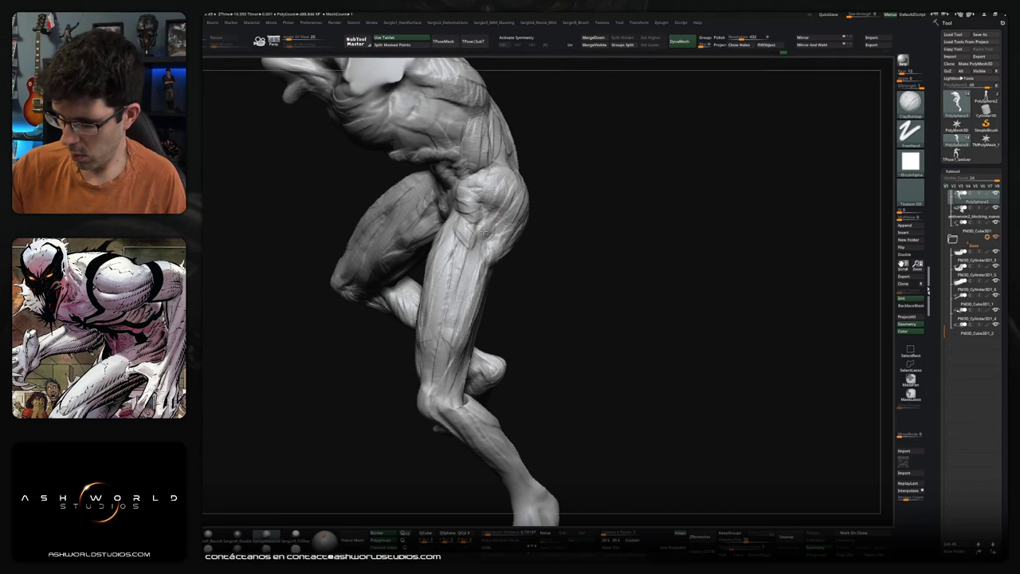
mouse_move(483, 236)
right_down()
mouse_move(459, 282)
mouse_move(412, 278)
right_up()
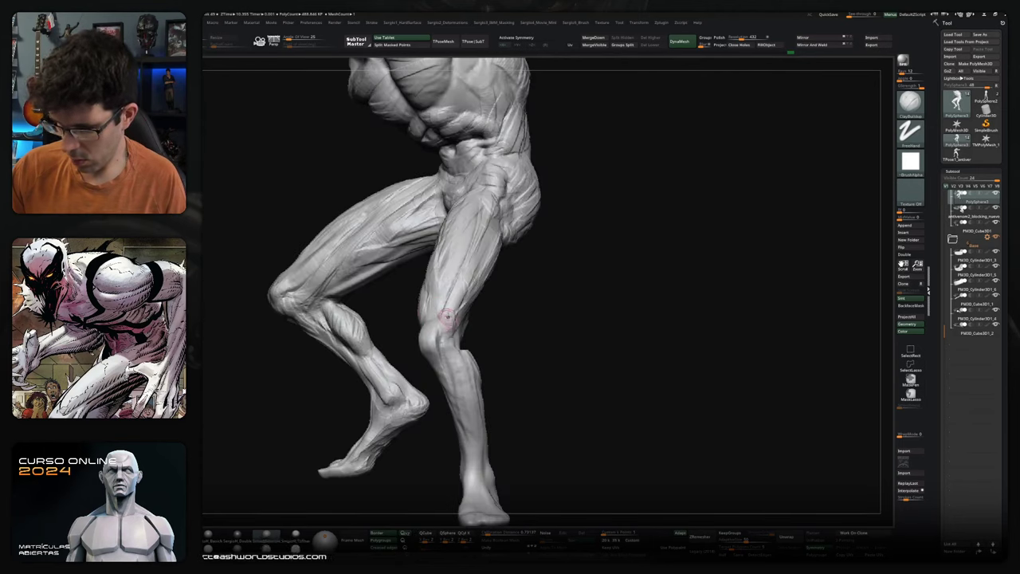
mouse_move(446, 318)
mouse_down()
mouse_move(467, 330)
mouse_move(418, 322)
mouse_up()
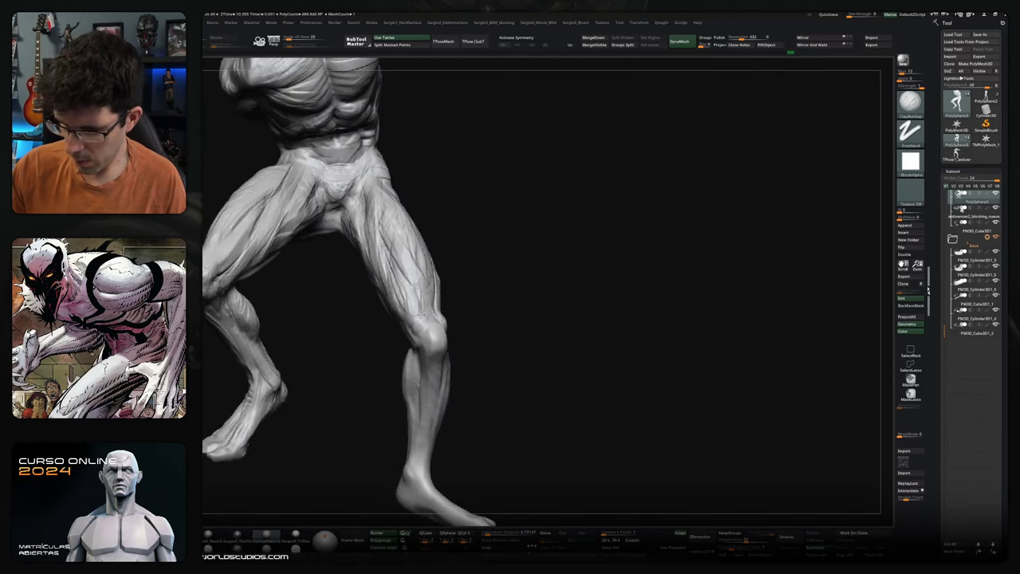
mouse_move(445, 361)
mouse_down()
mouse_move(437, 351)
mouse_move(447, 357)
mouse_up()
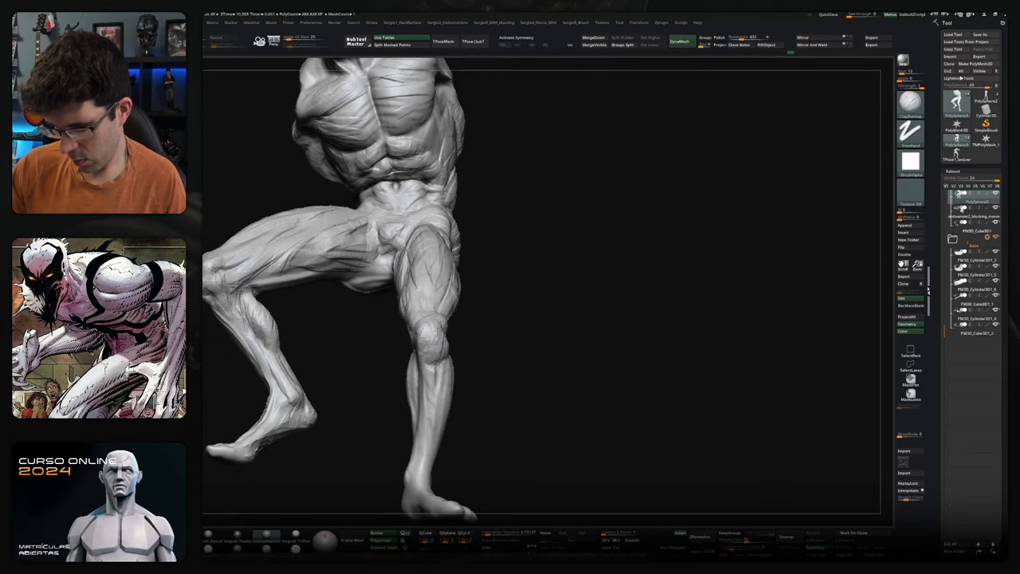
mouse_move(434, 349)
mouse_down()
mouse_move(433, 333)
mouse_move(413, 341)
mouse_move(432, 388)
mouse_move(402, 351)
mouse_up()
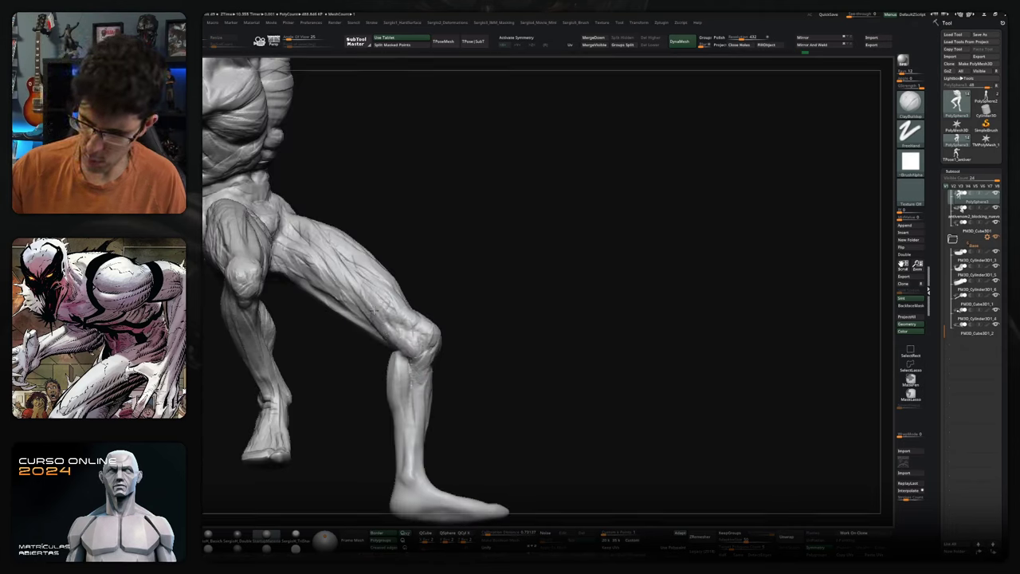
mouse_move(359, 301)
mouse_down()
mouse_move(411, 275)
mouse_move(423, 299)
mouse_move(447, 306)
mouse_move(456, 347)
mouse_move(477, 340)
mouse_up()
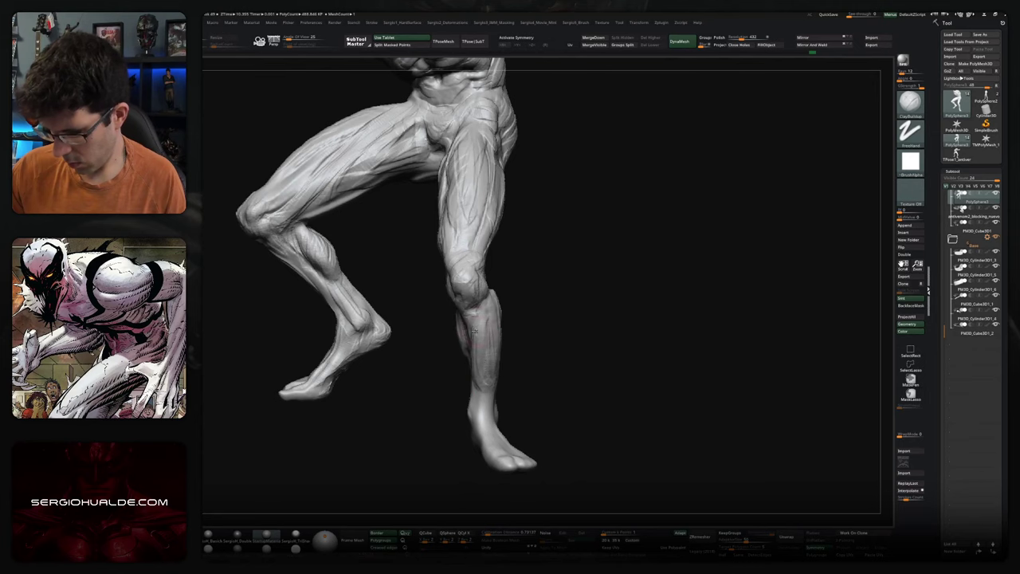
drag(479, 382, 475, 353)
- Smooth and inflate the raised leg and calf while orbiting around the legs
drag(474, 392, 495, 367)
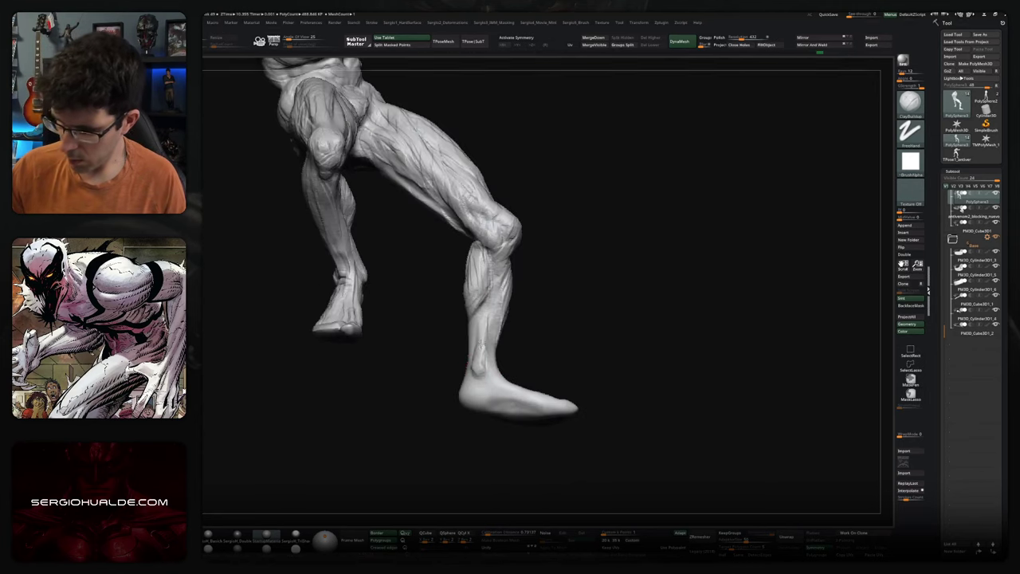
drag(472, 363, 453, 338)
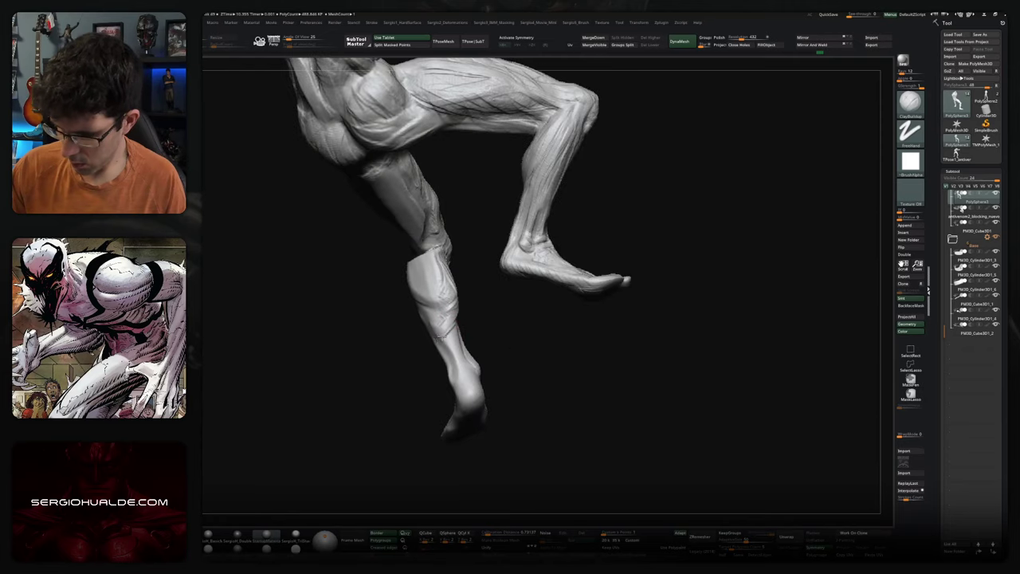
mouse_move(457, 349)
mouse_down()
mouse_move(445, 309)
mouse_move(427, 327)
mouse_up()
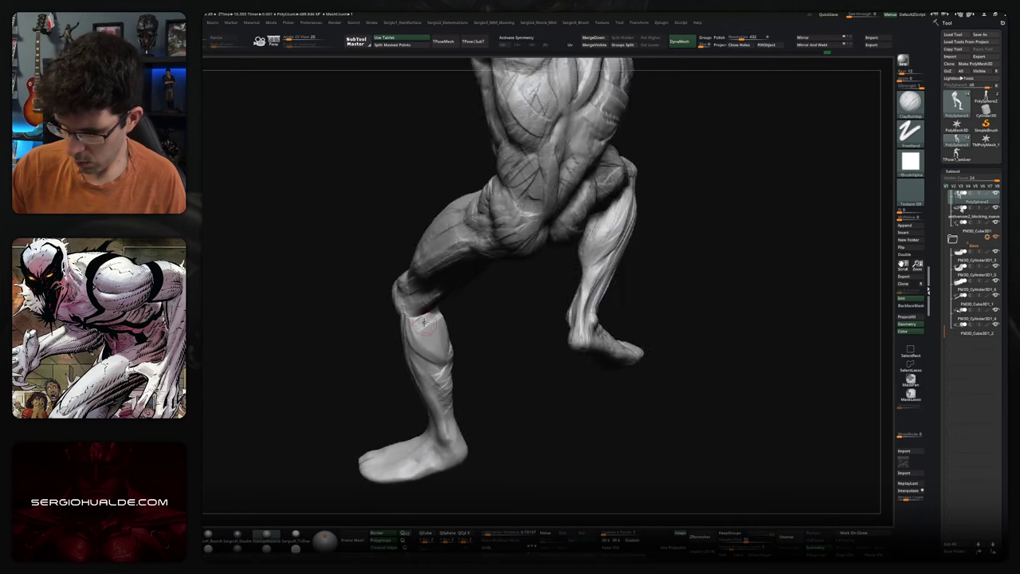
key(shift)
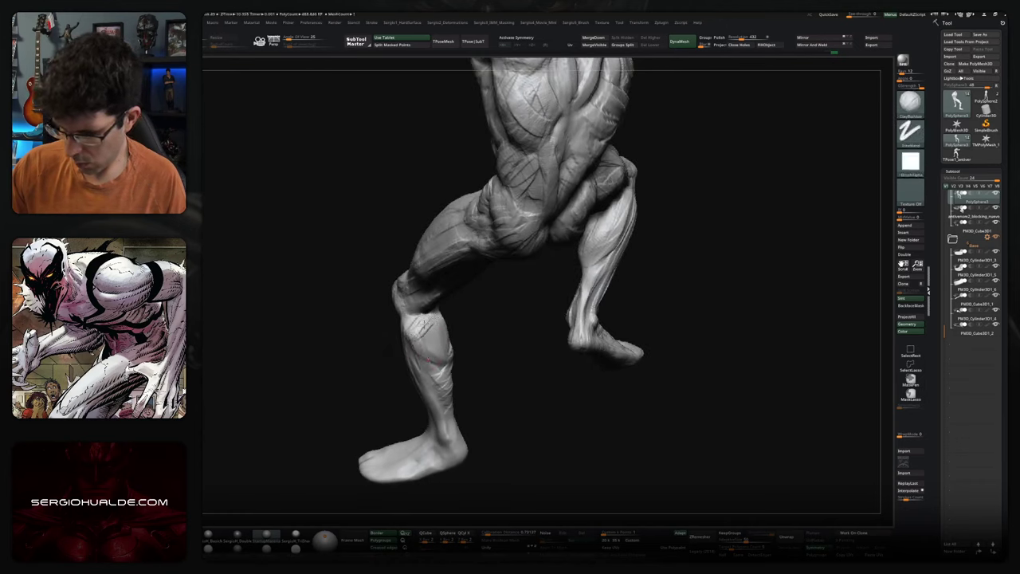
drag(430, 351, 425, 345)
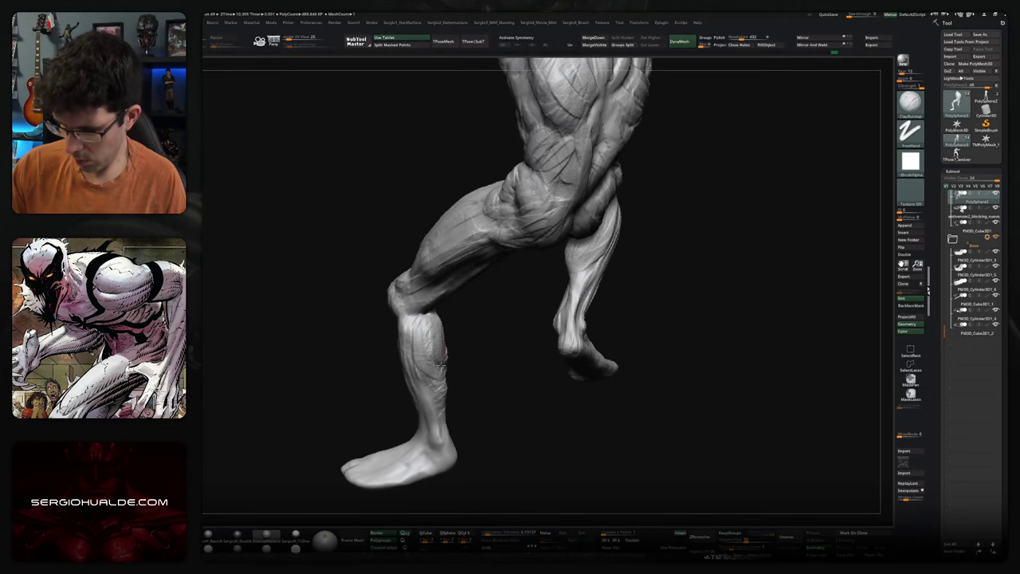
drag(446, 360, 430, 326)
drag(425, 364, 424, 313)
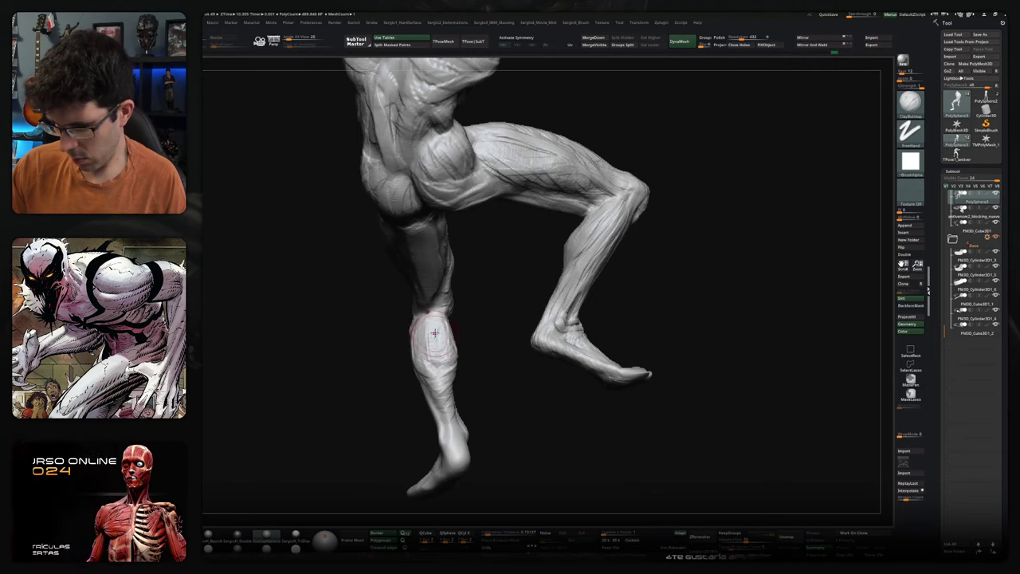
key(ctrl+n)
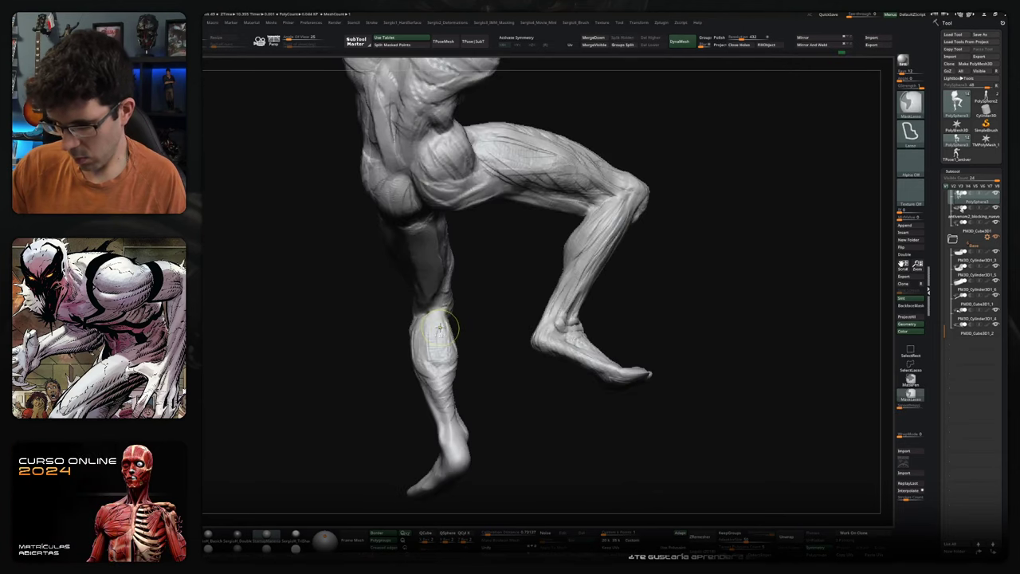
mouse_move(427, 314)
mouse_down()
mouse_move(462, 337)
mouse_move(449, 348)
mouse_up()
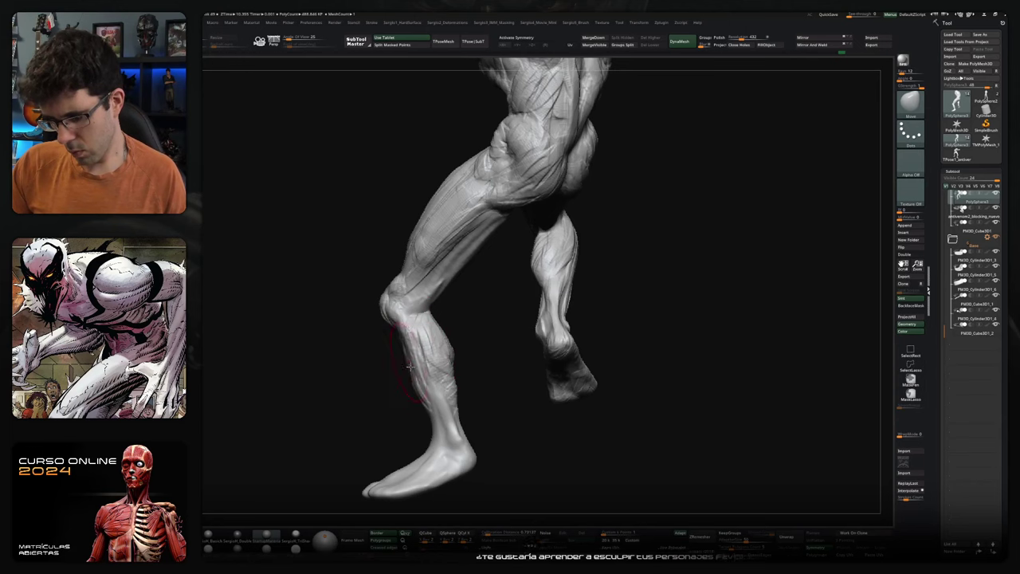
- Inspect the legs and shin from several angles including behind, then restore the head, arms and base
mouse_move(467, 394)
alt+mouse_down()
mouse_move(433, 412)
mouse_move(467, 396)
alt+mouse_up()
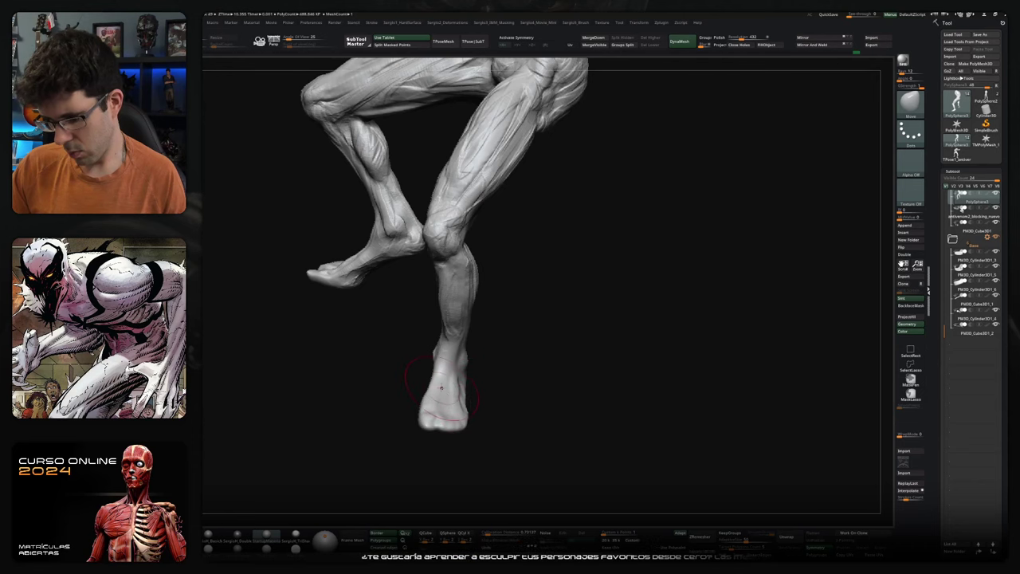
drag(468, 386, 473, 340)
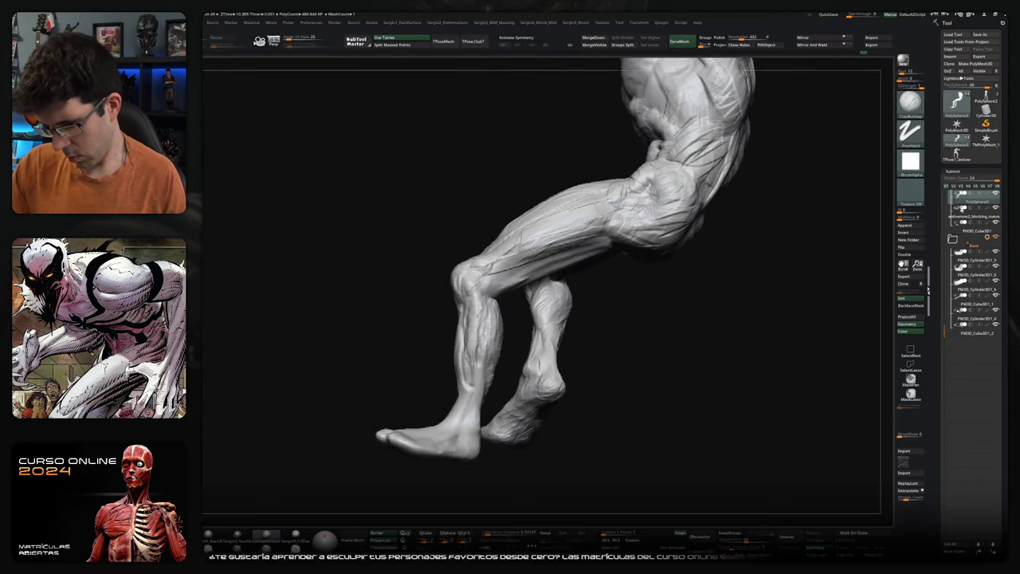
drag(470, 403, 474, 414)
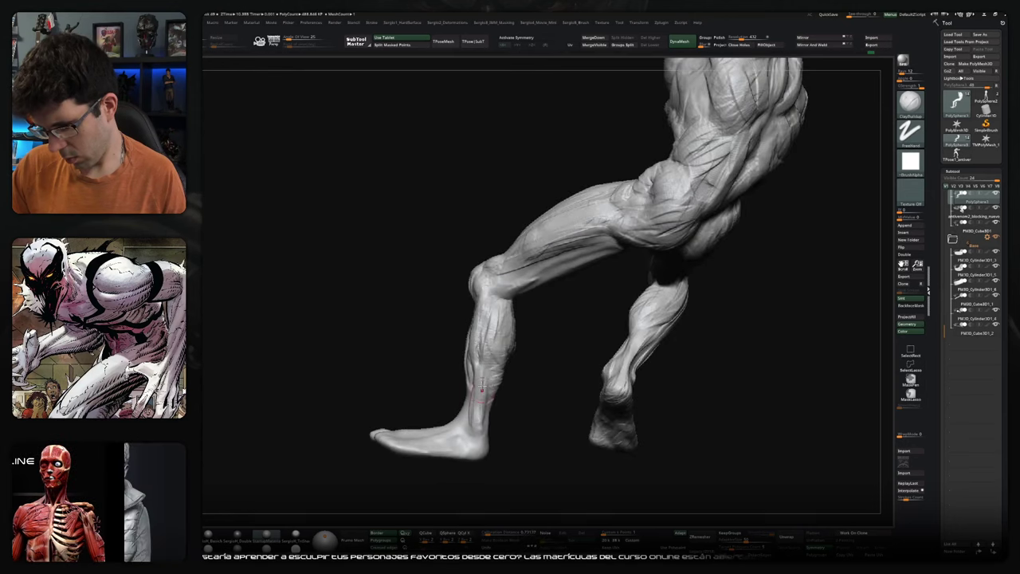
drag(488, 402, 491, 402)
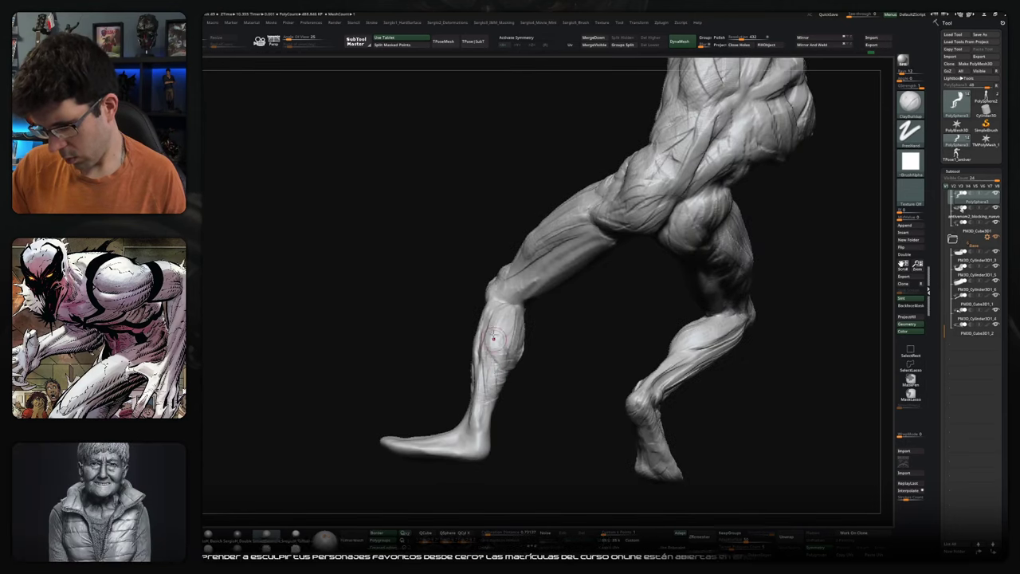
mouse_move(489, 335)
mouse_down()
mouse_move(501, 326)
mouse_move(496, 359)
mouse_up()
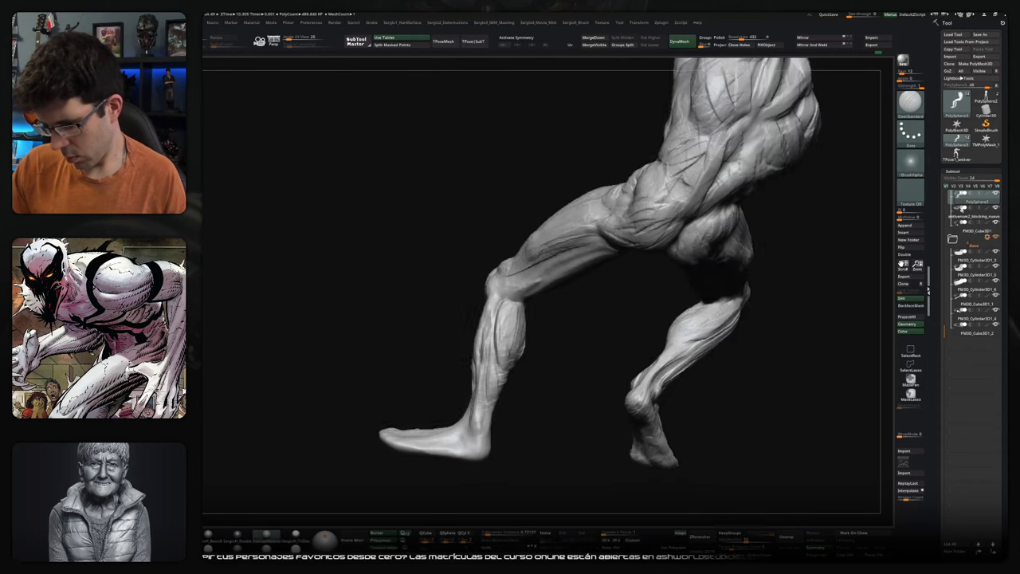
mouse_move(502, 395)
mouse_down()
mouse_move(517, 391)
mouse_move(512, 426)
mouse_move(528, 453)
mouse_move(485, 439)
mouse_move(515, 481)
mouse_move(510, 398)
mouse_move(526, 335)
mouse_up()
mouse_move(542, 267)
mouse_down()
mouse_move(528, 335)
mouse_move(550, 307)
mouse_move(539, 296)
mouse_move(526, 320)
mouse_up()
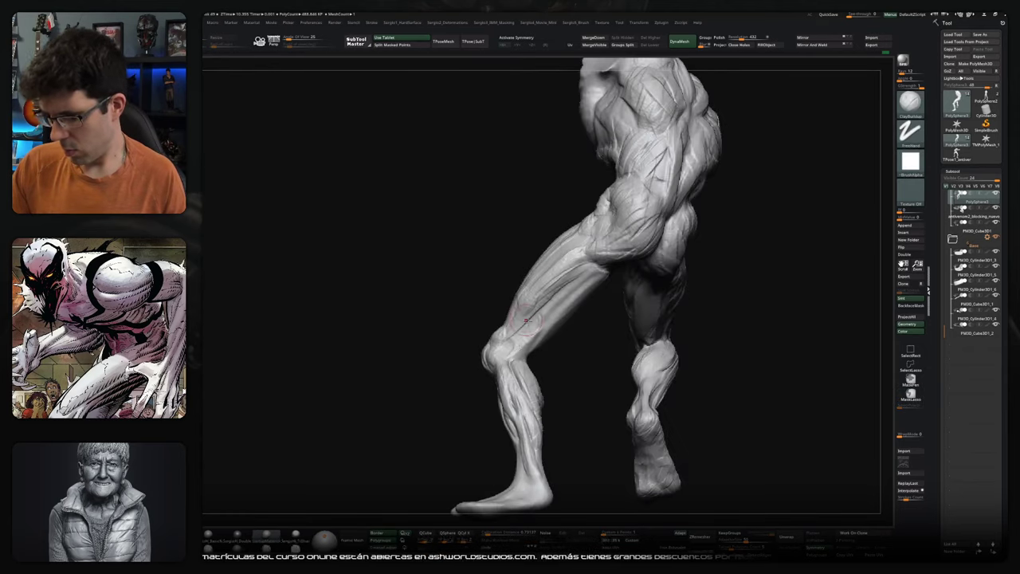
mouse_move(542, 338)
mouse_down()
mouse_move(618, 292)
mouse_move(606, 311)
mouse_move(612, 304)
mouse_up()
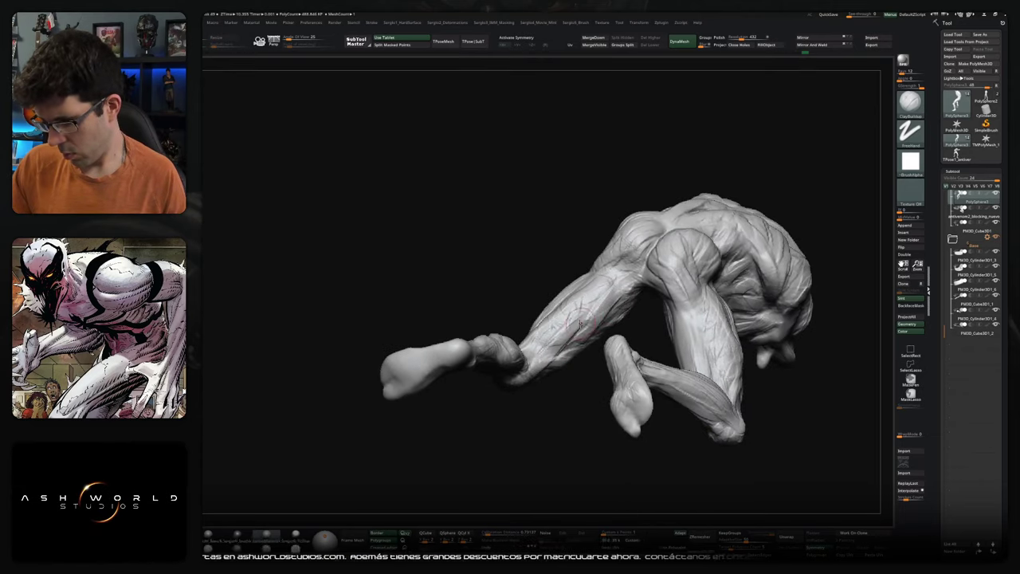
drag(563, 341, 567, 338)
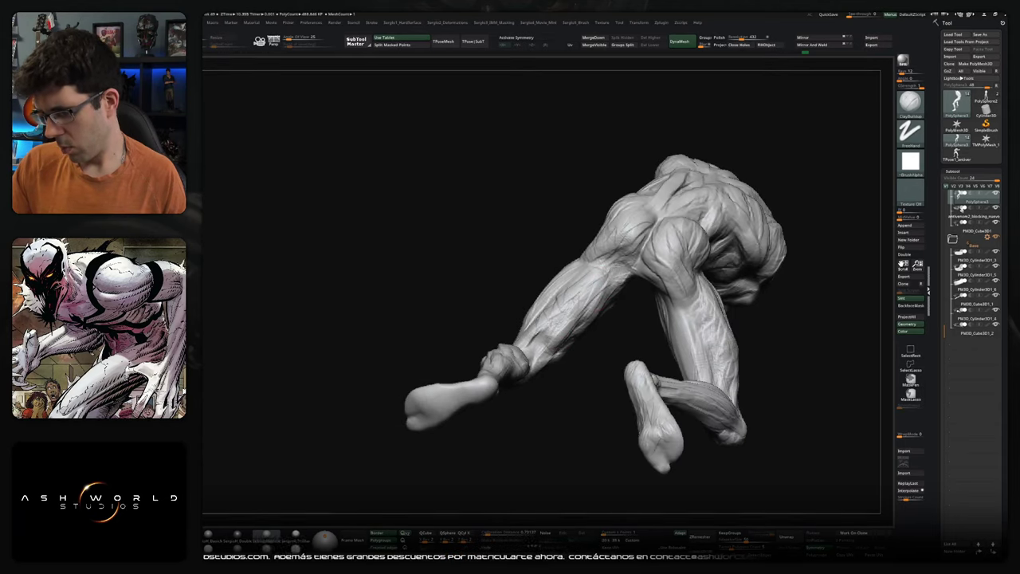
mouse_move(636, 245)
mouse_down()
mouse_move(645, 319)
mouse_move(694, 318)
mouse_move(574, 280)
mouse_move(470, 292)
mouse_move(496, 286)
mouse_move(524, 337)
mouse_move(520, 285)
mouse_move(498, 287)
mouse_move(549, 294)
mouse_up()
key(f)
mouse_move(642, 303)
mouse_down()
mouse_move(663, 296)
mouse_move(623, 331)
mouse_move(593, 314)
mouse_move(574, 318)
mouse_move(610, 335)
mouse_move(619, 371)
mouse_move(679, 360)
mouse_move(633, 369)
mouse_move(643, 296)
mouse_move(594, 358)
mouse_move(596, 327)
mouse_move(558, 279)
mouse_move(474, 238)
mouse_up()
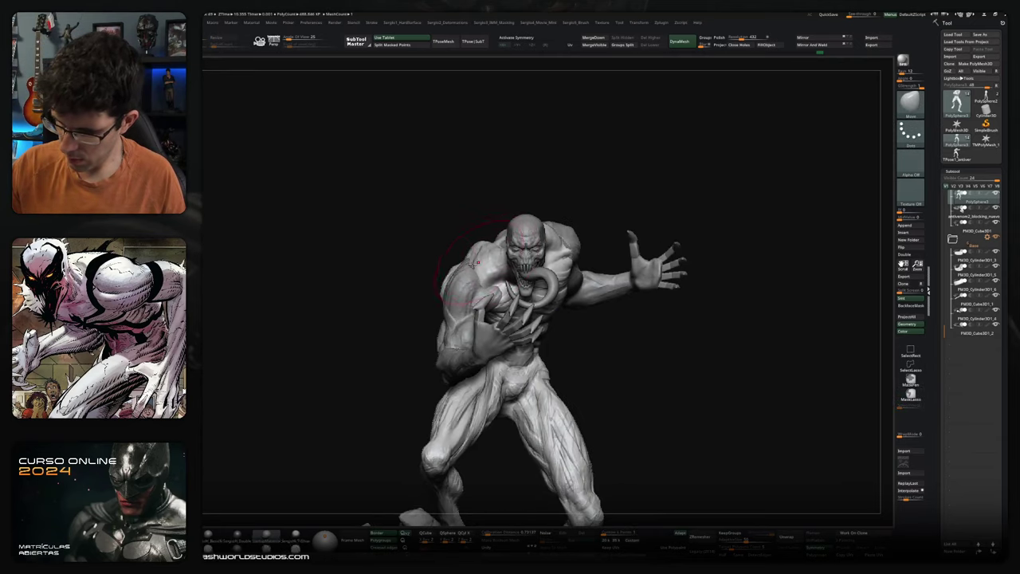
drag(516, 314, 599, 311)
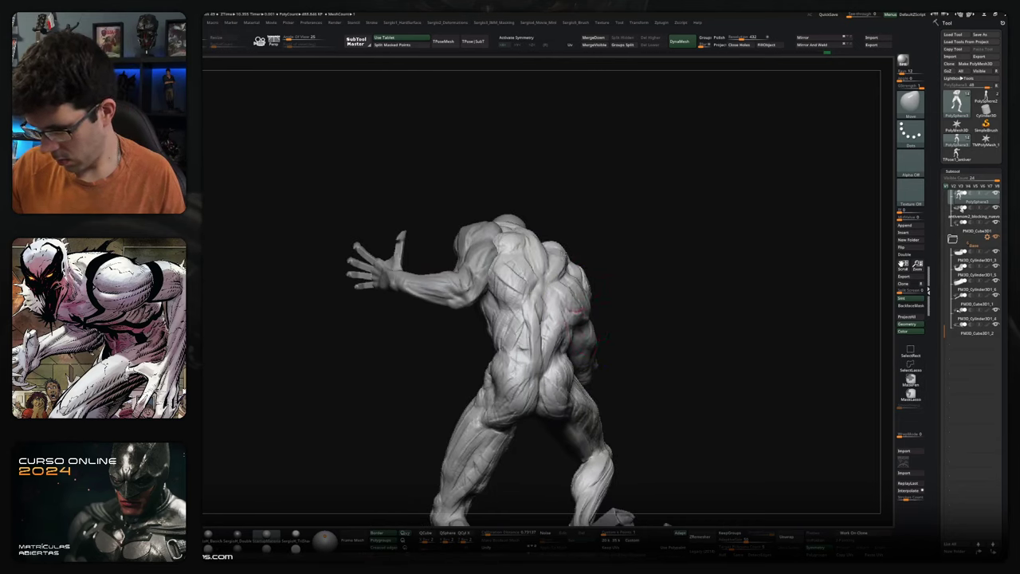
mouse_move(550, 293)
mouse_down()
mouse_move(526, 295)
mouse_move(556, 267)
mouse_move(587, 319)
mouse_move(623, 287)
mouse_move(675, 310)
mouse_move(660, 332)
mouse_move(620, 343)
mouse_up()
mouse_move(562, 379)
mouse_down()
mouse_move(518, 354)
mouse_move(561, 287)
mouse_up()
- Isolate the base plank in Solo and carve grain grooves along its surface
alt+click(525, 359)
ctrl+shift+click(518, 347)
key(f)
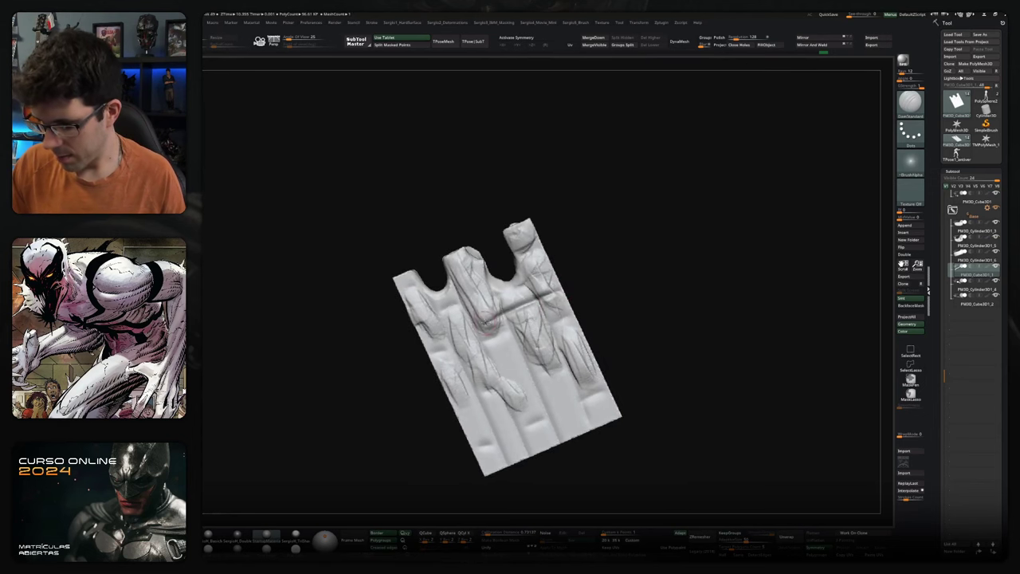
drag(494, 328, 530, 415)
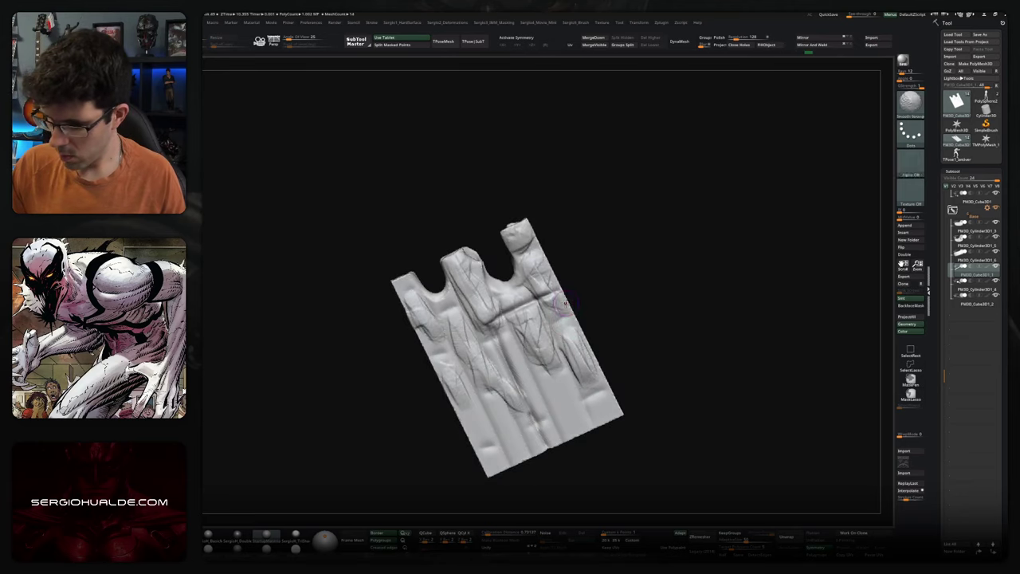
drag(578, 298, 558, 292)
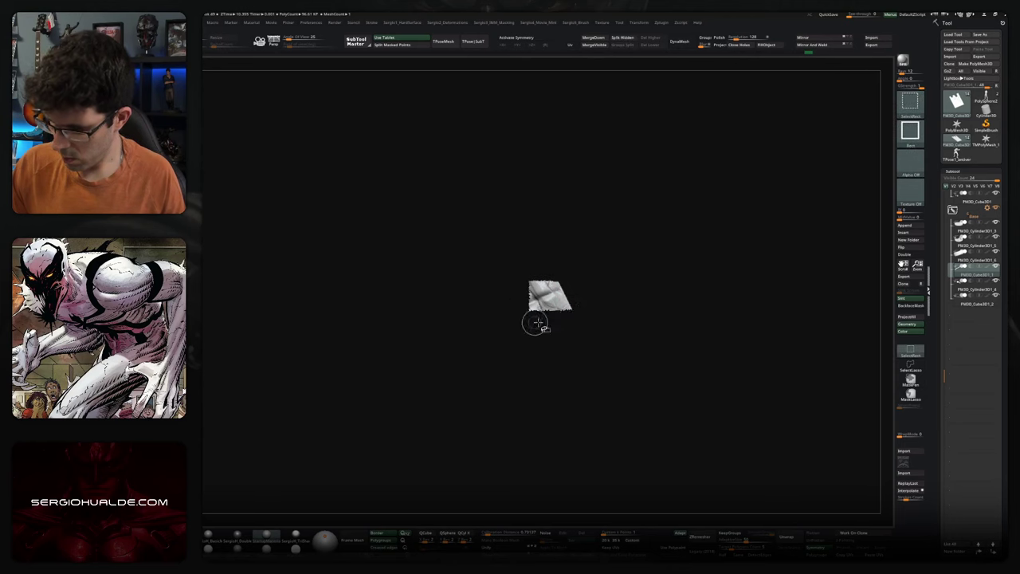
- Lasso-hide the plank's right part and DynaMesh it away, leaving a narrower broken plank
ctrl+shift+click(872, 358)
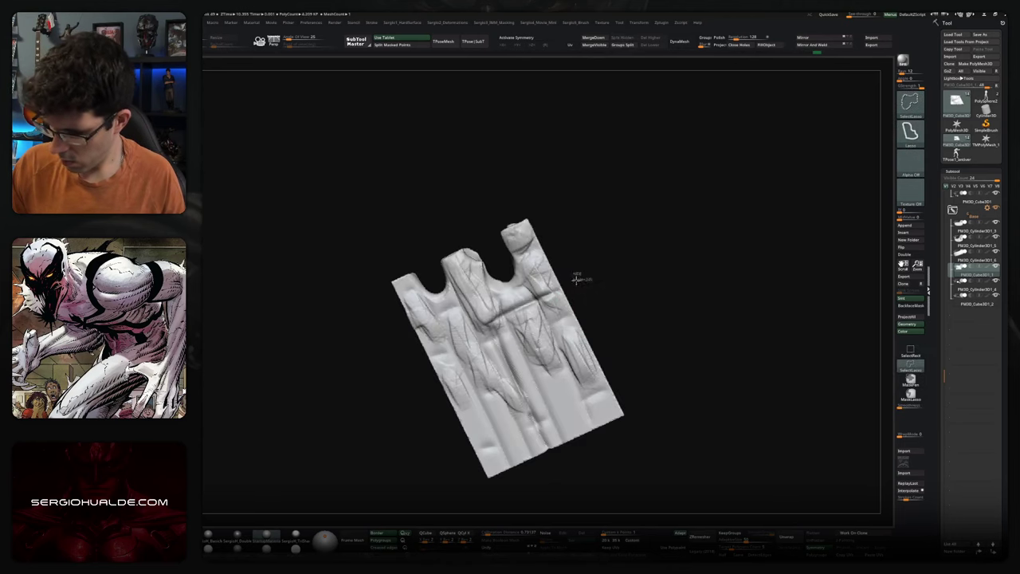
ctrl+alt+shift+drag(569, 284, 603, 496)
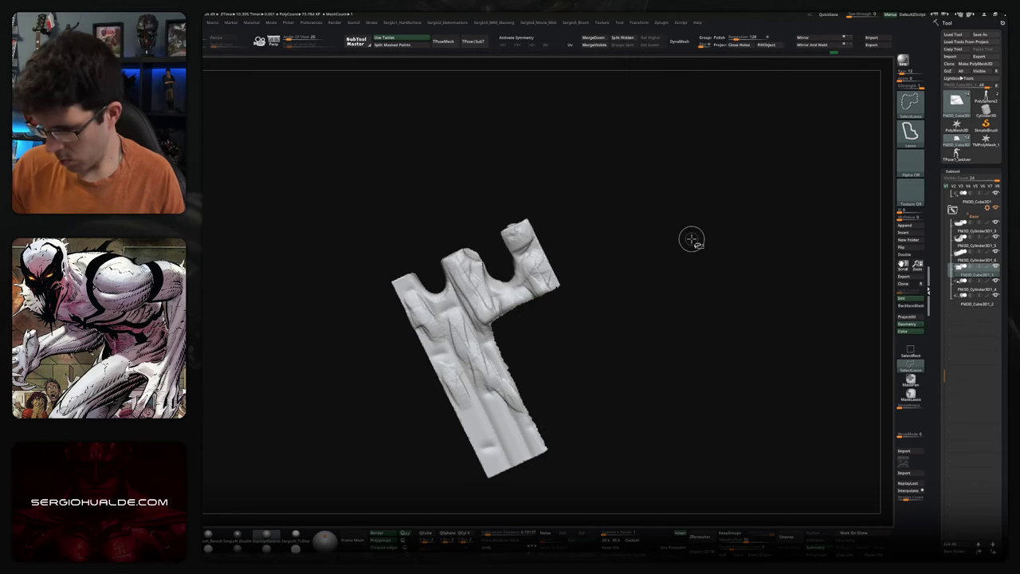
drag(630, 319, 624, 311)
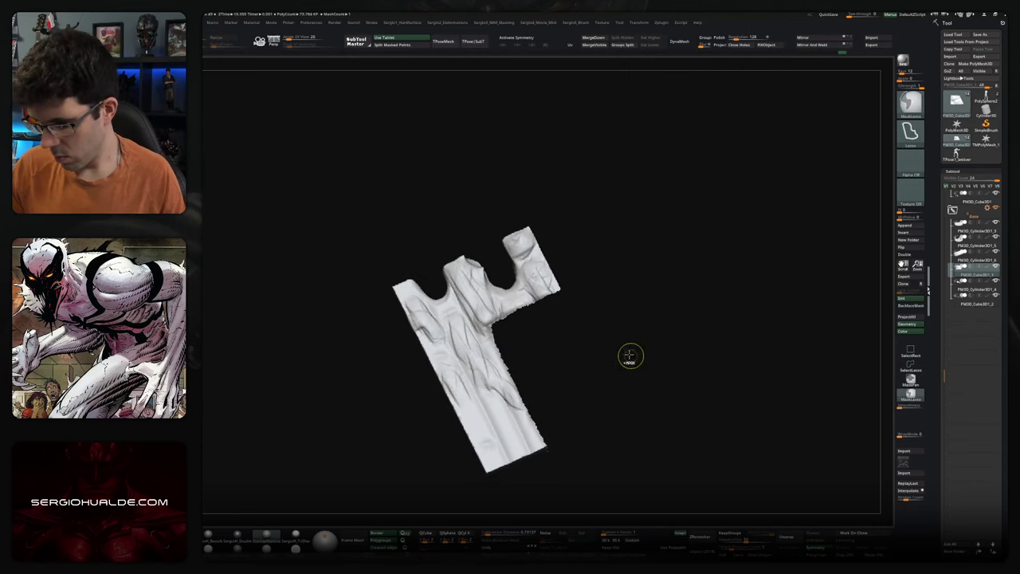
click(679, 41)
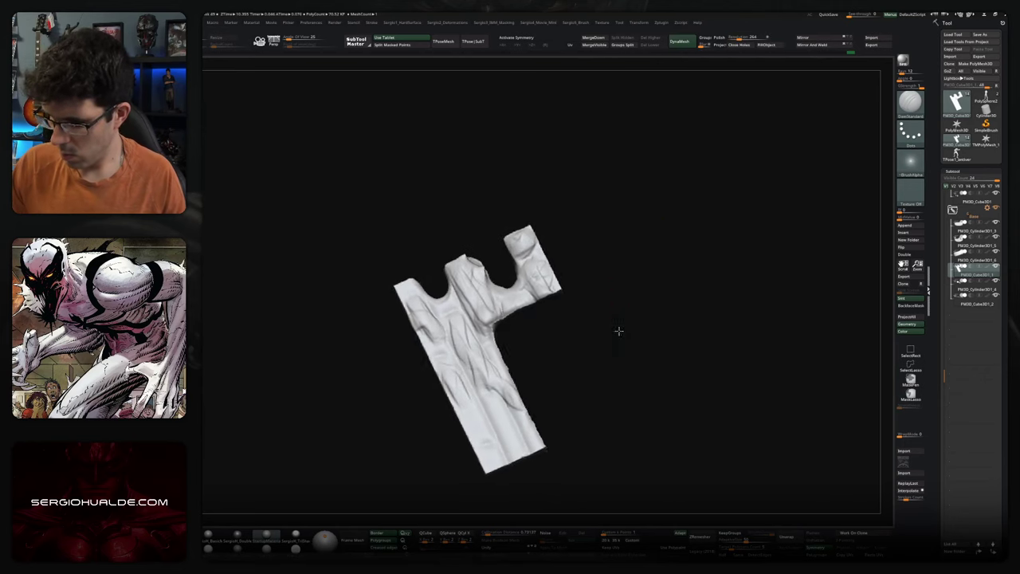
drag(573, 330, 515, 337)
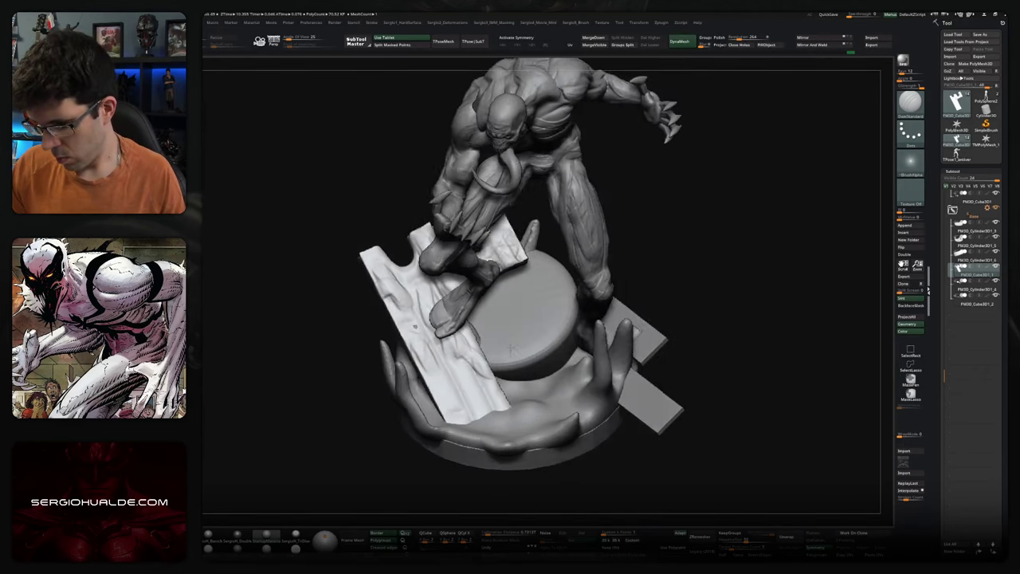
- Append a Cube3D and use the gizmo to flatten, stretch and tilt it into a thin bar
click(904, 232)
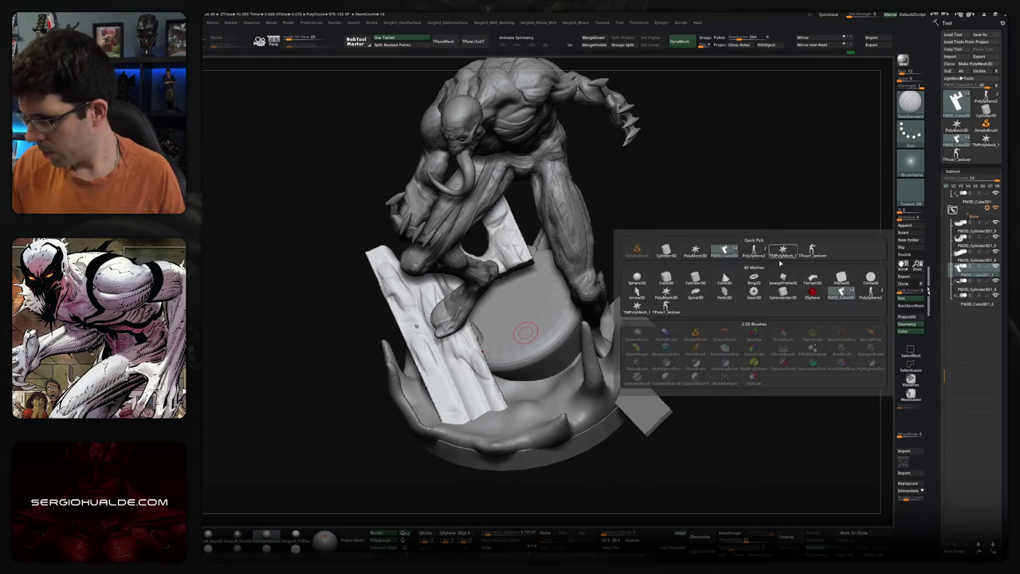
click(683, 282)
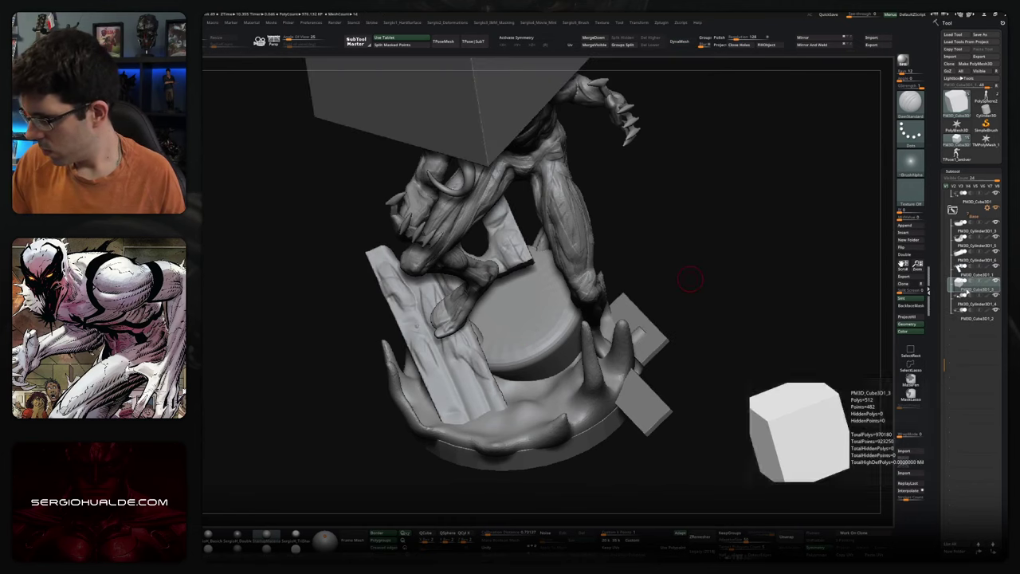
drag(688, 303, 653, 242)
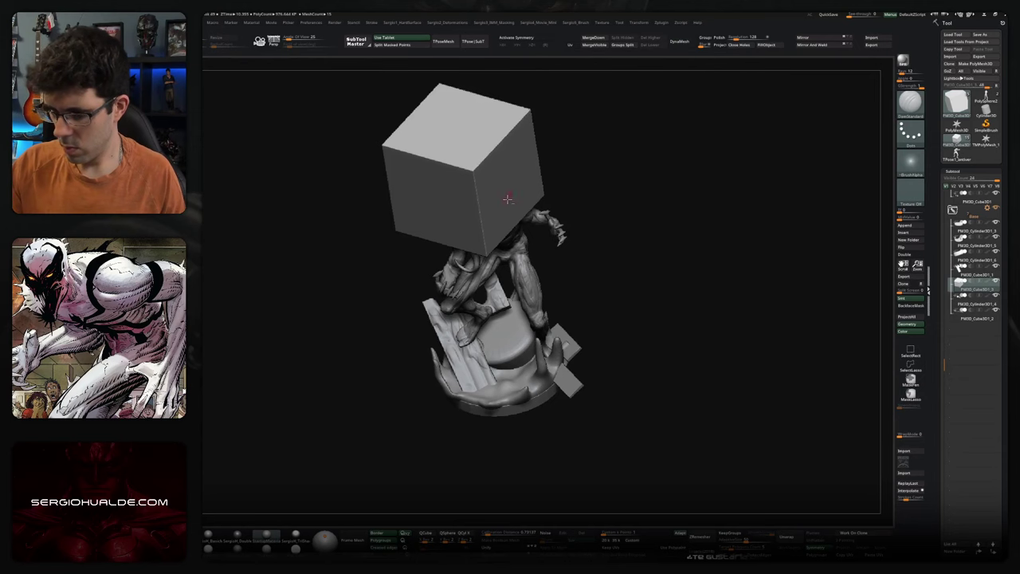
key(w)
mouse_move(456, 148)
mouse_down()
mouse_move(459, 189)
mouse_move(483, 140)
mouse_move(468, 300)
mouse_move(483, 314)
mouse_up()
ctrl+right_drag(486, 319, 526, 384)
mouse_move(531, 329)
mouse_down()
mouse_move(548, 347)
mouse_move(539, 349)
mouse_up()
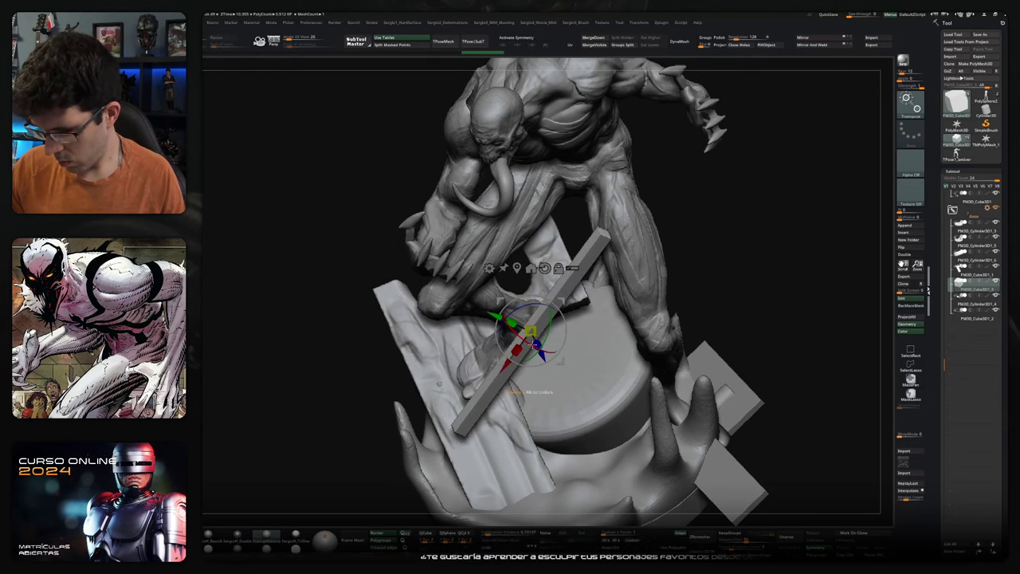
drag(565, 333, 606, 341)
mouse_move(717, 334)
mouse_down()
mouse_move(575, 296)
mouse_move(545, 325)
mouse_up()
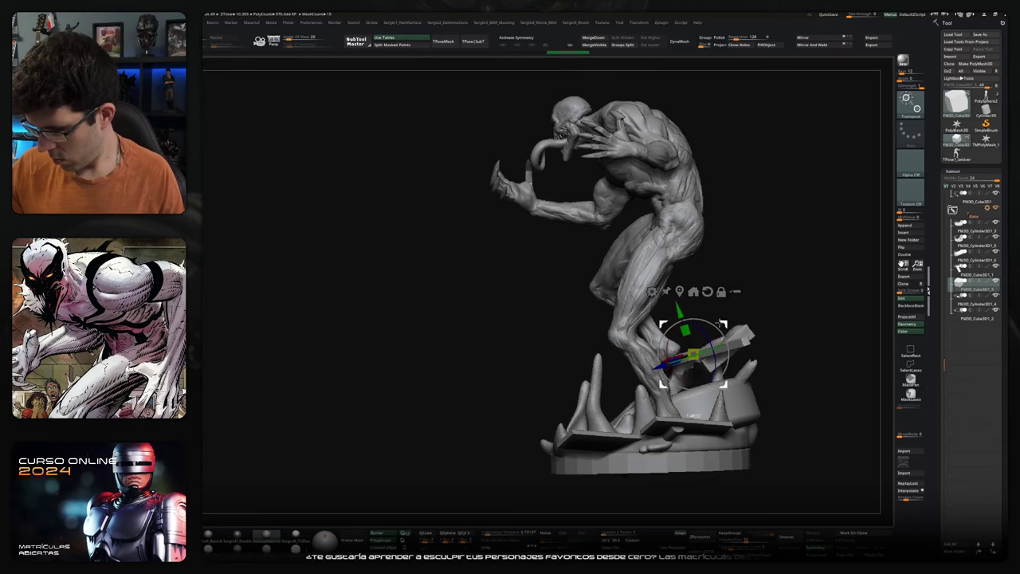
- Angle the bar up beneath the figure's foot and slide it left and down onto the base
drag(599, 363, 607, 386)
scroll(599, 343, up, 5)
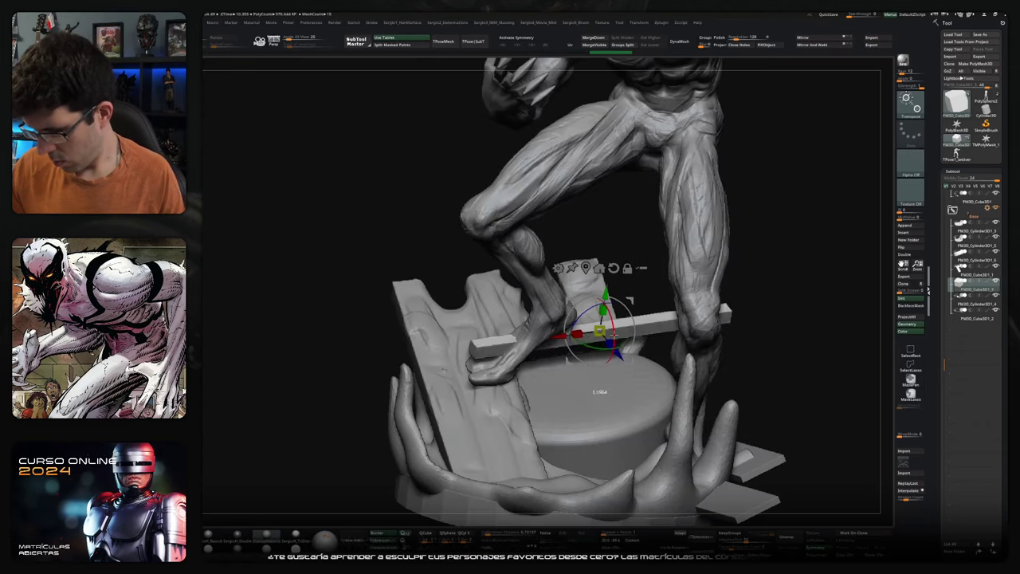
mouse_move(605, 382)
mouse_down()
mouse_move(599, 397)
mouse_move(591, 376)
mouse_up()
mouse_move(593, 321)
mouse_down()
mouse_move(586, 327)
mouse_move(570, 299)
mouse_up()
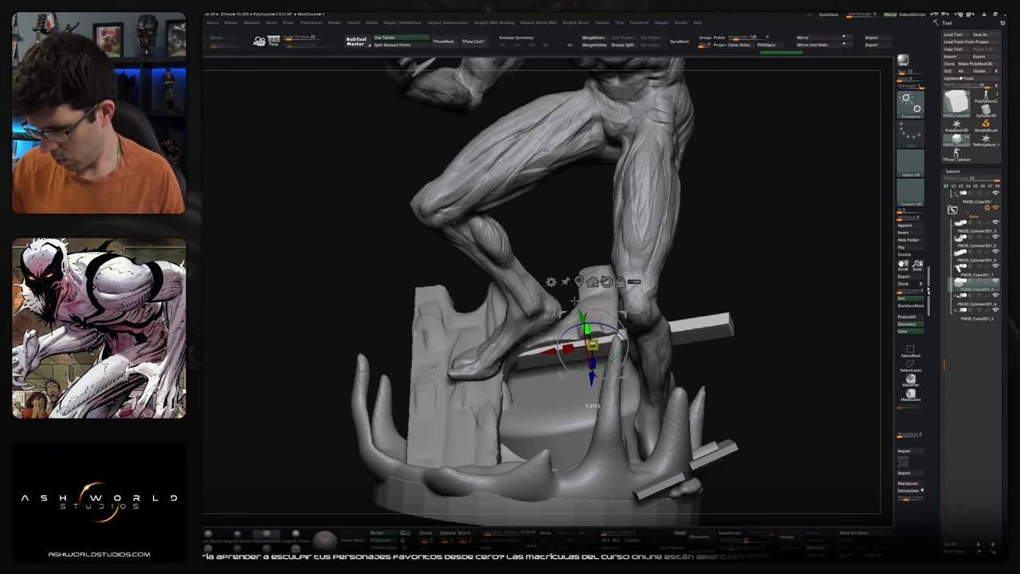
drag(592, 368, 590, 373)
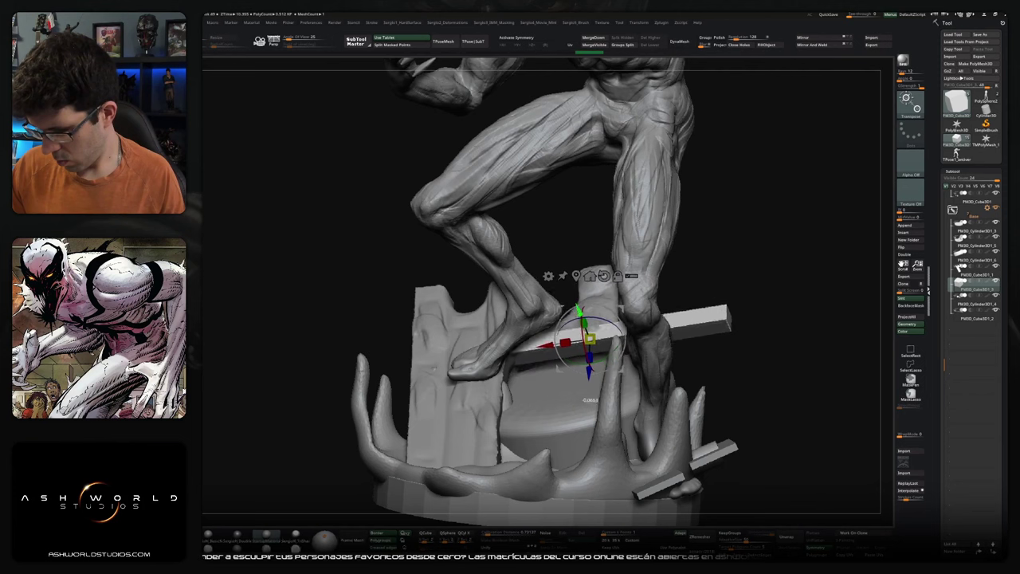
mouse_move(765, 239)
mouse_down()
mouse_move(717, 208)
mouse_move(797, 239)
mouse_move(785, 159)
mouse_up()
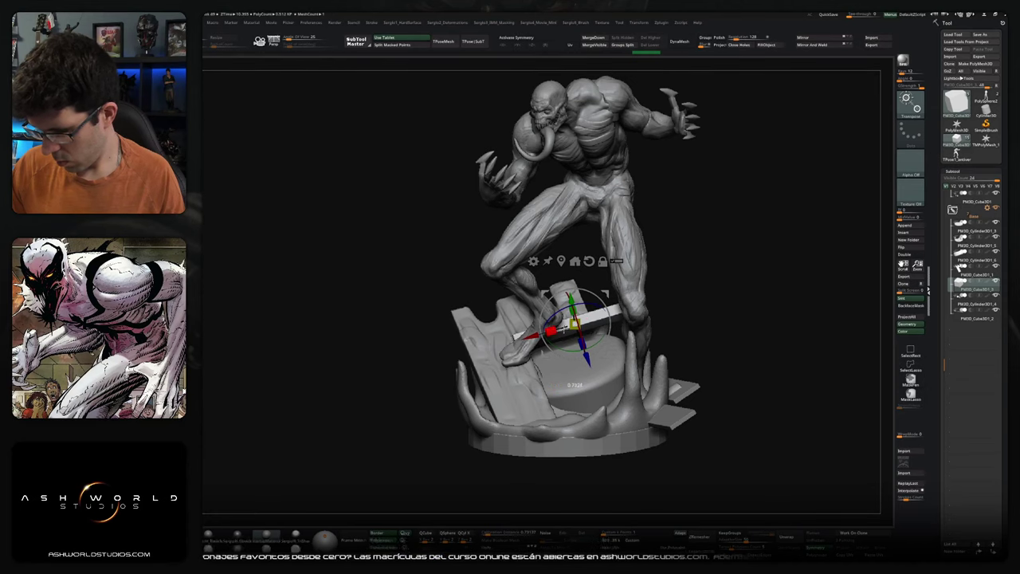
drag(573, 321, 575, 324)
mouse_move(785, 159)
mouse_down()
mouse_move(749, 163)
mouse_move(756, 123)
mouse_up()
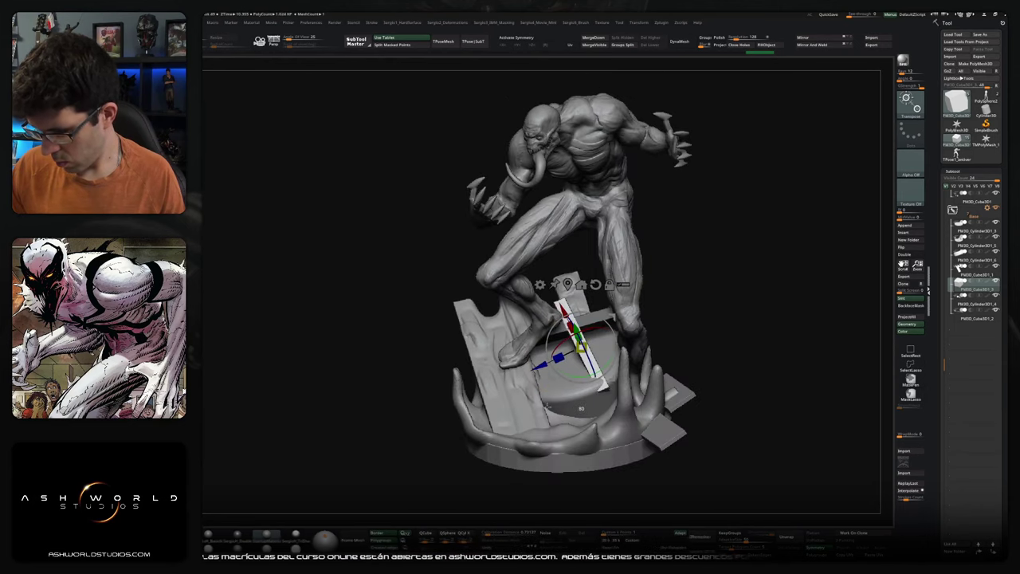
mouse_move(580, 345)
mouse_down()
mouse_move(526, 358)
mouse_move(542, 350)
mouse_move(558, 363)
mouse_move(530, 350)
mouse_up()
mouse_move(604, 354)
right_down()
mouse_move(691, 309)
mouse_move(624, 316)
right_up()
key(q)
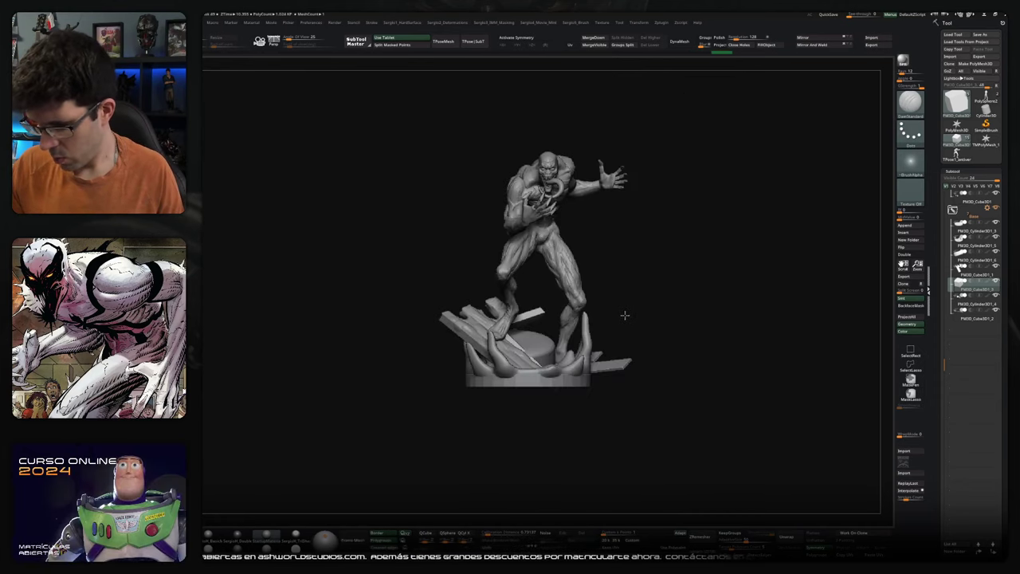
- Turn the model to its back, switch to the SnakeHook brush and dismiss the SculptrisPro notice
right_drag(584, 351, 582, 365)
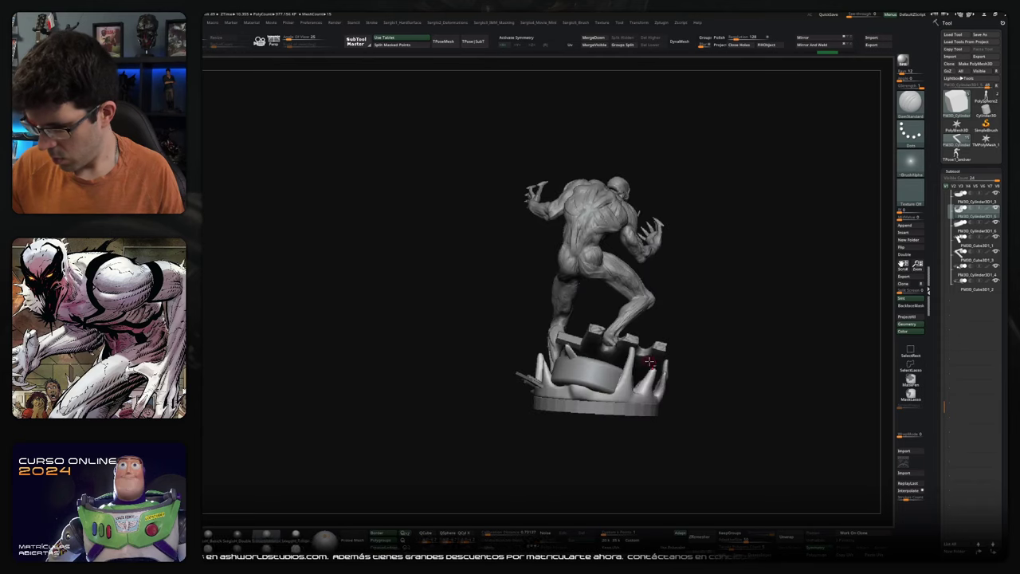
key(b)
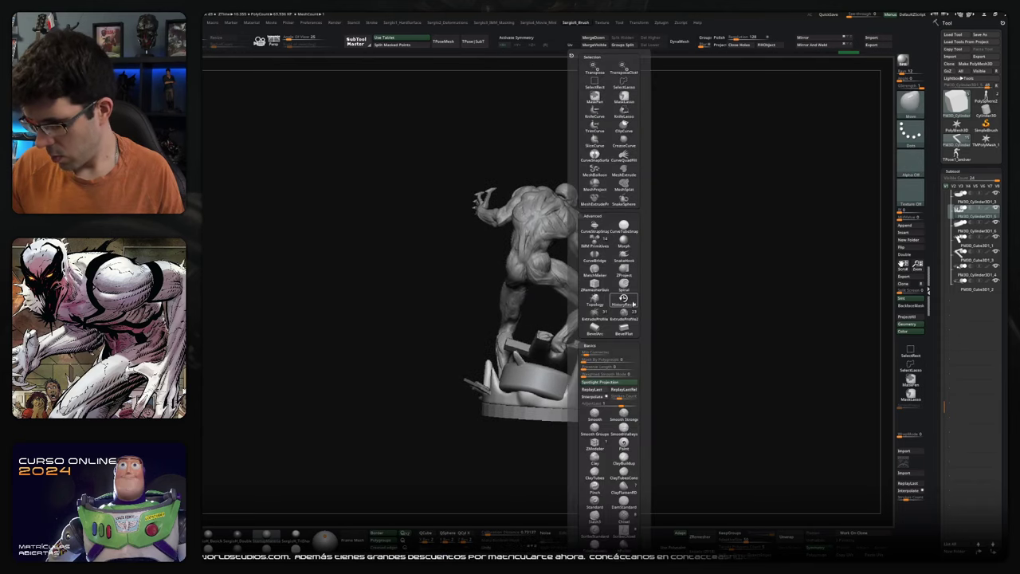
key(s)
key(h)
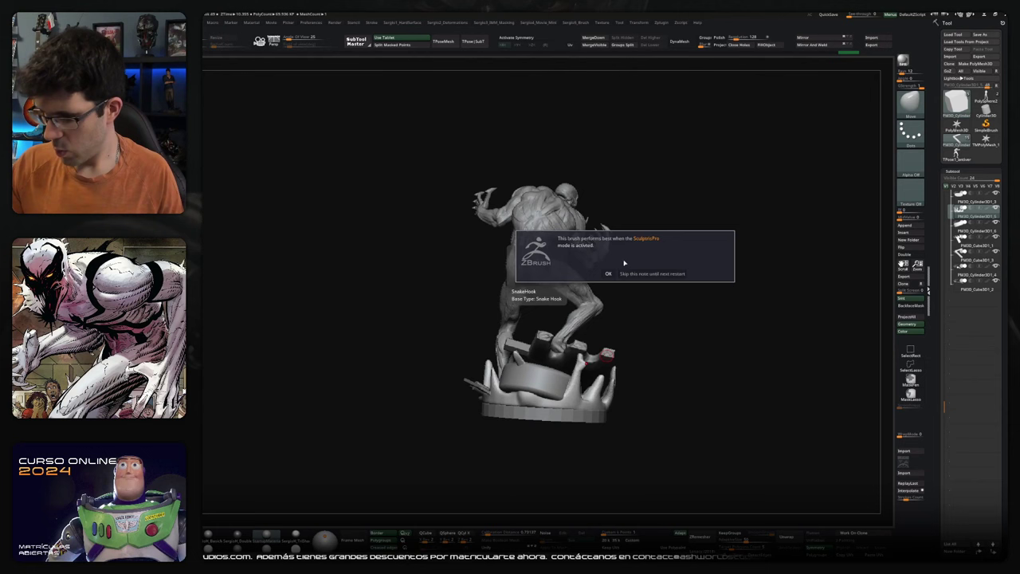
click(650, 274)
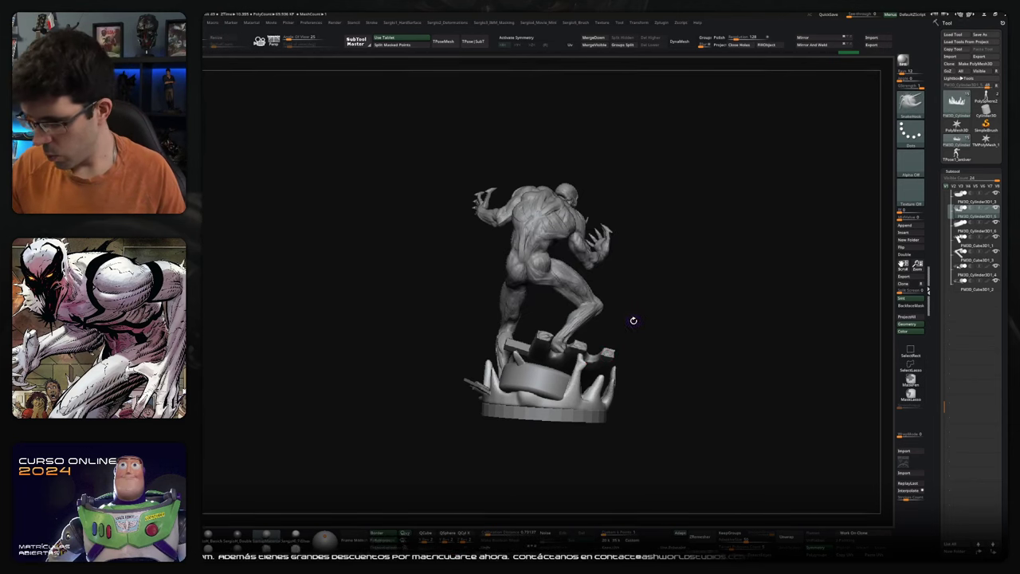
- Solo the spiky tendril base, pull a tall tendril up from its centre, then unsolo
right_drag(632, 317, 627, 335)
mouse_move(619, 296)
mouse_down()
mouse_move(571, 298)
mouse_move(590, 326)
mouse_up()
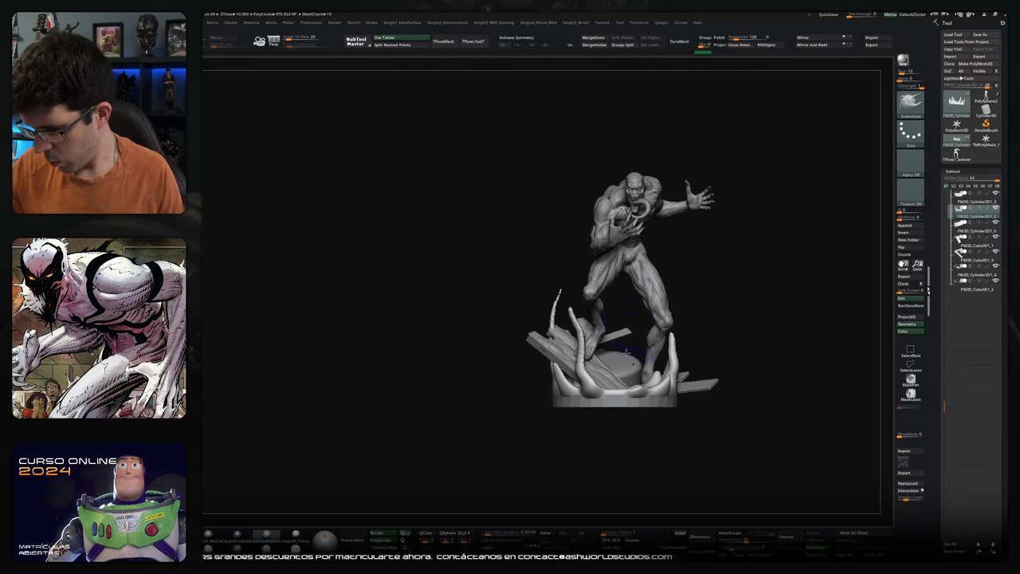
ctrl+shift+click(613, 375)
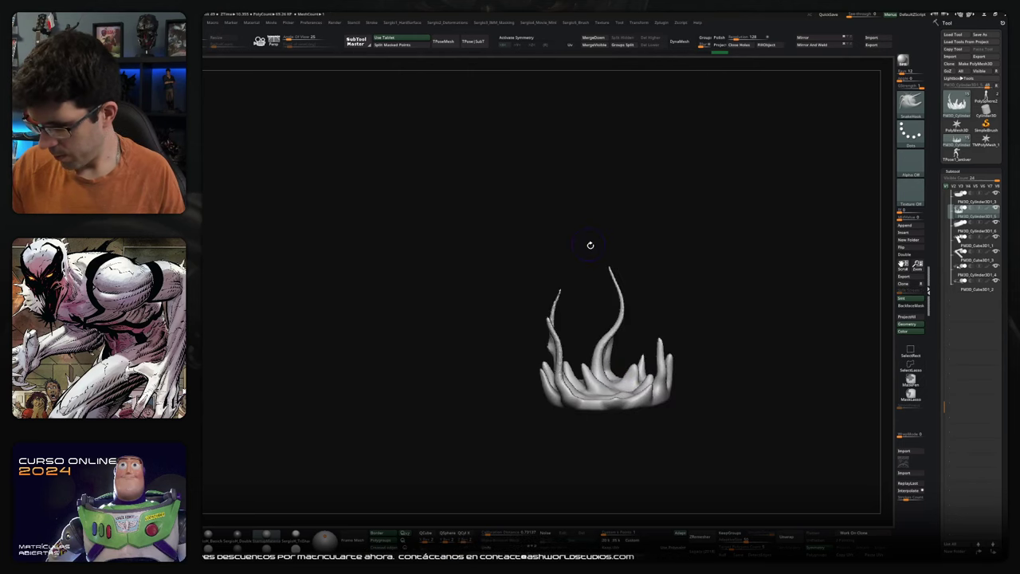
ctrl+shift+click(633, 311)
ctrl+shift+click(640, 356)
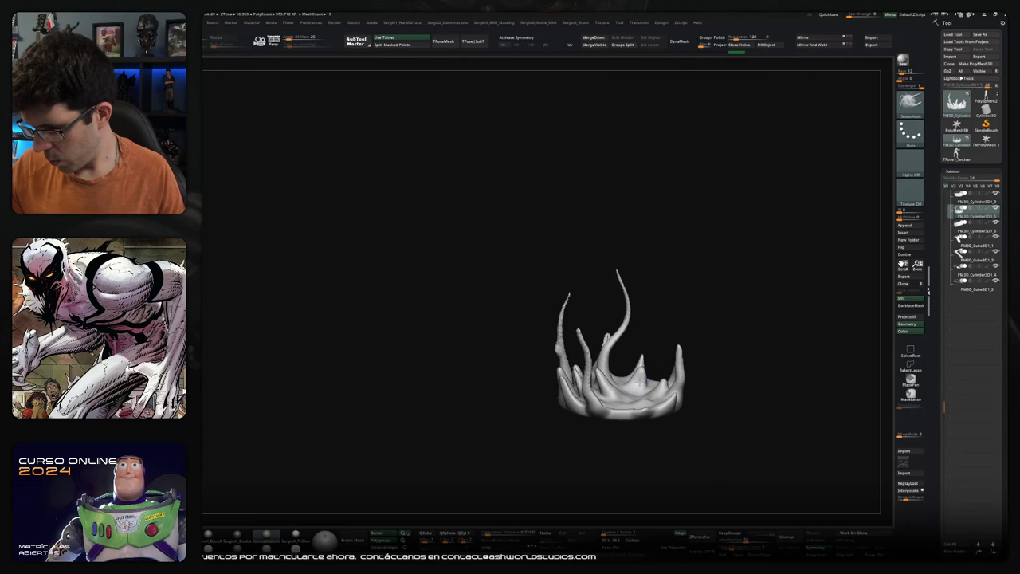
drag(637, 386, 632, 320)
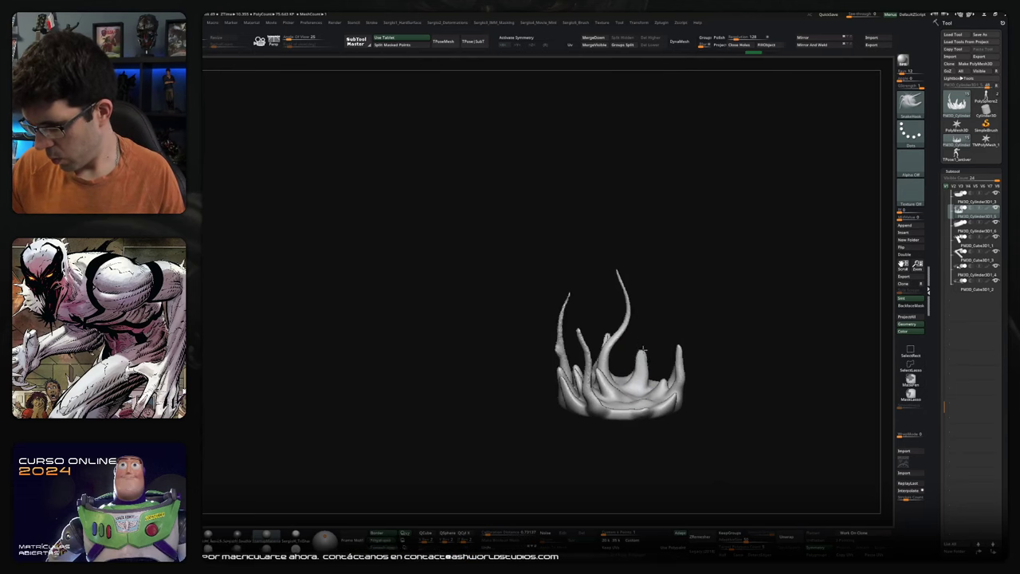
ctrl+shift+click(658, 327)
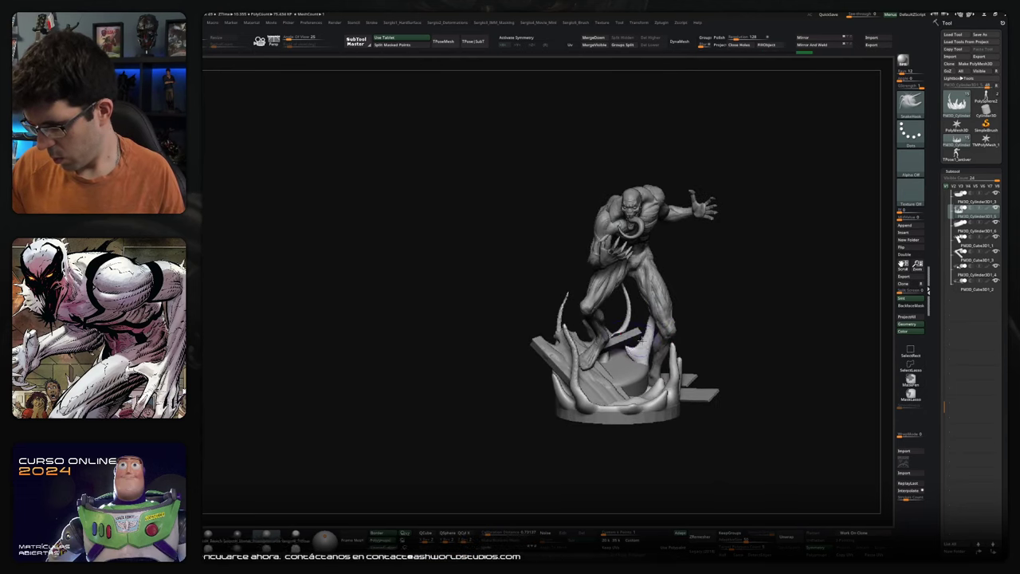
- Briefly isolate the tendril base again, then turn the model to face more frontally
right_drag(640, 338, 622, 354)
ctrl+shift+click(623, 354)
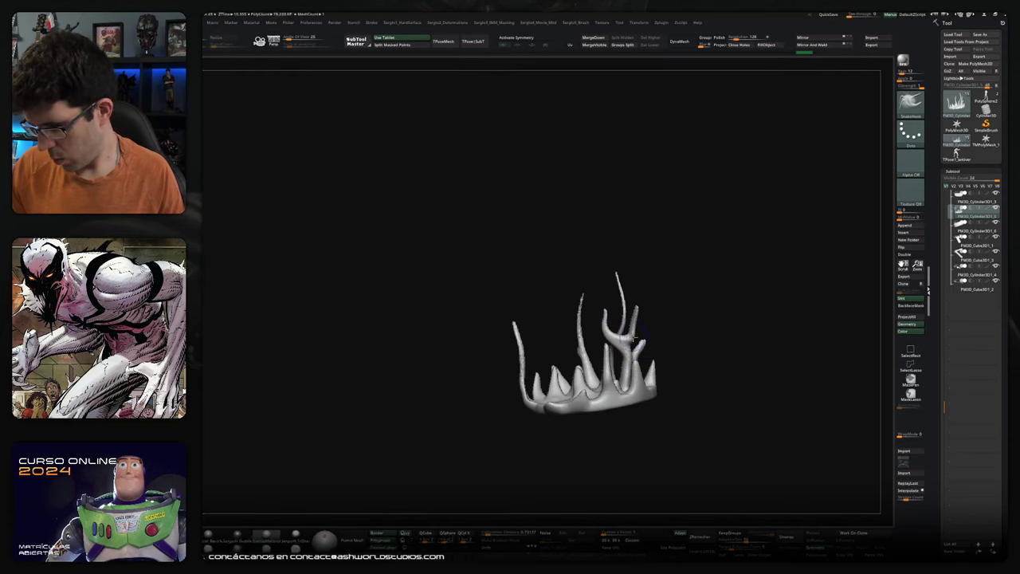
ctrl+shift+click(656, 337)
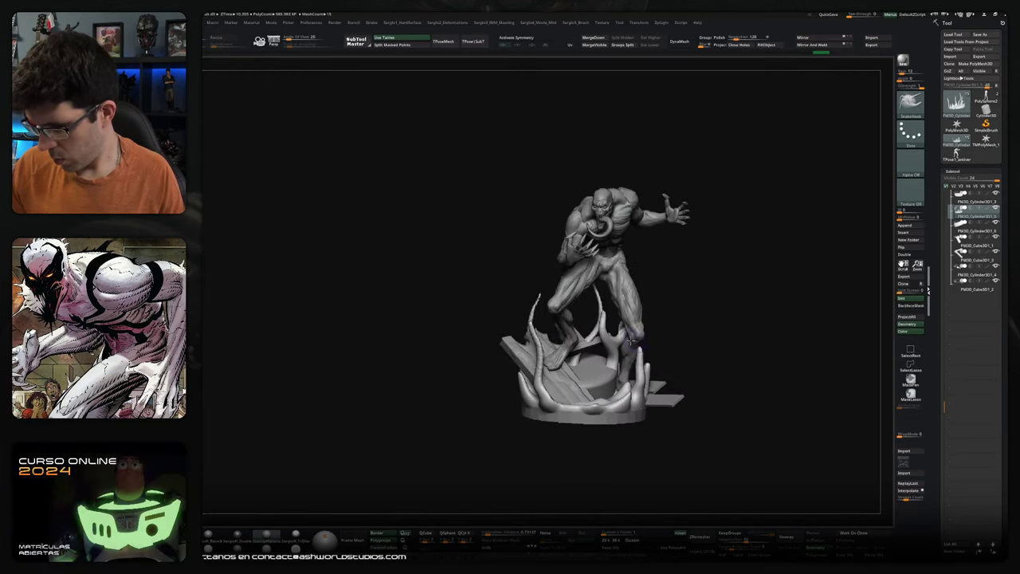
right_drag(646, 363, 599, 357)
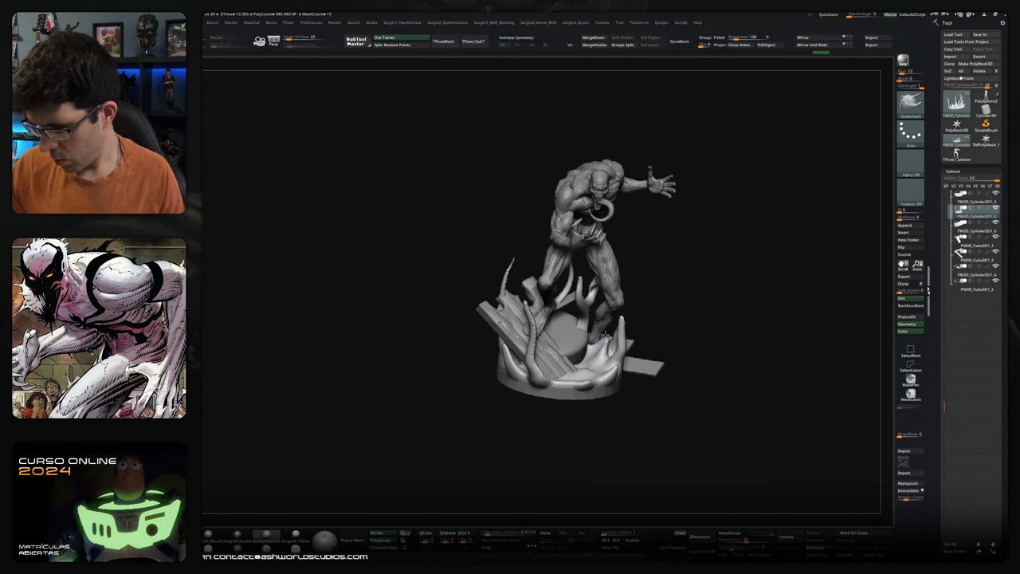
right_drag(615, 320, 605, 316)
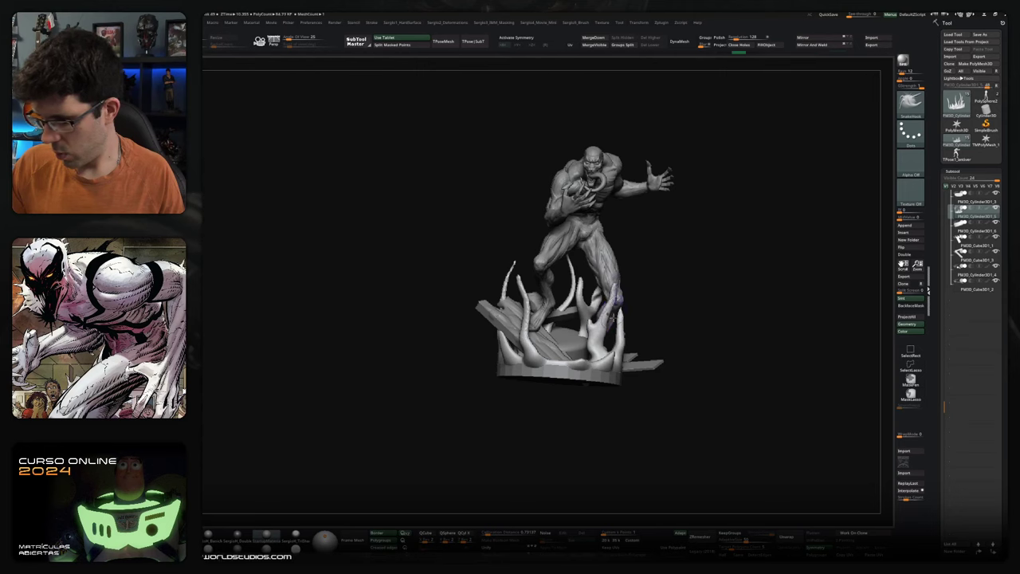
- Lightly reshape the right-hand tendril with a sculpt stroke, then orbit to a three-quarter view
scroll(605, 345, up, 3)
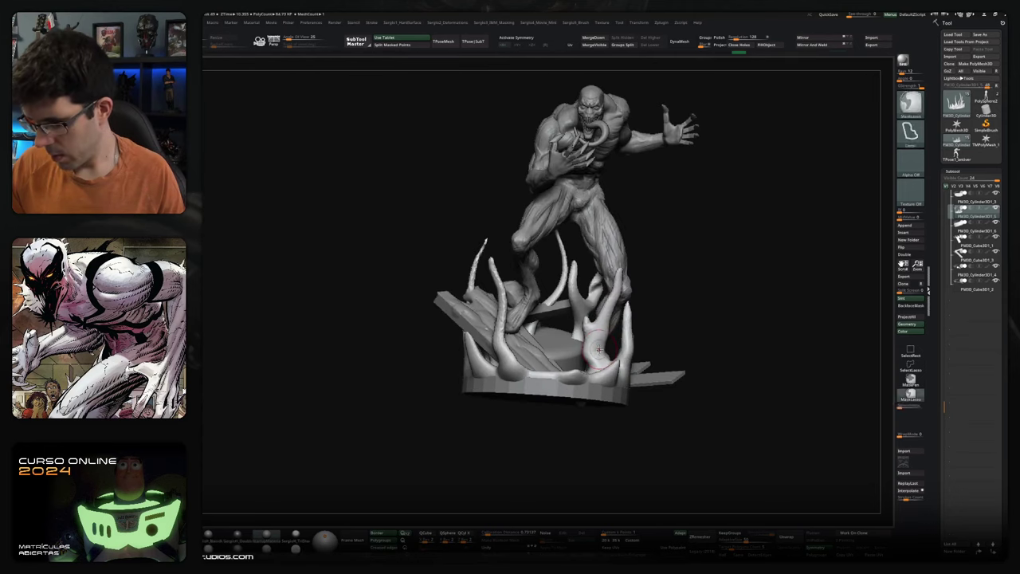
drag(623, 327, 606, 293)
scroll(669, 282, down, 5)
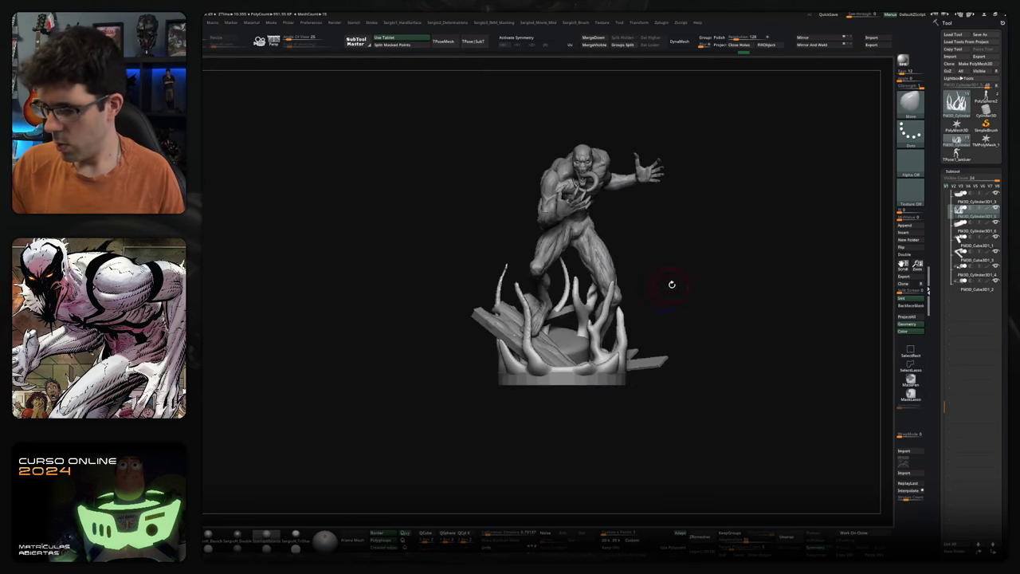
mouse_move(674, 353)
mouse_down()
mouse_move(700, 376)
mouse_move(795, 359)
mouse_move(754, 353)
mouse_move(712, 394)
mouse_move(685, 364)
mouse_up()
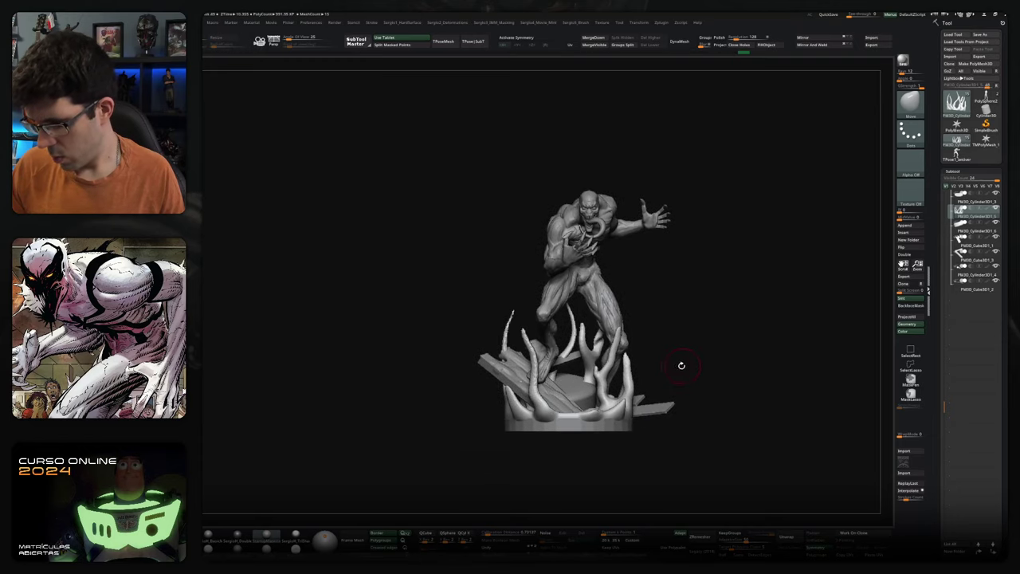
key(w)
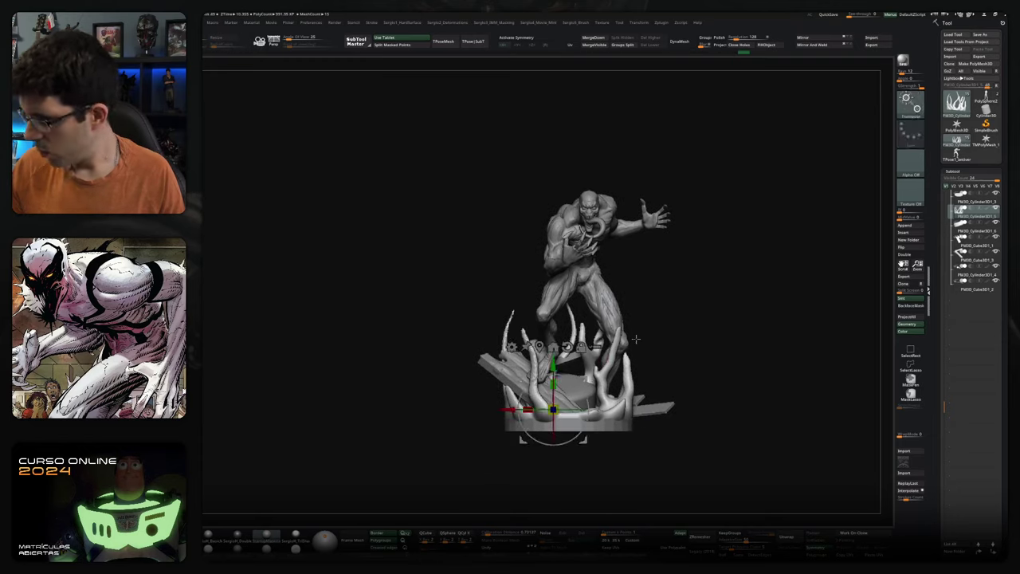
- Expand the subtool folders to list every piece and select the Base subtool
click(961, 252)
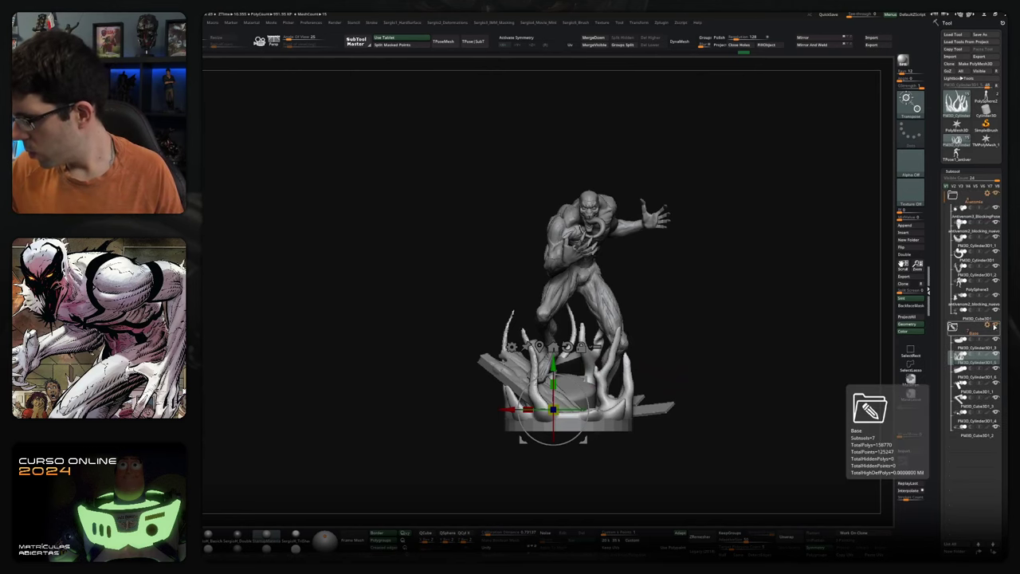
click(960, 231)
drag(553, 437, 560, 437)
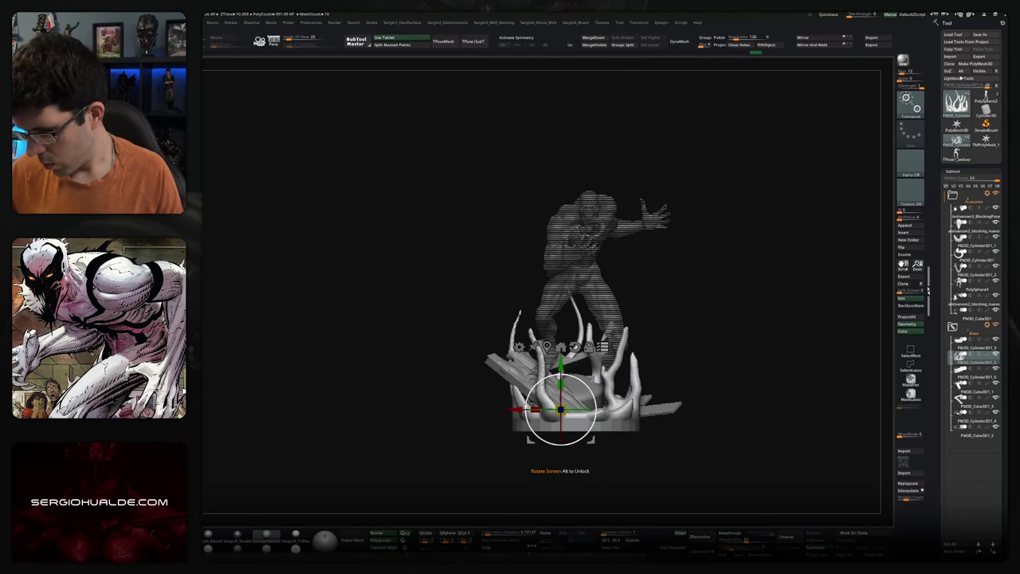
key(q)
- Select the cylindrical pedestal and widen it with the Transpose gizmo, then return to Draw
drag(696, 357, 608, 431)
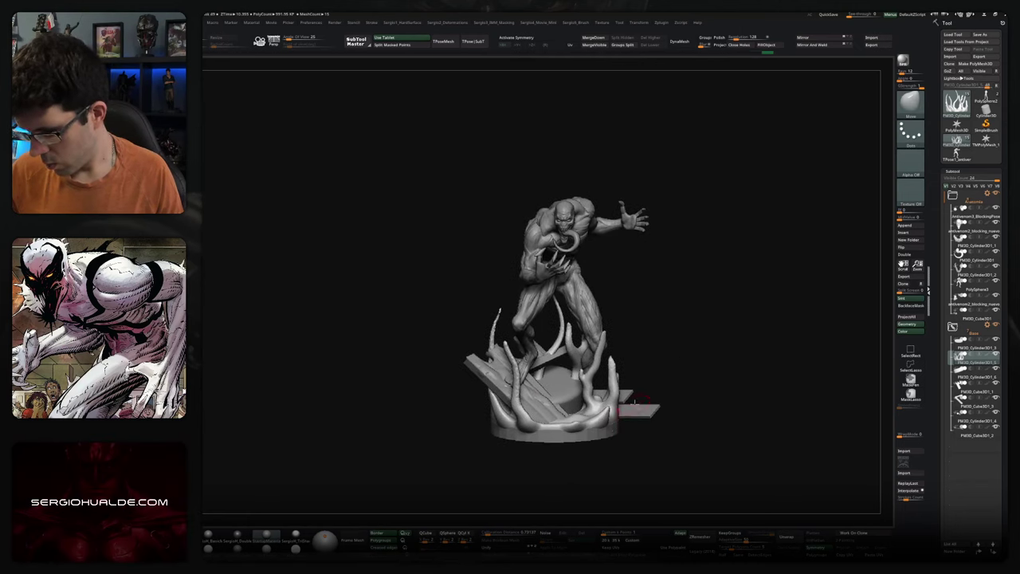
mouse_move(672, 377)
mouse_down()
mouse_move(683, 360)
mouse_move(598, 403)
mouse_up()
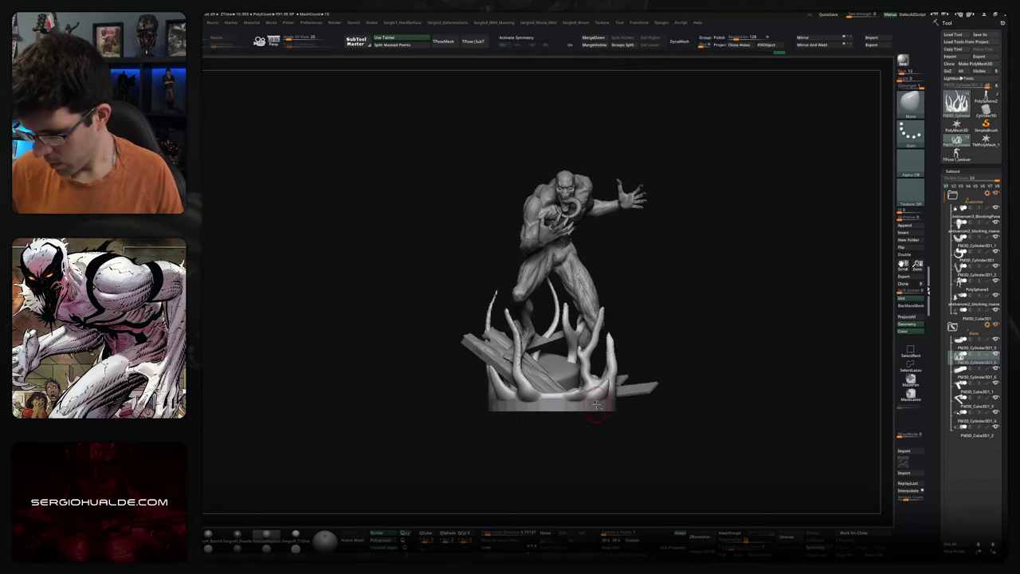
alt+click(596, 404)
key(w)
mouse_move(536, 404)
alt+mouse_down()
mouse_move(555, 403)
mouse_move(554, 366)
alt+mouse_up()
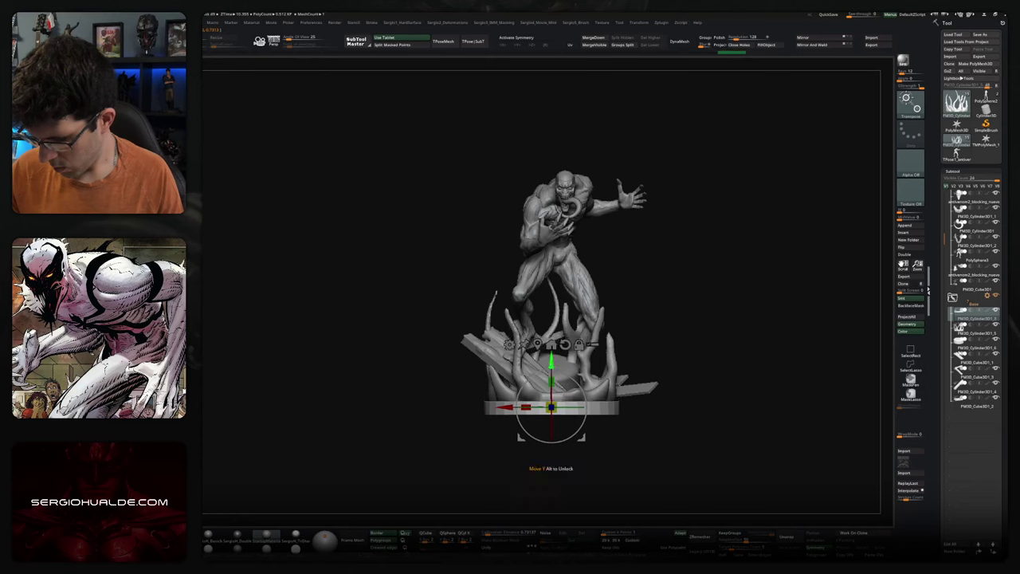
key(q)
mouse_move(626, 358)
mouse_down()
mouse_move(653, 348)
mouse_move(643, 374)
mouse_move(627, 358)
mouse_move(655, 373)
mouse_move(645, 294)
mouse_move(530, 378)
mouse_up()
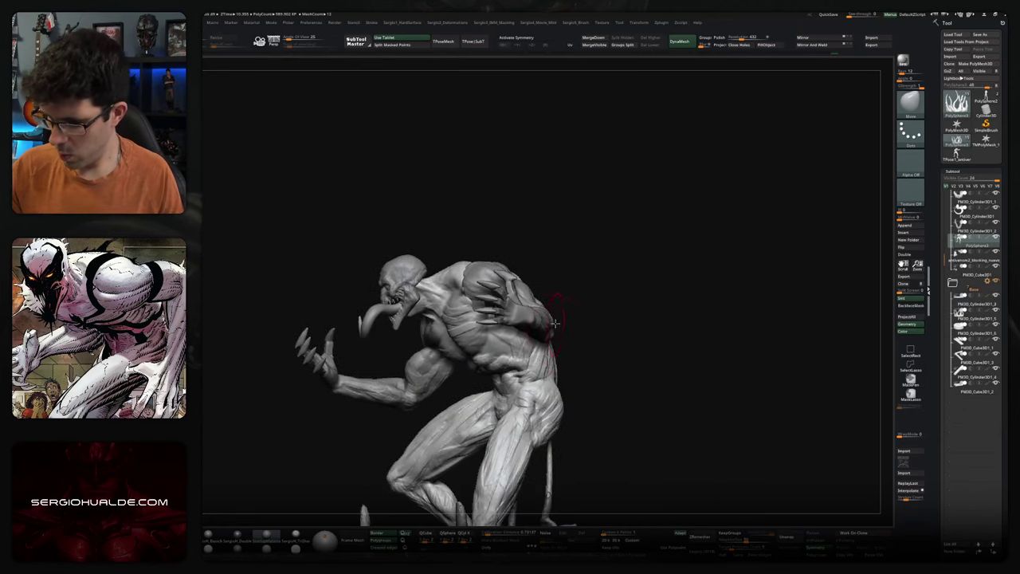
alt+click(549, 328)
mouse_move(585, 325)
mouse_down()
mouse_move(566, 332)
mouse_move(526, 287)
mouse_move(580, 296)
mouse_up()
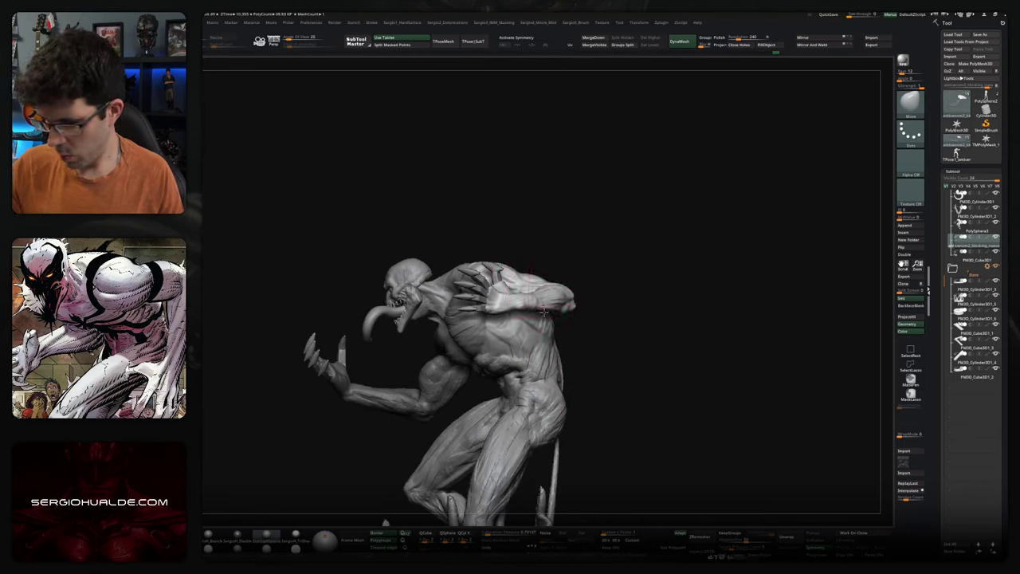
scroll(592, 303, down, 3)
drag(593, 302, 606, 310)
mouse_move(608, 350)
mouse_down()
mouse_move(609, 383)
mouse_move(575, 300)
mouse_move(586, 318)
mouse_up()
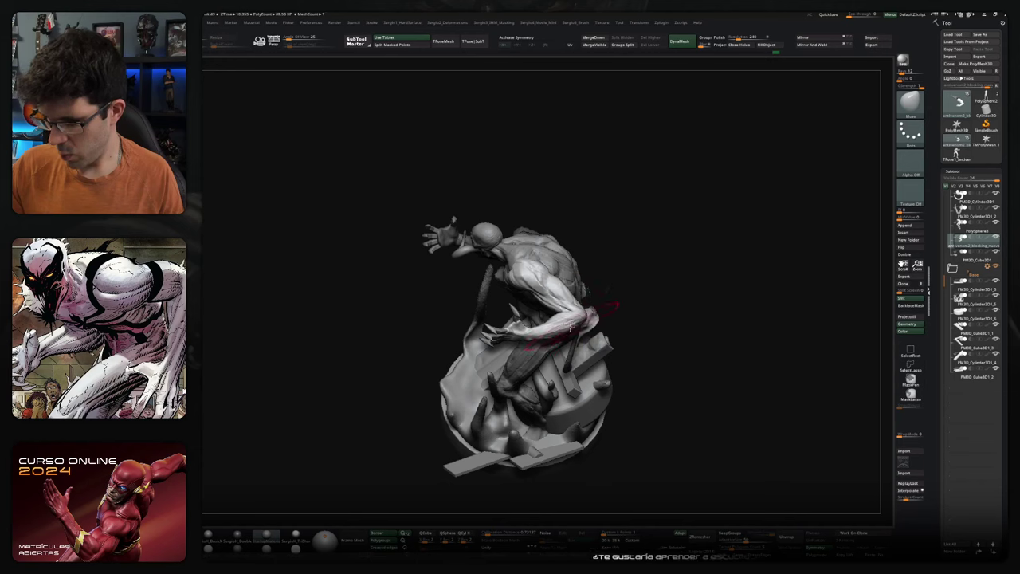
drag(566, 333, 569, 317)
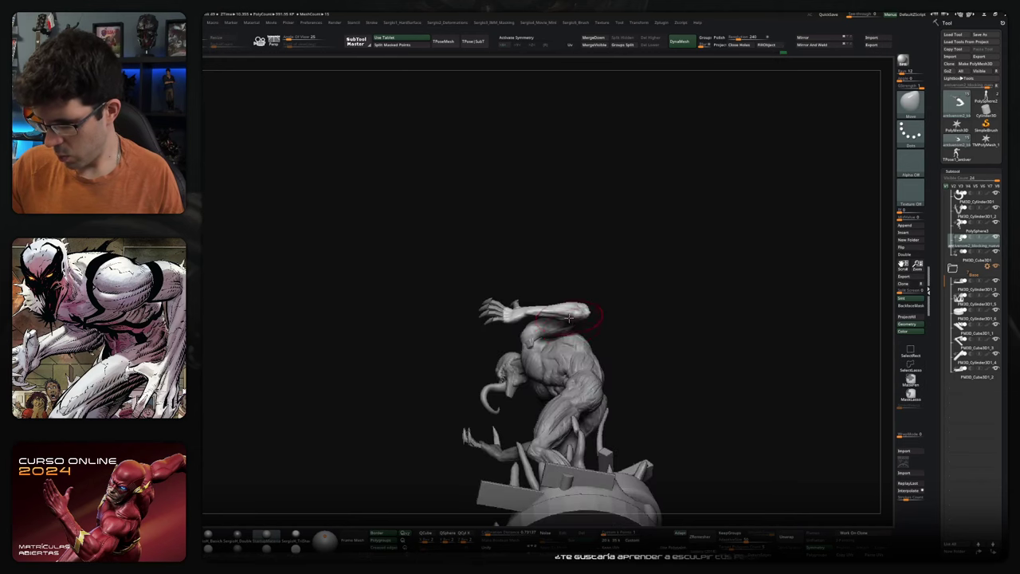
drag(570, 310, 540, 323)
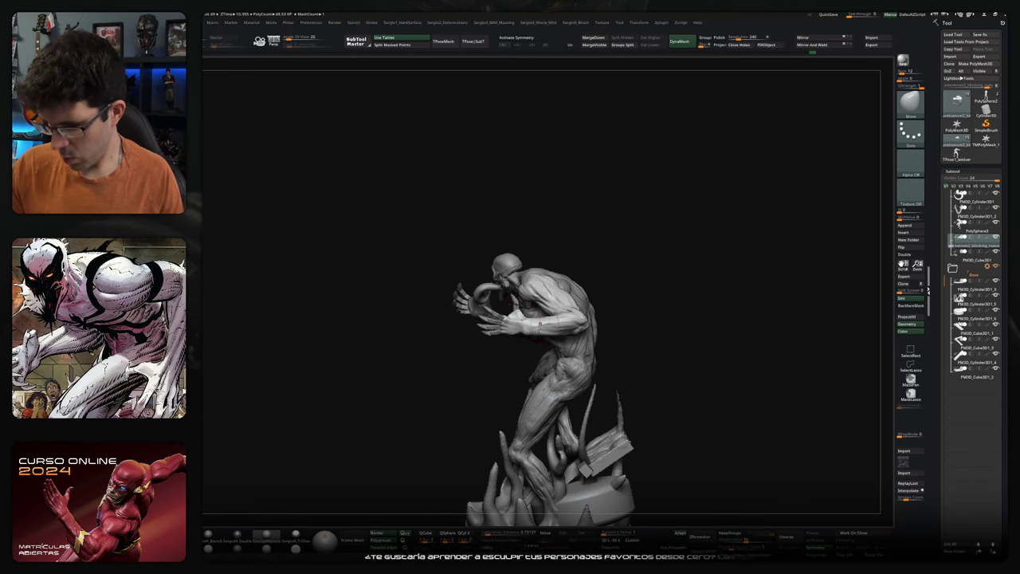
mouse_move(520, 337)
mouse_down()
mouse_move(582, 332)
mouse_move(585, 319)
mouse_move(587, 350)
mouse_move(570, 341)
mouse_move(686, 343)
mouse_up()
mouse_move(558, 323)
mouse_down()
mouse_move(635, 314)
mouse_move(588, 319)
mouse_up()
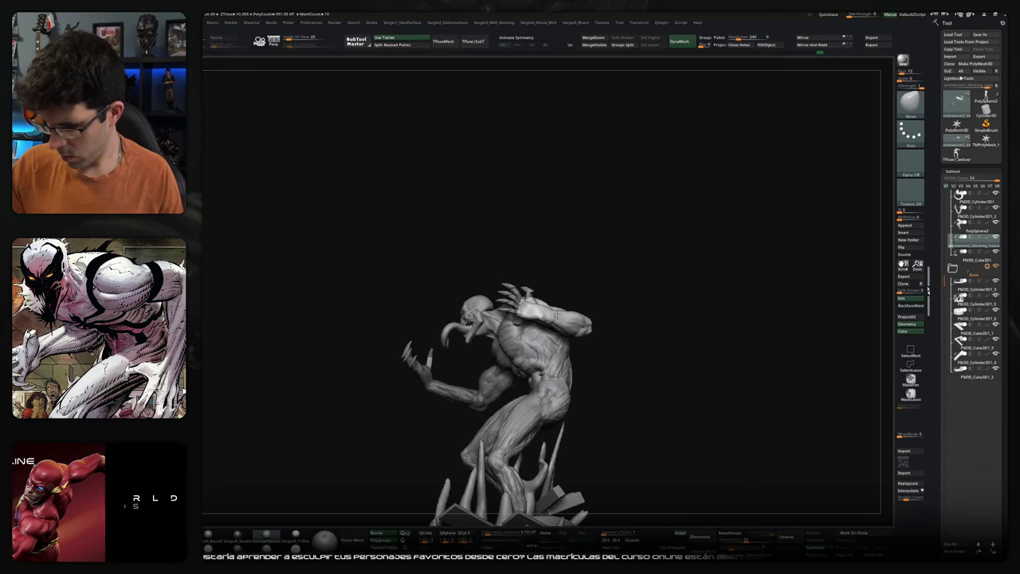
mouse_move(565, 273)
mouse_down()
mouse_move(601, 280)
mouse_move(573, 266)
mouse_up()
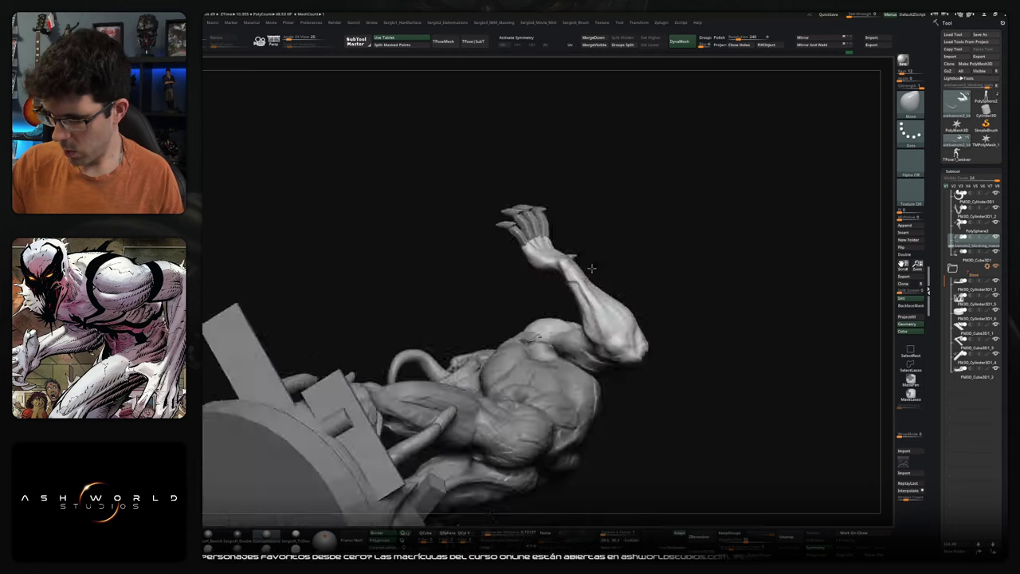
drag(534, 259, 550, 265)
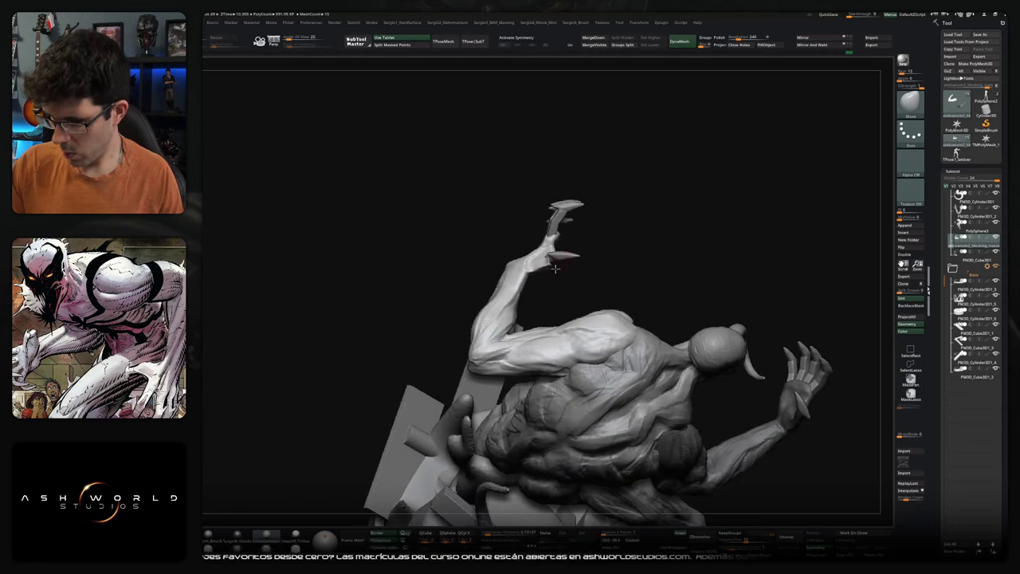
mouse_move(555, 268)
mouse_down()
mouse_move(526, 263)
mouse_move(514, 286)
mouse_up()
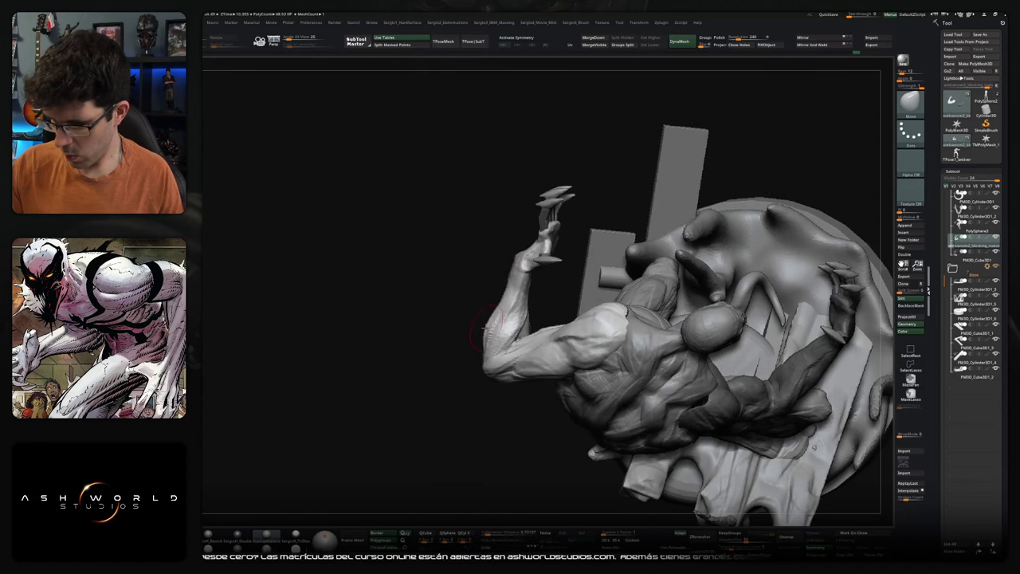
mouse_move(526, 322)
mouse_down()
mouse_move(602, 368)
mouse_move(644, 371)
mouse_move(667, 326)
mouse_move(667, 340)
mouse_move(649, 353)
mouse_move(643, 332)
mouse_move(728, 351)
mouse_move(694, 358)
mouse_move(615, 346)
mouse_move(658, 396)
mouse_move(667, 308)
mouse_up()
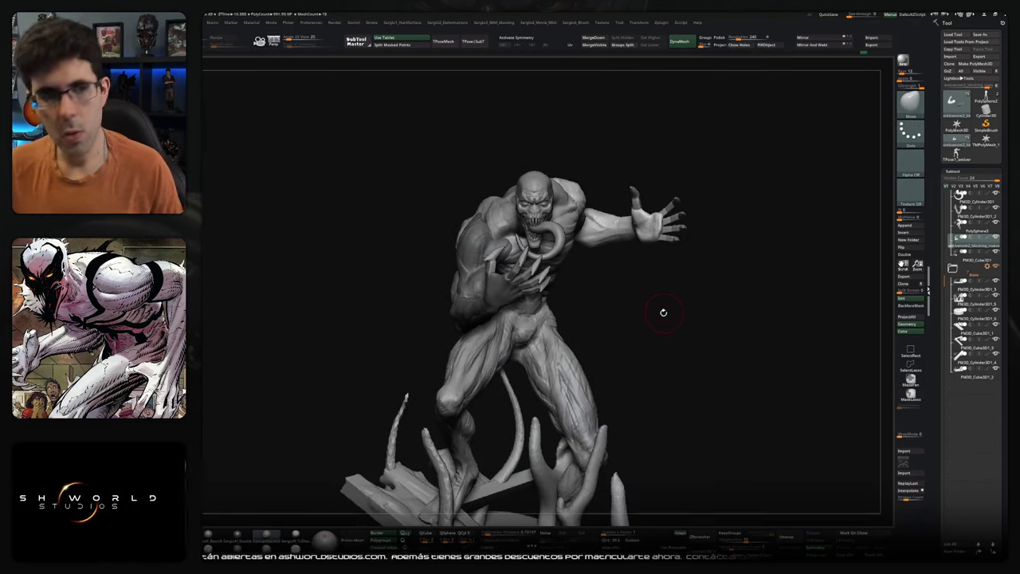
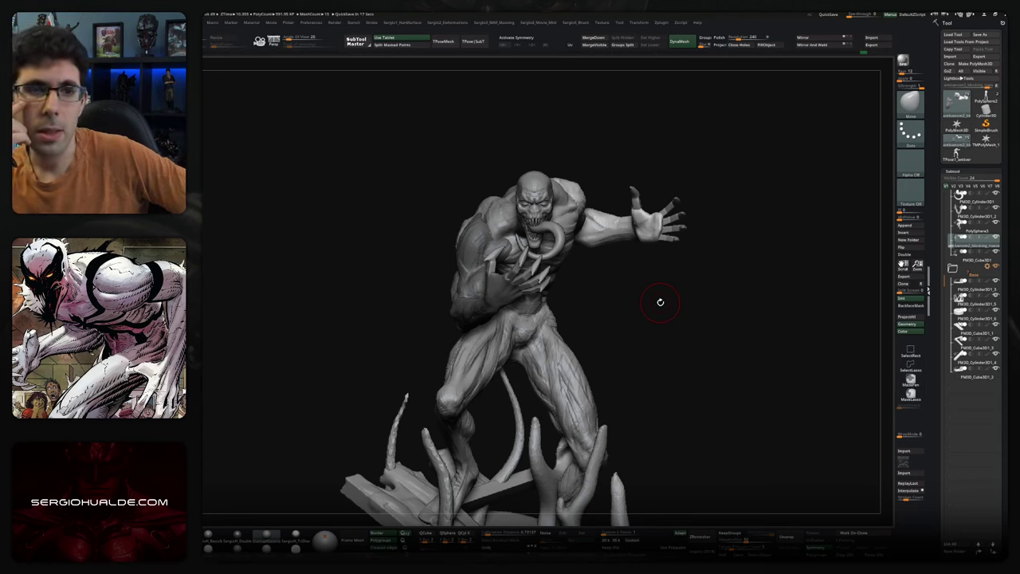
- Solo the head subtool and zoom in close on its eye
drag(643, 298, 637, 367)
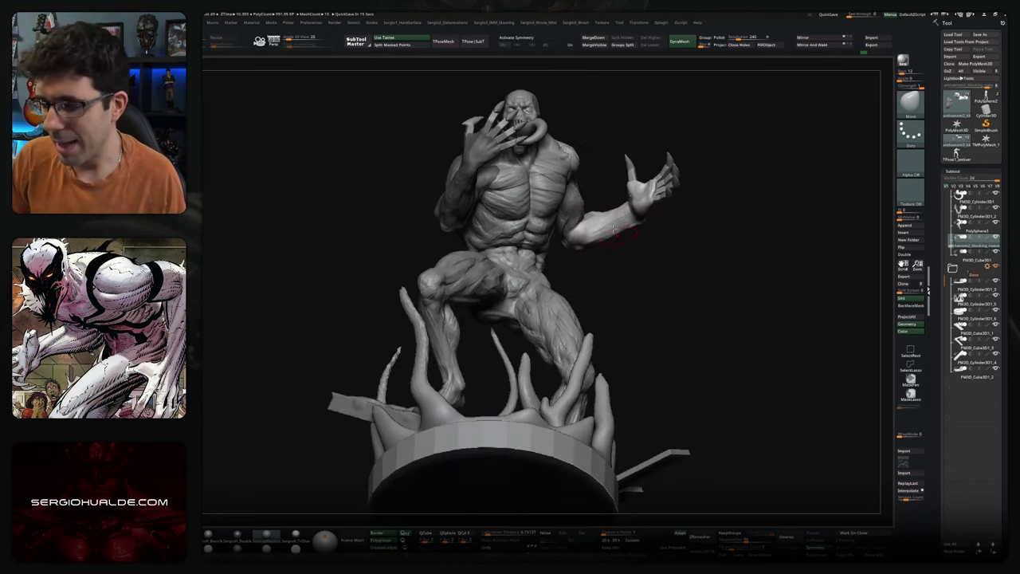
drag(558, 322, 696, 310)
ctrl+right_drag(696, 310, 494, 343)
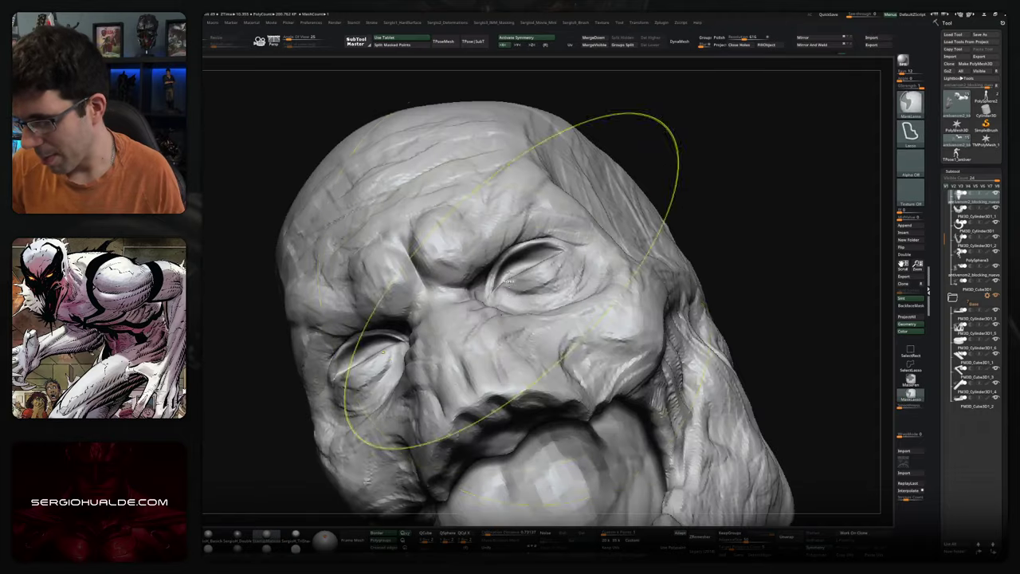
mouse_move(558, 271)
right_down()
mouse_move(596, 249)
mouse_move(612, 257)
right_up()
- Push the inner eyelid into the socket and reshape the upper lid over the eyeball with Move
drag(548, 234, 440, 230)
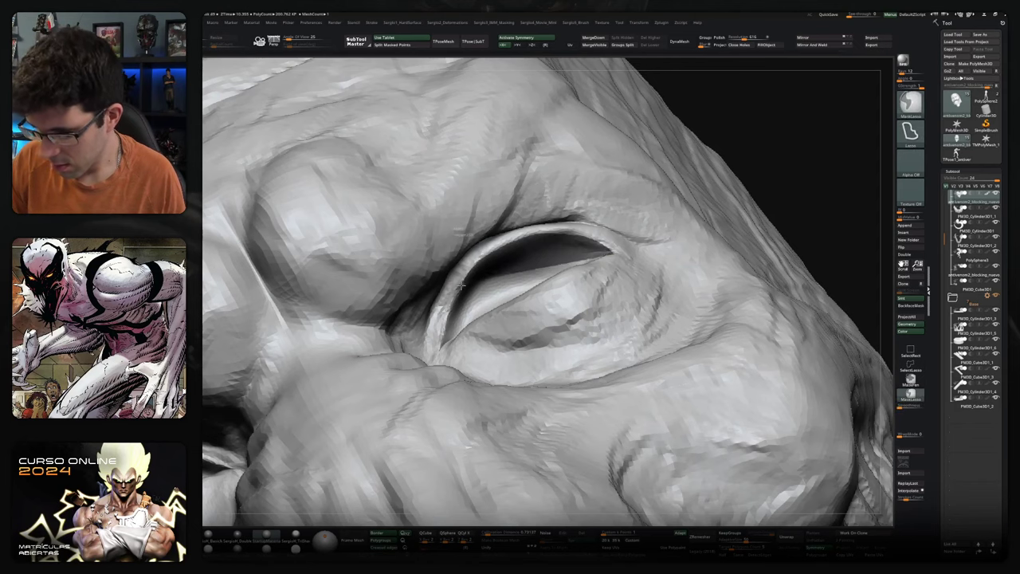
alt+click(553, 245)
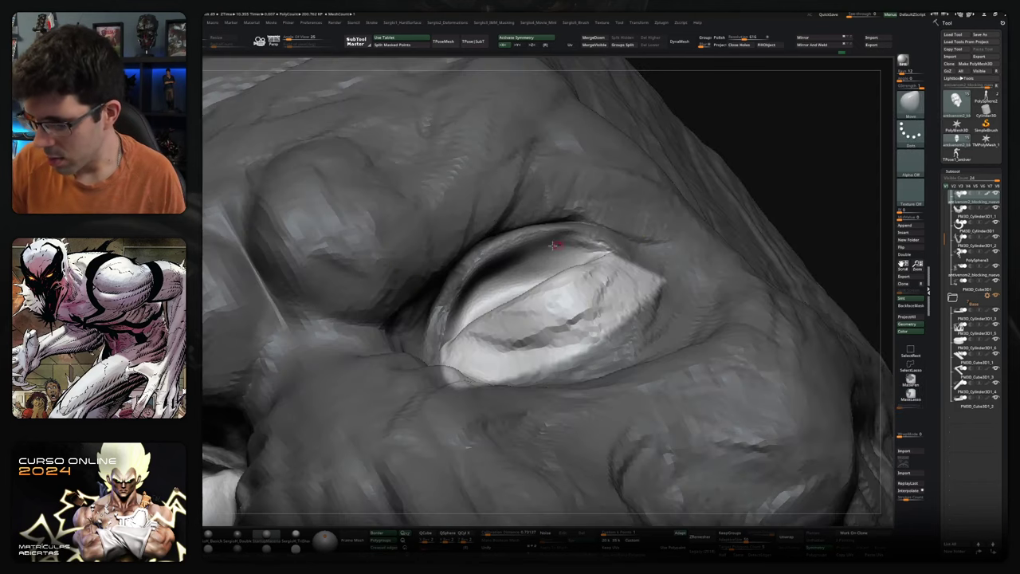
right_drag(542, 255, 558, 247)
drag(558, 255, 478, 311)
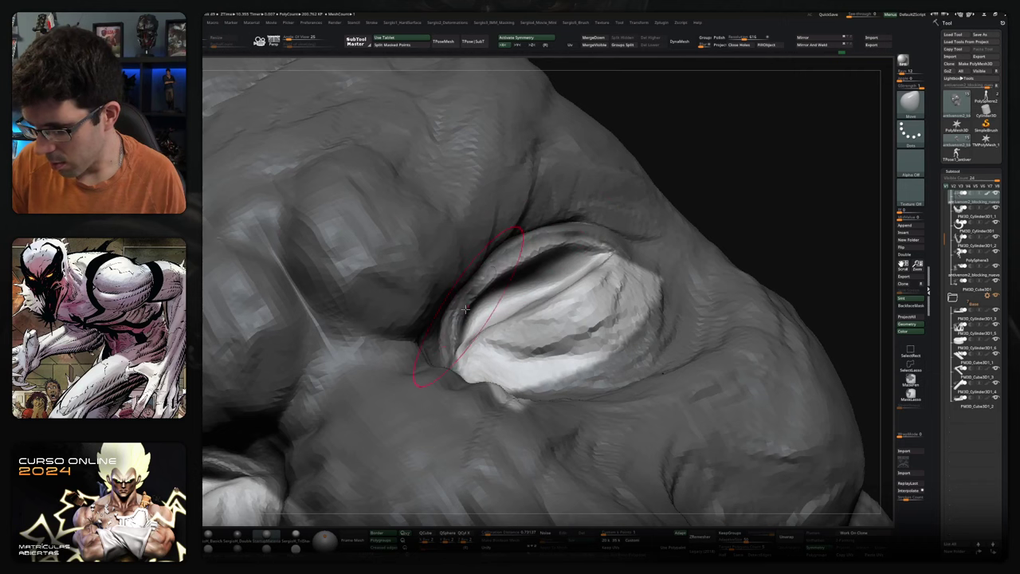
right_drag(492, 311, 545, 301)
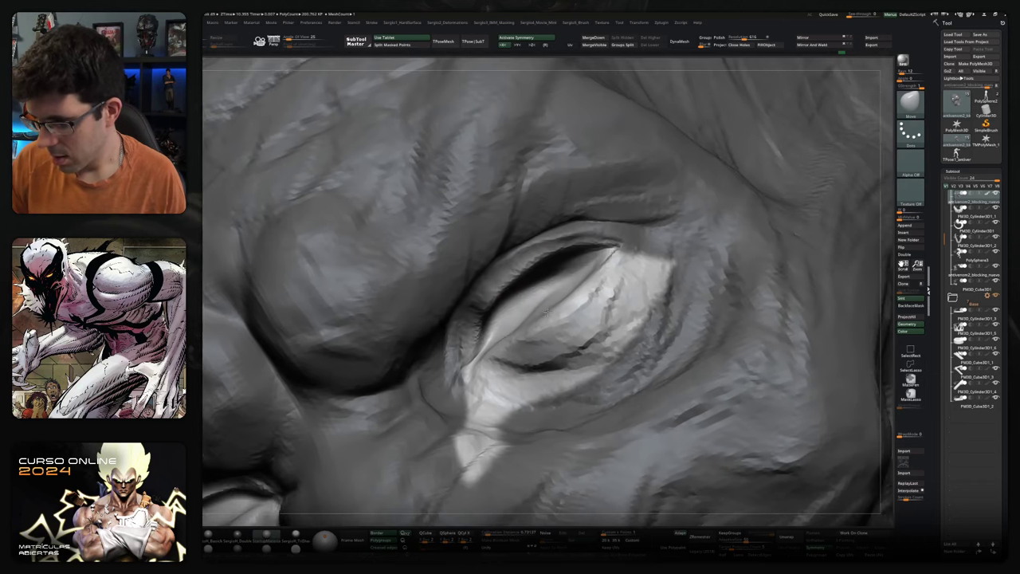
drag(545, 303, 528, 255)
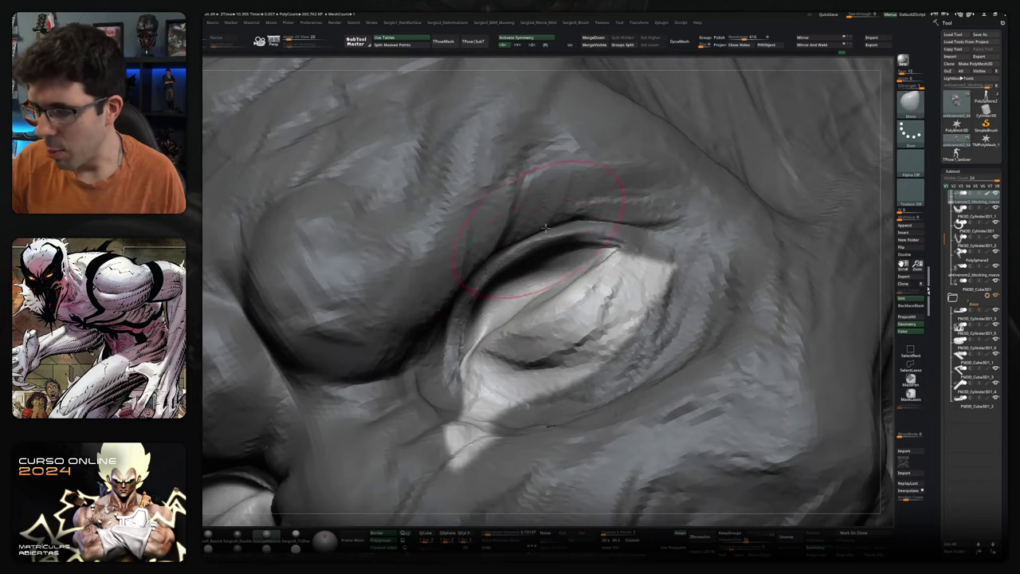
right_drag(528, 255, 468, 296)
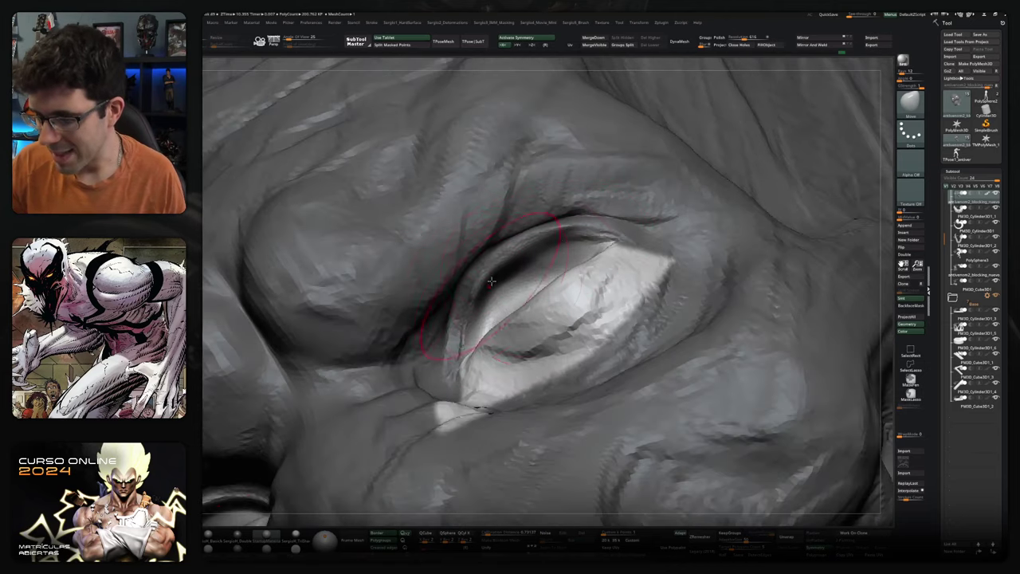
mouse_move(604, 228)
alt+right_down()
mouse_move(832, 117)
mouse_move(547, 273)
mouse_move(524, 341)
mouse_move(508, 290)
alt+right_up()
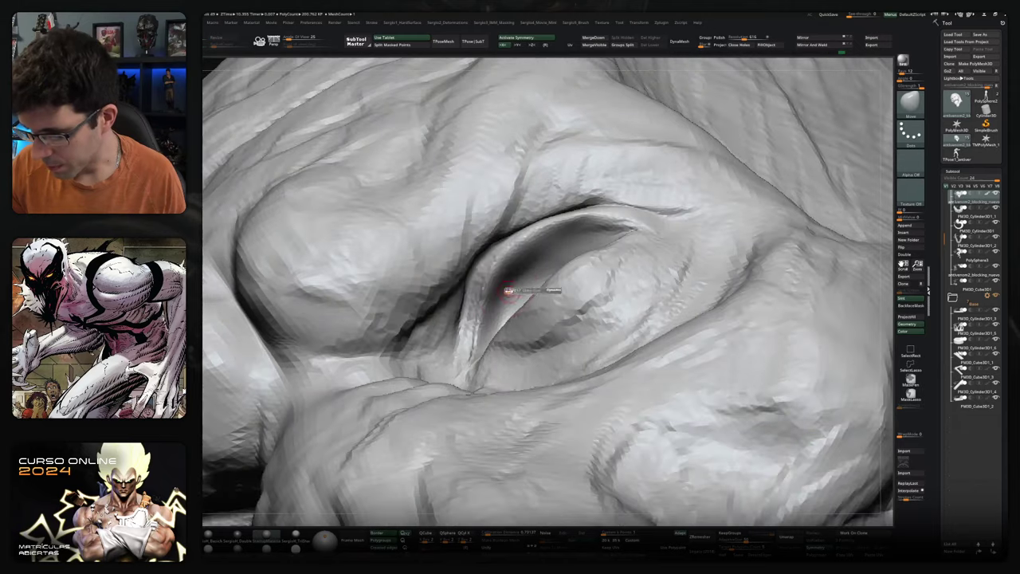
- Build up the eyelid crease with ClayBuildup, smooth it, and carve a deeper fold
key(b)
key(c)
key(b)
drag(516, 269, 572, 233)
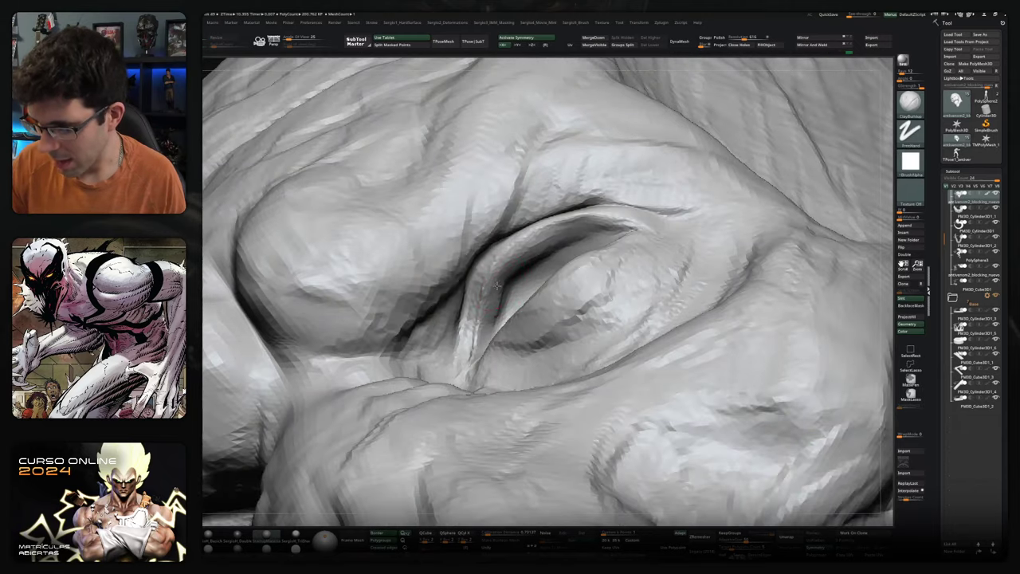
mouse_move(582, 229)
mouse_down()
mouse_move(615, 226)
mouse_move(558, 238)
mouse_move(571, 232)
mouse_up()
right_drag(498, 319, 525, 271)
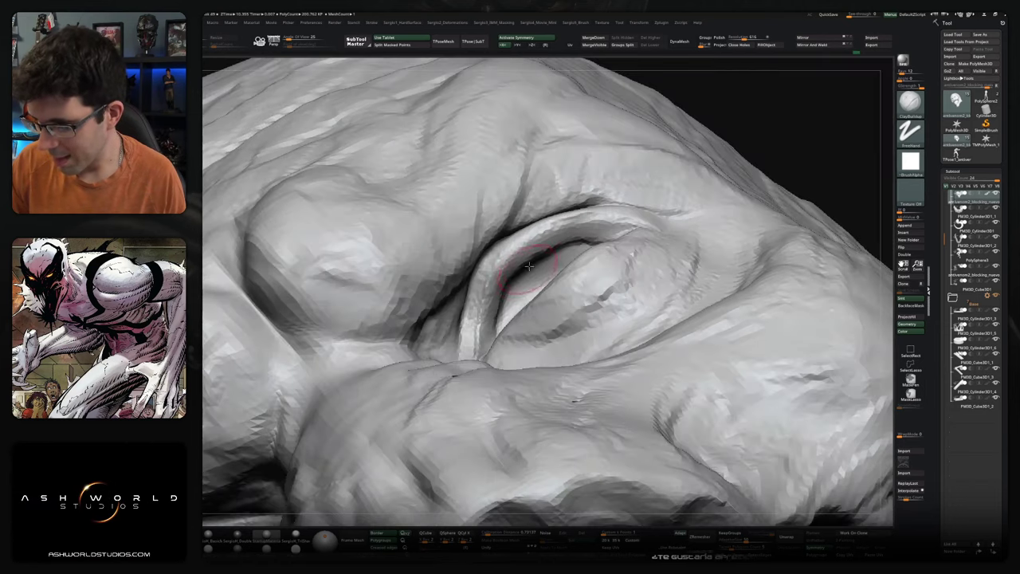
mouse_move(513, 267)
shift+mouse_down()
mouse_move(478, 341)
mouse_move(493, 303)
shift+mouse_up()
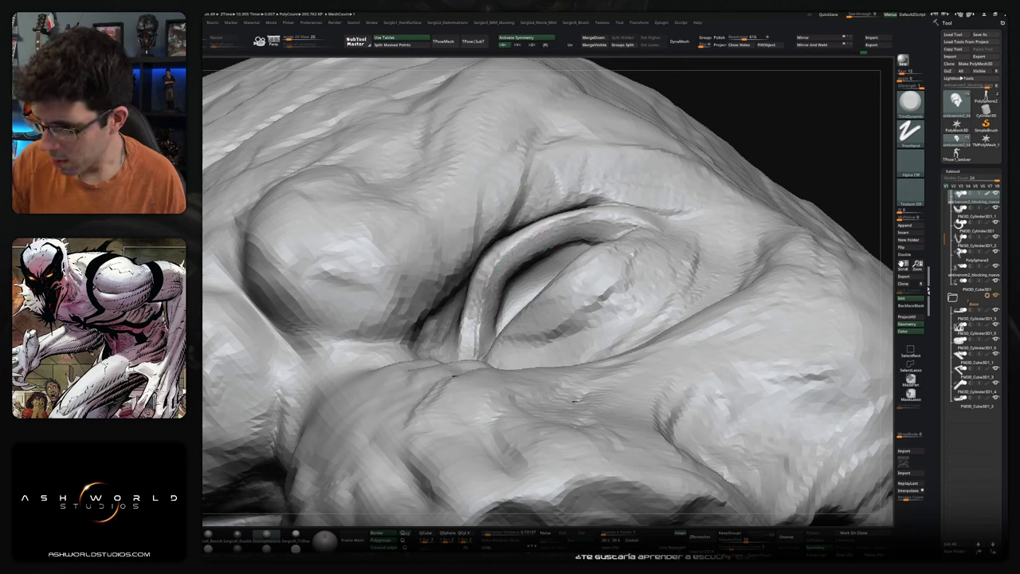
mouse_move(543, 253)
shift+mouse_down()
mouse_move(607, 232)
mouse_move(556, 240)
mouse_move(495, 317)
shift+mouse_up()
drag(505, 277, 487, 334)
- Zoom out to a three-quarter view and exit solo to show the full statue
mouse_move(598, 237)
right_down()
mouse_move(614, 255)
mouse_move(605, 238)
mouse_move(507, 288)
right_up()
key(b)
key(c)
key(b)
mouse_move(590, 232)
ctrl+right_down()
mouse_move(510, 287)
mouse_move(574, 327)
mouse_move(623, 336)
mouse_move(534, 191)
ctrl+right_up()
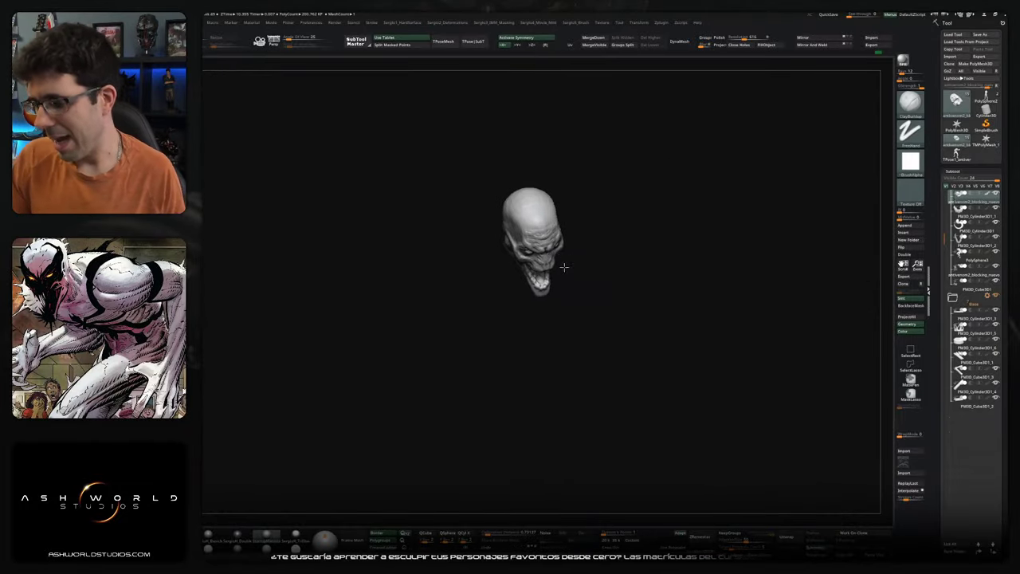
right_drag(594, 287, 611, 284)
ctrl+shift+click(597, 332)
mouse_move(598, 332)
right_down()
mouse_move(596, 304)
mouse_move(517, 288)
mouse_move(545, 329)
mouse_move(510, 287)
right_up()
- Select the body subtool and orbit around the figure with the Move brush active
alt+click(545, 330)
key(b)
key(m)
key(v)
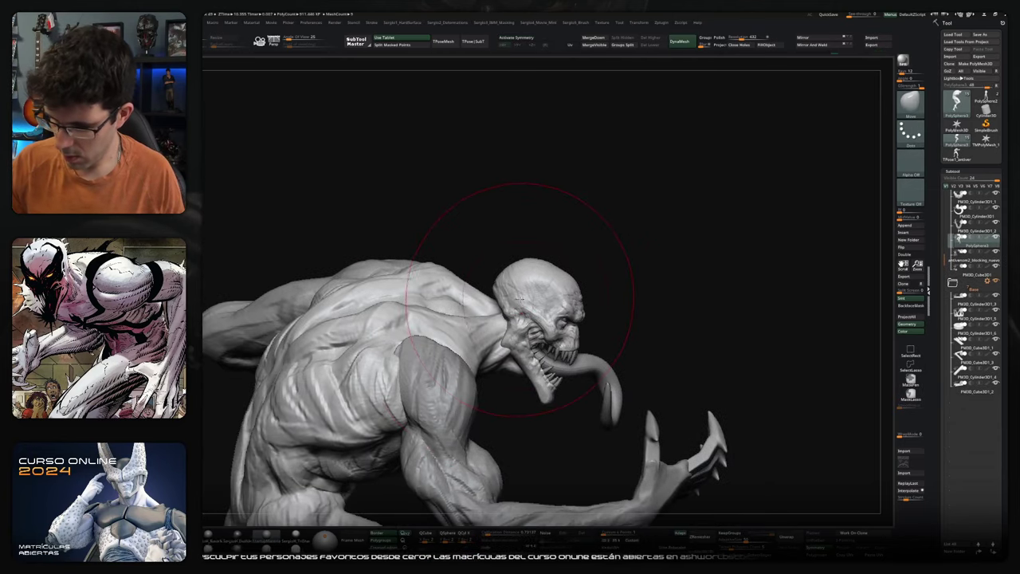
mouse_move(520, 299)
right_down()
mouse_move(540, 301)
mouse_move(502, 289)
right_up()
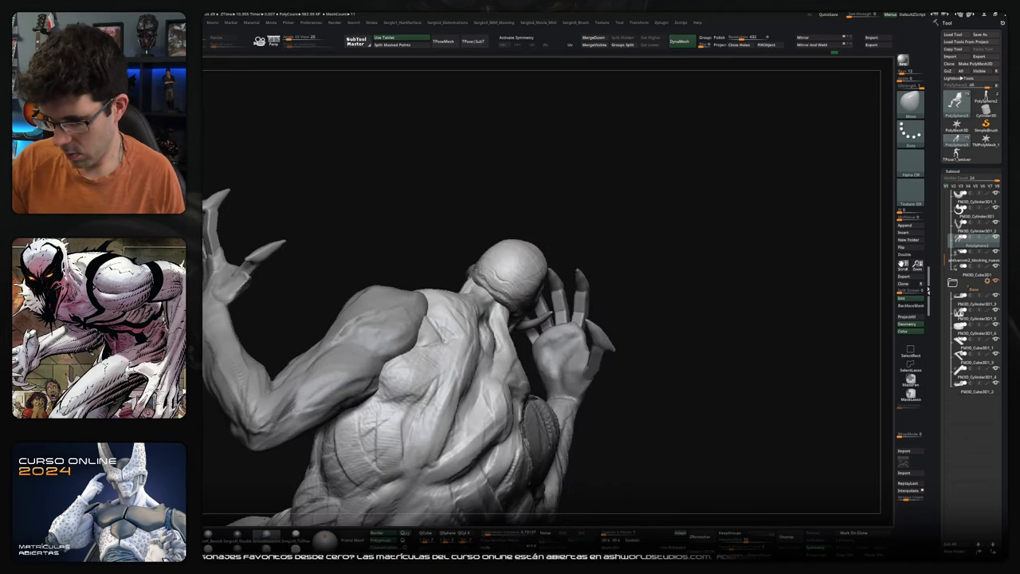
right_drag(502, 289, 486, 297)
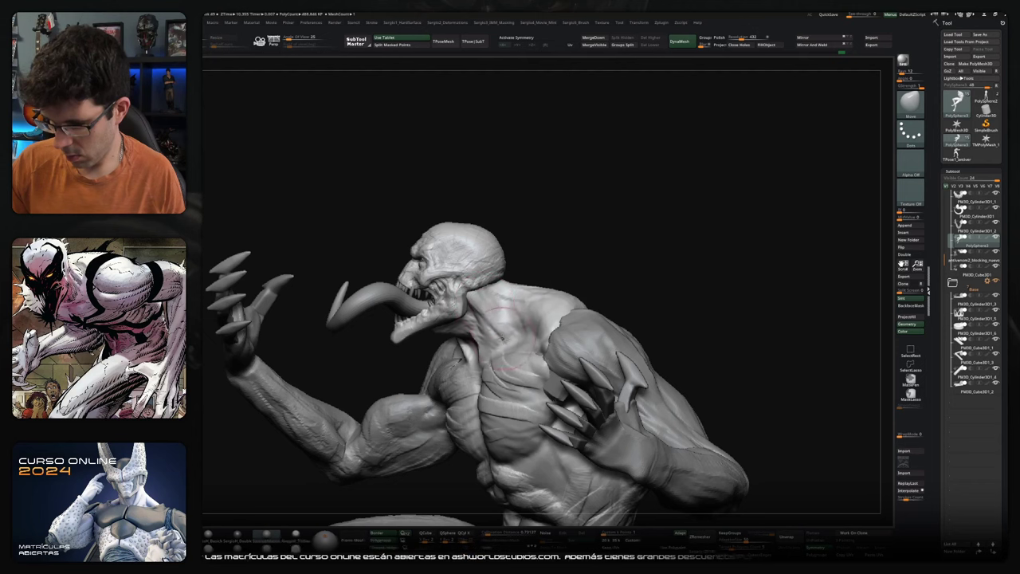
mouse_move(491, 321)
right_down()
mouse_move(518, 279)
mouse_move(502, 286)
mouse_move(514, 296)
mouse_move(463, 337)
right_up()
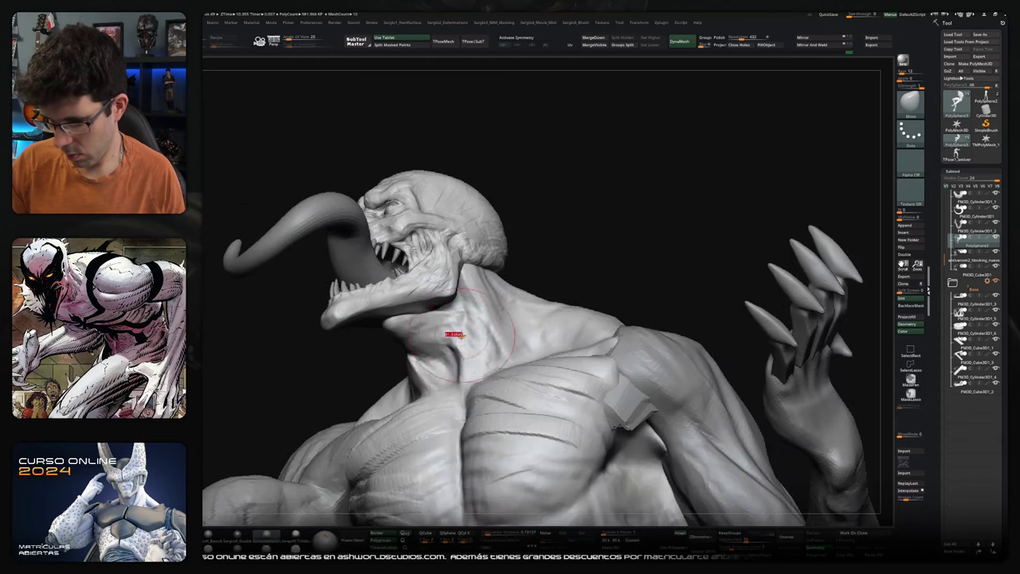
- Switch to ClayBuildup and add a clay ridge along the side of the neck
key(b)
key(c)
key(b)
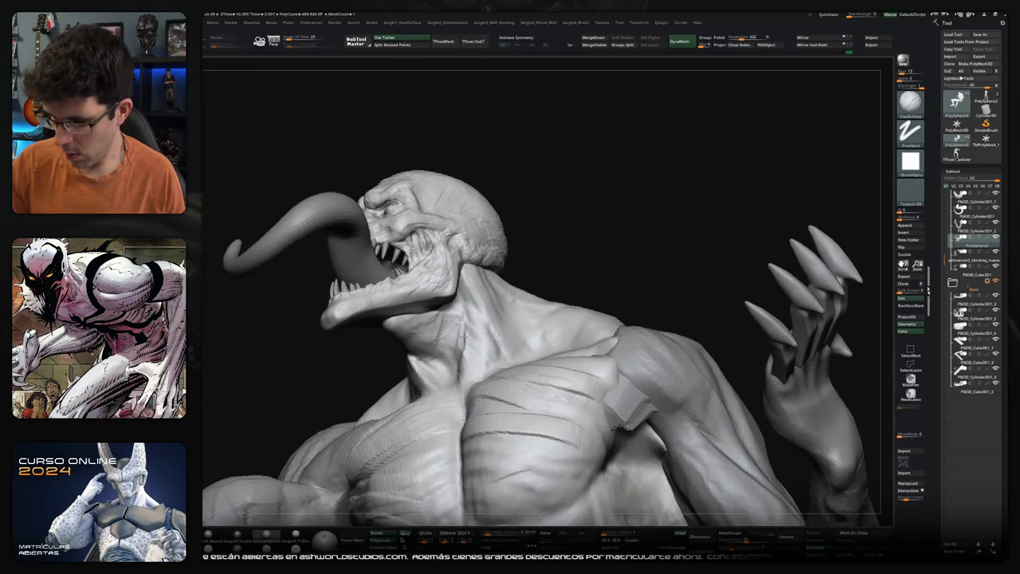
right_drag(462, 334, 469, 289)
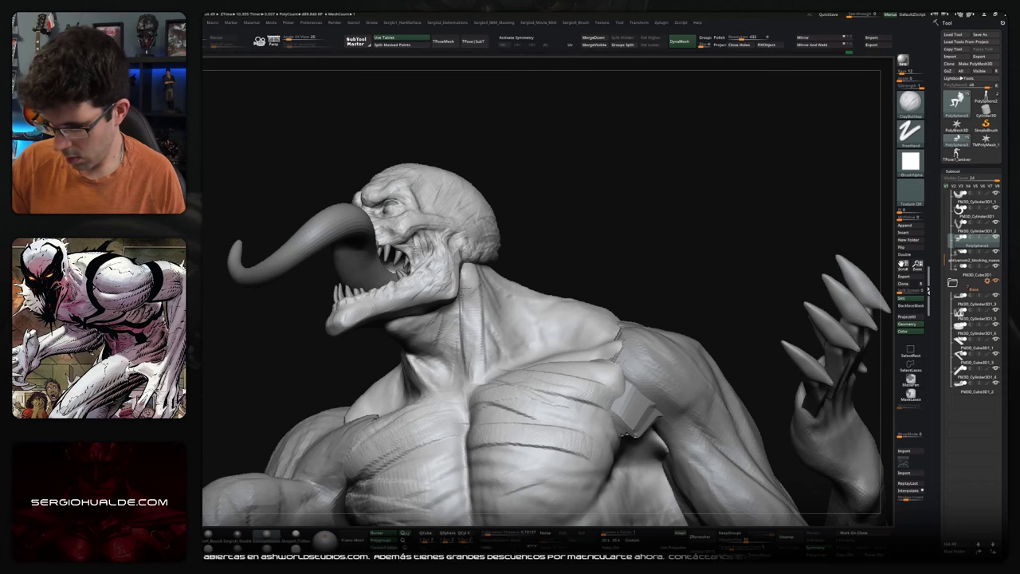
right_drag(467, 343, 481, 261)
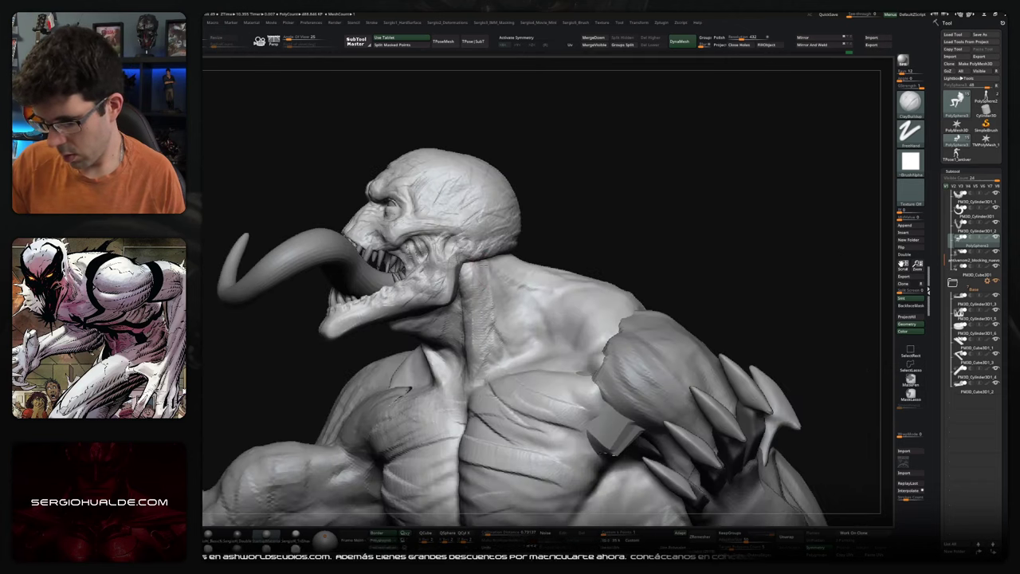
drag(498, 269, 492, 317)
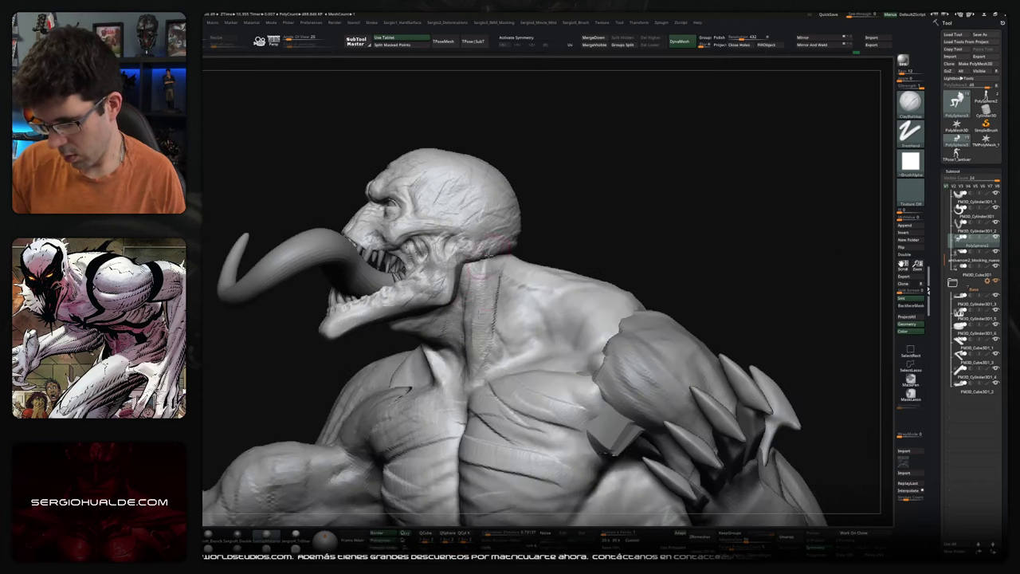
mouse_move(496, 323)
right_down()
mouse_move(494, 359)
mouse_move(515, 331)
right_up()
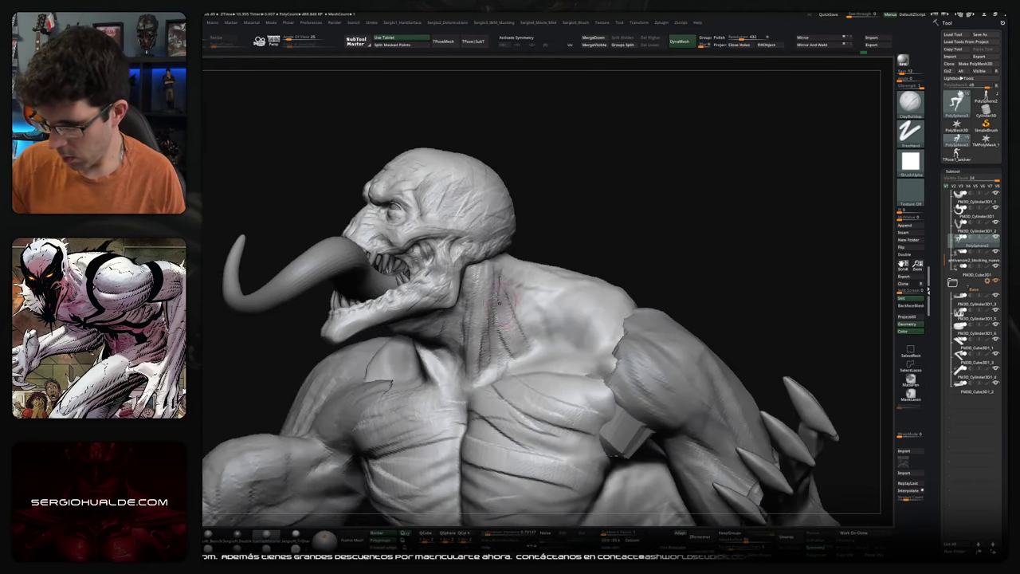
- Sculpt wrinkles on the neck side and a crease where the neck meets the chest
mouse_move(541, 343)
mouse_down()
mouse_move(501, 288)
mouse_move(488, 302)
mouse_up()
right_drag(534, 351, 544, 354)
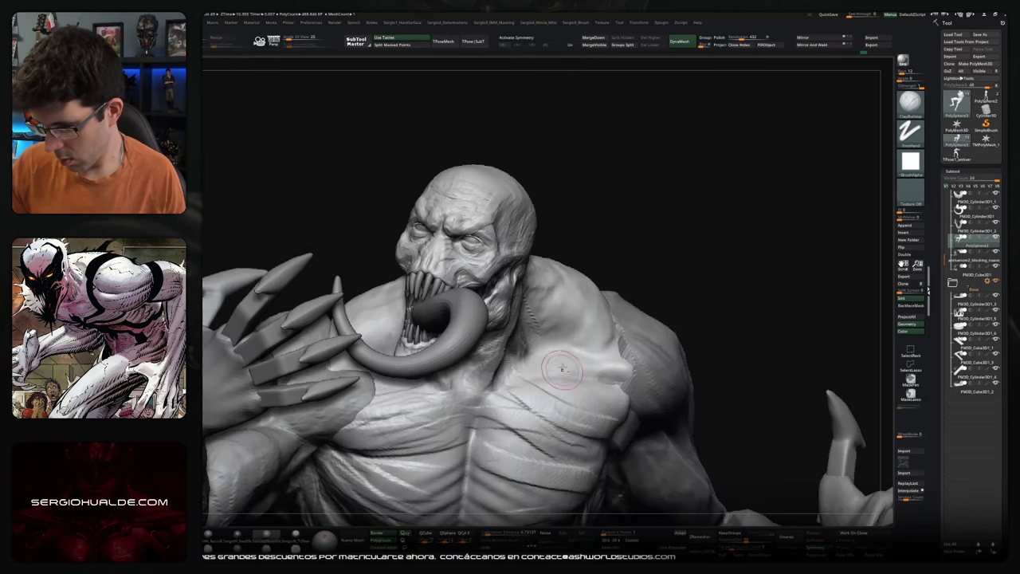
drag(564, 358, 536, 336)
right_drag(564, 356, 534, 296)
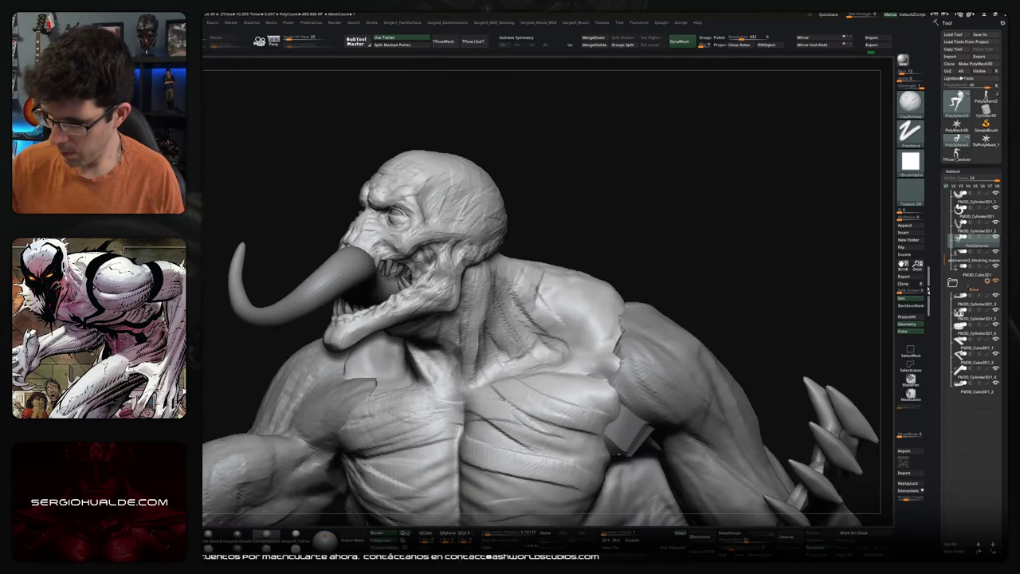
mouse_move(592, 321)
right_down()
mouse_move(567, 309)
mouse_move(601, 319)
right_up()
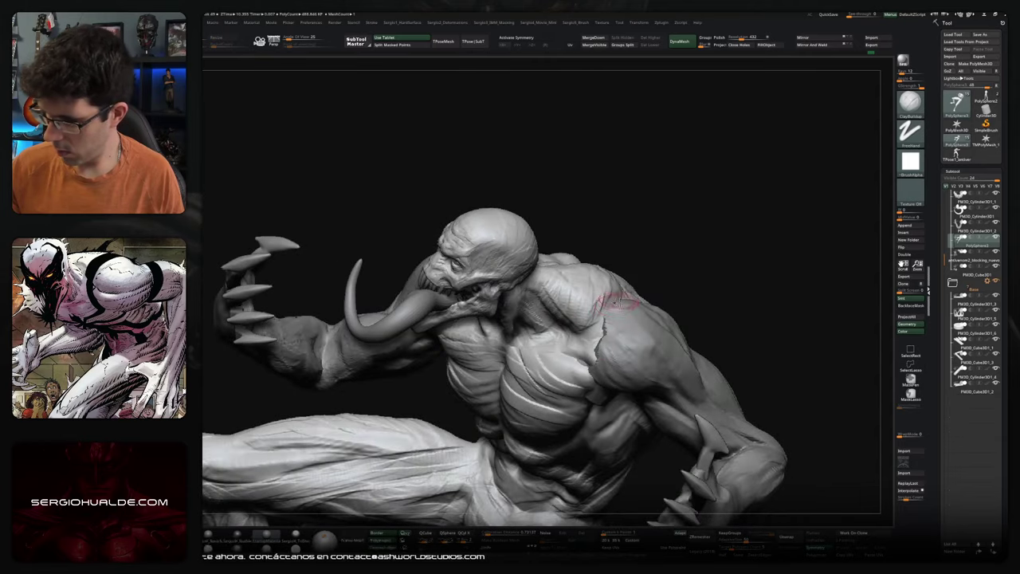
right_drag(617, 301, 613, 351)
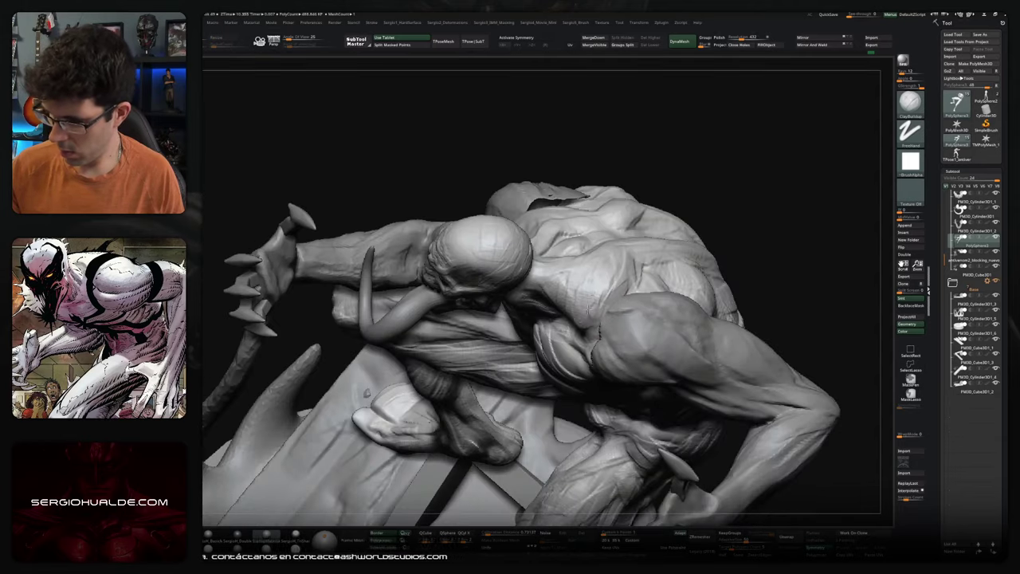
mouse_move(589, 311)
right_down()
mouse_move(590, 273)
mouse_move(584, 301)
mouse_move(566, 291)
mouse_move(554, 317)
mouse_move(584, 318)
mouse_move(486, 303)
right_up()
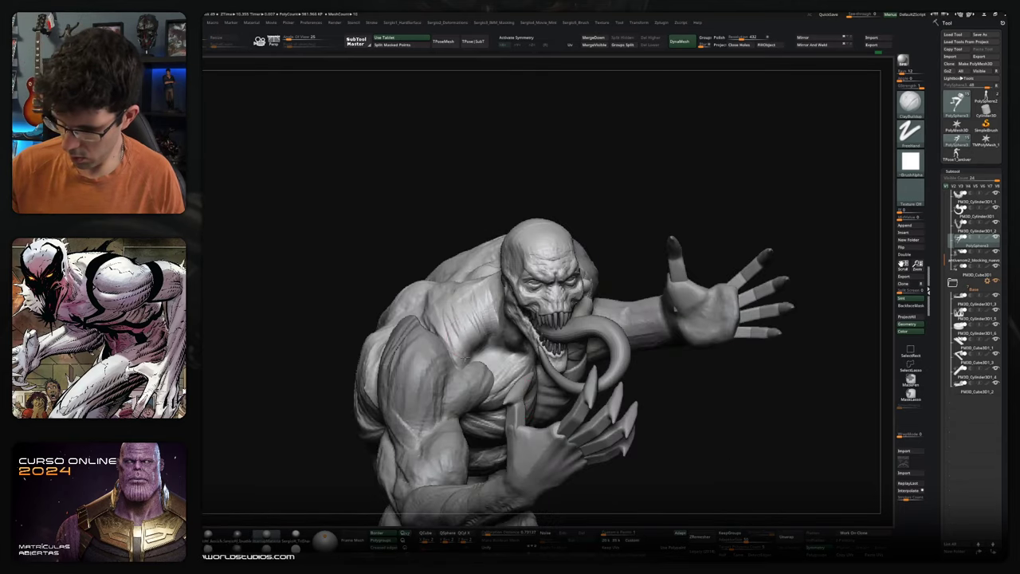
- Orbit the figure to review the head and raised arm from several angles
mouse_move(454, 323)
right_down()
mouse_move(427, 315)
mouse_move(473, 300)
right_up()
mouse_move(486, 341)
right_down()
mouse_move(542, 327)
mouse_move(550, 350)
mouse_move(550, 321)
right_up()
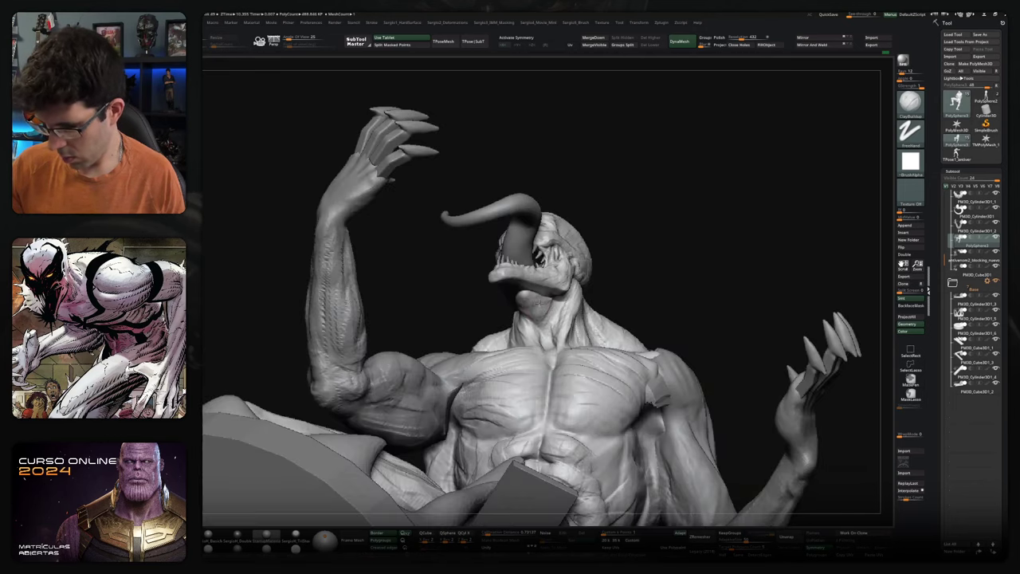
right_drag(548, 320, 522, 293)
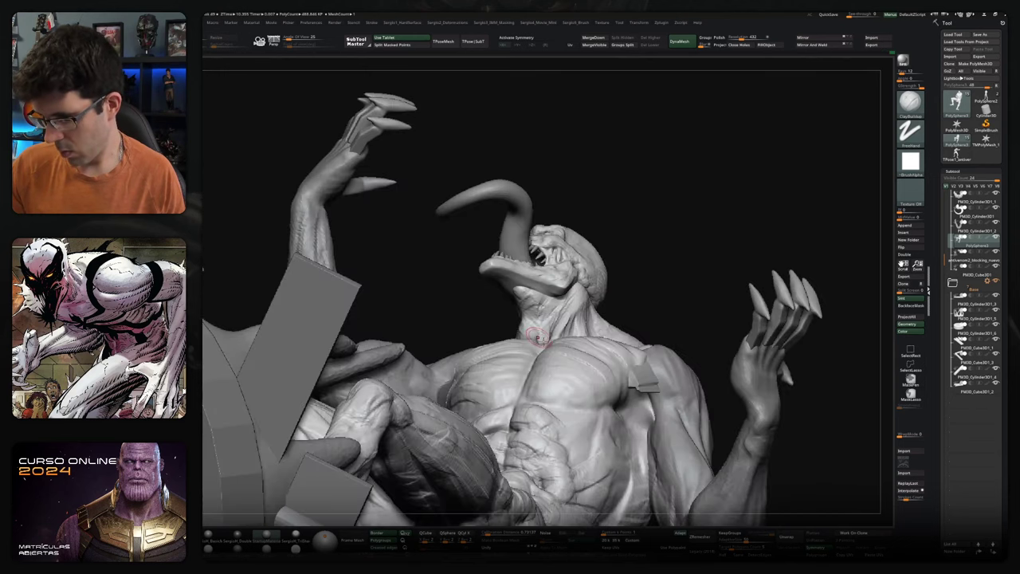
right_drag(535, 336, 510, 303)
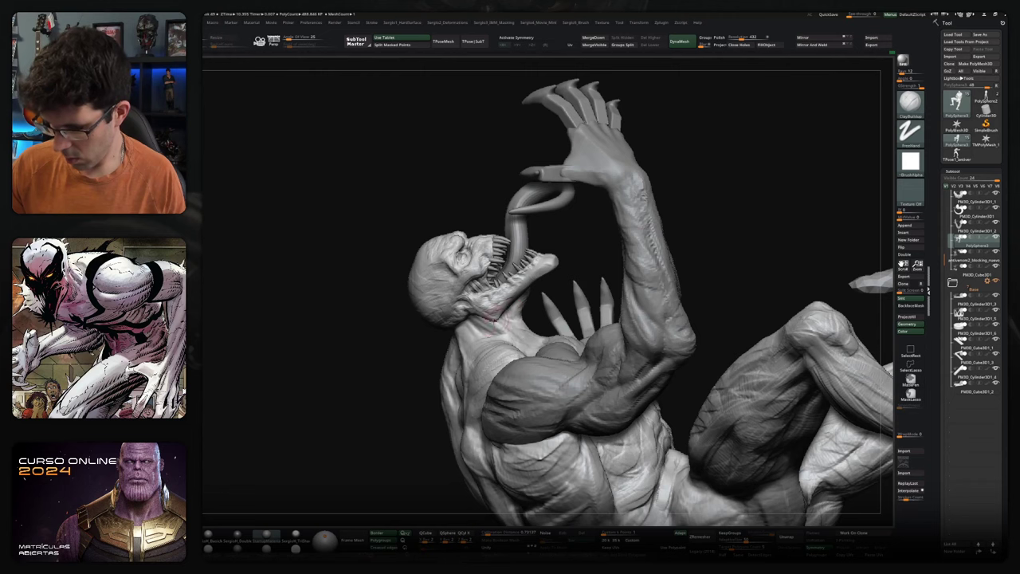
mouse_move(486, 323)
right_down()
mouse_move(478, 319)
mouse_move(494, 319)
mouse_move(450, 329)
right_up()
- Switch from the Move brush to ClayBuildup and orbit around the head and body
key(b)
key(m)
key(v)
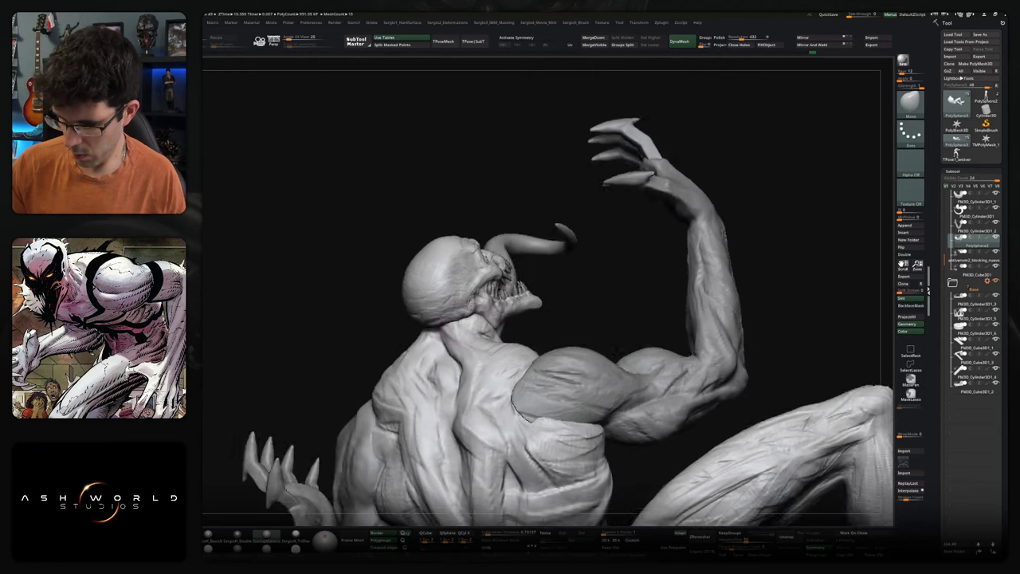
key(b)
key(c)
key(b)
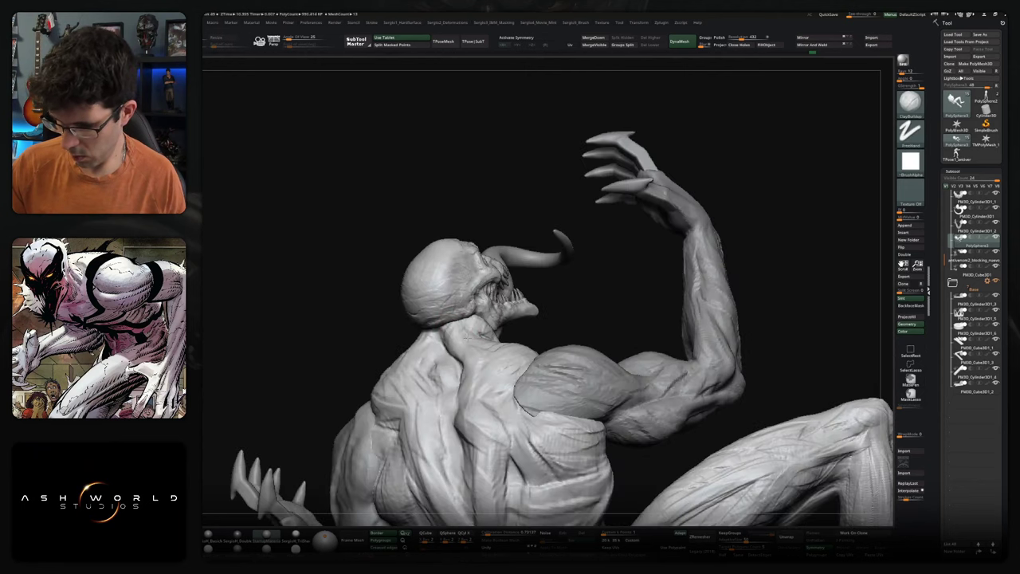
right_drag(457, 346, 422, 336)
right_drag(448, 377, 468, 342)
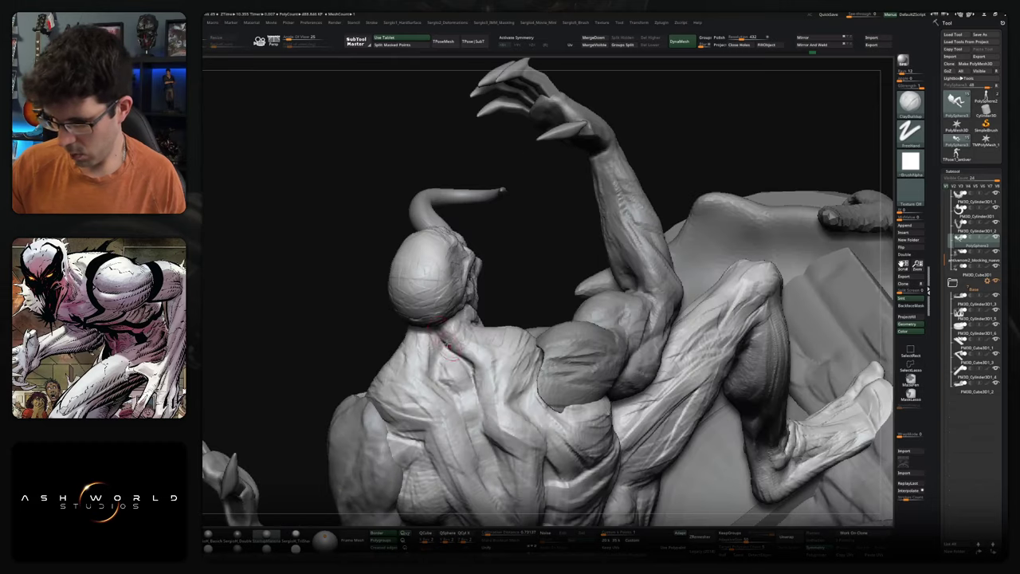
- Select the arm subtool and solo it so only the two arm pieces show
alt+click(487, 368)
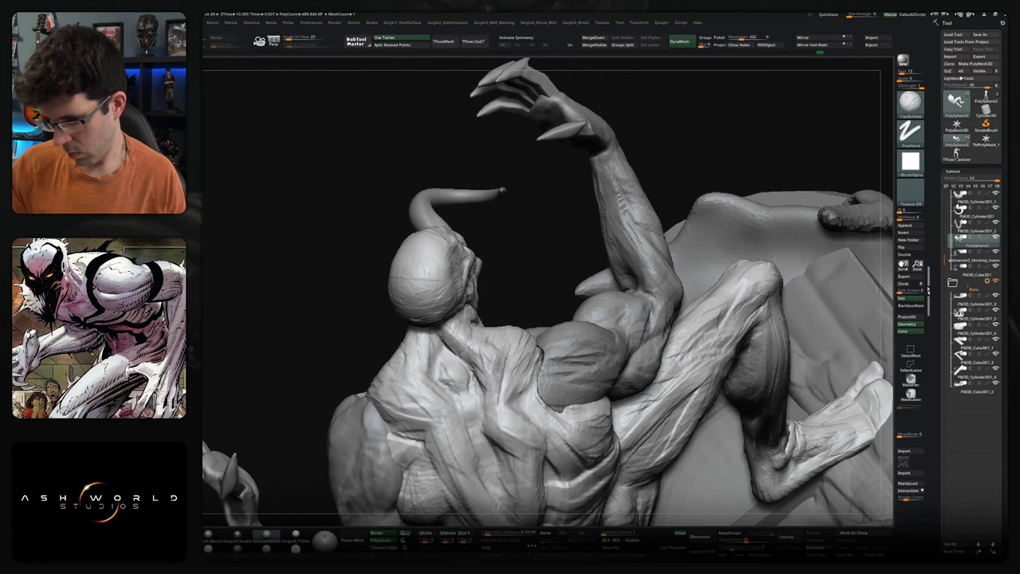
right_drag(518, 361, 501, 349)
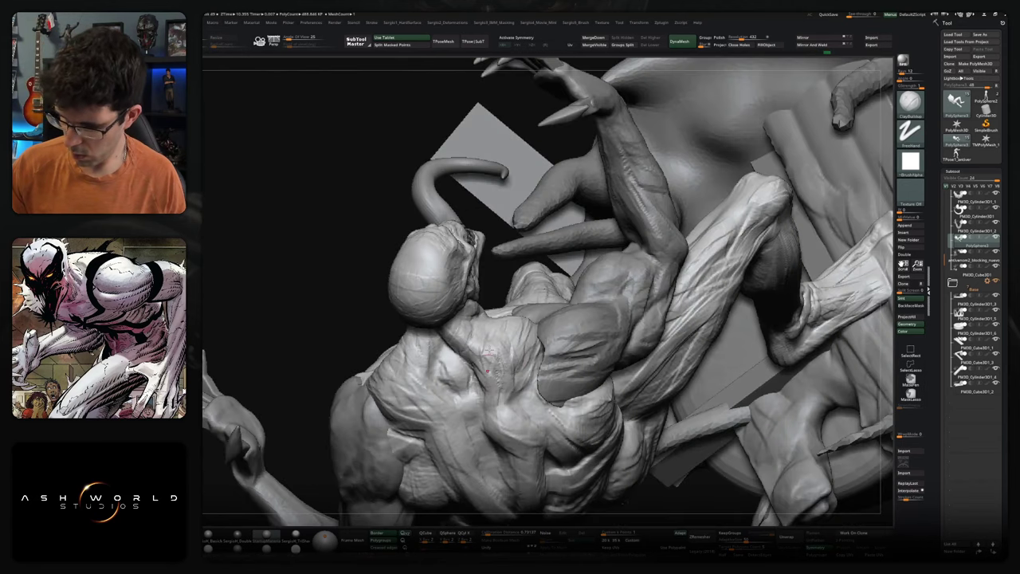
right_drag(488, 343, 518, 327)
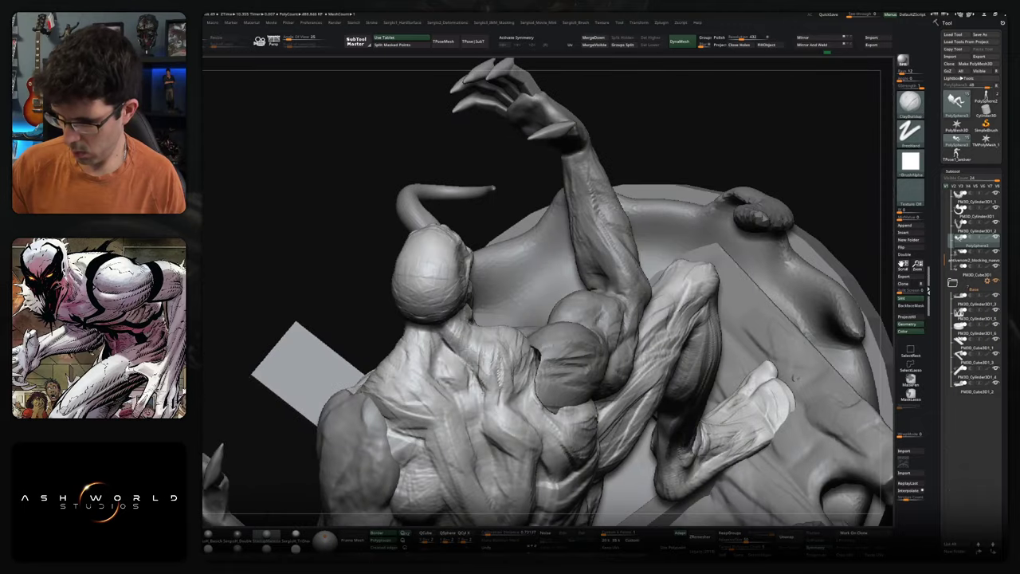
mouse_move(518, 420)
right_down()
mouse_move(525, 389)
mouse_move(513, 362)
mouse_move(489, 365)
right_up()
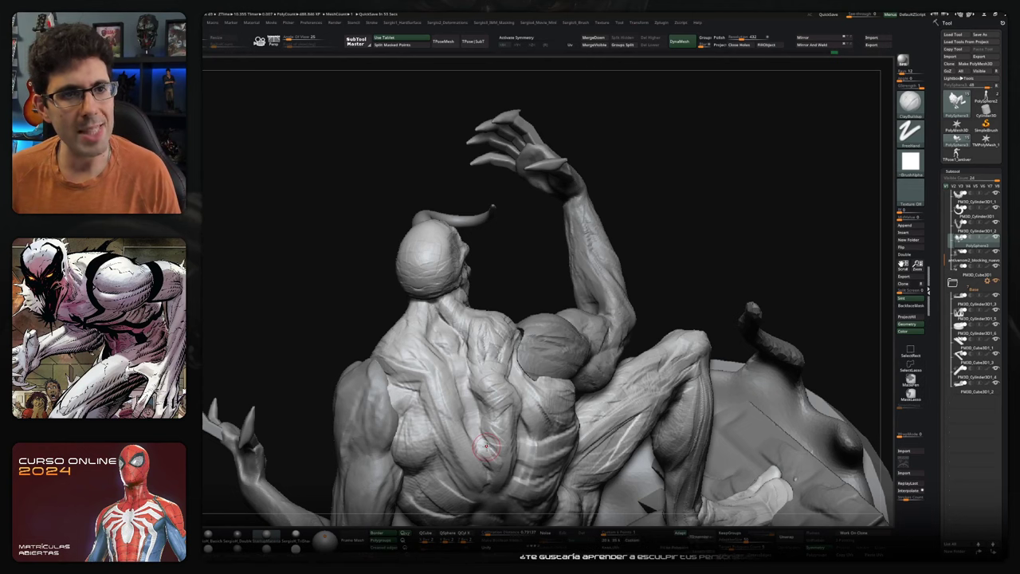
mouse_move(707, 301)
mouse_down()
mouse_move(645, 326)
mouse_move(629, 316)
mouse_move(605, 335)
mouse_move(574, 303)
mouse_up()
ctrl+shift+click(558, 375)
mouse_move(558, 375)
mouse_down()
mouse_move(583, 284)
mouse_move(546, 353)
mouse_move(550, 291)
mouse_up()
- Turn on polygroup display and switch to the Move brush on the isolated arms
key(shift+f)
key(w)
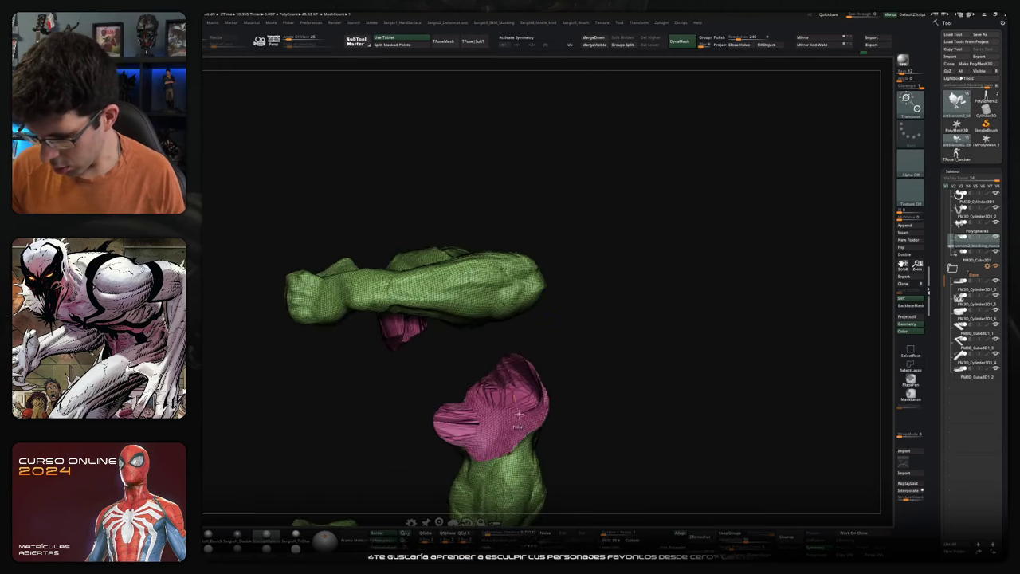
key(q)
mouse_move(582, 376)
mouse_down()
mouse_move(550, 398)
mouse_move(502, 398)
mouse_move(507, 425)
mouse_move(500, 418)
mouse_move(542, 365)
mouse_up()
key(b)
key(m)
key(v)
- Unhide the body and head, turn polygroups off, and zoom out to the full statue and base
ctrl+shift+click(542, 365)
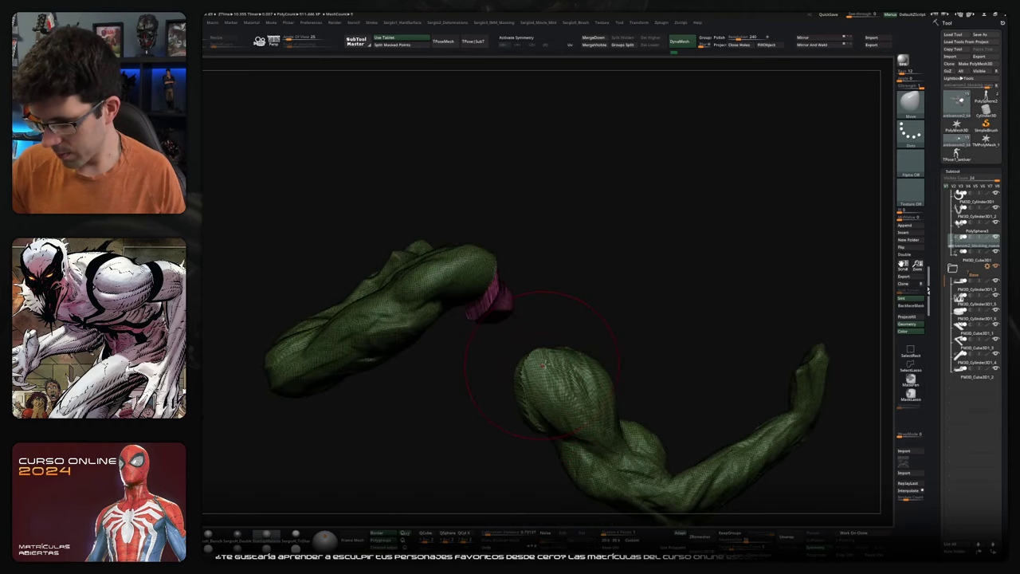
ctrl+shift+click(614, 364)
drag(614, 364, 667, 250)
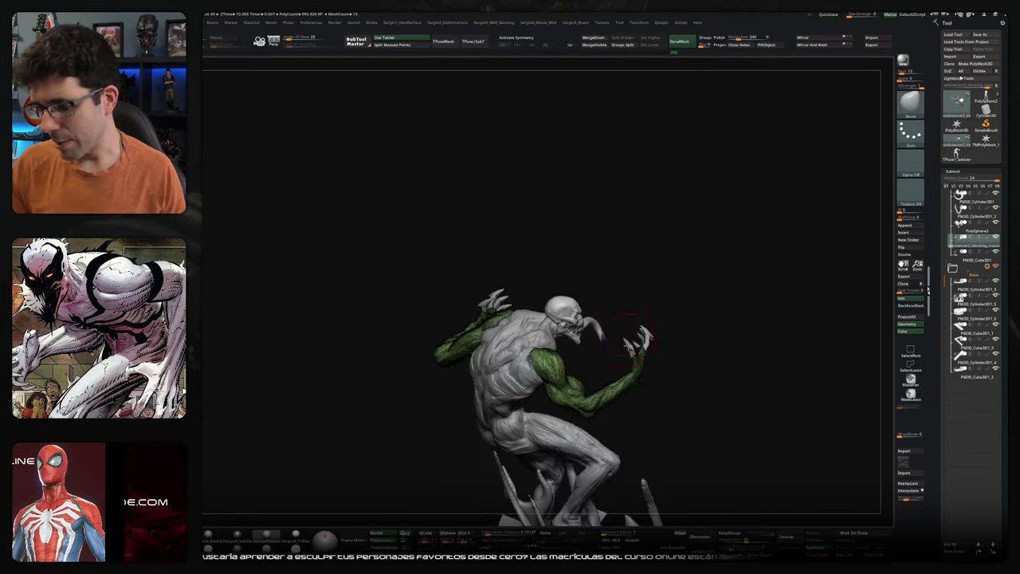
key(shift+f)
mouse_move(618, 339)
mouse_down()
mouse_move(690, 331)
mouse_move(676, 333)
mouse_move(704, 339)
mouse_move(636, 332)
mouse_move(694, 375)
mouse_move(662, 274)
mouse_up()
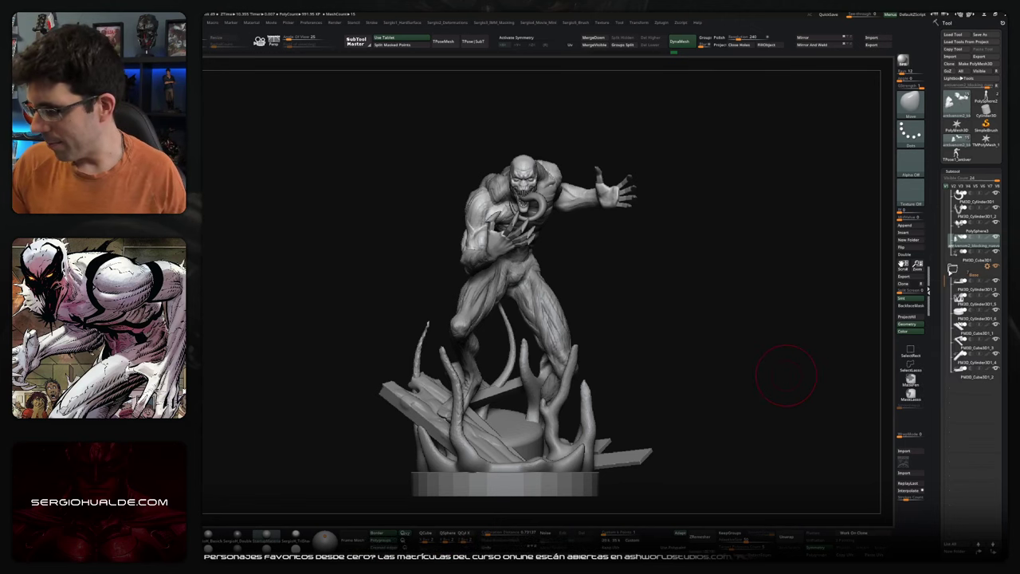
key(w)
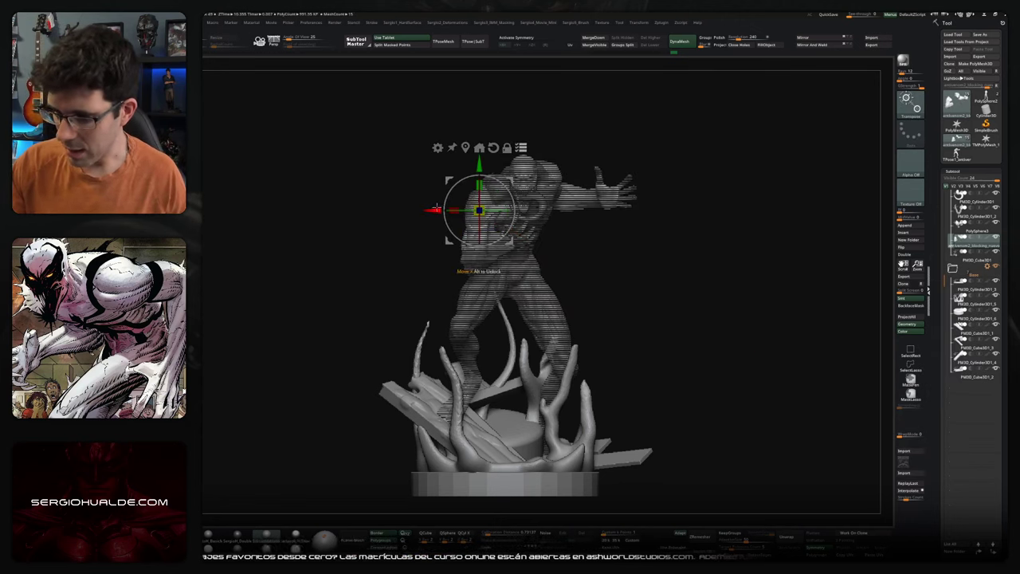
drag(437, 207, 443, 206)
key(q)
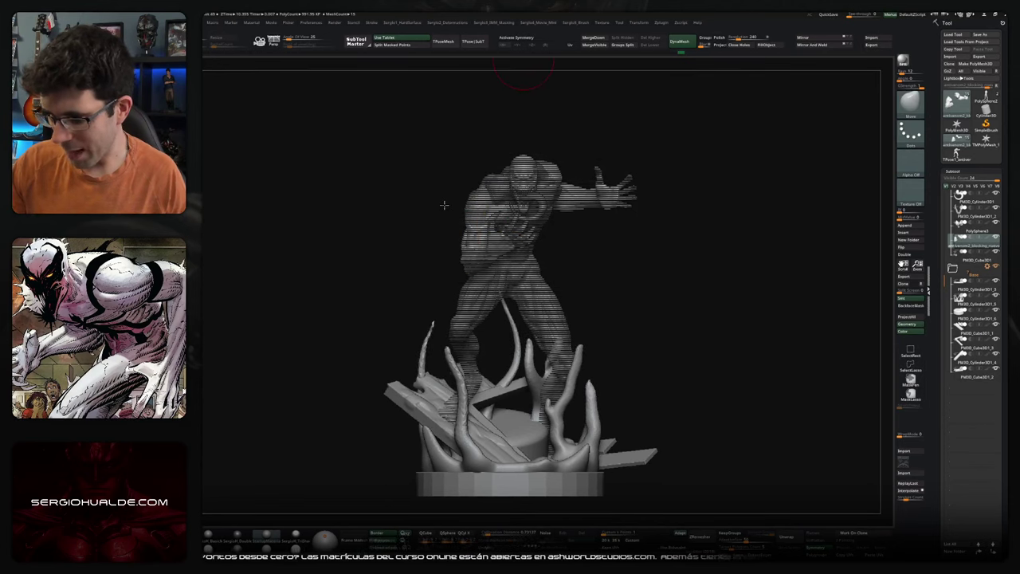
mouse_move(653, 359)
alt+mouse_down()
mouse_move(649, 348)
mouse_move(658, 358)
alt+mouse_up()
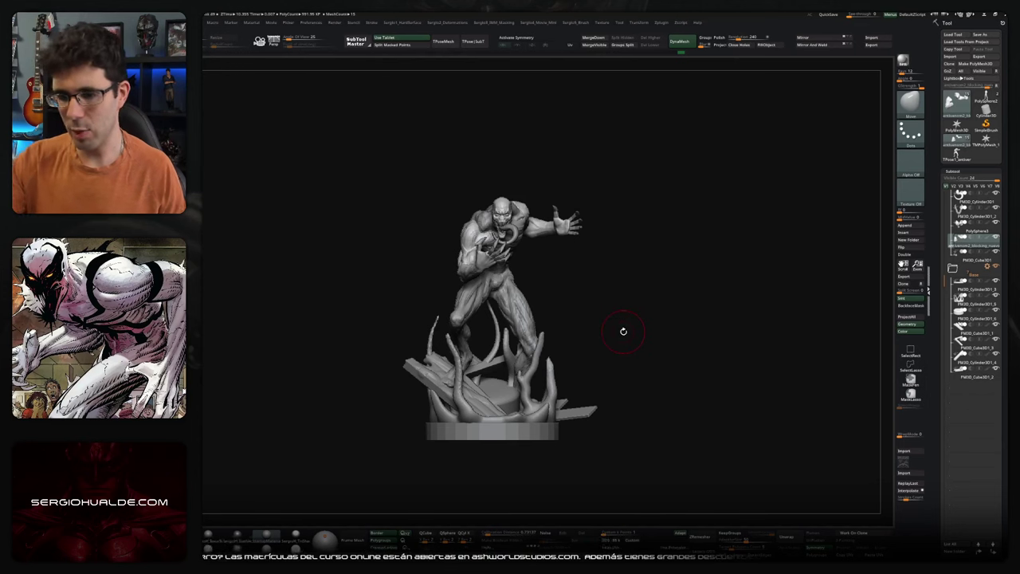
mouse_move(623, 330)
mouse_down()
mouse_move(646, 352)
mouse_move(656, 414)
mouse_move(667, 310)
mouse_up()
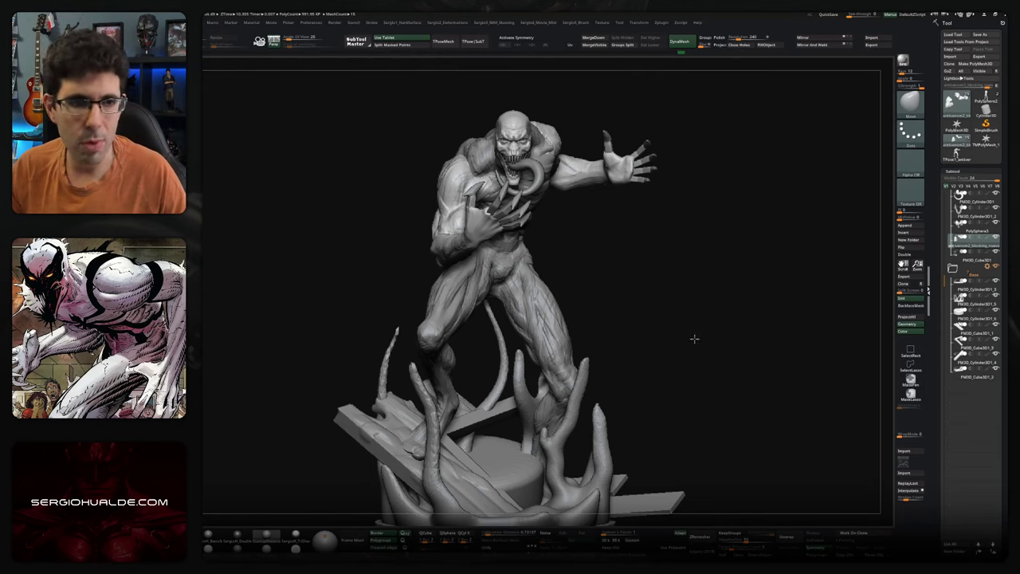
drag(694, 339, 691, 339)
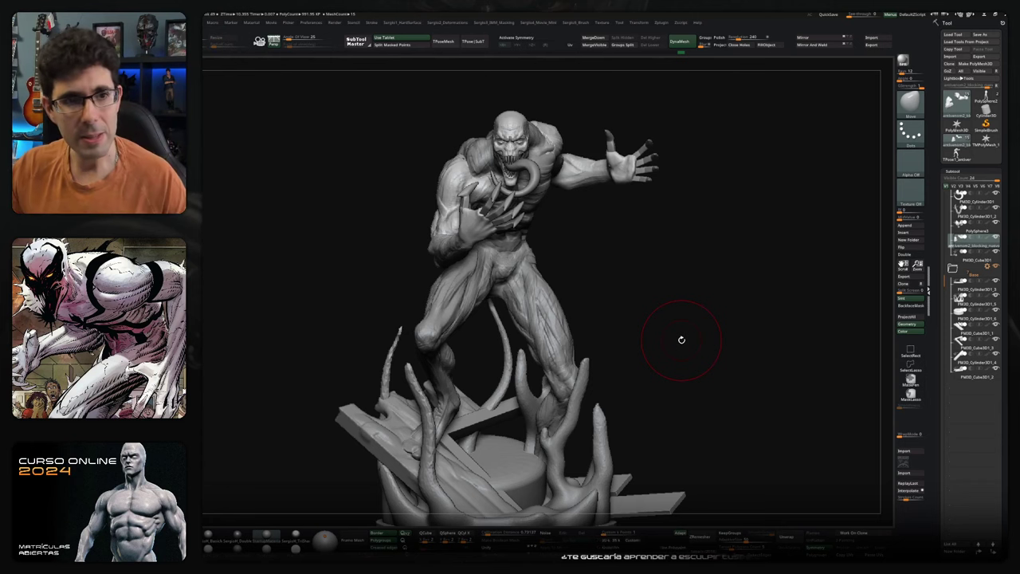
mouse_move(660, 342)
mouse_down()
mouse_move(649, 353)
mouse_move(649, 337)
mouse_move(678, 386)
mouse_move(690, 387)
mouse_move(659, 330)
mouse_move(654, 405)
mouse_move(597, 355)
mouse_up()
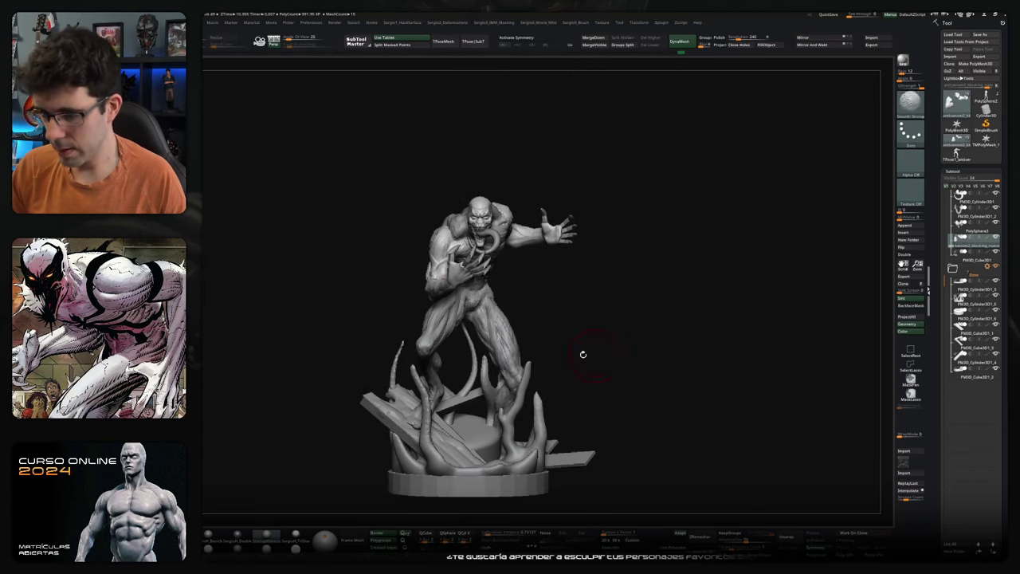
ctrl+right_drag(488, 306, 479, 249)
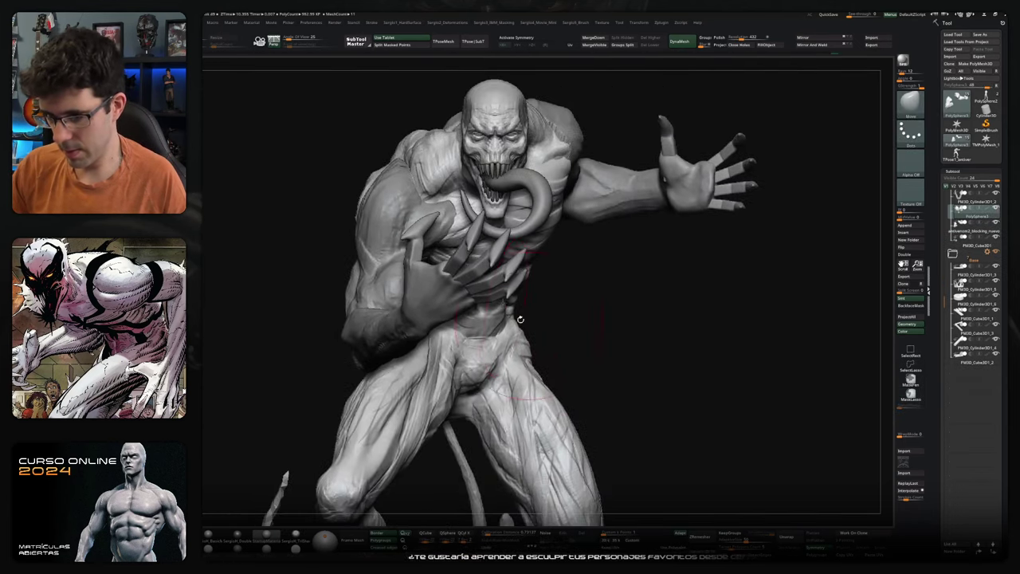
mouse_move(392, 188)
ctrl+mouse_down()
mouse_move(473, 158)
mouse_move(415, 179)
ctrl+mouse_up()
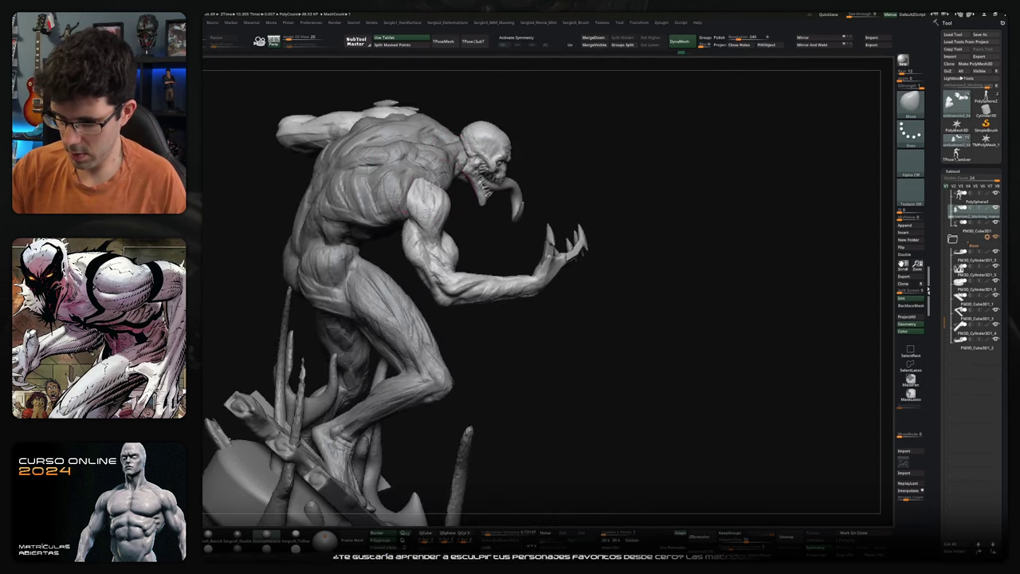
drag(462, 204, 437, 204)
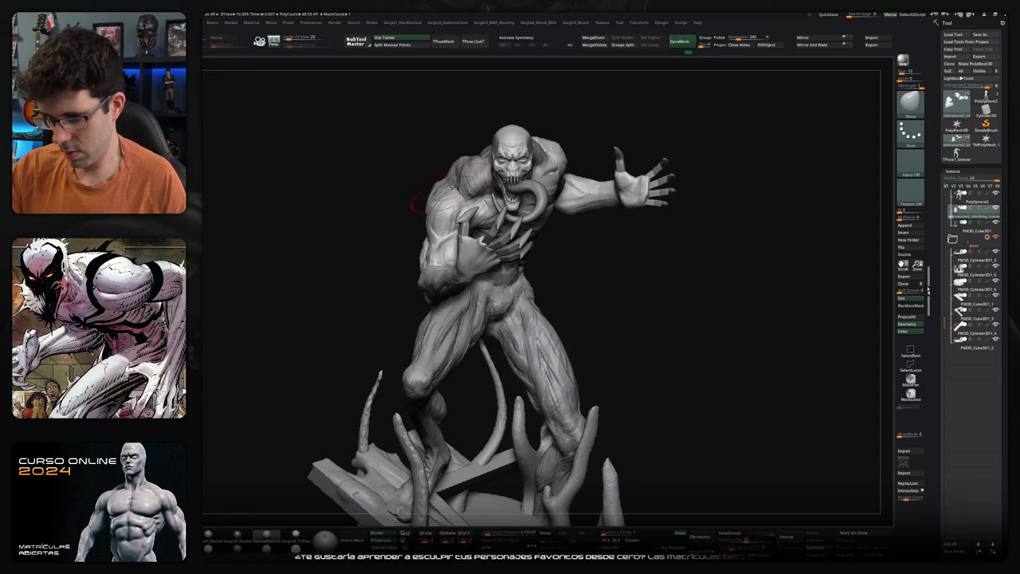
mouse_move(437, 190)
mouse_down()
mouse_move(599, 161)
mouse_move(599, 192)
mouse_move(544, 156)
mouse_move(500, 154)
mouse_up()
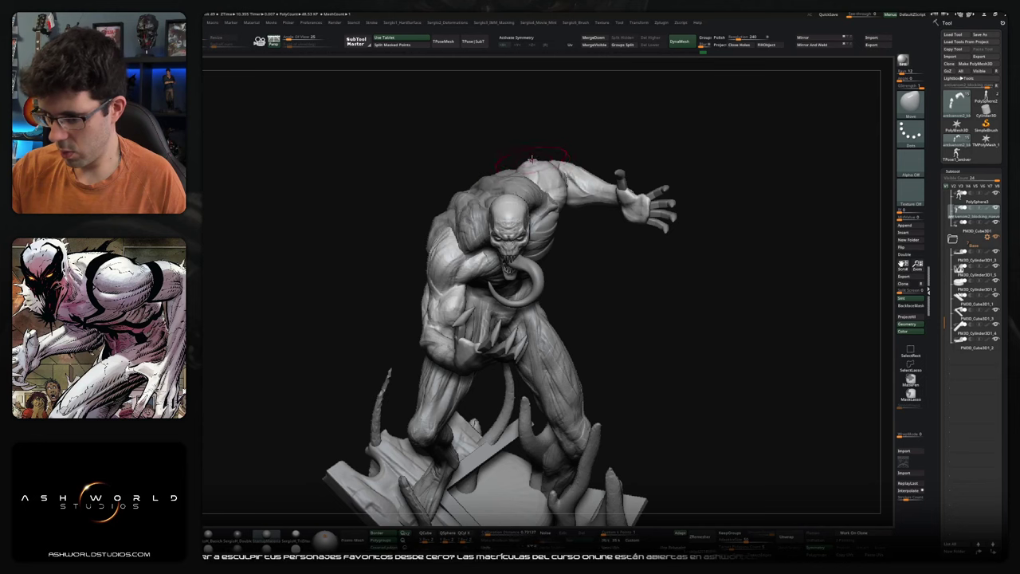
mouse_move(558, 159)
mouse_down()
mouse_move(562, 174)
mouse_move(558, 137)
mouse_move(596, 209)
mouse_move(577, 216)
mouse_move(576, 197)
mouse_move(678, 159)
mouse_move(580, 202)
mouse_move(585, 163)
mouse_move(568, 146)
mouse_move(590, 160)
mouse_up()
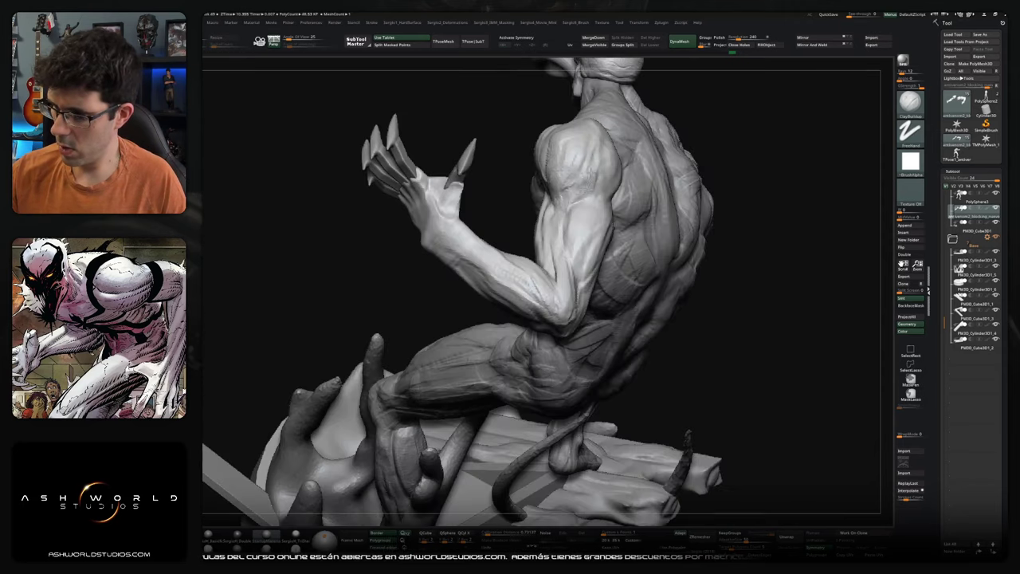
drag(620, 169, 597, 143)
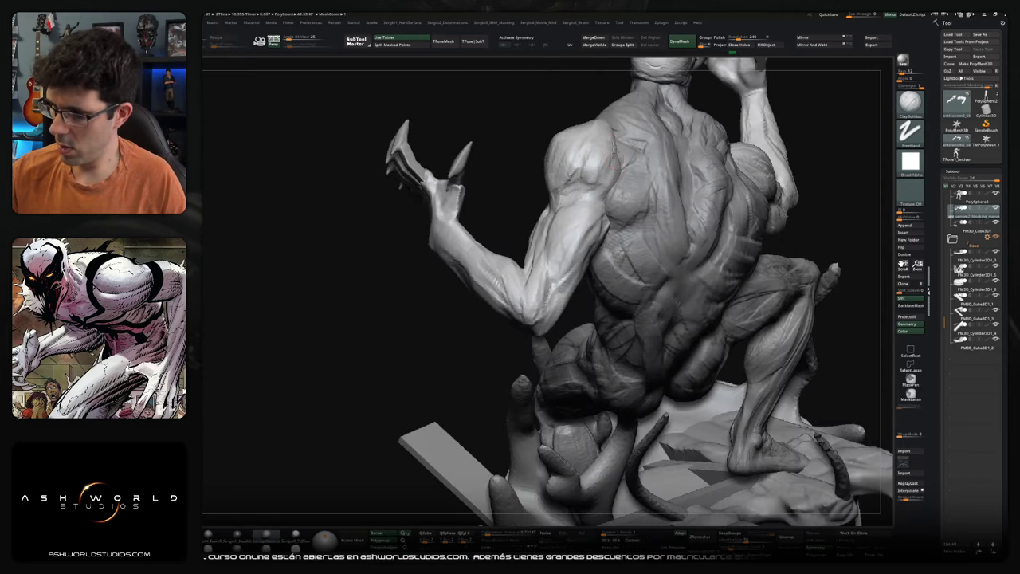
drag(594, 142, 591, 118)
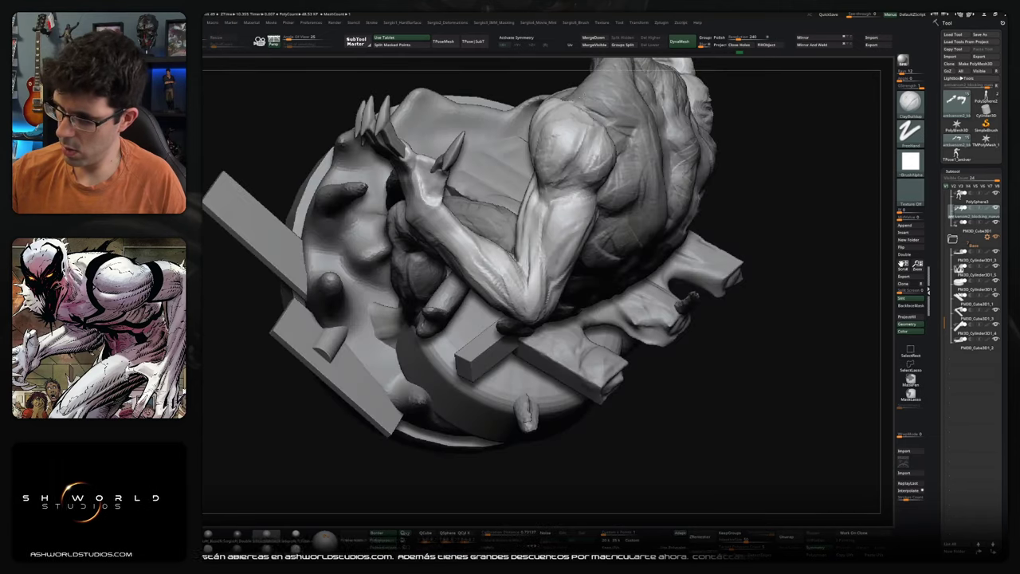
drag(602, 121, 596, 142)
key(b)
key(m)
key(v)
mouse_move(556, 170)
mouse_down()
mouse_move(538, 189)
mouse_move(554, 231)
mouse_move(587, 243)
mouse_move(550, 254)
mouse_up()
key(b)
key(c)
key(b)
right_drag(571, 229, 567, 209)
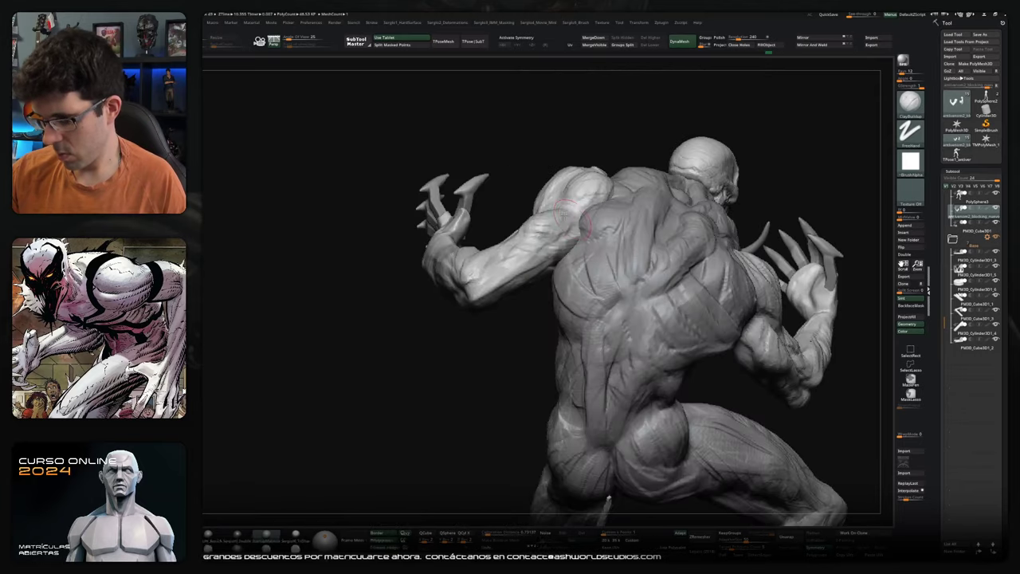
right_drag(554, 252, 540, 269)
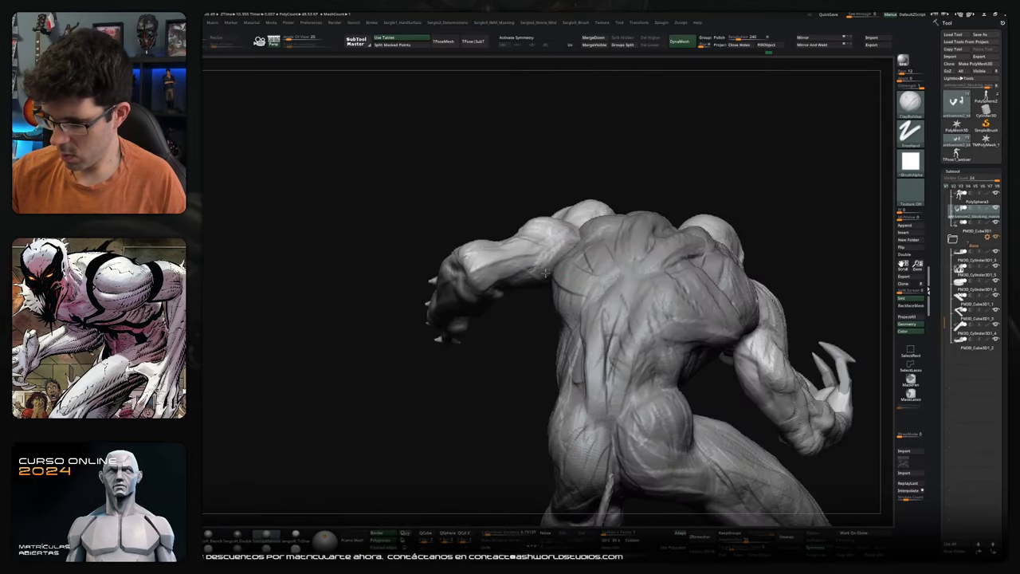
mouse_move(539, 288)
right_down()
mouse_move(552, 263)
mouse_move(480, 280)
right_up()
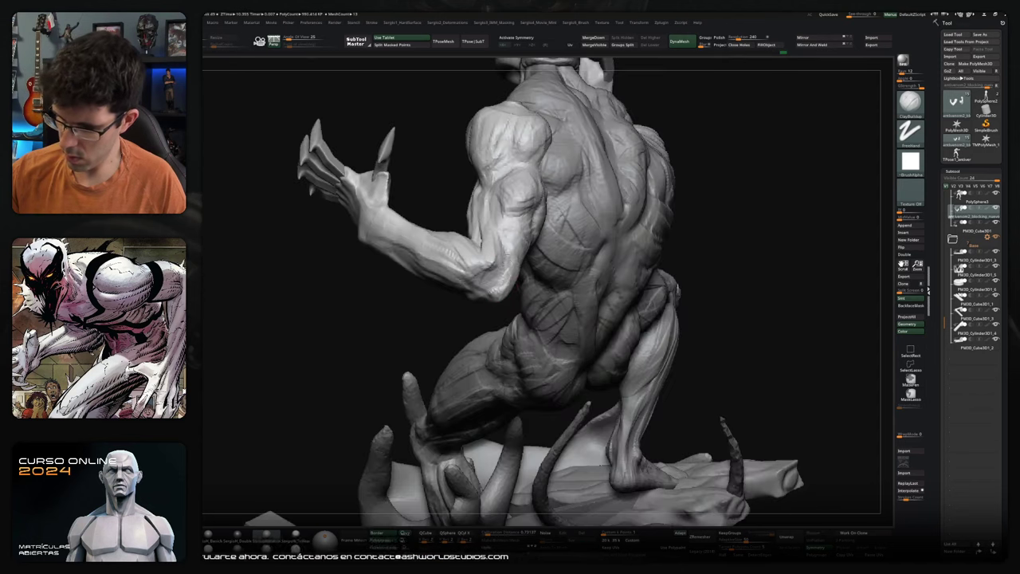
right_drag(493, 237, 466, 271)
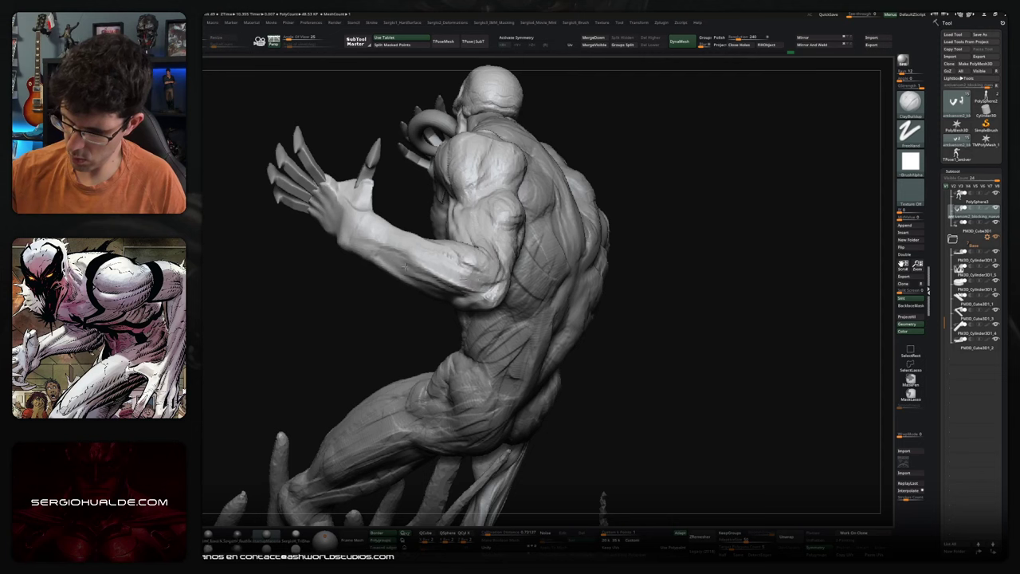
mouse_move(466, 279)
right_down()
mouse_move(484, 281)
mouse_move(488, 339)
mouse_move(530, 315)
right_up()
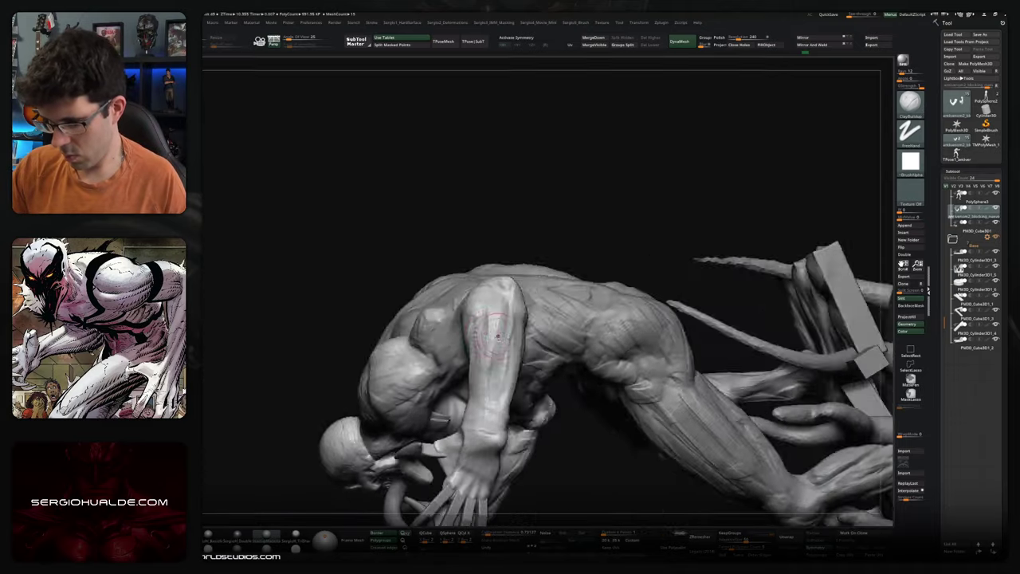
- Switch from Move to the ClayBuildup brush while orbiting around the clawed arm and torso
mouse_move(524, 291)
right_down()
mouse_move(544, 340)
mouse_move(527, 314)
mouse_move(498, 390)
mouse_move(486, 392)
right_up()
key(b)
key(m)
key(v)
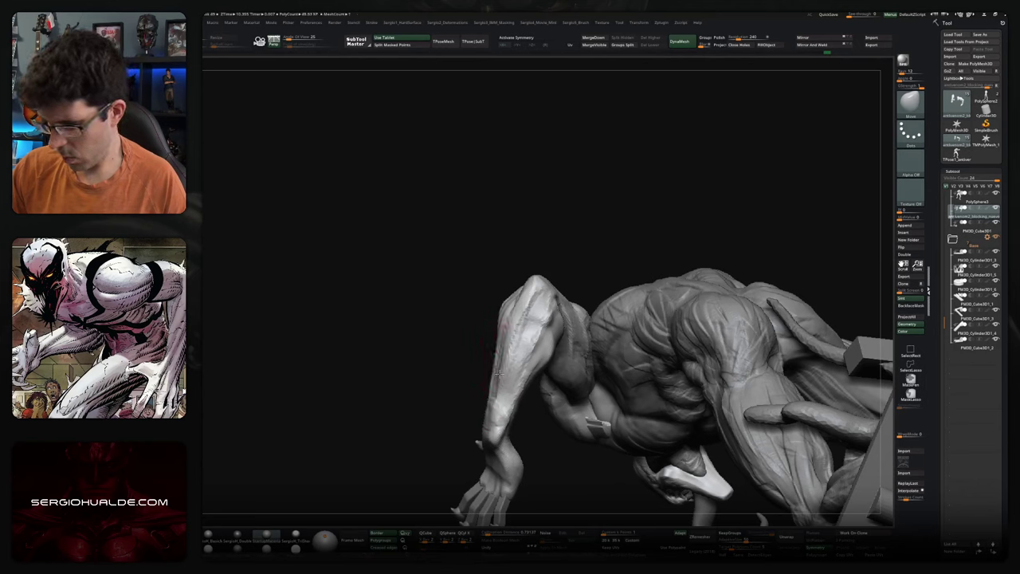
mouse_move(488, 383)
right_down()
mouse_move(506, 410)
mouse_move(550, 320)
mouse_move(573, 313)
mouse_move(561, 328)
right_up()
key(b)
key(c)
key(b)
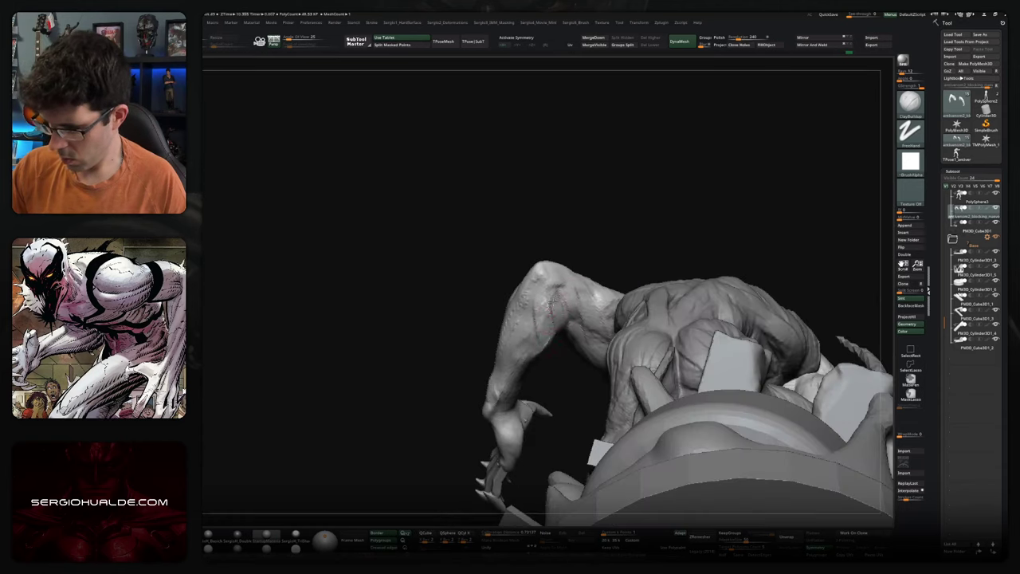
mouse_move(554, 298)
right_down()
mouse_move(521, 323)
mouse_move(518, 393)
right_up()
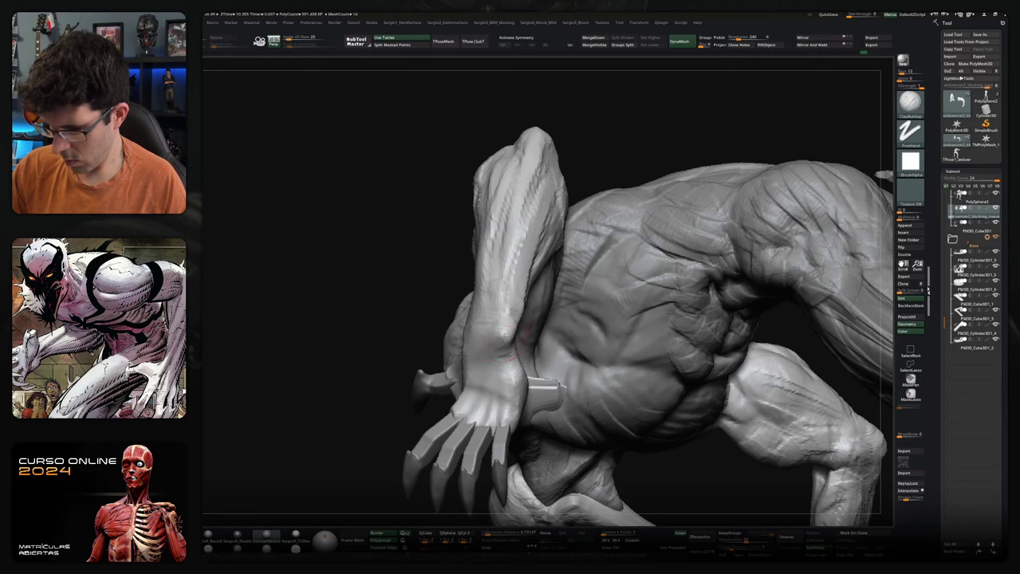
right_drag(507, 325, 519, 368)
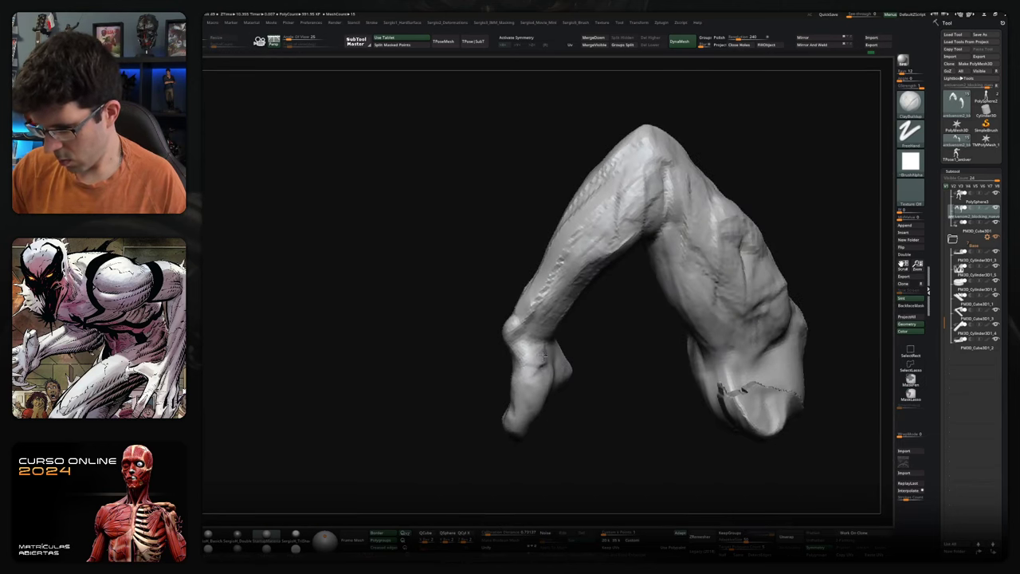
- Sculpt and smooth vertical striations on the forearm, then isolate the claw pieces
right_drag(529, 363, 552, 373)
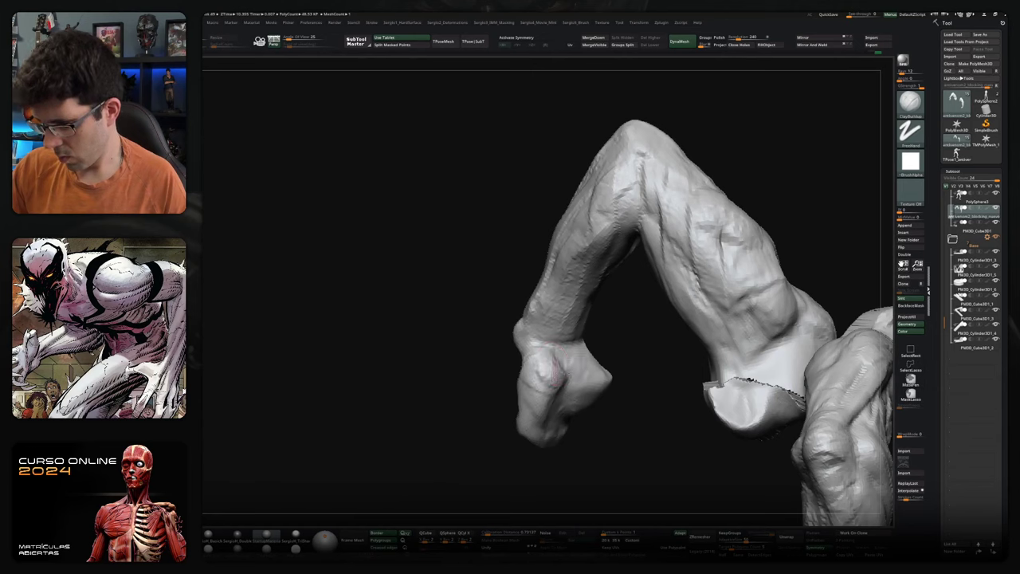
mouse_move(526, 387)
right_down()
mouse_move(510, 375)
mouse_move(502, 390)
right_up()
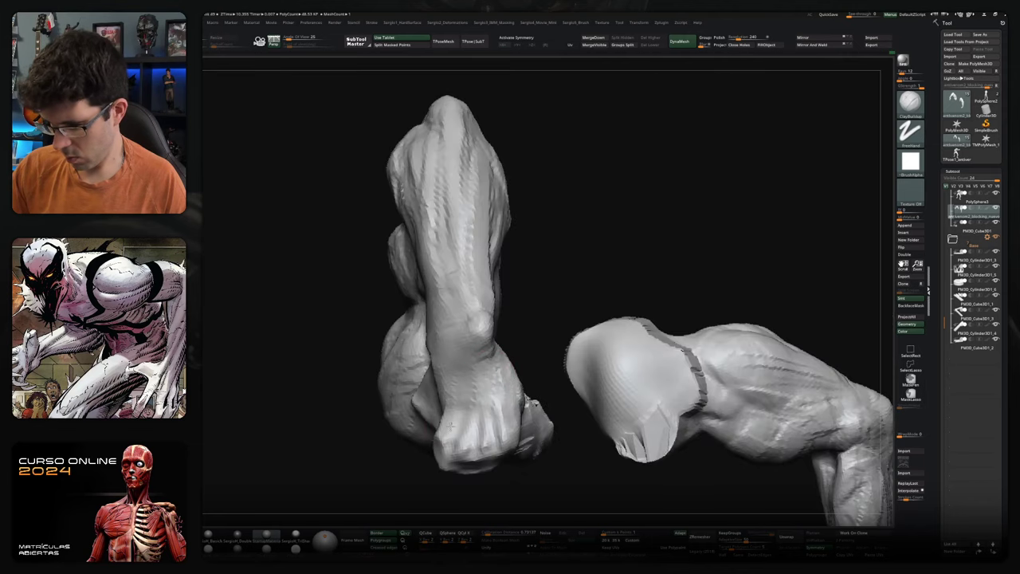
right_drag(466, 394, 466, 392)
drag(465, 391, 468, 441)
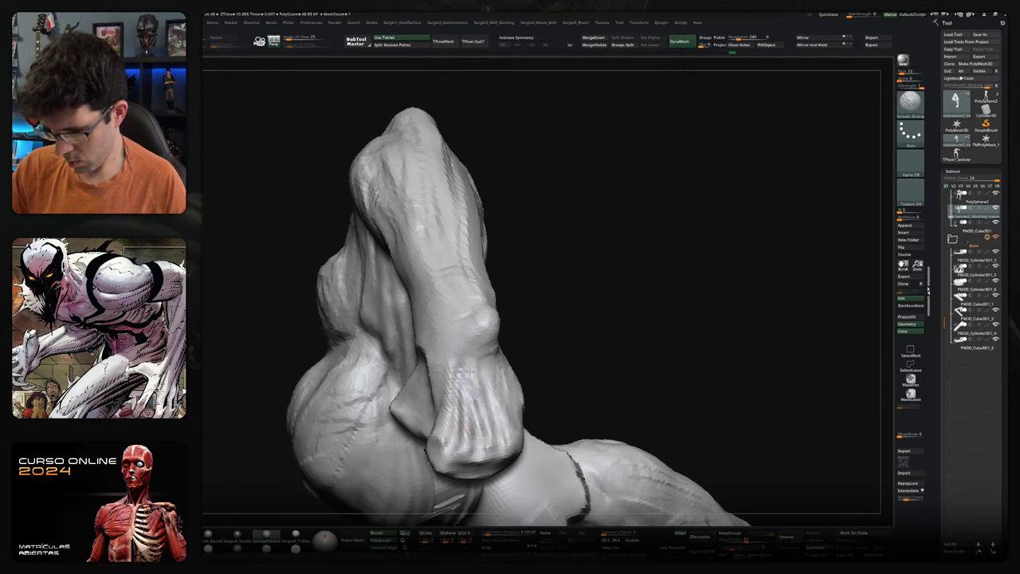
shift+drag(471, 442, 487, 384)
mouse_move(487, 384)
right_down()
mouse_move(507, 384)
mouse_move(476, 385)
right_up()
mouse_move(482, 444)
right_down()
mouse_move(454, 407)
mouse_move(439, 423)
right_up()
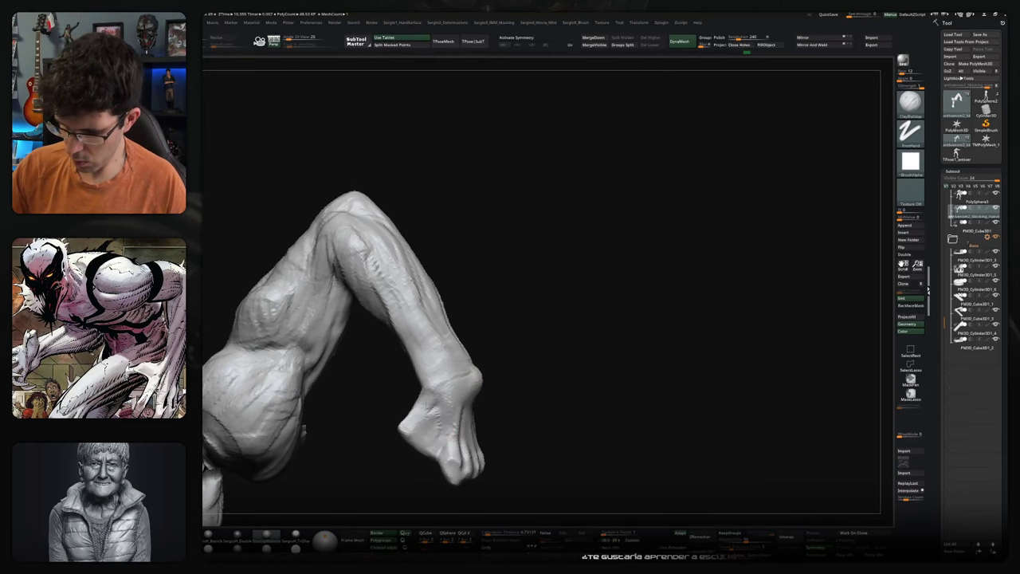
mouse_move(438, 430)
right_down()
mouse_move(493, 341)
mouse_move(558, 303)
mouse_move(529, 301)
mouse_move(528, 391)
mouse_move(526, 351)
right_up()
ctrl+shift+click(530, 375)
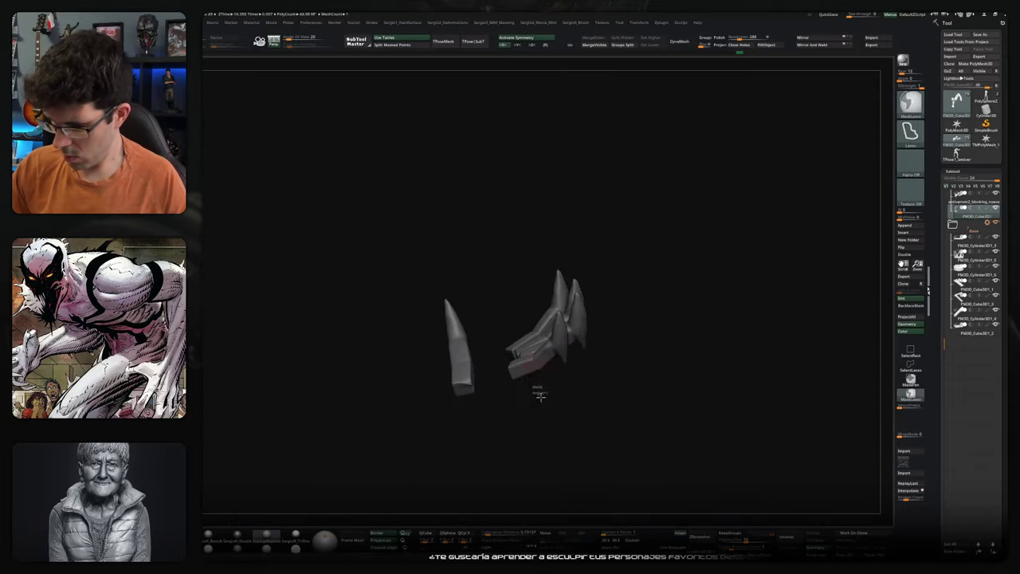
- Rotate all claw pieces together around Y and stretch them along X with the gizmo
key(w)
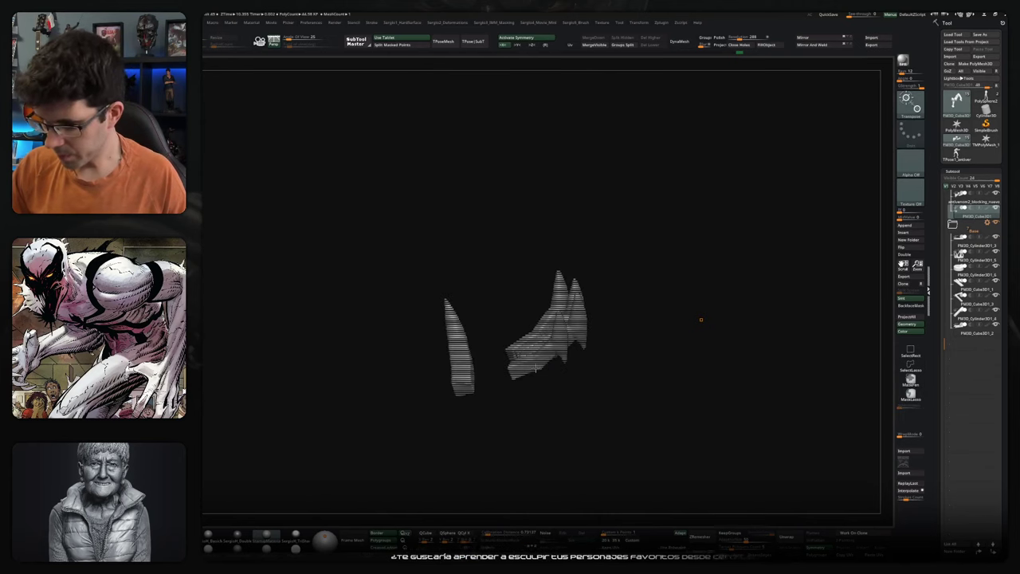
click(525, 371)
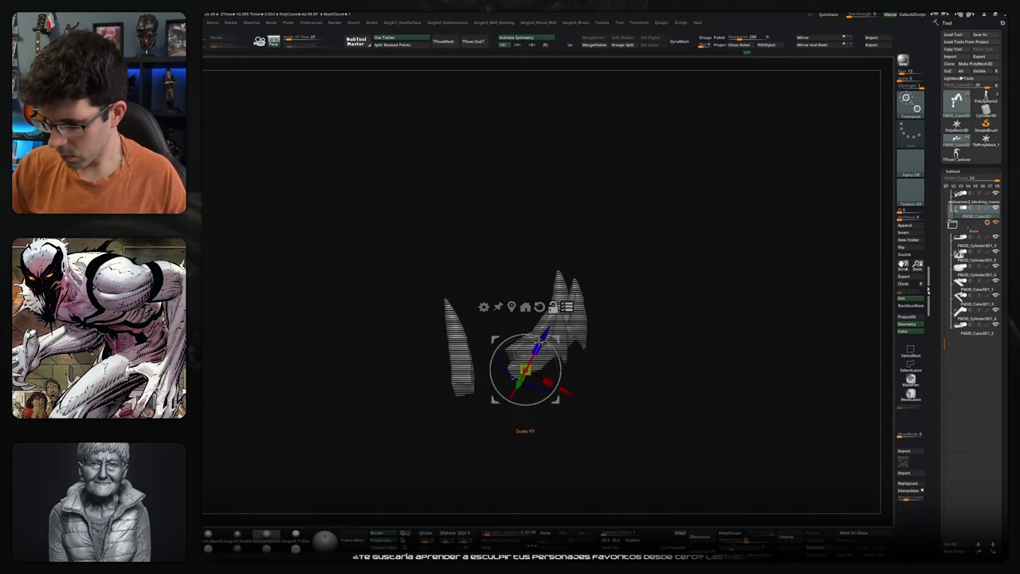
drag(555, 330, 541, 360)
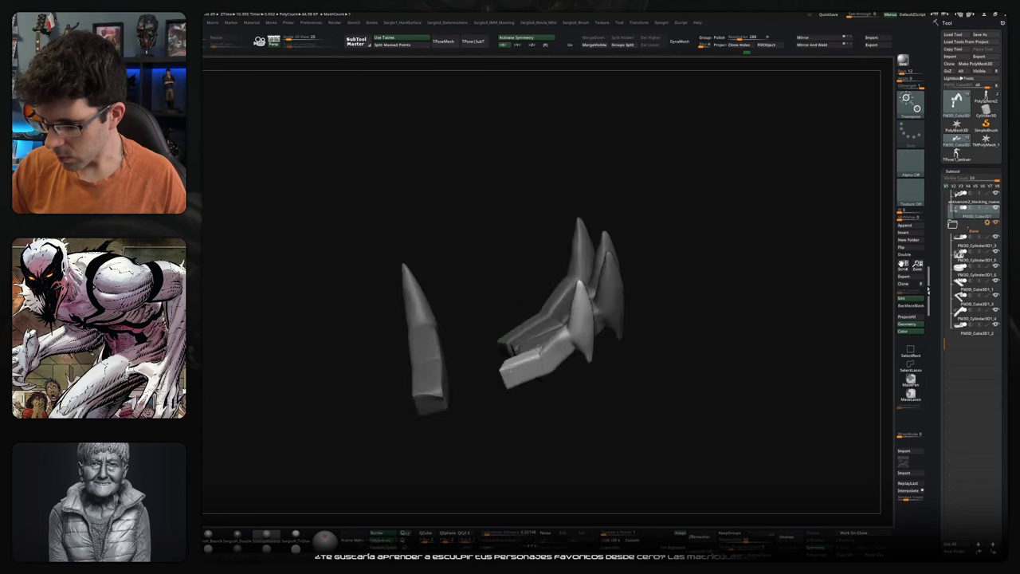
mouse_move(541, 360)
mouse_down()
mouse_move(533, 351)
mouse_move(491, 373)
mouse_up()
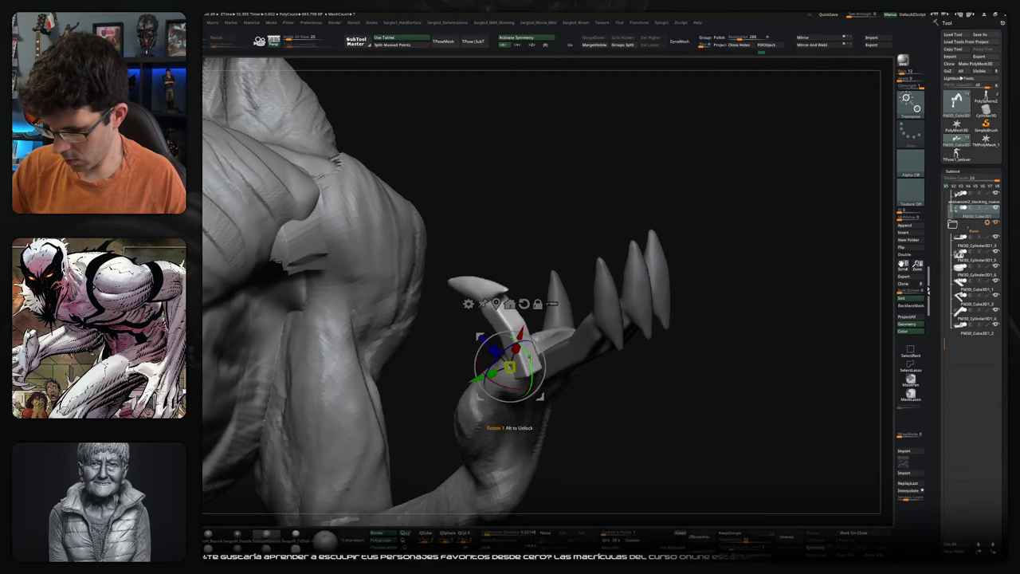
- Orbit around the hand and tilt the selected claw finger
drag(701, 239, 606, 263)
mouse_move(470, 339)
mouse_down()
mouse_move(465, 320)
mouse_move(514, 371)
mouse_up()
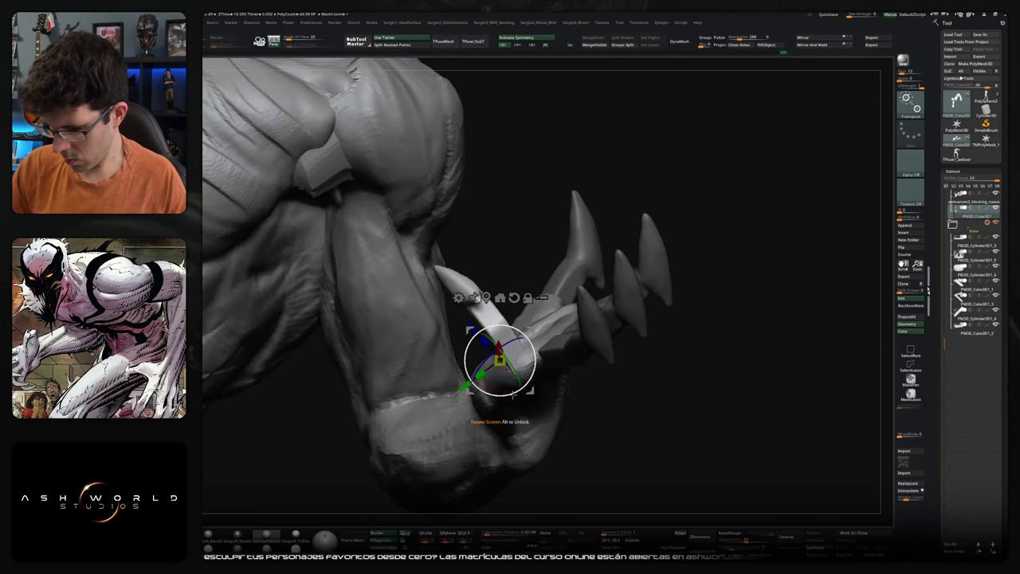
drag(529, 355, 534, 347)
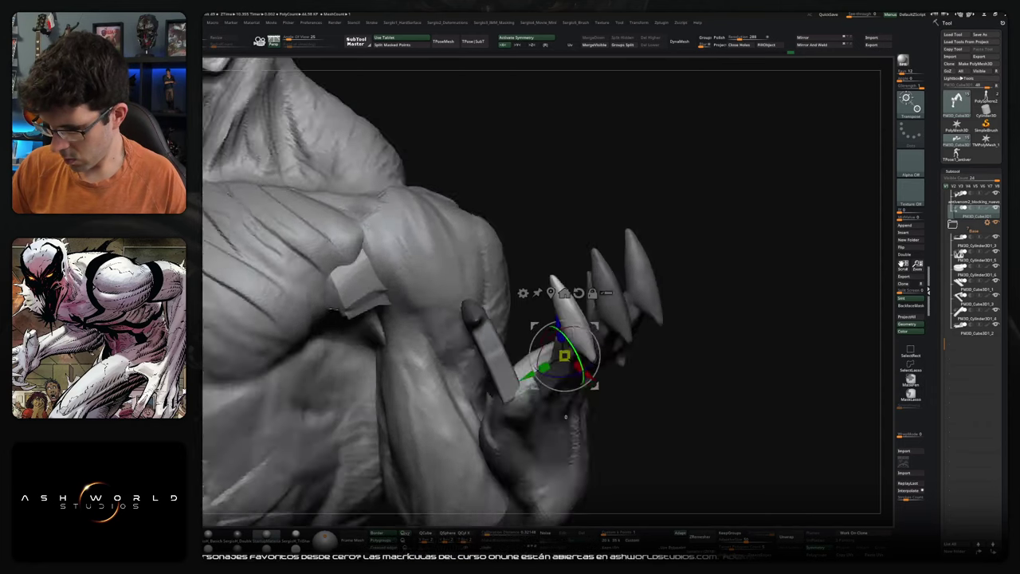
drag(574, 356, 518, 351)
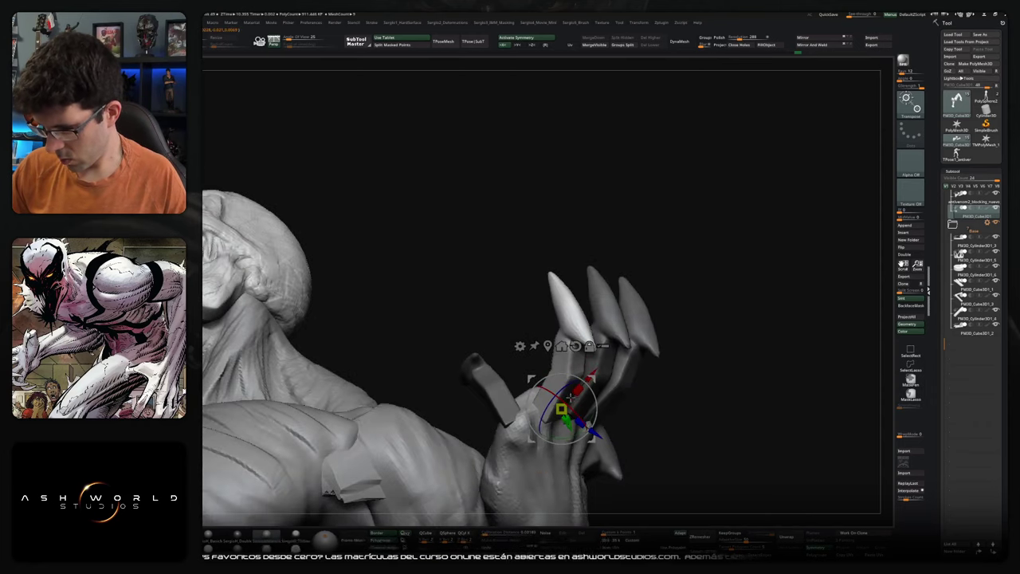
- Move the pivot onto the finger and bend the claw so its tip curls left
click(565, 399)
click(563, 403)
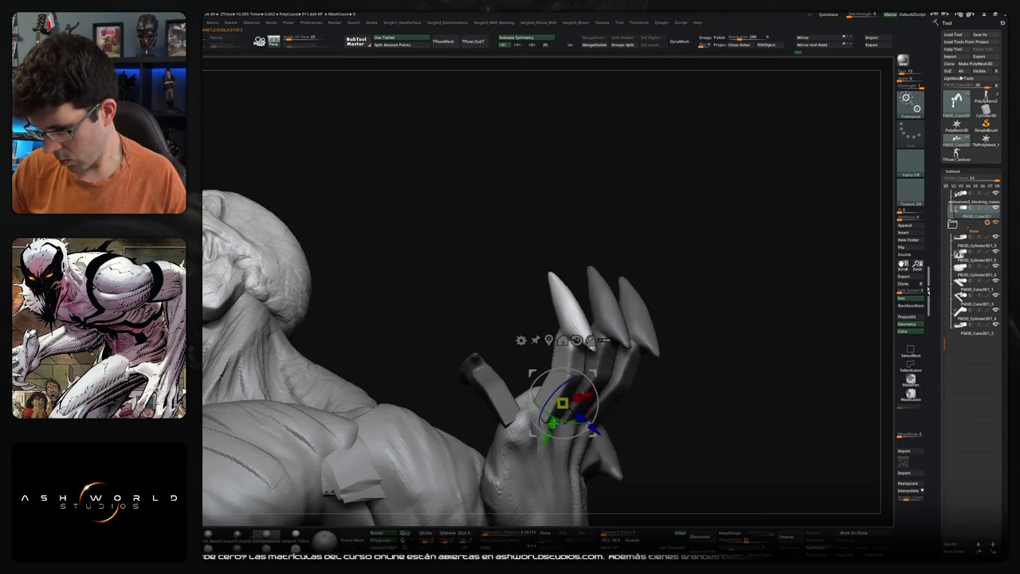
drag(586, 394, 584, 383)
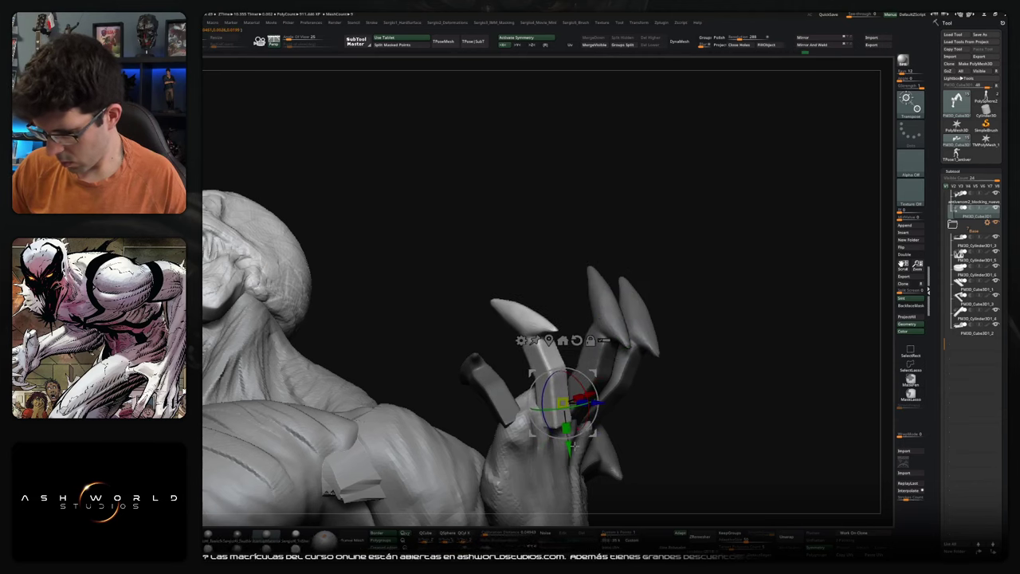
mouse_move(576, 443)
mouse_down()
mouse_move(589, 405)
mouse_move(575, 374)
mouse_up()
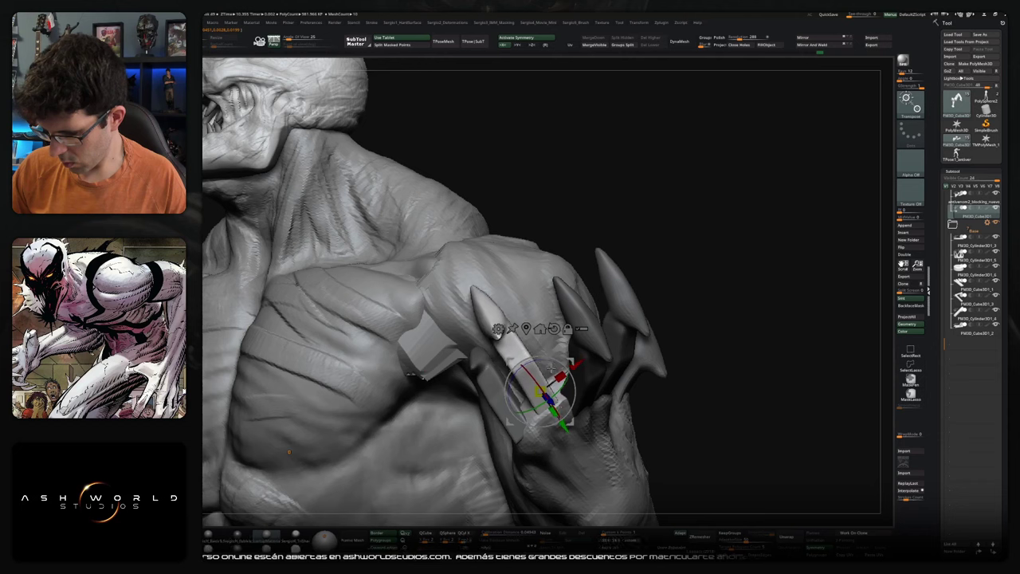
drag(574, 369, 571, 373)
mouse_move(572, 388)
right_down()
mouse_move(661, 365)
mouse_move(640, 351)
mouse_move(640, 328)
mouse_move(607, 379)
right_up()
mouse_move(622, 426)
right_down()
mouse_move(661, 375)
mouse_move(558, 414)
mouse_move(577, 434)
mouse_move(558, 414)
mouse_move(486, 447)
mouse_move(570, 431)
right_up()
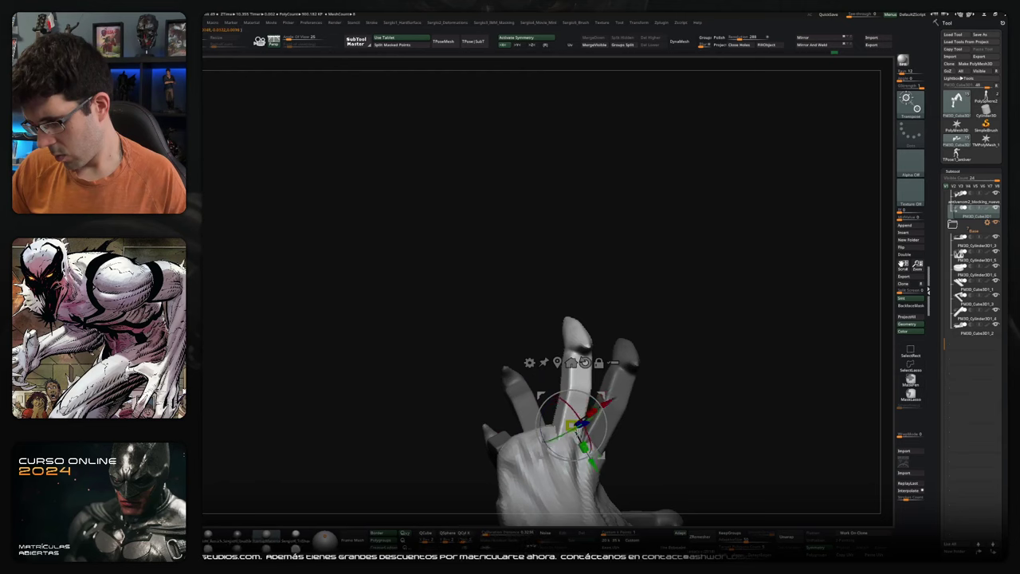
- Raise and nudge the selected claw finger so the hand curls under the tongue
mouse_move(570, 430)
right_down()
mouse_move(542, 454)
mouse_move(562, 478)
right_up()
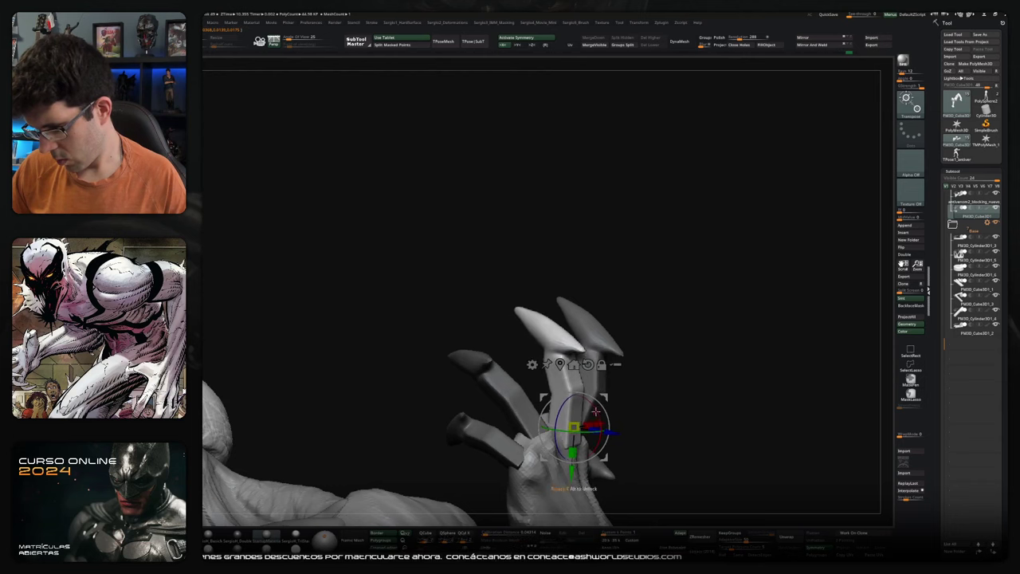
drag(560, 470, 560, 455)
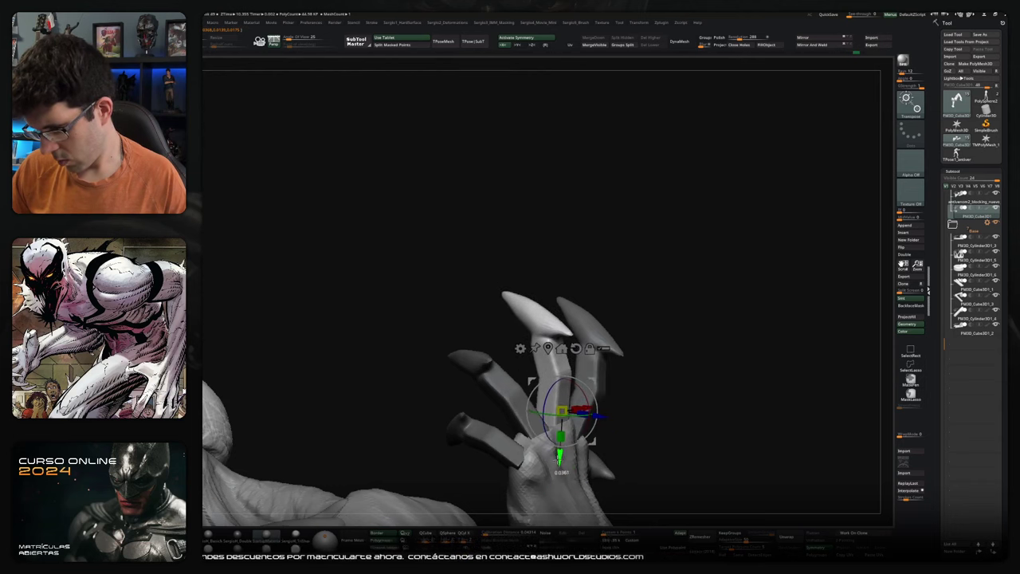
right_drag(560, 459, 579, 412)
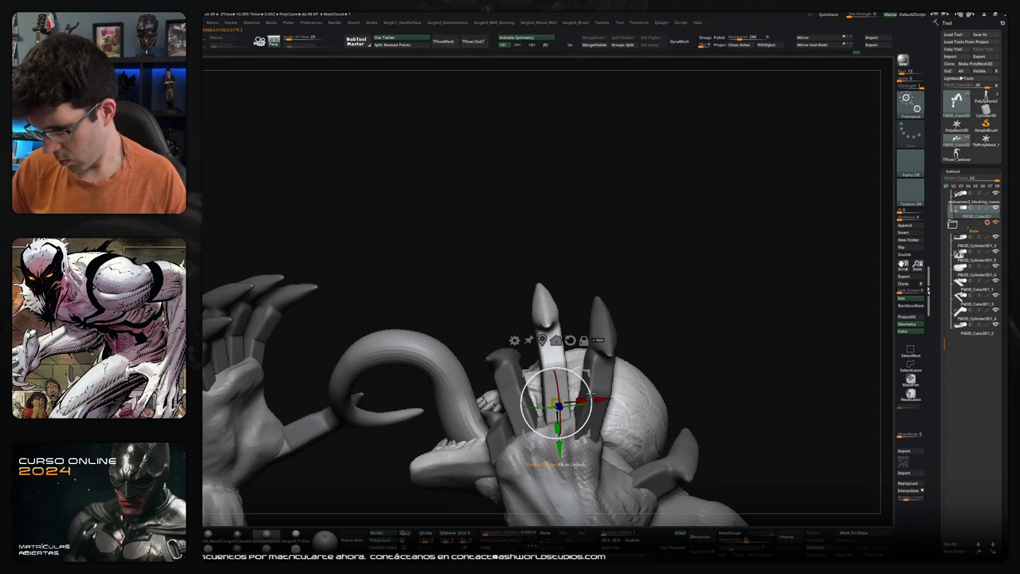
drag(560, 450, 559, 442)
mouse_move(566, 447)
right_down()
mouse_move(617, 432)
mouse_move(582, 374)
mouse_move(600, 413)
right_up()
right_drag(623, 363, 623, 360)
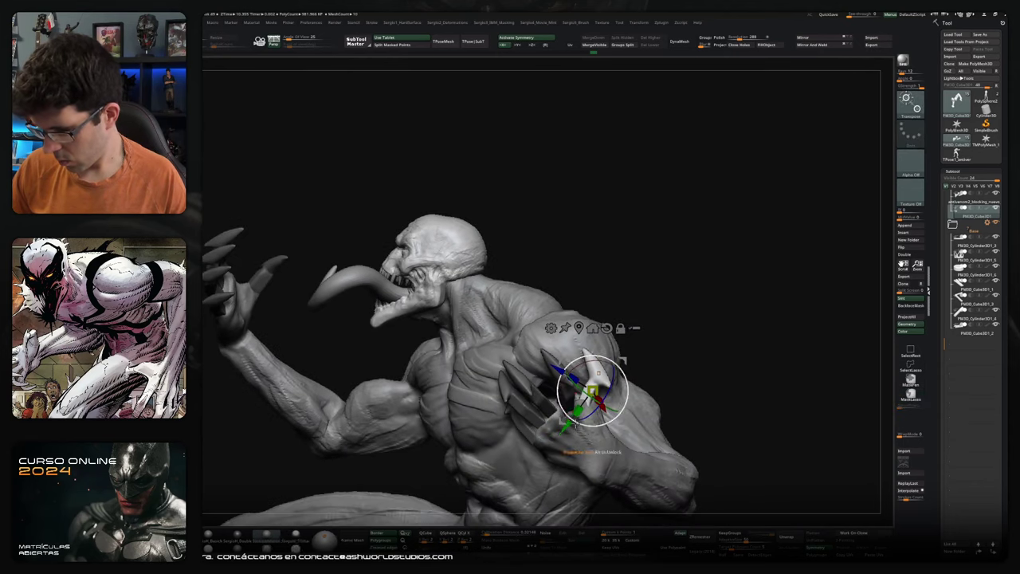
- Check the hand pose from several angles, placing the gizmo back on the clawed hand
key(q)
mouse_move(573, 421)
right_down()
mouse_move(604, 440)
mouse_move(610, 422)
right_up()
key(w)
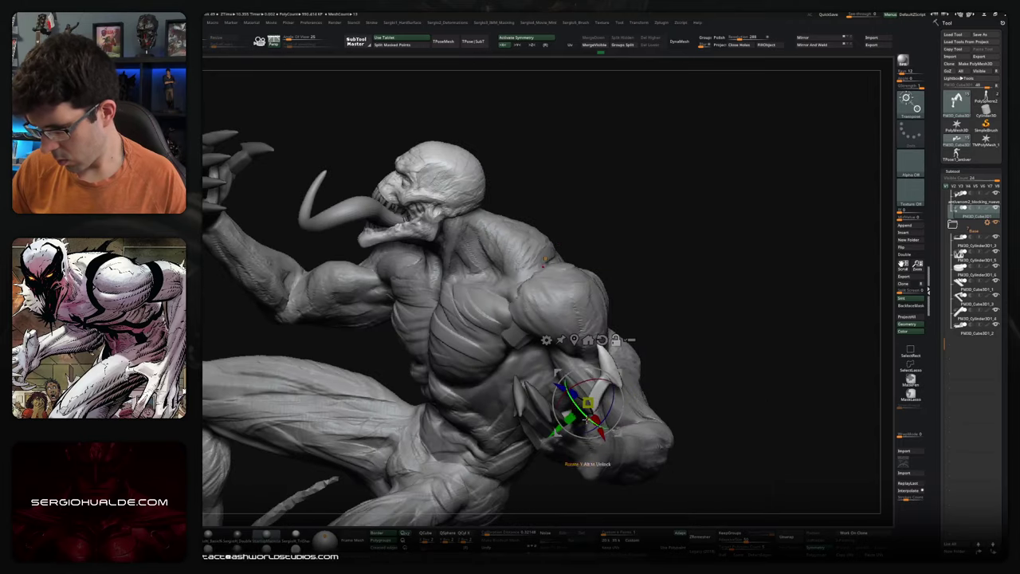
mouse_move(605, 403)
right_down()
mouse_move(820, 387)
mouse_move(688, 396)
right_up()
key(q)
mouse_move(628, 430)
right_down()
mouse_move(644, 413)
mouse_move(641, 361)
mouse_move(670, 323)
mouse_move(637, 387)
mouse_move(525, 374)
mouse_move(565, 391)
mouse_move(568, 366)
right_up()
key(w)
click(554, 363)
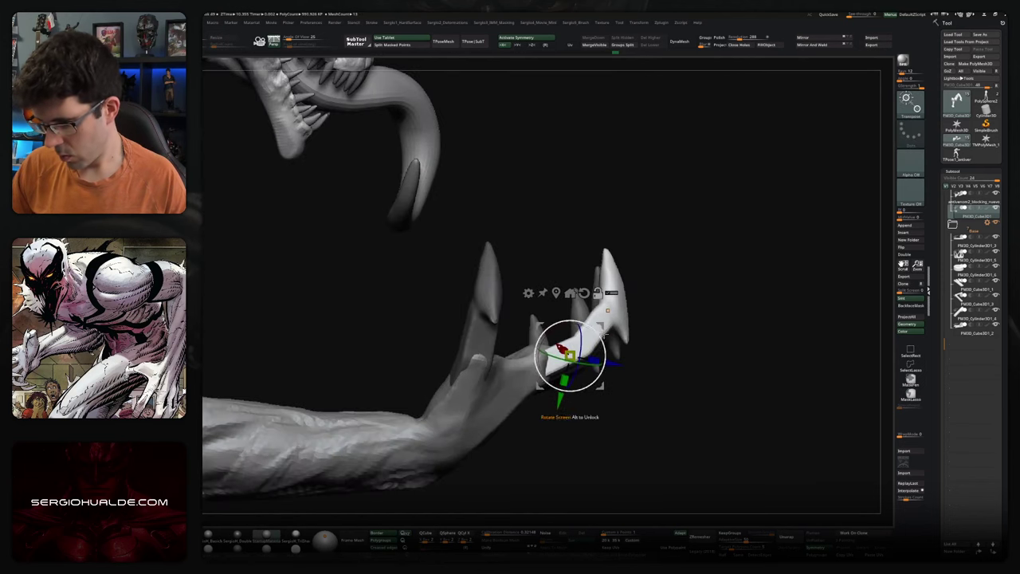
mouse_move(608, 310)
right_down()
mouse_move(719, 393)
mouse_move(683, 342)
right_up()
key(q)
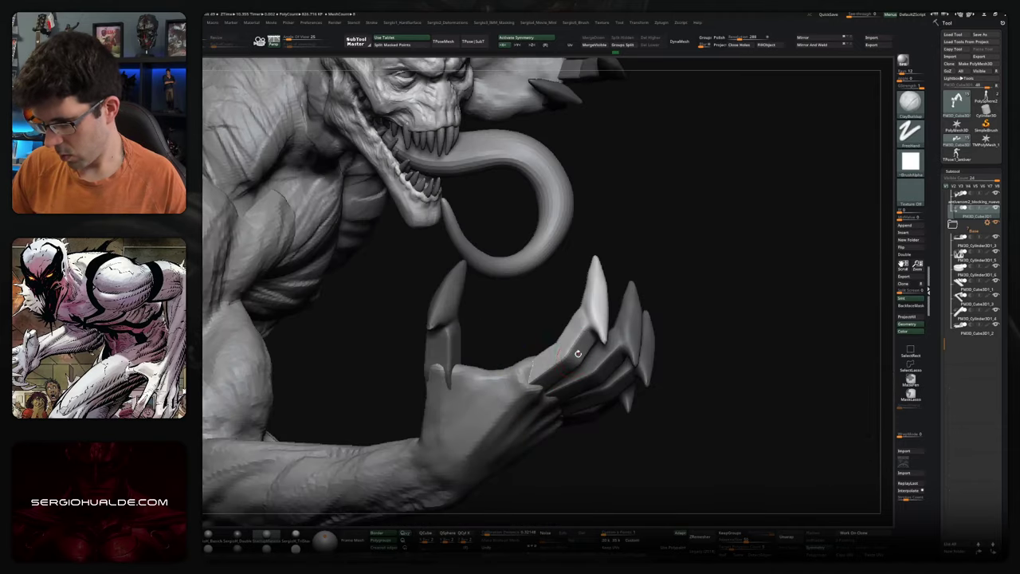
right_drag(570, 362, 543, 401)
- Isolate the claw pieces, rotate them slightly, and show the whole creature again
ctrl+shift+click(543, 401)
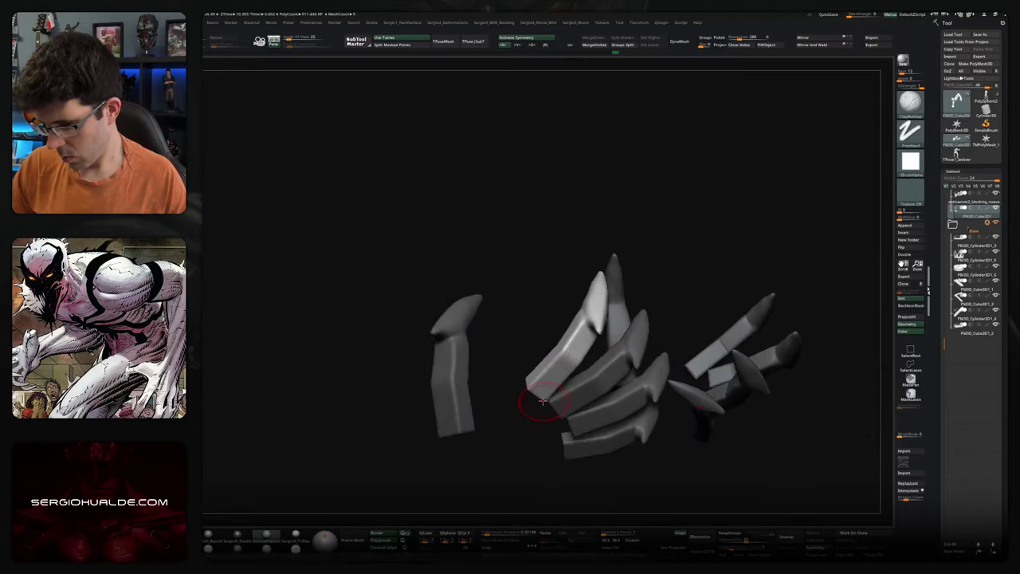
key(w)
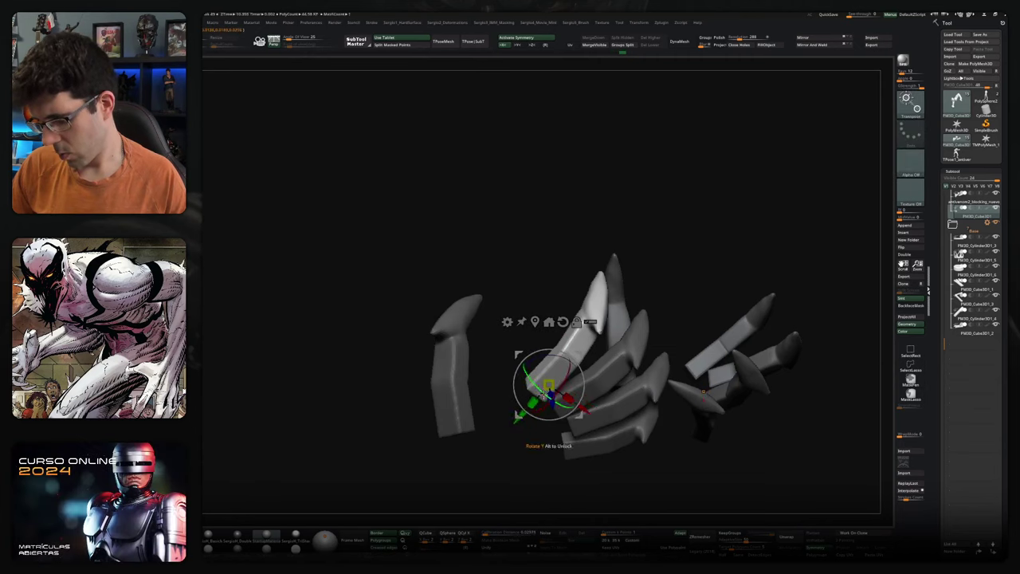
right_drag(704, 392, 650, 379)
ctrl+shift+click(646, 378)
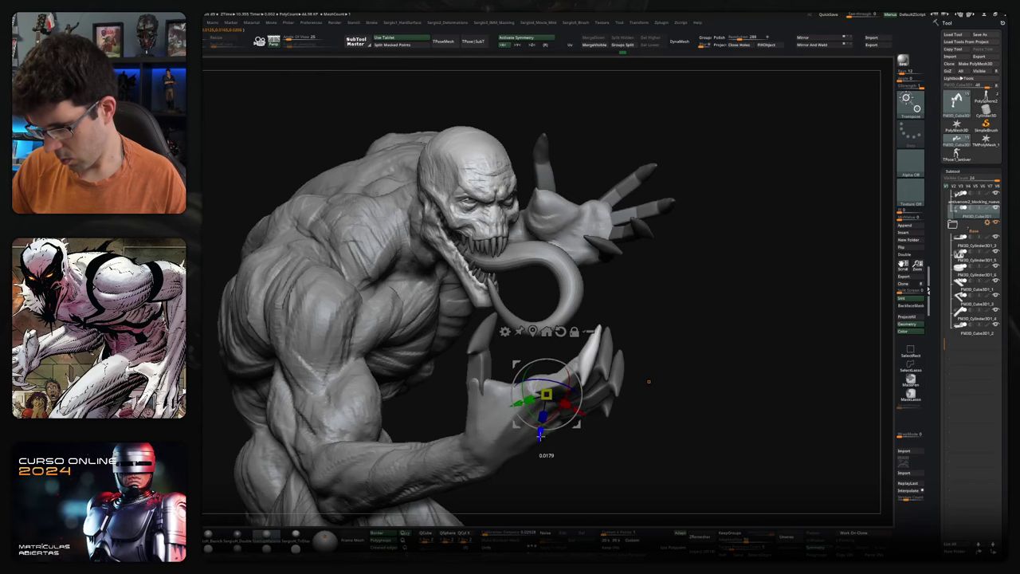
- Rotate the claw fingers near the face, checking them from side and front angles
drag(648, 381, 550, 519)
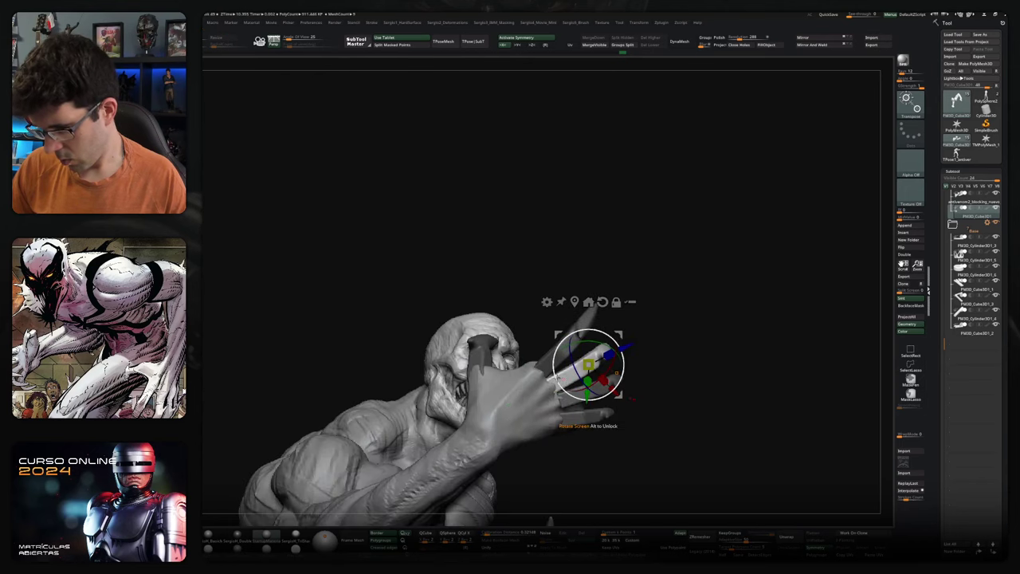
key(ctrl+z)
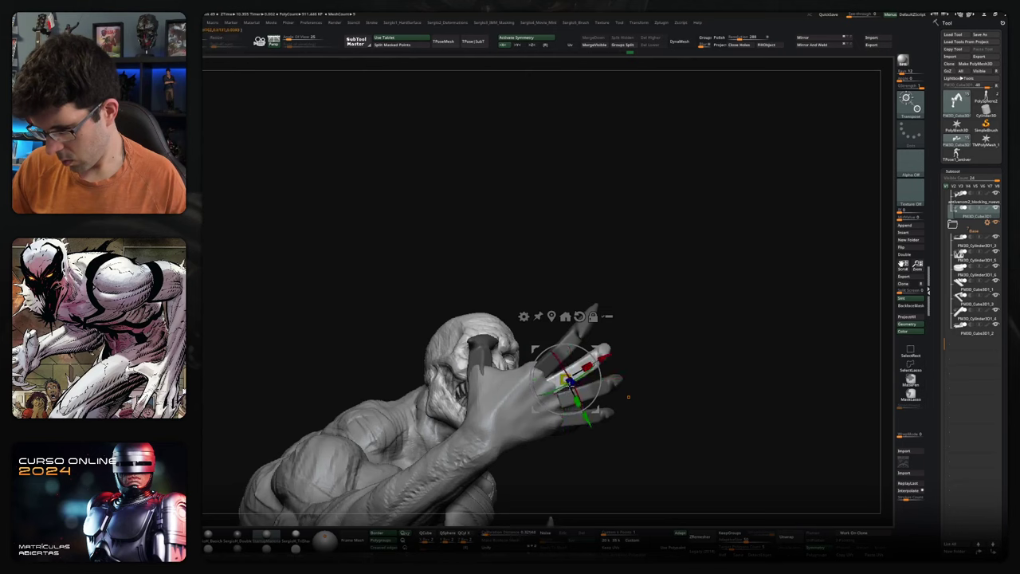
drag(628, 397, 633, 411)
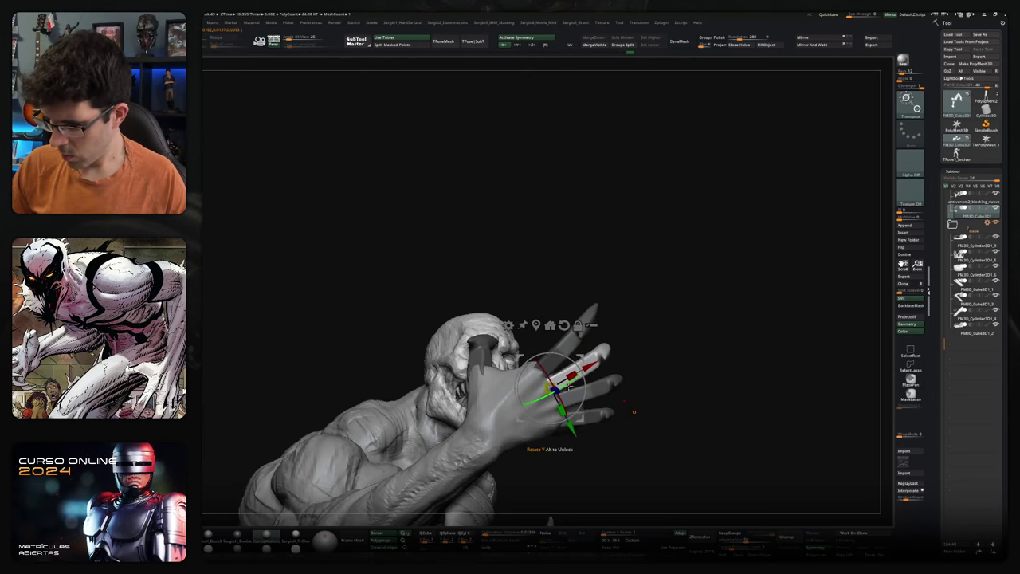
mouse_move(633, 411)
mouse_down()
mouse_move(616, 392)
mouse_move(624, 410)
mouse_move(631, 402)
mouse_up()
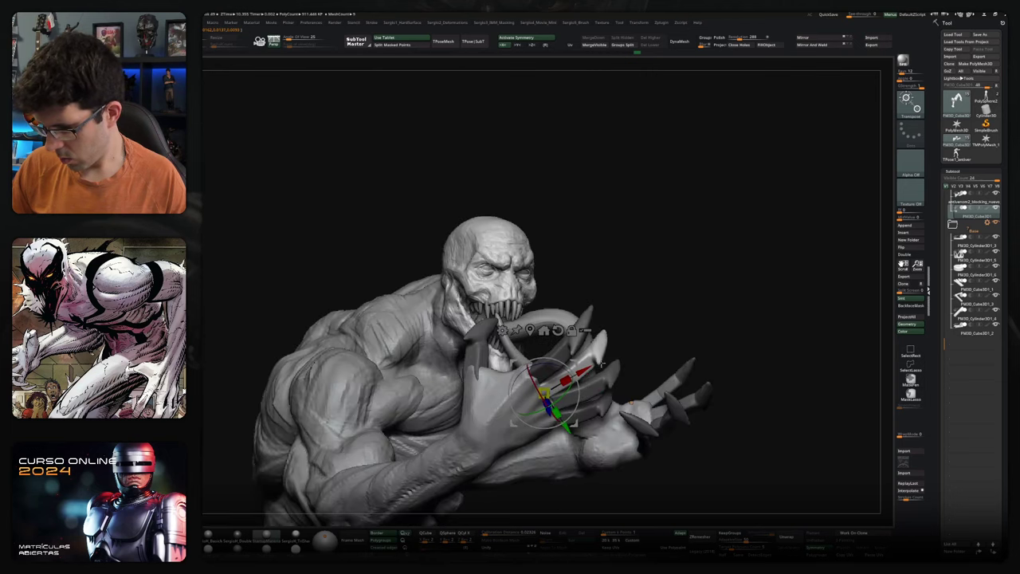
drag(602, 364, 623, 398)
mouse_move(638, 363)
mouse_down()
mouse_move(629, 375)
mouse_move(644, 357)
mouse_move(563, 391)
mouse_up()
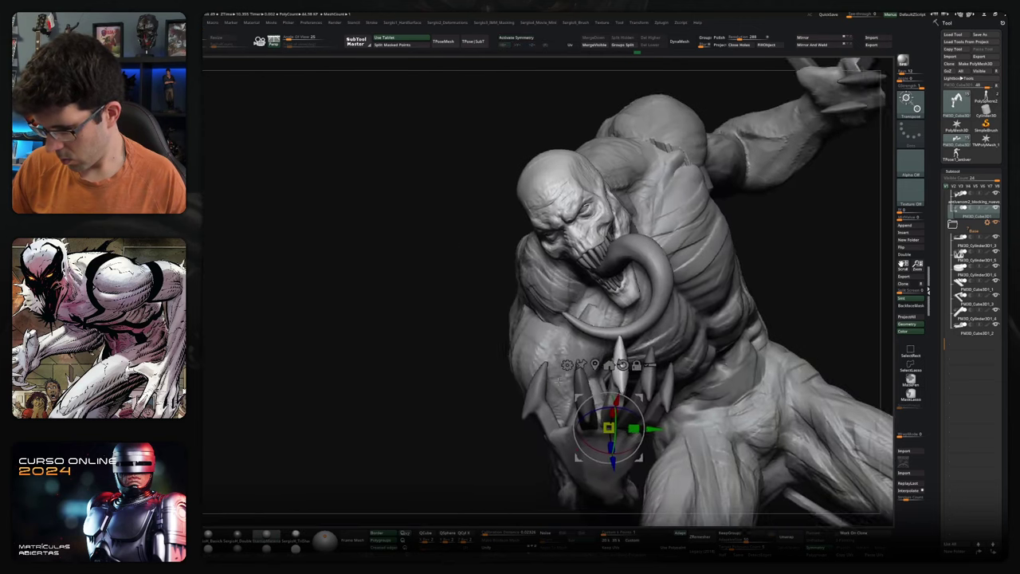
- Move the gizmo pivot onto the hand and scale the selected claw piece
click(563, 392)
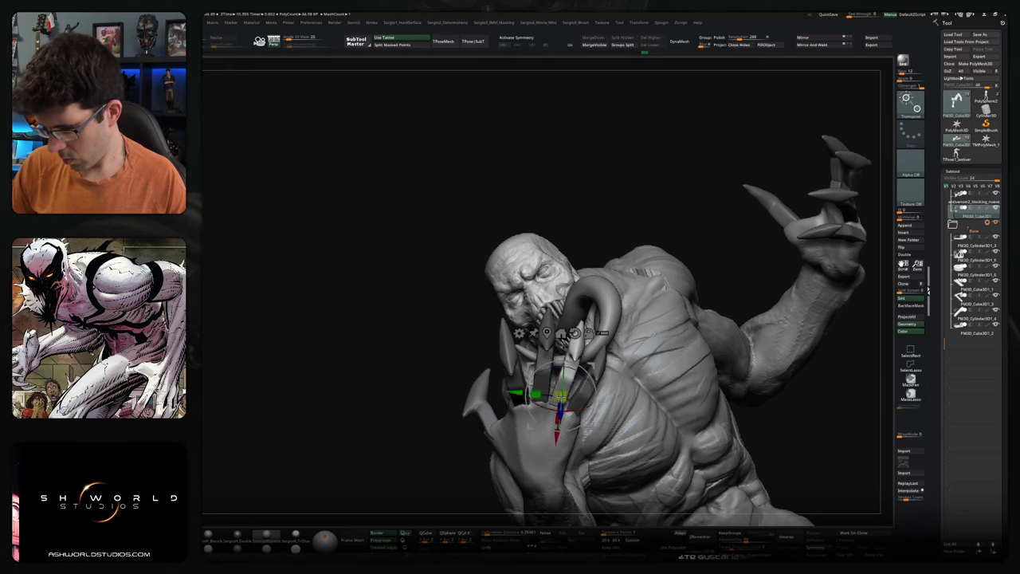
click(558, 407)
drag(561, 397, 567, 386)
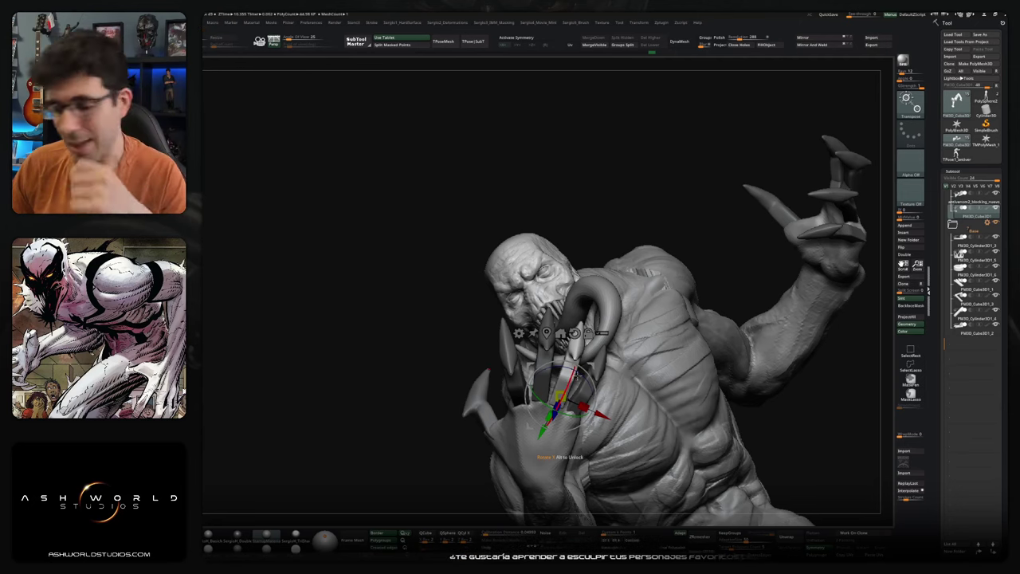
- Rotate a claw slightly around the pivot, fine-tuning its angle from a side profile
drag(567, 368, 559, 379)
drag(488, 381, 495, 407)
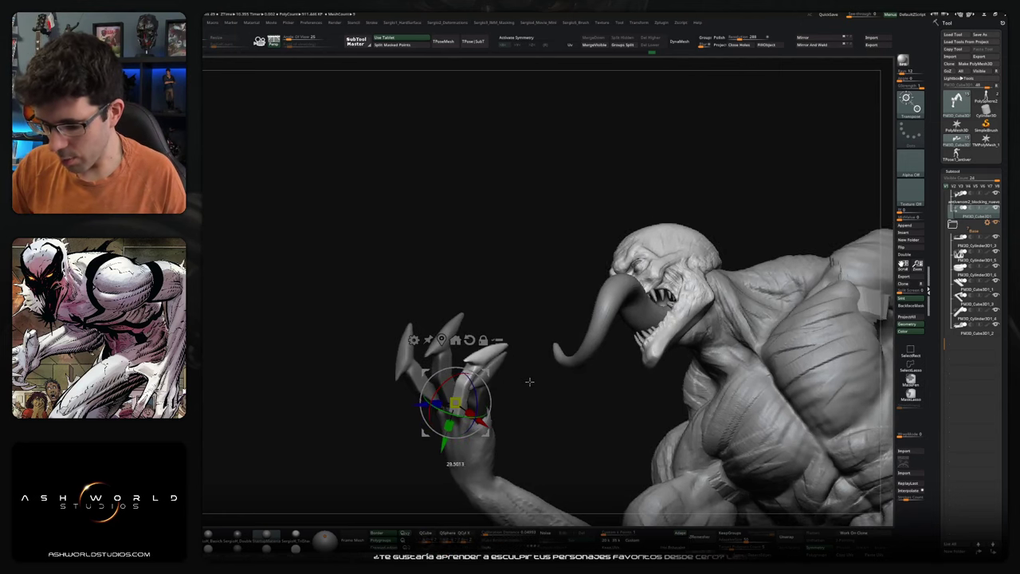
drag(497, 346, 470, 403)
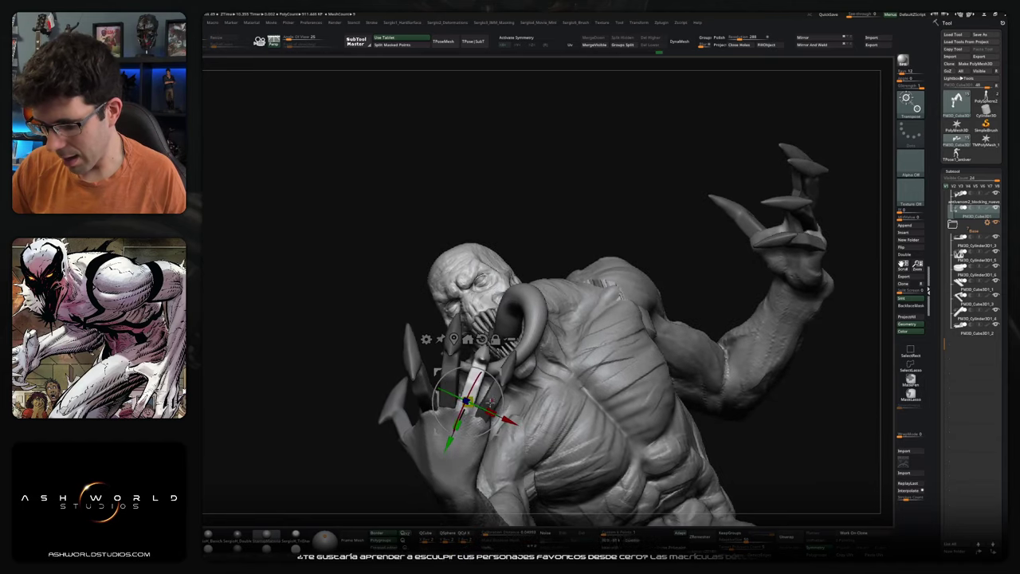
mouse_move(470, 402)
mouse_down()
mouse_move(459, 397)
mouse_move(454, 408)
mouse_up()
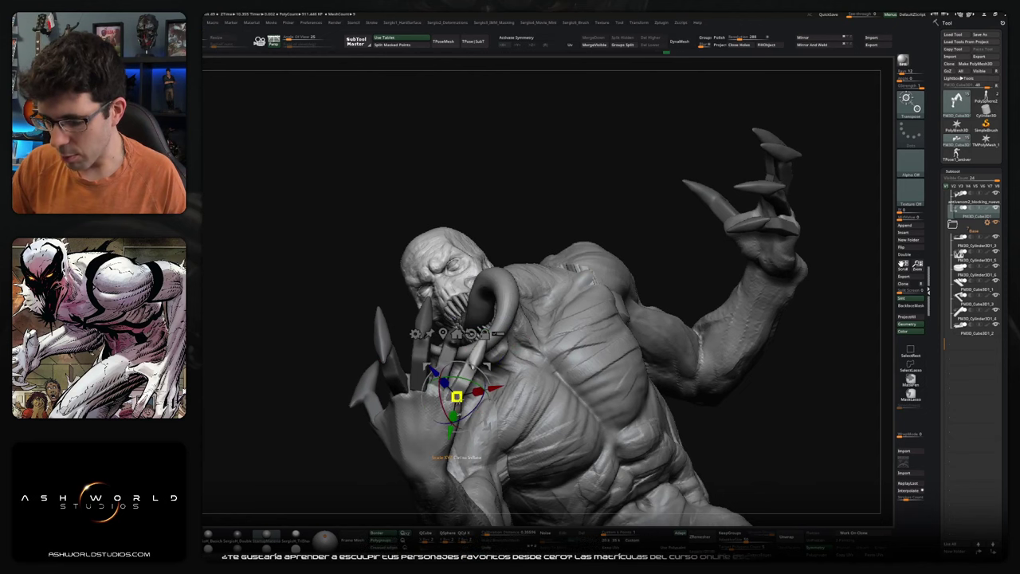
- Set the pivot on the chest-level hand and rotate its top claw outward
click(458, 396)
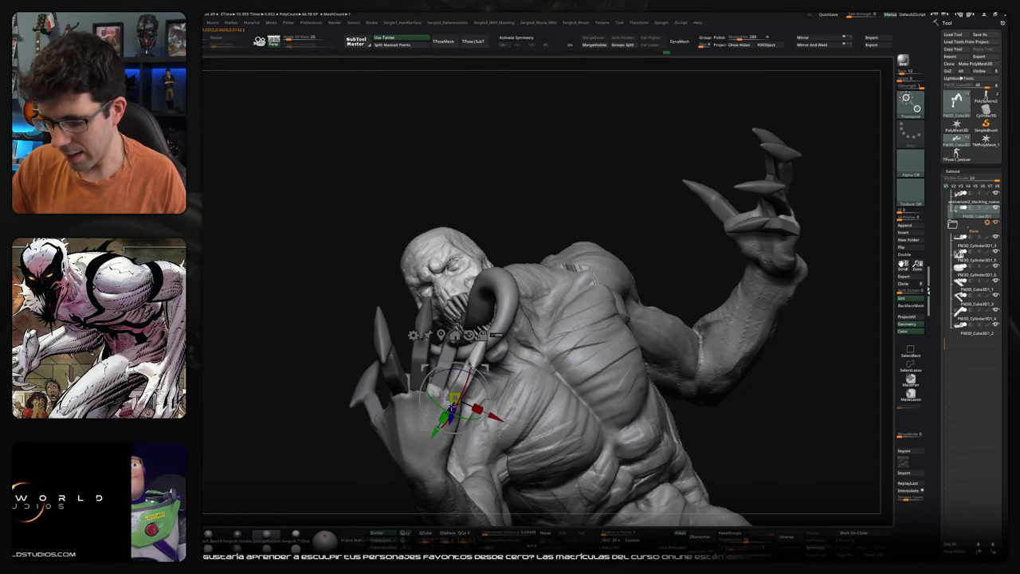
mouse_move(476, 383)
mouse_down()
mouse_move(451, 423)
mouse_move(470, 425)
mouse_up()
drag(495, 353, 500, 353)
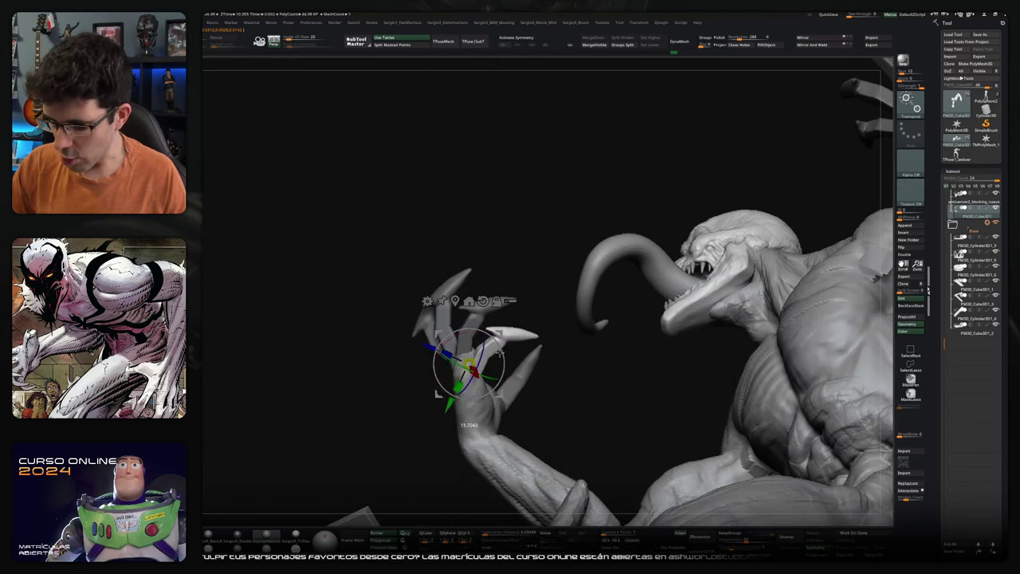
drag(558, 399, 494, 391)
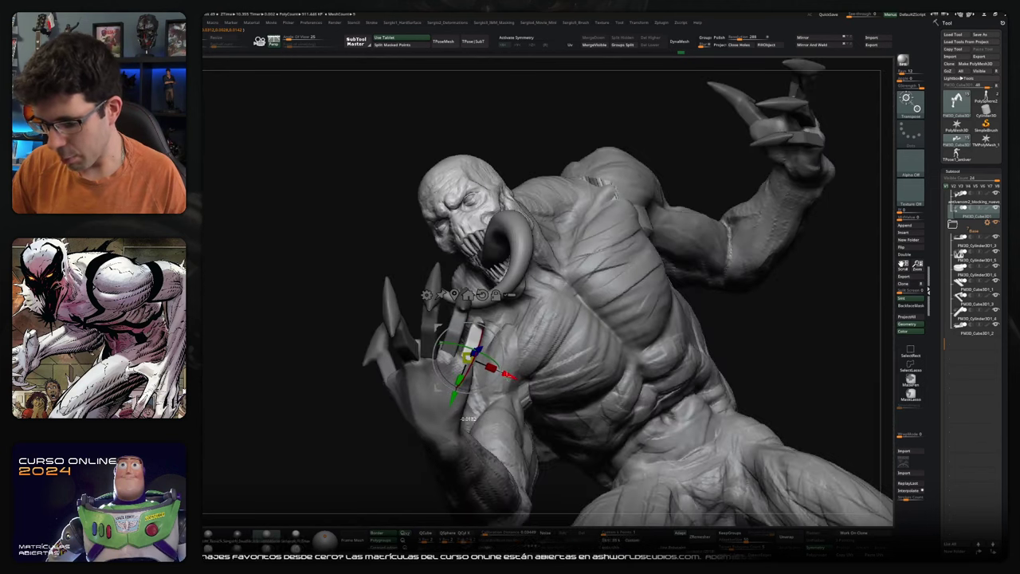
mouse_move(466, 414)
mouse_down()
mouse_move(494, 358)
mouse_move(496, 387)
mouse_move(451, 353)
mouse_move(435, 156)
mouse_move(486, 335)
mouse_move(402, 375)
mouse_up()
- Rotate a finger slightly about a pivot on it, then leave Gizmo mode and view the full statue
alt+click(393, 331)
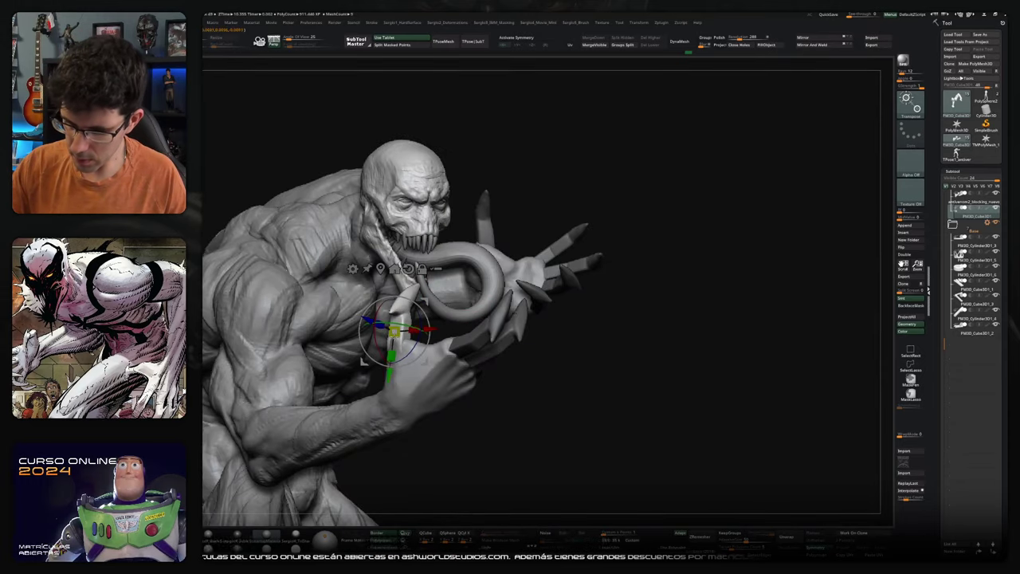
mouse_move(393, 330)
mouse_down()
mouse_move(402, 329)
mouse_move(394, 319)
mouse_move(414, 317)
mouse_up()
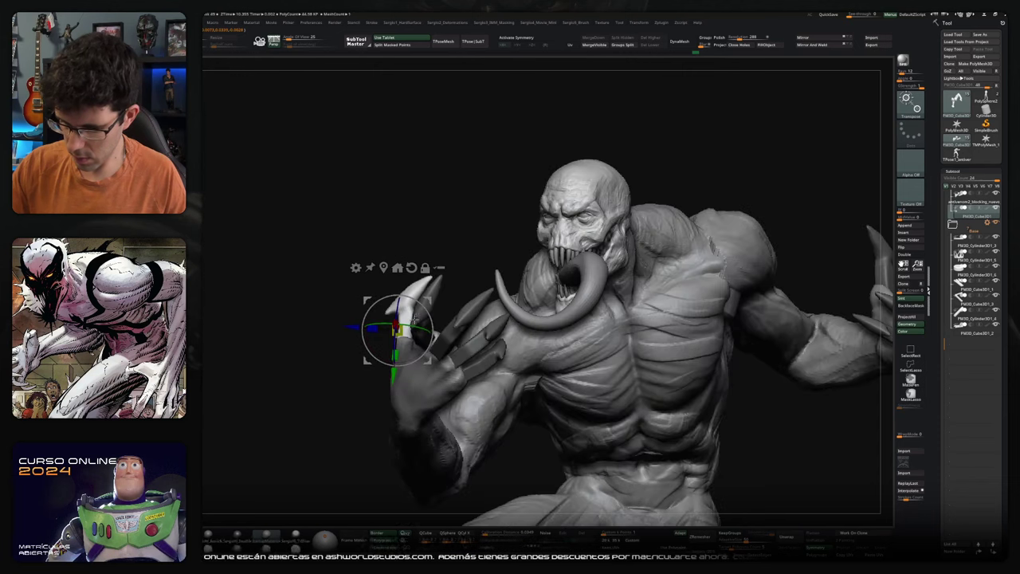
drag(351, 330, 366, 375)
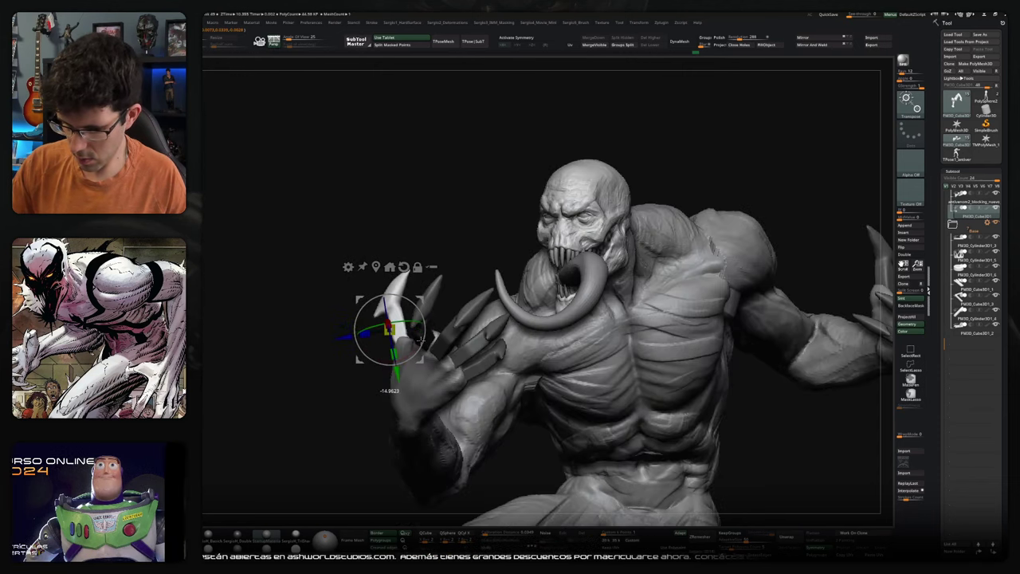
drag(417, 346, 419, 358)
key(q)
drag(431, 318, 477, 364)
mouse_move(476, 364)
ctrl+right_down()
mouse_move(621, 355)
mouse_move(649, 342)
ctrl+right_up()
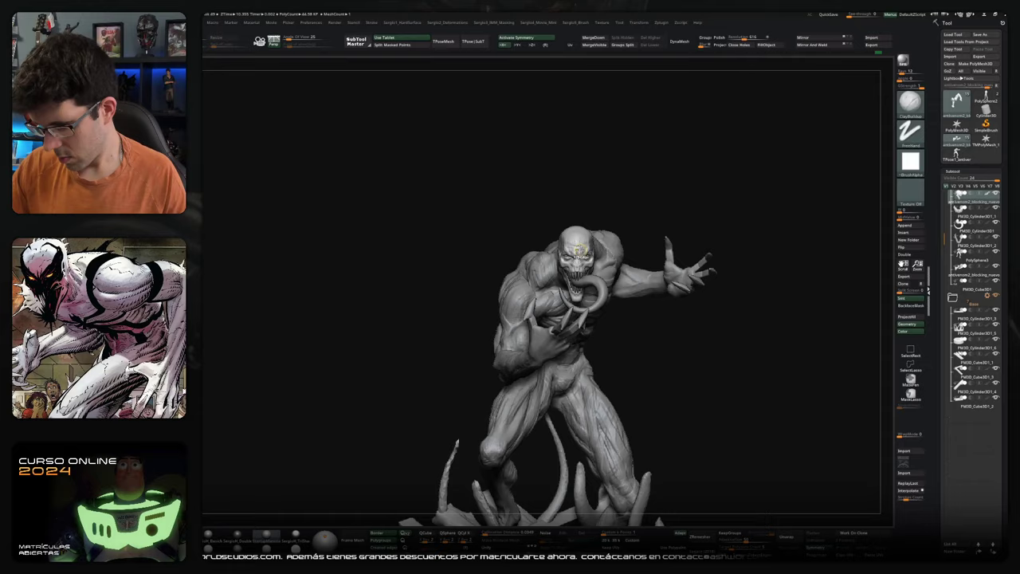
- Zoom in on the head and mask the face so only the eyes stay free
mouse_move(649, 342)
ctrl+right_down()
mouse_move(581, 369)
mouse_move(464, 300)
mouse_move(512, 437)
mouse_move(530, 363)
ctrl+right_up()
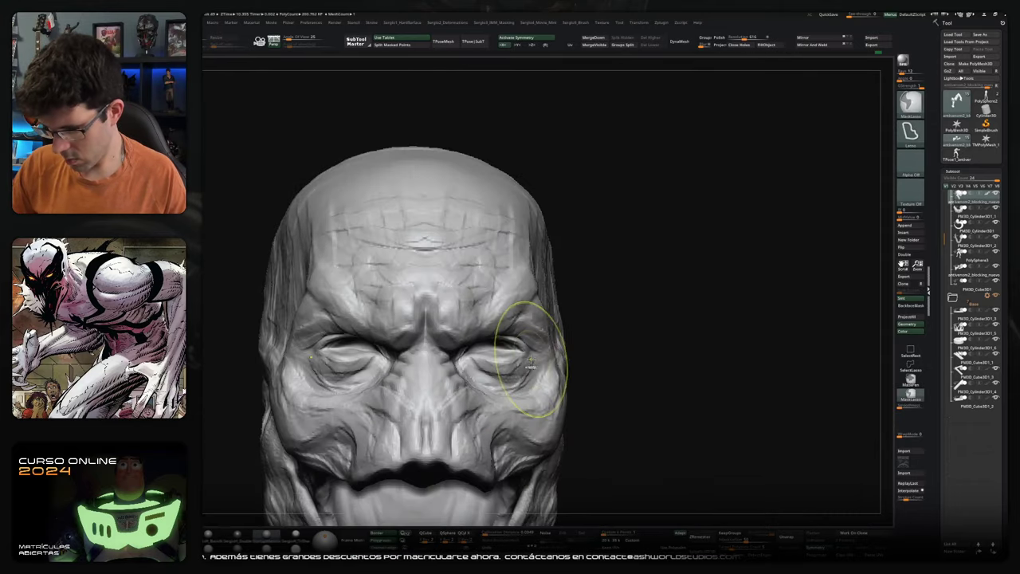
ctrl+drag(459, 344, 564, 382)
ctrl+click(574, 358)
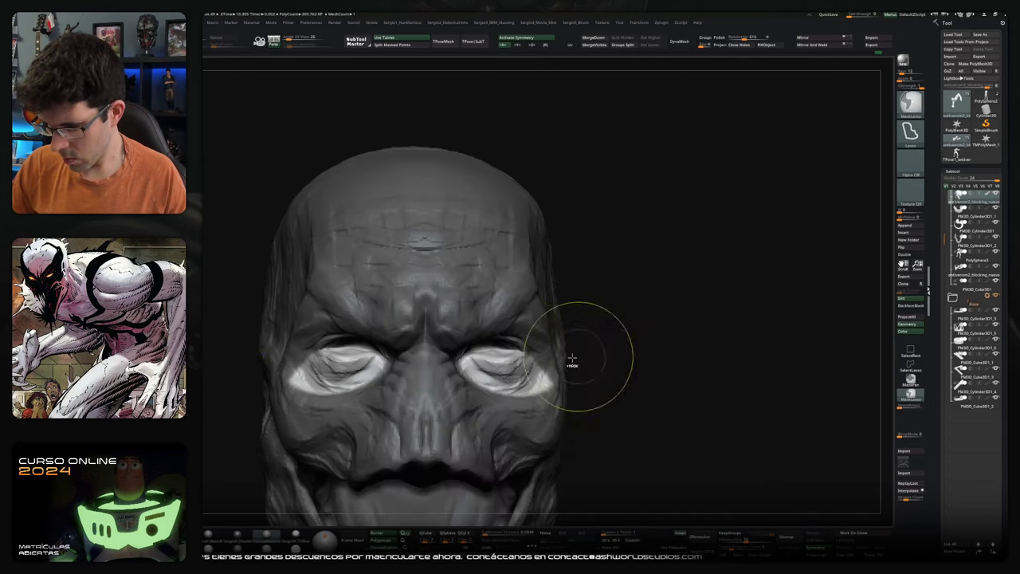
right_drag(574, 358, 507, 377)
- With the Move brush (B-M-V), push both eyes and cheeks symmetrically
key(b)
key(m)
key(v)
drag(507, 376, 502, 368)
right_drag(502, 368, 554, 368)
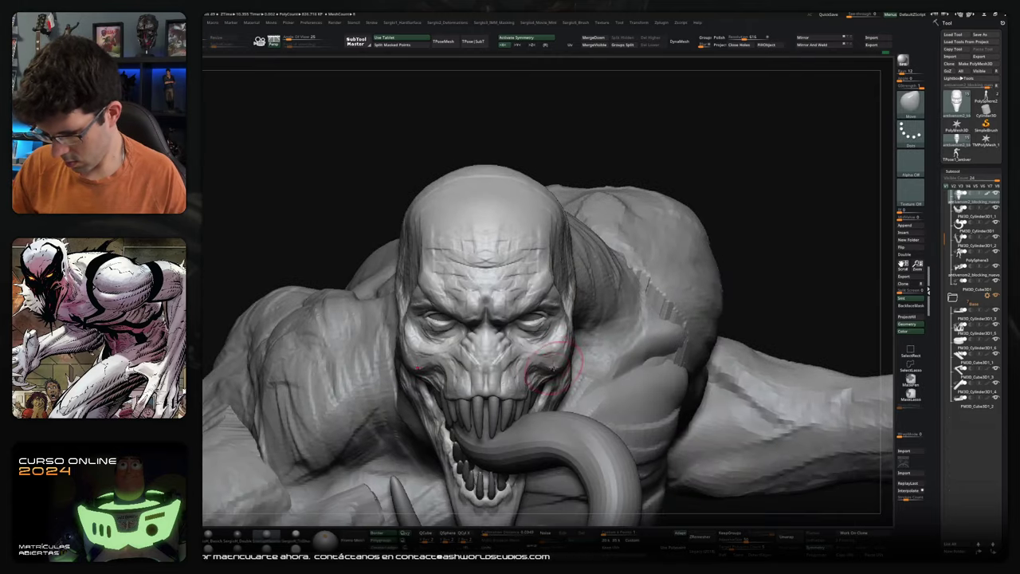
drag(564, 358, 560, 356)
mouse_move(550, 370)
right_down()
mouse_move(593, 306)
mouse_move(582, 373)
mouse_move(581, 337)
mouse_move(576, 345)
mouse_move(588, 351)
mouse_move(616, 279)
right_up()
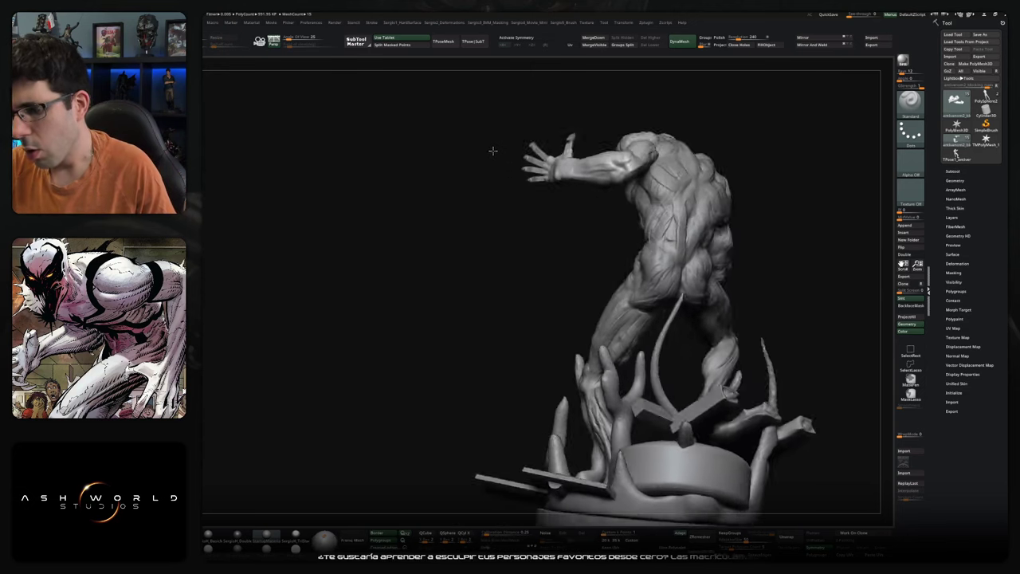
- Orbit the statue from back, side and front, then isolate the two arm pieces
mouse_move(484, 149)
mouse_down()
mouse_move(535, 158)
mouse_move(547, 173)
mouse_move(461, 89)
mouse_move(342, 231)
mouse_up()
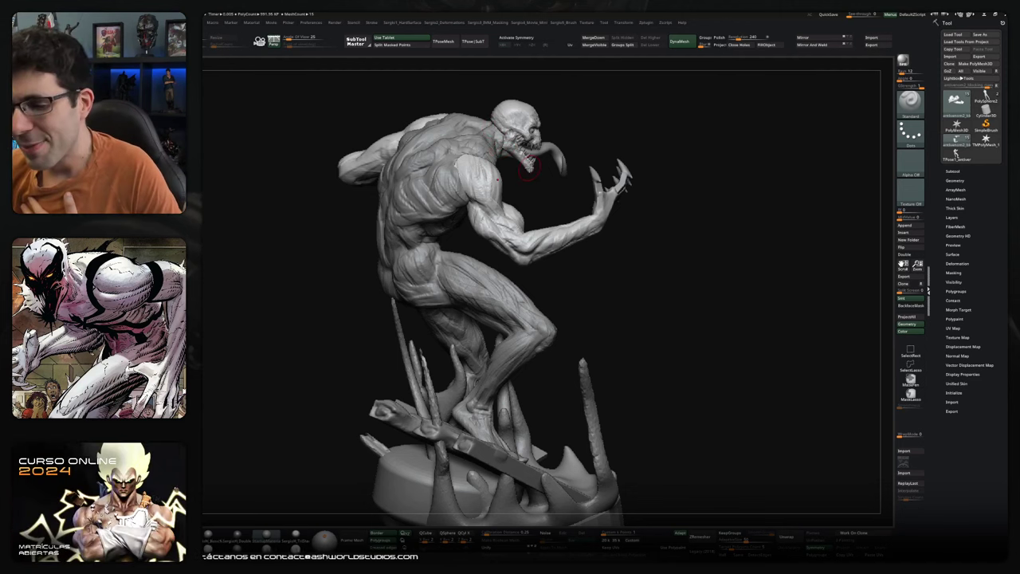
mouse_move(512, 190)
mouse_down()
mouse_move(513, 178)
mouse_move(479, 172)
mouse_move(490, 182)
mouse_move(477, 186)
mouse_up()
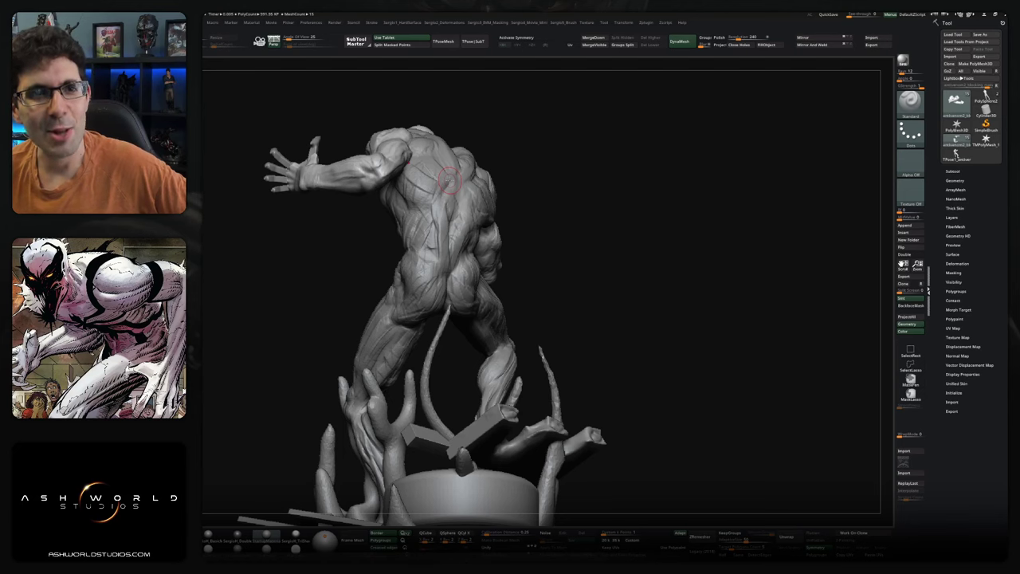
mouse_move(642, 337)
mouse_down()
mouse_move(678, 332)
mouse_move(561, 292)
mouse_up()
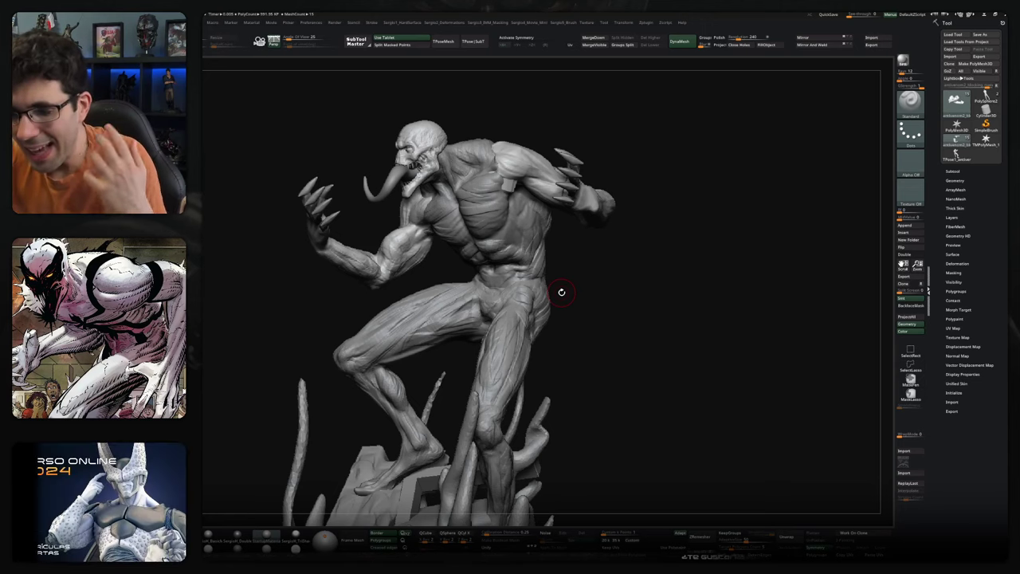
mouse_move(561, 291)
mouse_down()
mouse_move(626, 308)
mouse_move(534, 263)
mouse_move(510, 226)
mouse_up()
ctrl+shift+click(510, 226)
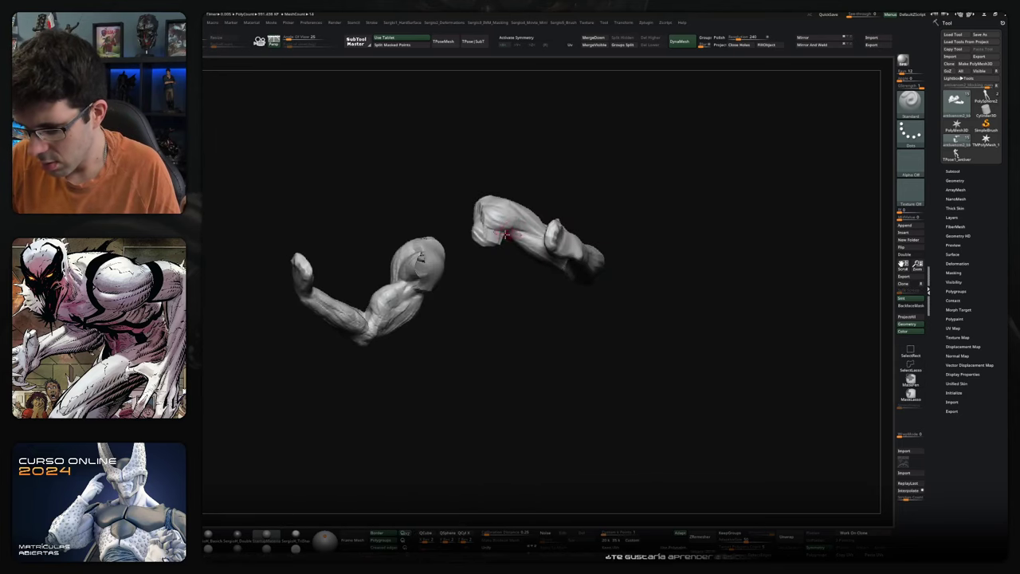
- Frame and orbit the isolated arms, then bring all subtools back into view
key(f)
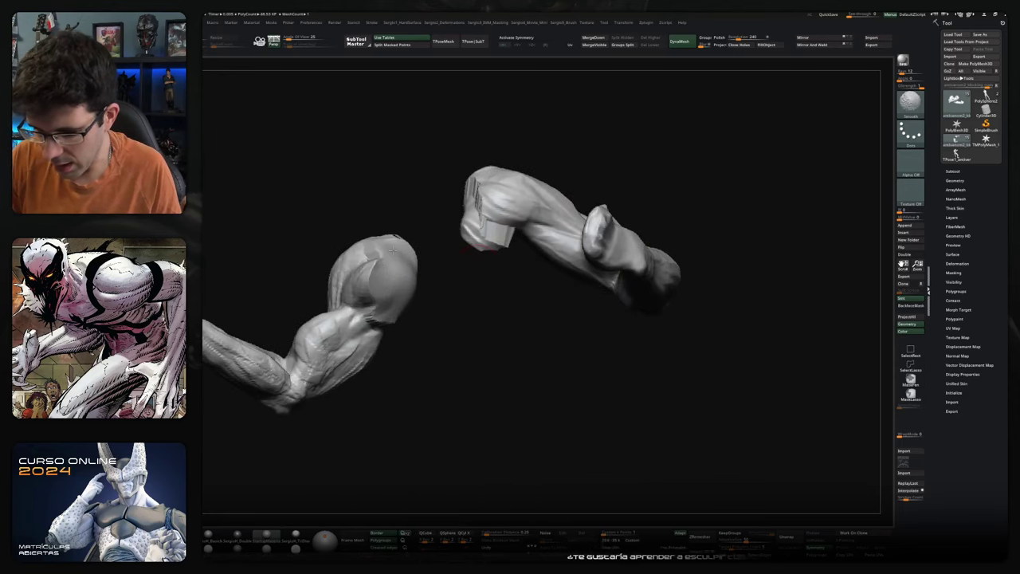
mouse_move(486, 285)
mouse_down()
mouse_move(510, 239)
mouse_move(482, 279)
mouse_move(551, 343)
mouse_move(572, 390)
mouse_move(502, 303)
mouse_move(658, 255)
mouse_move(672, 269)
mouse_move(608, 348)
mouse_move(672, 360)
mouse_move(623, 331)
mouse_move(569, 263)
mouse_up()
ctrl+shift+click(483, 279)
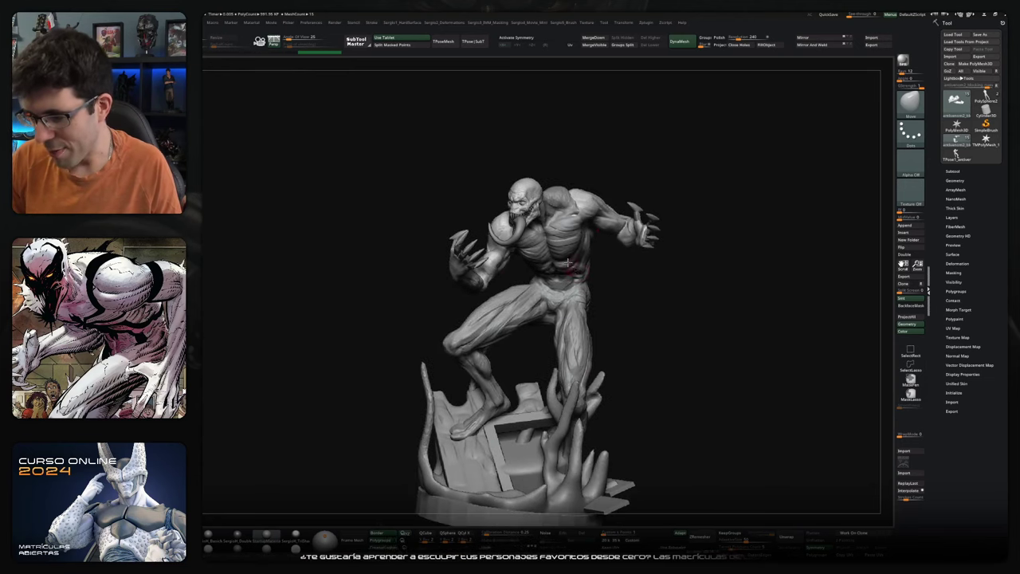
mouse_move(653, 228)
mouse_down()
mouse_move(686, 255)
mouse_move(615, 288)
mouse_move(588, 262)
mouse_up()
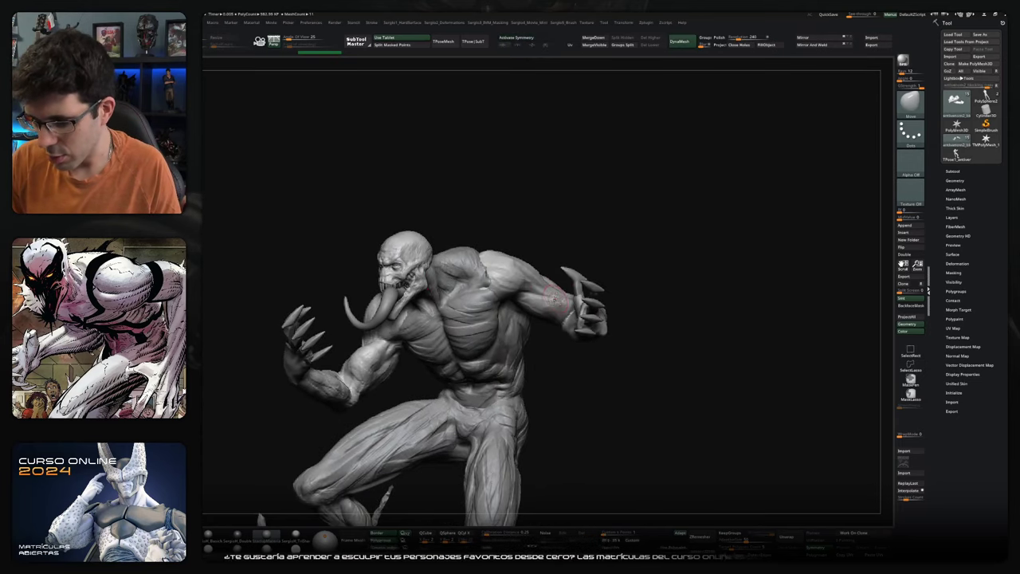
mouse_move(581, 274)
mouse_down()
mouse_move(614, 324)
mouse_move(637, 263)
mouse_move(620, 281)
mouse_move(629, 288)
mouse_move(588, 262)
mouse_move(571, 288)
mouse_move(542, 269)
mouse_move(565, 269)
mouse_up()
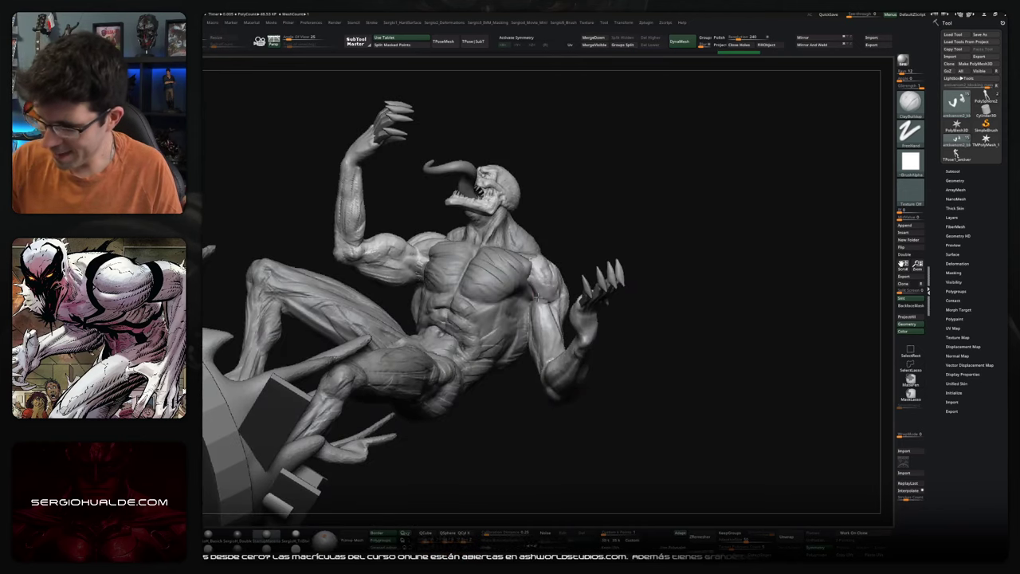
mouse_move(534, 279)
right_down()
mouse_move(574, 273)
mouse_move(577, 302)
right_up()
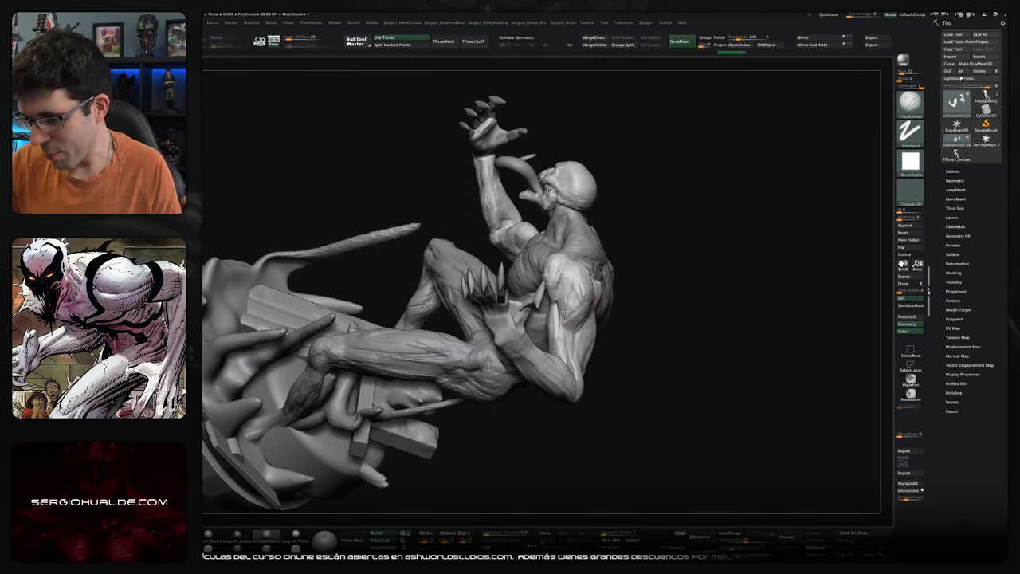
mouse_move(575, 318)
right_down()
mouse_move(558, 323)
mouse_move(561, 333)
mouse_move(590, 328)
mouse_move(607, 379)
mouse_move(621, 351)
mouse_move(599, 384)
right_up()
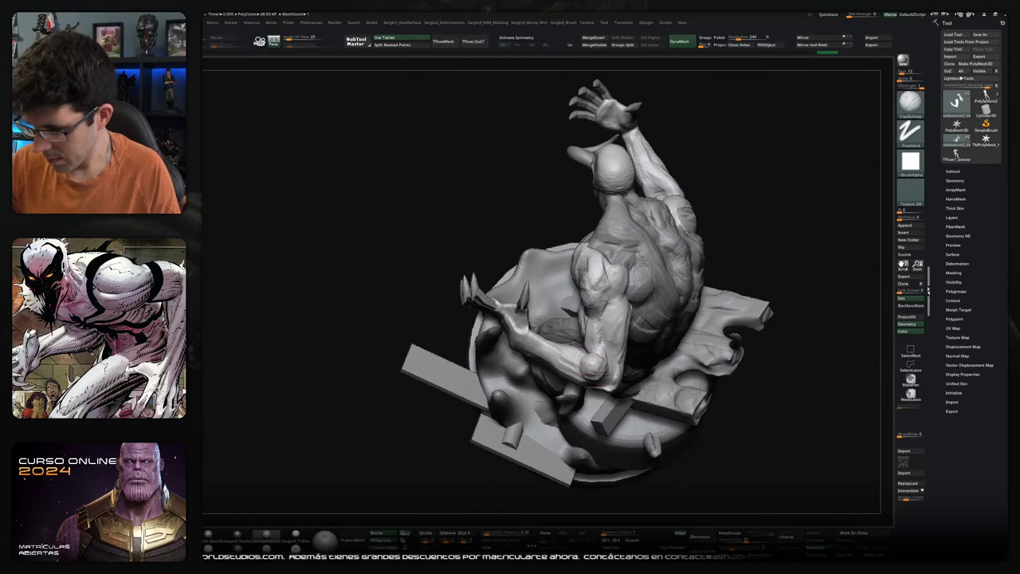
- Build up the elbow and forearm muscles with a ClayBuildup stroke, then turn to a side view
drag(601, 378, 606, 376)
mouse_move(605, 316)
right_down()
mouse_move(594, 392)
mouse_move(723, 392)
mouse_move(552, 355)
mouse_move(550, 341)
mouse_move(572, 317)
right_up()
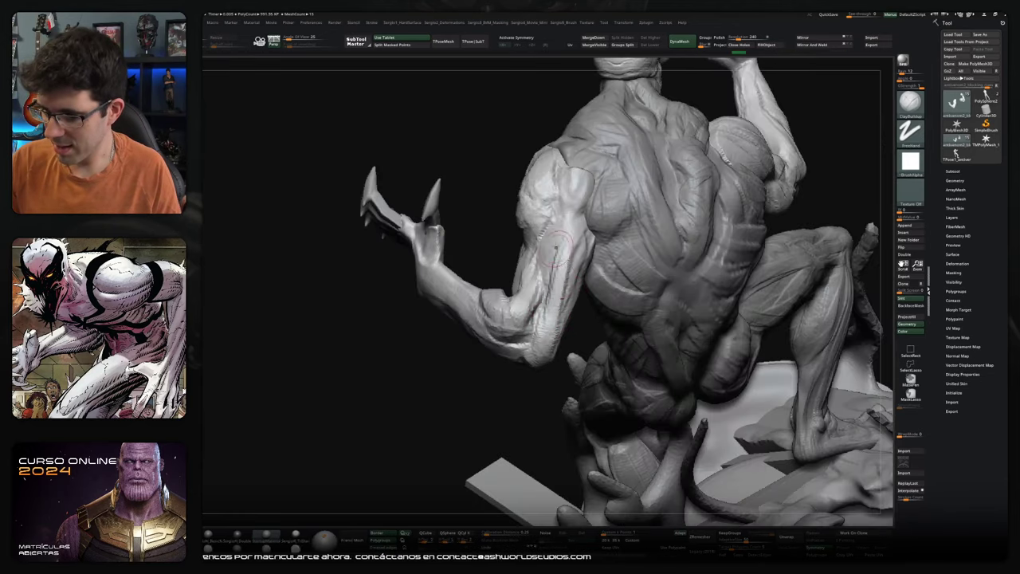
right_drag(578, 231, 556, 246)
mouse_move(538, 279)
right_down()
mouse_move(558, 263)
mouse_move(544, 243)
right_up()
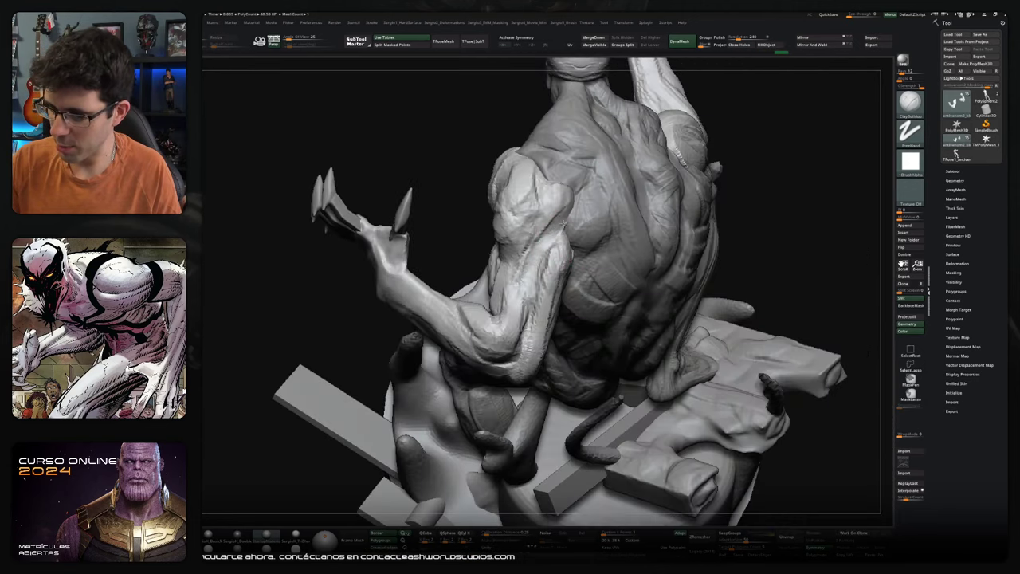
mouse_move(557, 208)
right_down()
mouse_move(575, 208)
mouse_move(546, 183)
mouse_move(561, 247)
mouse_move(582, 249)
mouse_move(568, 279)
mouse_move(587, 244)
mouse_move(550, 279)
mouse_move(542, 307)
mouse_move(504, 281)
mouse_move(500, 308)
mouse_move(463, 286)
right_up()
ctrl+shift+click(569, 207)
ctrl+shift+click(546, 183)
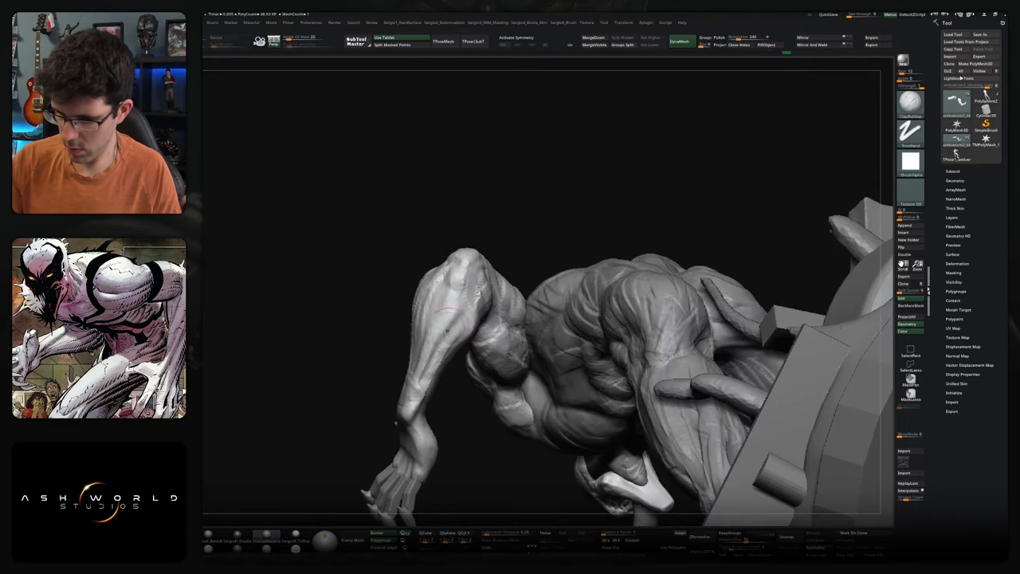
mouse_move(458, 318)
right_down()
mouse_move(446, 277)
mouse_move(341, 383)
mouse_move(414, 394)
mouse_move(489, 383)
mouse_move(338, 402)
right_up()
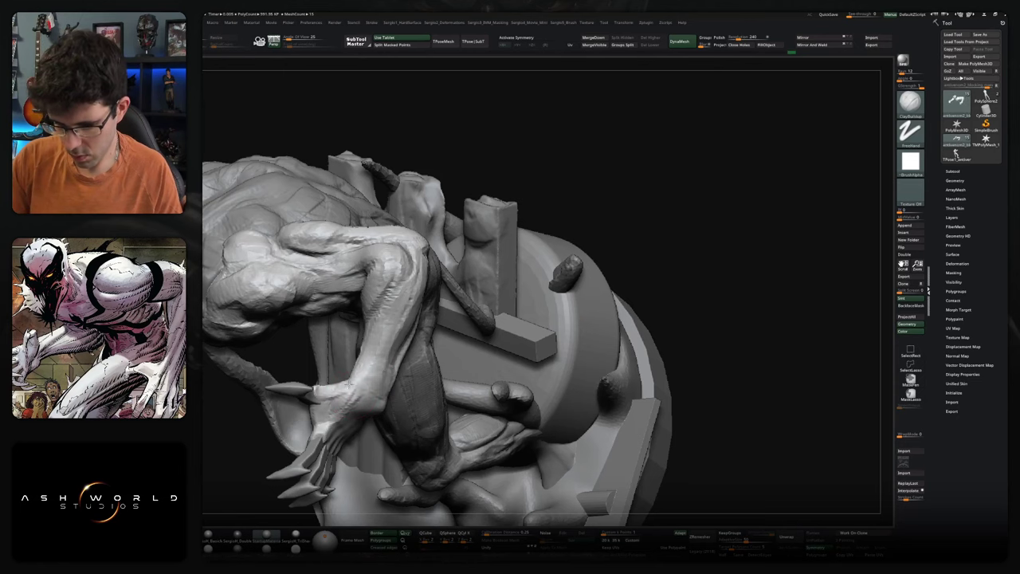
- Orbit to view the arm and its spikes from the side
mouse_move(343, 410)
right_down()
mouse_move(326, 393)
mouse_move(384, 392)
mouse_move(574, 321)
mouse_move(411, 378)
mouse_move(394, 370)
mouse_move(390, 325)
mouse_move(452, 356)
mouse_move(597, 273)
mouse_move(526, 344)
mouse_move(426, 371)
mouse_move(412, 352)
right_up()
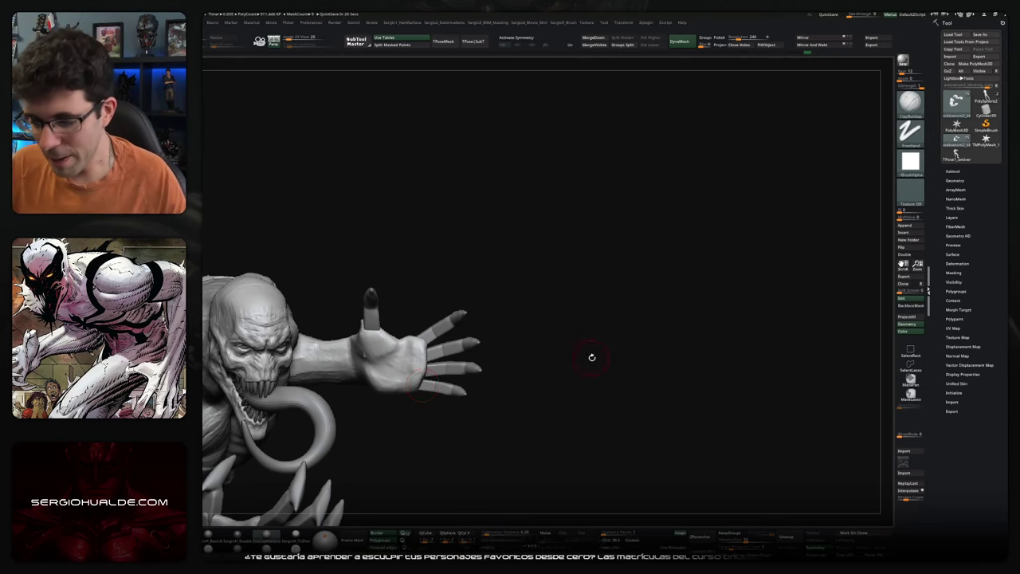
- Orbit to show head, torso and clawed hand, and select the Move brush (B-M-V)
drag(590, 353, 642, 335)
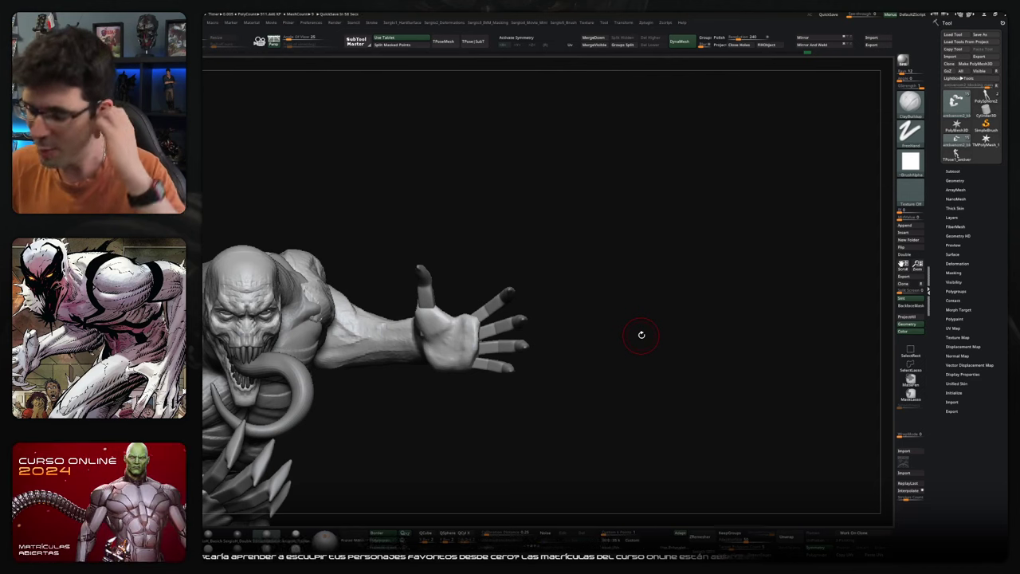
mouse_move(642, 334)
mouse_down()
mouse_move(537, 404)
mouse_move(593, 306)
mouse_move(446, 310)
mouse_move(432, 328)
mouse_move(424, 307)
mouse_move(431, 342)
mouse_move(283, 384)
mouse_up()
key(b)
key(m)
key(v)
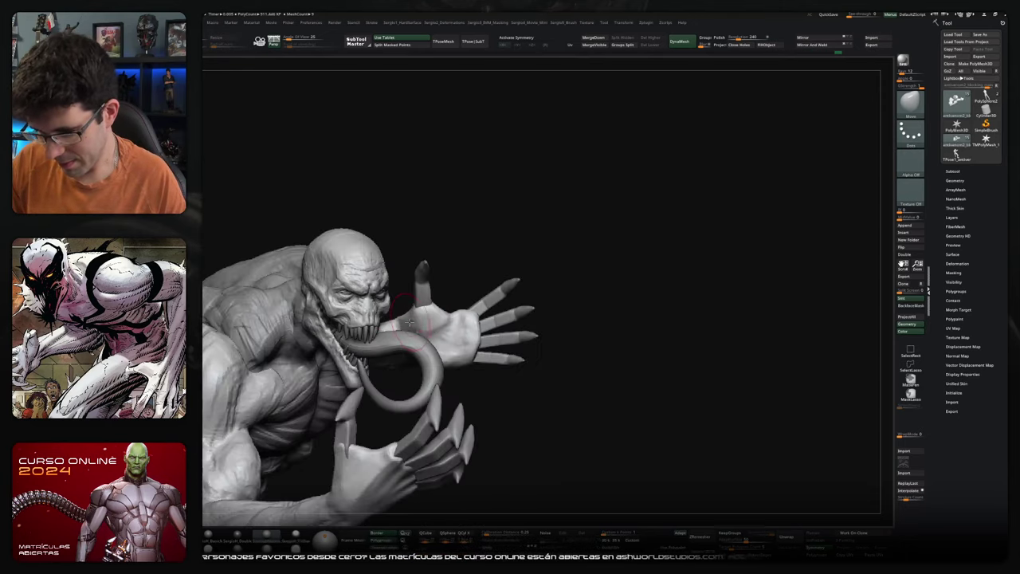
- Turn and zoom in on the creature's face in profile, head facing left
drag(408, 322, 404, 329)
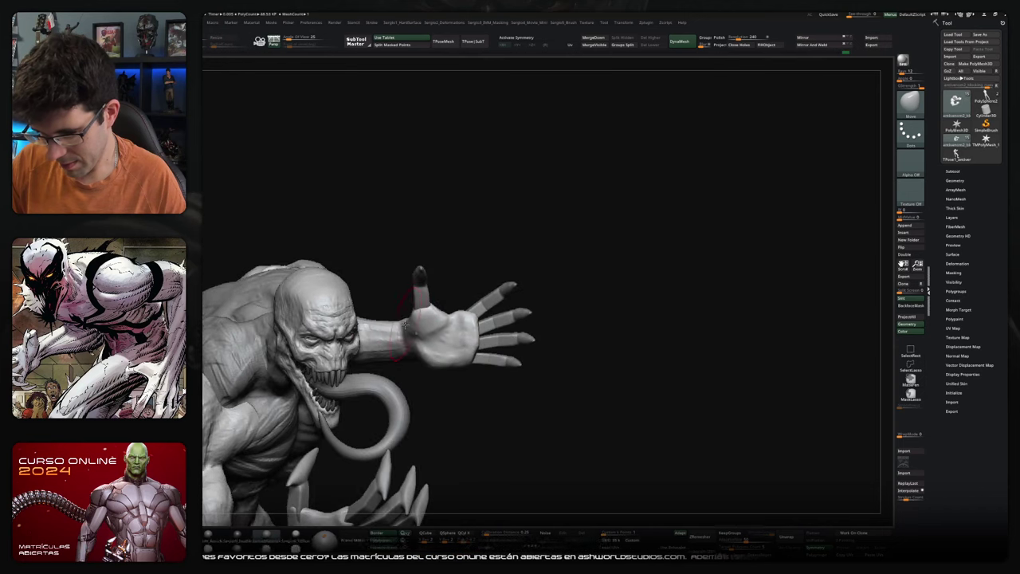
mouse_move(422, 327)
mouse_down()
mouse_move(590, 333)
mouse_move(565, 324)
mouse_up()
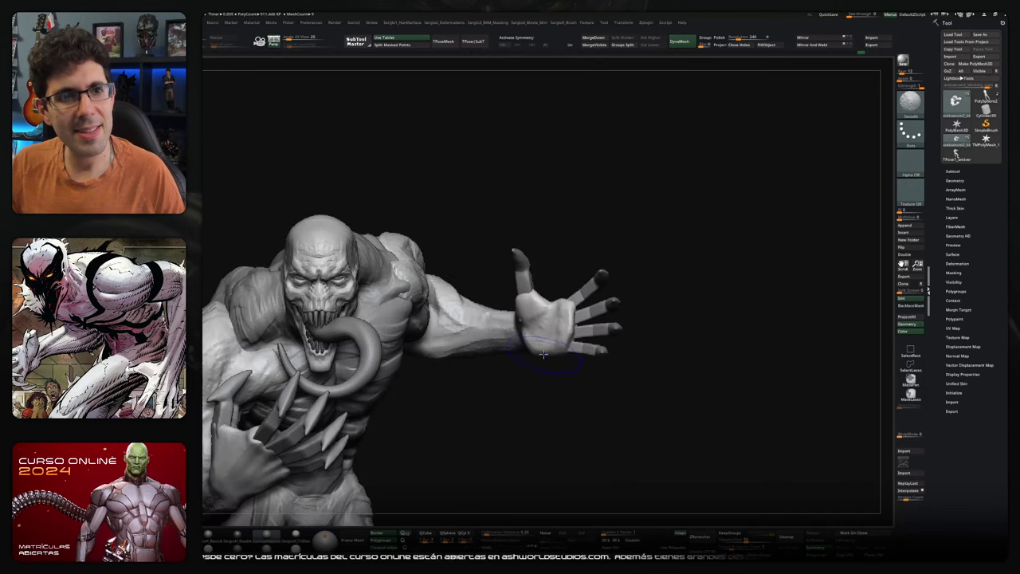
mouse_move(565, 324)
mouse_down()
mouse_move(495, 319)
mouse_move(511, 291)
mouse_up()
right_drag(523, 297, 506, 301)
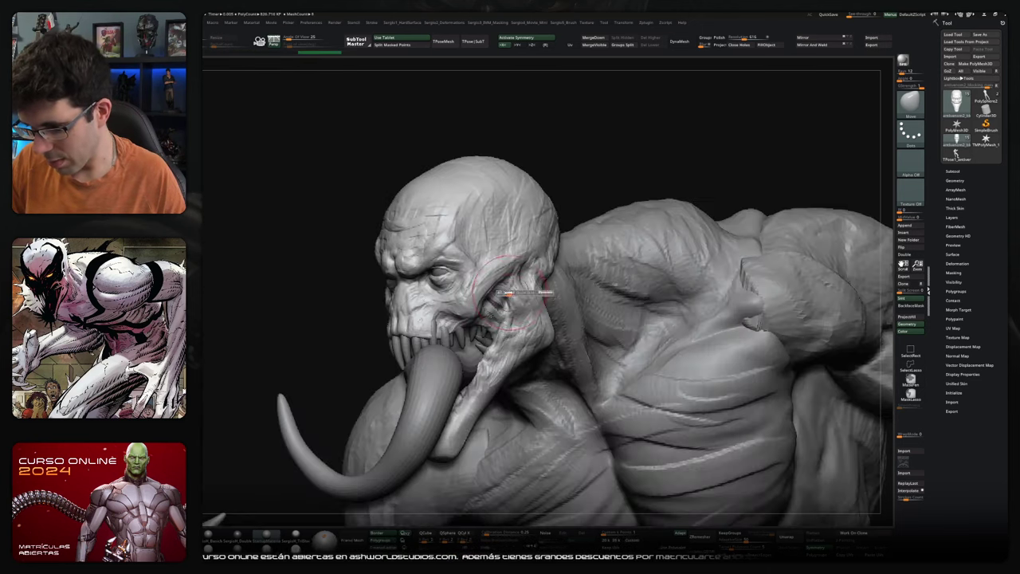
- Mask the head and a band across neck and jaw, then push the inner mouth corner
right_drag(495, 338, 649, 193)
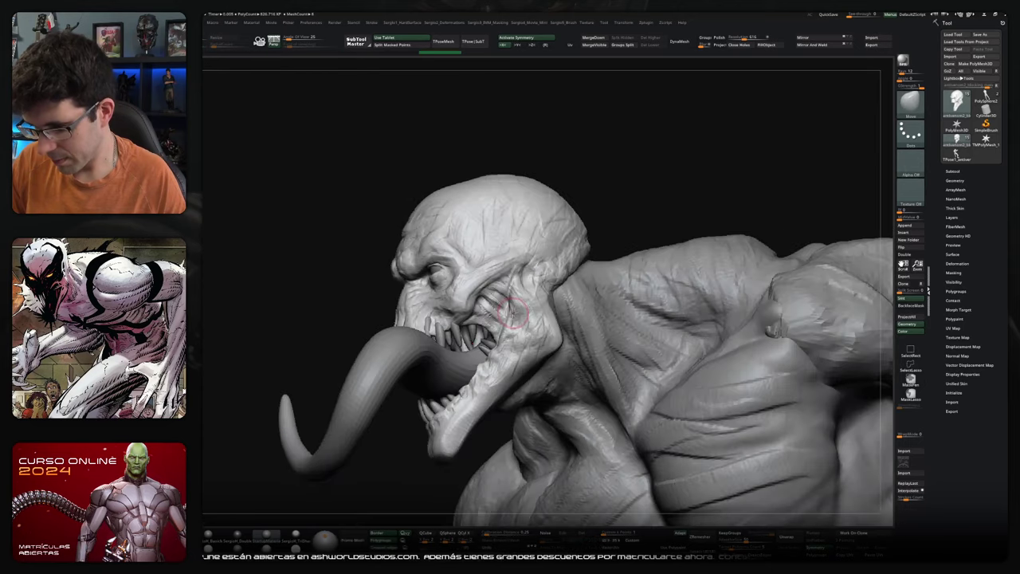
ctrl+drag(659, 180, 480, 315)
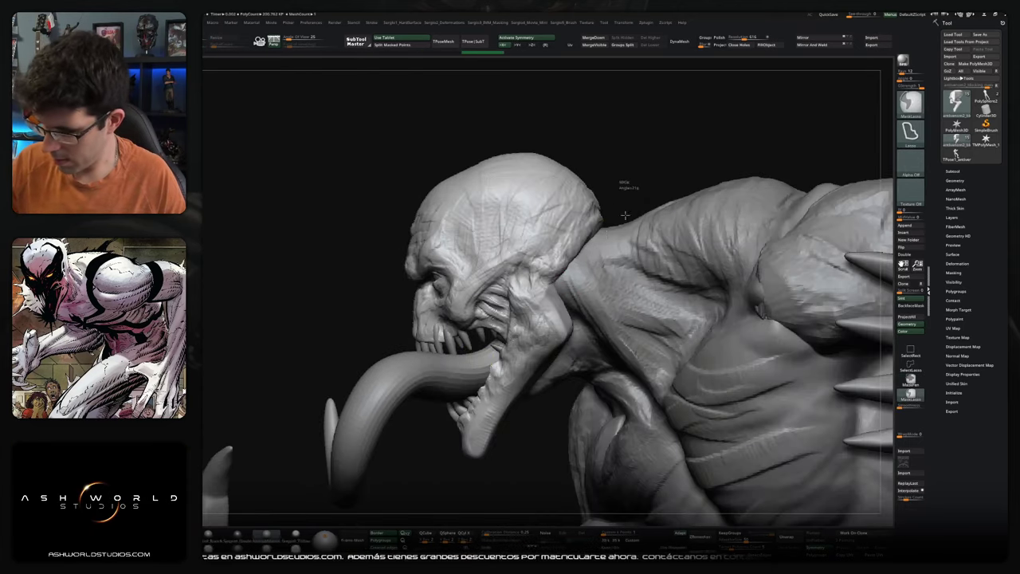
mouse_move(658, 185)
ctrl+mouse_down()
mouse_move(657, 256)
mouse_move(615, 200)
ctrl+mouse_up()
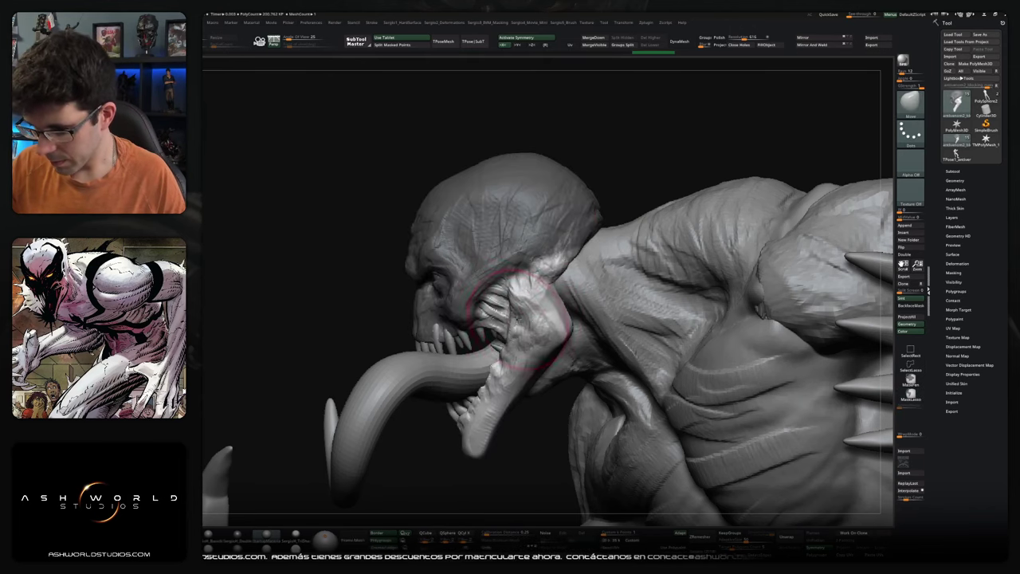
drag(512, 343, 498, 348)
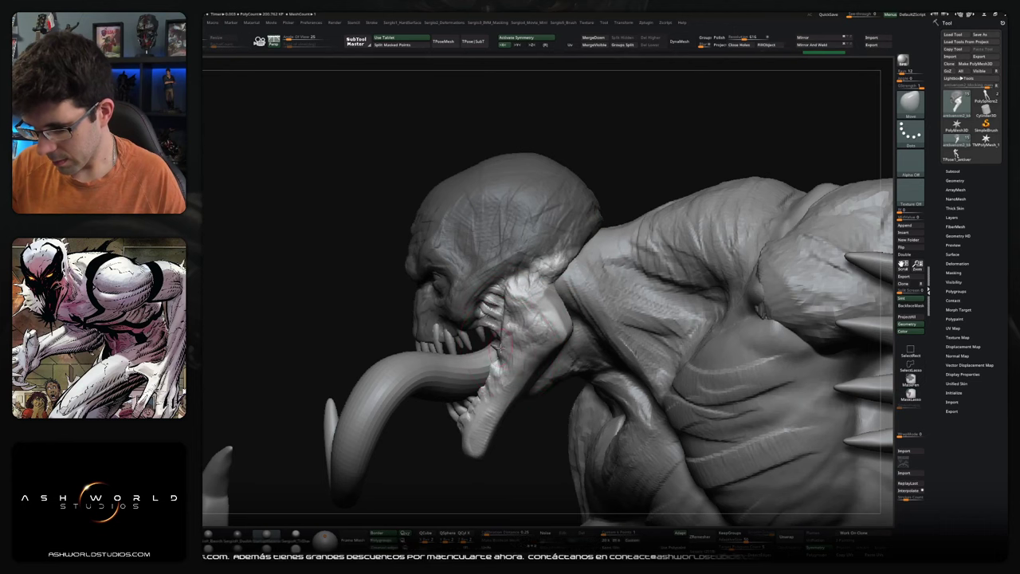
- Orbit the head and tongue round to a near-front view with the raised hand visible
mouse_move(319, 199)
mouse_down()
mouse_move(359, 184)
mouse_move(510, 312)
mouse_up()
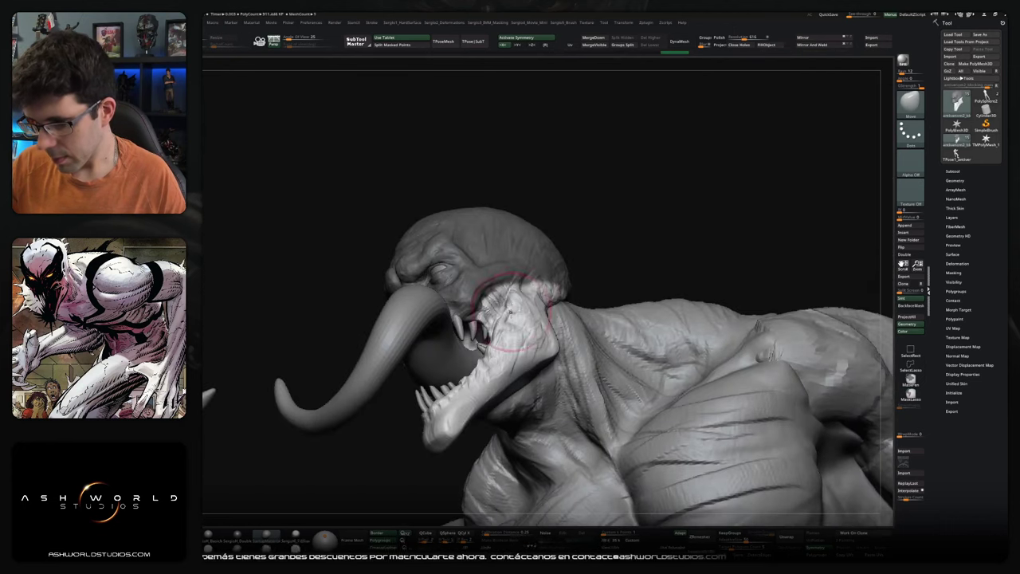
drag(335, 184, 510, 327)
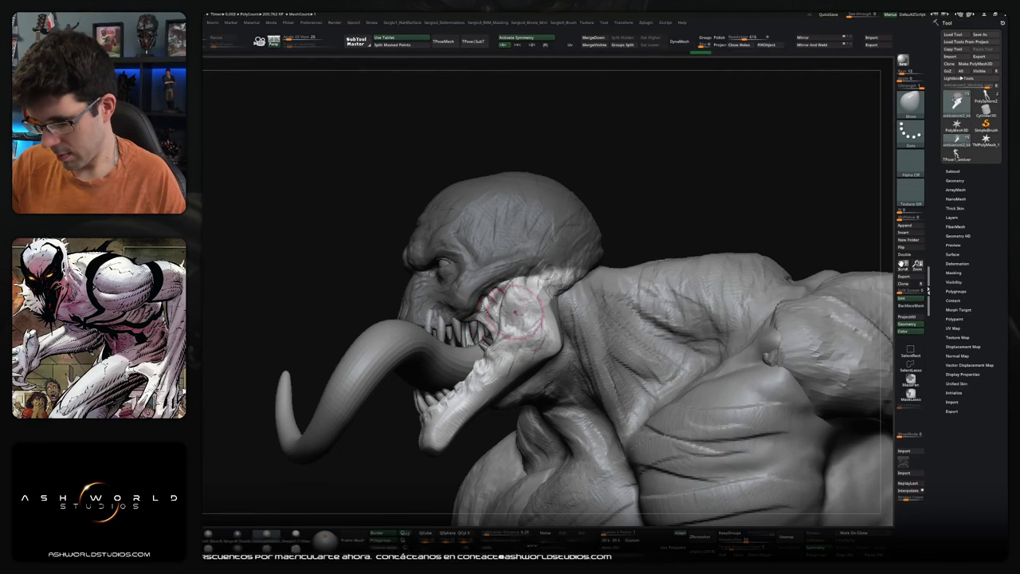
drag(514, 310, 511, 310)
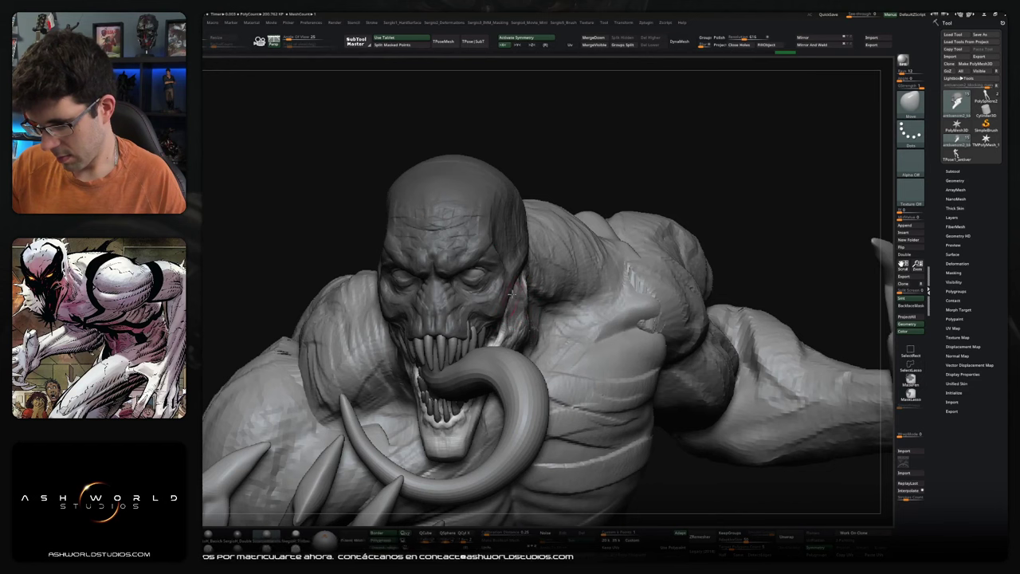
mouse_move(510, 319)
mouse_down()
mouse_move(576, 205)
mouse_move(504, 299)
mouse_move(503, 338)
mouse_up()
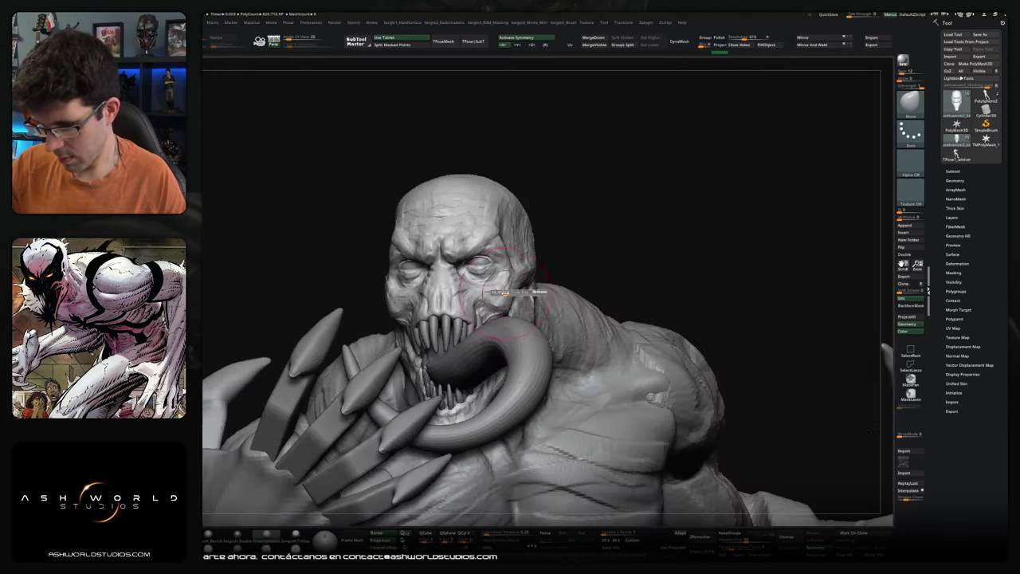
mouse_move(504, 263)
mouse_down()
mouse_move(510, 248)
mouse_move(500, 243)
mouse_up()
- Switch to ClayBuildup (B-C), mask around the right eye socket and invert so the eyes stay free
key(b)
key(c)
key(b)
right_drag(500, 248, 488, 233)
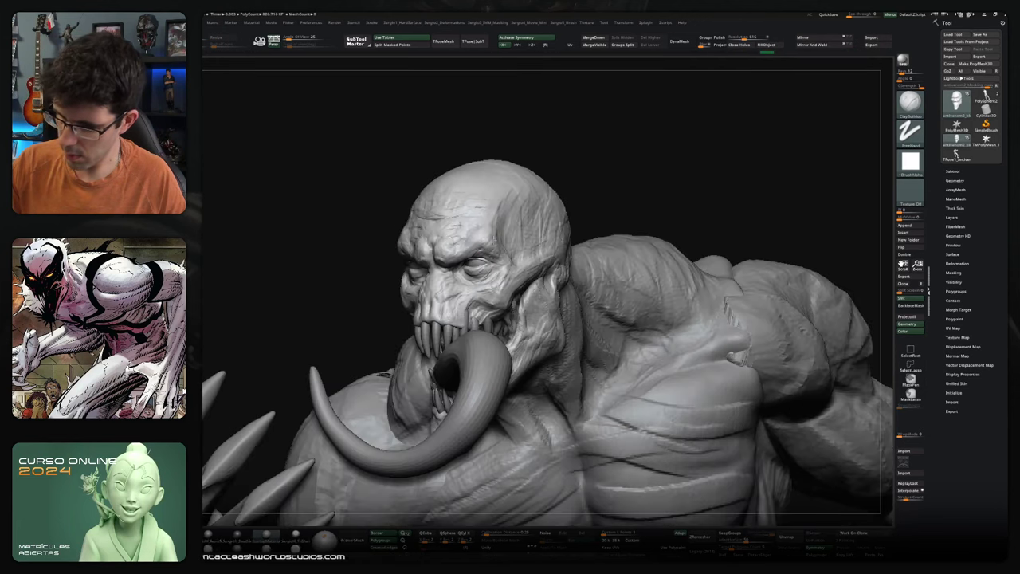
mouse_move(470, 229)
right_down()
mouse_move(481, 335)
mouse_move(474, 277)
right_up()
mouse_move(474, 277)
ctrl+mouse_down()
mouse_move(419, 279)
mouse_move(525, 363)
ctrl+mouse_up()
ctrl+click(605, 260)
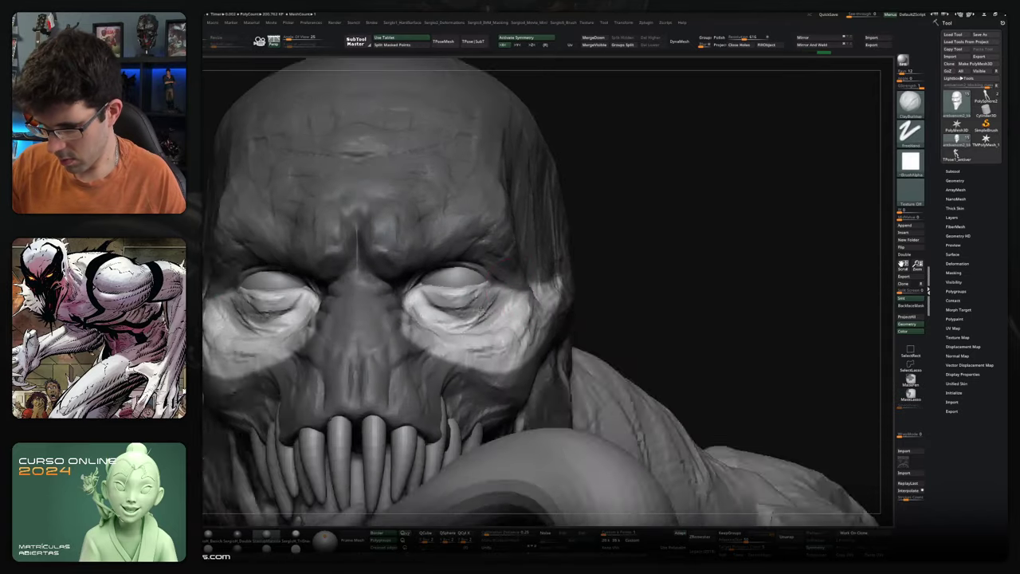
- Finish masking the face and push the eye regions with the Move brush
drag(606, 260, 458, 293)
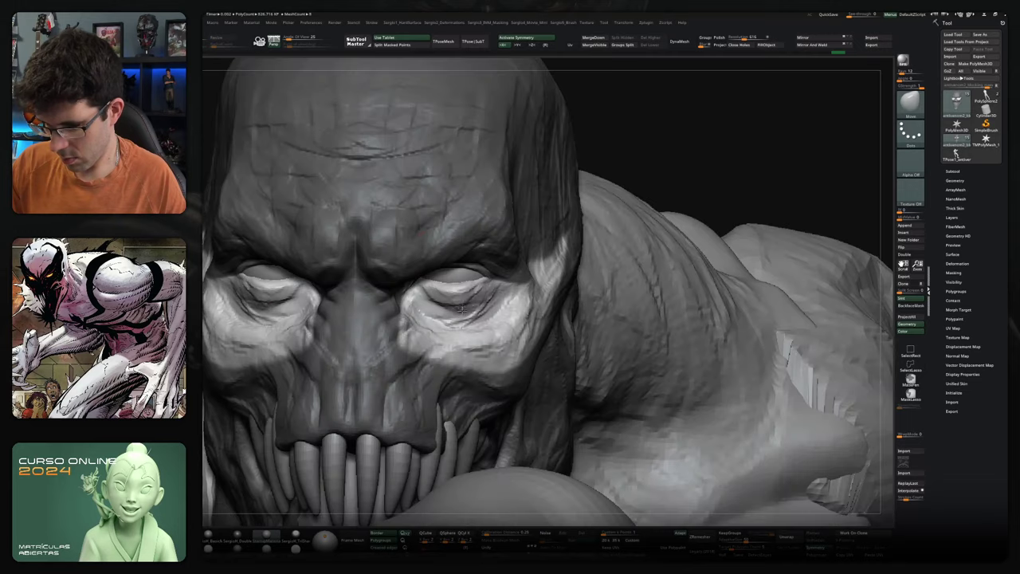
right_drag(458, 293, 457, 289)
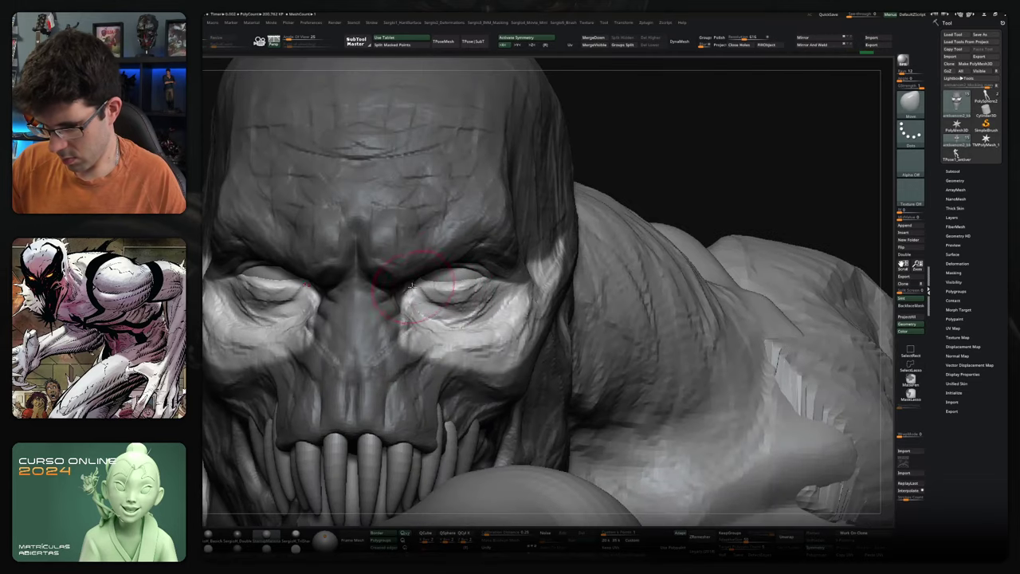
drag(412, 291, 412, 281)
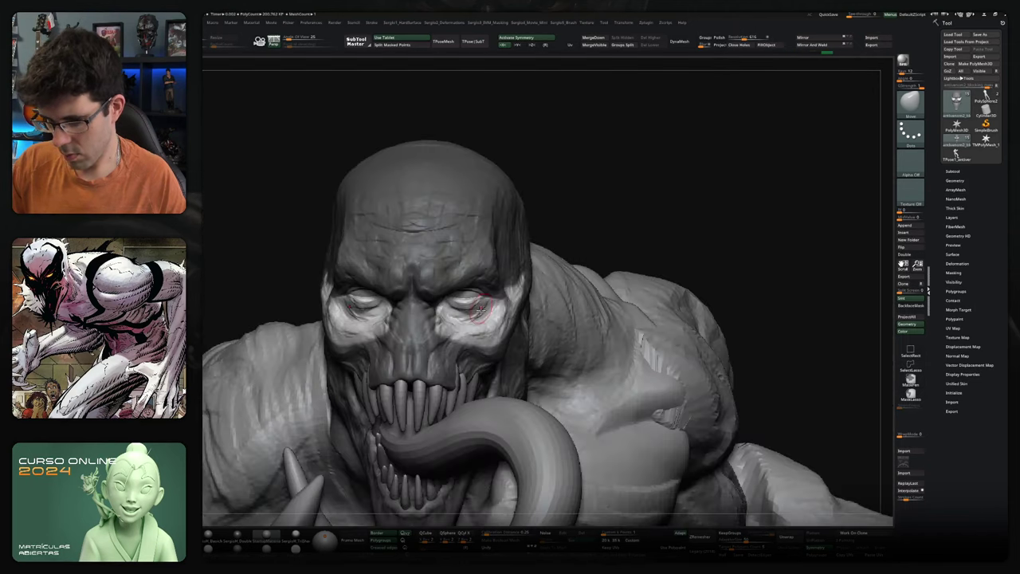
- Zoom in on the eye and brow and refine the mask to leave only that eye area free
right_drag(479, 301, 728, 186)
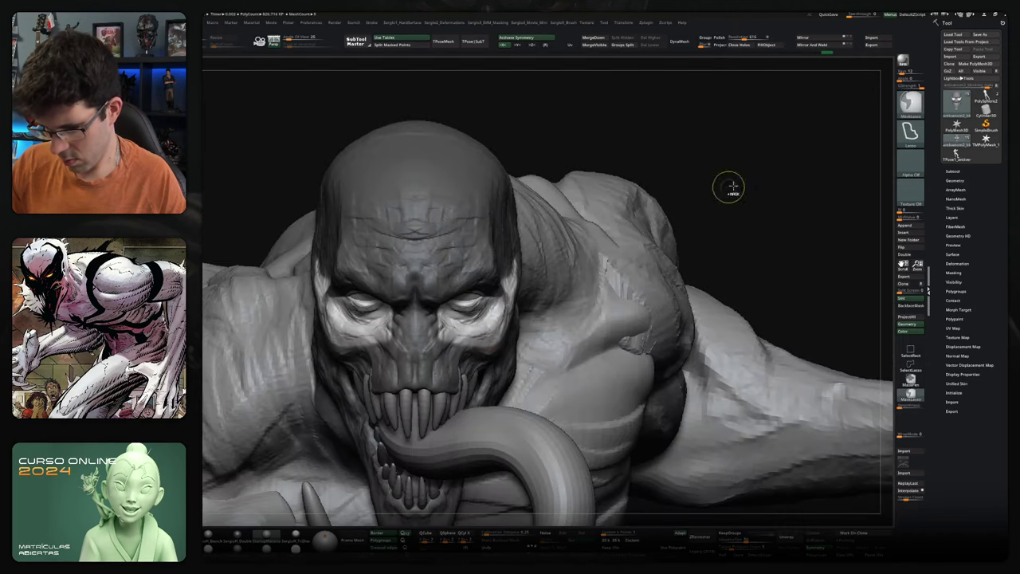
mouse_move(515, 317)
right_down()
mouse_move(478, 303)
mouse_move(466, 319)
right_up()
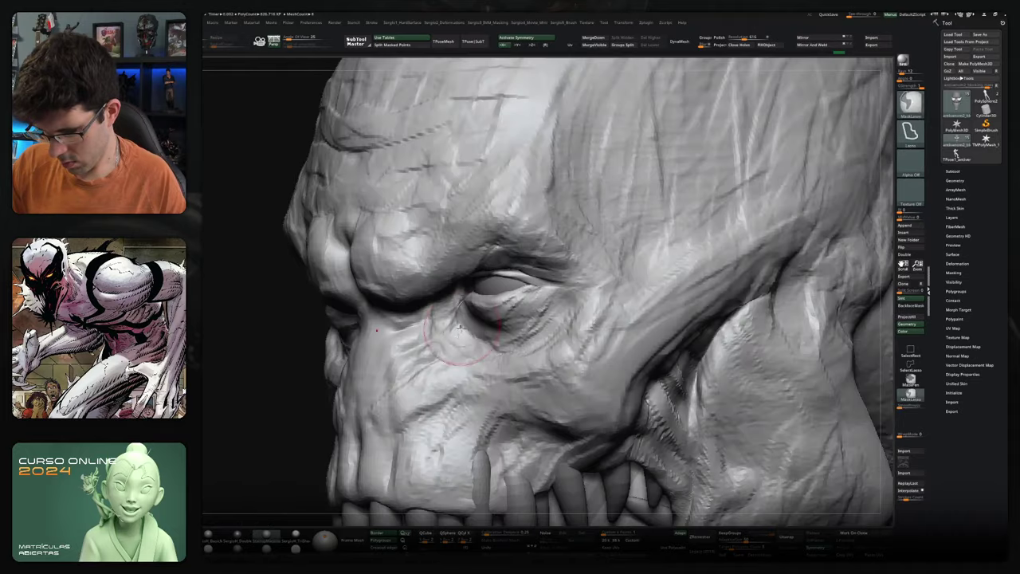
ctrl+click(466, 317)
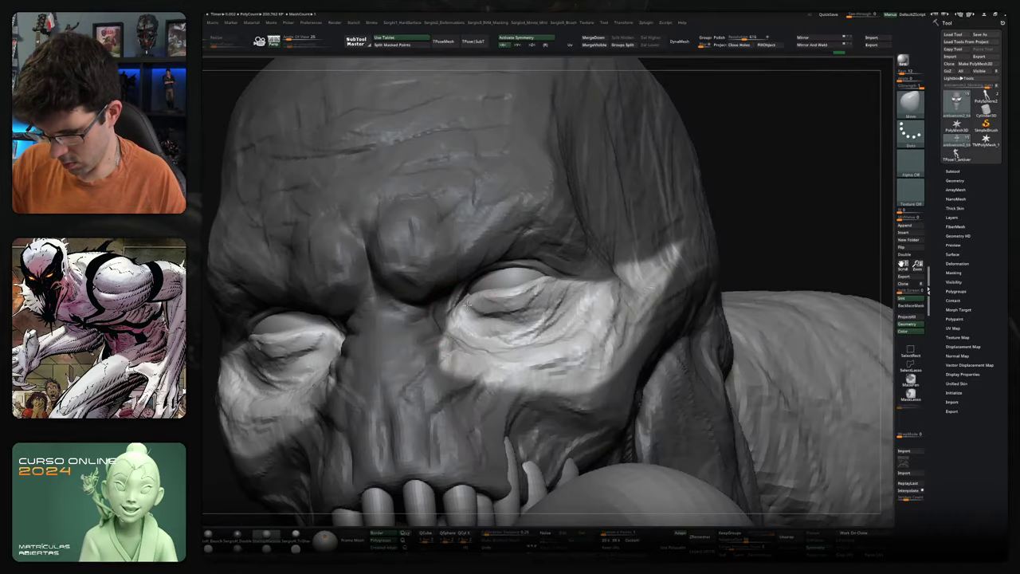
mouse_move(462, 323)
alt+right_down()
mouse_move(733, 193)
mouse_move(516, 297)
alt+right_up()
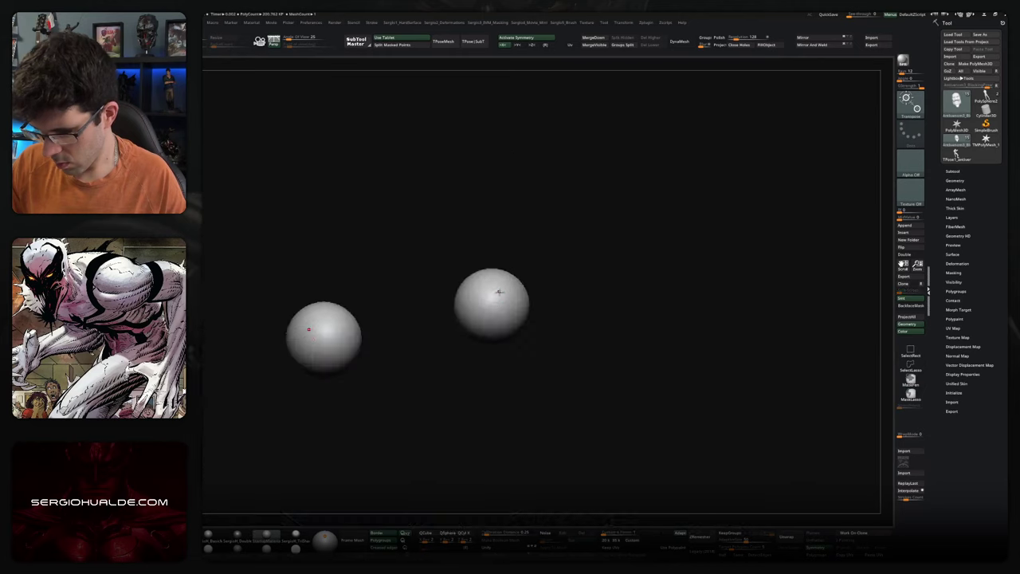
key(w)
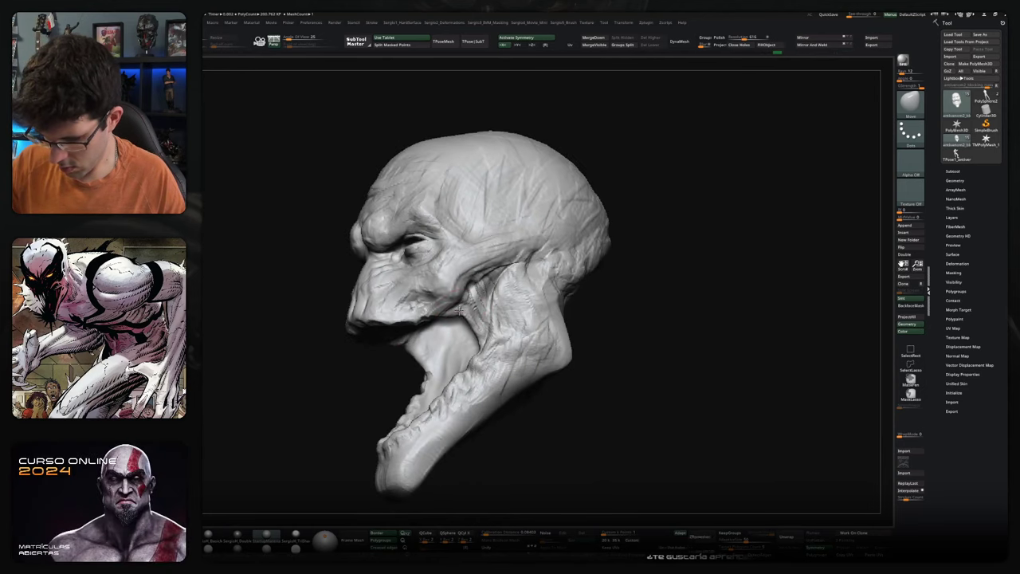
- Cut creased wrinkle detail along the lower jaw with a DamStandard dotted stroke
drag(468, 313, 453, 315)
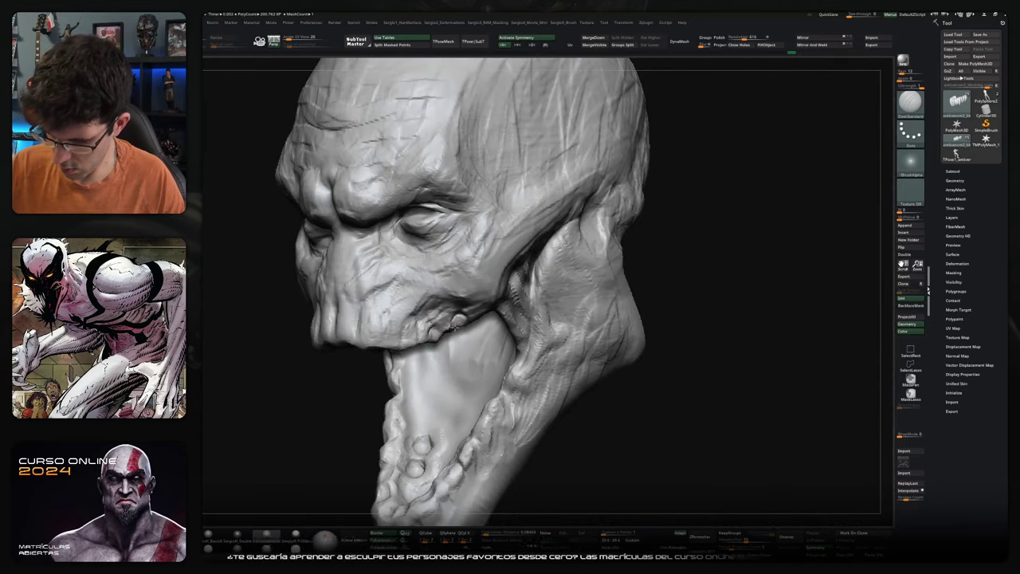
- Return to ClayBuildup and orbit the whole Venom figure to a zoomed side view
key(b)
key(c)
key(b)
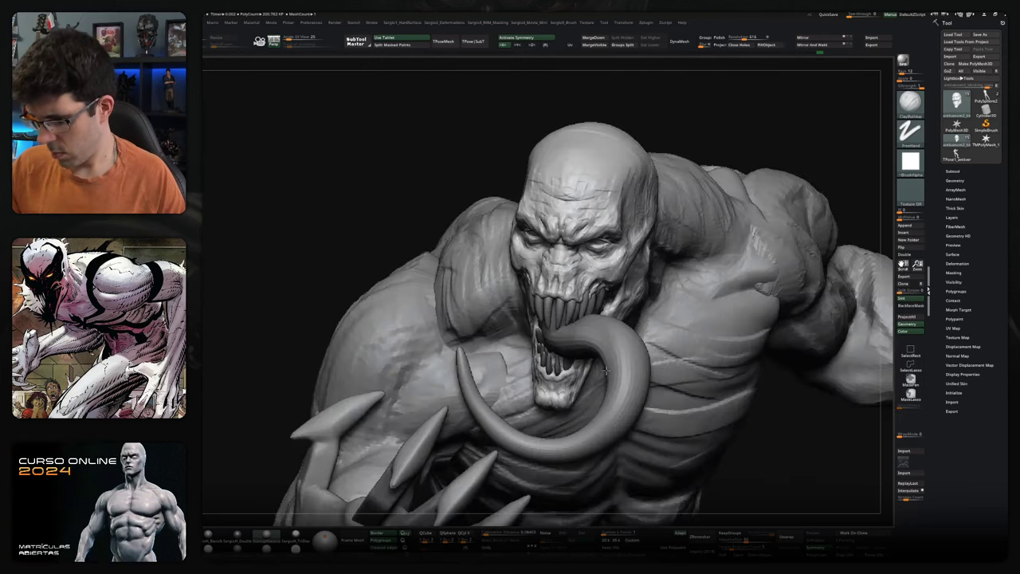
mouse_move(606, 371)
mouse_down()
mouse_move(685, 344)
mouse_move(702, 307)
mouse_move(704, 325)
mouse_move(678, 325)
mouse_up()
mouse_move(484, 298)
ctrl+right_down()
mouse_move(500, 345)
mouse_move(458, 349)
ctrl+right_up()
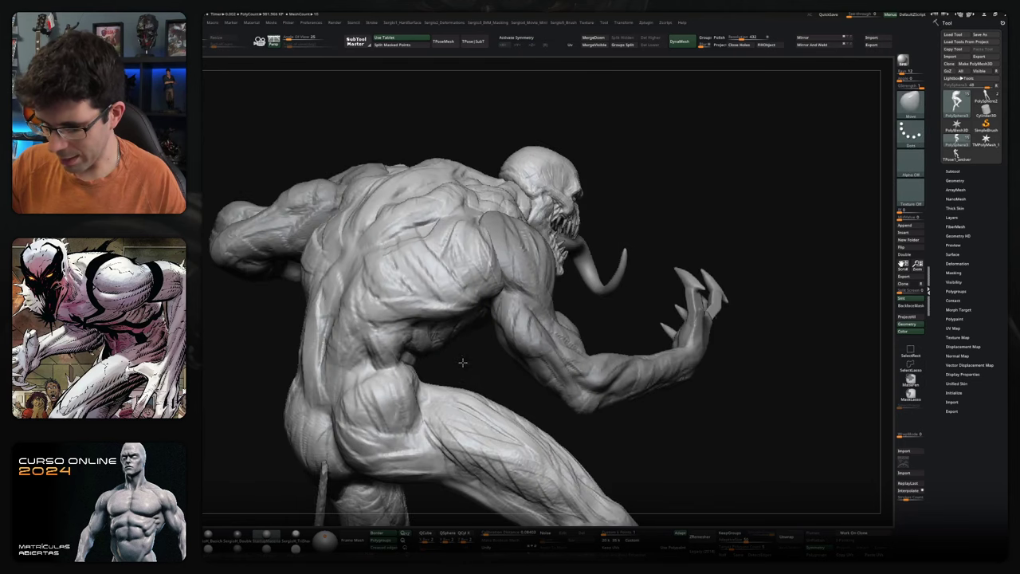
- Carve a short dotted Standard-brush line down the abdomen, then return to ClayBuildup
mouse_move(433, 350)
right_down()
mouse_move(463, 342)
mouse_move(456, 331)
mouse_move(465, 370)
mouse_move(570, 265)
mouse_move(555, 262)
mouse_move(572, 315)
right_up()
key(b)
key(c)
key(b)
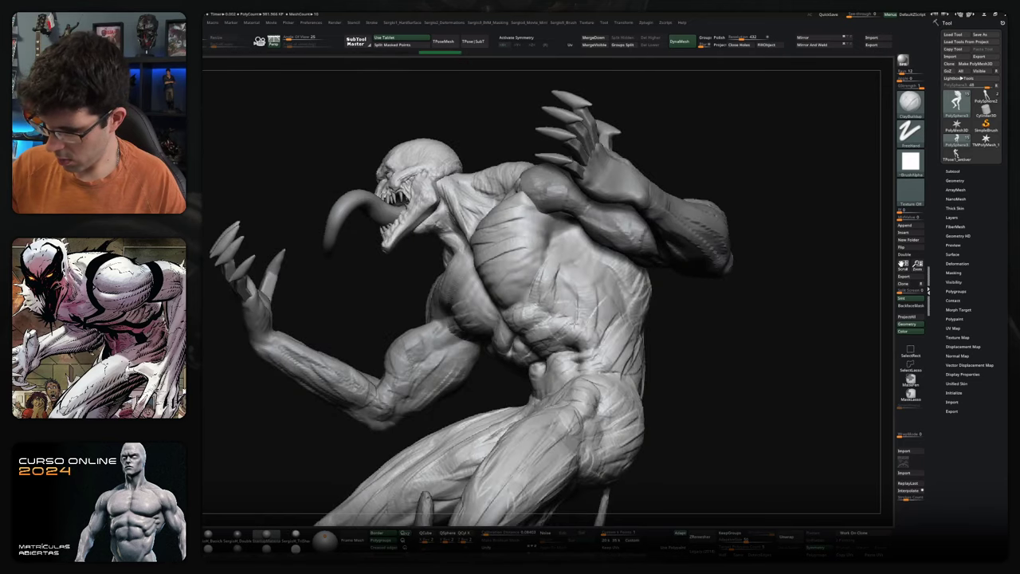
key(b)
key(s)
key(t)
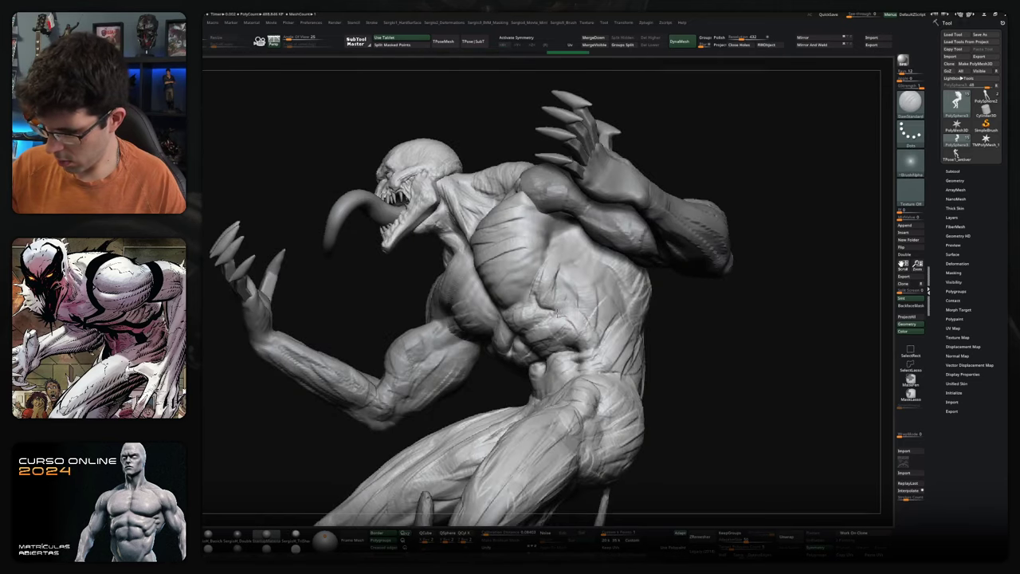
drag(581, 333, 582, 360)
key(b)
key(c)
key(b)
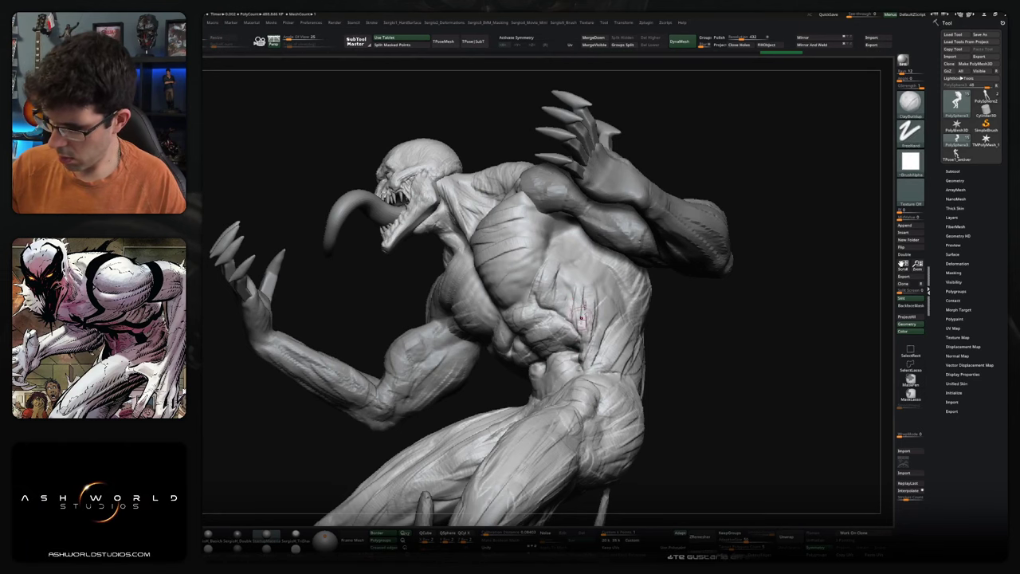
- Orbit around the figure to review the head, tongue, claws and overall pose
mouse_move(568, 293)
right_down()
mouse_move(590, 296)
mouse_move(549, 270)
right_up()
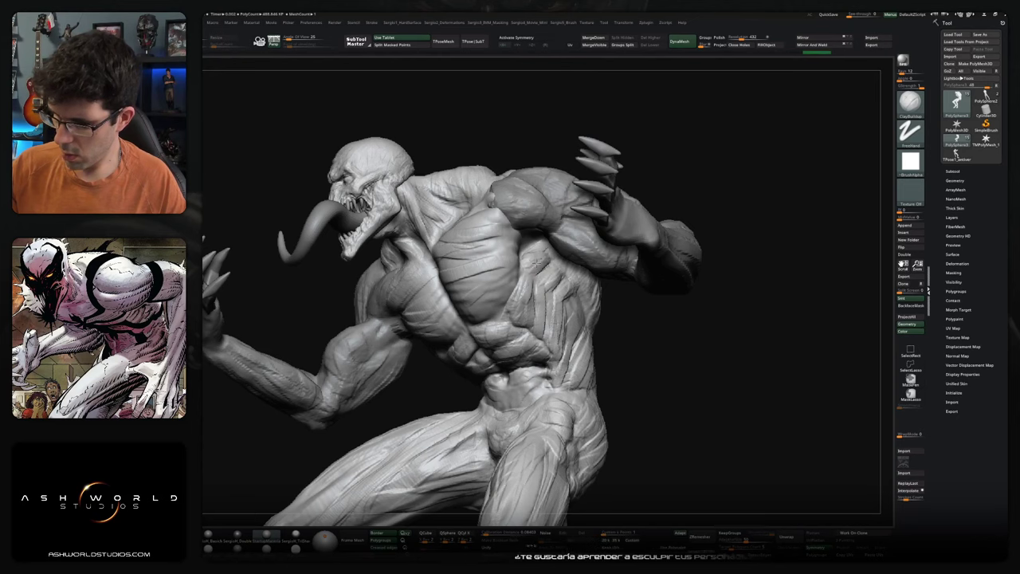
right_drag(540, 319, 545, 302)
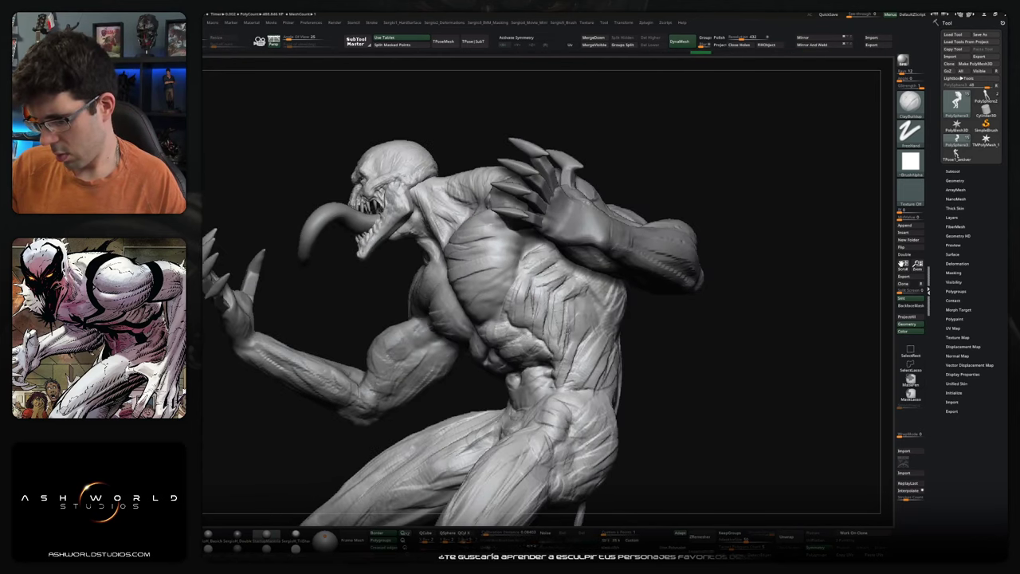
right_drag(574, 334, 677, 305)
right_drag(560, 342, 552, 357)
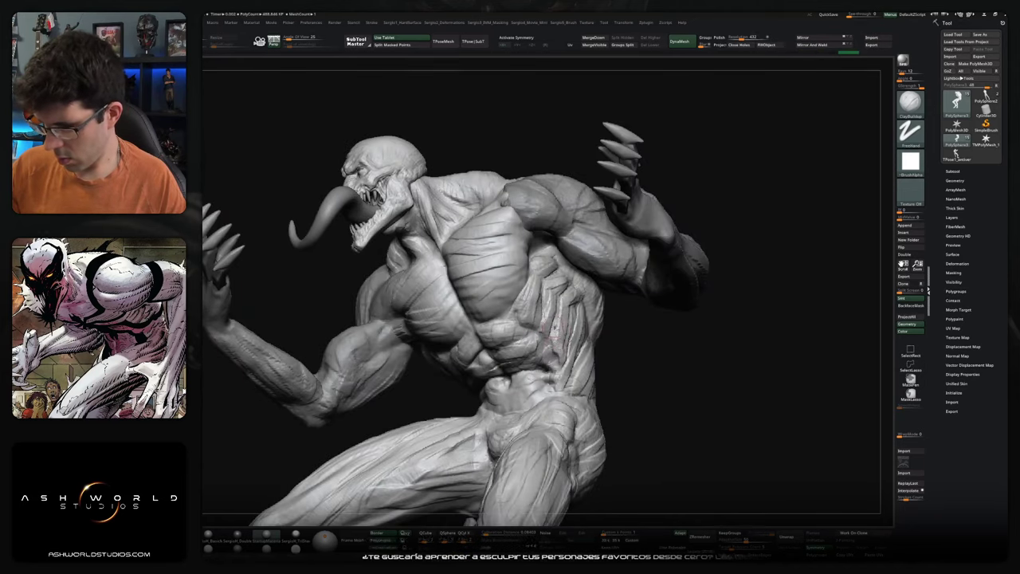
right_drag(559, 373, 546, 341)
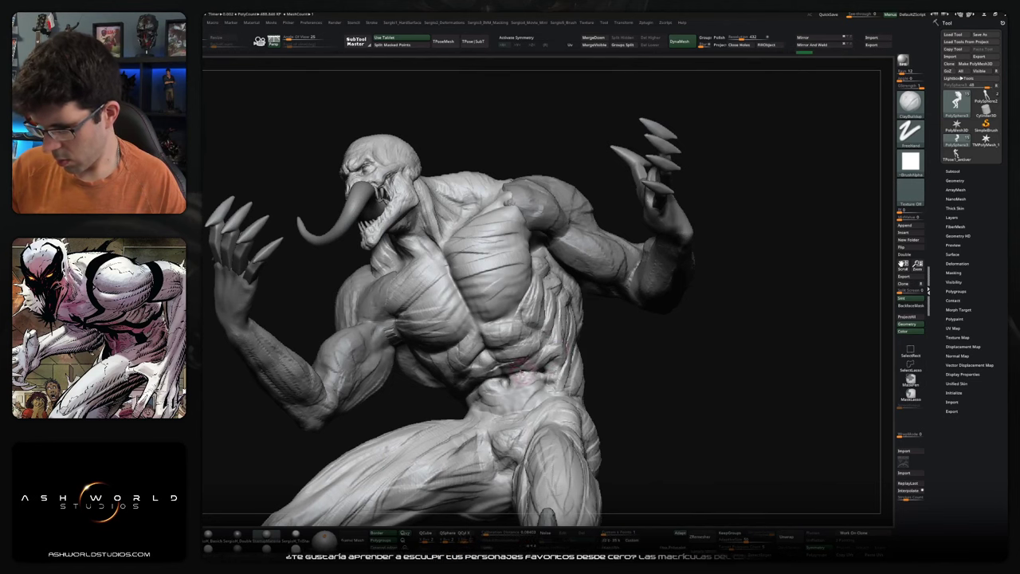
right_drag(518, 380, 550, 372)
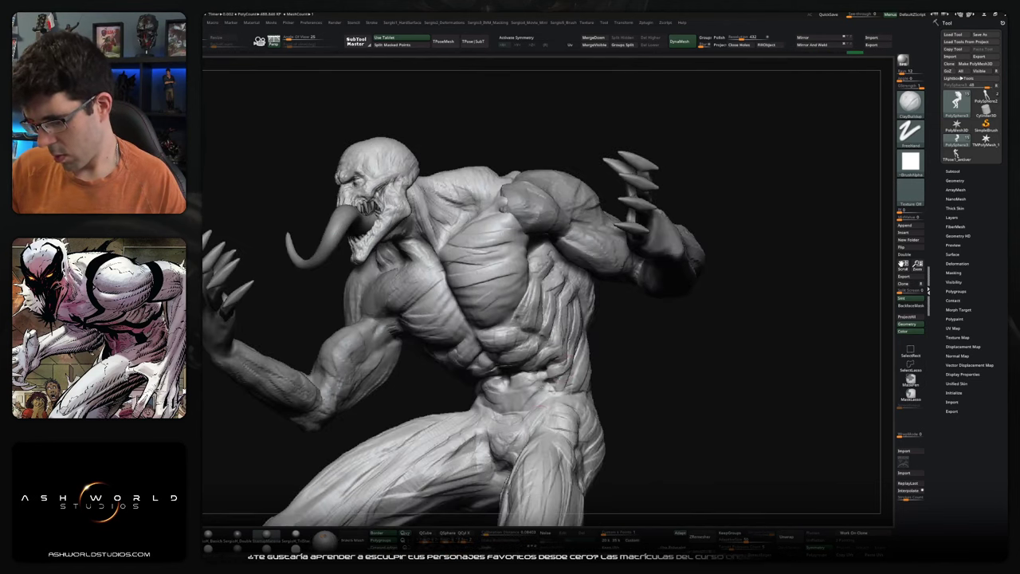
right_drag(576, 372, 567, 386)
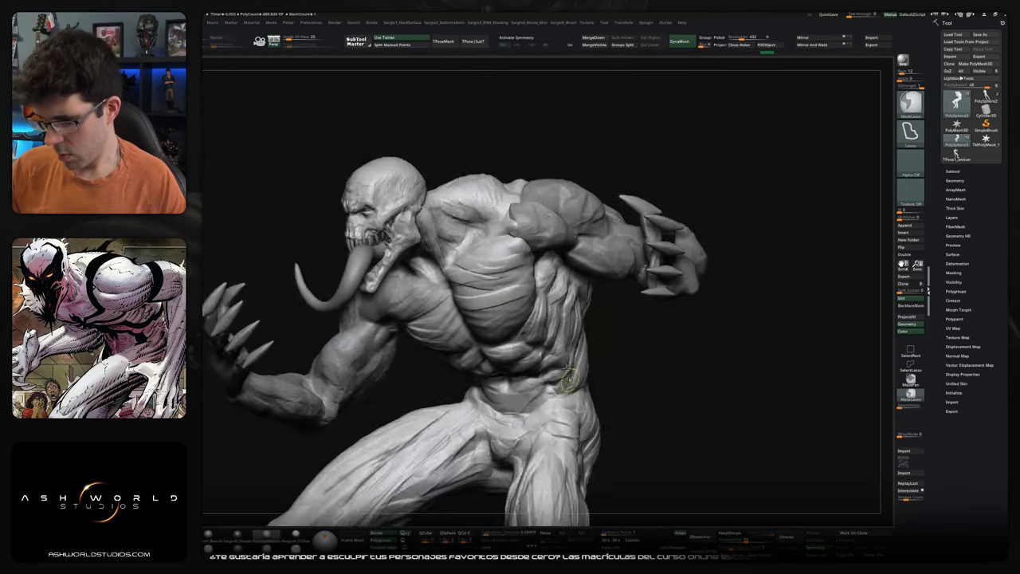
mouse_move(583, 385)
right_down()
mouse_move(596, 373)
mouse_move(548, 365)
right_up()
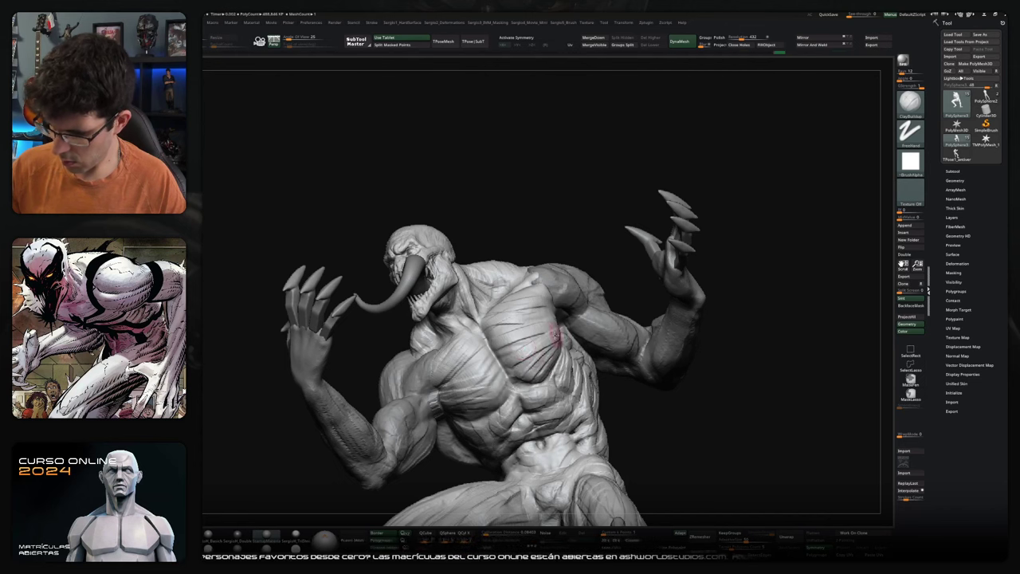
mouse_move(519, 380)
mouse_down()
mouse_move(519, 401)
mouse_move(529, 399)
mouse_up()
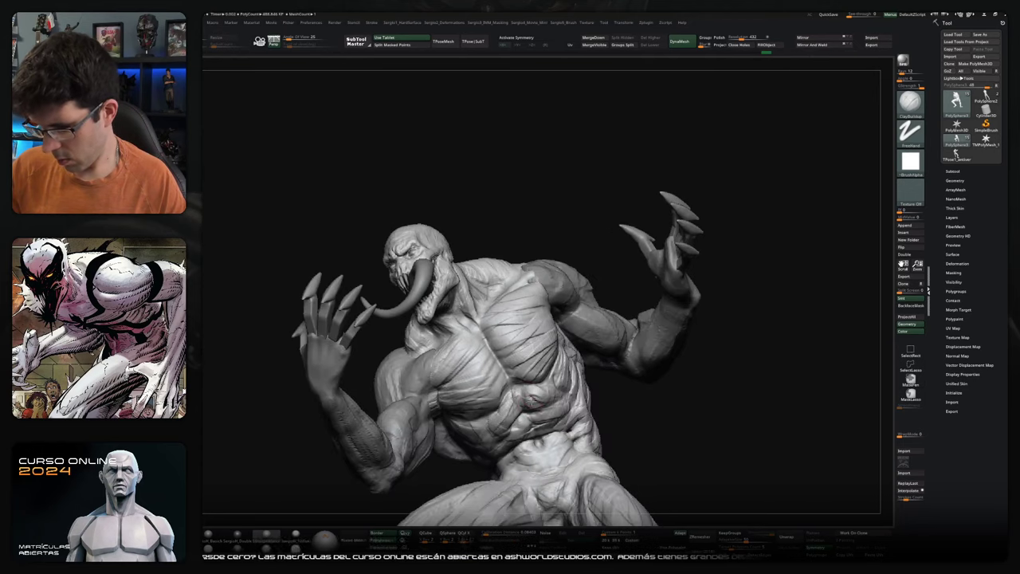
drag(486, 452, 505, 399)
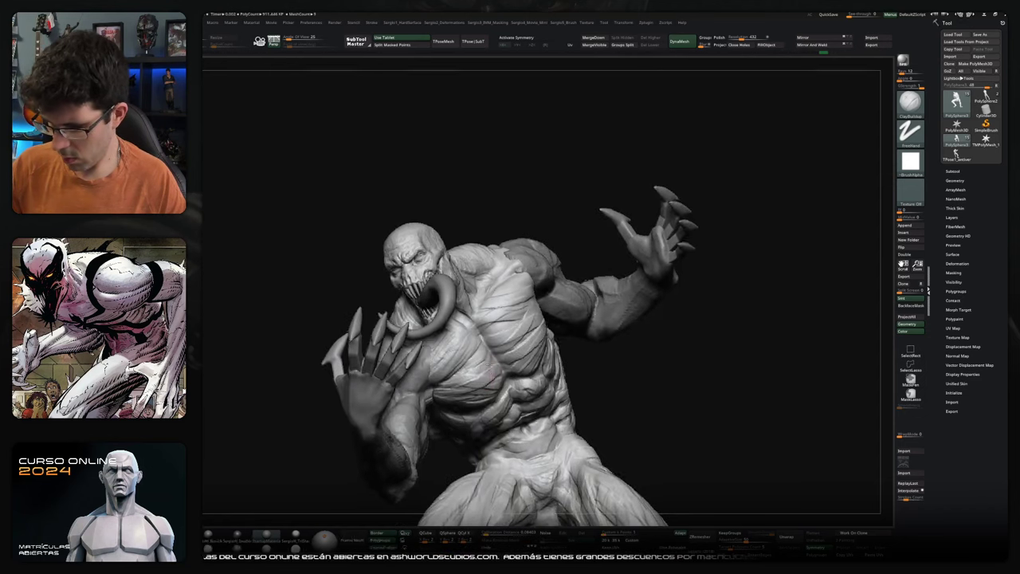
right_drag(455, 375, 453, 408)
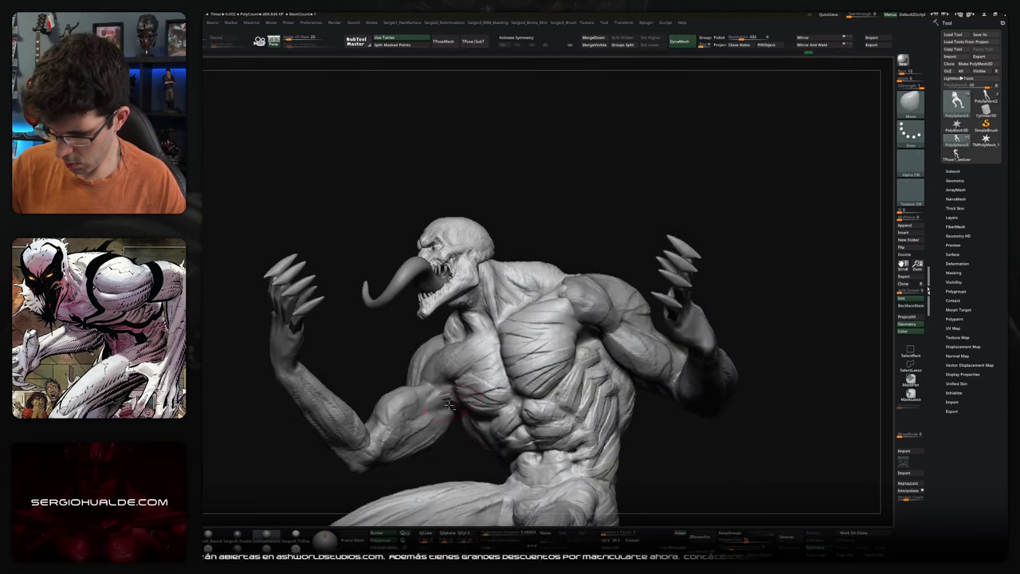
ctrl+shift+click(451, 396)
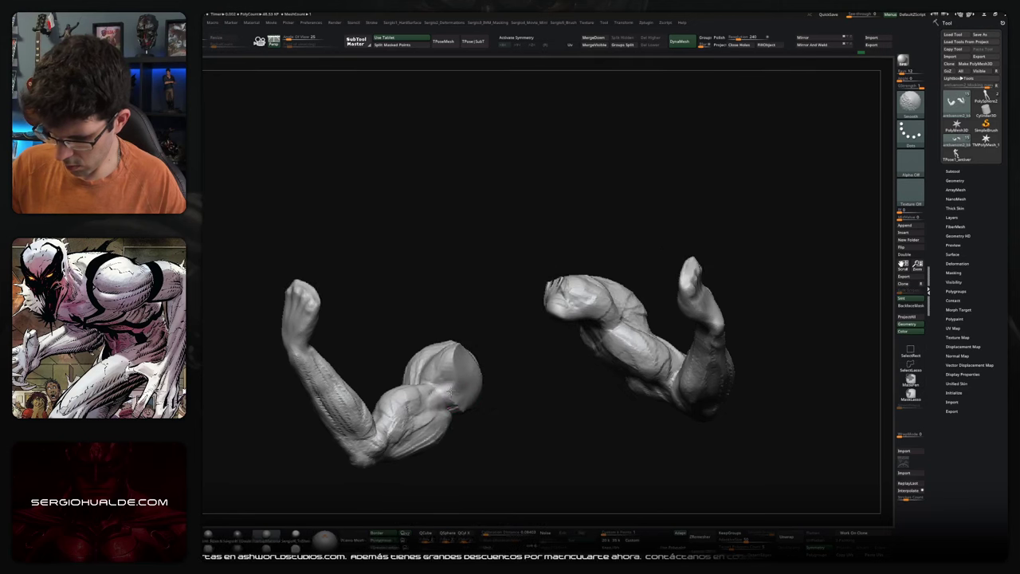
drag(494, 446, 539, 388)
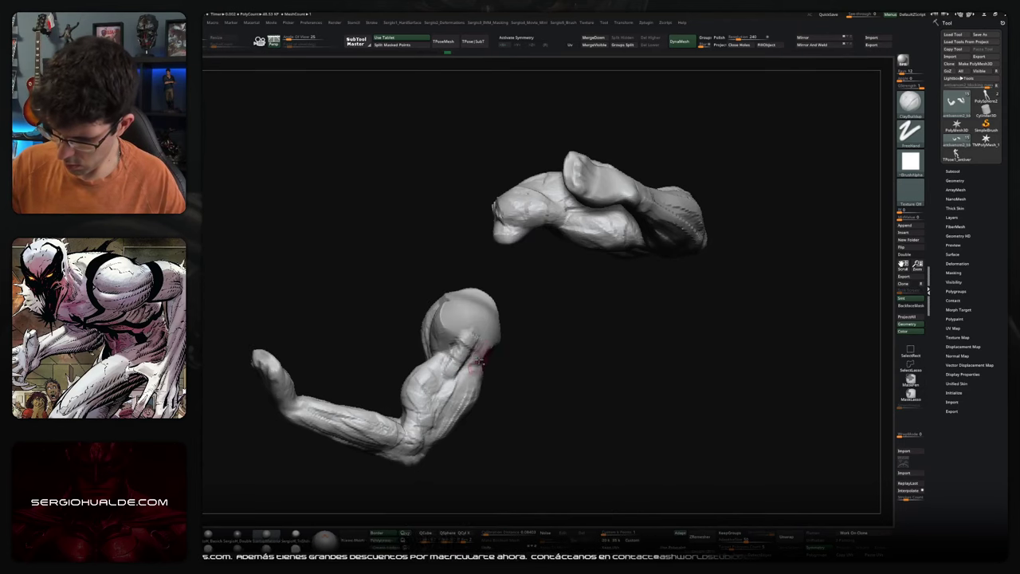
drag(428, 409, 439, 418)
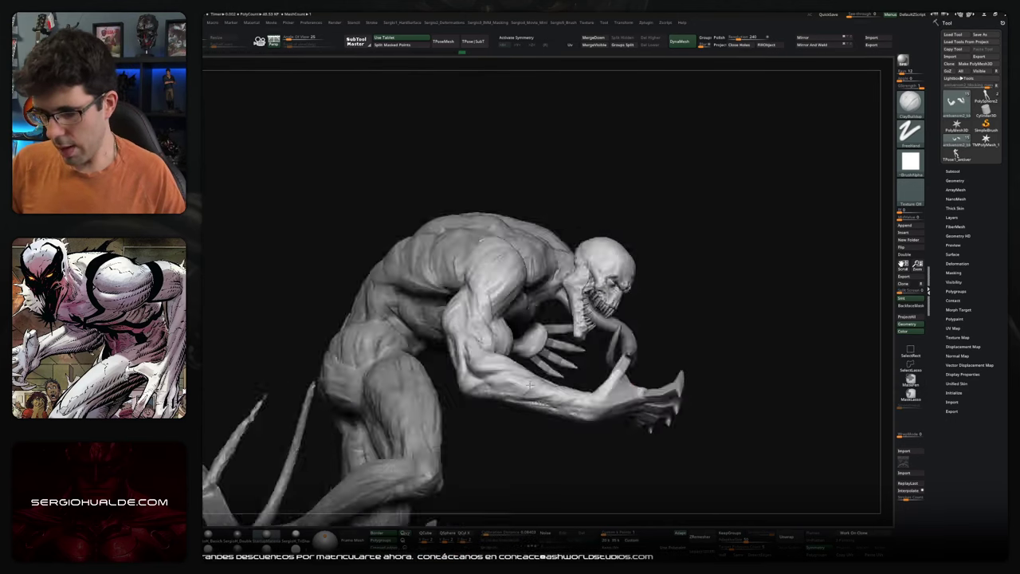
mouse_move(529, 385)
mouse_down()
mouse_move(547, 372)
mouse_move(547, 390)
mouse_move(518, 392)
mouse_move(477, 365)
mouse_move(500, 364)
mouse_move(491, 361)
mouse_up()
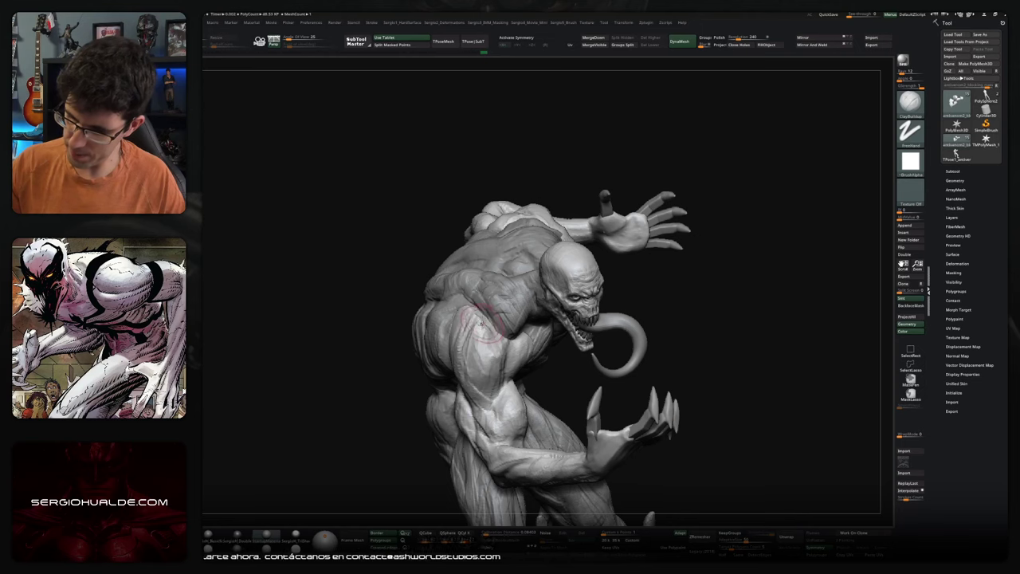
drag(475, 320, 459, 311)
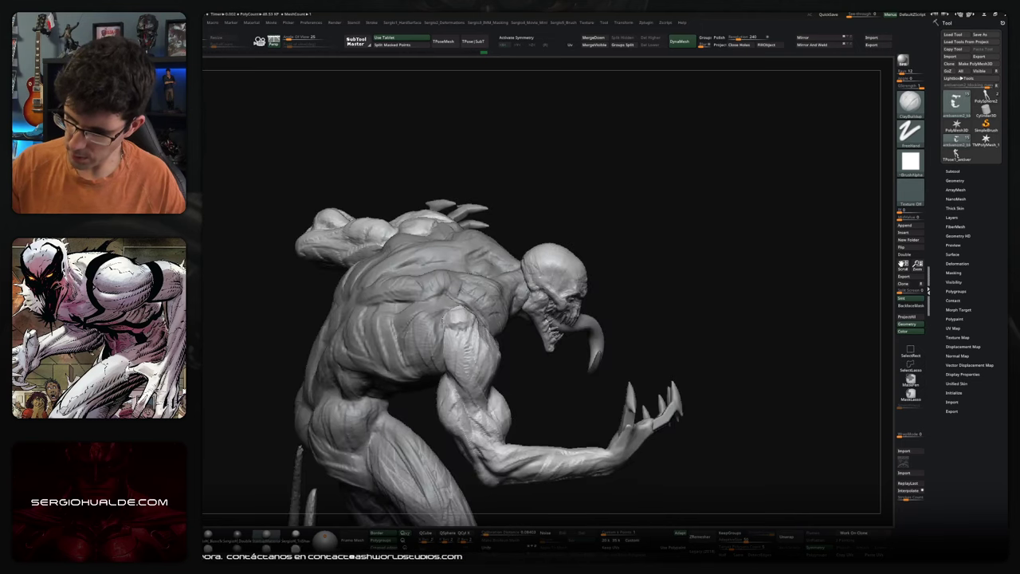
mouse_move(451, 334)
mouse_down()
mouse_move(494, 382)
mouse_move(507, 328)
mouse_up()
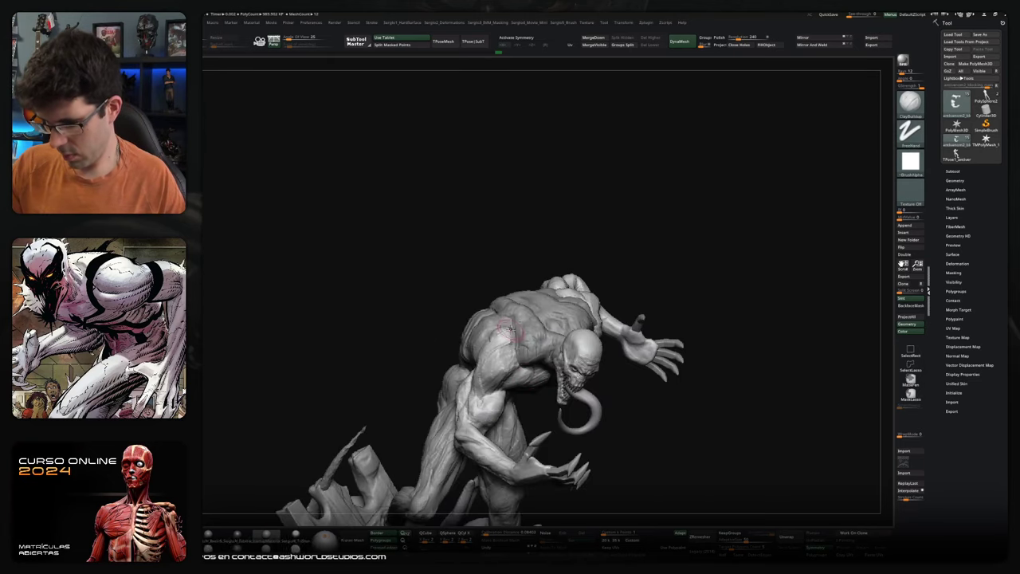
key(b)
key(m)
key(v)
drag(510, 337, 690, 342)
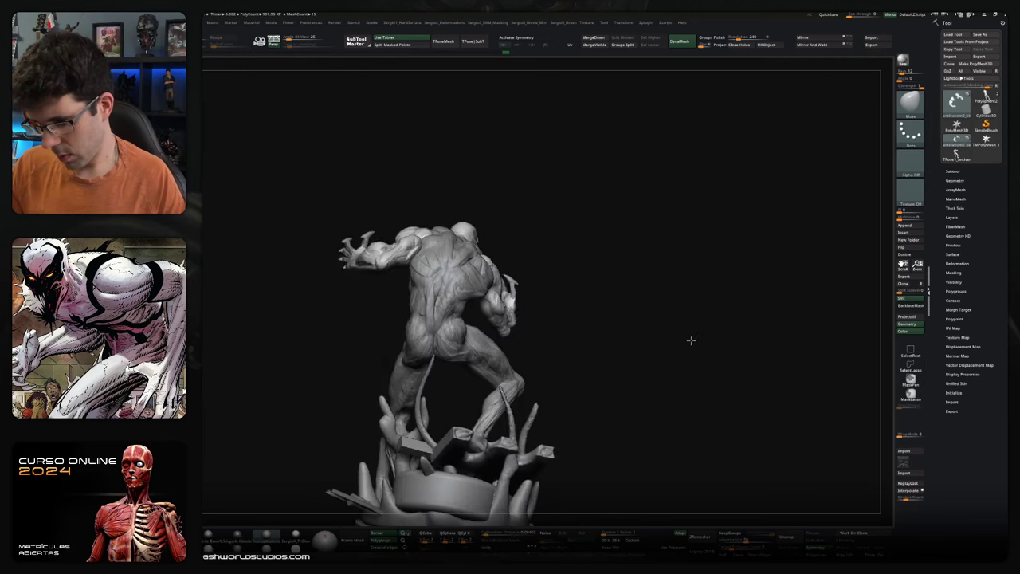
mouse_move(555, 321)
mouse_down()
mouse_move(498, 344)
mouse_move(627, 308)
mouse_move(619, 294)
mouse_move(608, 390)
mouse_up()
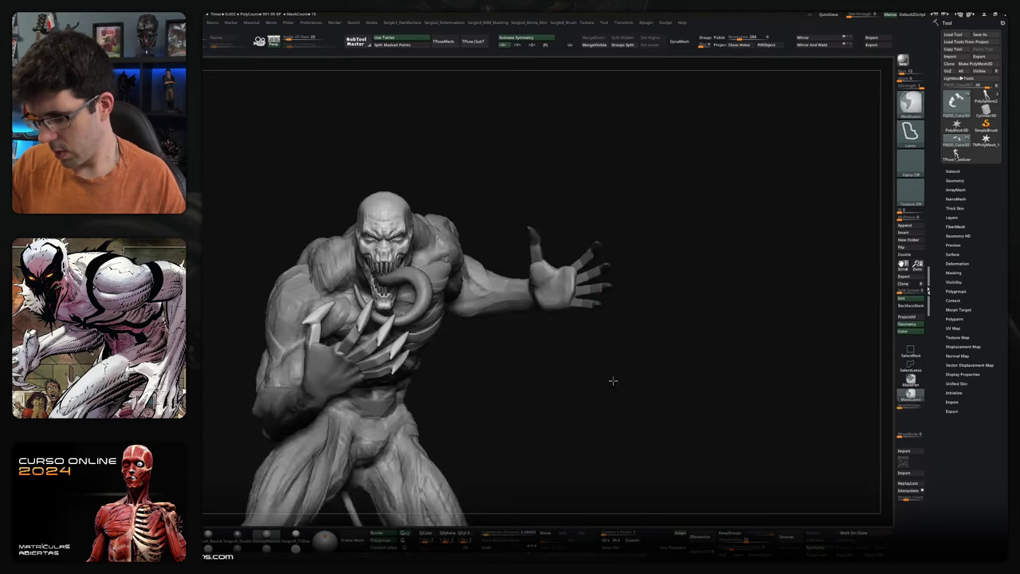
ctrl+shift+click(641, 294)
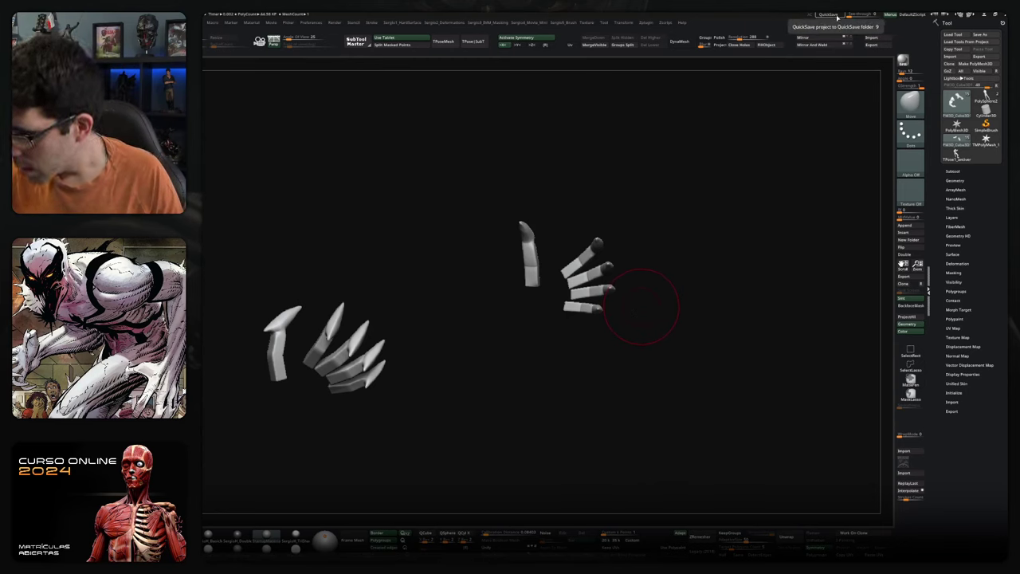
- QuickSave the sculpt and turn the view onto the claw pieces
click(830, 16)
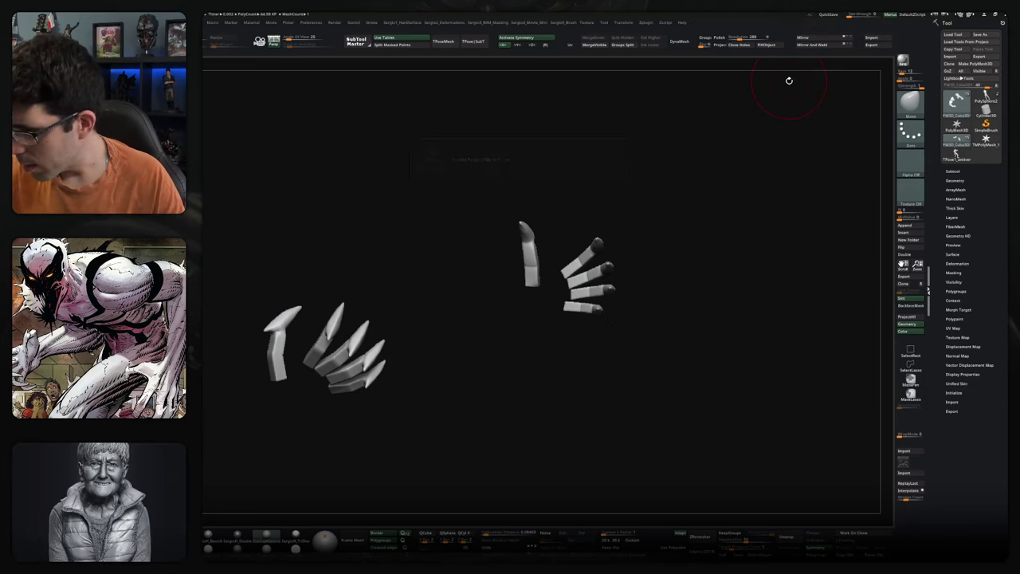
mouse_move(714, 273)
mouse_down()
mouse_move(713, 289)
mouse_move(732, 254)
mouse_up()
mouse_move(638, 267)
mouse_down()
mouse_move(573, 325)
mouse_move(596, 306)
mouse_move(626, 307)
mouse_move(557, 417)
mouse_move(552, 331)
mouse_up()
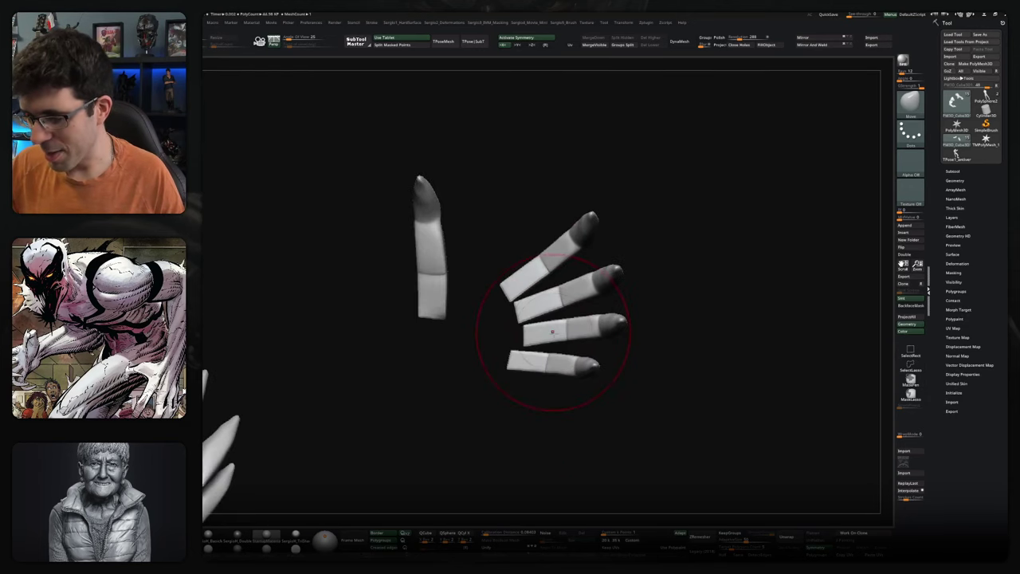
- Mask every claw finger except the lowest one for repositioning with Transpose
key(w)
ctrl+click(558, 365)
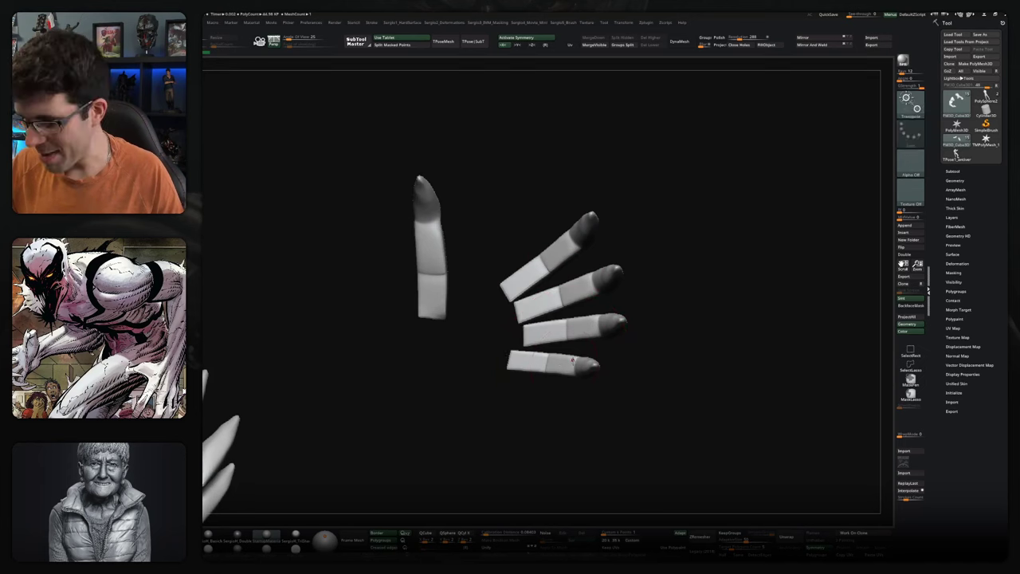
mouse_move(575, 373)
mouse_down()
mouse_move(542, 253)
mouse_move(519, 356)
mouse_move(606, 239)
mouse_up()
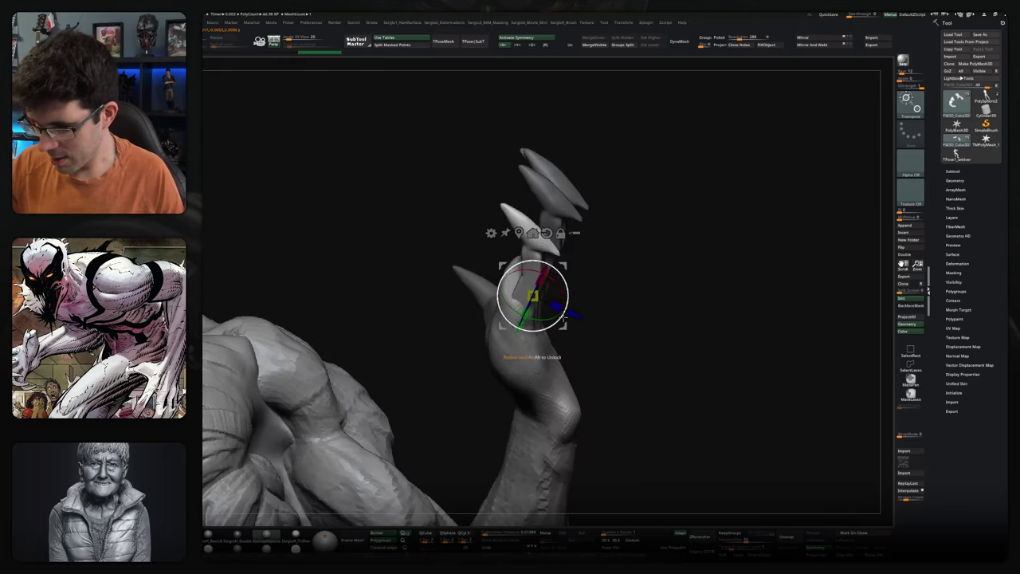
- Swing the left claw finger to a new position and realign the gizmo to it
drag(533, 295, 550, 297)
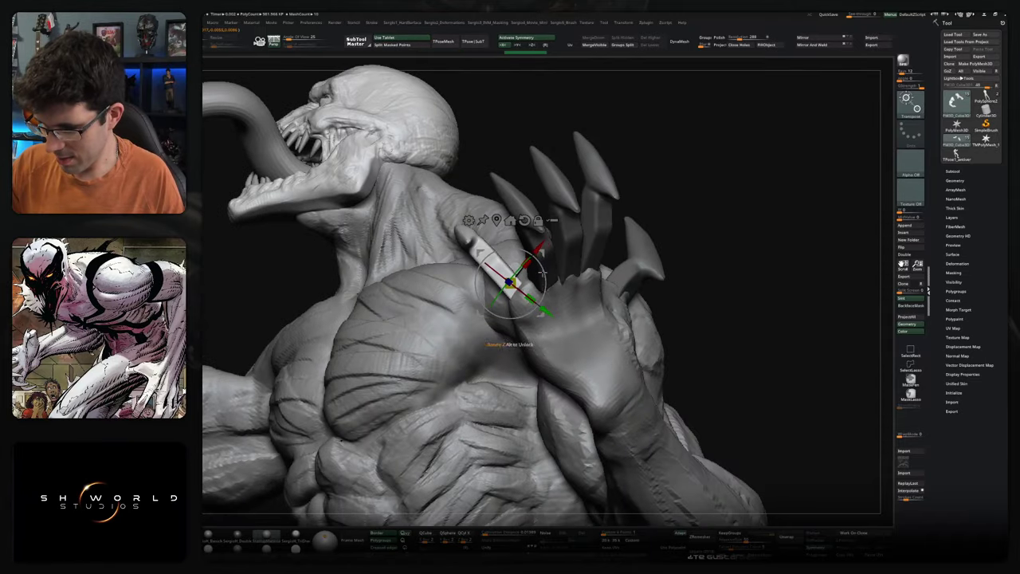
mouse_move(550, 297)
mouse_down()
mouse_move(564, 277)
mouse_move(526, 255)
mouse_move(553, 320)
mouse_move(568, 296)
mouse_up()
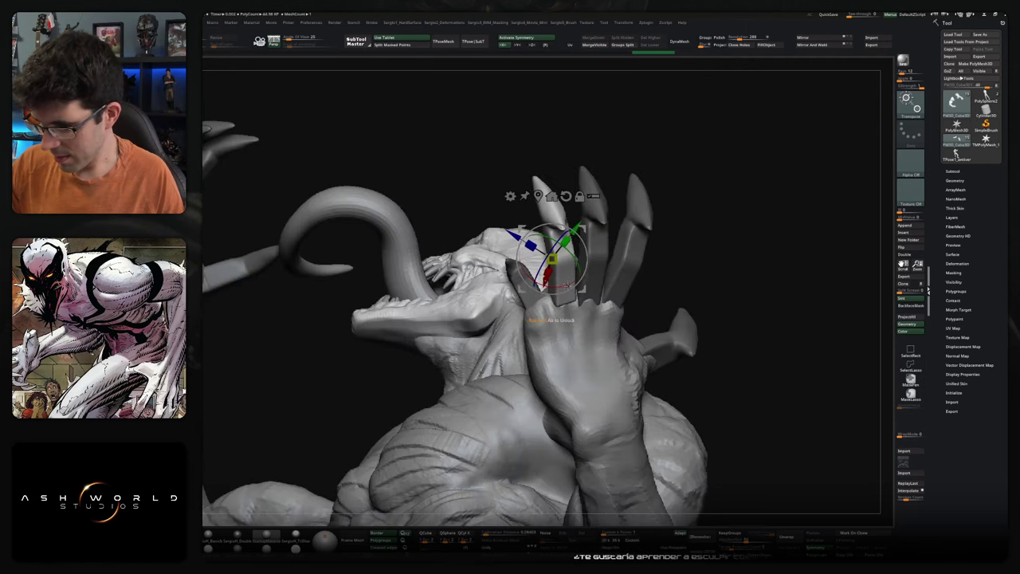
mouse_move(568, 297)
mouse_down()
mouse_move(575, 263)
mouse_move(595, 285)
mouse_up()
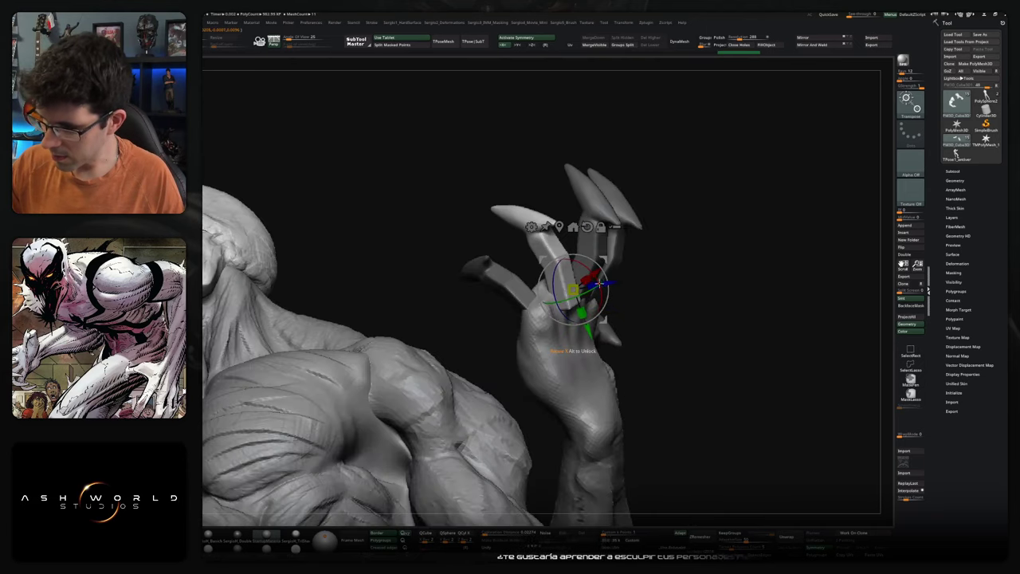
drag(567, 318, 552, 309)
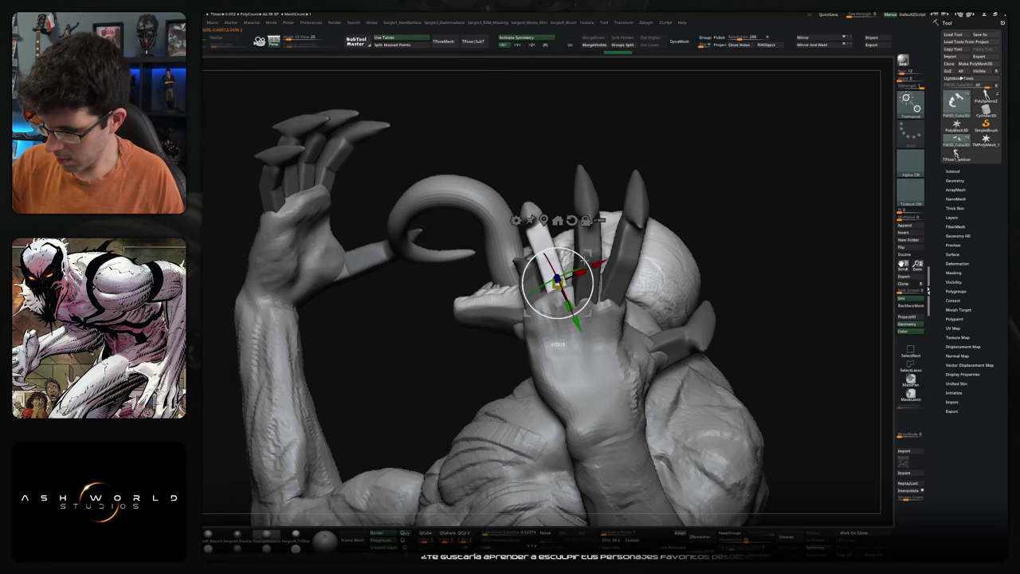
drag(584, 264, 563, 299)
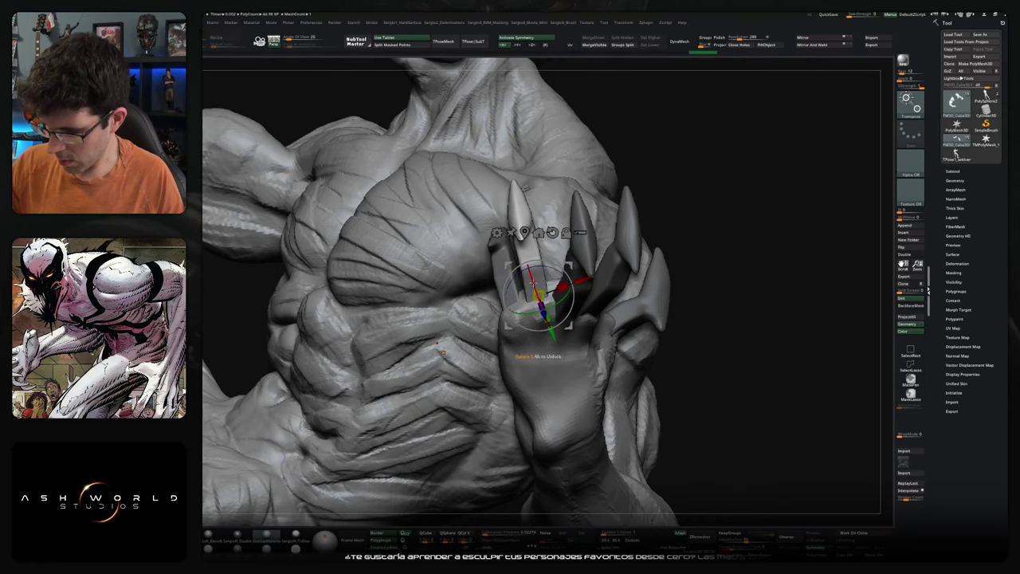
mouse_move(584, 279)
mouse_down()
mouse_move(586, 322)
mouse_move(571, 286)
mouse_up()
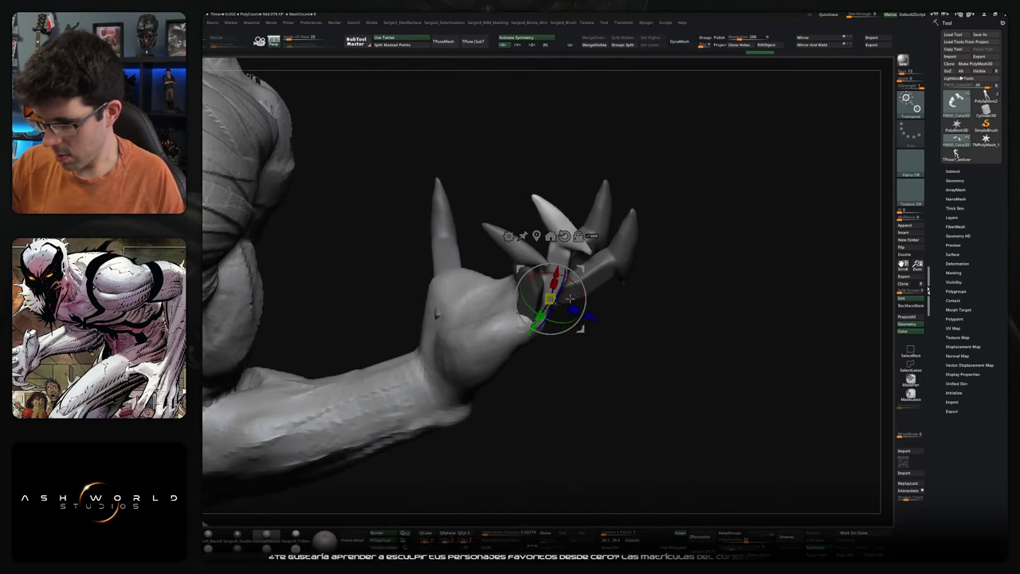
mouse_move(572, 308)
mouse_down()
mouse_move(539, 289)
mouse_move(527, 313)
mouse_up()
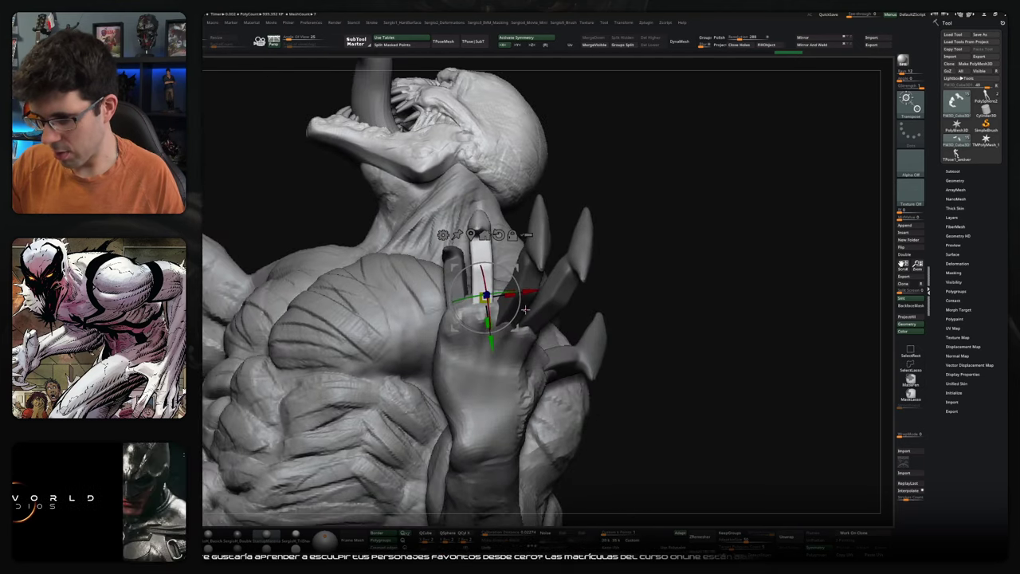
click(610, 266)
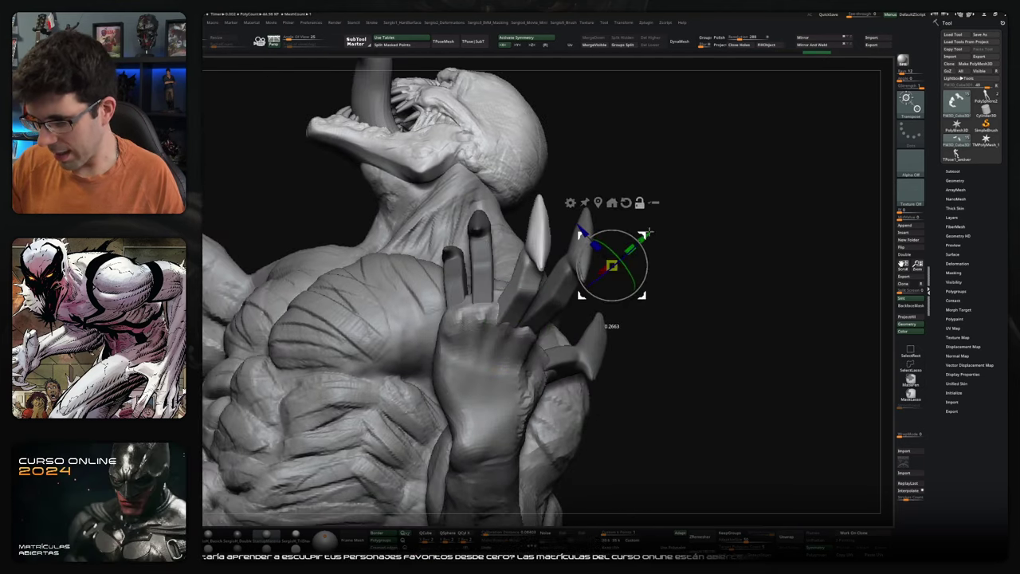
click(514, 317)
drag(534, 327, 550, 307)
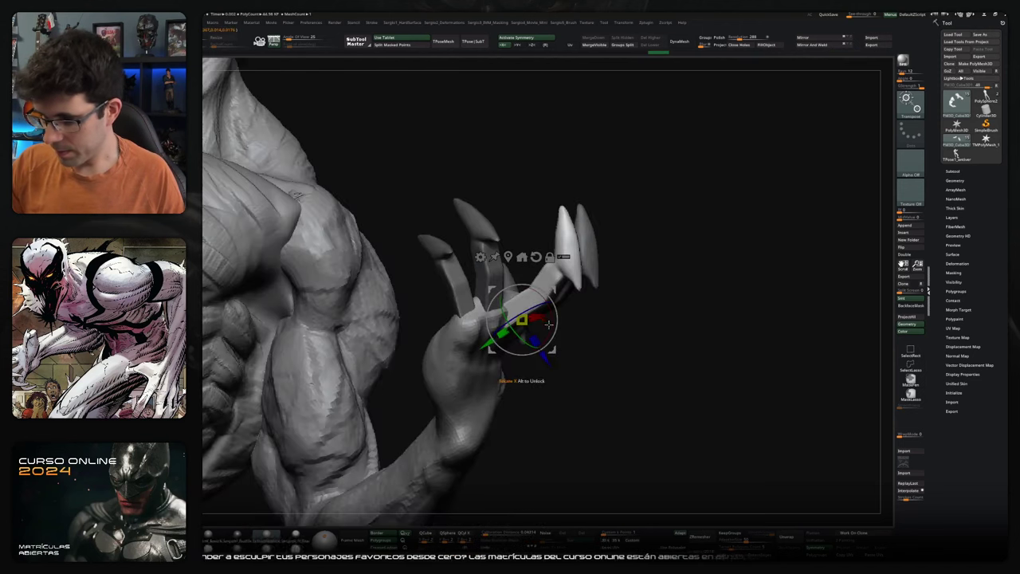
drag(557, 341, 537, 294)
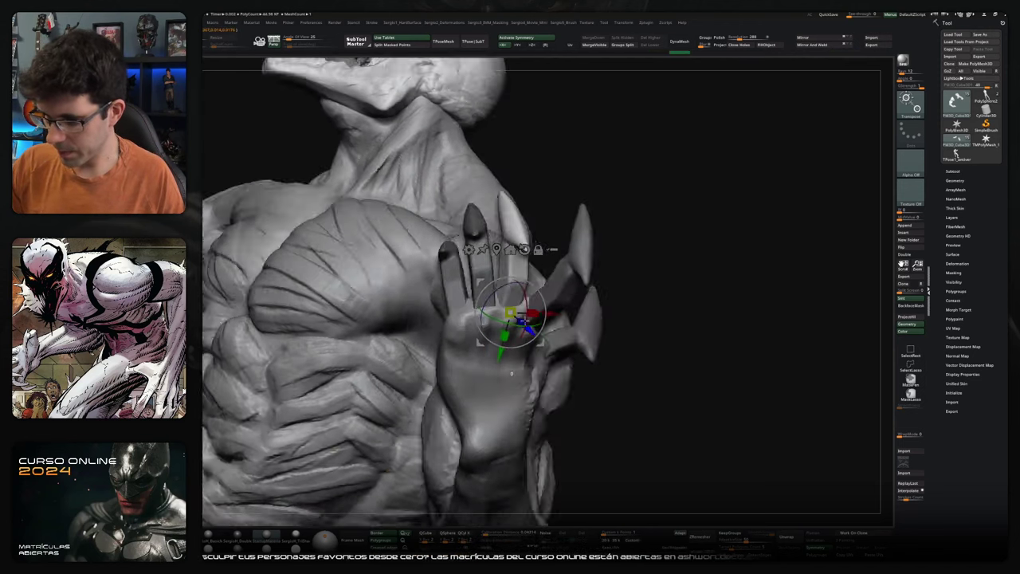
mouse_move(512, 372)
mouse_down()
mouse_move(505, 340)
mouse_move(531, 346)
mouse_move(495, 296)
mouse_up()
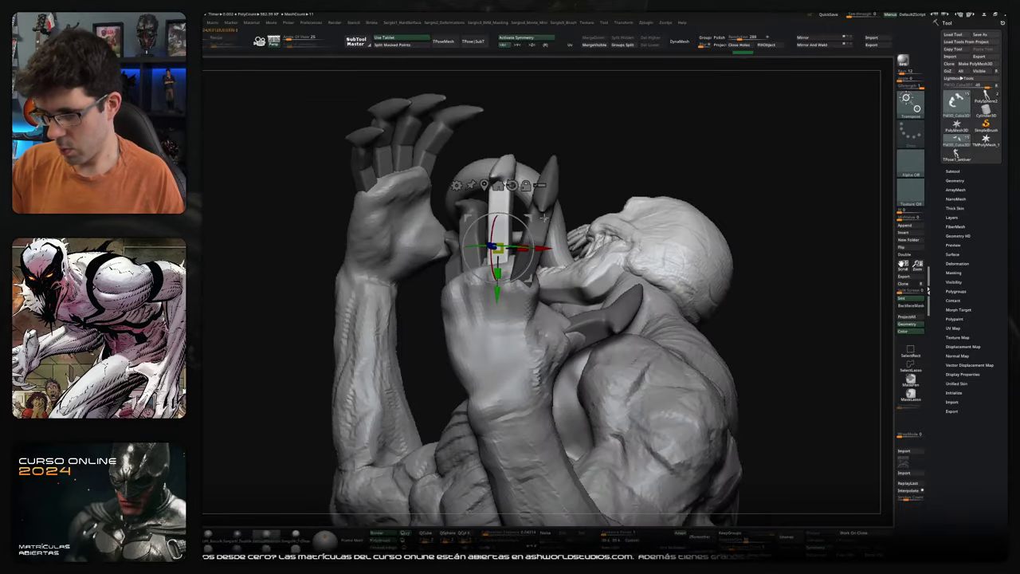
- Move, shrink to about 0.96 and rotate the claw finger, tilting the open hand's raised finger
drag(543, 216, 569, 248)
drag(522, 279, 528, 270)
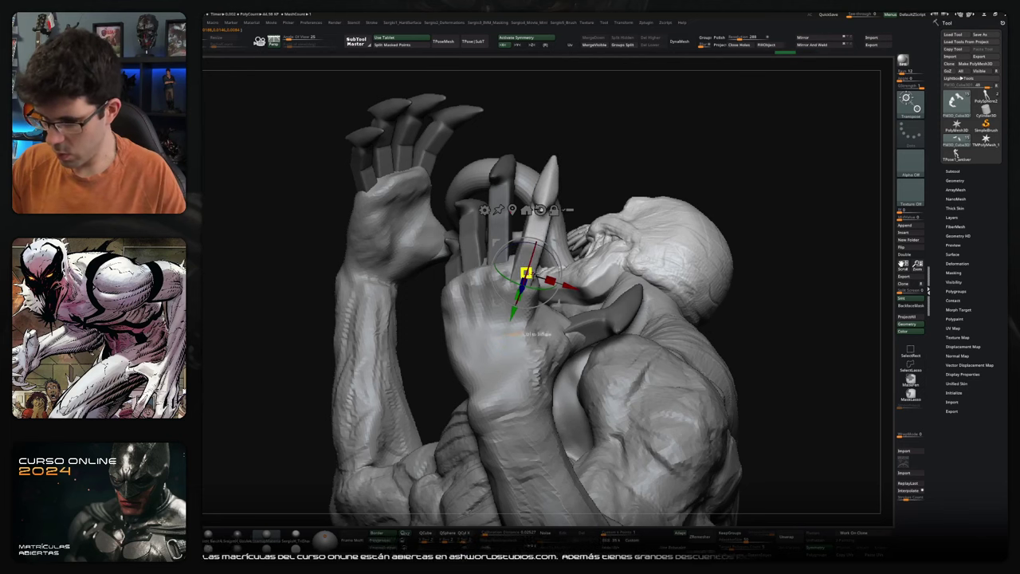
right_drag(526, 275, 562, 271)
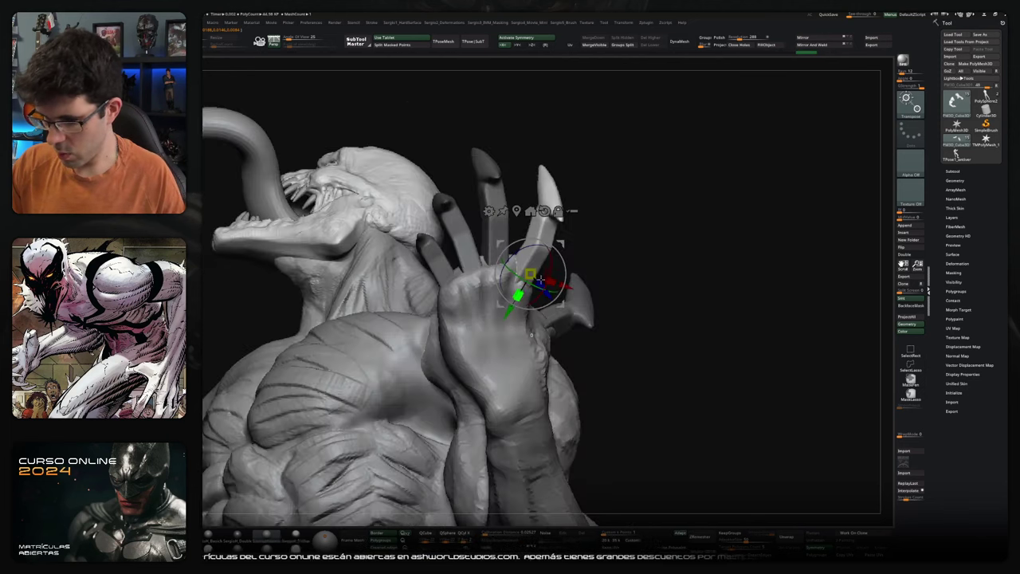
drag(561, 271, 553, 292)
mouse_move(553, 292)
right_down()
mouse_move(523, 306)
mouse_move(478, 283)
right_up()
key(q)
key(w)
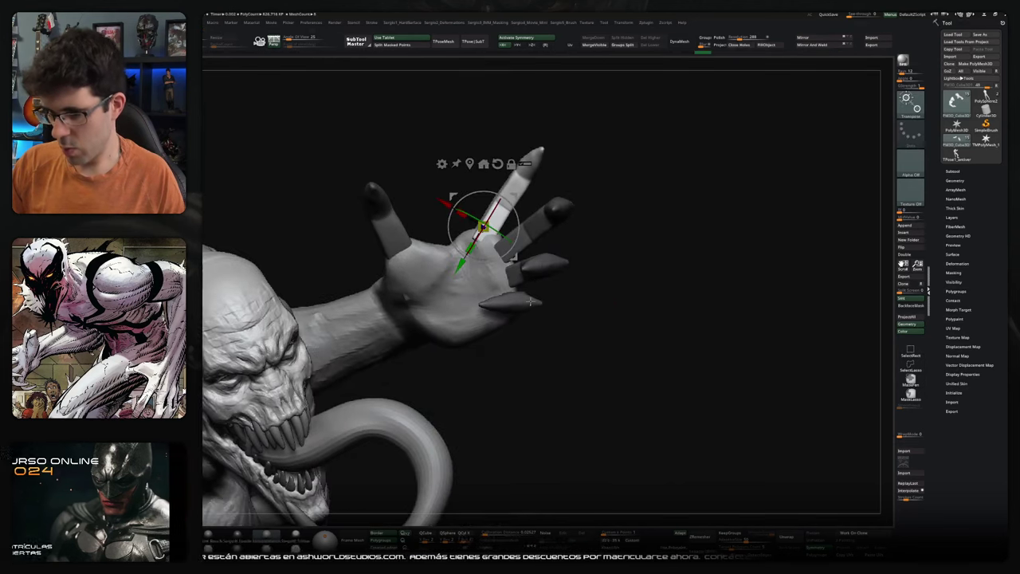
drag(518, 199, 435, 256)
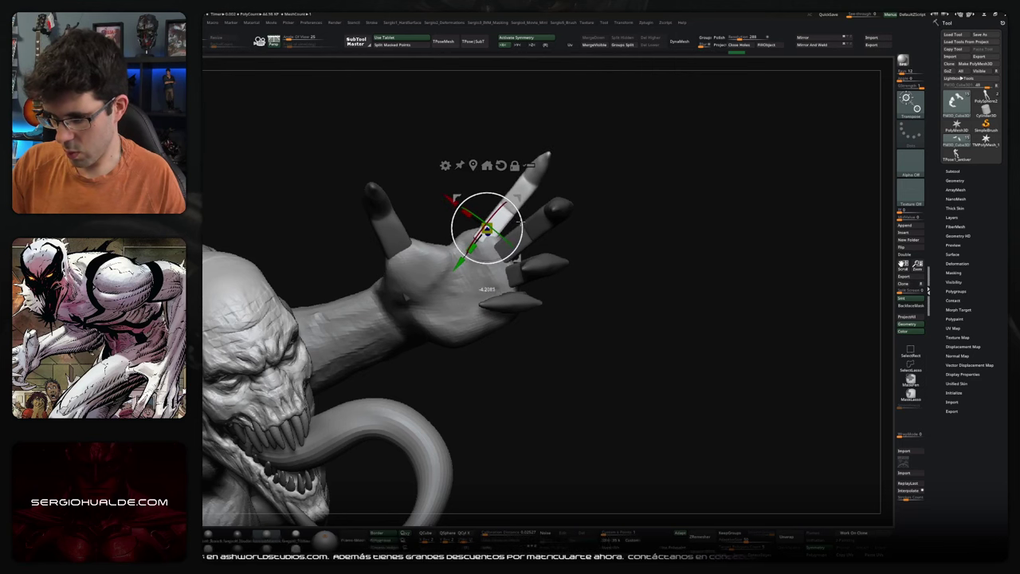
right_drag(434, 257, 411, 301)
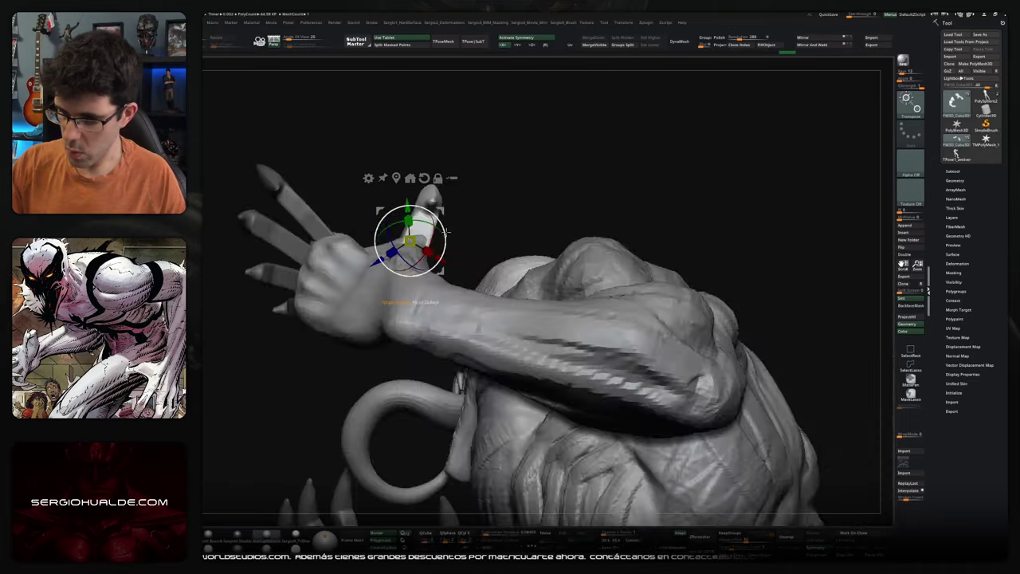
- Isolate the claw hand, then rotate its upturned claw around the base
key(shift+alt+s)
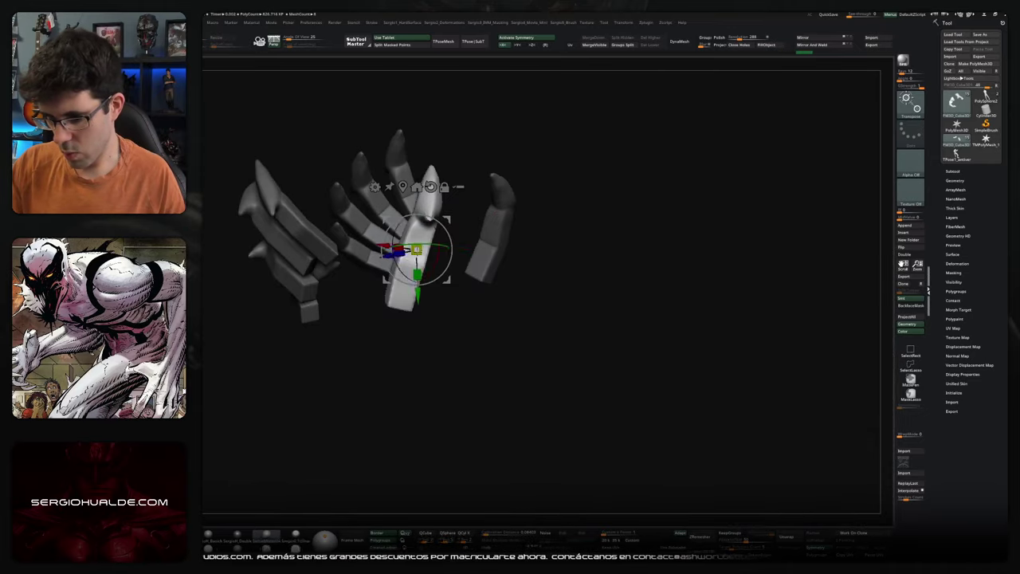
right_drag(558, 207, 630, 196)
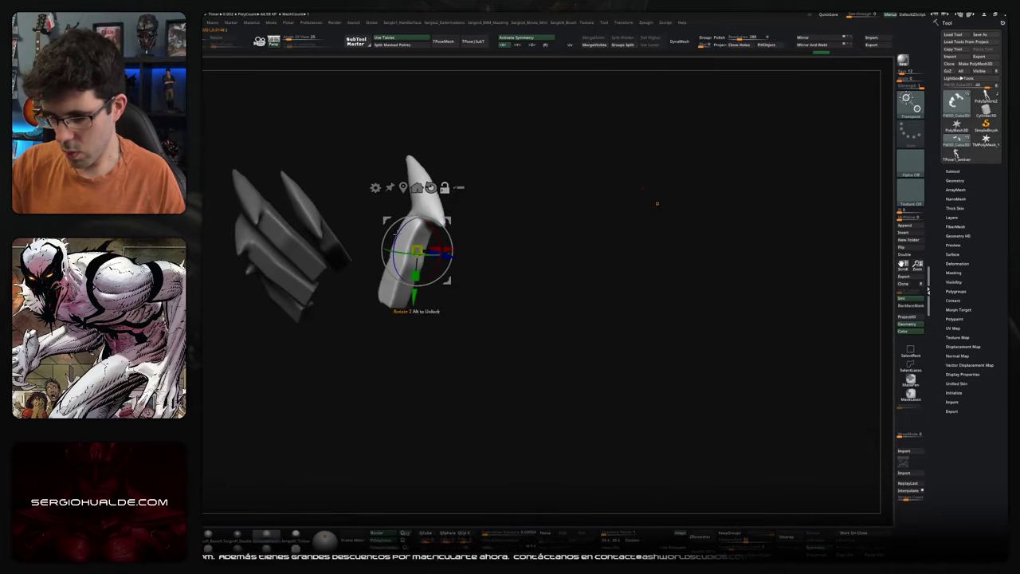
key(shift+alt+s)
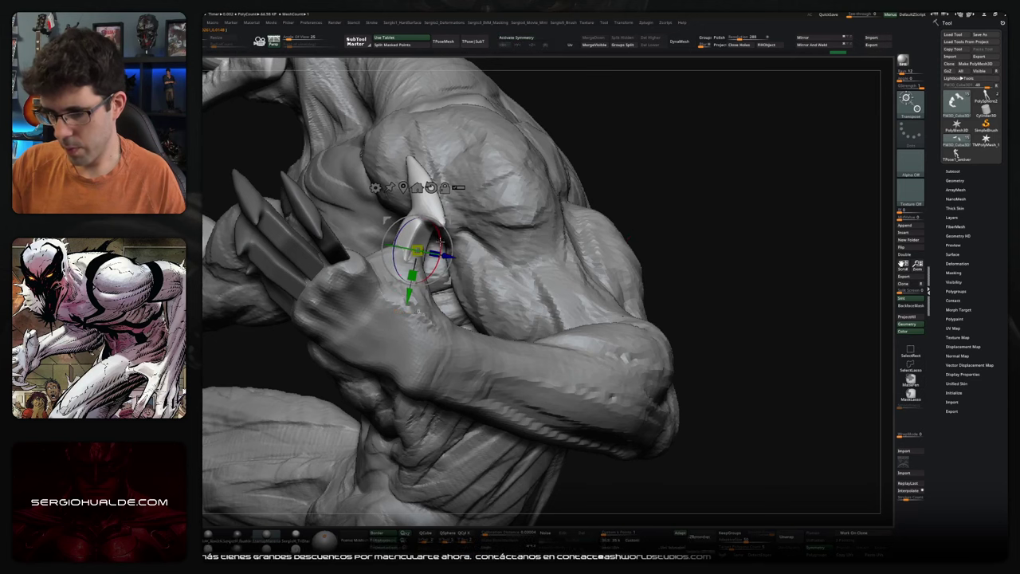
right_drag(440, 233, 431, 317)
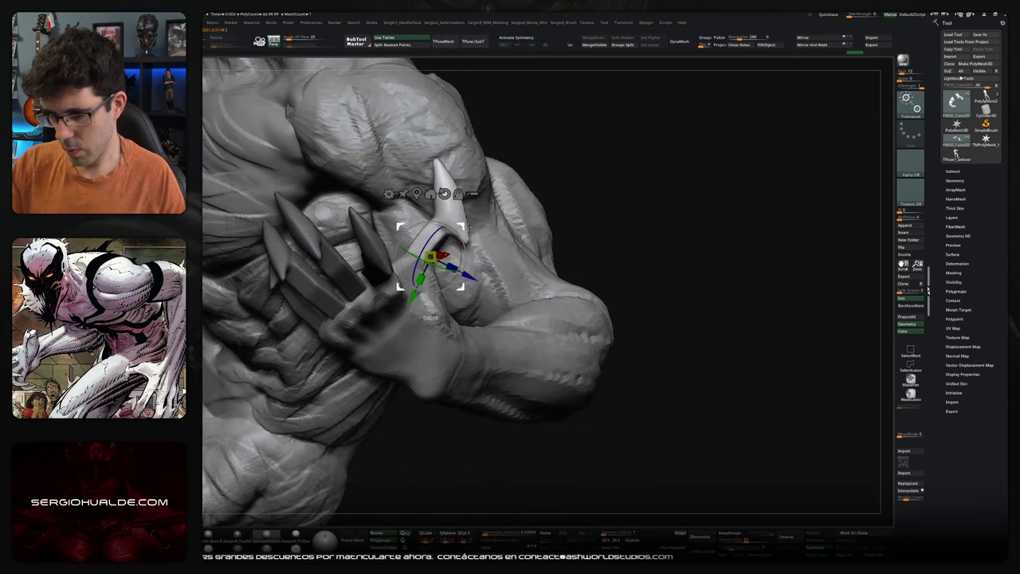
drag(468, 250, 469, 253)
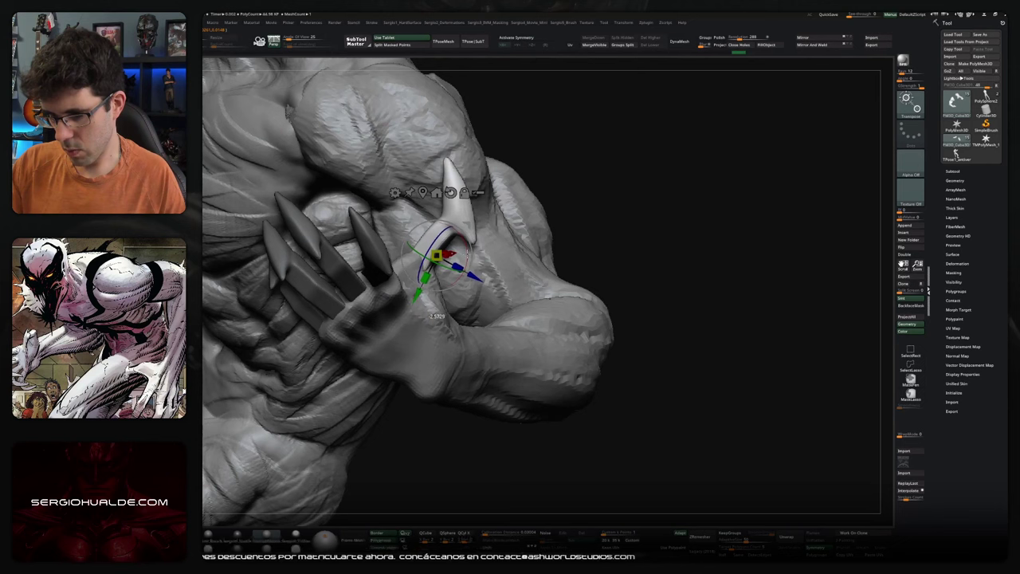
key(q)
- Hide the head to check the claws, recentre the gizmo, then review the full model
right_drag(479, 239, 515, 194)
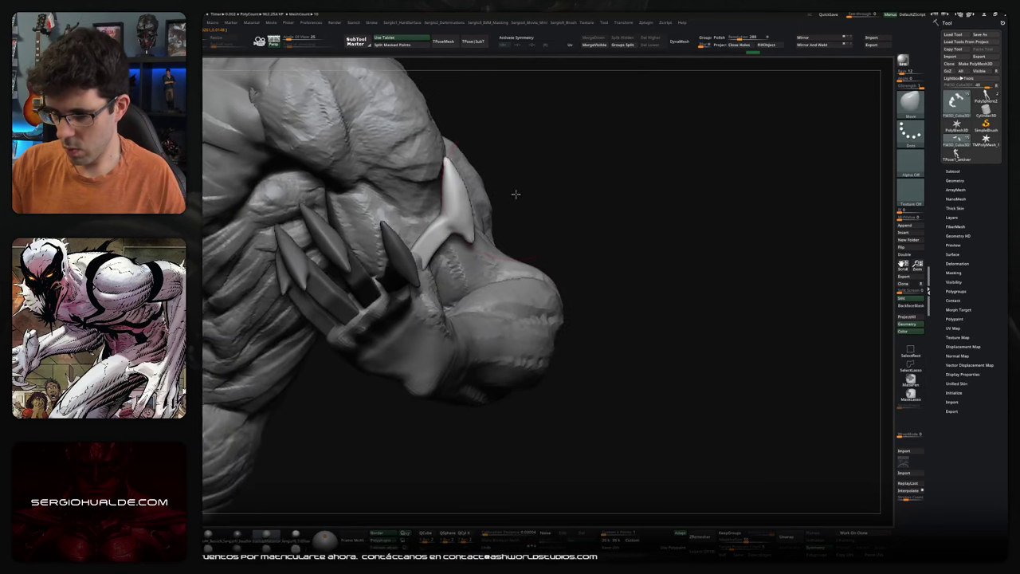
key(ctrl+shift)
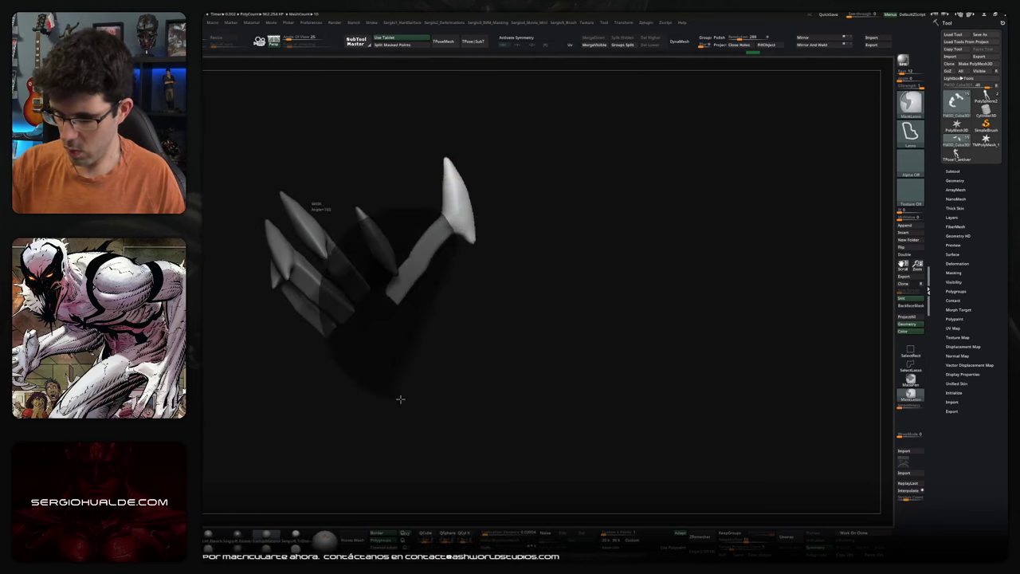
key(w)
mouse_move(436, 255)
alt+mouse_down()
mouse_move(401, 324)
mouse_move(449, 226)
mouse_move(478, 239)
alt+mouse_up()
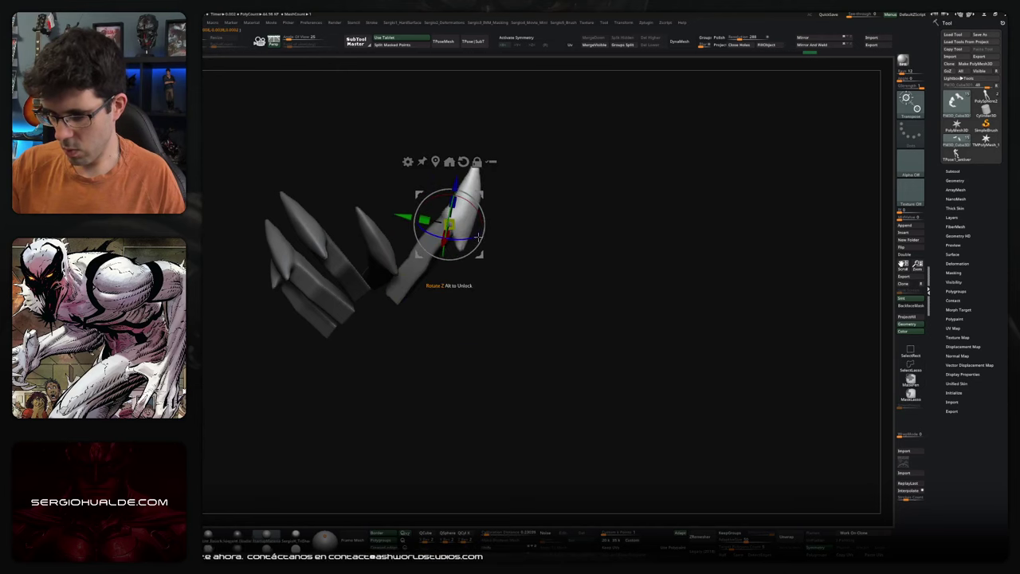
key(q)
mouse_move(583, 244)
mouse_down()
mouse_move(489, 276)
mouse_move(450, 247)
mouse_up()
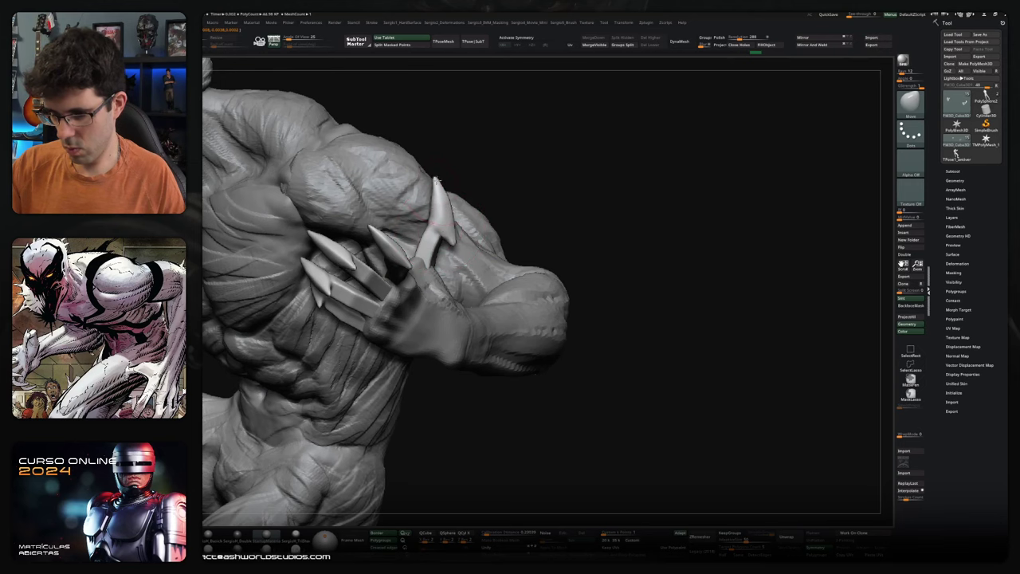
mouse_move(436, 216)
mouse_down()
mouse_move(434, 202)
mouse_move(439, 356)
mouse_up()
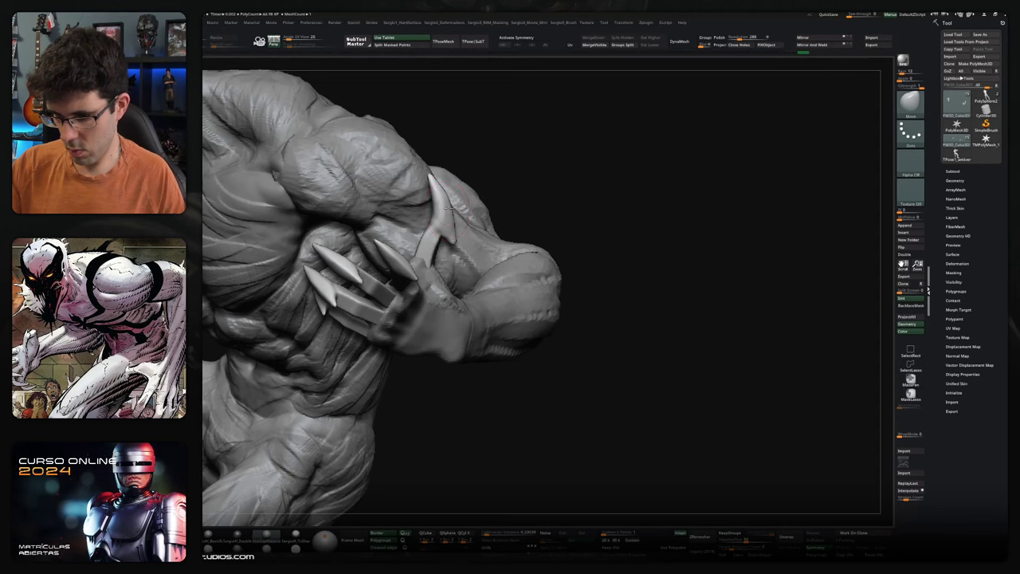
drag(431, 260, 429, 264)
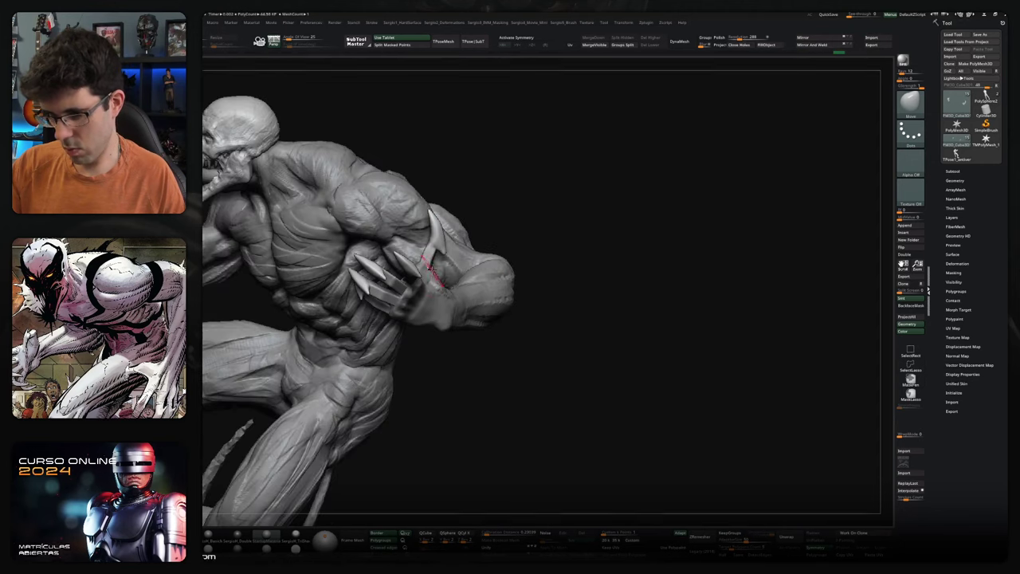
drag(428, 275, 422, 301)
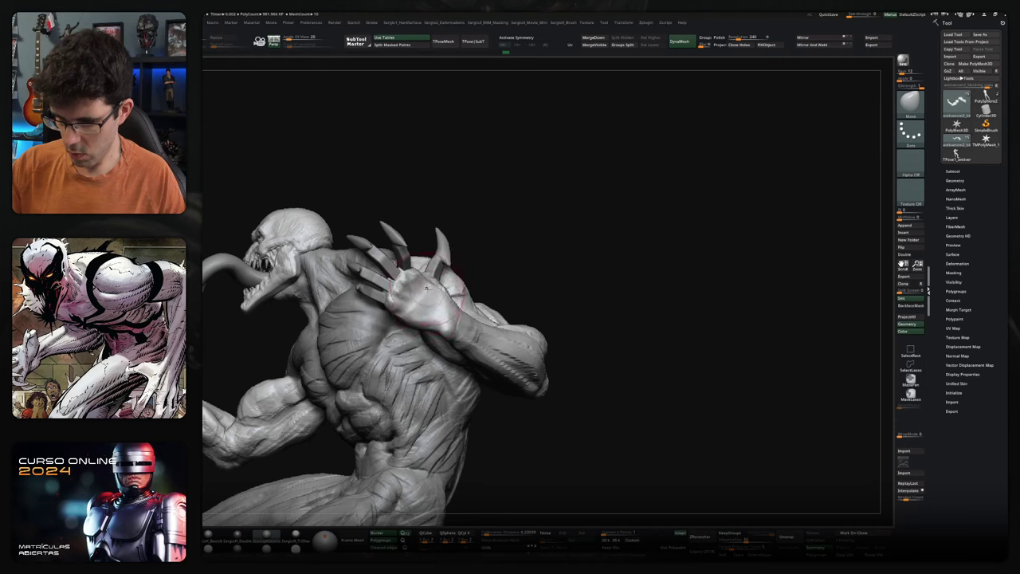
drag(426, 288, 417, 320)
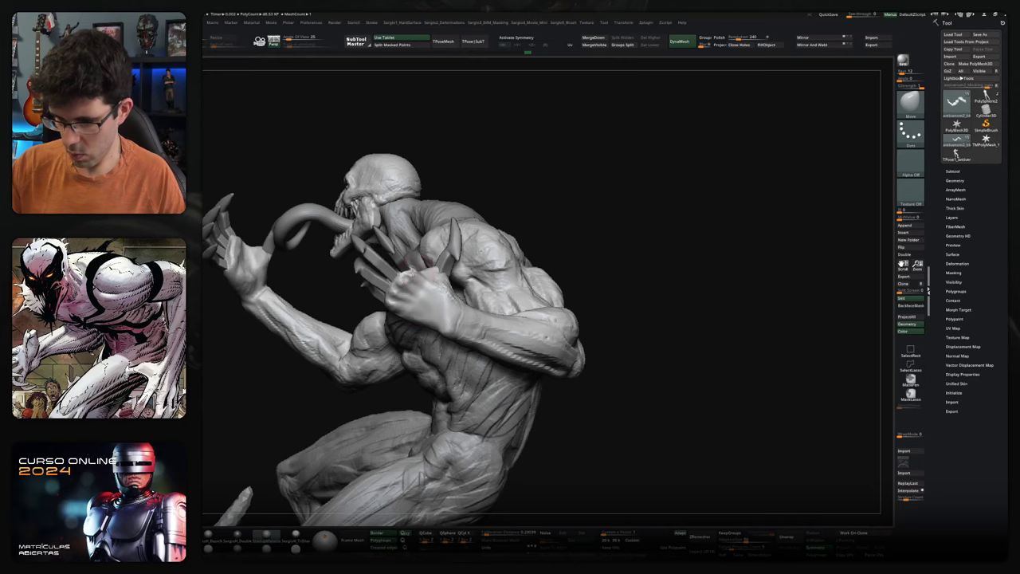
drag(411, 271, 396, 281)
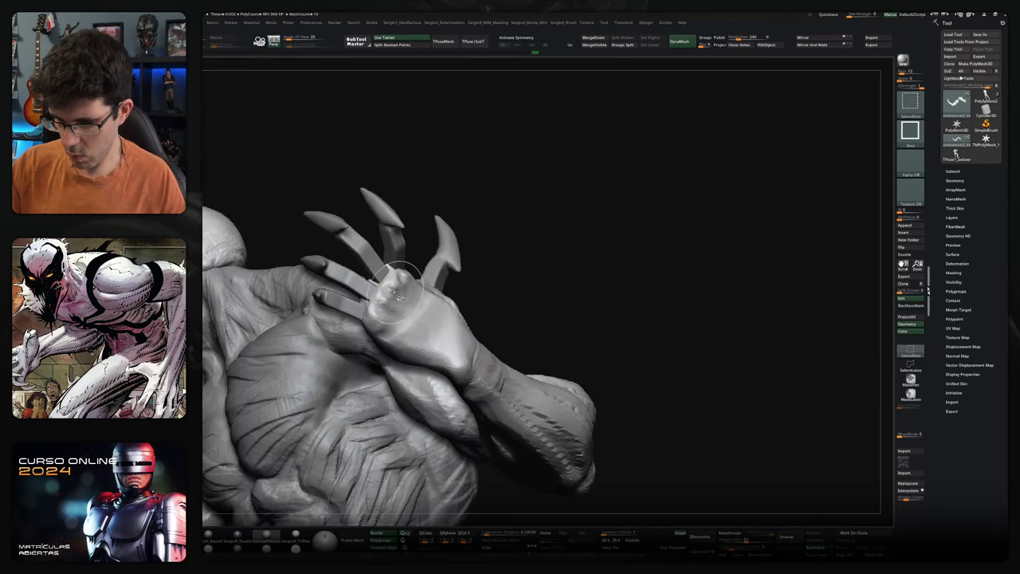
mouse_move(398, 279)
mouse_down()
mouse_move(415, 287)
mouse_move(393, 277)
mouse_up()
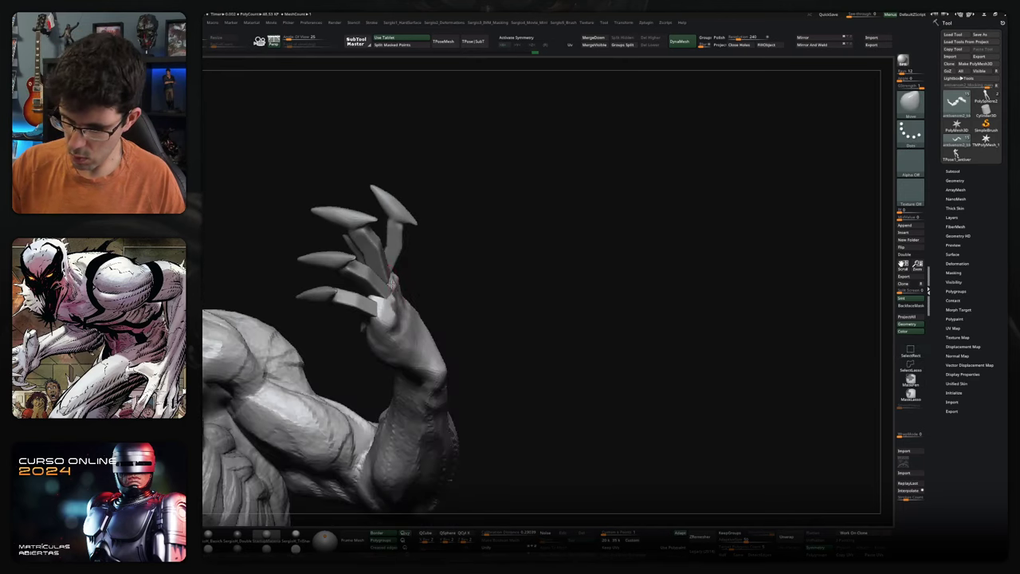
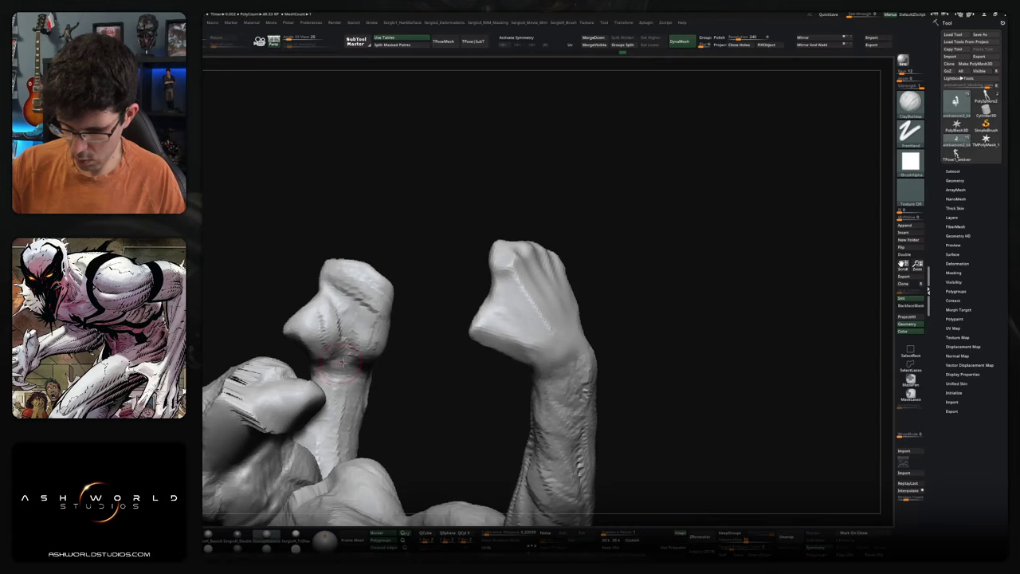
- Orbit around the raised clawed hand and forearm, switching between the Move and ClayBuildup brushes
drag(341, 362, 342, 295)
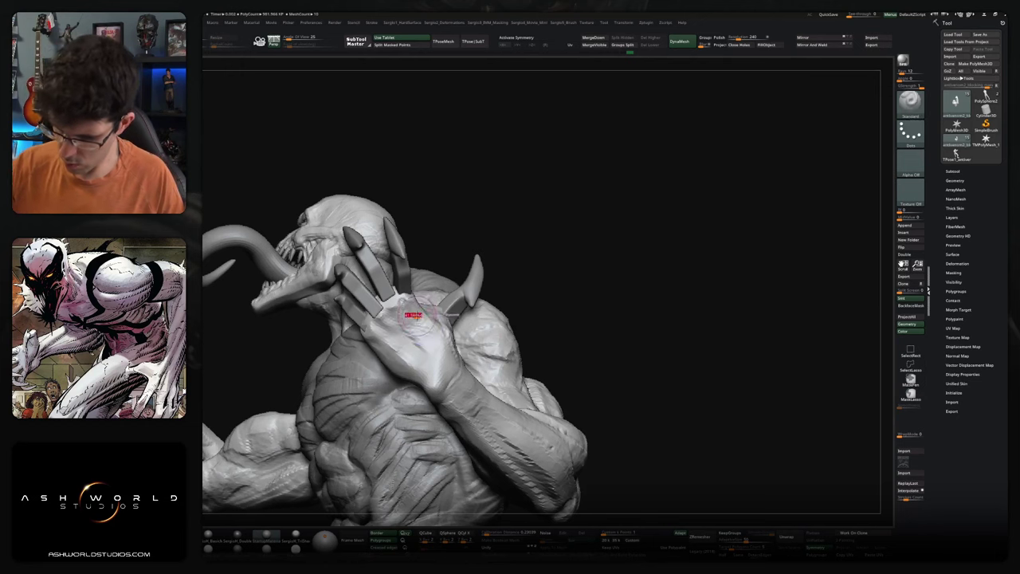
drag(406, 343, 420, 365)
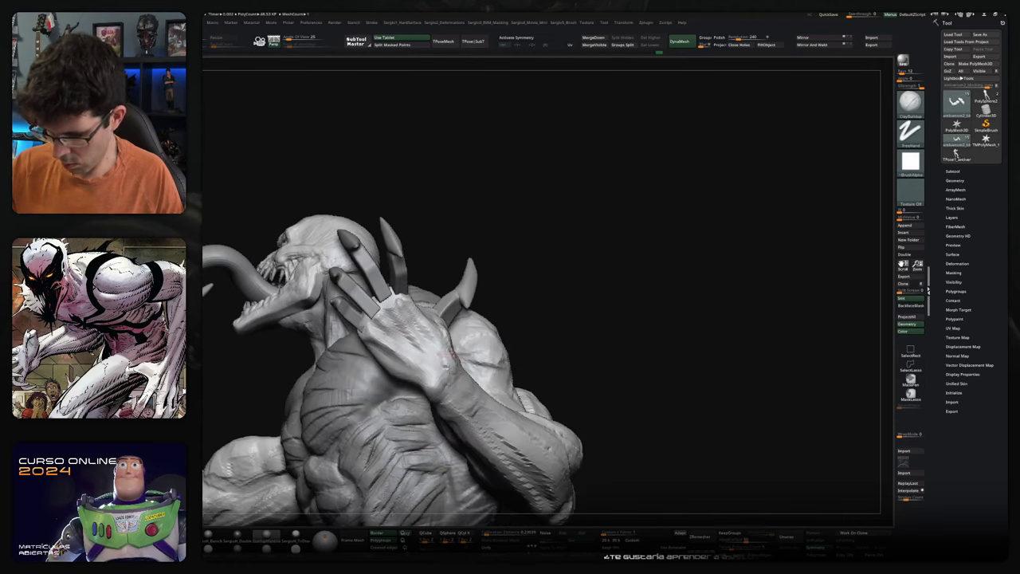
drag(446, 352, 466, 381)
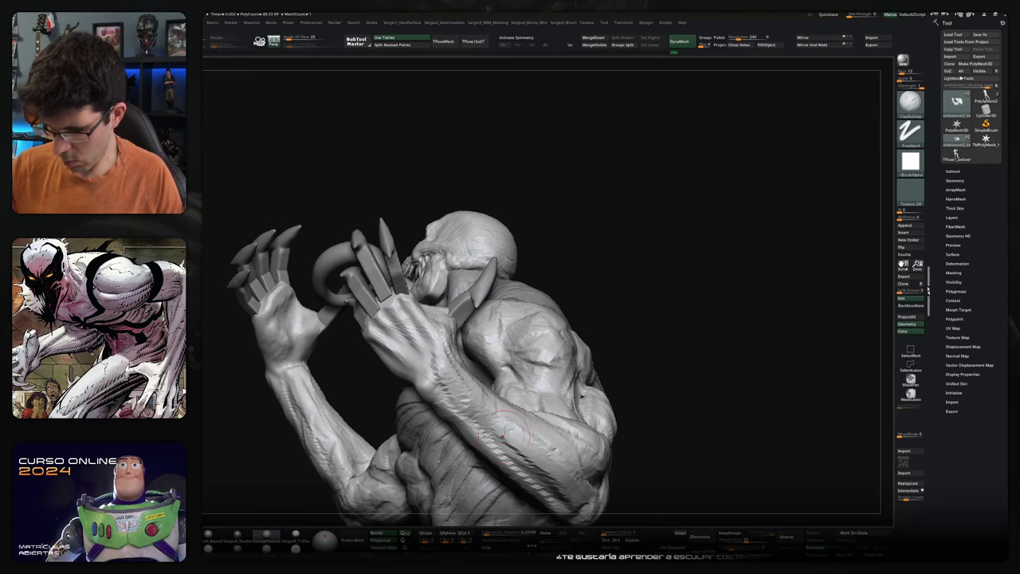
drag(503, 435, 480, 394)
drag(477, 434, 479, 382)
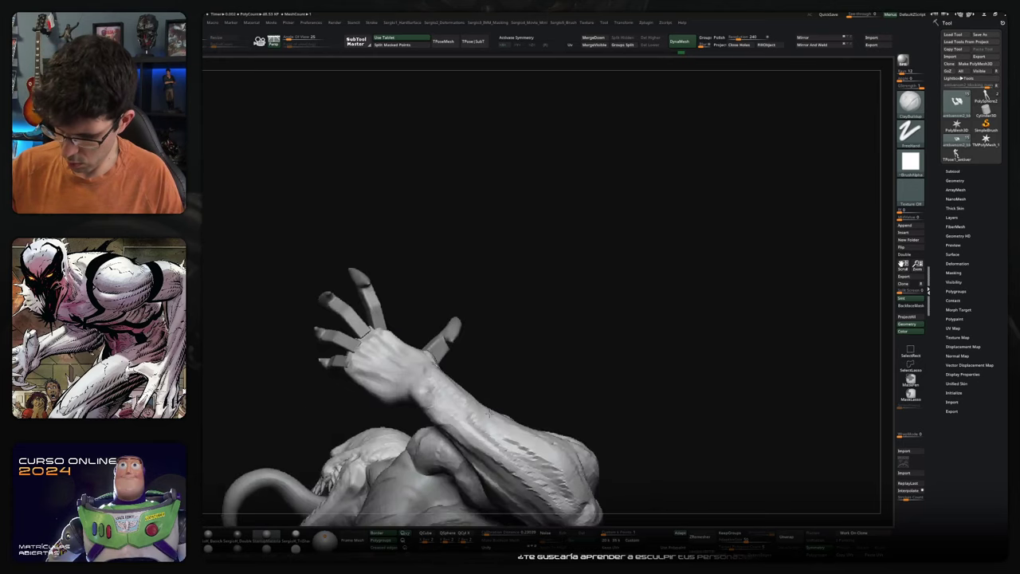
key(b)
key(m)
key(v)
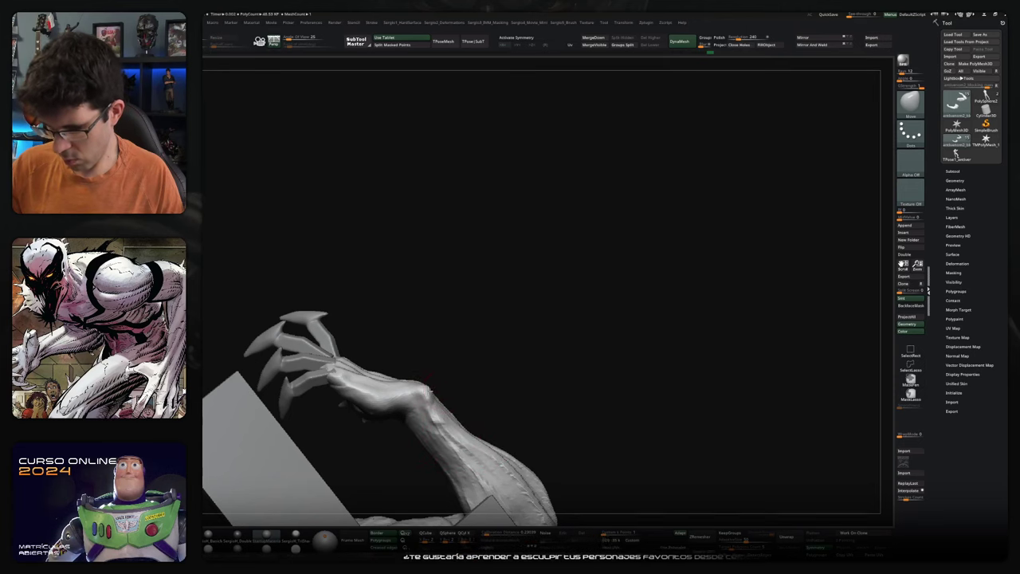
drag(429, 378, 436, 398)
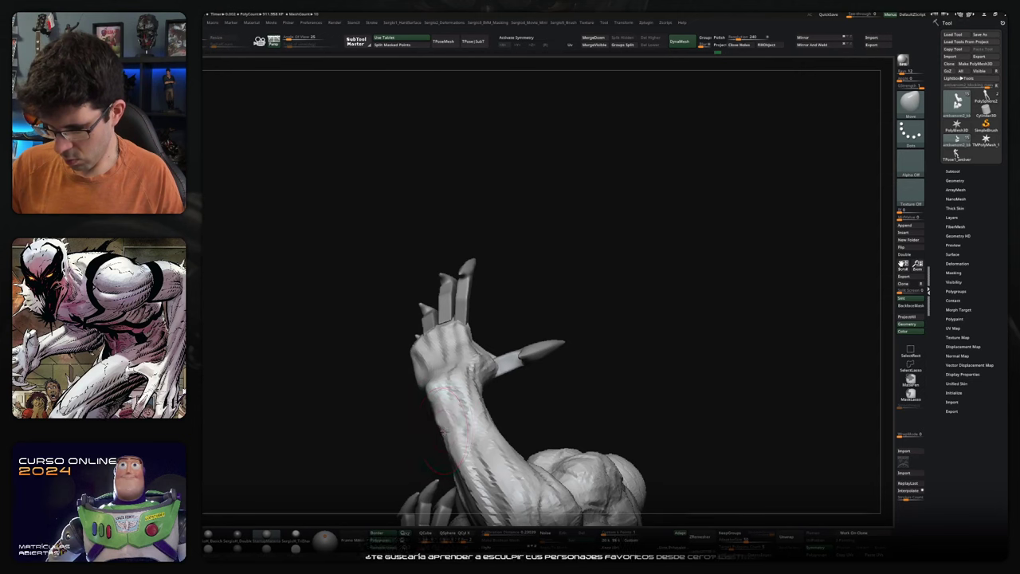
mouse_move(491, 430)
mouse_down()
mouse_move(473, 392)
mouse_move(441, 388)
mouse_up()
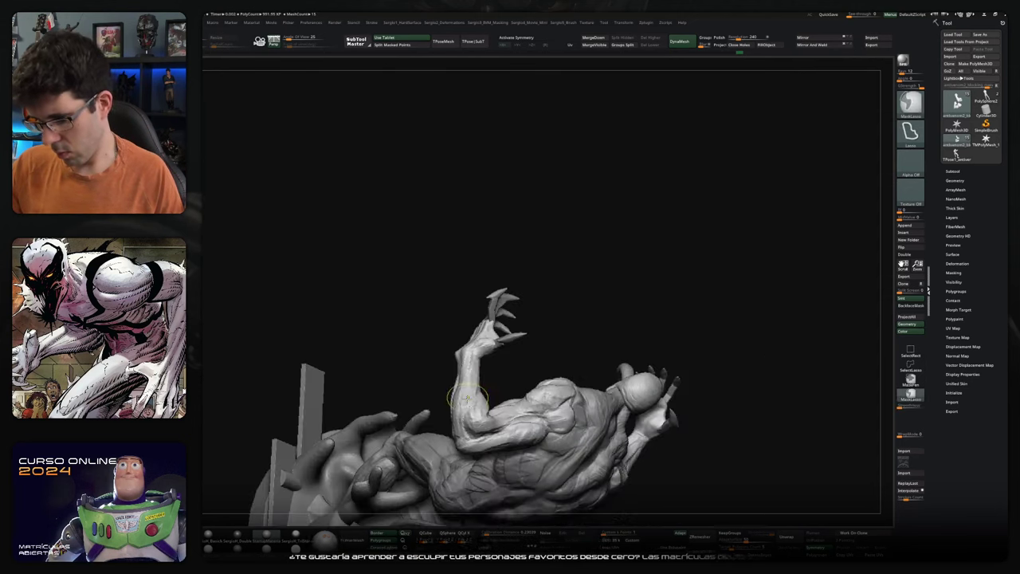
key(b)
key(c)
key(b)
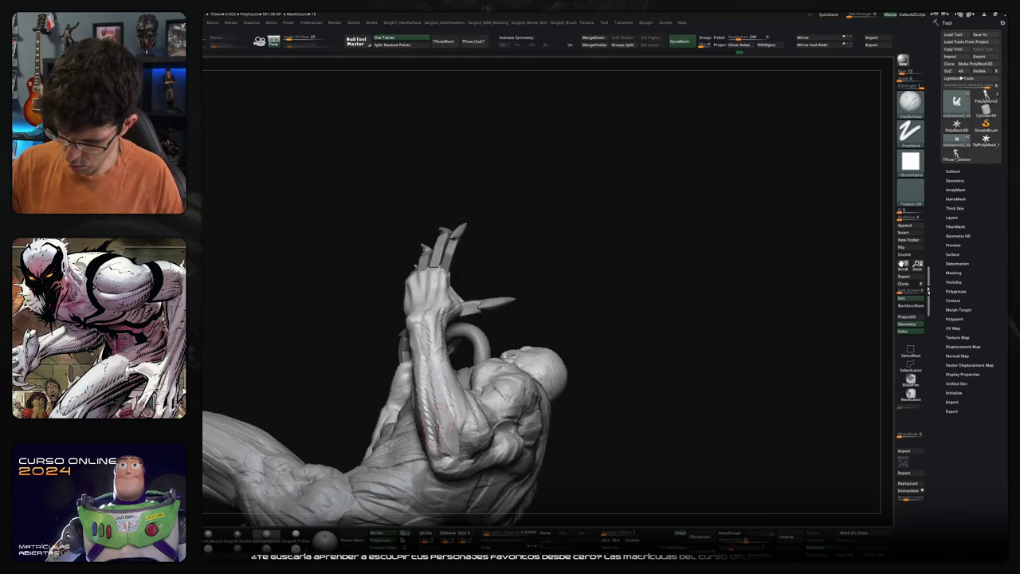
drag(430, 336, 479, 374)
- Lay ClayBuildup streaks along the raised forearm
key(b)
key(d)
key(s)
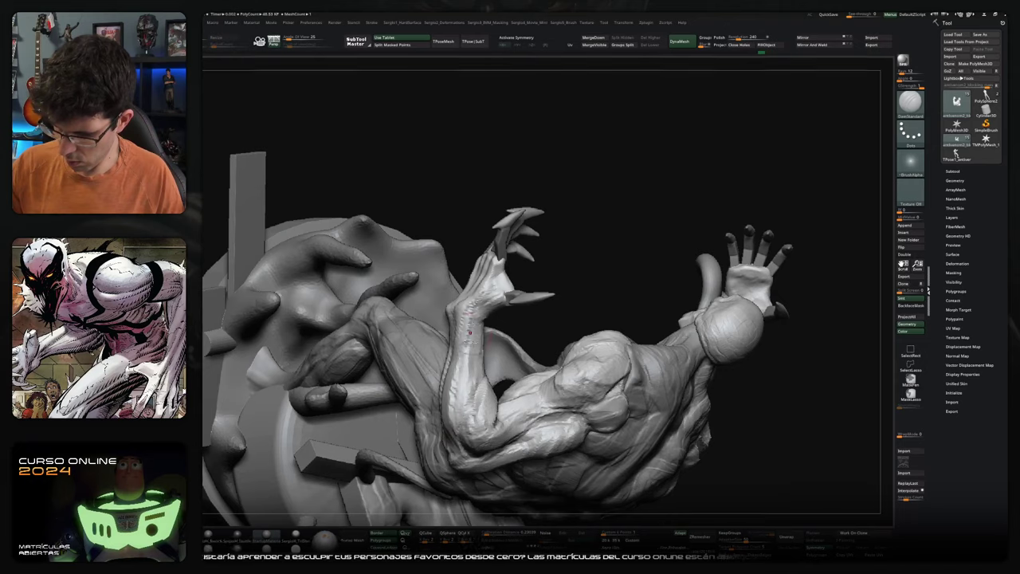
drag(468, 327, 446, 339)
drag(470, 431, 456, 367)
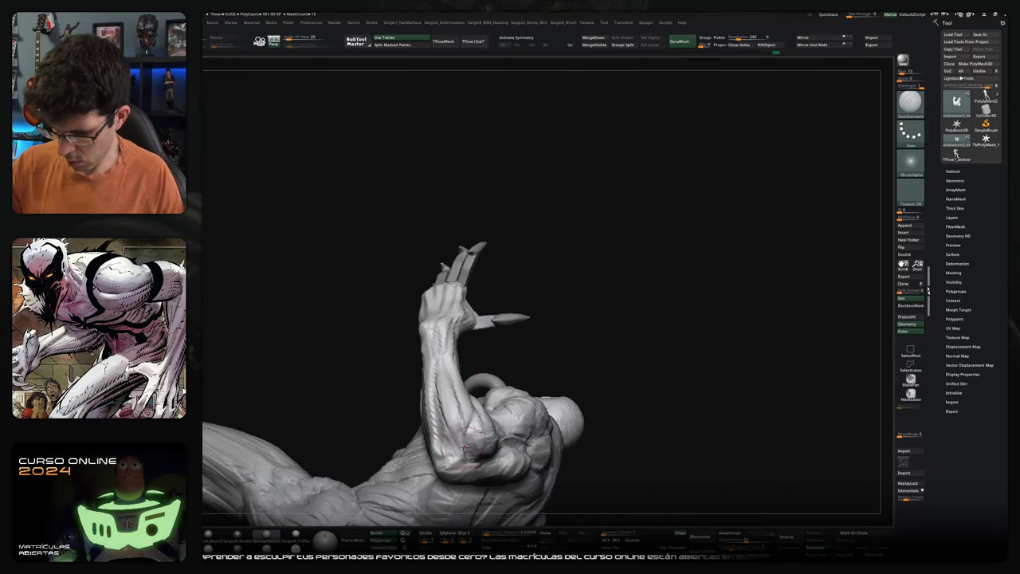
drag(464, 448, 501, 414)
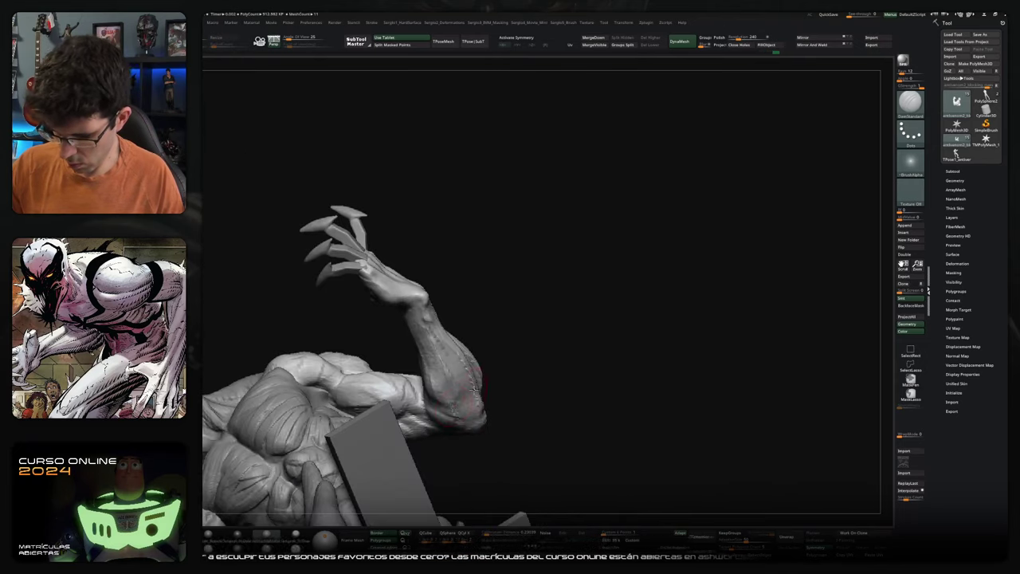
key(b)
key(c)
key(b)
mouse_move(459, 377)
mouse_down()
mouse_move(459, 412)
mouse_move(412, 322)
mouse_up()
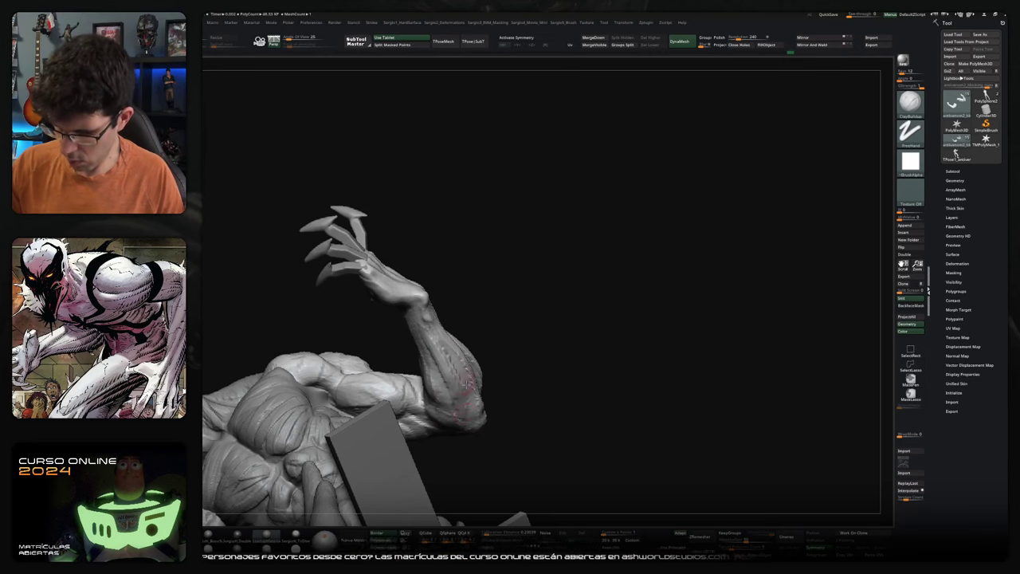
- Switch to the Move brush, adjust its size, and view the raised claws up close
mouse_move(466, 403)
right_down()
mouse_move(446, 374)
mouse_move(469, 403)
right_up()
mouse_move(437, 335)
right_down()
mouse_move(484, 373)
mouse_move(446, 376)
mouse_move(468, 390)
right_up()
key(b)
key(m)
key(v)
key(s)
mouse_move(398, 350)
right_down()
mouse_move(415, 355)
mouse_move(402, 351)
right_up()
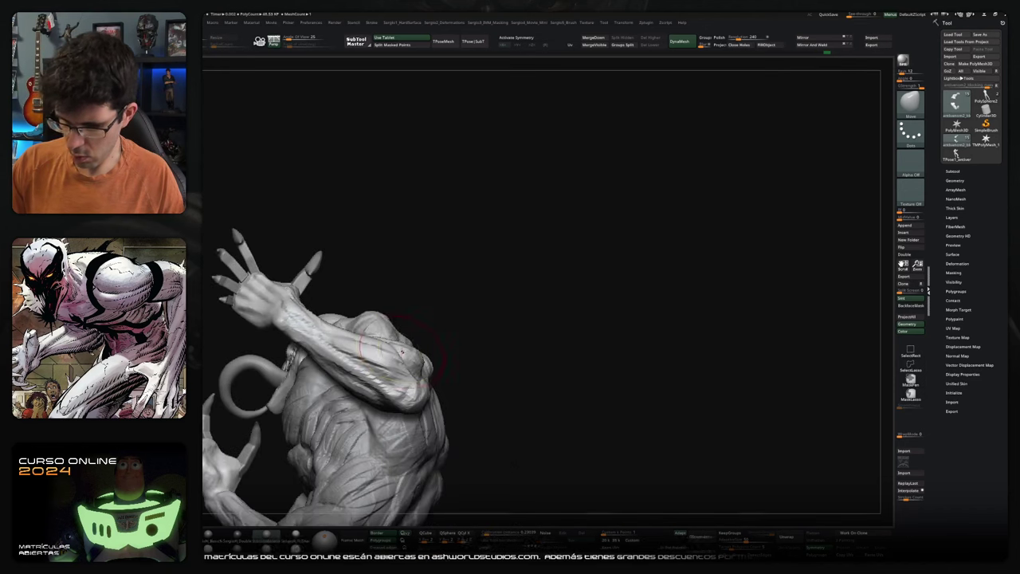
mouse_move(295, 335)
right_down()
mouse_move(247, 324)
mouse_move(321, 305)
mouse_move(327, 292)
mouse_move(304, 309)
mouse_move(315, 271)
mouse_move(275, 287)
mouse_move(308, 296)
right_up()
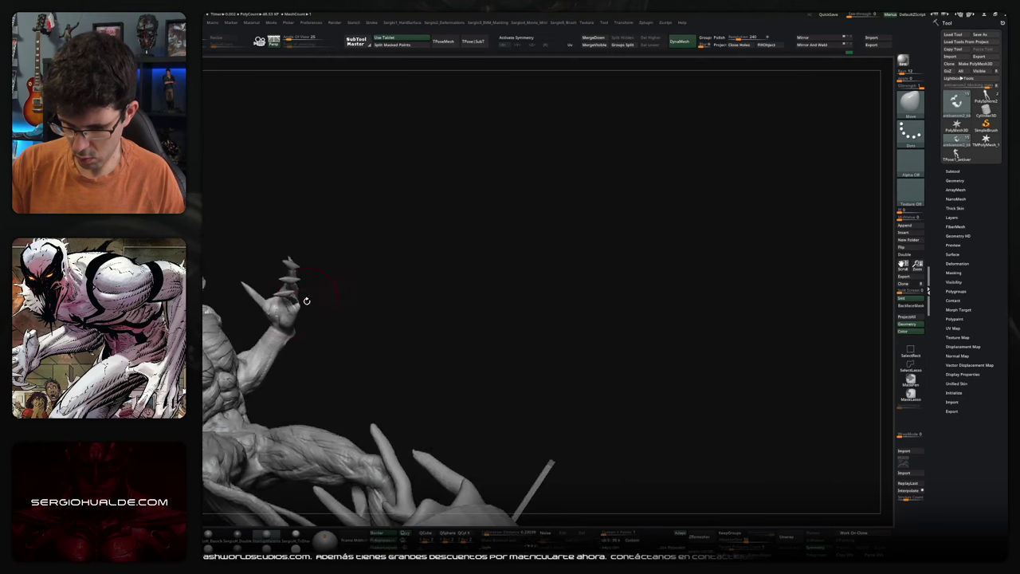
mouse_move(337, 332)
right_down()
mouse_move(340, 308)
mouse_move(319, 317)
mouse_move(308, 307)
right_up()
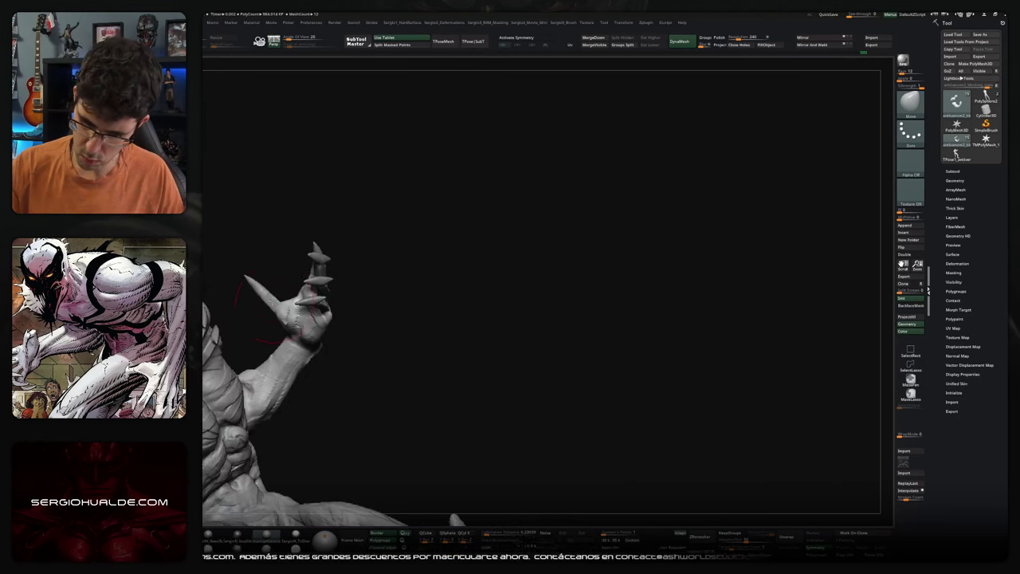
- Place the Transpose gizmo on the raised hand, isolate it, then show the body again
key(w)
drag(299, 262, 296, 285)
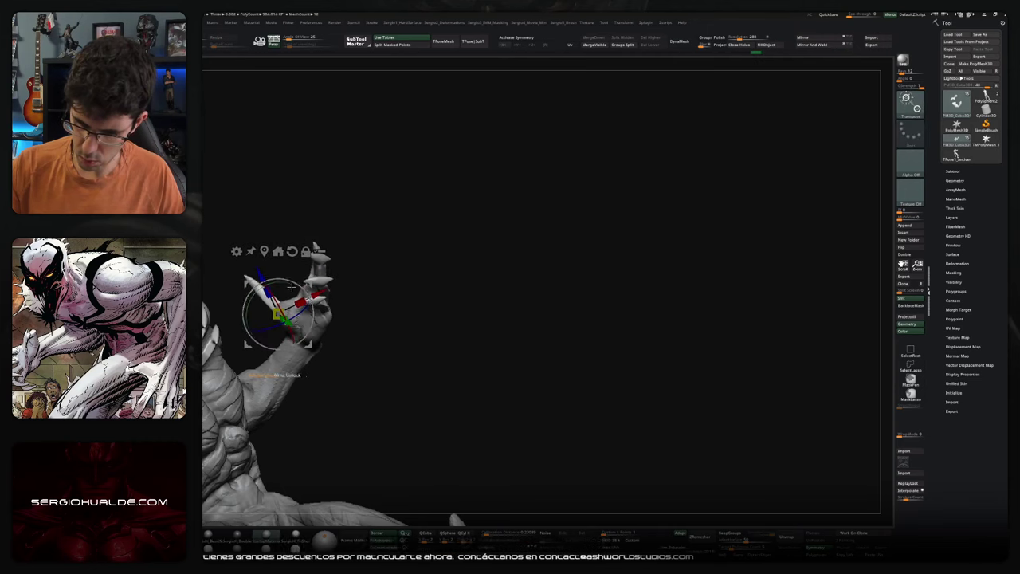
ctrl+shift+click(292, 277)
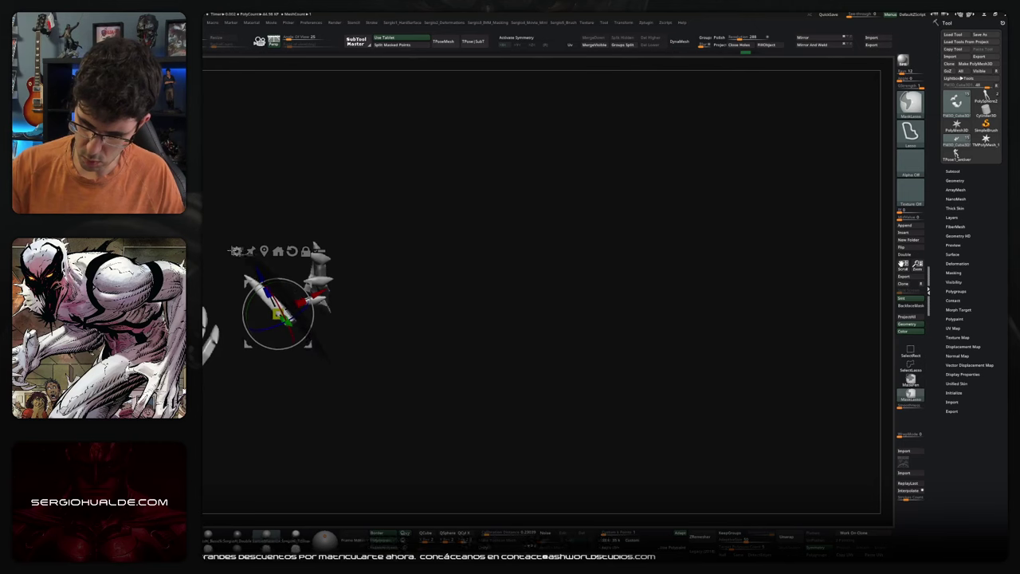
ctrl+shift+click(456, 518)
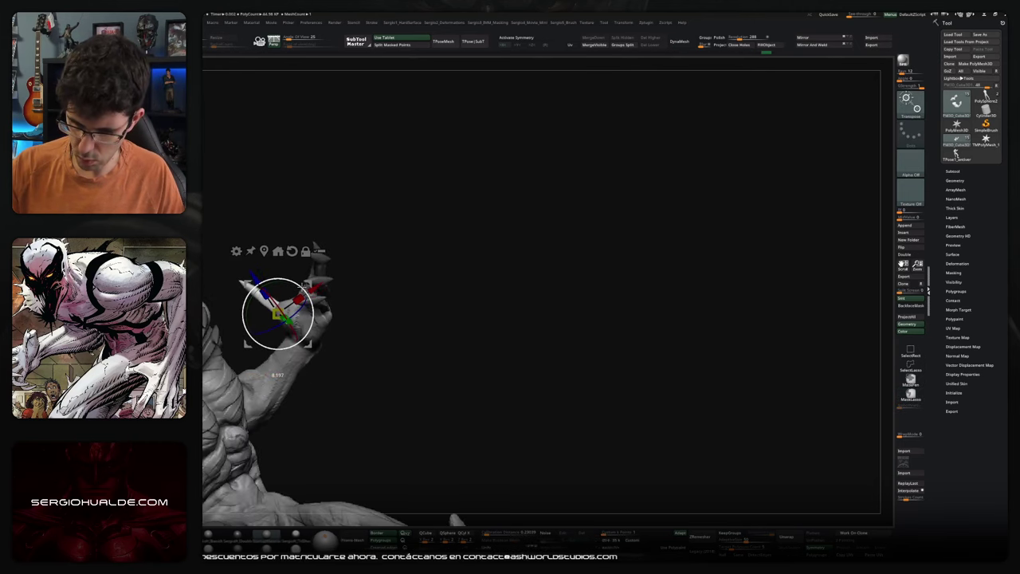
key(q)
mouse_move(337, 318)
mouse_down()
mouse_move(418, 310)
mouse_move(438, 337)
mouse_move(360, 309)
mouse_up()
- Check the gizmo on the shoulder from a side view, then return to the Move brush
key(w)
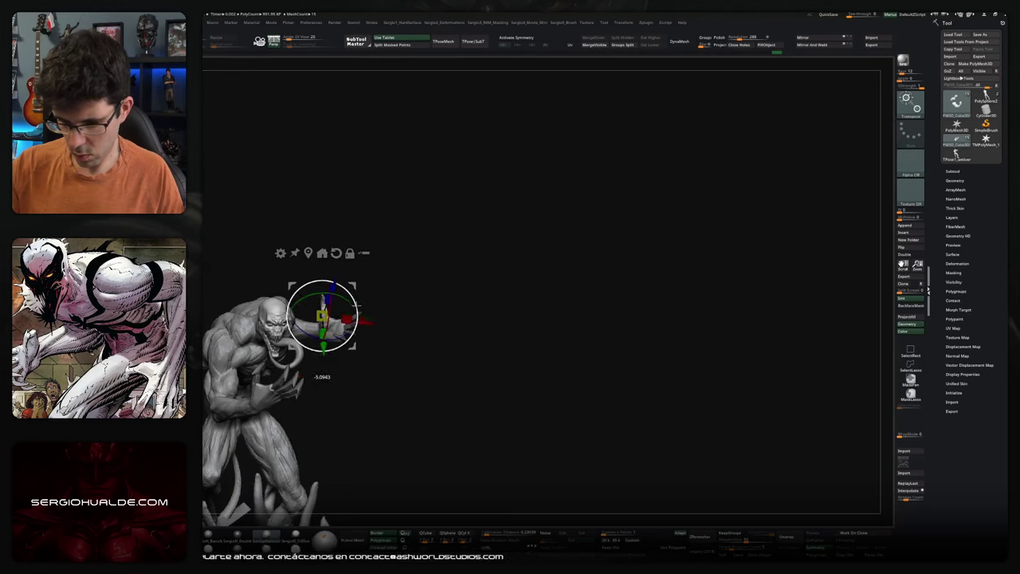
key(q)
mouse_move(368, 321)
mouse_down()
mouse_move(371, 295)
mouse_move(334, 303)
mouse_up()
scroll(334, 303, up, 3)
key(w)
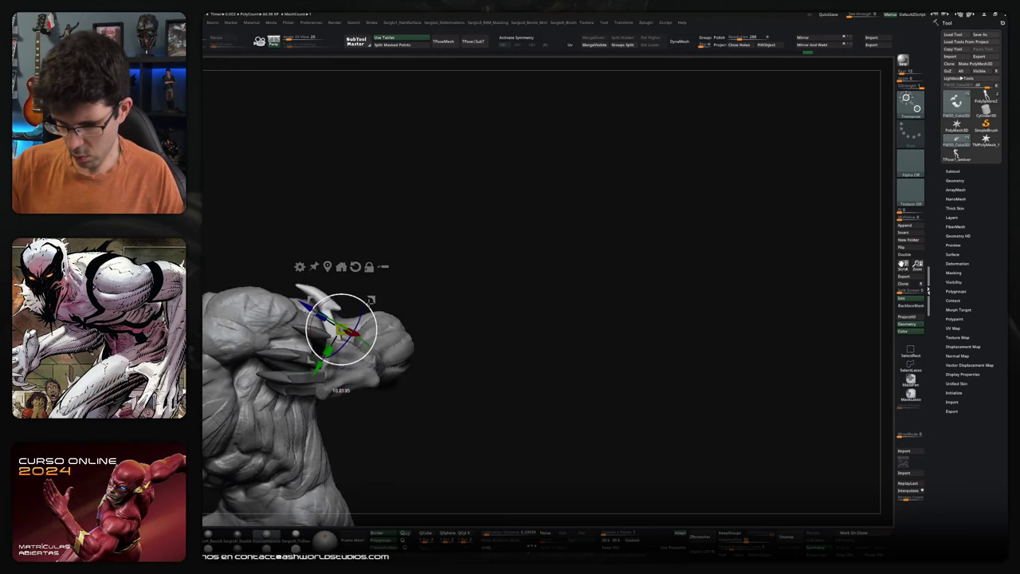
key(q)
right_drag(350, 351, 311, 305)
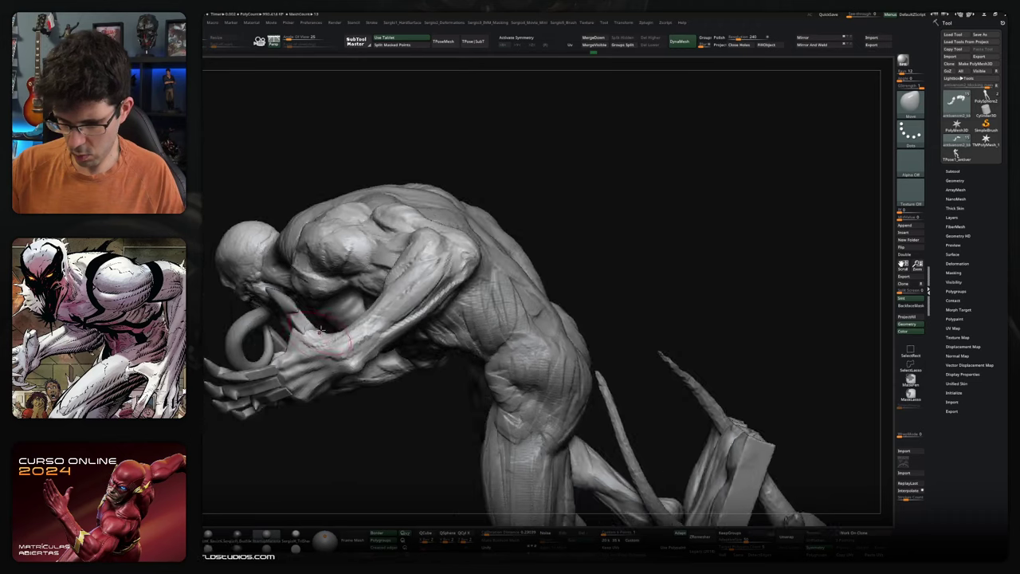
right_drag(311, 305, 297, 309)
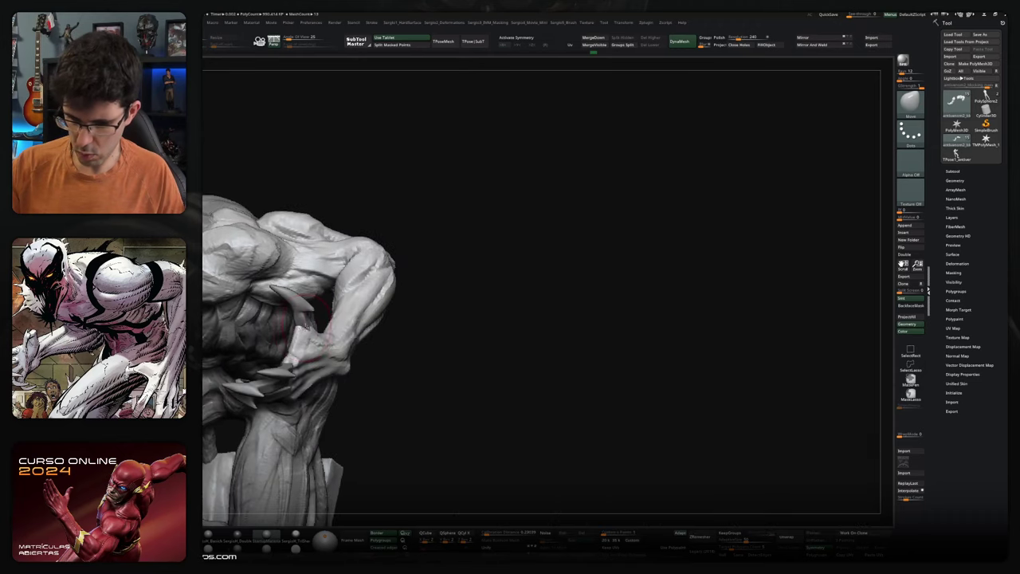
right_drag(320, 341, 432, 281)
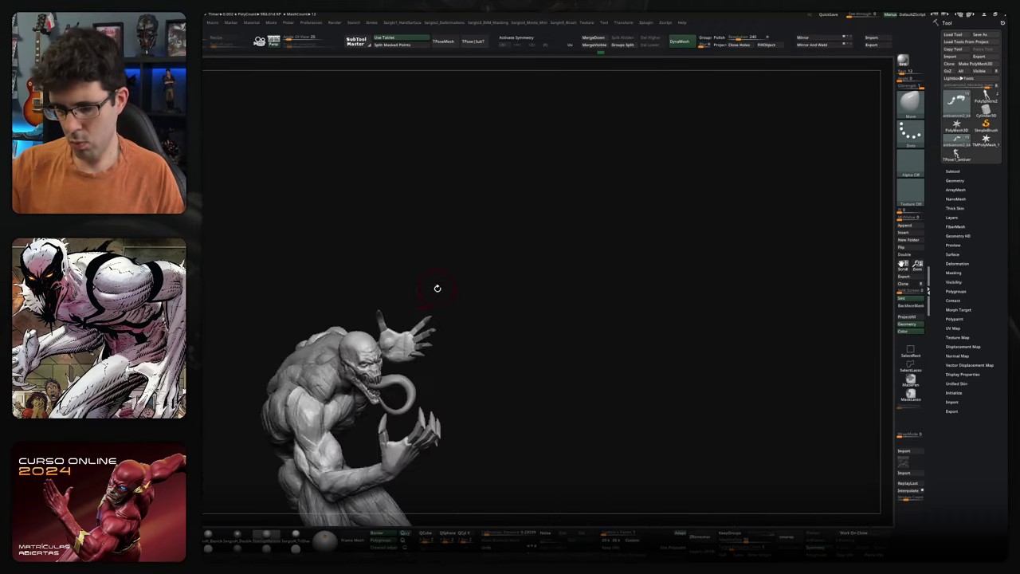
right_drag(433, 289, 400, 348)
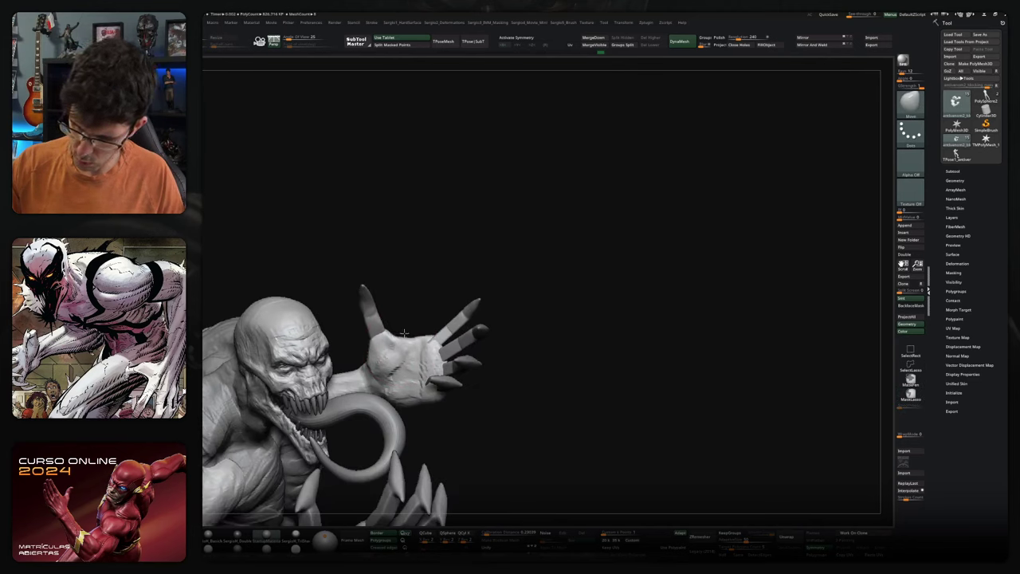
mouse_move(369, 370)
right_down()
mouse_move(420, 338)
mouse_move(423, 363)
mouse_move(445, 378)
right_up()
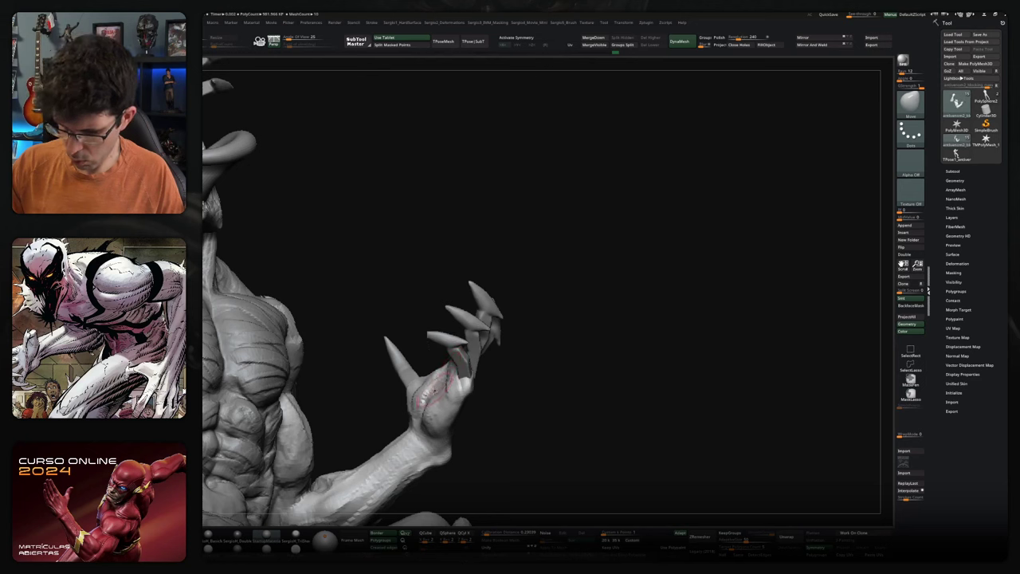
right_drag(428, 382, 416, 377)
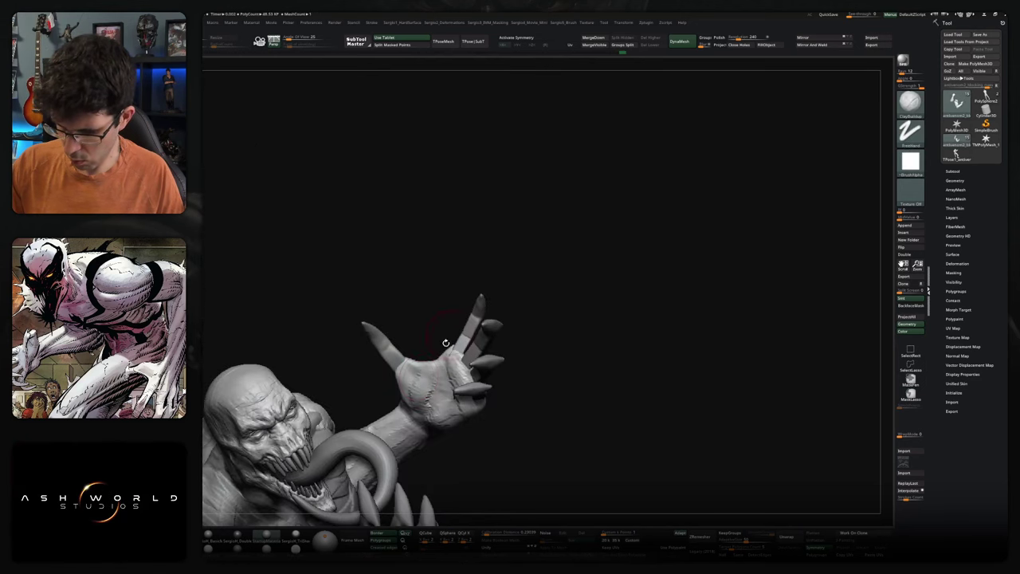
right_drag(403, 406, 434, 358)
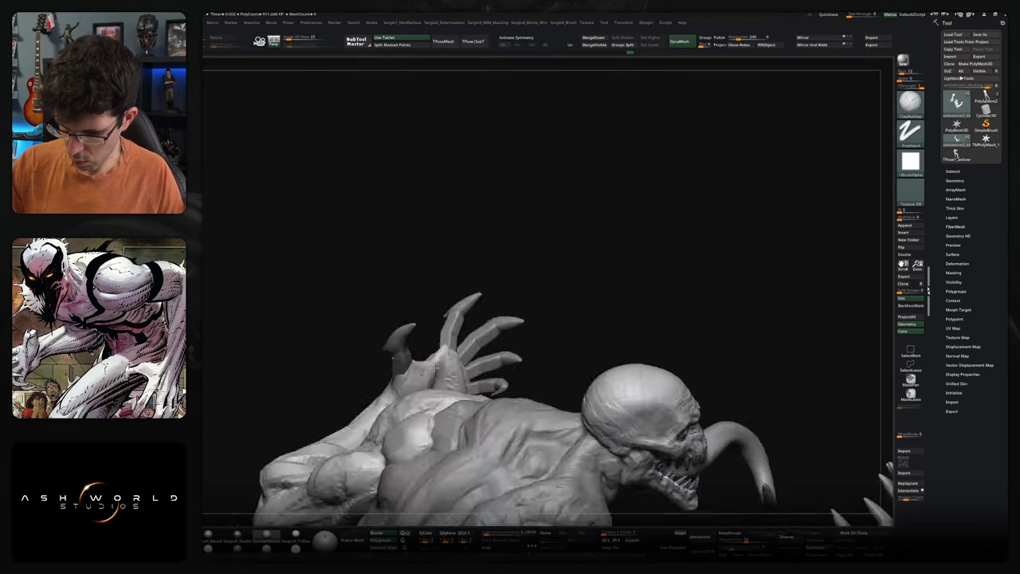
mouse_move(392, 402)
right_down()
mouse_move(444, 410)
mouse_move(478, 337)
mouse_move(494, 394)
mouse_move(523, 361)
mouse_move(528, 383)
mouse_move(558, 323)
mouse_move(574, 364)
mouse_move(542, 351)
right_up()
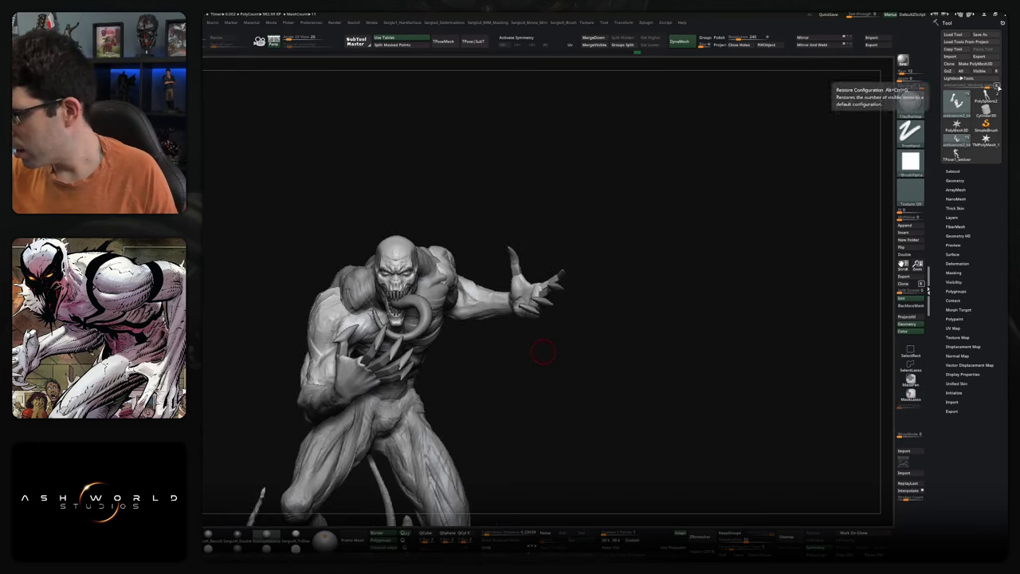
- Merge the visible subtools into a new tool, select it, and isolate just the clawed hand
click(953, 170)
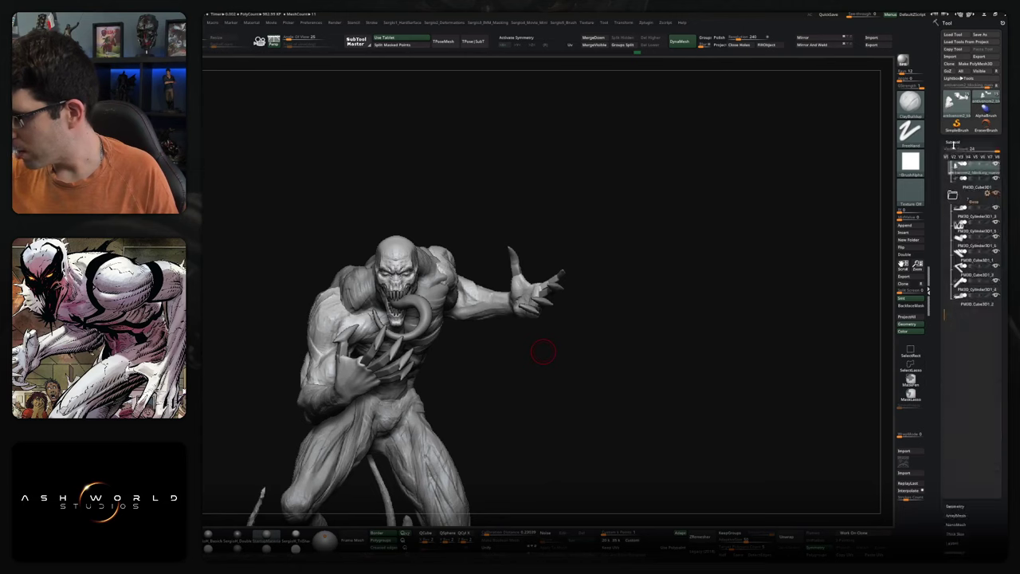
scroll(935, 126, up, 5)
scroll(972, 207, up, 3)
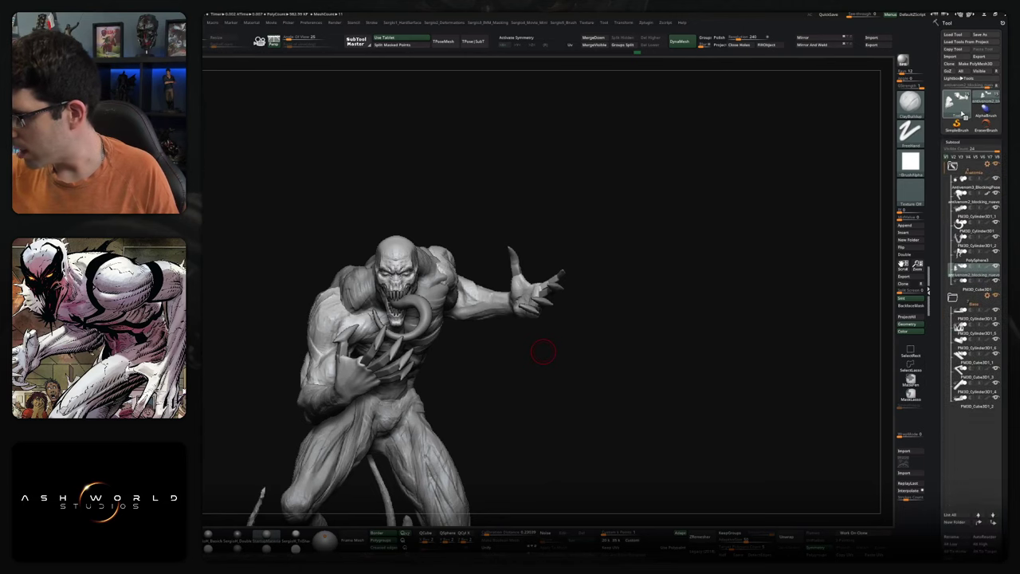
click(594, 45)
mouse_move(986, 98)
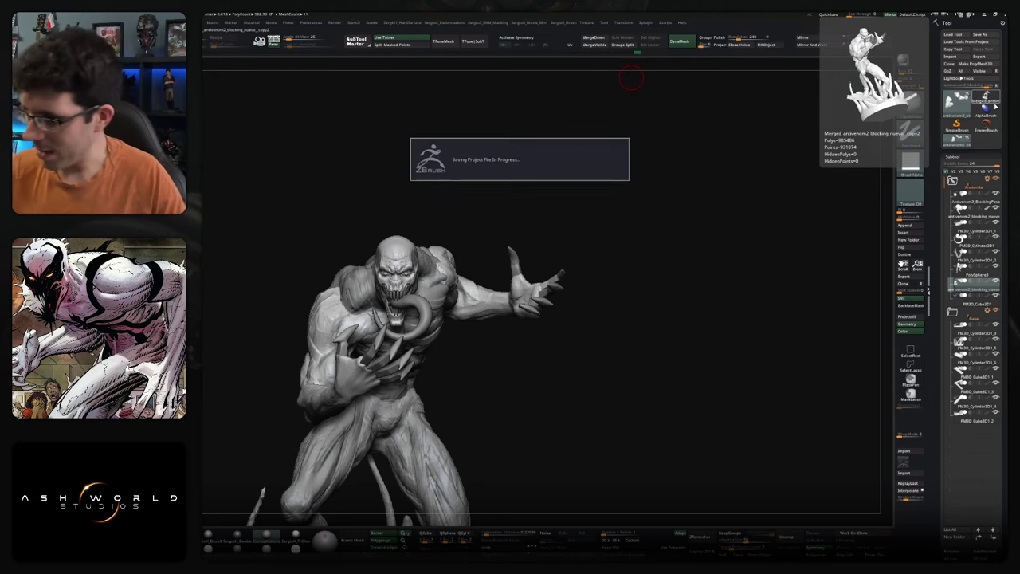
click(985, 99)
mouse_move(594, 339)
mouse_down()
mouse_move(590, 251)
mouse_move(635, 271)
mouse_move(469, 169)
mouse_move(470, 262)
mouse_move(563, 291)
mouse_up()
ctrl+alt+shift+drag(474, 269, 436, 342)
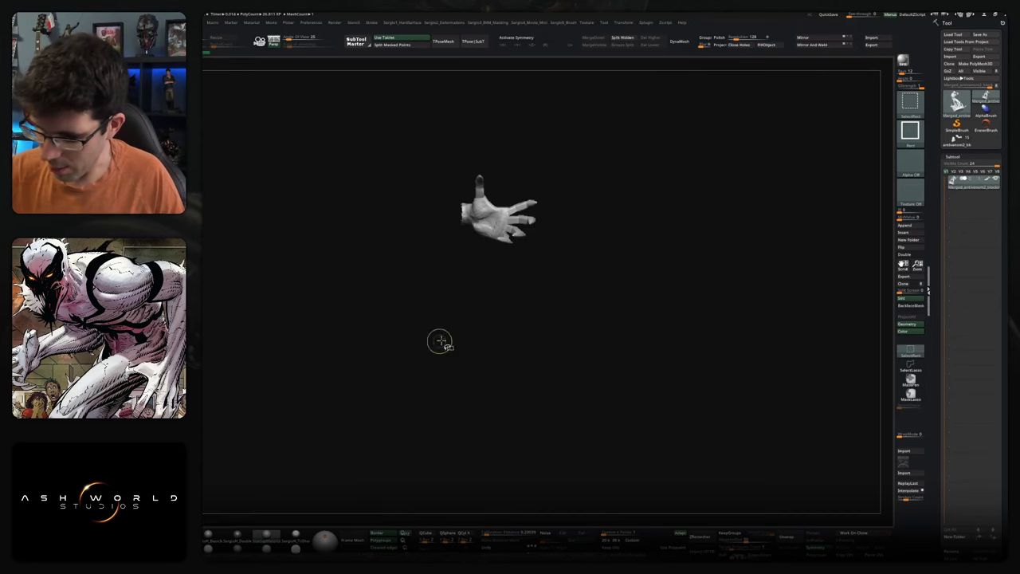
- Return to the original figure and insert the merged model as a new subtool, showing only the hand
ctrl+shift+click(564, 318)
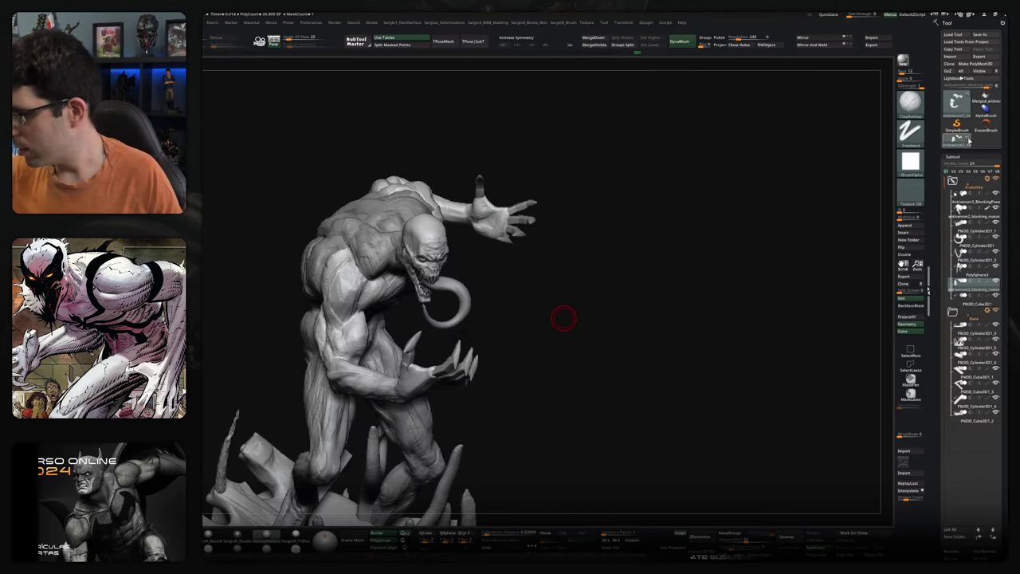
mouse_move(512, 360)
mouse_down()
mouse_move(644, 357)
mouse_move(635, 358)
mouse_move(648, 353)
mouse_move(652, 325)
mouse_up()
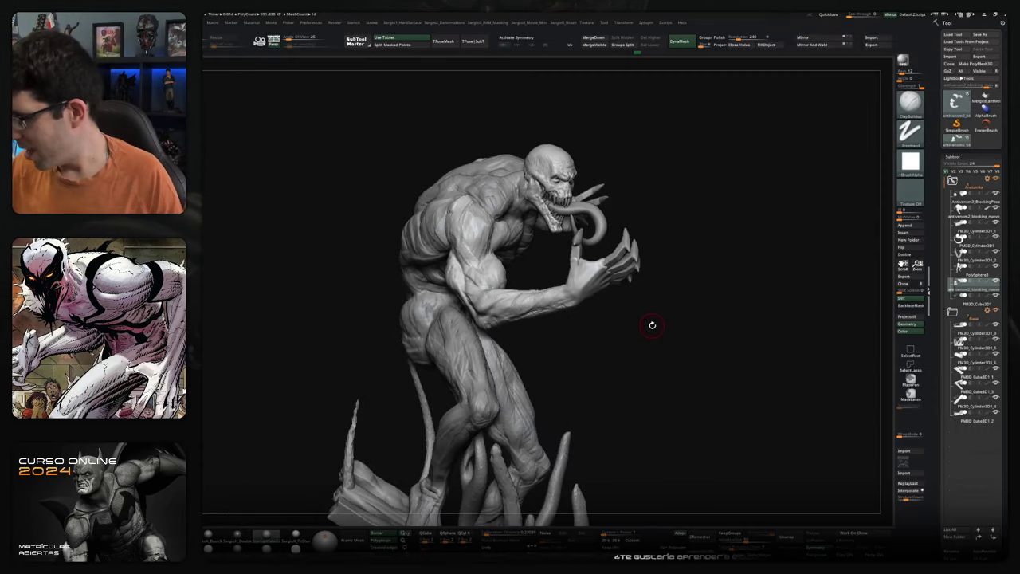
click(964, 277)
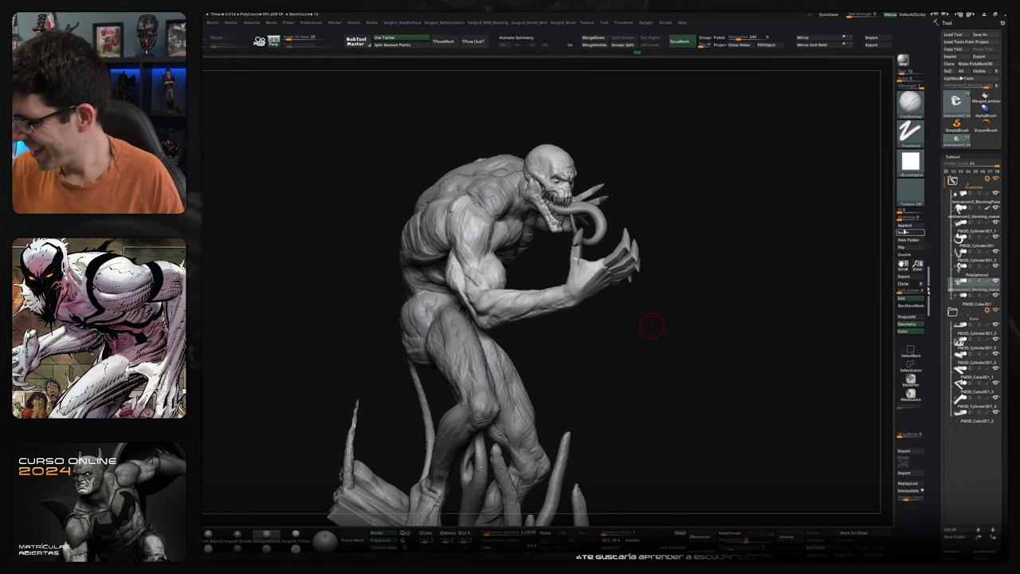
click(905, 232)
click(730, 260)
mouse_move(652, 303)
mouse_down()
mouse_move(665, 294)
mouse_move(637, 284)
mouse_up()
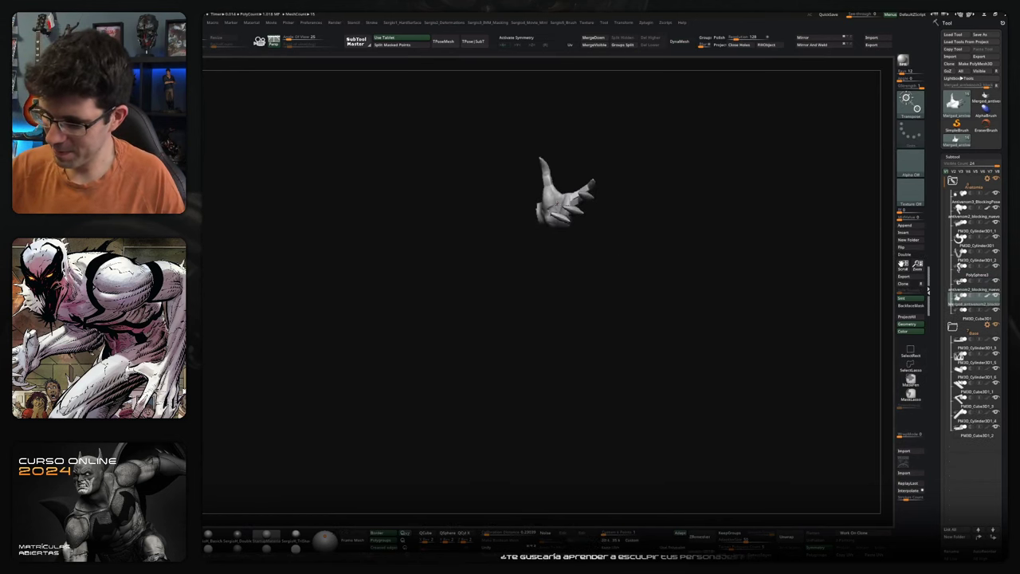
- Mirror the hand, move it onto the chest, and rotate it about 50 degrees
key(w)
click(572, 138)
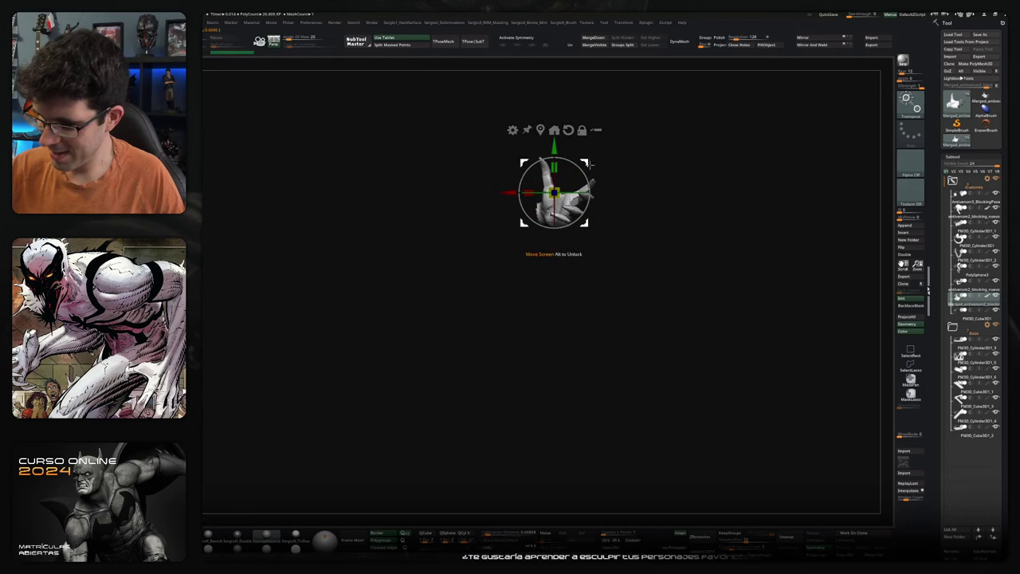
drag(587, 164, 587, 186)
key(ctrl+z)
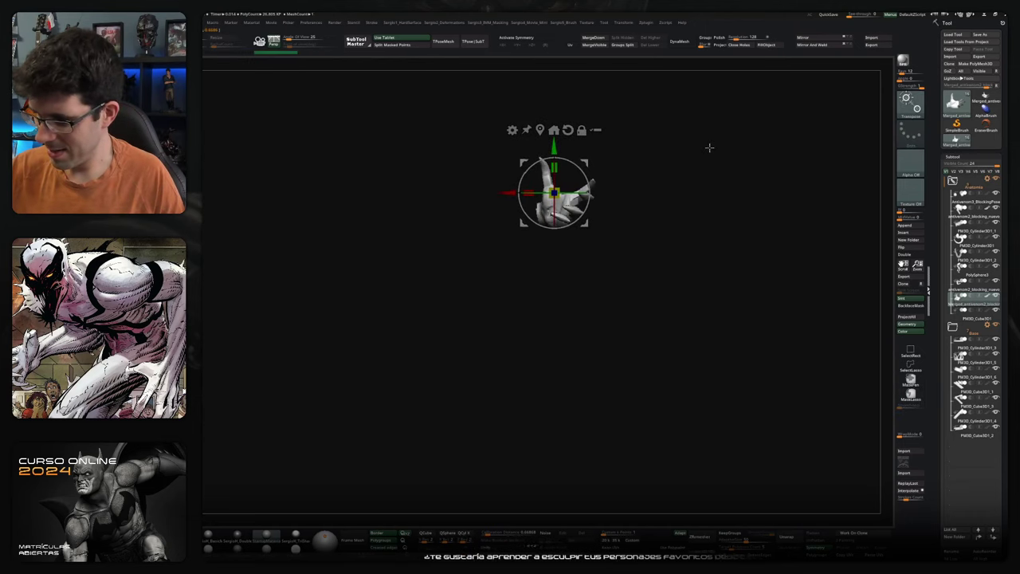
click(813, 40)
click(539, 129)
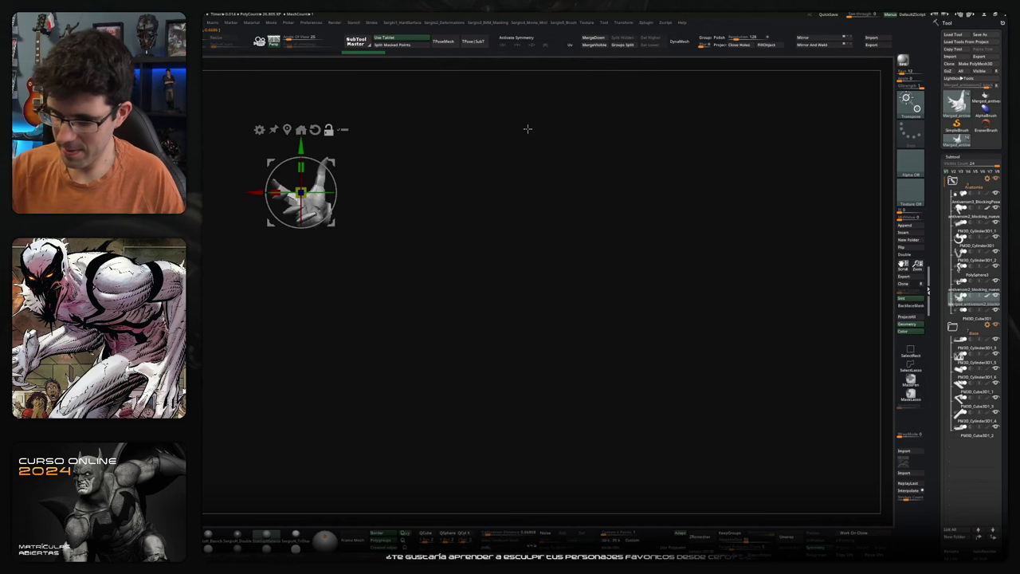
mouse_move(300, 191)
mouse_down()
mouse_move(378, 231)
mouse_move(428, 204)
mouse_up()
click(530, 243)
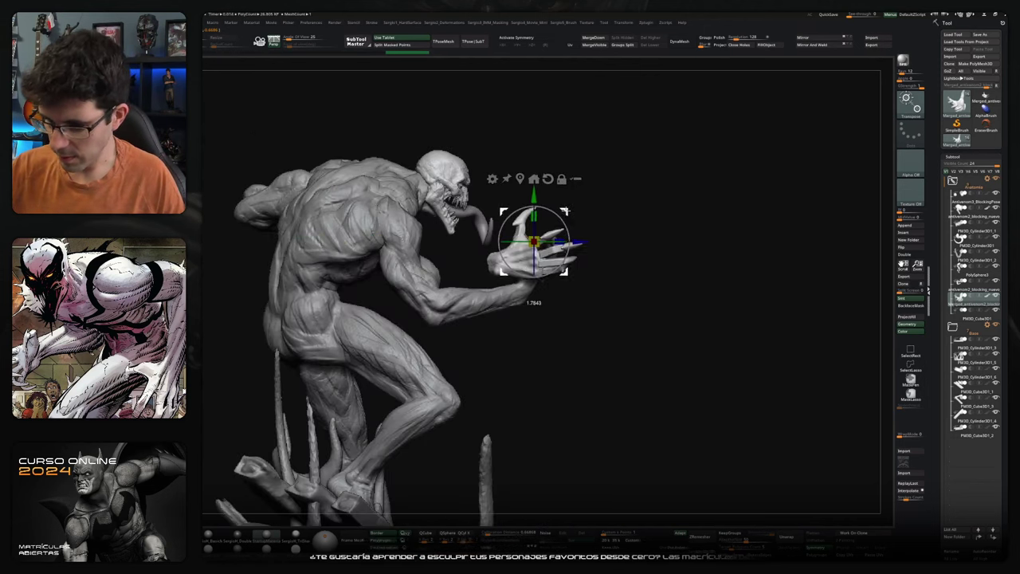
drag(538, 232, 549, 199)
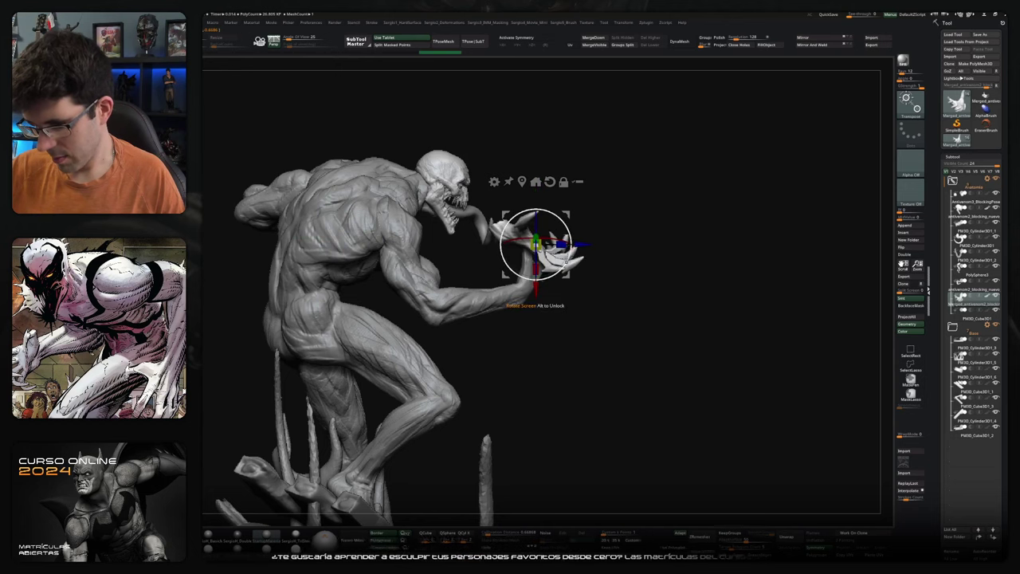
- Fine-tune the clawed hand's rotation in front of the chest, checking it from several angles
mouse_move(536, 183)
mouse_down()
mouse_move(510, 239)
mouse_move(608, 328)
mouse_move(574, 328)
mouse_up()
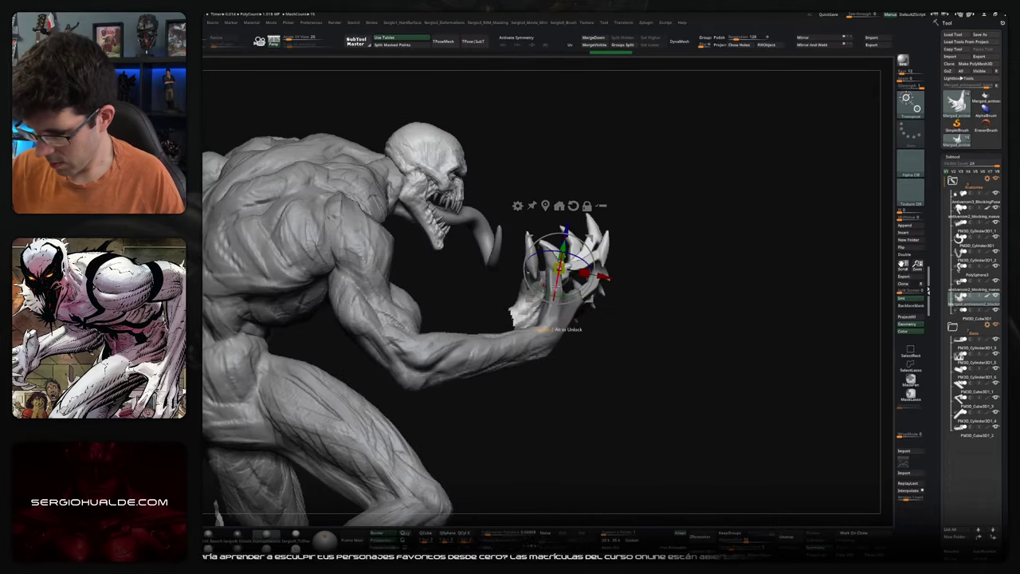
drag(574, 328, 638, 334)
drag(558, 364, 542, 361)
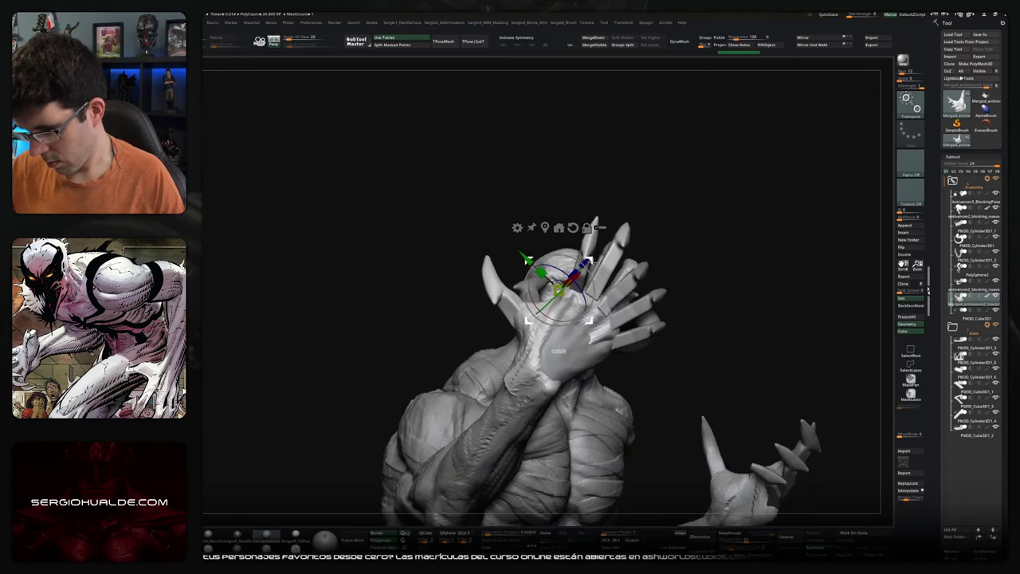
drag(542, 361, 536, 337)
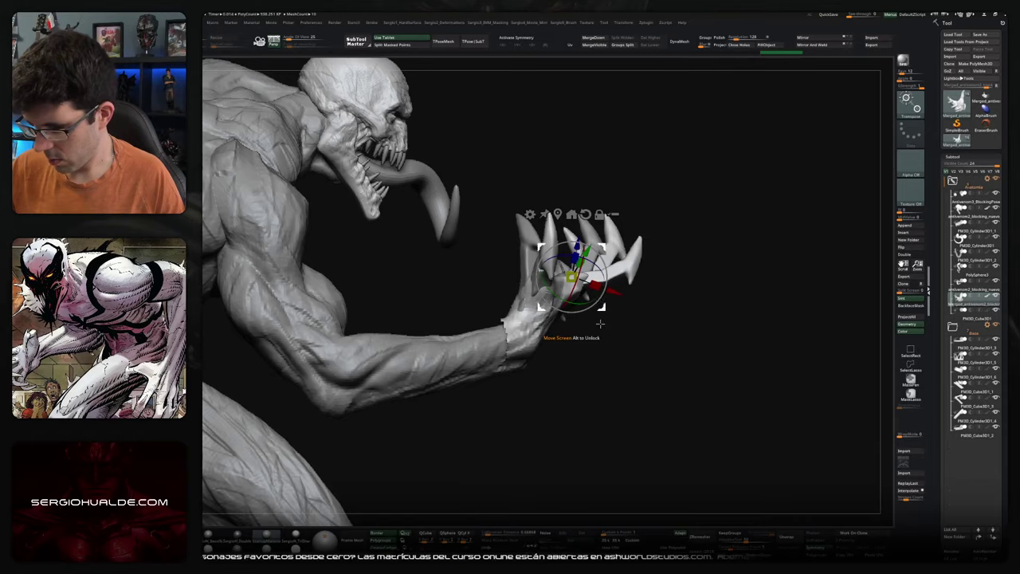
drag(601, 321, 574, 343)
mouse_move(590, 287)
mouse_down()
mouse_move(569, 331)
mouse_move(557, 323)
mouse_up()
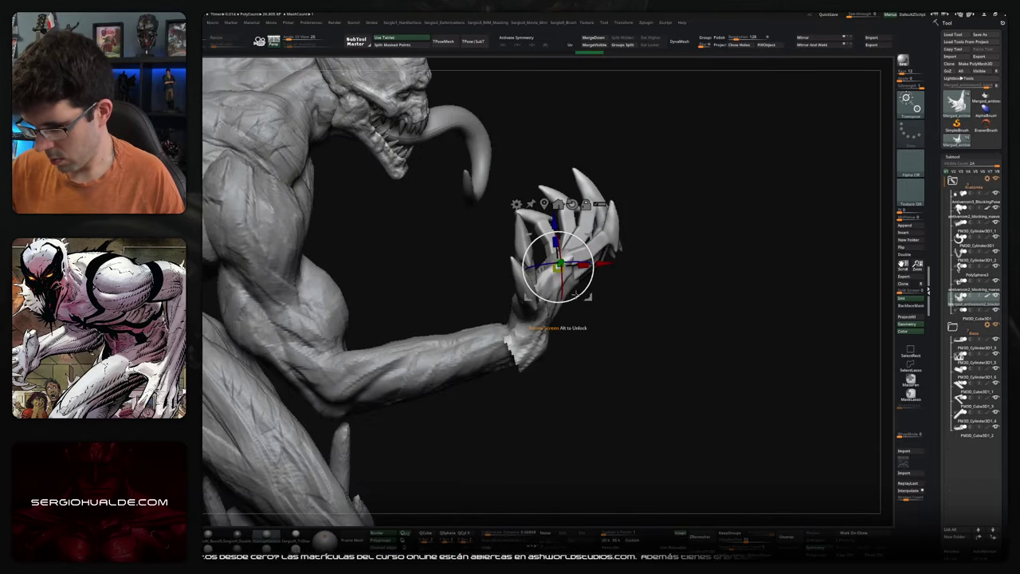
drag(585, 296, 558, 325)
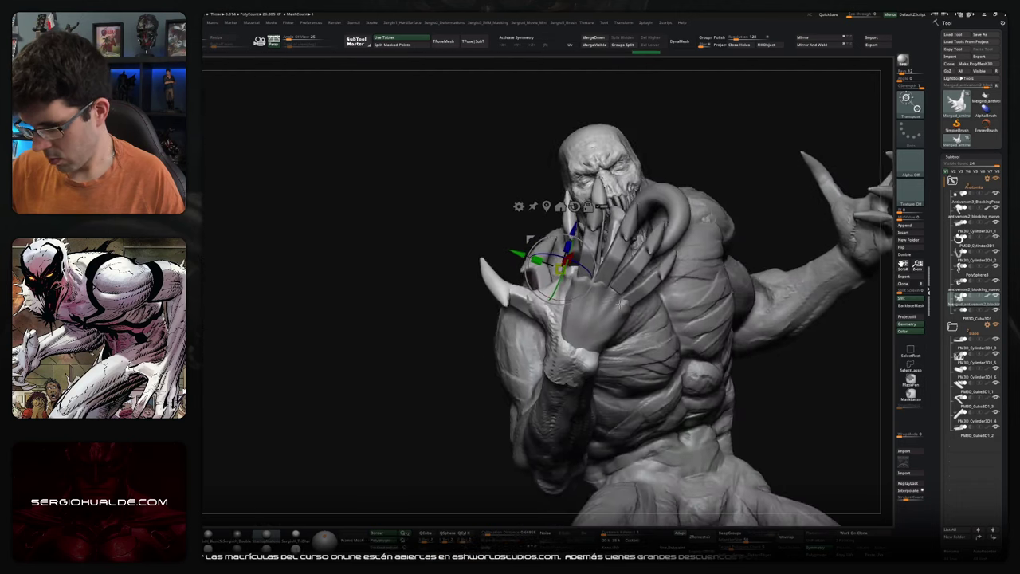
drag(540, 330, 546, 335)
ctrl+shift+click(549, 339)
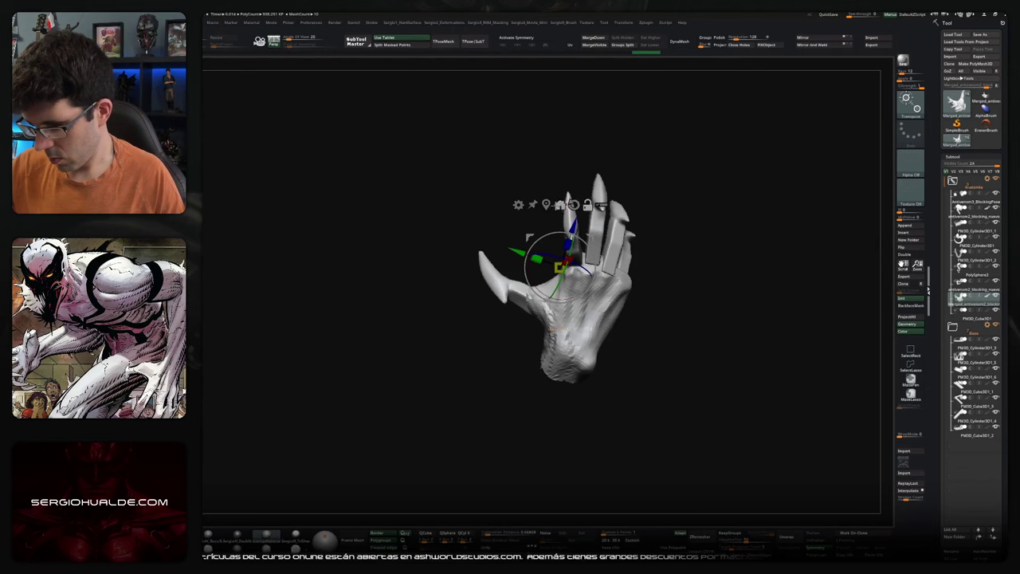
alt+drag(571, 291, 590, 312)
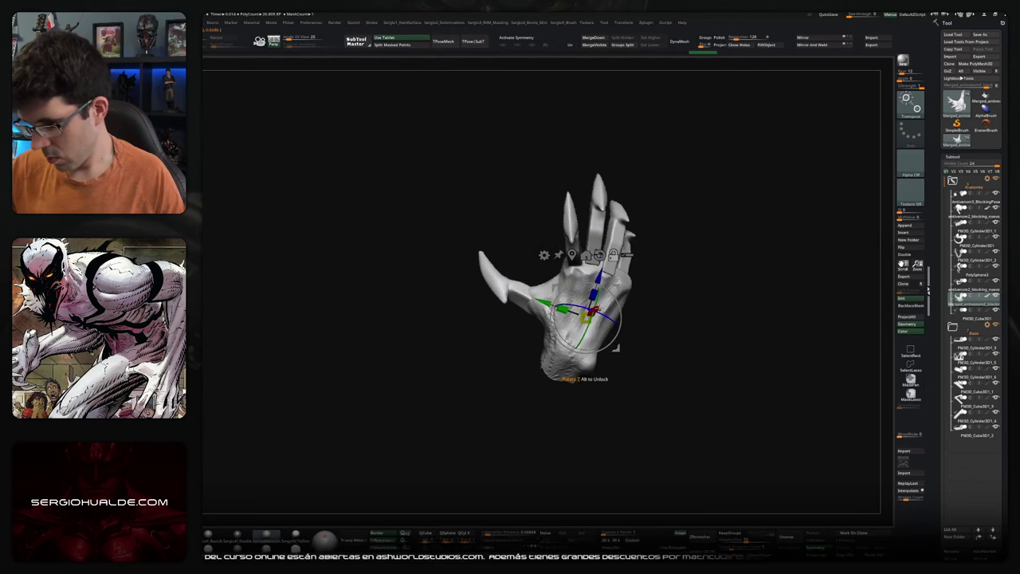
drag(615, 347, 599, 338)
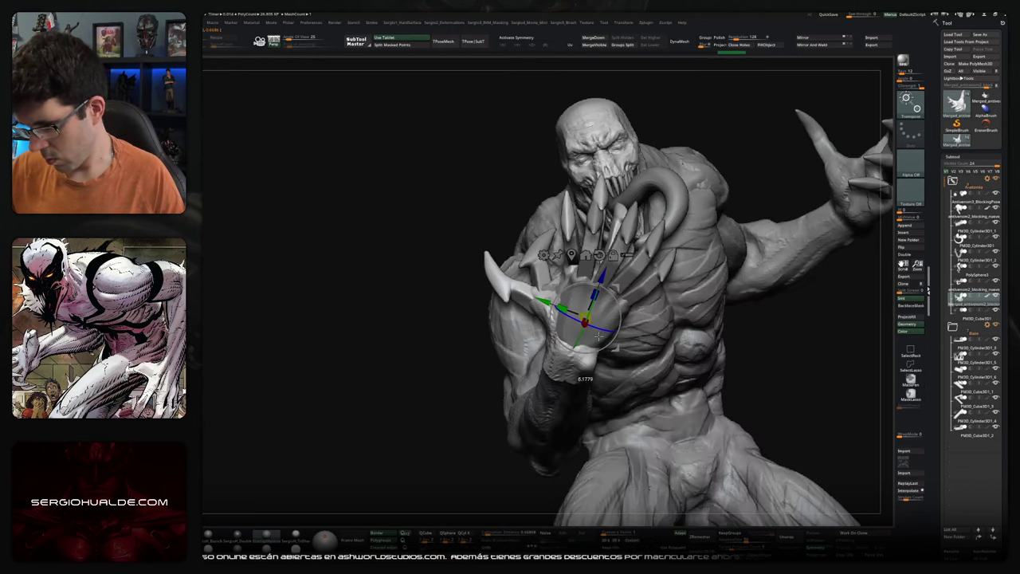
drag(616, 322, 618, 315)
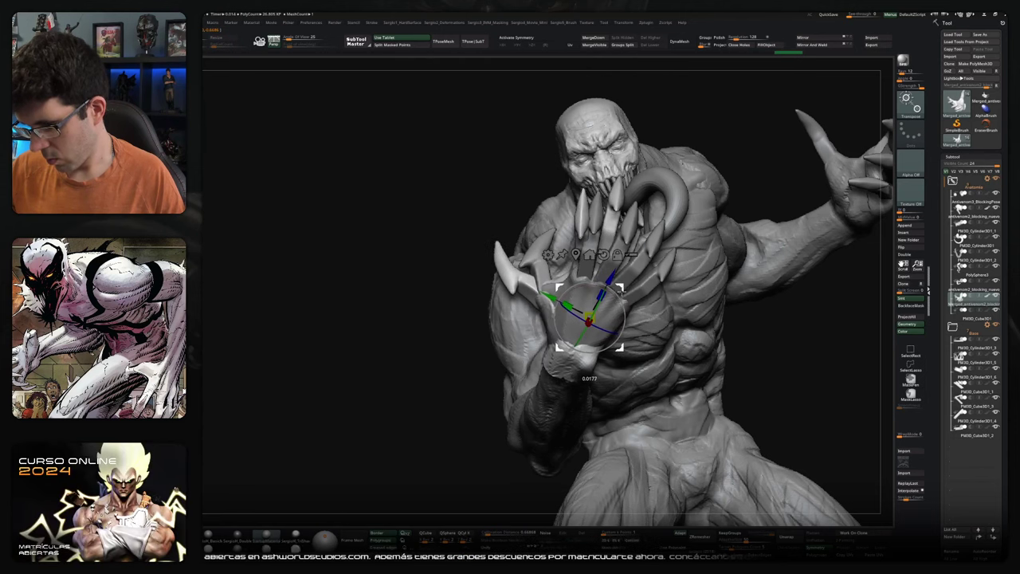
right_drag(587, 376, 652, 293)
- Select the hand part and frame the view on the clawed hand and upper body
key(q)
alt+click(660, 259)
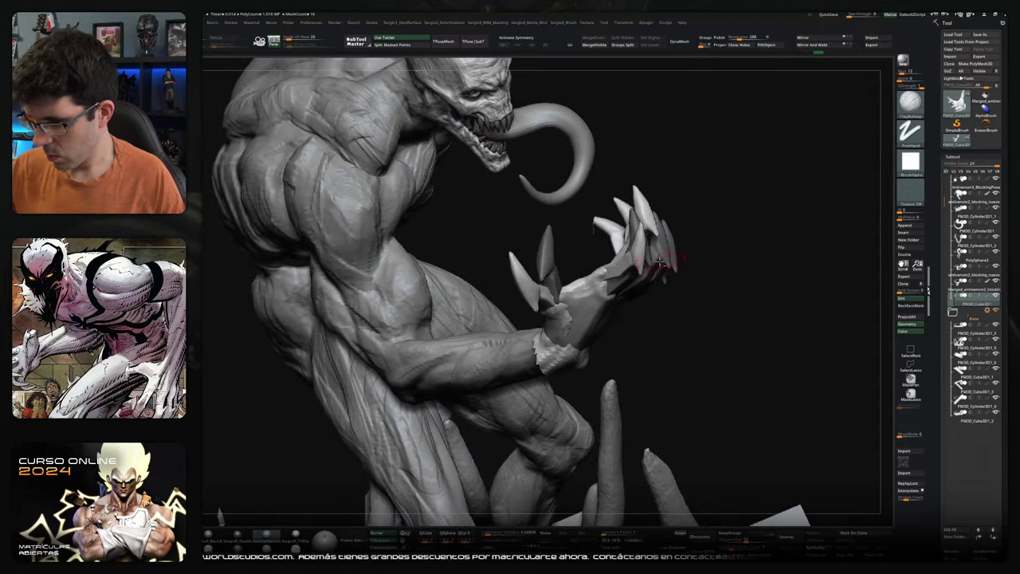
mouse_move(660, 259)
right_down()
mouse_move(634, 393)
mouse_move(537, 237)
right_up()
key(f)
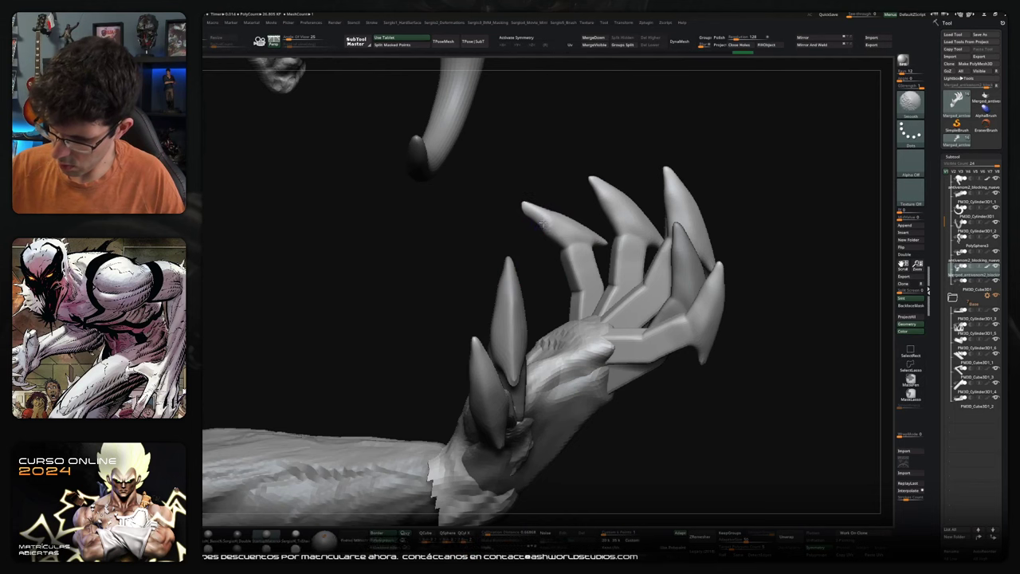
scroll(541, 208, down, 5)
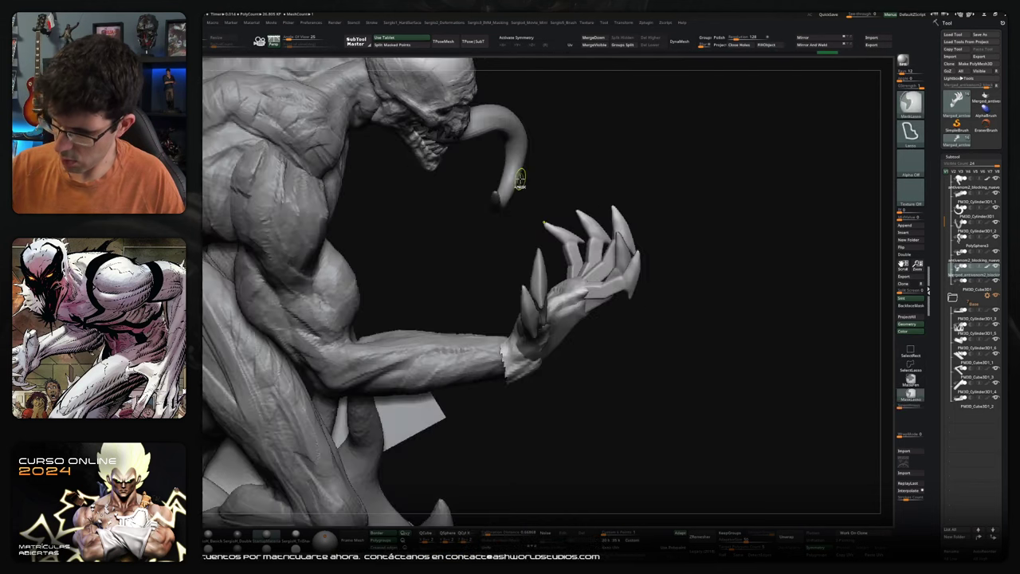
mouse_move(540, 208)
mouse_down()
mouse_move(560, 343)
mouse_move(497, 303)
mouse_move(639, 410)
mouse_up()
- Isolate the arm, hide the claw tips, then reveal the full creature facing front
ctrl+shift+click(556, 320)
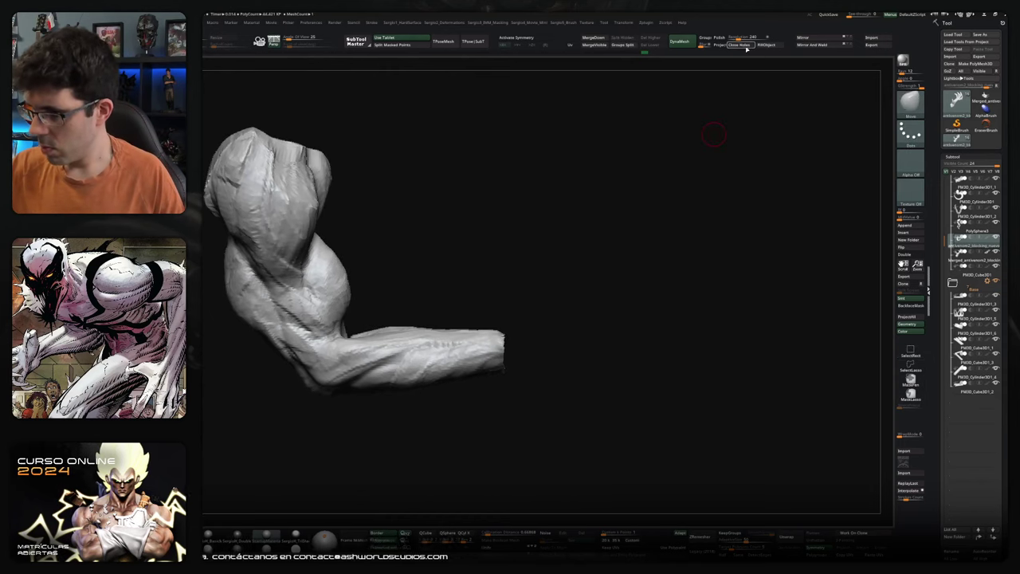
ctrl+shift+click(703, 95)
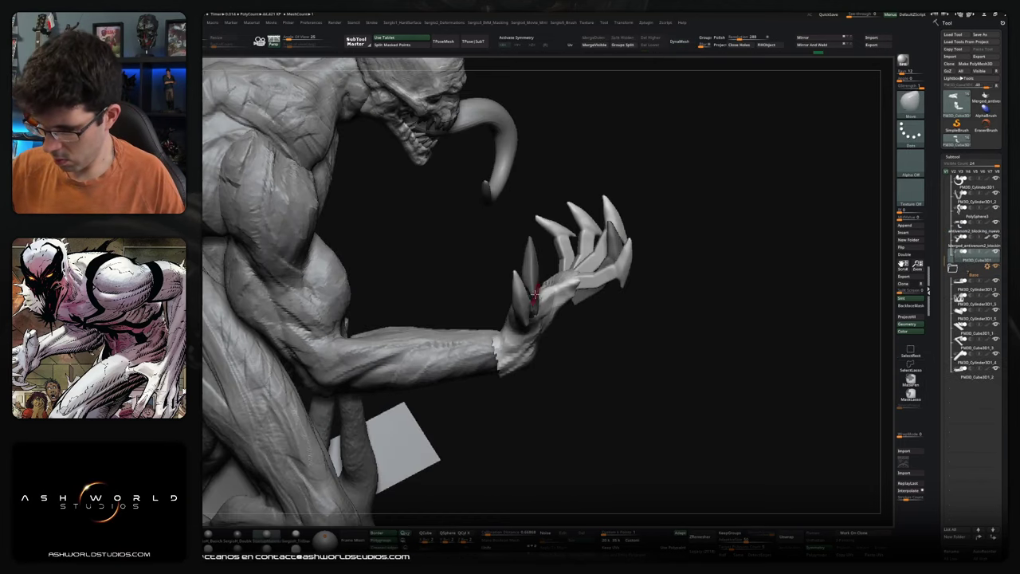
ctrl+shift+click(542, 303)
ctrl+alt+shift+drag(663, 187, 465, 389)
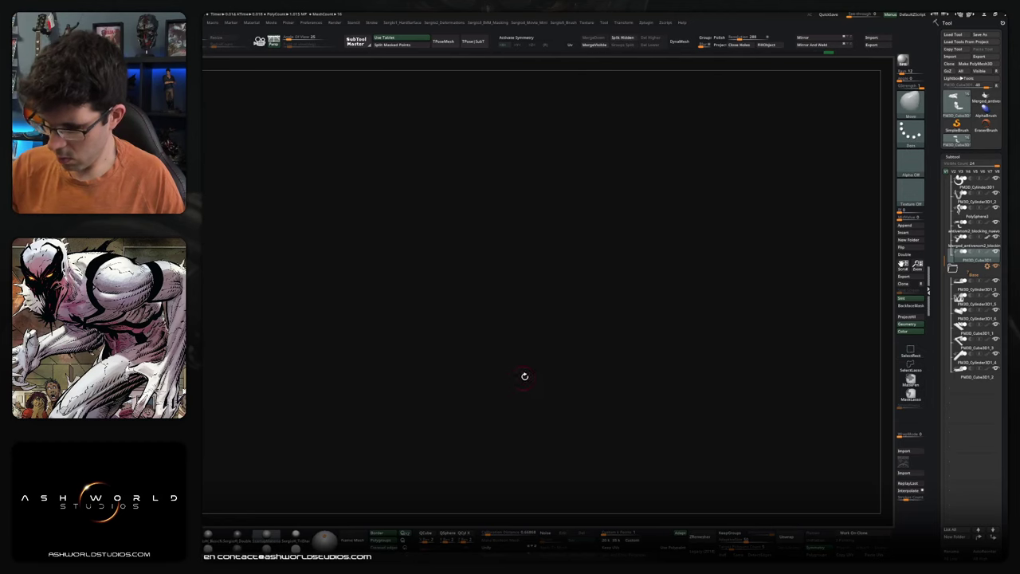
ctrl+shift+click(544, 360)
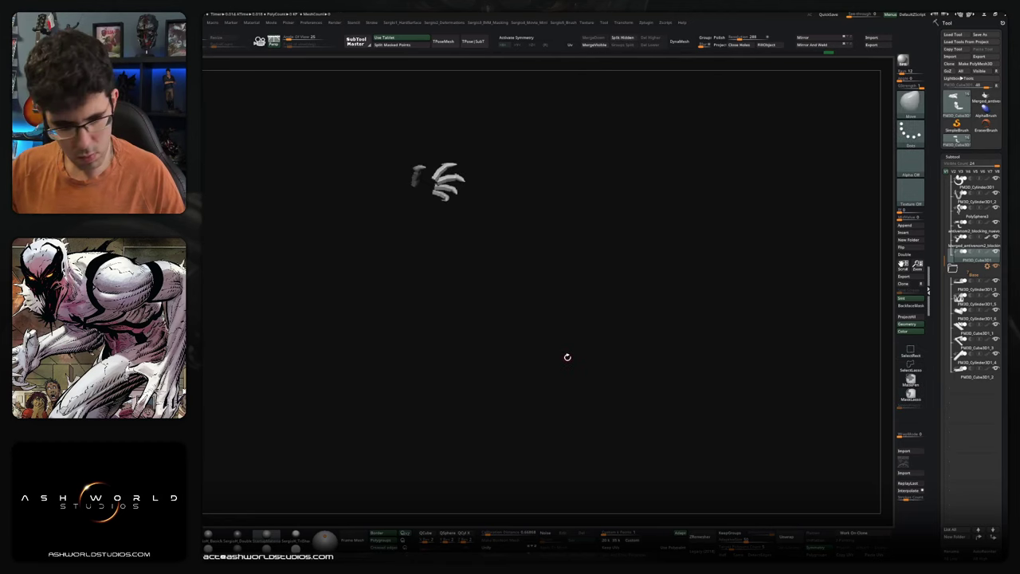
ctrl+shift+click(579, 346)
mouse_move(446, 199)
mouse_down()
mouse_move(526, 337)
mouse_move(462, 317)
mouse_move(560, 355)
mouse_move(553, 239)
mouse_up()
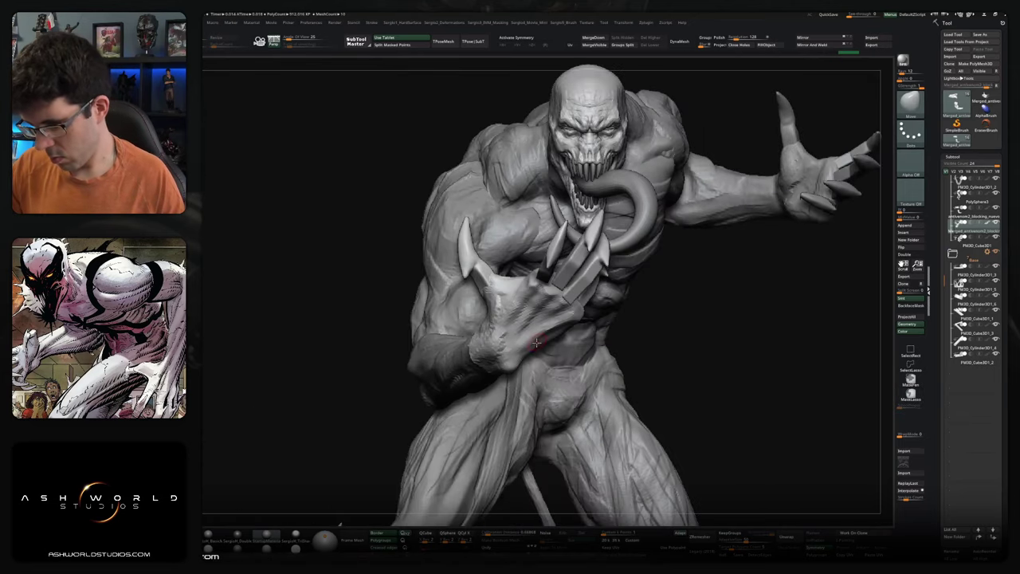
- Rotate the masked clawed hand around a wrist pivot with the Transpose gizmo, then return to Move
key(w)
drag(606, 374, 532, 384)
drag(561, 353, 550, 351)
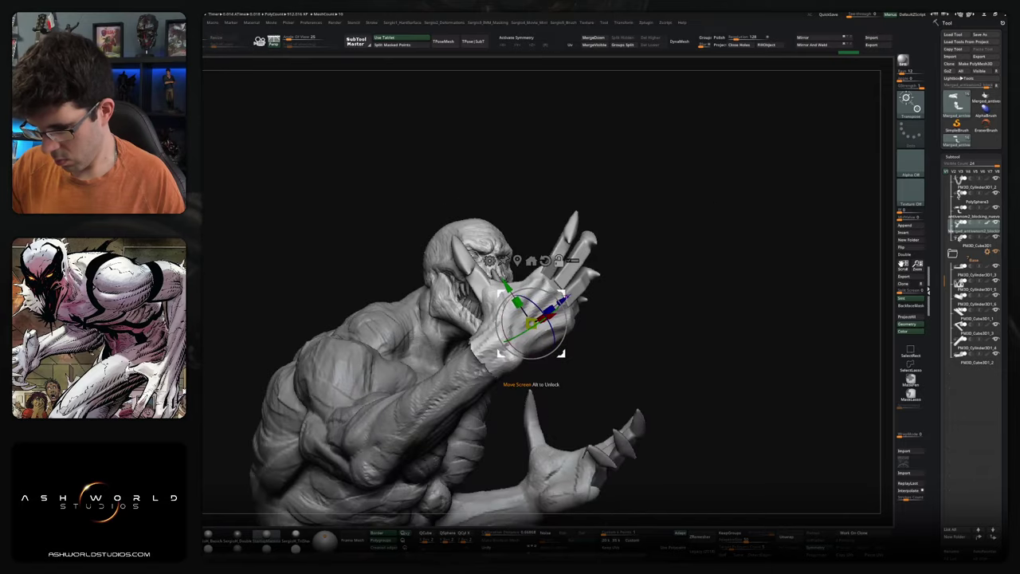
mouse_move(510, 383)
mouse_down()
mouse_move(556, 369)
mouse_move(499, 375)
mouse_move(511, 363)
mouse_move(551, 376)
mouse_up()
drag(551, 436, 549, 431)
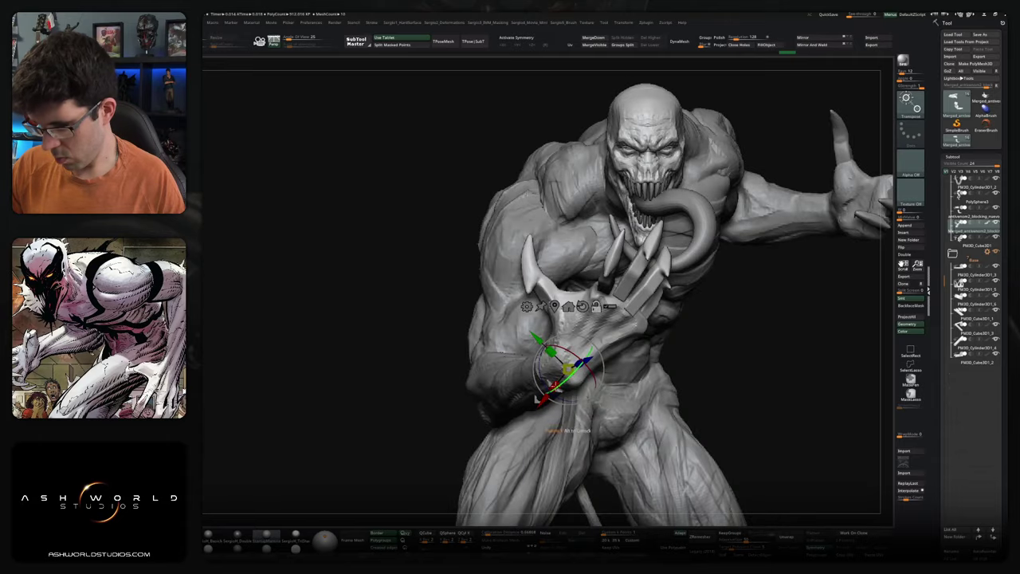
drag(562, 390, 357, 496)
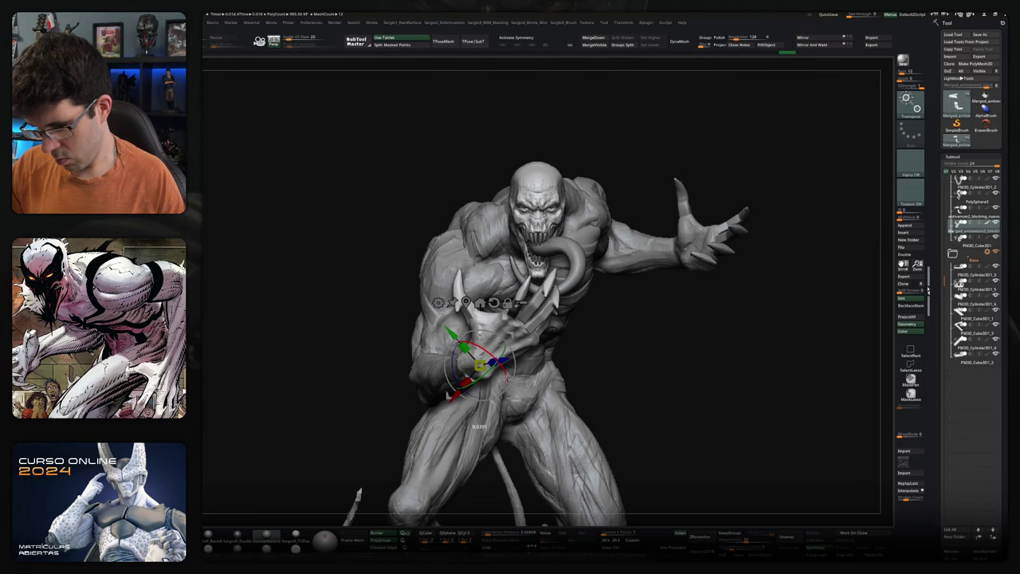
mouse_move(358, 498)
mouse_down()
mouse_move(537, 388)
mouse_move(594, 382)
mouse_move(616, 429)
mouse_move(590, 407)
mouse_move(587, 444)
mouse_up()
mouse_move(510, 374)
mouse_down()
mouse_move(522, 383)
mouse_move(574, 296)
mouse_move(608, 342)
mouse_move(551, 322)
mouse_move(516, 364)
mouse_up()
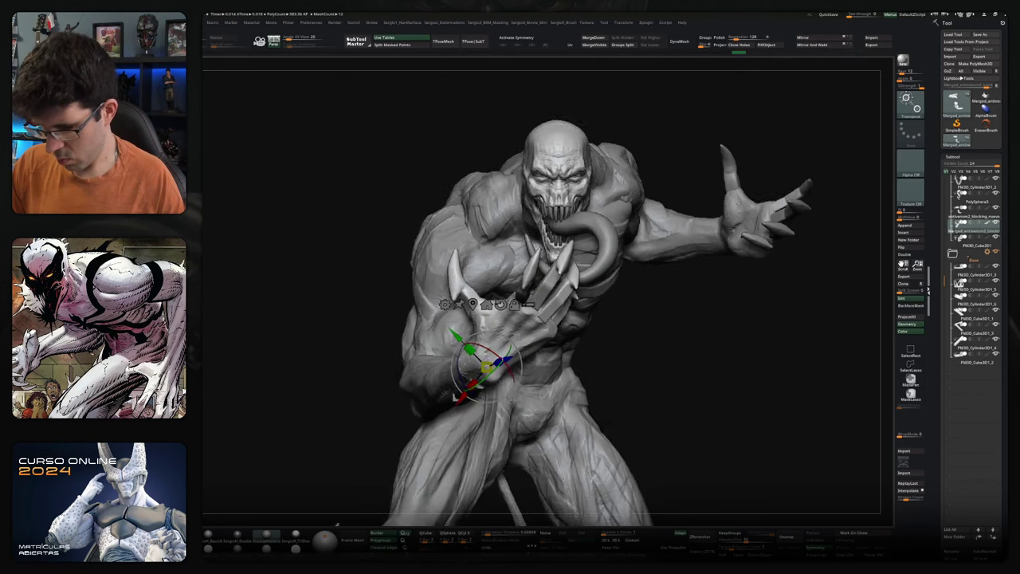
key(q)
drag(459, 398, 740, 53)
mouse_move(683, 110)
mouse_down()
mouse_move(476, 349)
mouse_move(494, 350)
mouse_move(470, 358)
mouse_move(485, 343)
mouse_move(505, 375)
mouse_move(569, 318)
mouse_move(610, 318)
mouse_move(533, 295)
mouse_up()
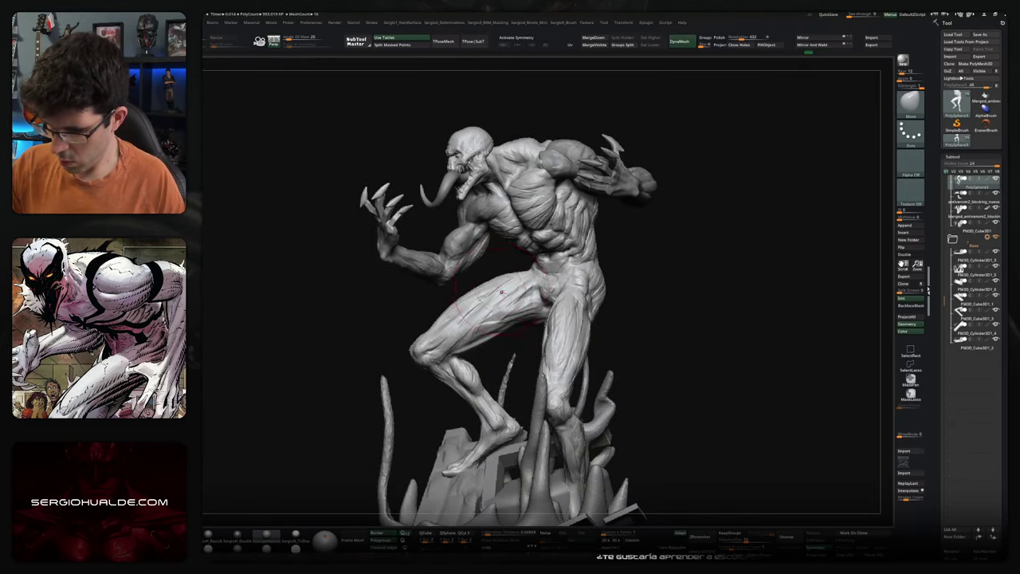
- Hide the upper body and reshape the knee and thigh with the Move brush
ctrl+shift+click(500, 289)
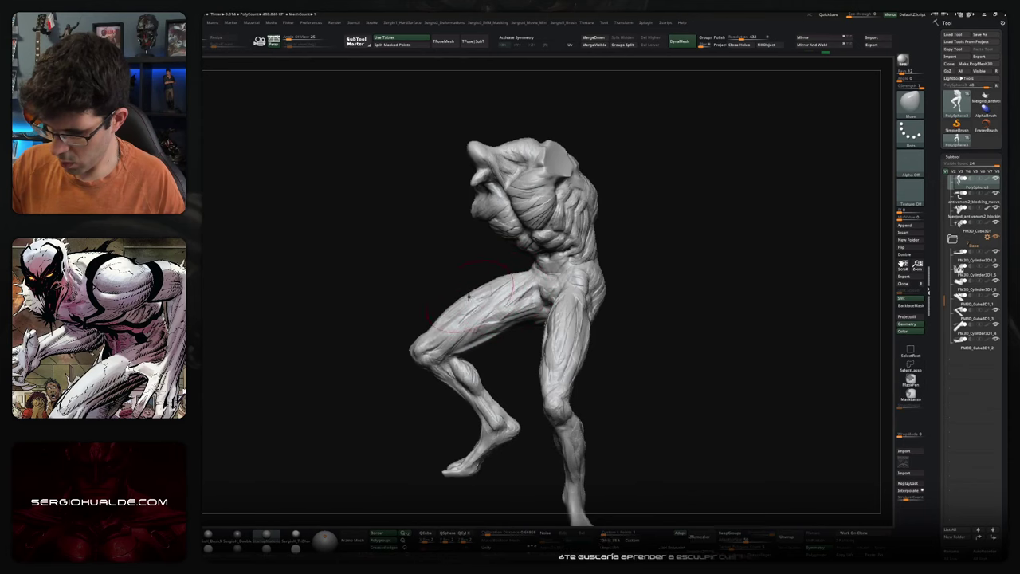
drag(415, 353, 446, 336)
mouse_move(542, 327)
mouse_down()
mouse_move(600, 328)
mouse_move(594, 337)
mouse_up()
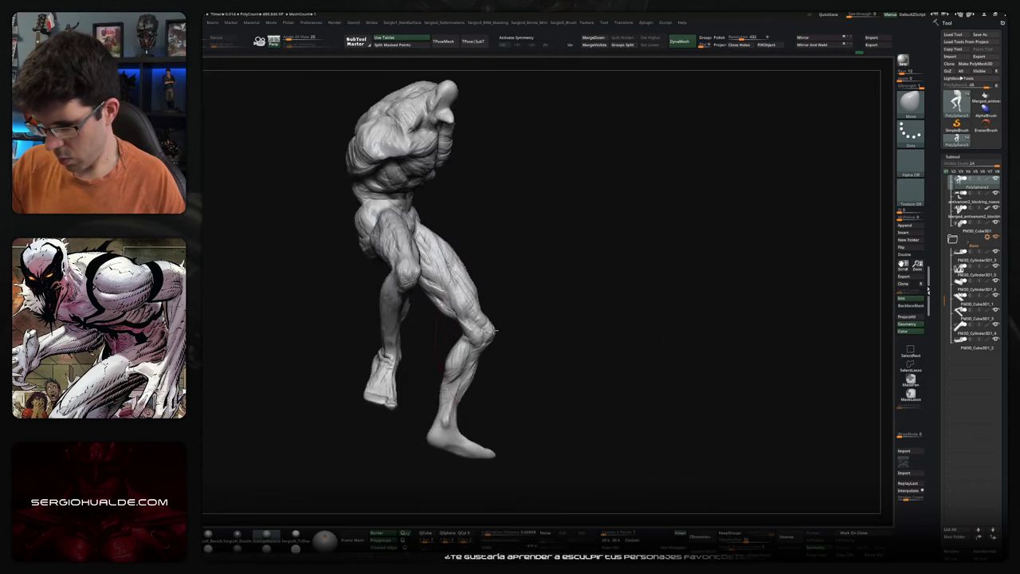
mouse_move(510, 343)
mouse_down()
mouse_move(535, 407)
mouse_move(565, 394)
mouse_move(542, 414)
mouse_up()
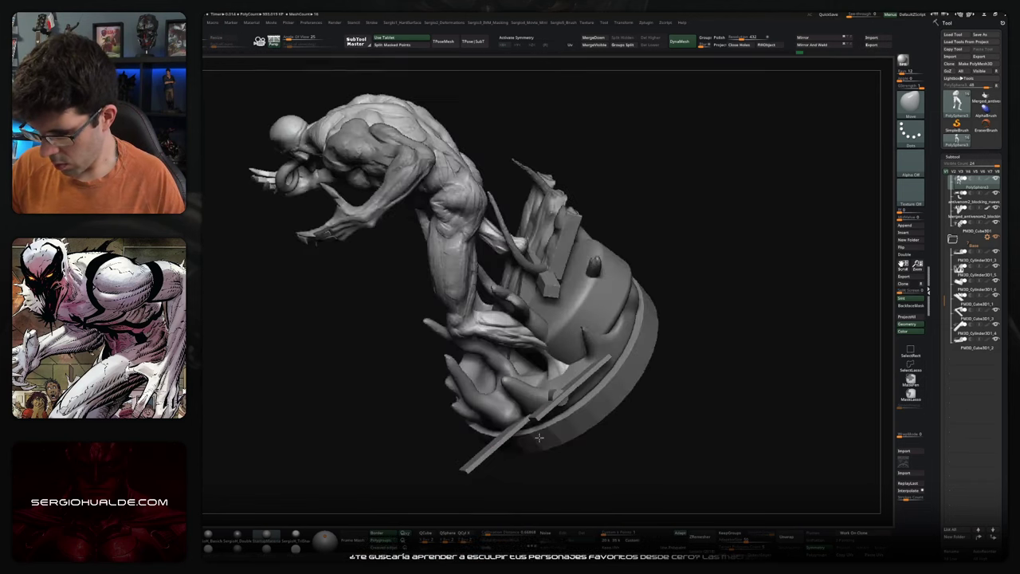
drag(539, 438, 554, 373)
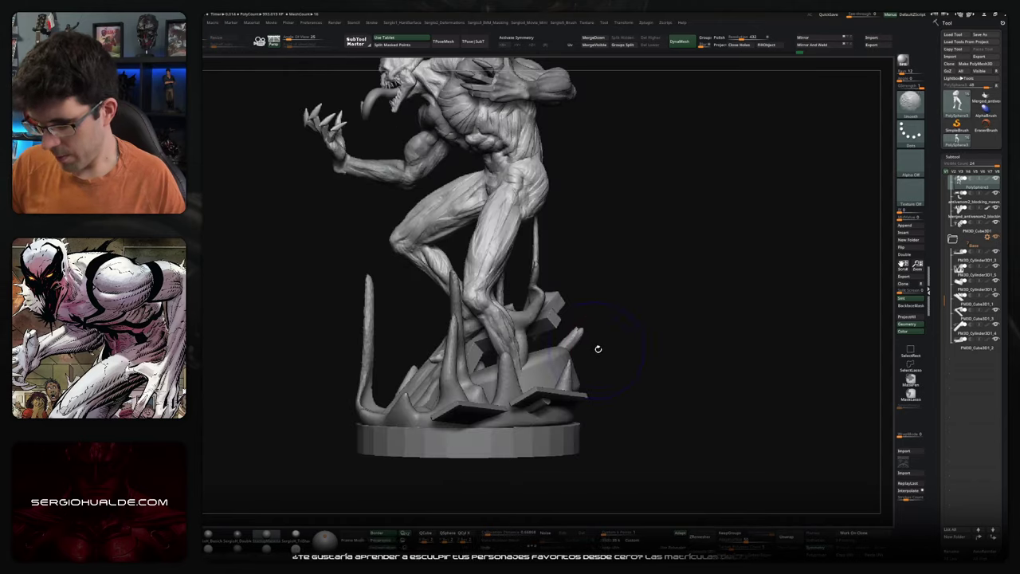
- Select the base cylinder and shift it up and to the right with the gizmo
alt+click(604, 369)
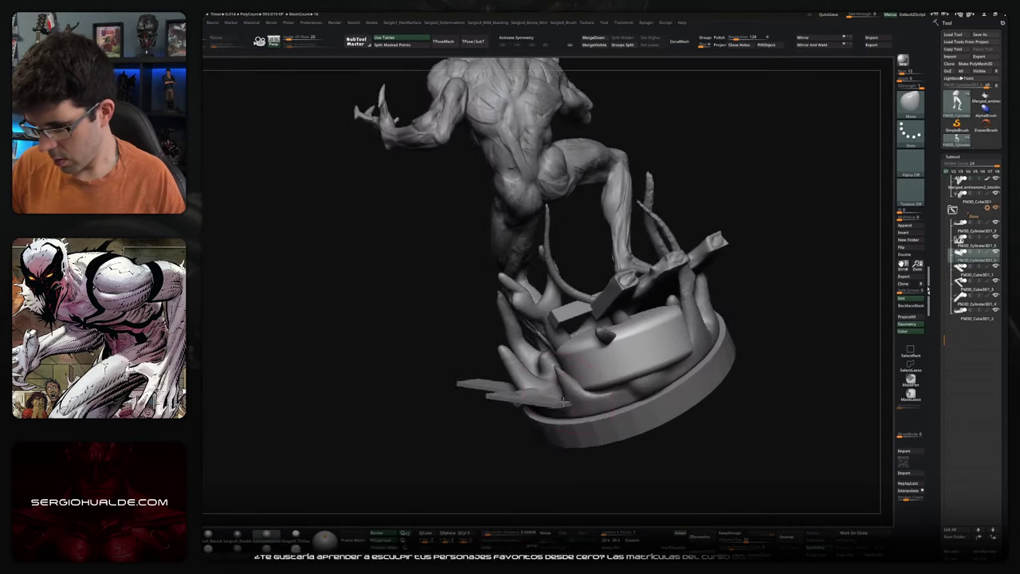
key(w)
drag(649, 328, 669, 319)
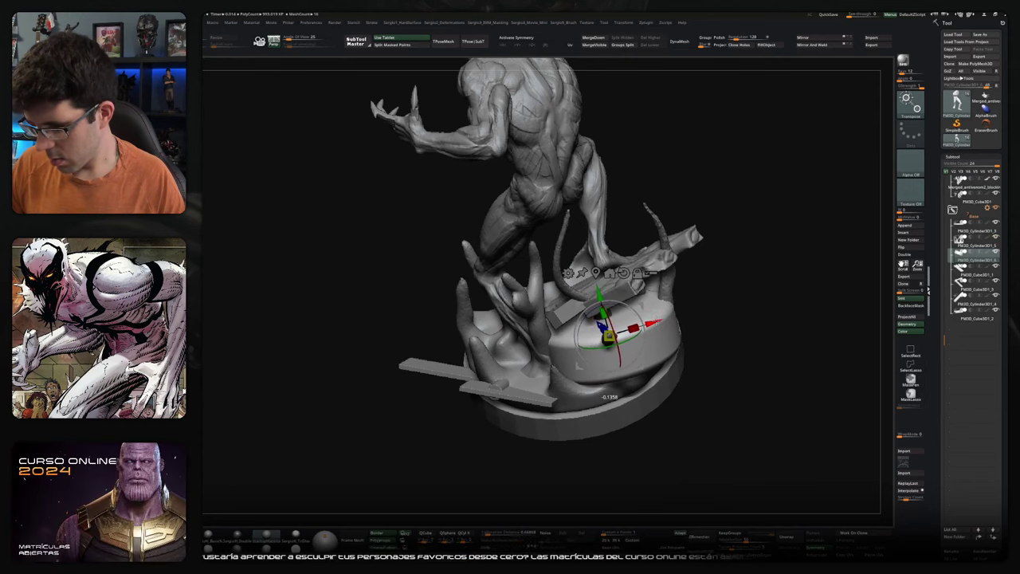
mouse_move(670, 318)
mouse_down()
mouse_move(722, 325)
mouse_move(620, 364)
mouse_move(606, 351)
mouse_up()
key(q)
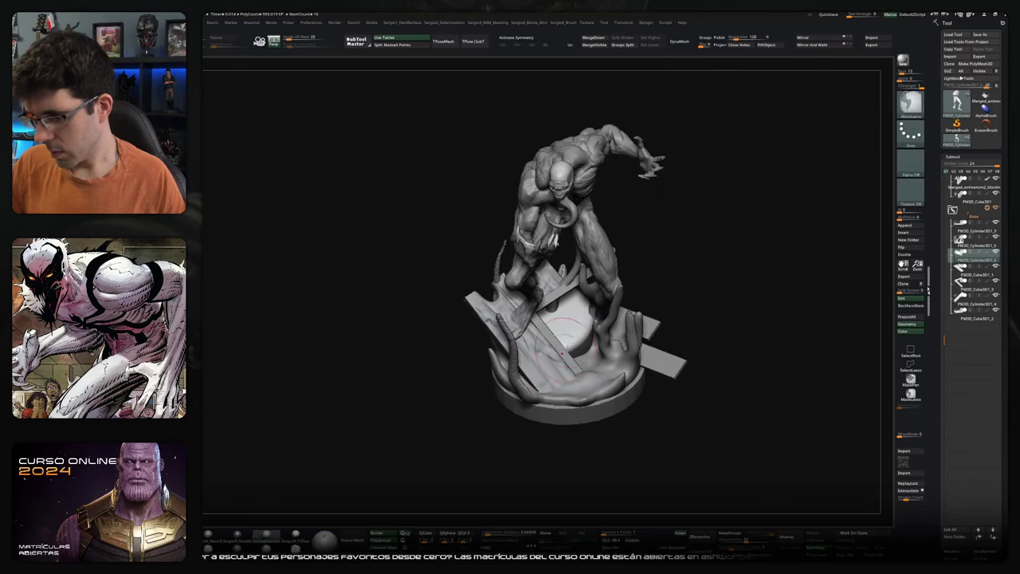
- Isolate the base disc and remesh it with DynaMesh, declining to freeze subdivision levels
ctrl+shift+click(587, 387)
key(f)
drag(563, 398, 621, 251)
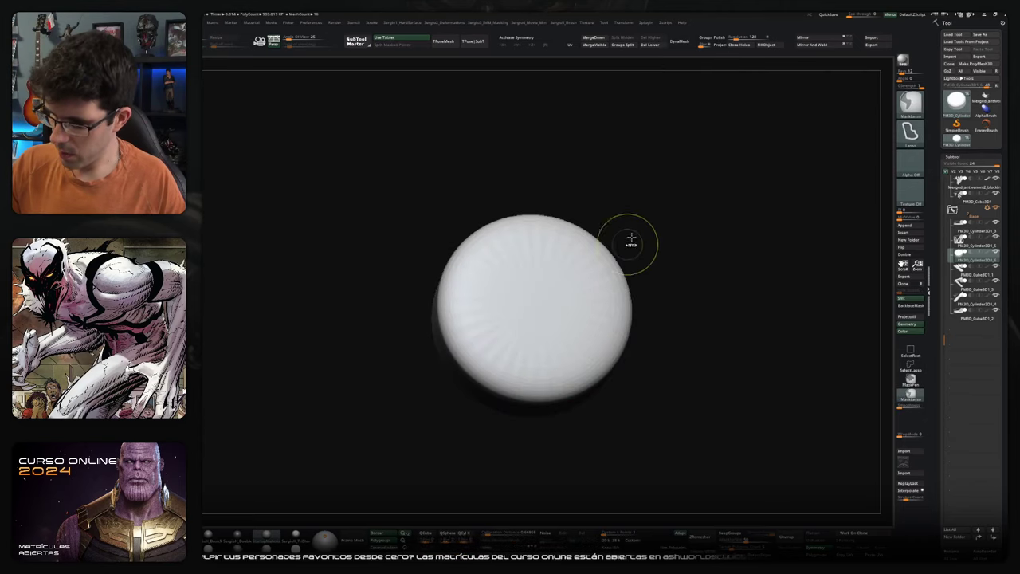
click(679, 41)
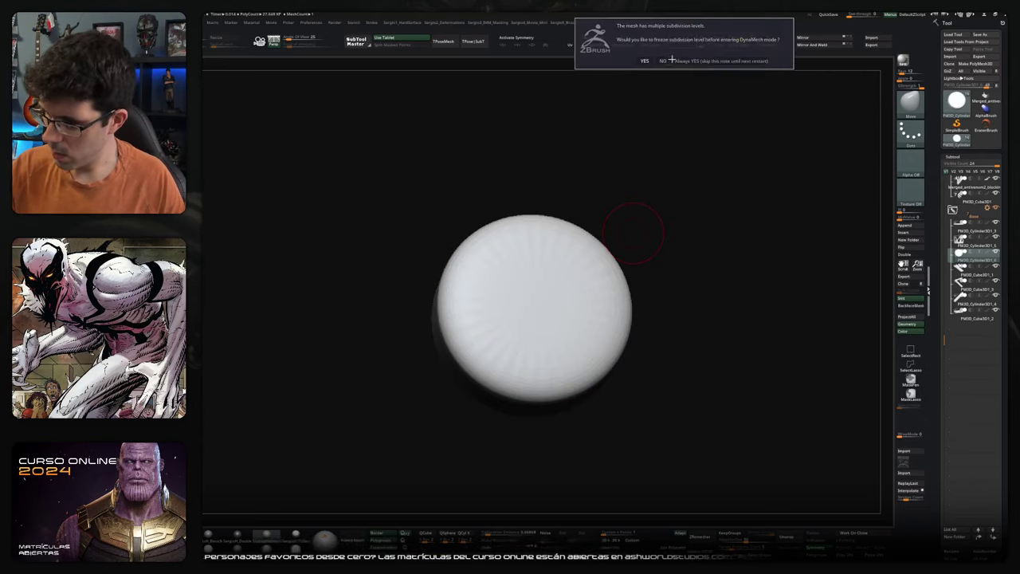
drag(554, 245, 690, 123)
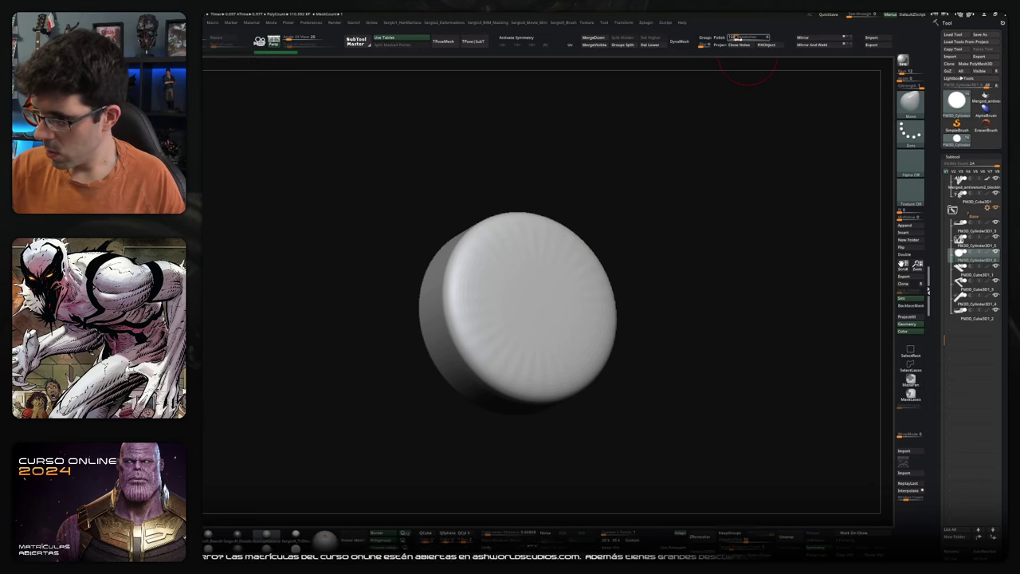
click(679, 40)
click(664, 57)
- Try a curved groove and ClayBuildup strokes on the disc face, undoing the last clay stroke
right_click(558, 263)
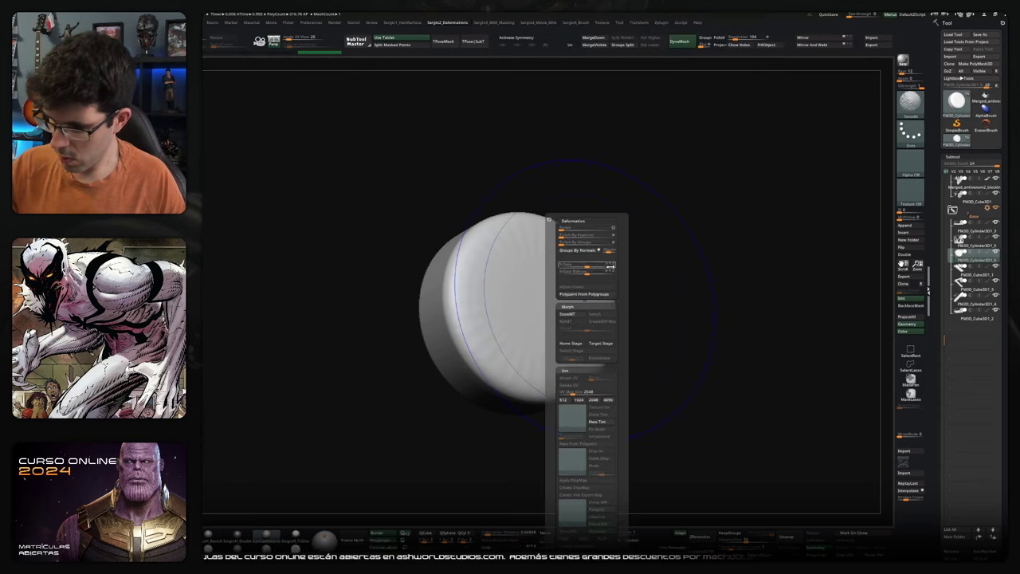
right_drag(535, 284, 496, 269)
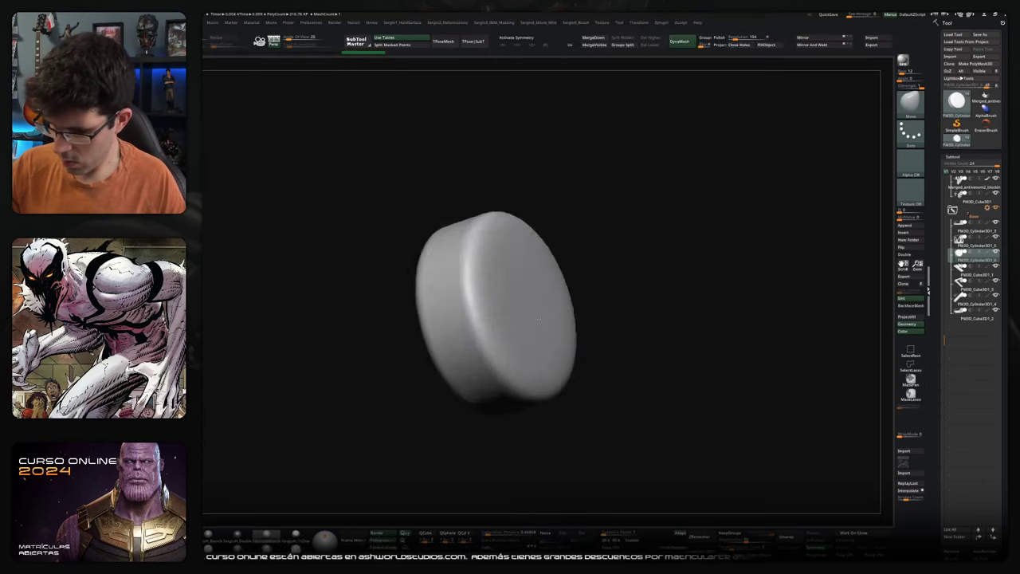
mouse_move(489, 246)
mouse_down()
mouse_move(483, 350)
mouse_move(615, 317)
mouse_move(575, 231)
mouse_move(475, 328)
mouse_up()
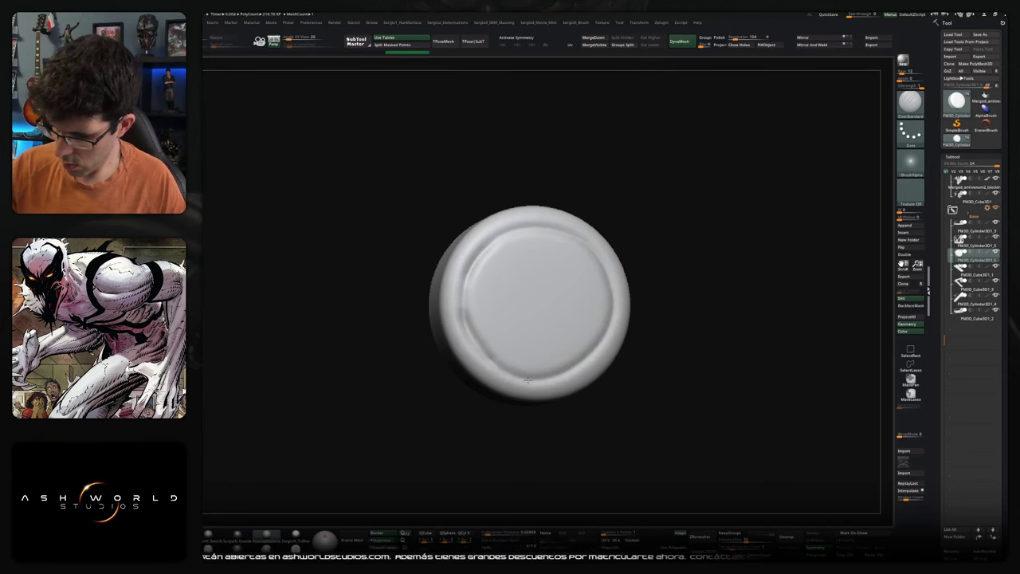
key(b)
key(c)
key(b)
mouse_move(528, 293)
mouse_down()
mouse_move(498, 245)
mouse_move(511, 282)
mouse_up()
right_drag(531, 275, 526, 267)
drag(526, 267, 518, 267)
right_drag(518, 267, 523, 261)
key(ctrl+z)
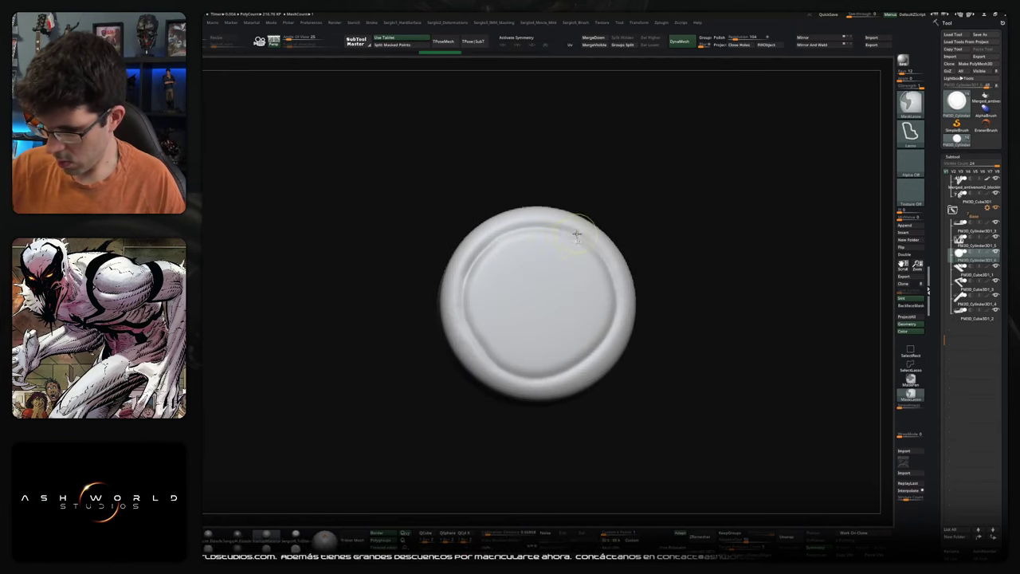
- Re-DynaMesh the disc at a lower resolution using the Geometry settings
right_drag(562, 229, 608, 230)
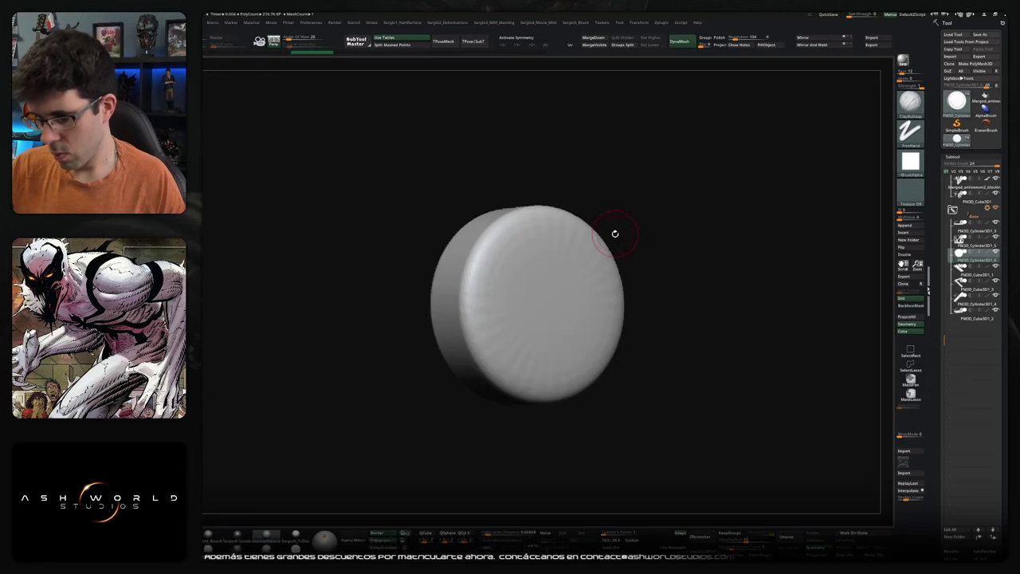
ctrl+drag(615, 233, 616, 227)
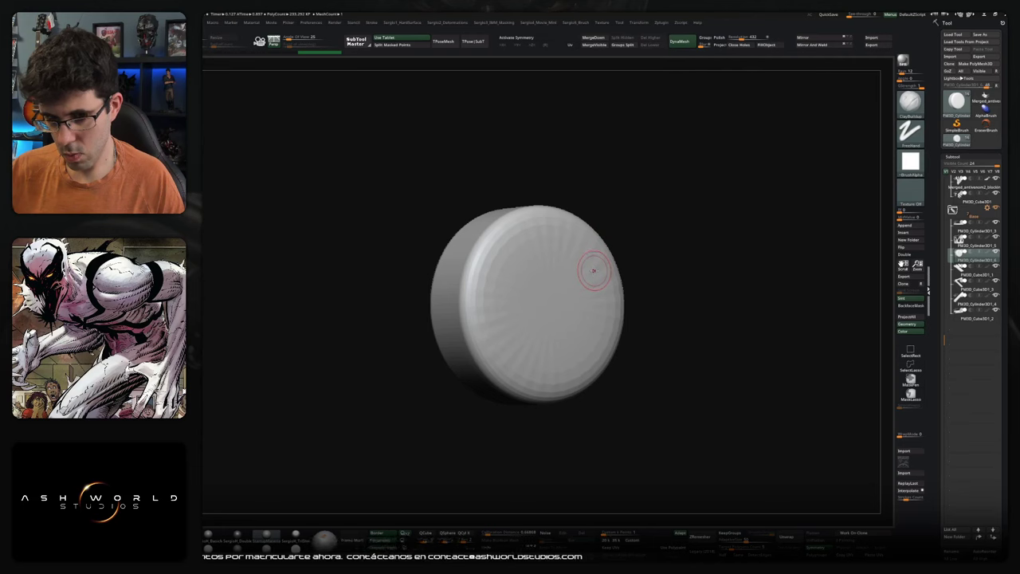
right_drag(590, 299, 592, 306)
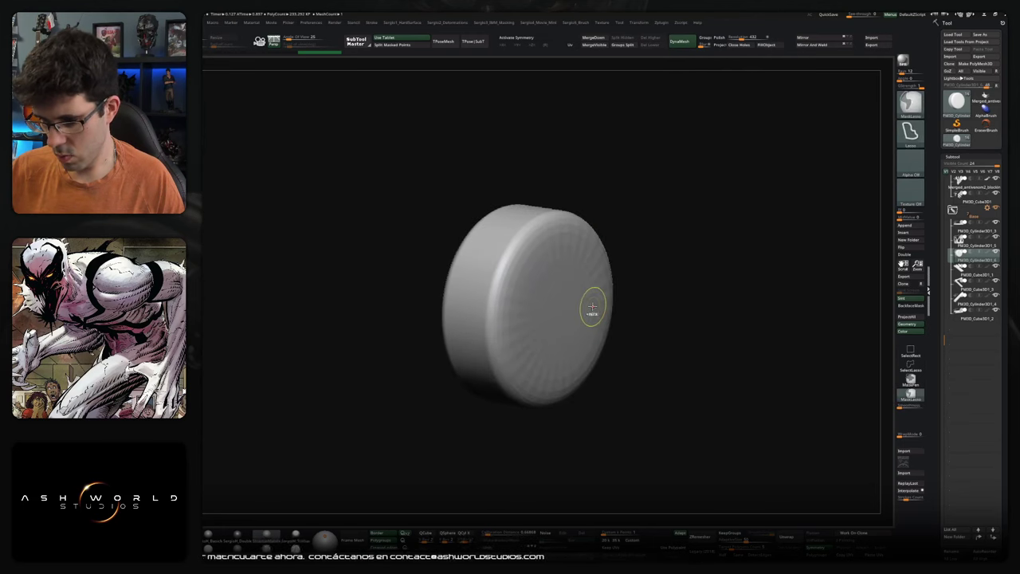
click(962, 156)
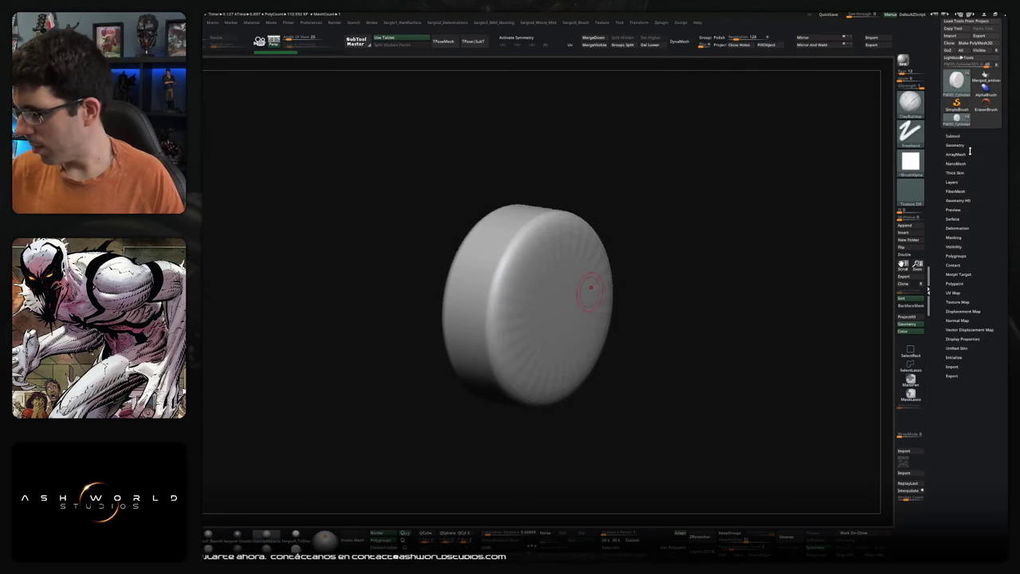
click(966, 147)
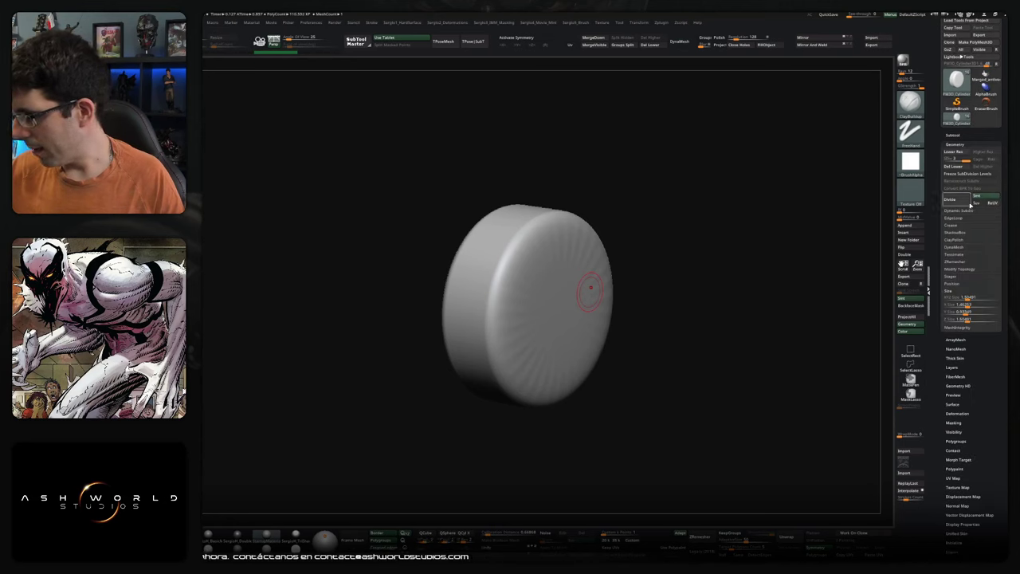
click(964, 211)
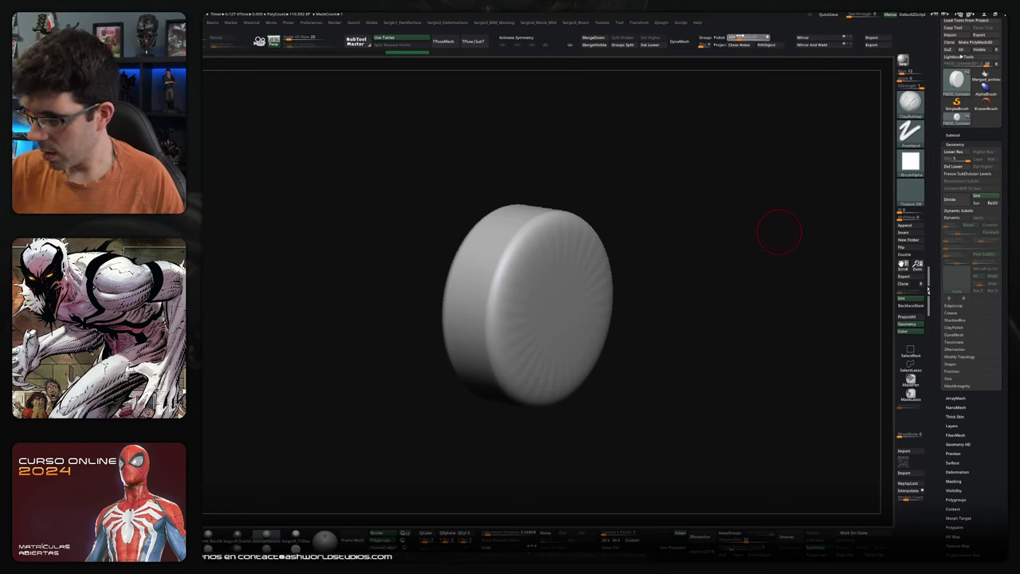
click(679, 41)
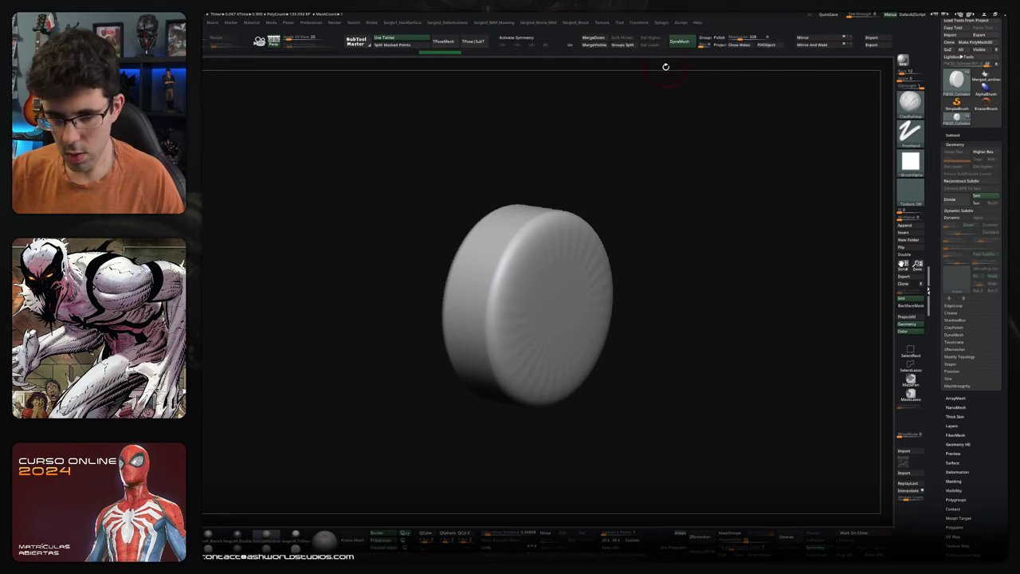
- Smooth the disc face with a stronger smooth brush, then carve a DamStandard groove around its rim
drag(665, 239, 611, 269)
key(space)
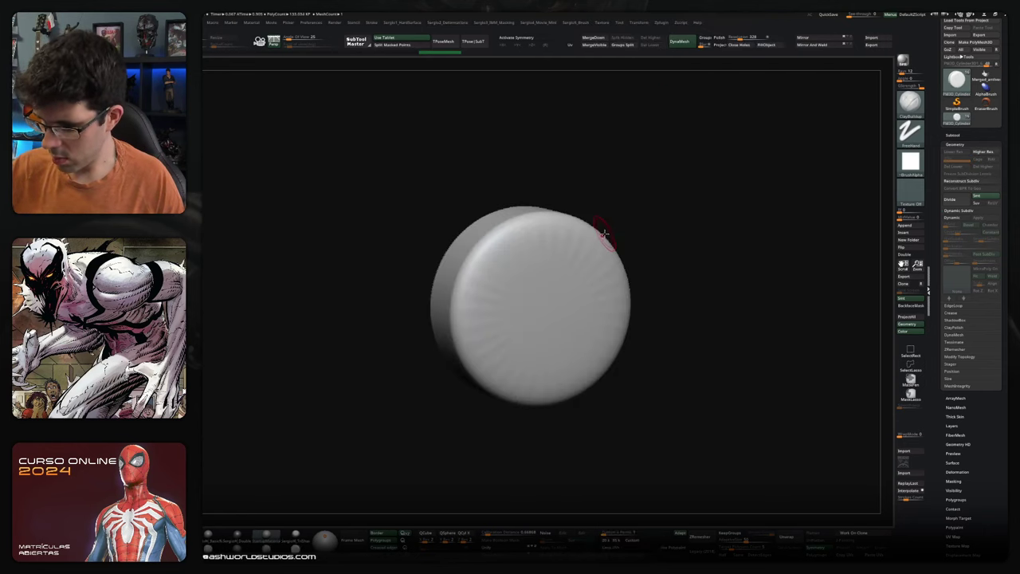
key(shift)
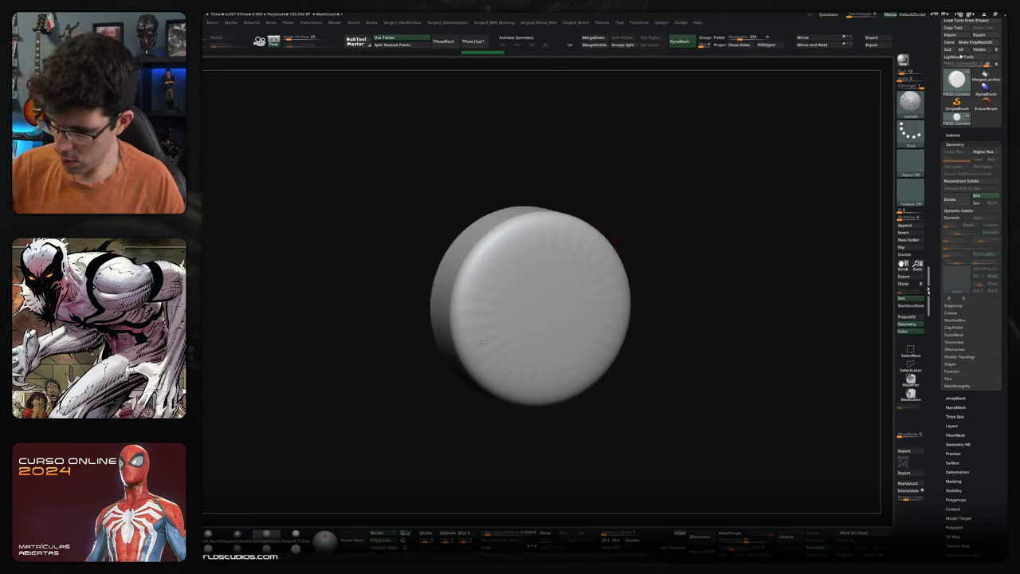
key(space)
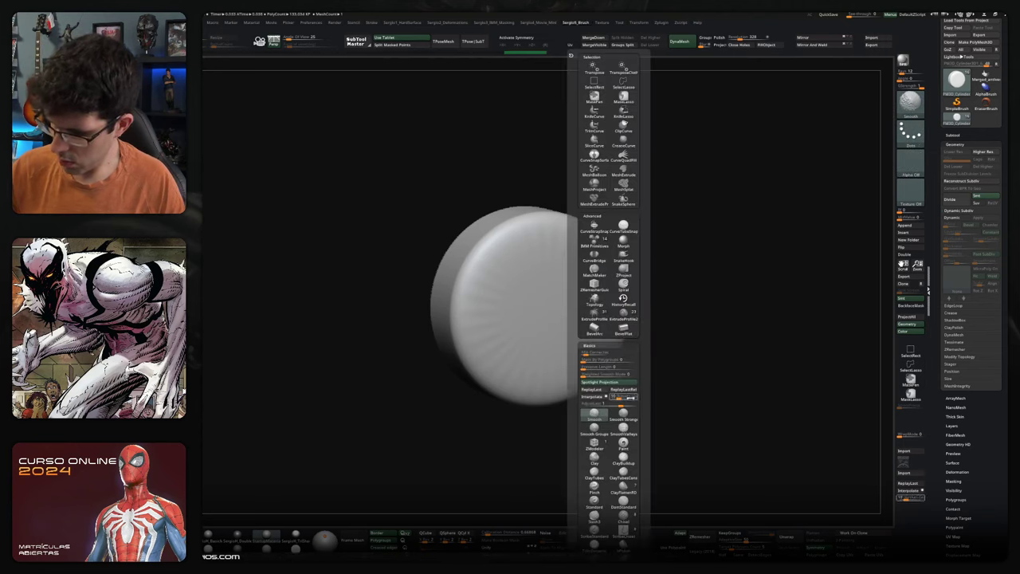
click(614, 416)
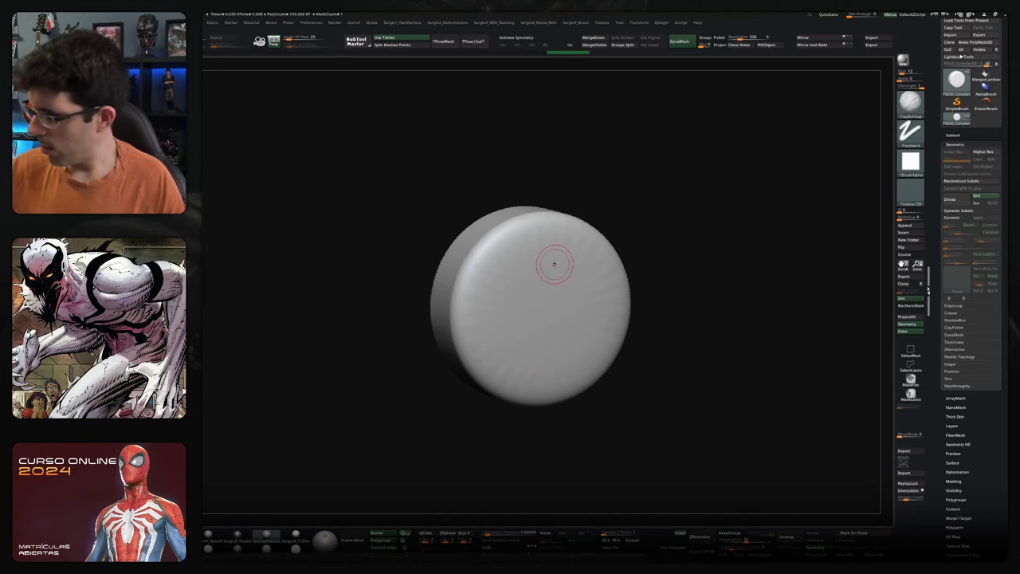
key(shift+s)
drag(514, 242, 474, 316)
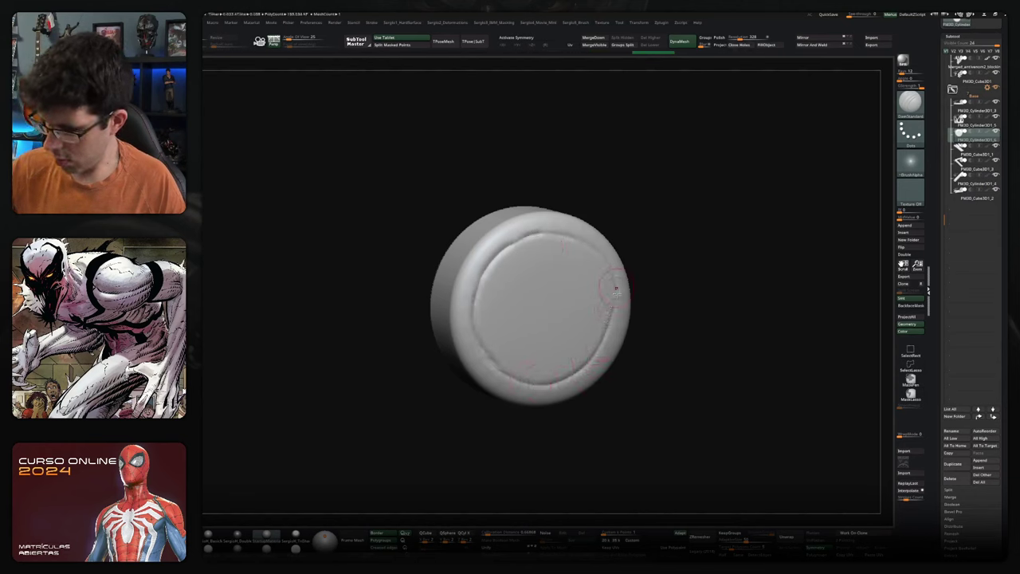
- Build ClayBuildup petal strokes across the disc face and a round knob at its centre
key(b)
key(c)
key(b)
mouse_move(518, 239)
mouse_down()
mouse_move(540, 309)
mouse_move(514, 374)
mouse_up()
drag(551, 318, 599, 341)
mouse_move(563, 284)
mouse_down()
mouse_move(599, 257)
mouse_move(559, 285)
mouse_move(488, 270)
mouse_up()
drag(540, 306, 550, 312)
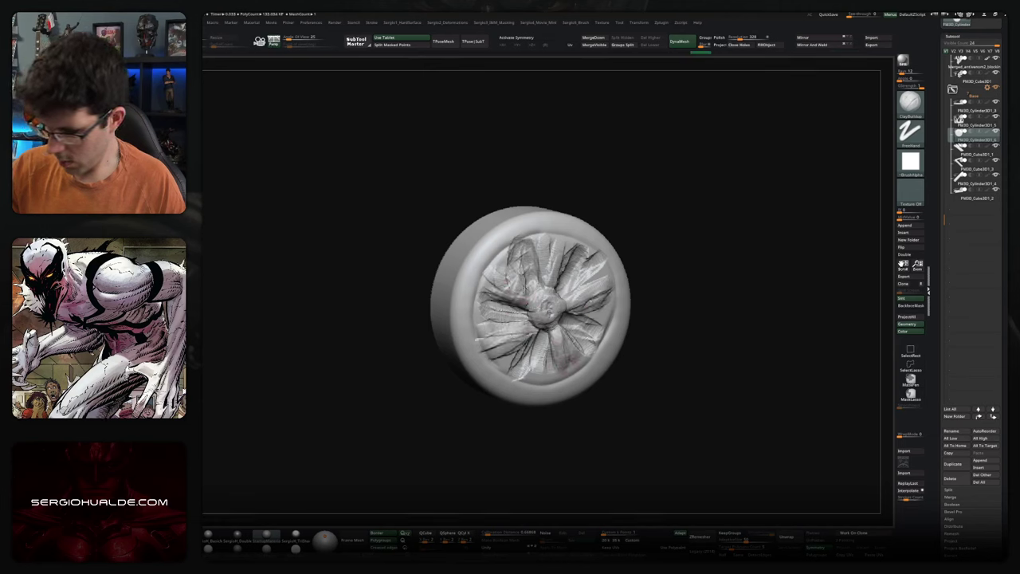
- Switch to TrimDynamic, briefly view the full statue, then isolate the disc again
key(b)
key(t)
key(d)
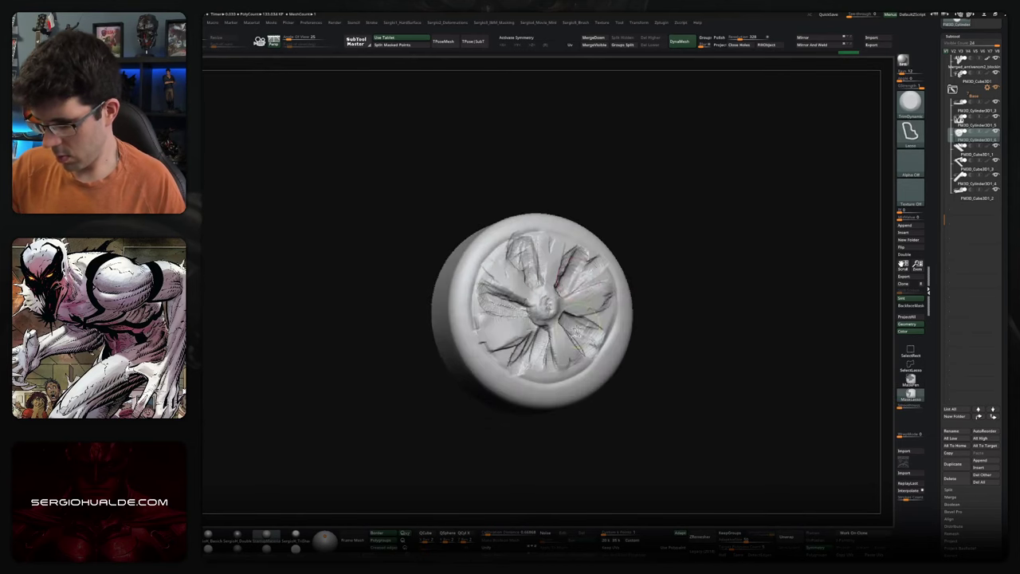
ctrl+shift+click(581, 296)
mouse_move(582, 295)
right_down()
mouse_move(544, 297)
mouse_move(539, 321)
right_up()
ctrl+shift+click(544, 296)
- Add a small ClayBuildup stroke on the upper disc, then show all statue parts again
key(ctrl)
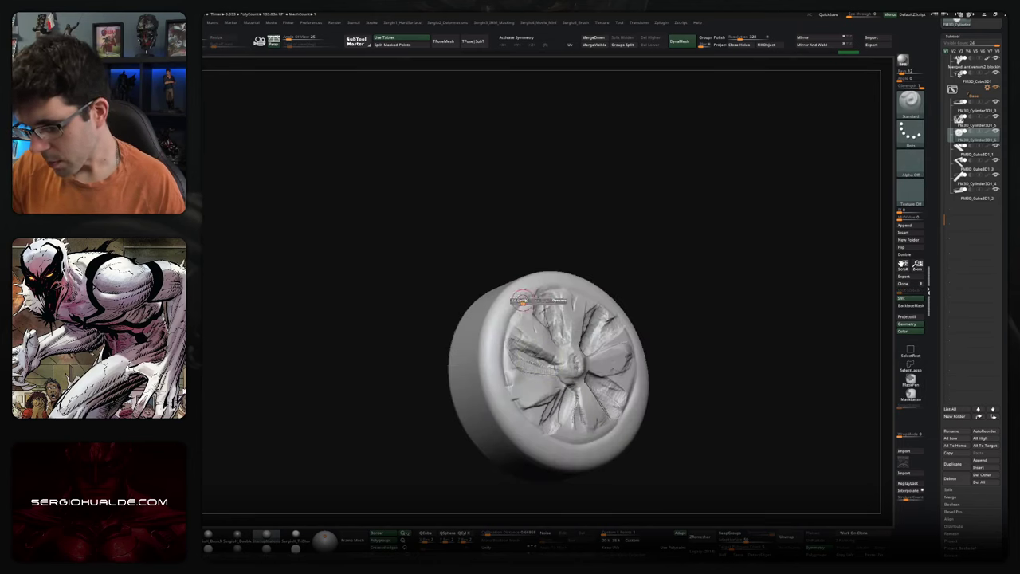
right_drag(505, 316, 502, 335)
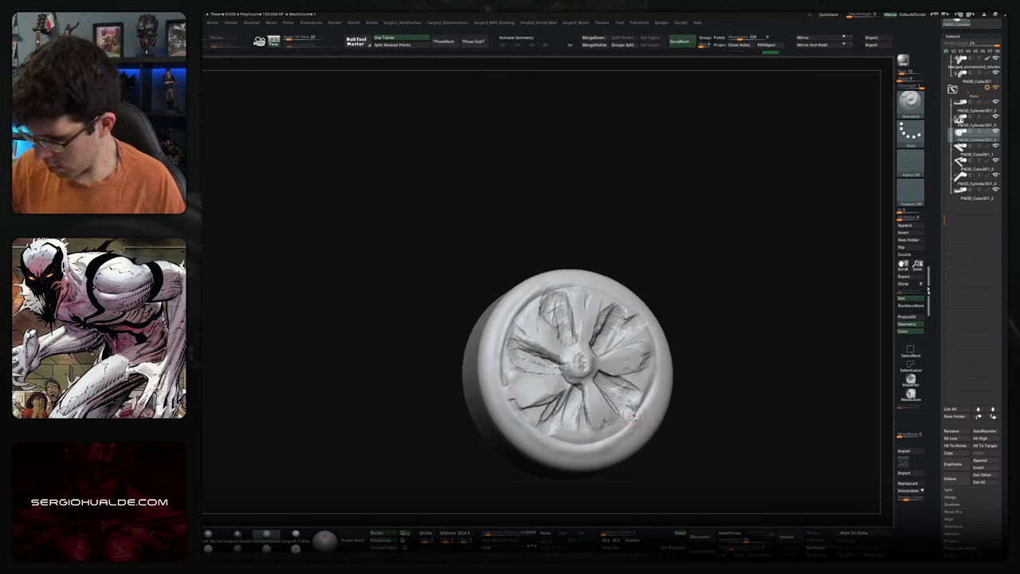
right_drag(604, 354, 510, 359)
key(b)
key(c)
key(b)
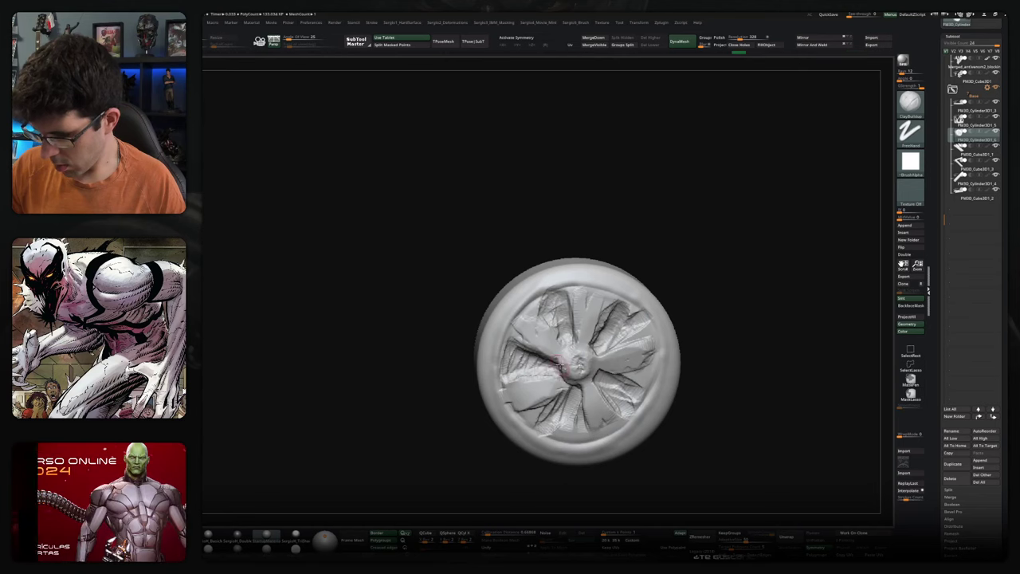
drag(565, 303, 567, 319)
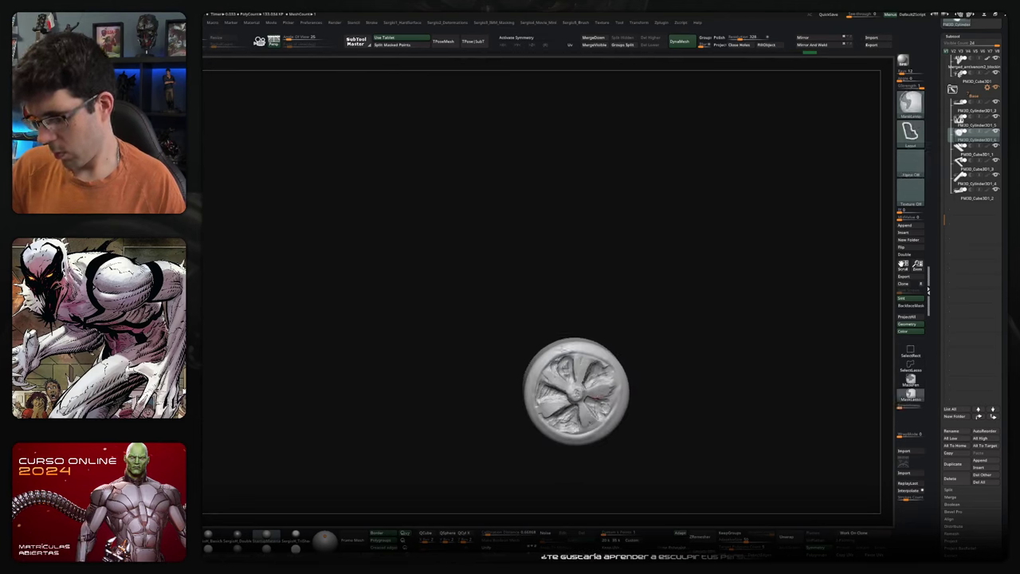
key(ctrl+shift+f)
- Solo and DynaMesh the tentacle splash, inspect its tendrils, then restore the full statue view
mouse_move(558, 375)
right_down()
mouse_move(599, 386)
mouse_move(601, 331)
right_up()
ctrl+shift+click(601, 331)
key(f)
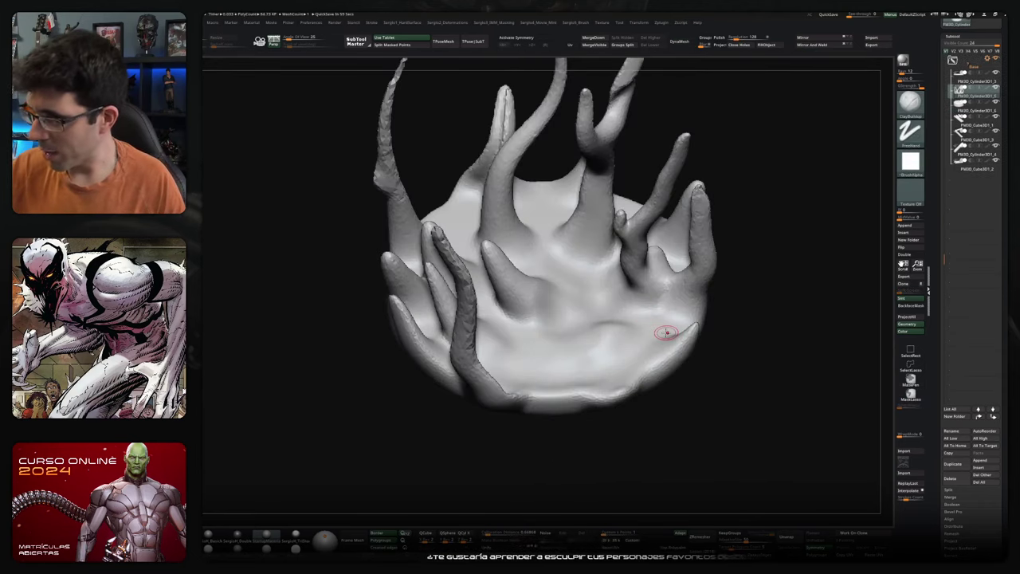
click(690, 45)
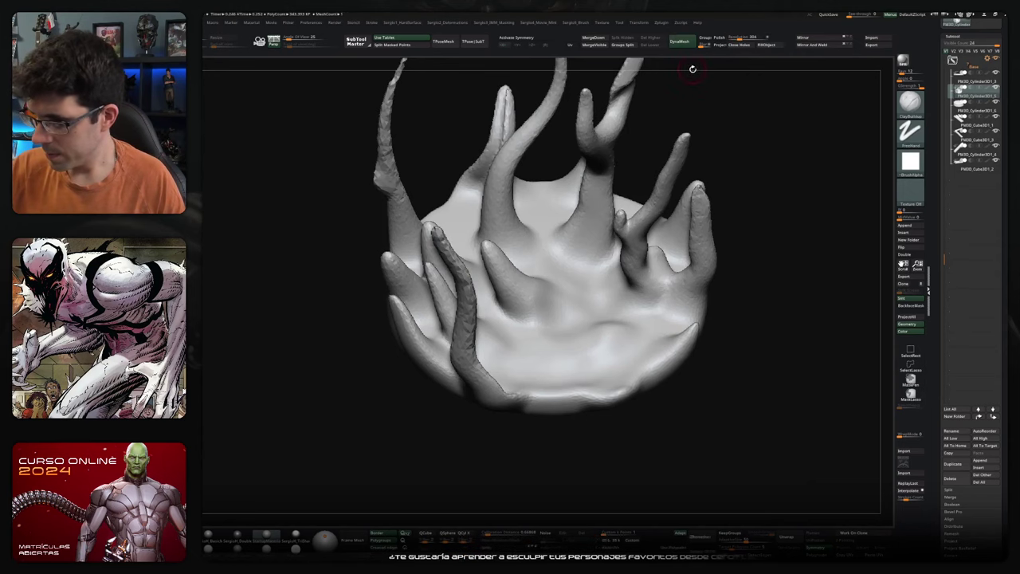
key(space)
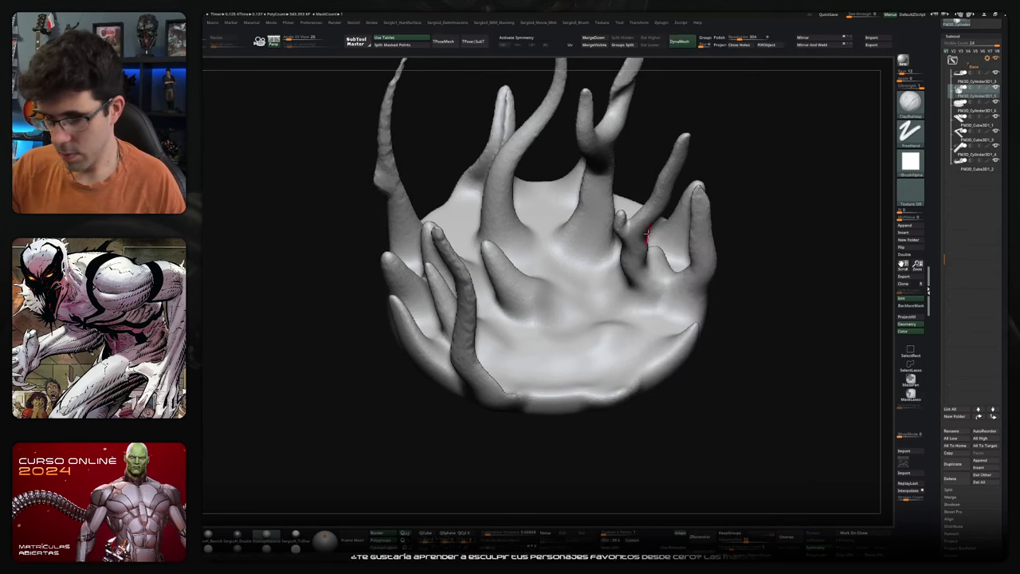
drag(646, 234, 665, 196)
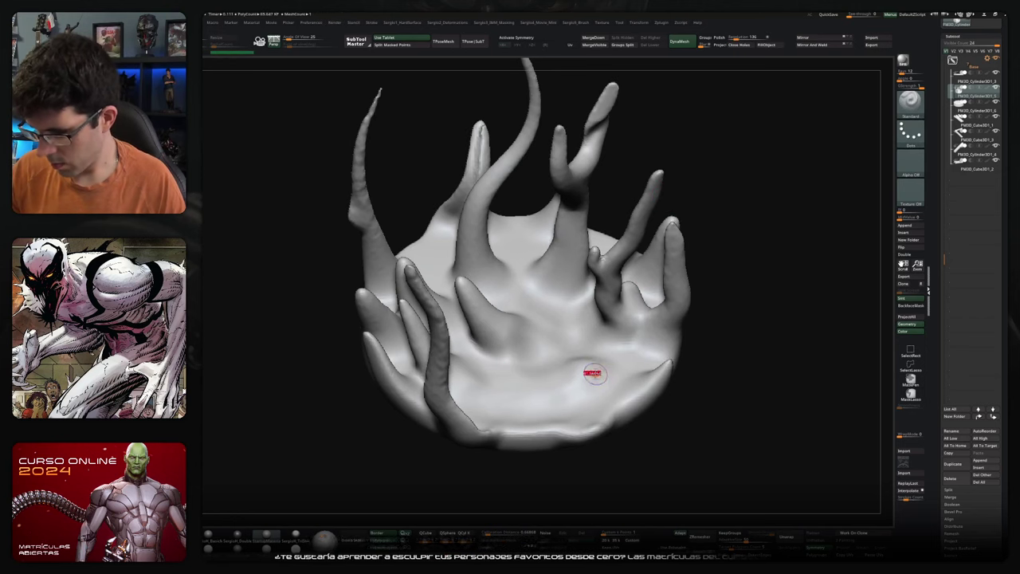
key(shift+alt+s)
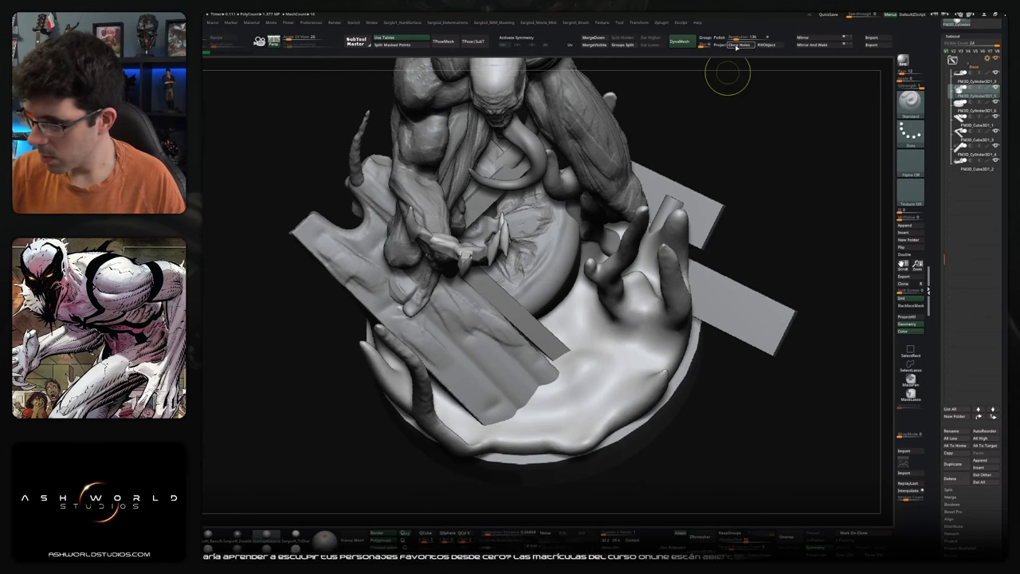
click(739, 44)
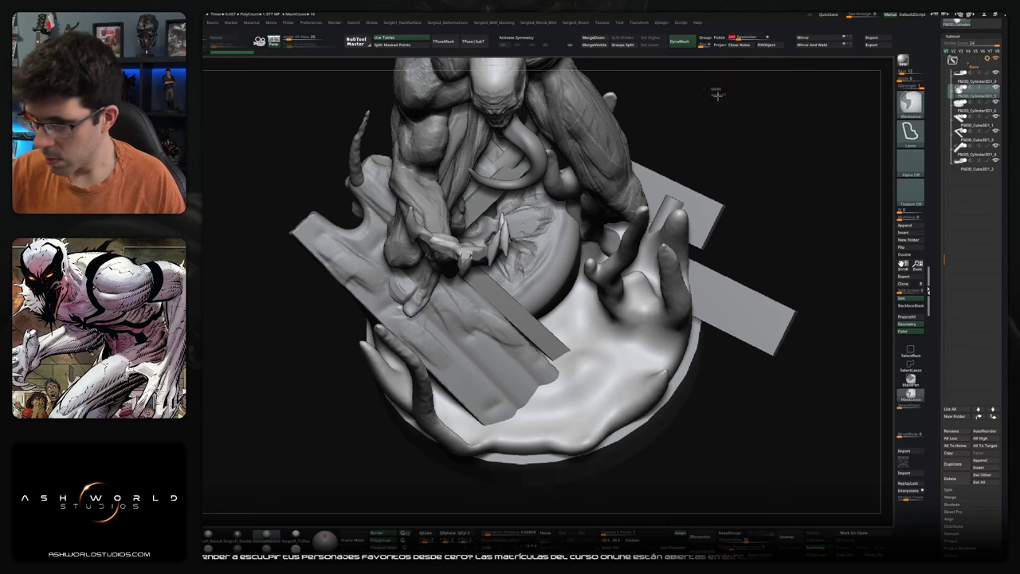
- Solo the splash remeshed at resolution 240, orbit it from above and the sides, then restore the statue
ctrl+shift+click(624, 325)
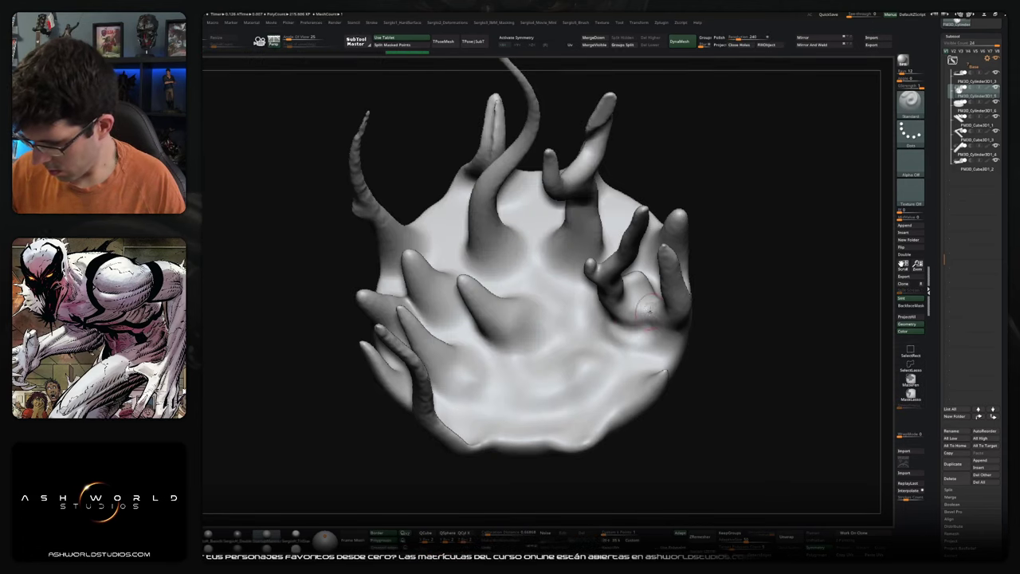
right_drag(644, 301, 633, 297)
key(space)
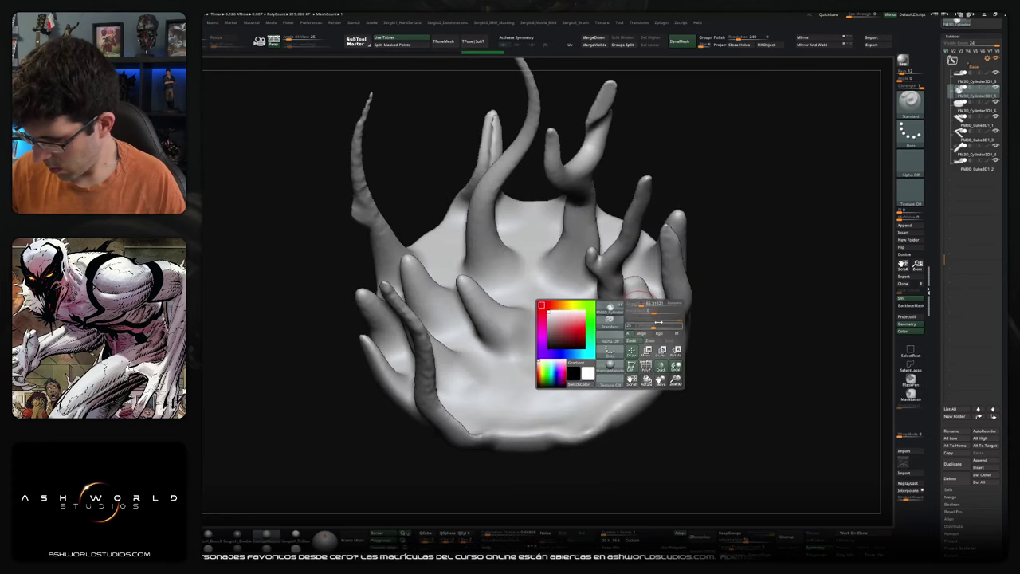
key(s)
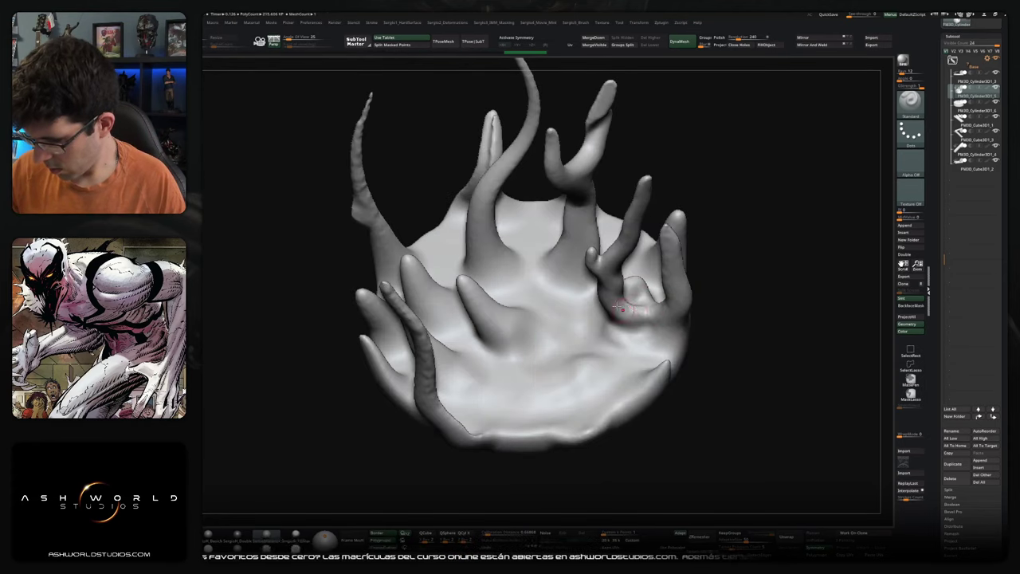
right_drag(633, 299, 613, 275)
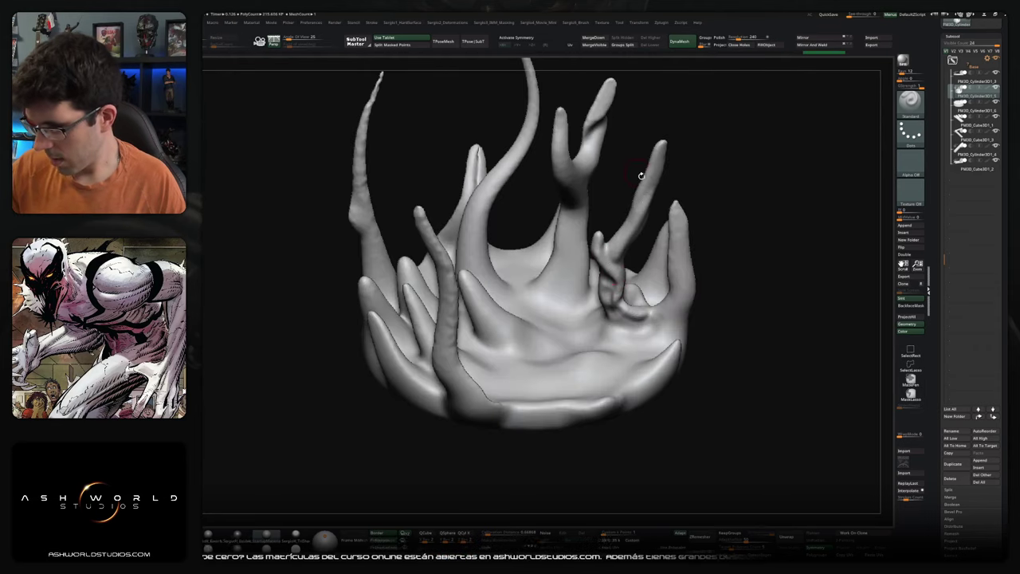
right_drag(608, 251, 668, 271)
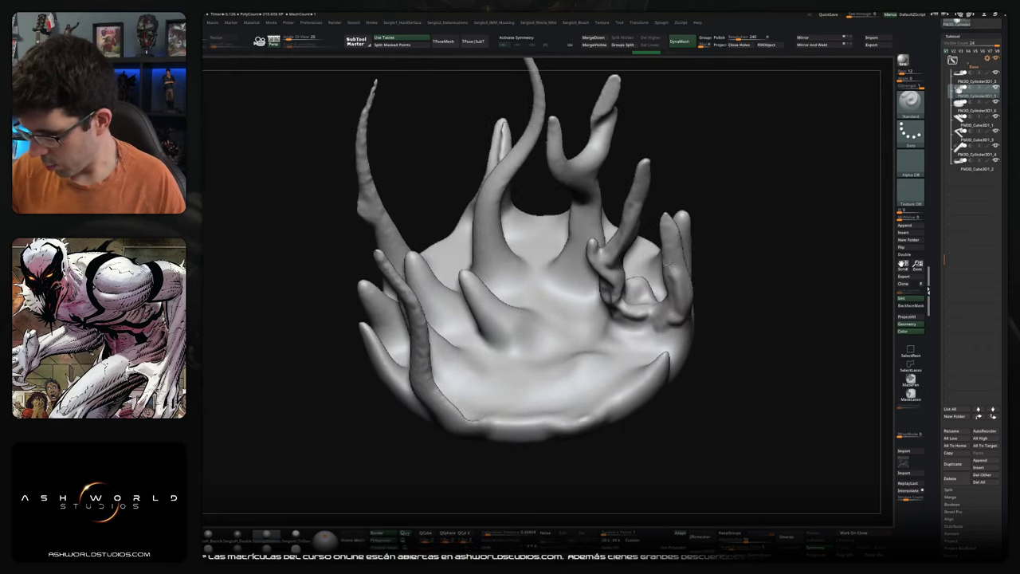
right_drag(683, 325, 644, 341)
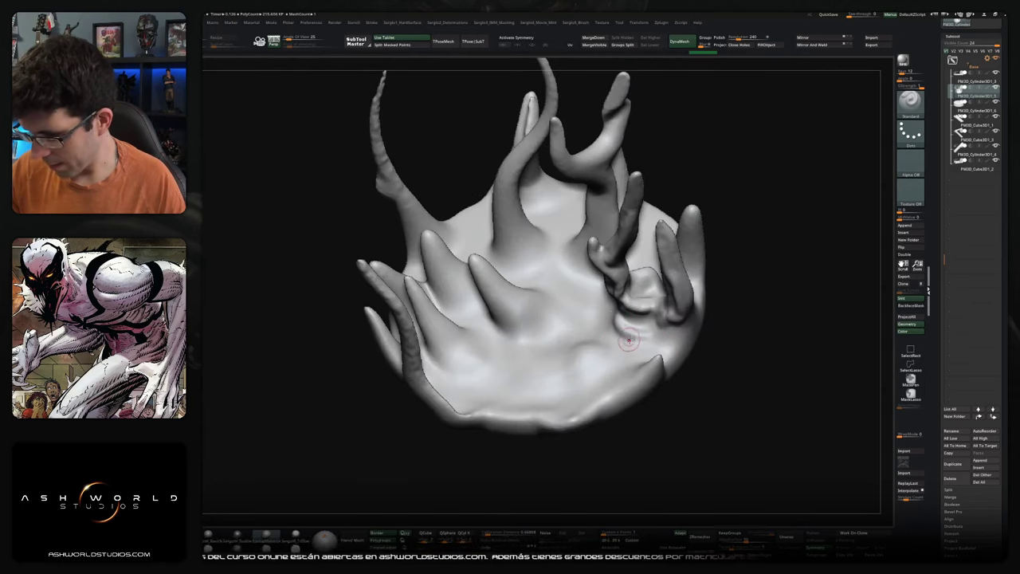
right_drag(593, 339, 588, 364)
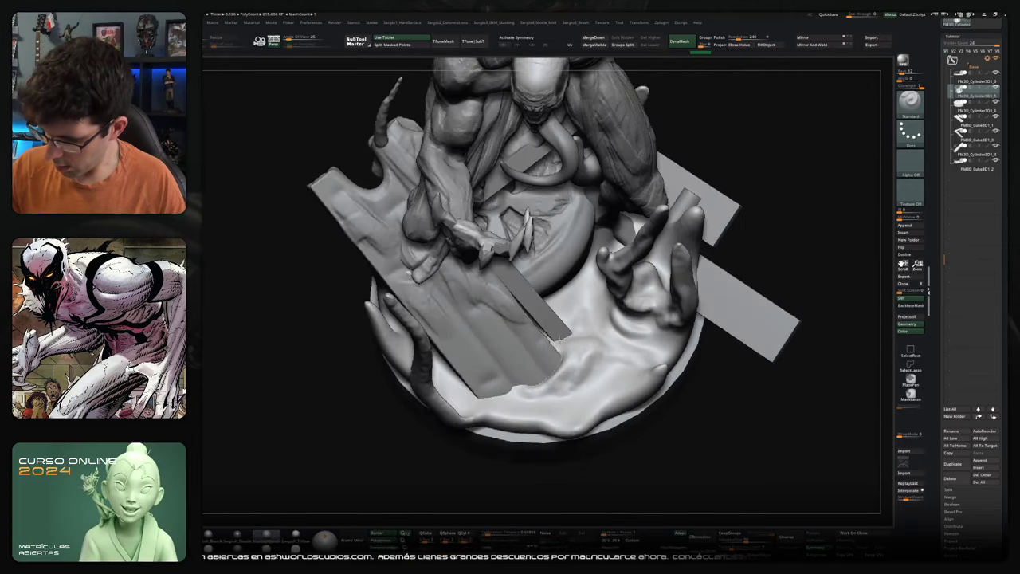
- Push a bulge into the splash near the right hand and pull a spike taller beside the plank
drag(576, 304, 588, 272)
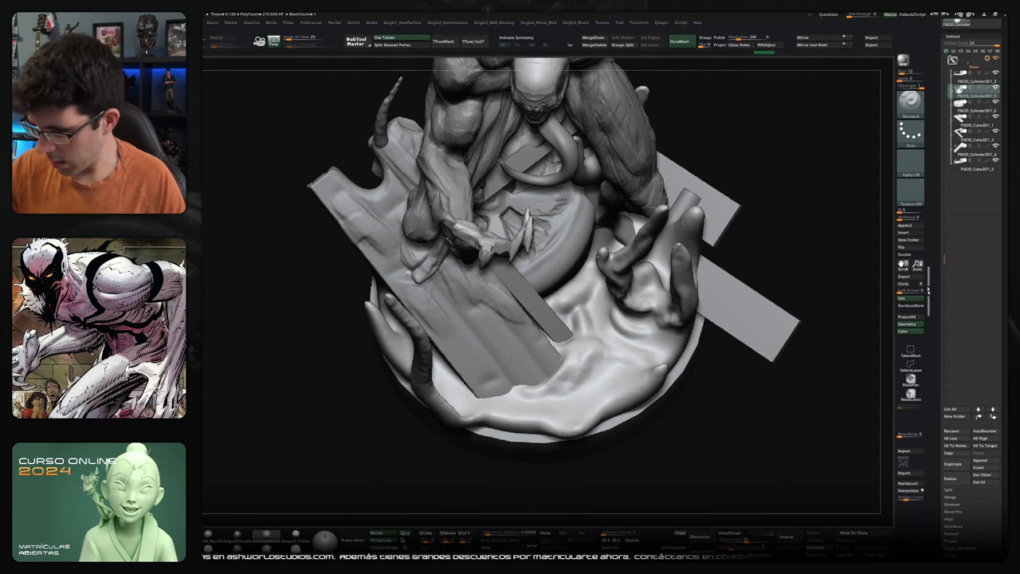
mouse_move(610, 338)
right_down()
mouse_move(628, 330)
mouse_move(609, 338)
mouse_move(605, 362)
right_up()
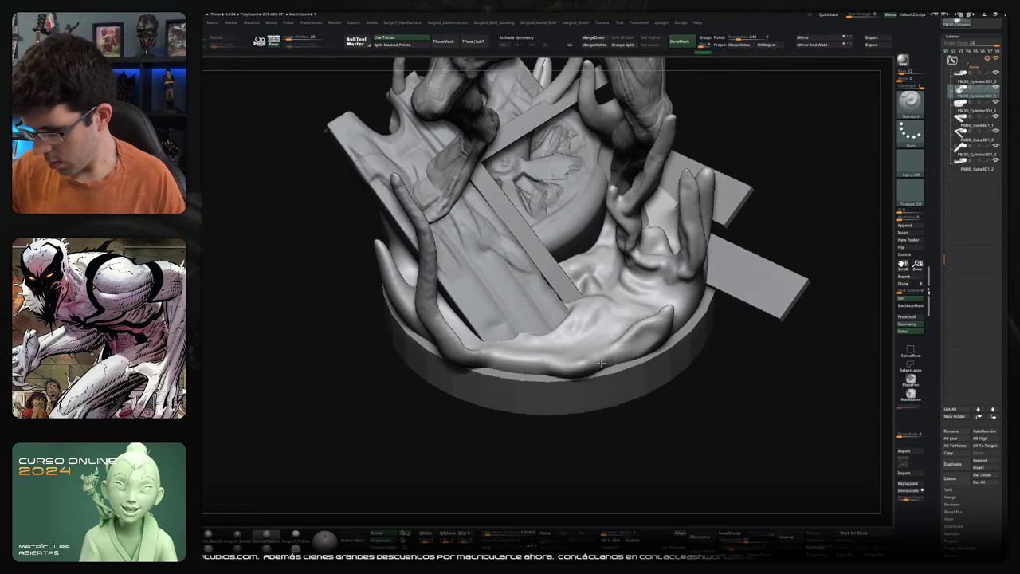
mouse_move(518, 346)
right_down()
mouse_move(487, 351)
mouse_move(478, 335)
mouse_move(446, 346)
right_up()
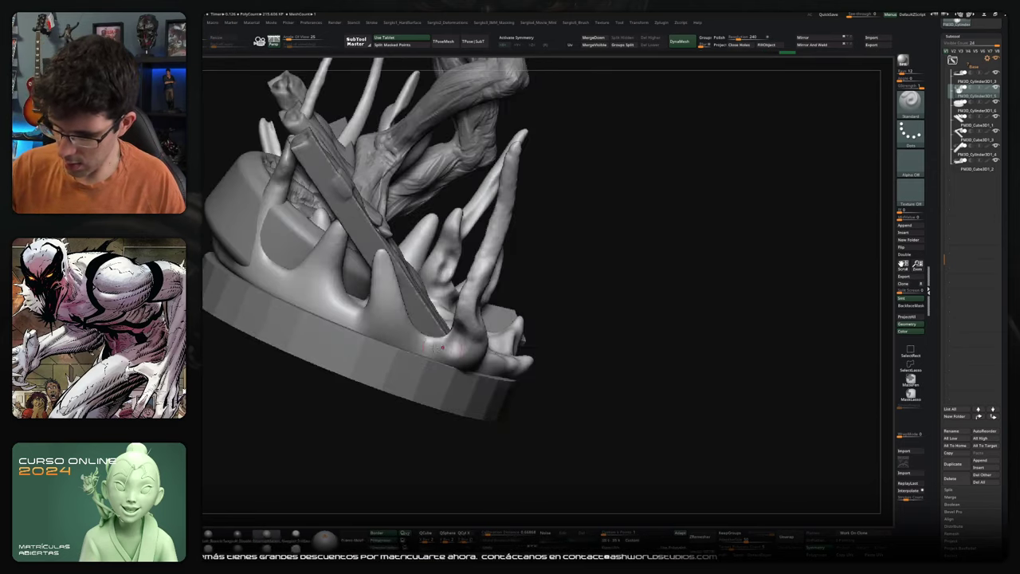
drag(405, 322, 377, 273)
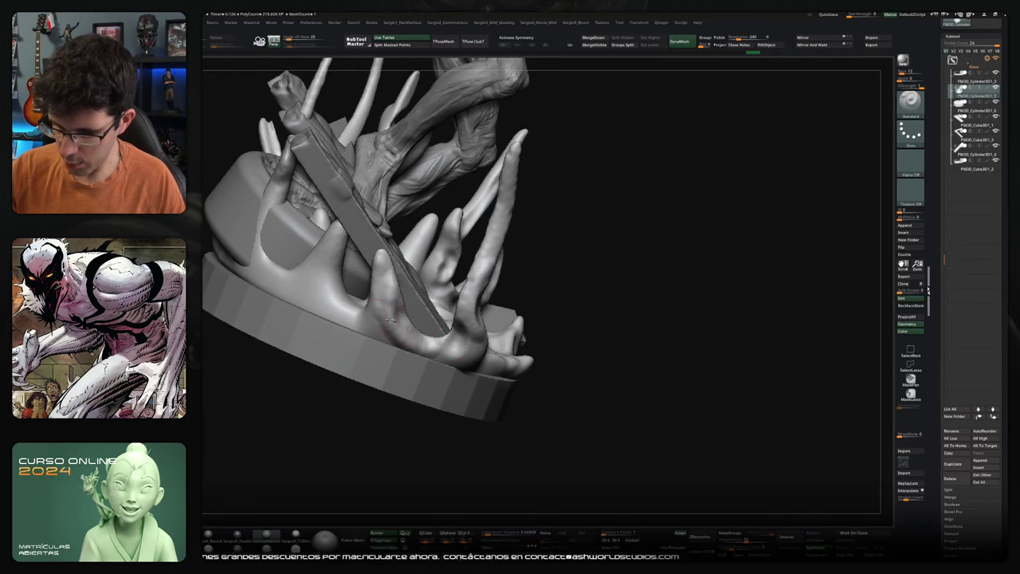
- Check the spiky splash in Solo, then show the base, planks and legs again
mouse_move(400, 326)
right_down()
mouse_move(412, 310)
mouse_move(606, 375)
mouse_move(555, 349)
mouse_move(579, 314)
right_up()
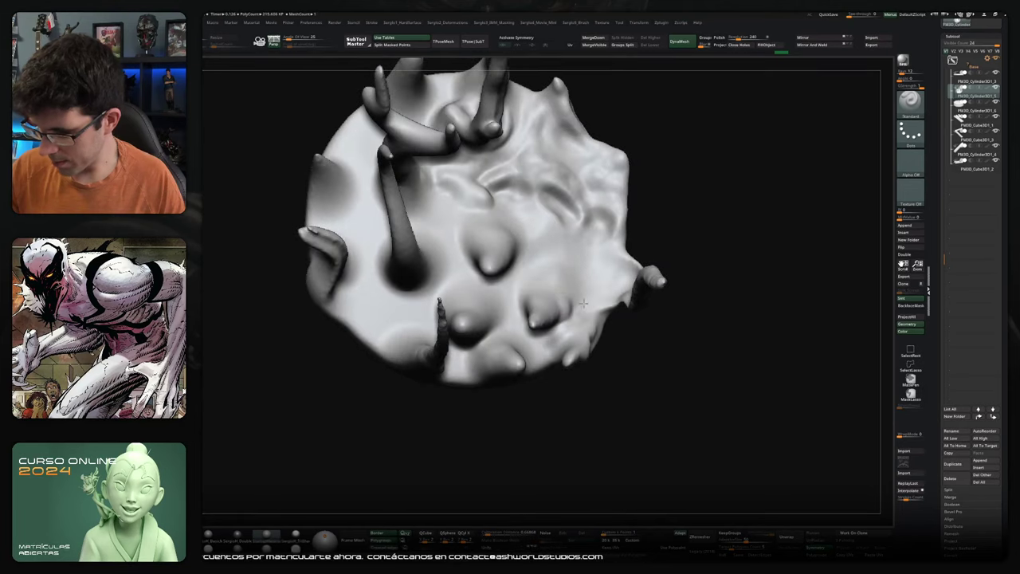
mouse_move(510, 317)
right_down()
mouse_move(533, 296)
mouse_move(541, 316)
right_up()
ctrl+shift+click(533, 310)
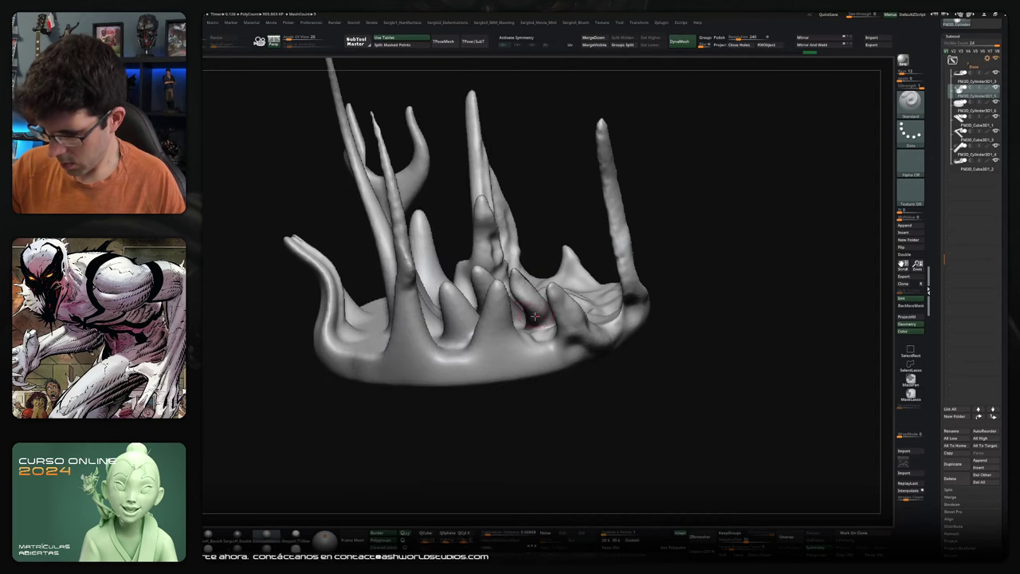
ctrl+shift+click(505, 322)
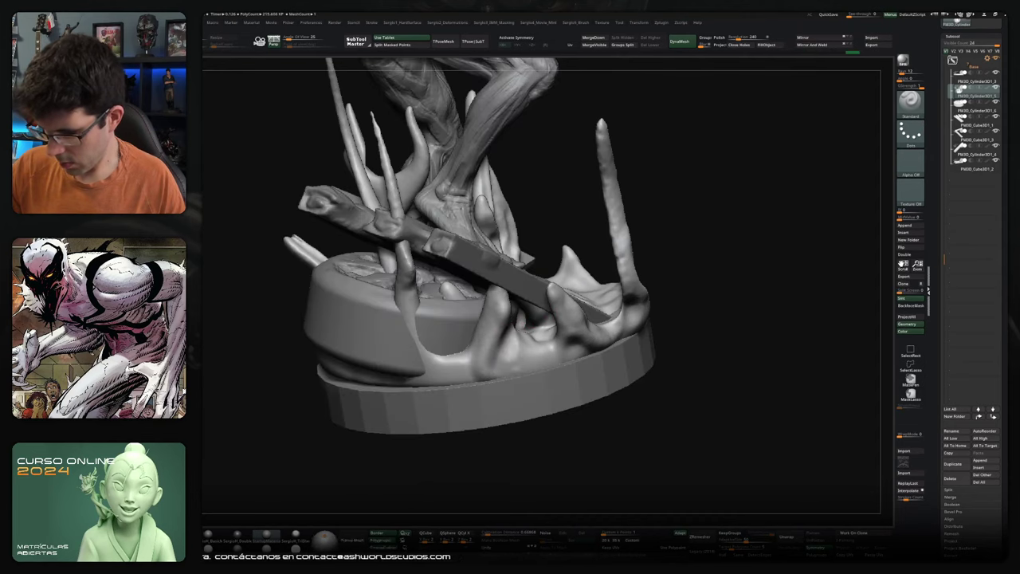
mouse_move(425, 343)
right_down()
mouse_move(510, 367)
mouse_move(526, 355)
mouse_move(506, 395)
right_up()
right_drag(526, 275, 534, 307)
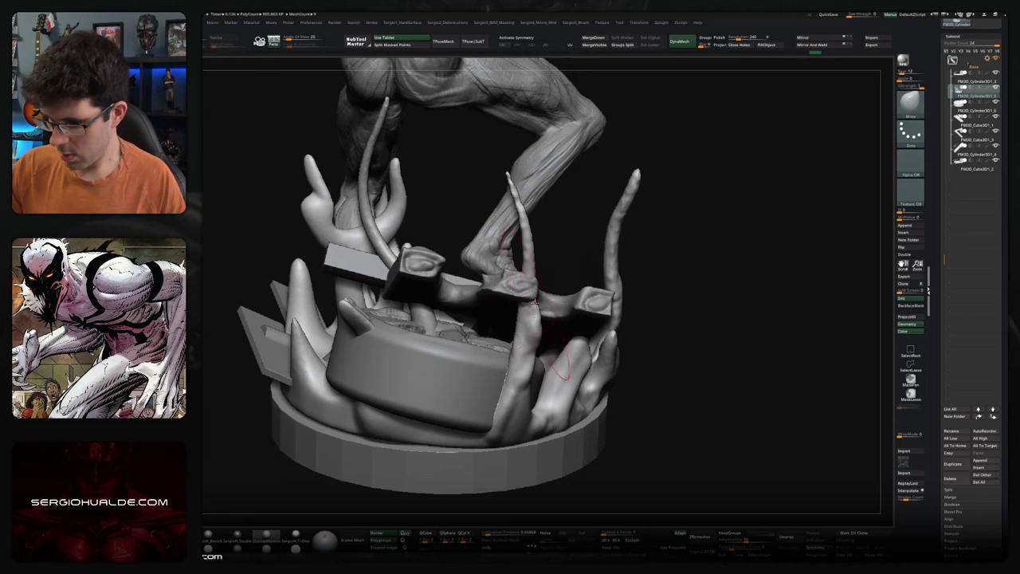
- Draw a CurveTube tendril on the splash and sculpt Standard-brush blobs along the base front
drag(562, 373, 558, 287)
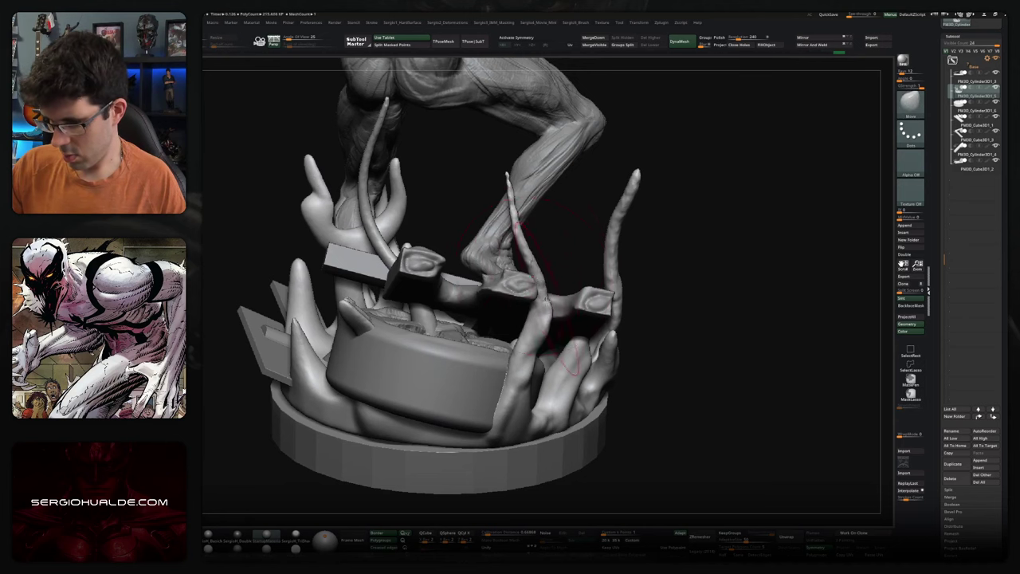
right_drag(530, 243, 513, 342)
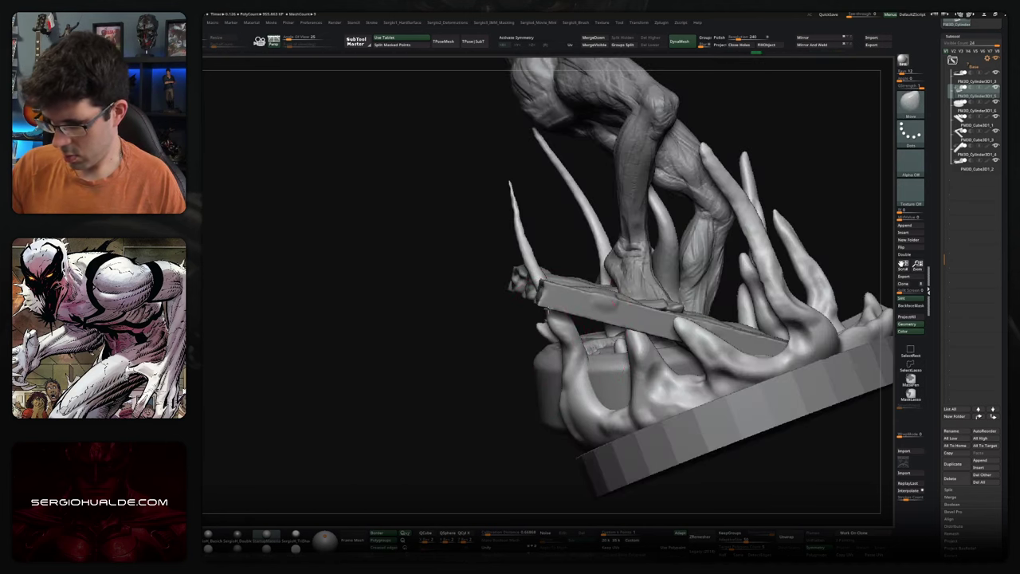
right_drag(533, 282, 566, 371)
key(b)
key(s)
key(t)
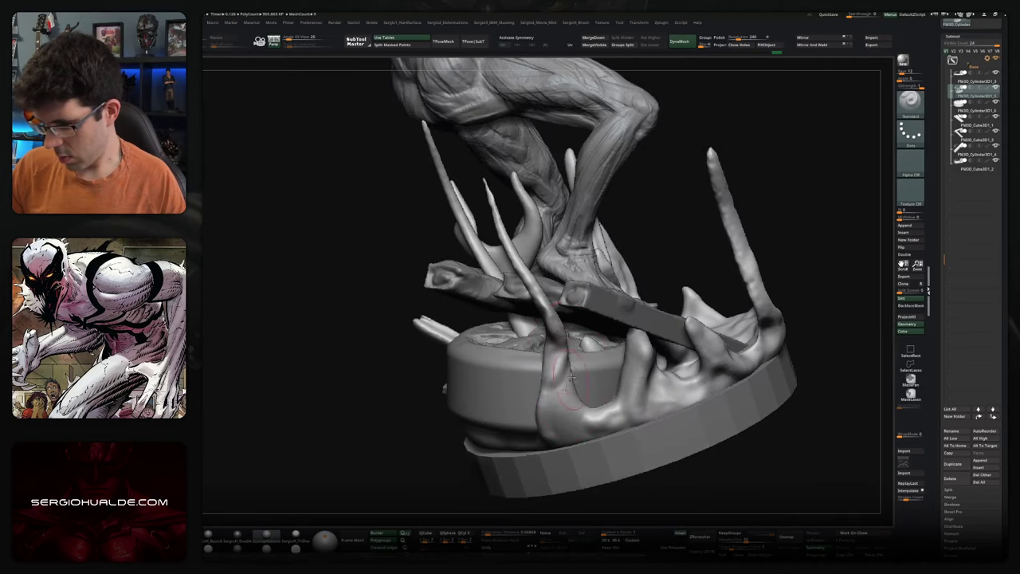
mouse_move(566, 427)
right_down()
mouse_move(542, 446)
mouse_move(555, 388)
mouse_move(551, 394)
right_up()
mouse_move(551, 394)
mouse_down()
mouse_move(479, 387)
mouse_move(430, 403)
mouse_move(411, 321)
mouse_up()
- Check the splash in Solo, reshape it near the base, review the figure, then solo the splash again
mouse_move(411, 339)
right_down()
mouse_move(415, 394)
mouse_move(390, 392)
right_up()
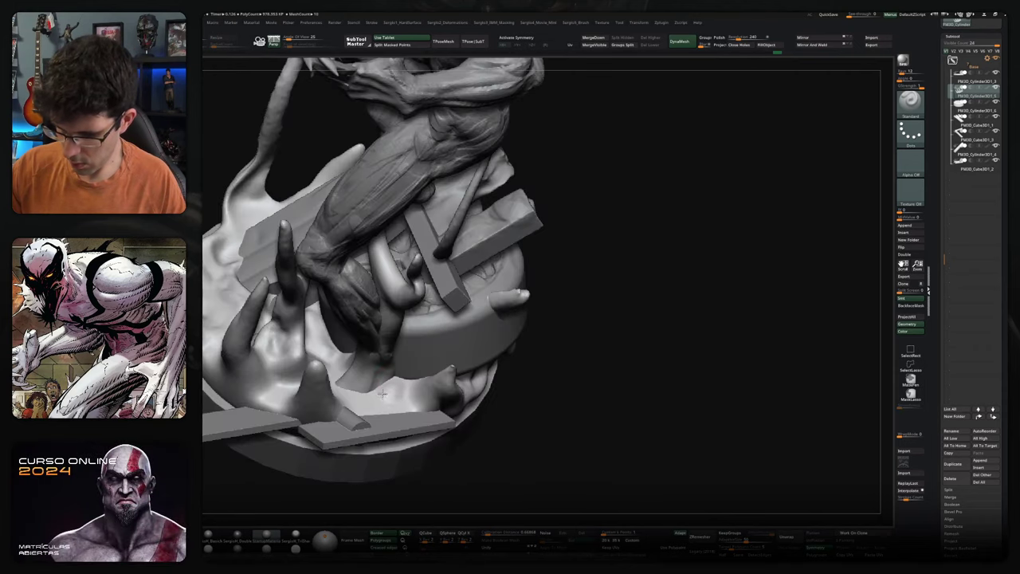
ctrl+shift+click(359, 407)
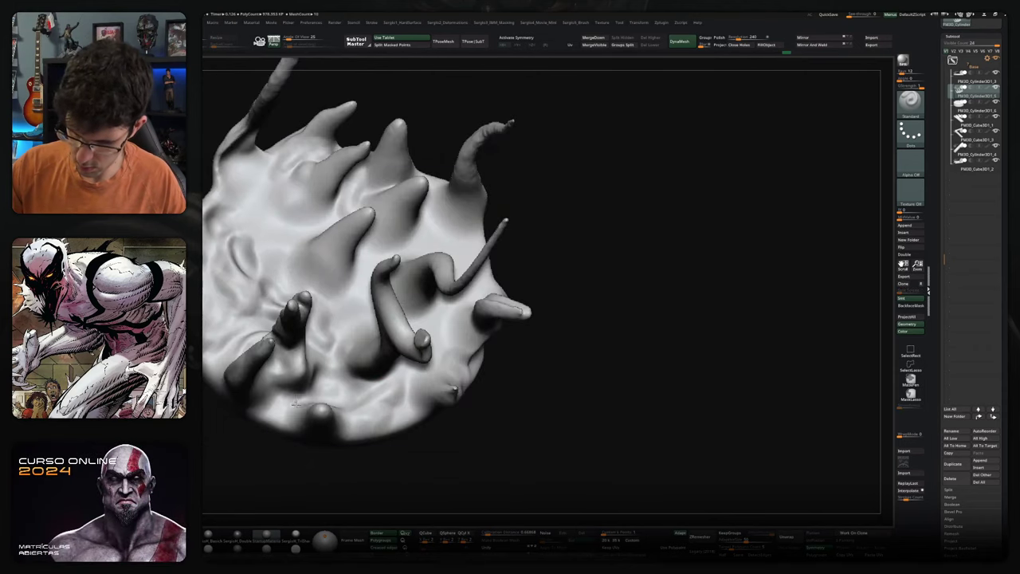
ctrl+shift+click(295, 398)
right_drag(351, 411, 344, 382)
drag(344, 383, 335, 423)
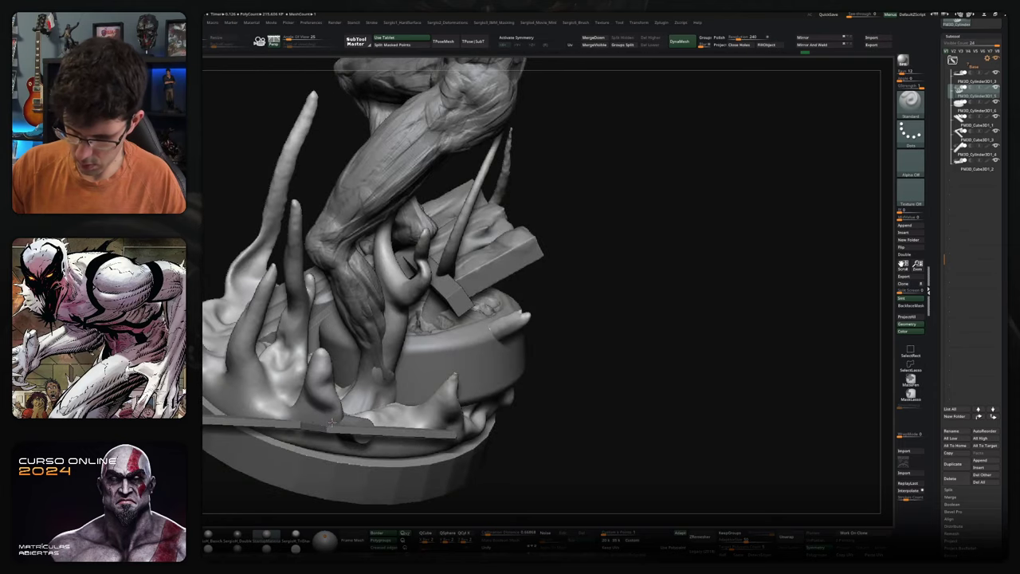
right_drag(317, 391, 426, 351)
mouse_move(363, 386)
right_down()
mouse_move(385, 408)
mouse_move(350, 363)
right_up()
mouse_move(311, 303)
right_down()
mouse_move(333, 312)
mouse_move(315, 351)
right_up()
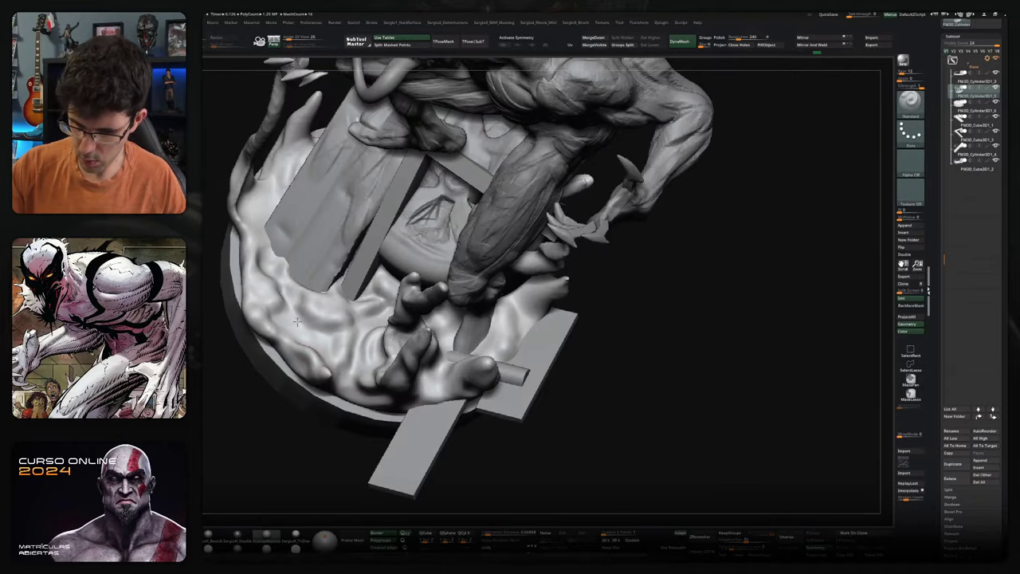
mouse_move(386, 334)
right_down()
mouse_move(488, 283)
mouse_move(626, 371)
mouse_move(558, 375)
right_up()
scroll(433, 391, up, 3)
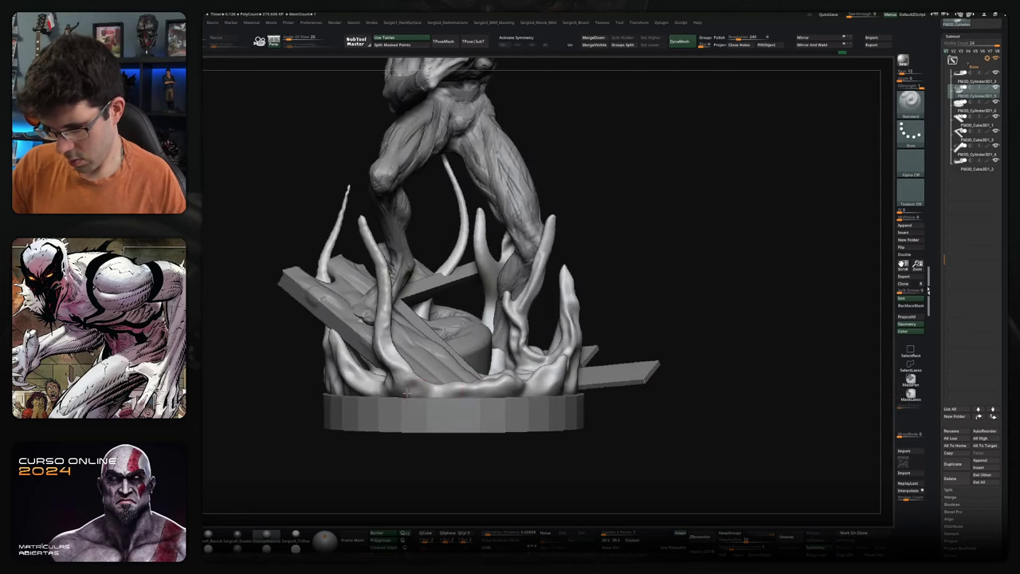
ctrl+shift+click(483, 343)
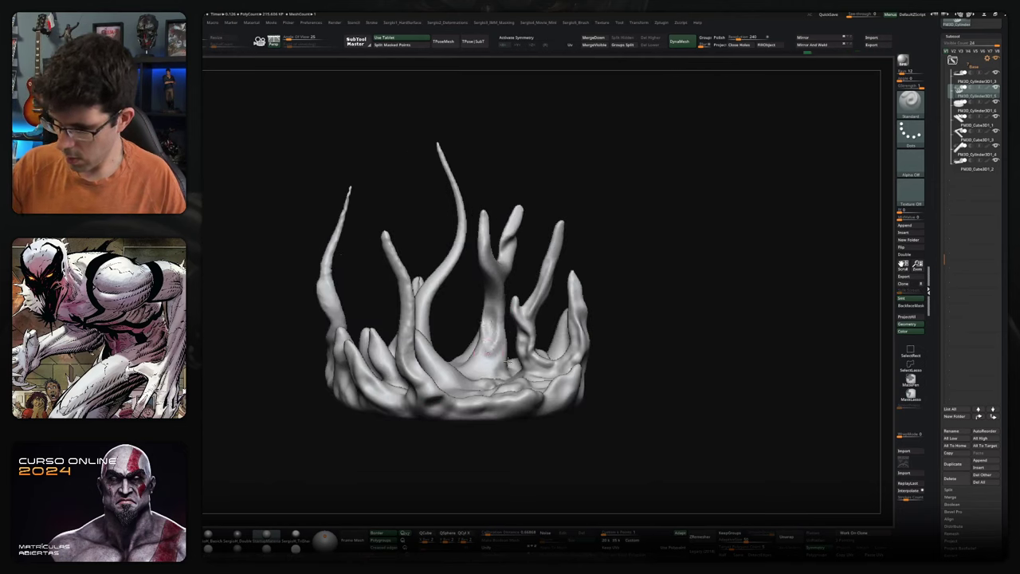
- Orbit the soloed tendril splash from several angles and subtly reshape its surface
drag(501, 273, 575, 309)
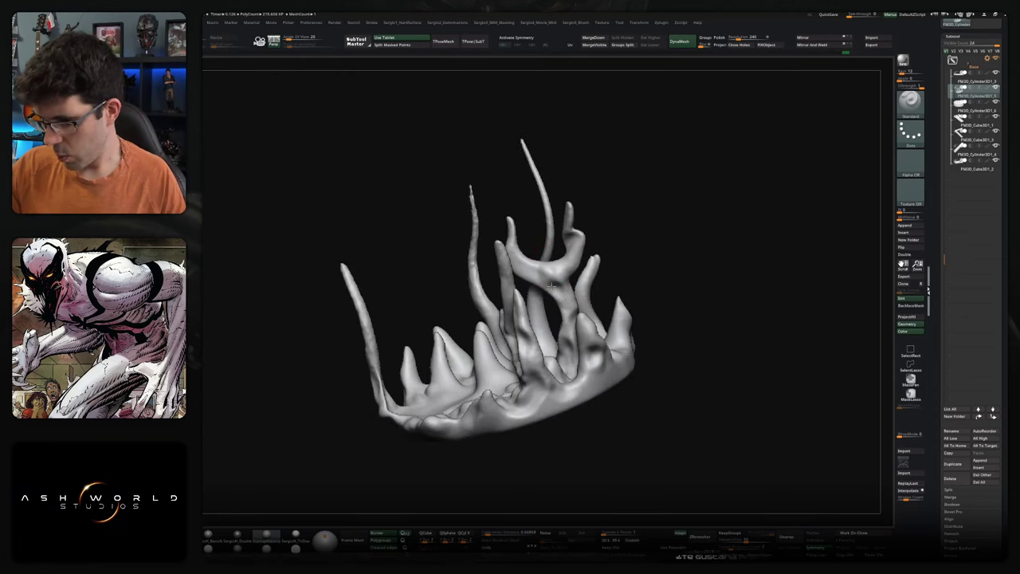
mouse_move(542, 237)
mouse_down()
mouse_move(572, 261)
mouse_move(531, 272)
mouse_move(584, 266)
mouse_move(603, 312)
mouse_move(618, 255)
mouse_move(593, 283)
mouse_up()
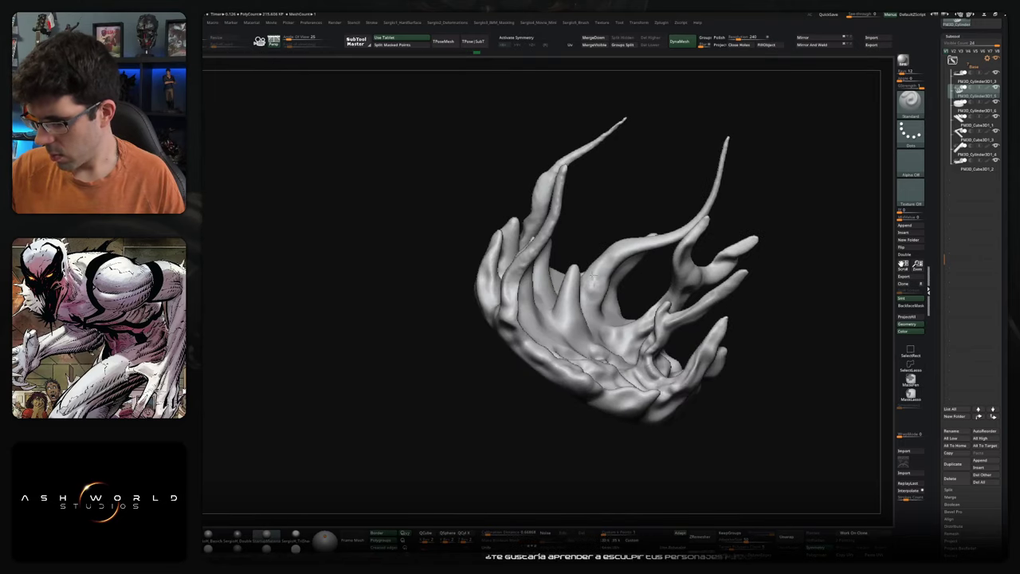
drag(652, 237, 703, 207)
drag(726, 164, 615, 367)
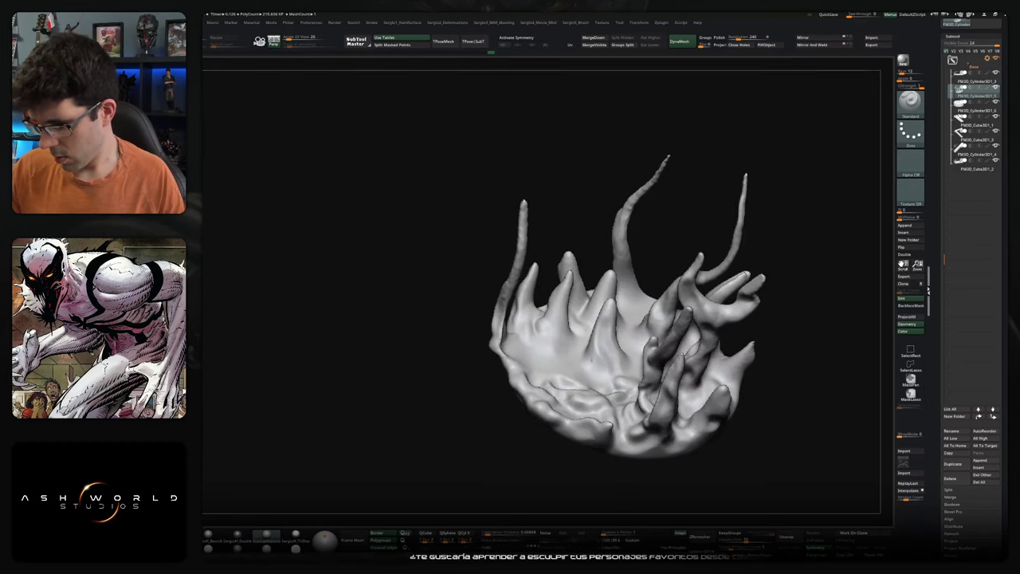
mouse_move(610, 307)
mouse_down()
mouse_move(606, 350)
mouse_move(504, 349)
mouse_up()
mouse_move(424, 375)
mouse_down()
mouse_move(416, 311)
mouse_move(412, 385)
mouse_move(441, 385)
mouse_up()
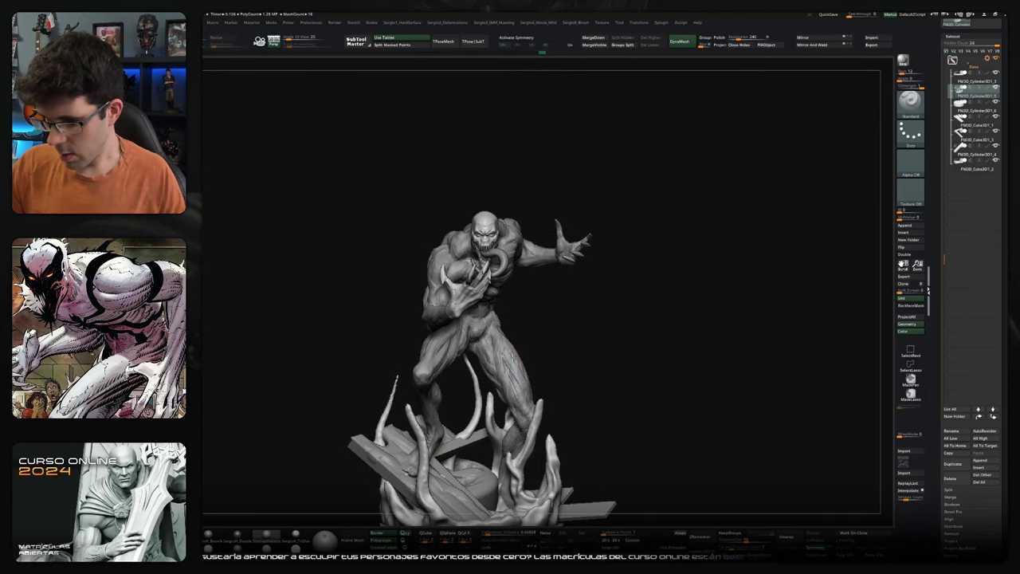
drag(521, 348, 630, 327)
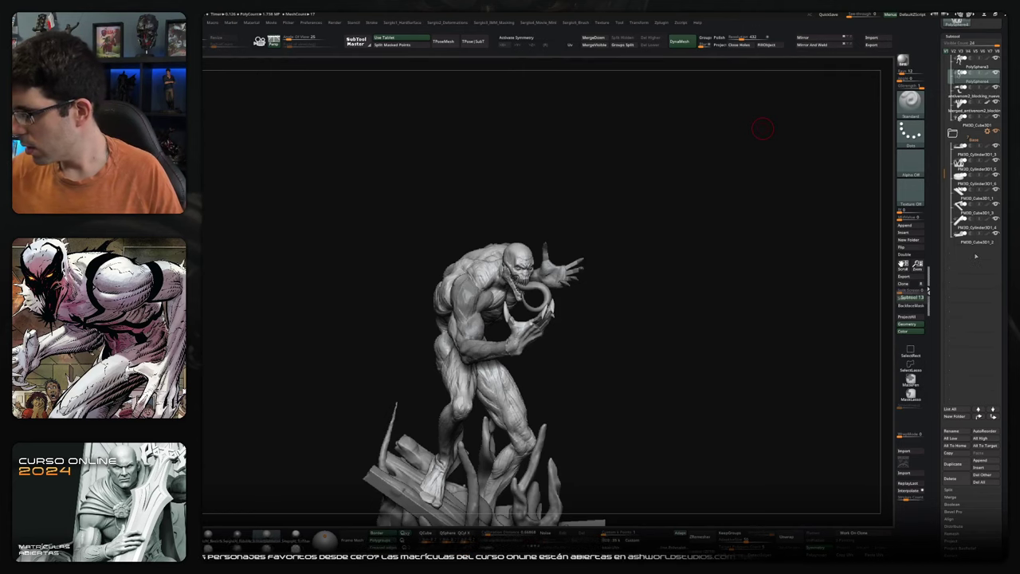
- Reorder the arm subtool and MergeDown it into the body, accepting the irreversible-merge warning
drag(968, 76, 972, 239)
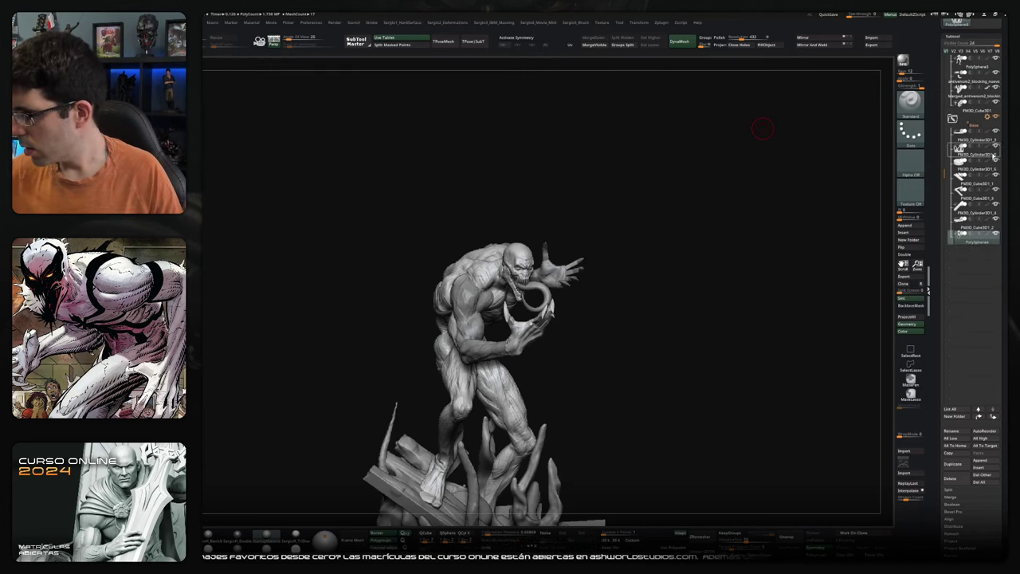
click(974, 82)
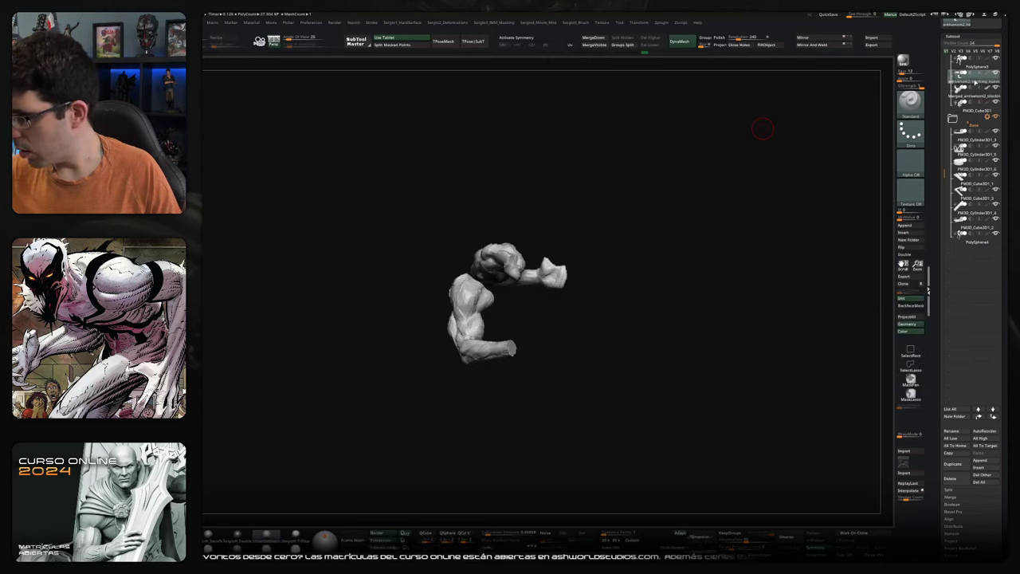
drag(973, 83, 976, 261)
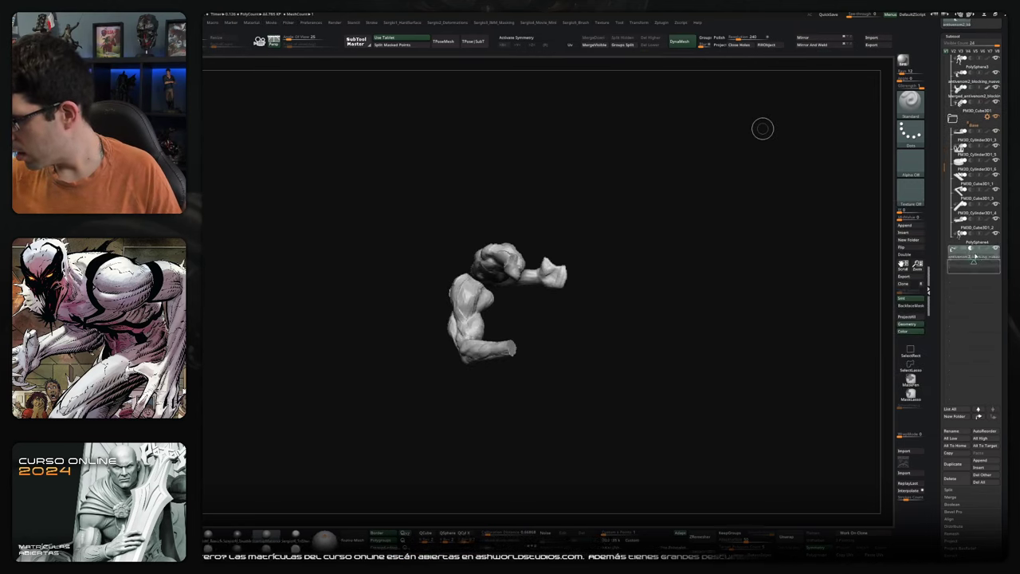
click(968, 236)
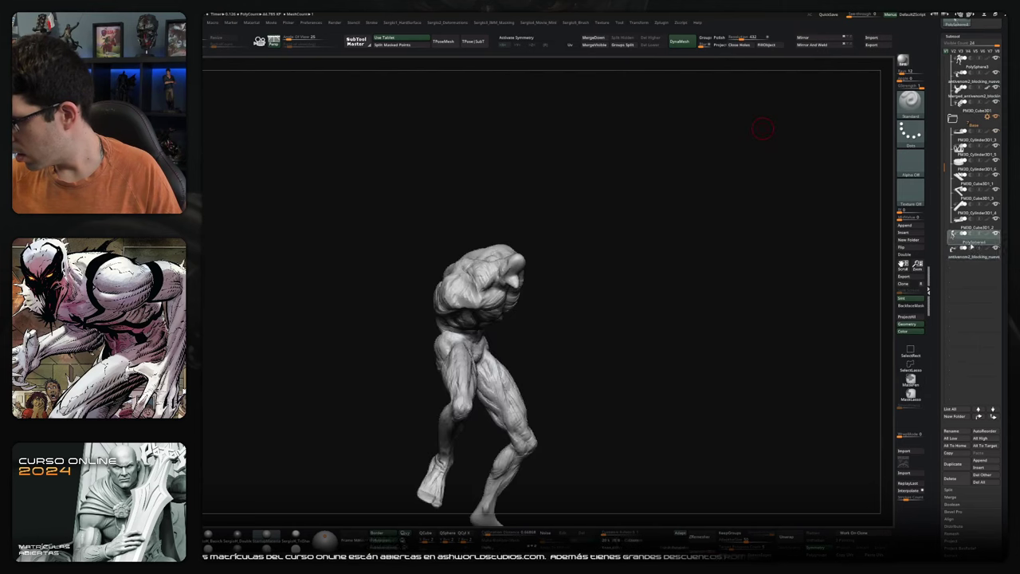
click(607, 38)
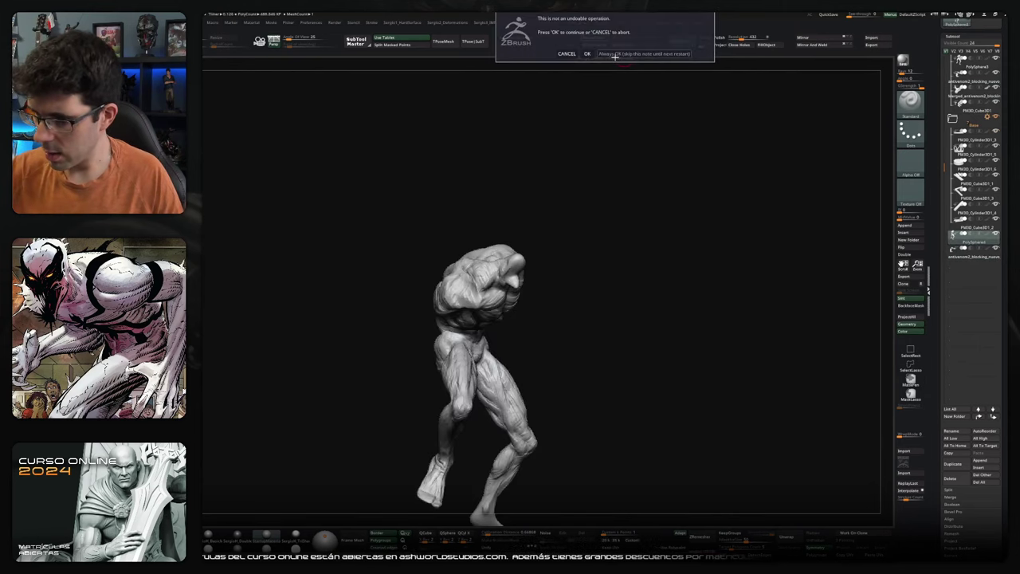
click(614, 52)
mouse_move(627, 238)
mouse_down()
mouse_move(522, 343)
mouse_move(578, 351)
mouse_up()
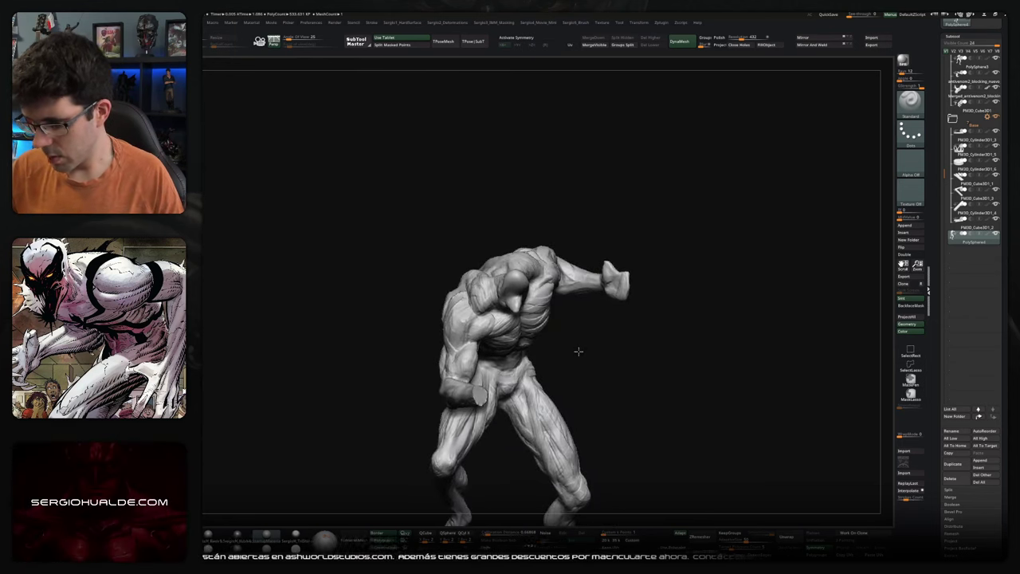
drag(578, 351, 592, 322)
ctrl+drag(683, 126, 647, 266)
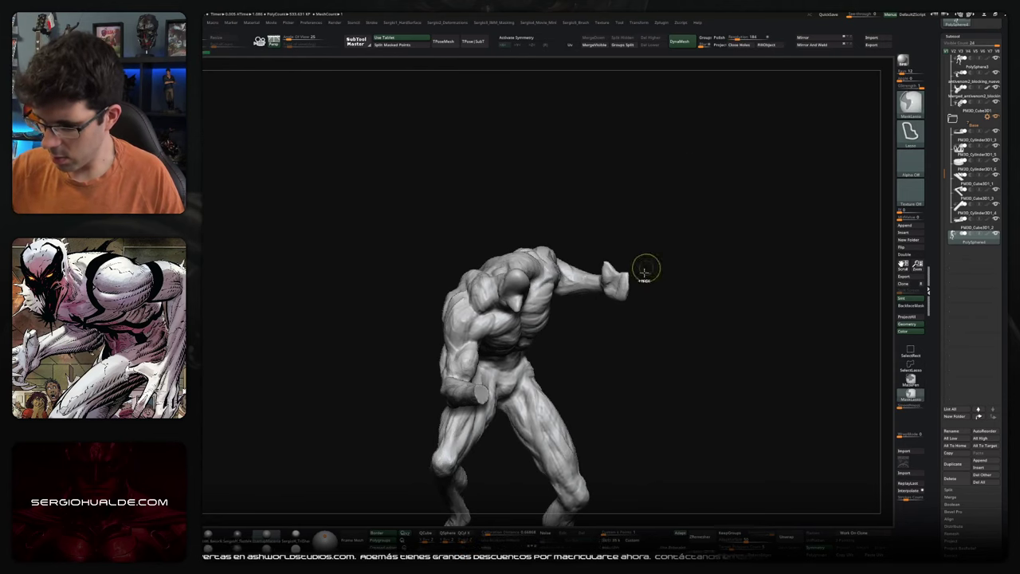
- Dismiss the Deformation popup after DynaMeshing the figure, then pick a new brush from the palette
key(space)
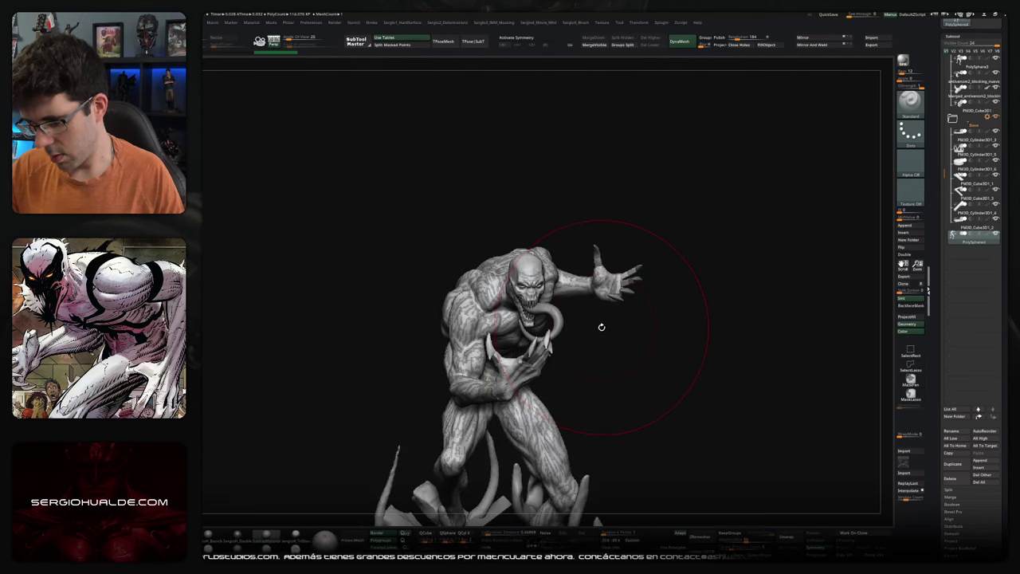
key(space)
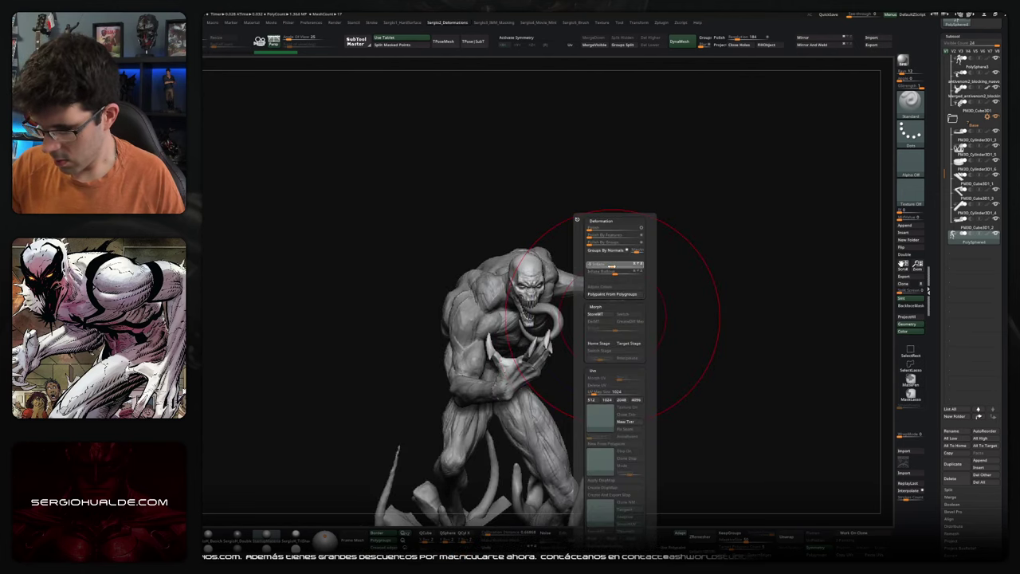
drag(613, 265, 626, 265)
drag(494, 309, 506, 300)
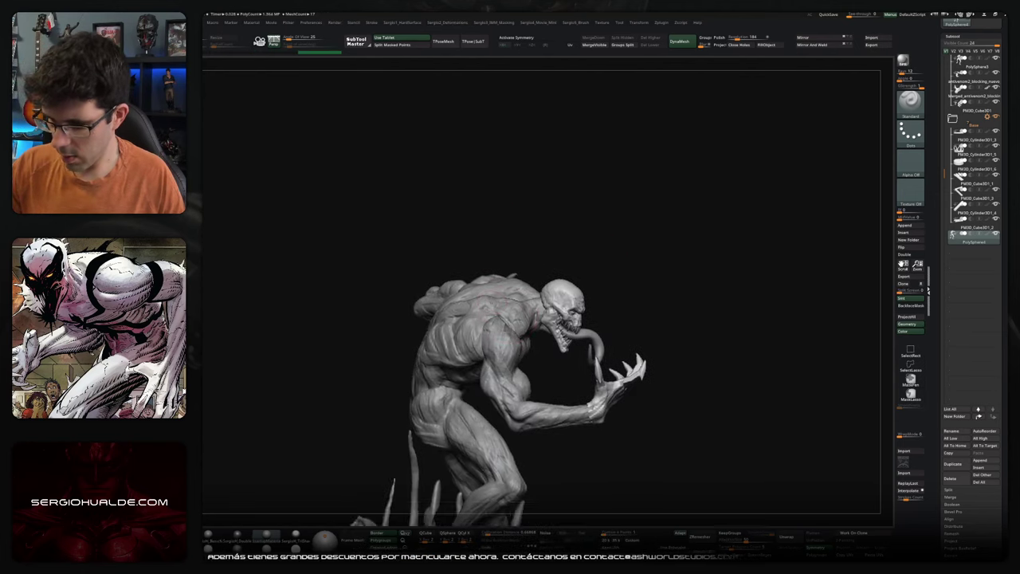
key(b)
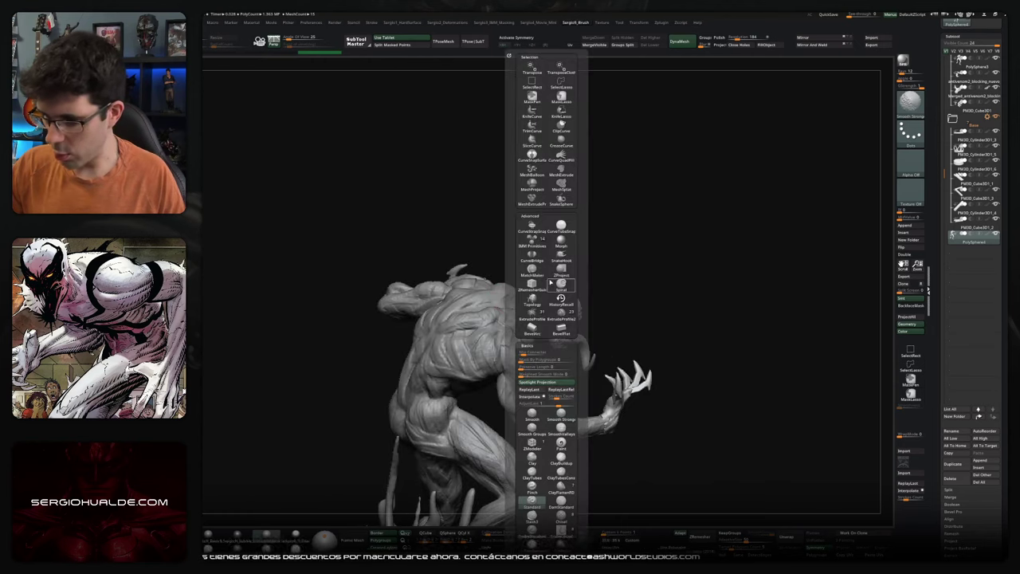
click(527, 279)
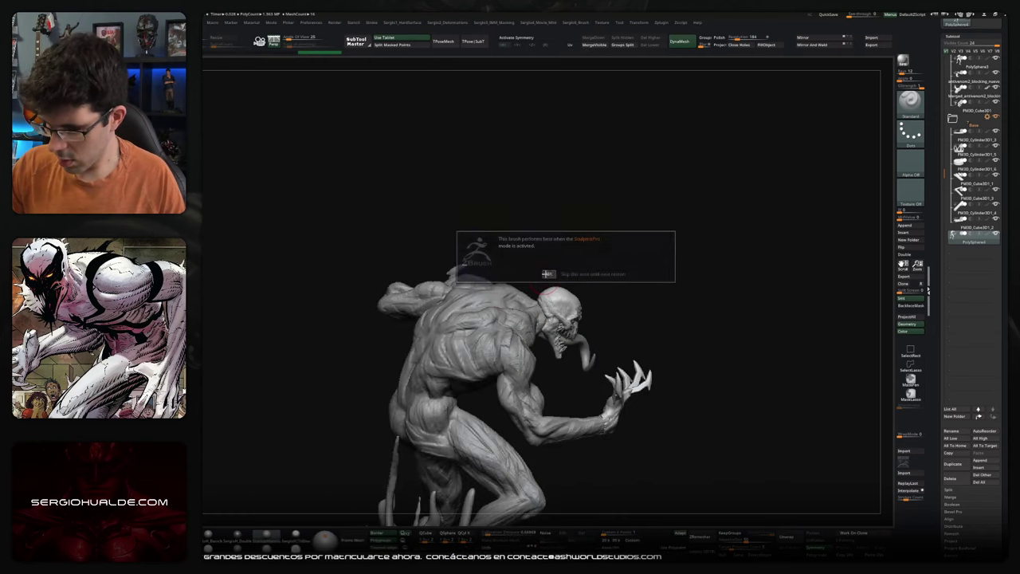
key(shift)
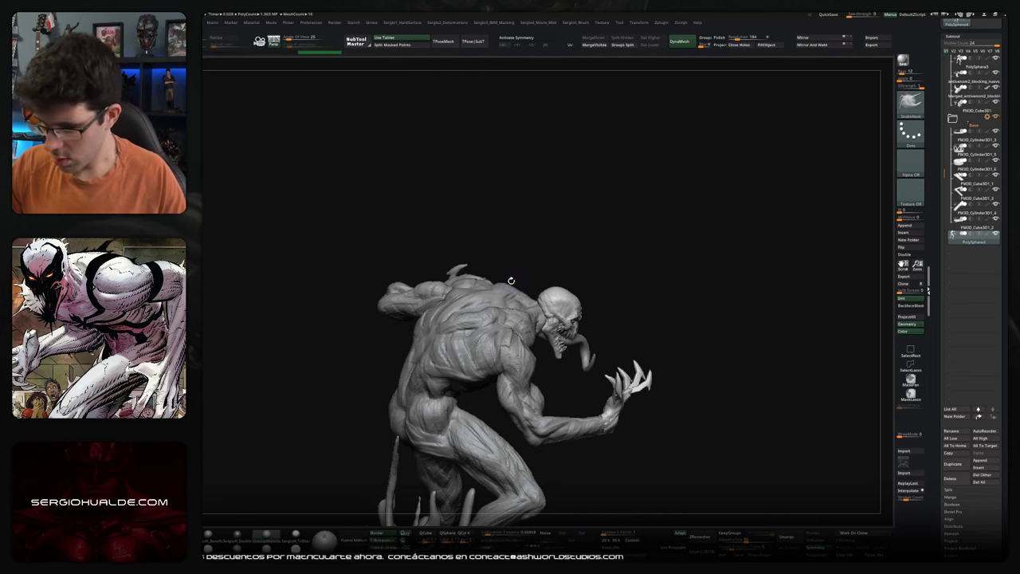
- Orbit around the spiked figure to inspect its back, front and three-quarter views
mouse_move(540, 262)
mouse_down()
mouse_move(494, 263)
mouse_move(606, 303)
mouse_move(516, 338)
mouse_up()
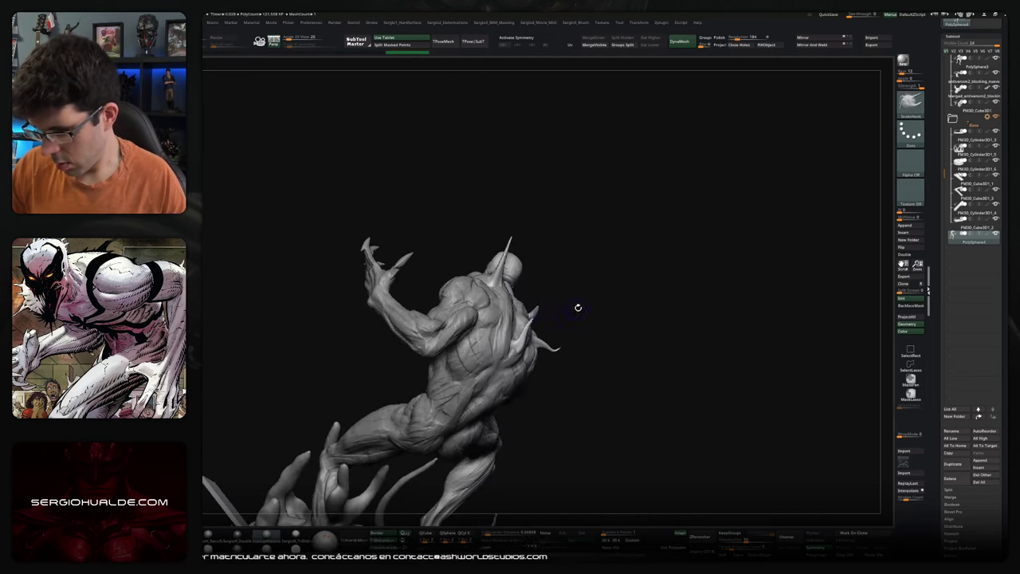
drag(577, 308, 550, 289)
mouse_move(596, 250)
mouse_down()
mouse_move(594, 318)
mouse_move(456, 204)
mouse_up()
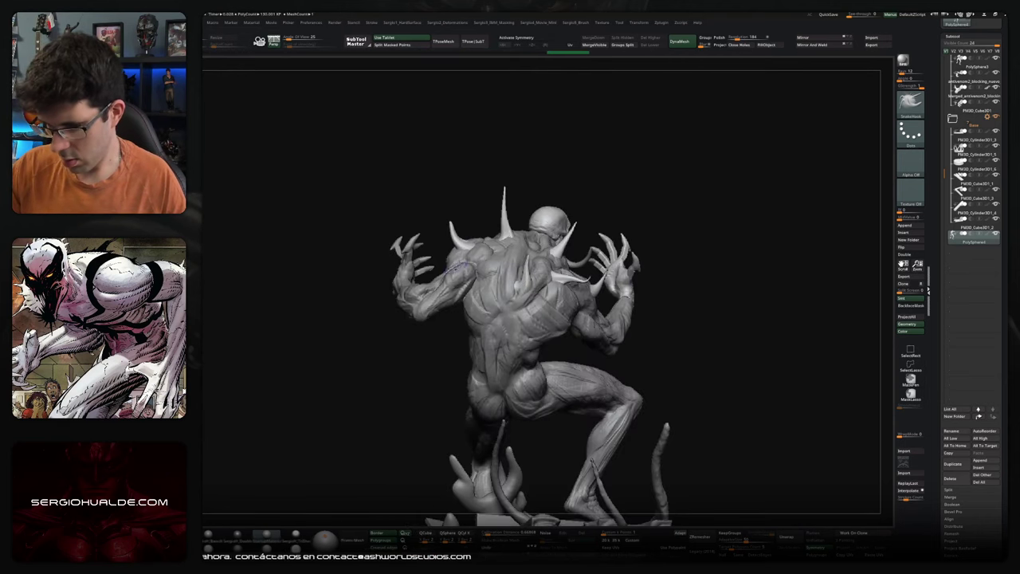
mouse_move(466, 311)
mouse_down()
mouse_move(438, 314)
mouse_move(462, 276)
mouse_up()
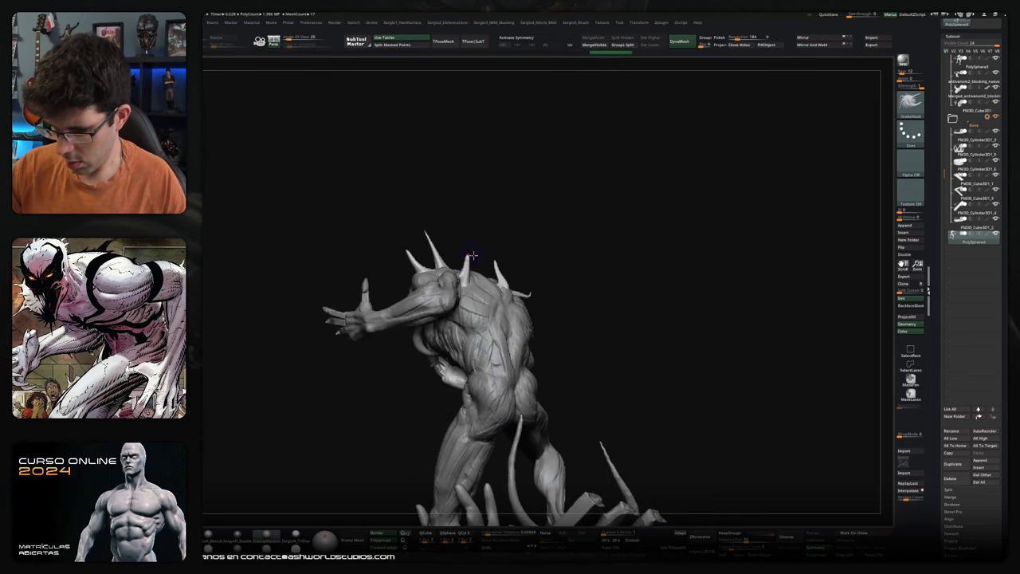
drag(444, 287, 375, 296)
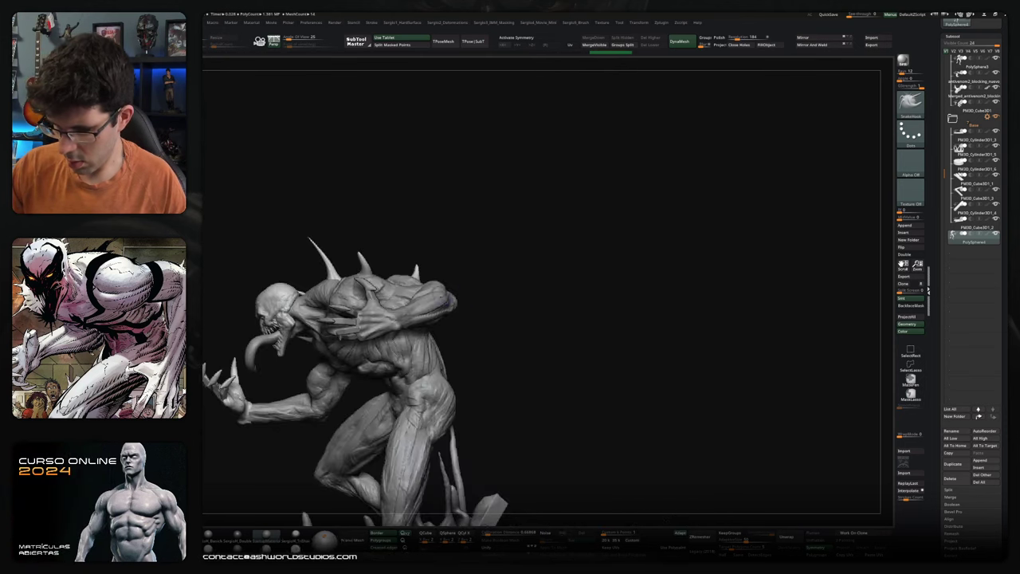
drag(431, 278, 423, 261)
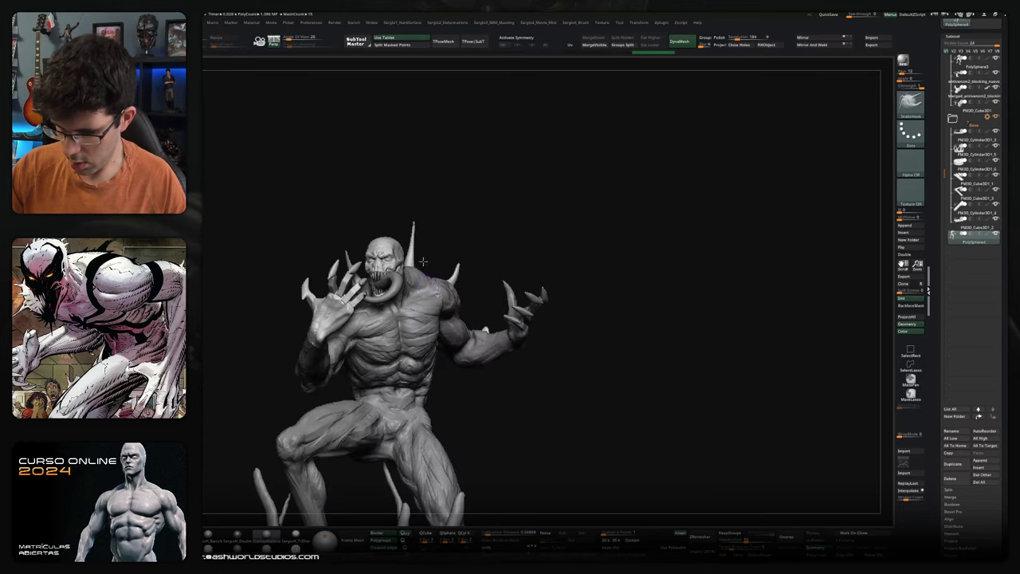
drag(448, 250, 399, 257)
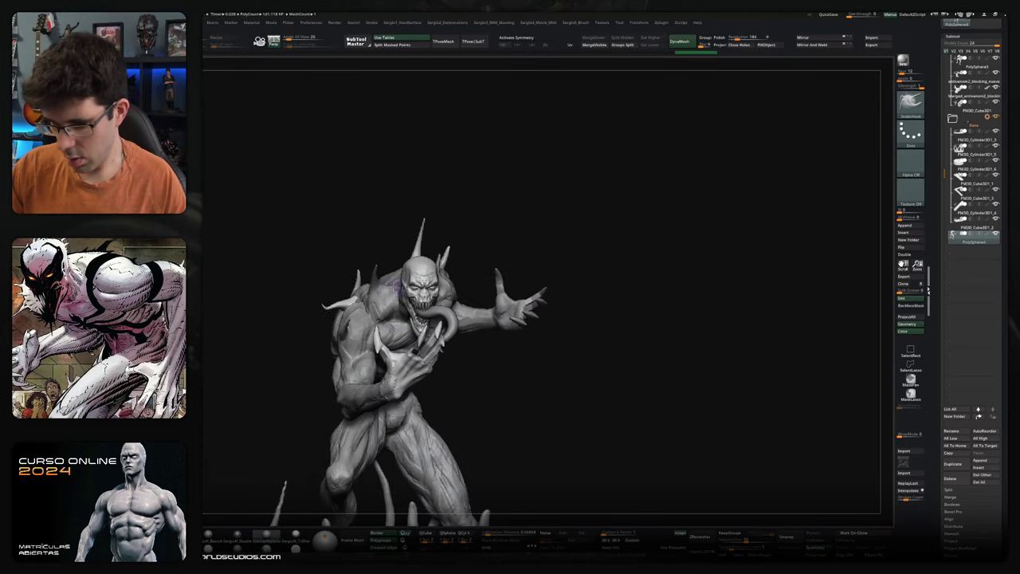
drag(365, 296, 353, 276)
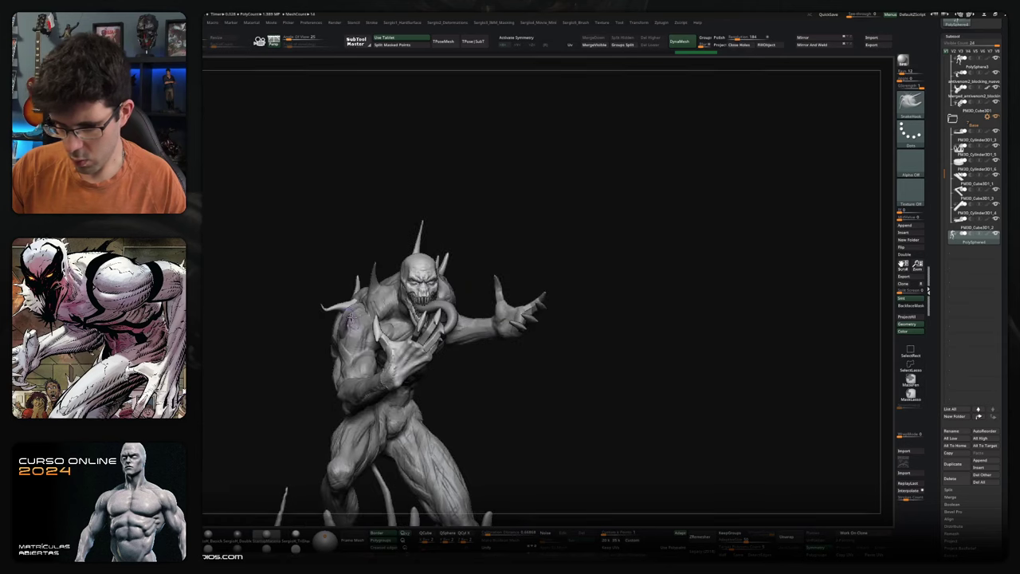
drag(358, 291, 335, 319)
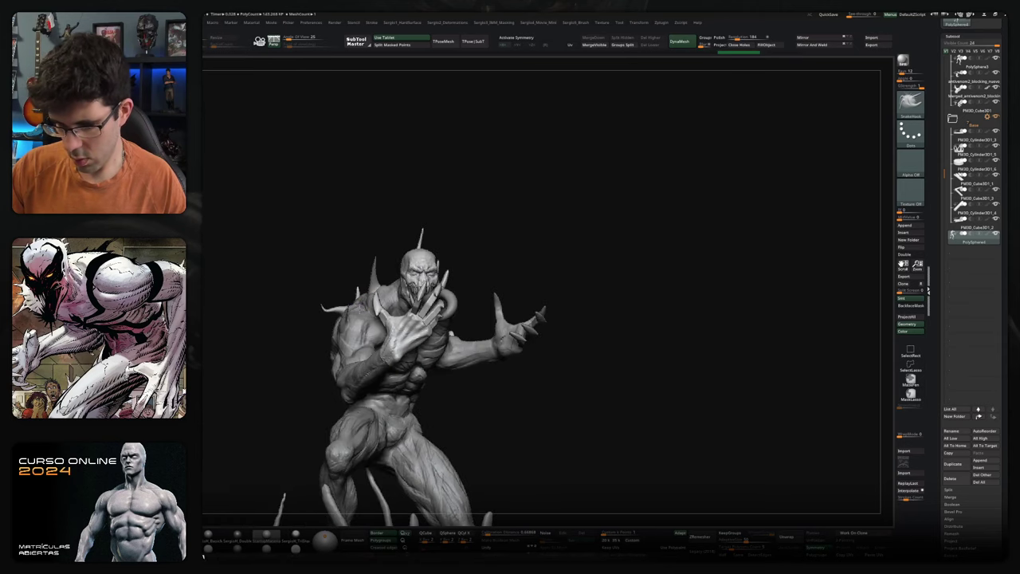
drag(393, 276, 374, 286)
- Make the high-resolution figure subtool active and study its head, torso and claws
alt+click(383, 263)
mouse_move(403, 257)
mouse_down()
mouse_move(401, 287)
mouse_move(434, 297)
mouse_move(334, 293)
mouse_up()
mouse_move(332, 226)
mouse_down()
mouse_move(460, 302)
mouse_move(426, 268)
mouse_move(431, 253)
mouse_move(523, 357)
mouse_up()
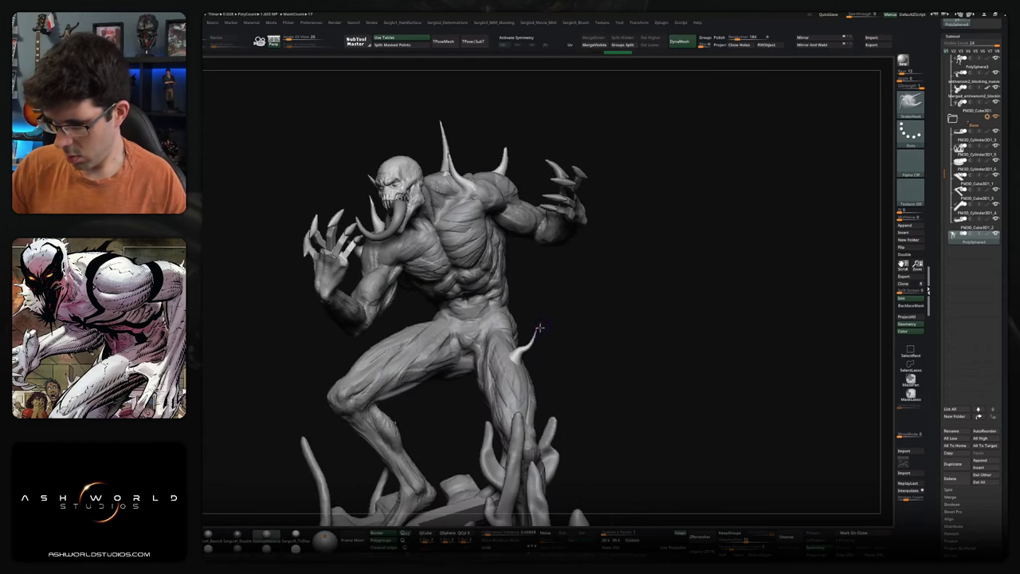
mouse_move(433, 280)
mouse_down()
mouse_move(451, 284)
mouse_move(423, 352)
mouse_move(476, 351)
mouse_move(409, 374)
mouse_move(546, 349)
mouse_up()
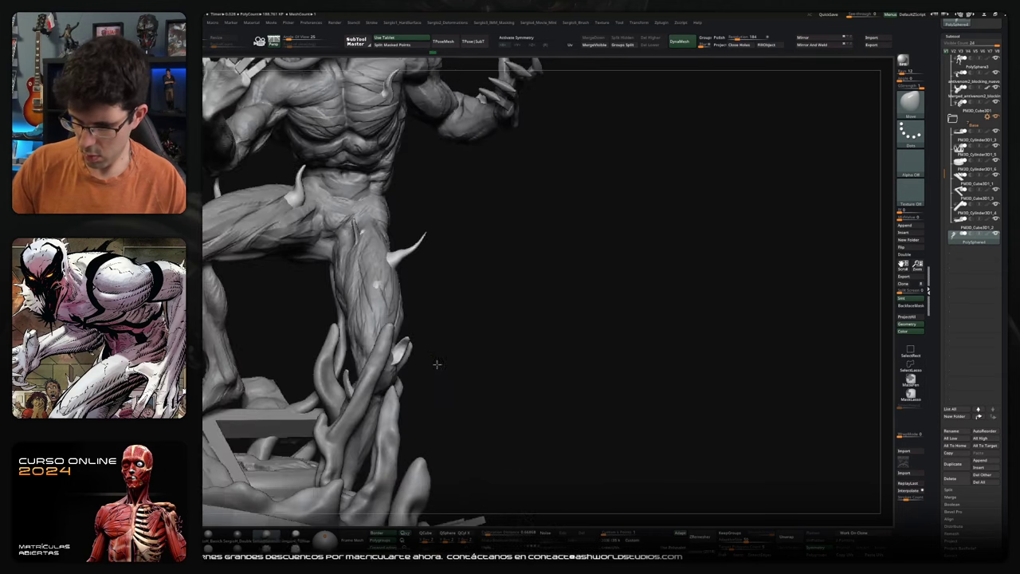
drag(487, 388, 656, 367)
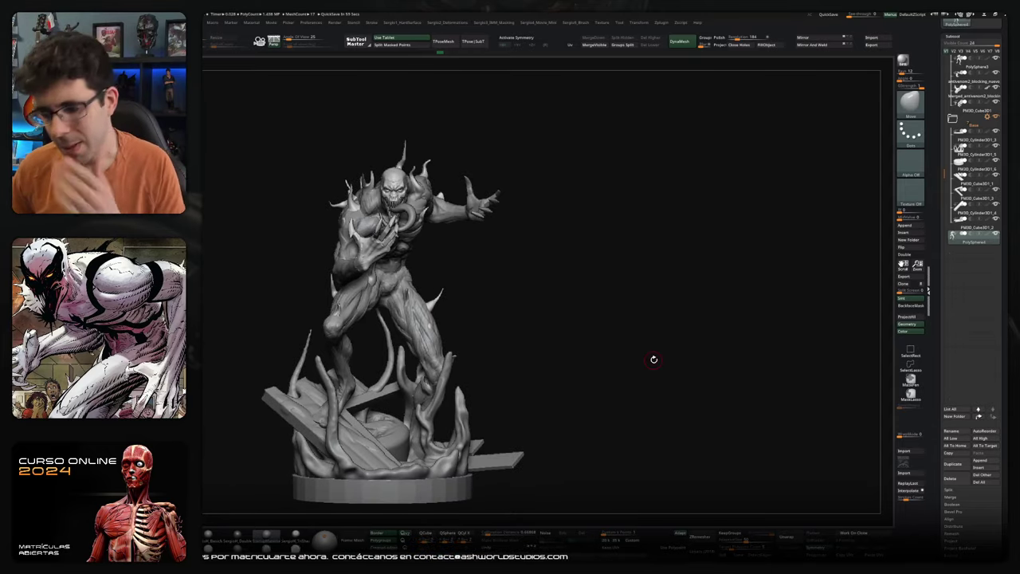
- Turn the symbiote statue to the front, BPR-render it with Shift+R, and show the render full-canvas
drag(443, 313, 523, 298)
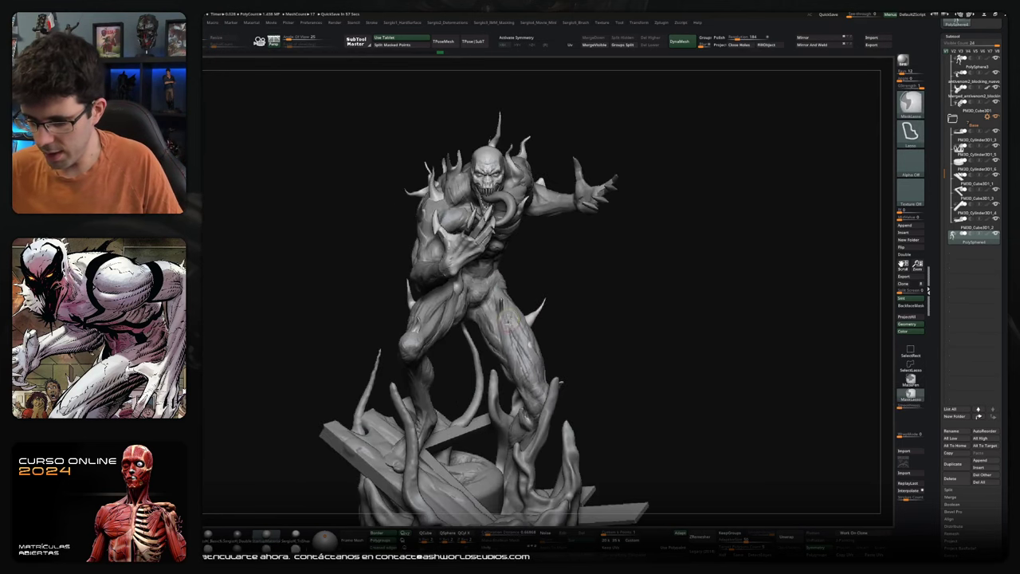
drag(522, 298, 536, 288)
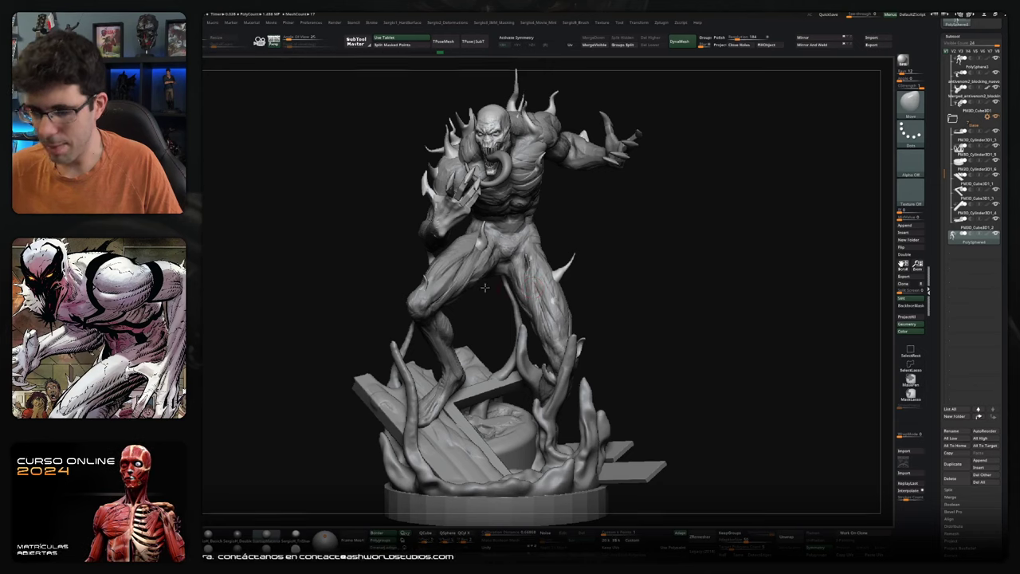
key(Tab)
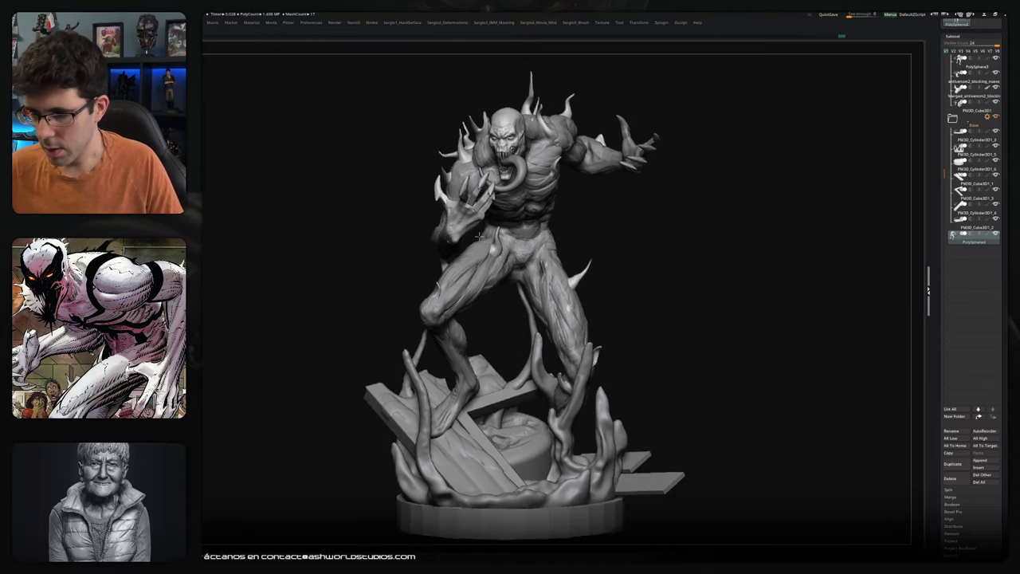
drag(364, 190, 364, 239)
key(Tab)
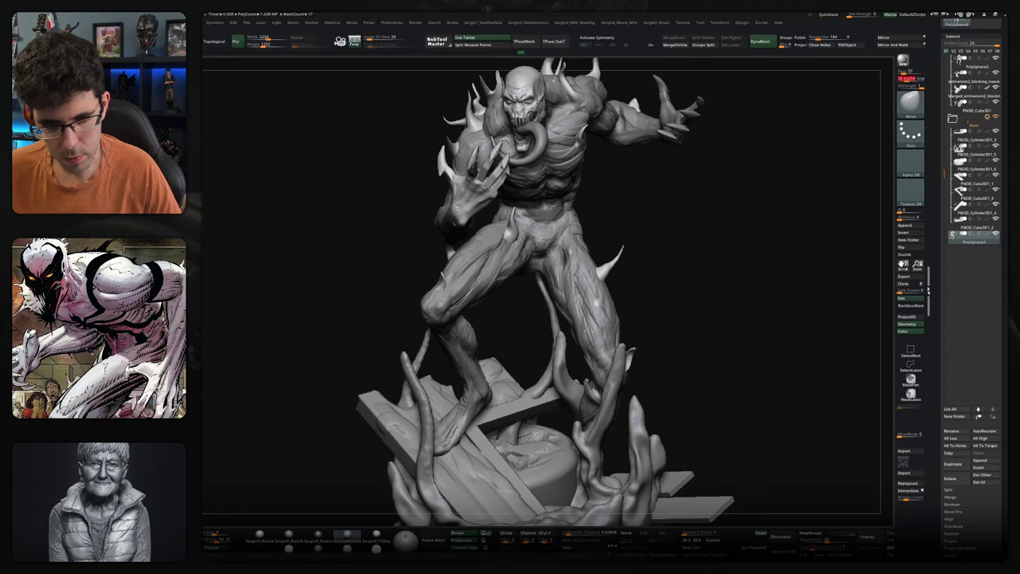
key(shift+r)
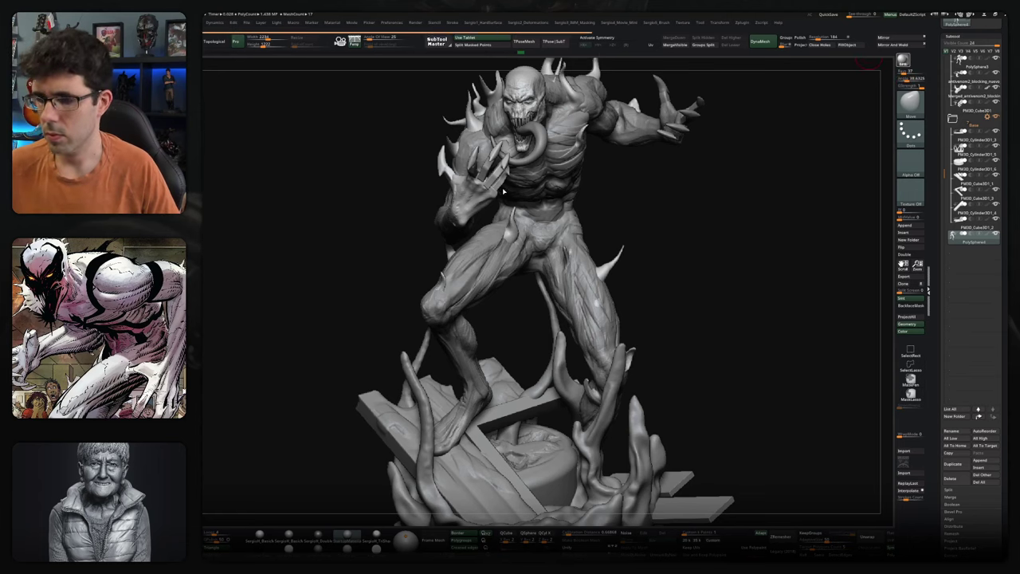
key(Tab)
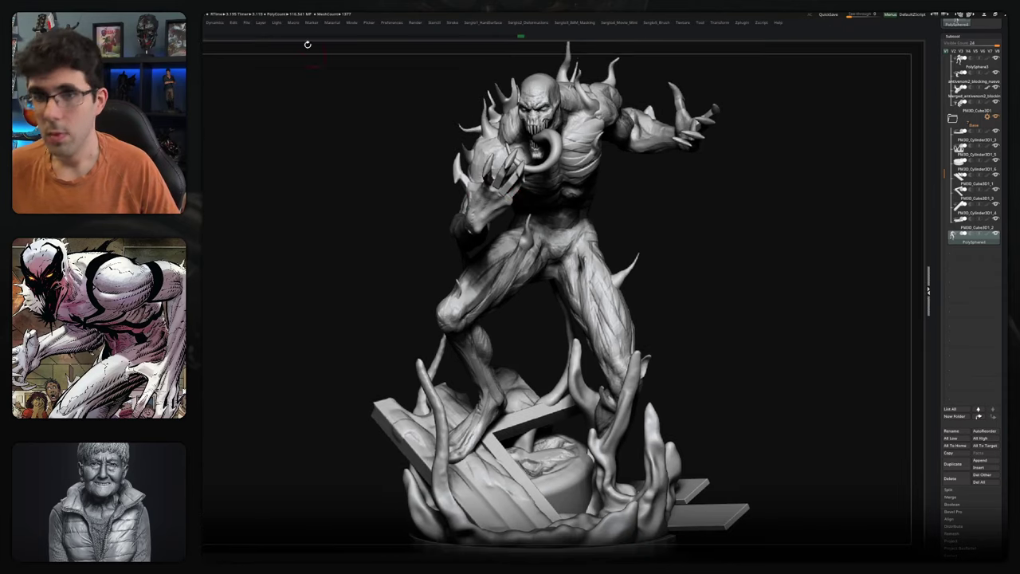